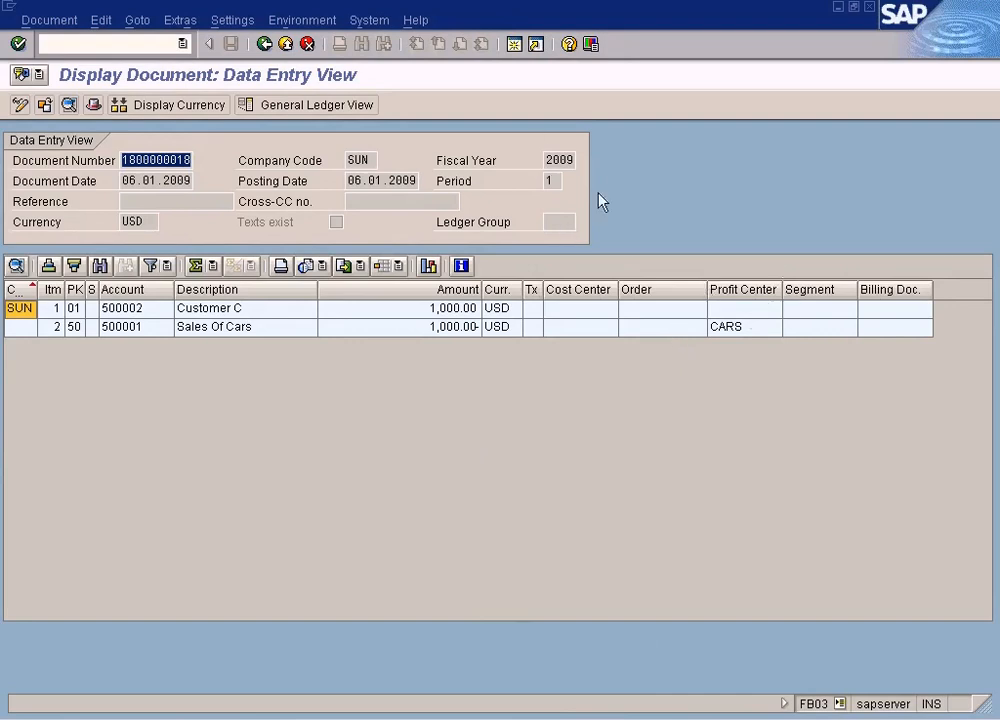
- In a new session, open the Actual Line Items report from the line item reports of Profit Center Accounting
{"action": "left_click", "coordinate": [520, 43]}
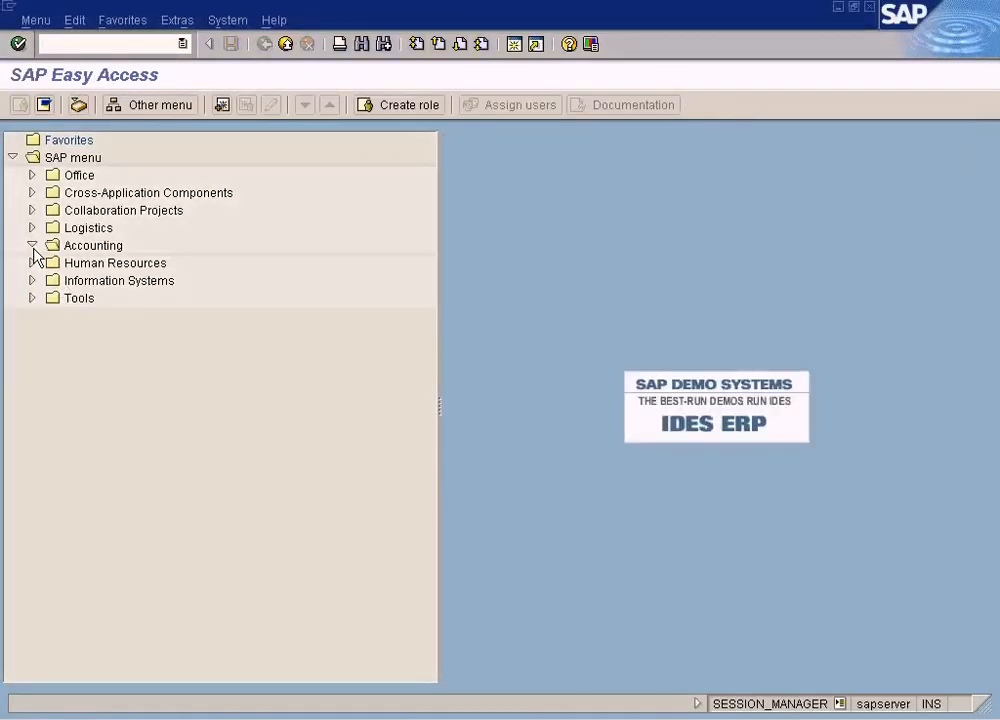
{"action": "left_click", "coordinate": [32, 245]}
{"action": "left_click", "coordinate": [51, 299]}
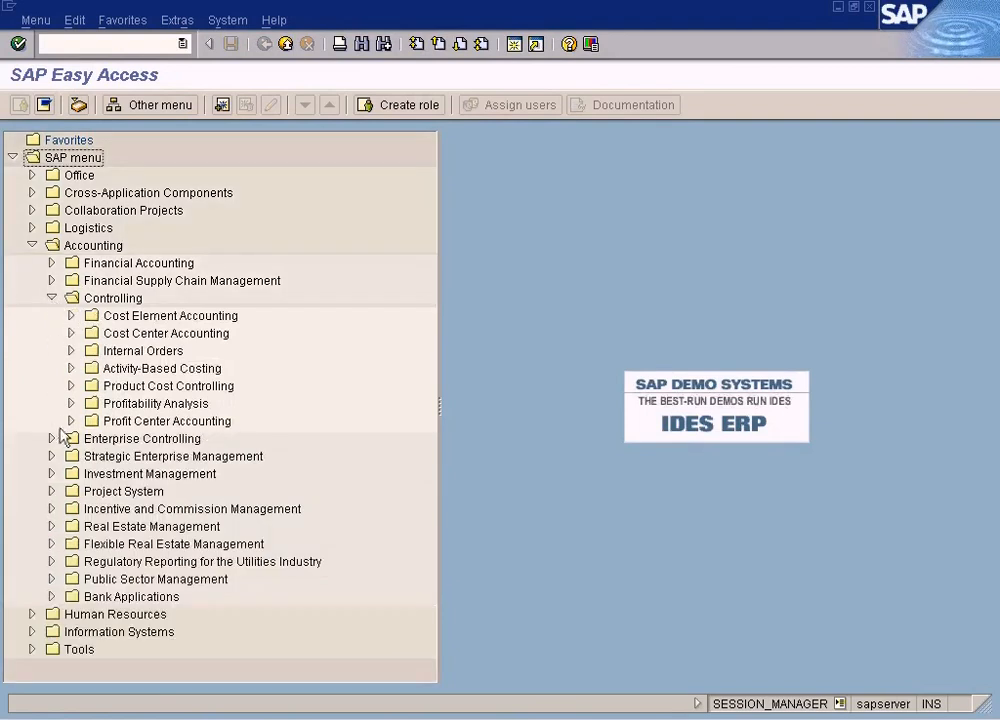
{"action": "left_click", "coordinate": [71, 423]}
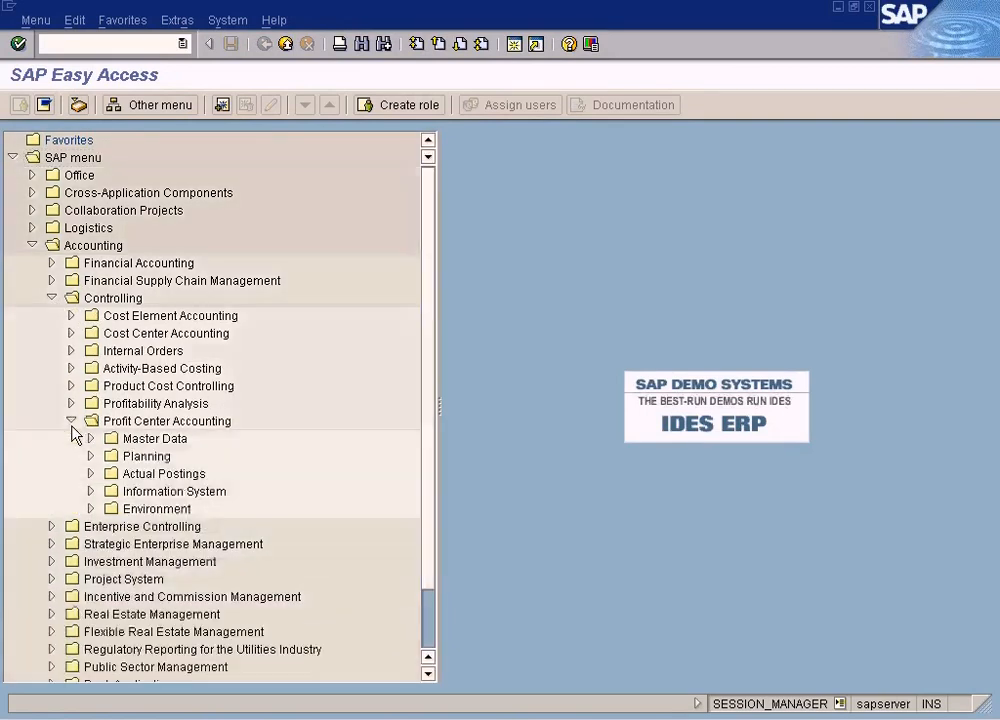
{"action": "left_click", "coordinate": [90, 491]}
{"action": "left_click", "coordinate": [110, 509]}
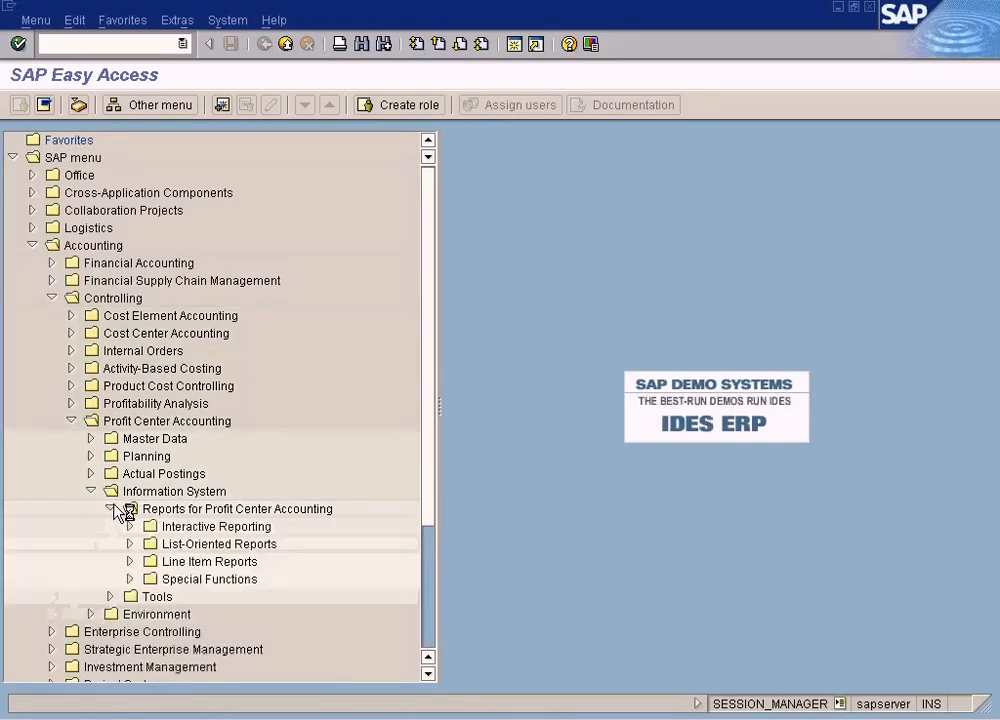
{"action": "left_click", "coordinate": [130, 562]}
{"action": "double_click", "coordinate": [292, 580]}
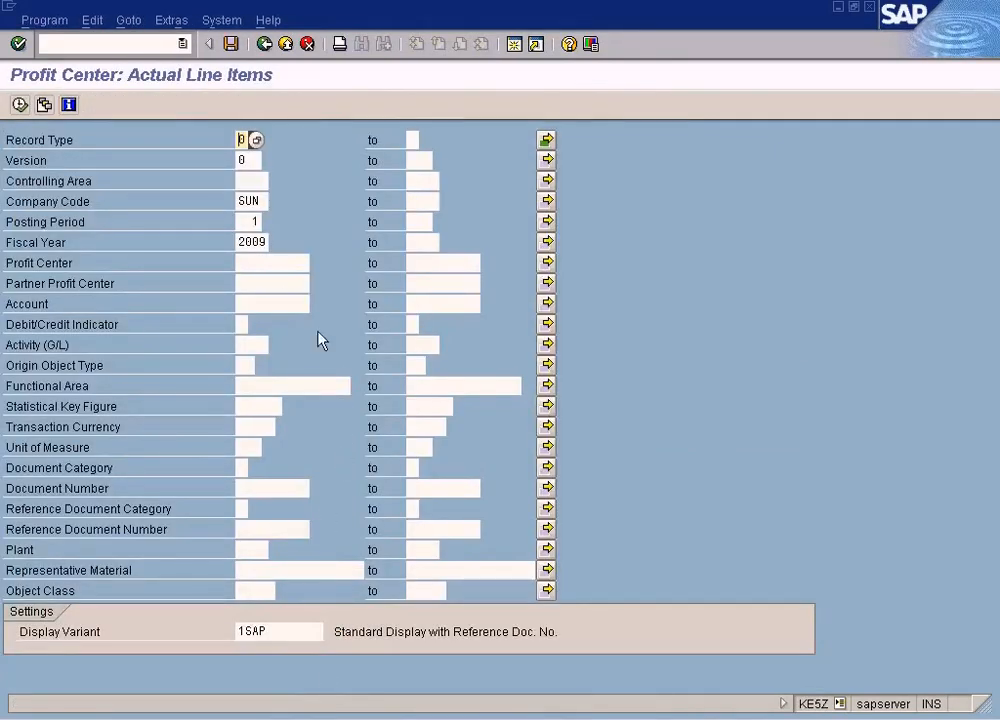
- Run the actual line items report for profit center CARS in company code SUN, period 1 of 2009
{"action": "left_click", "coordinate": [254, 263]}
{"action": "type", "text": "cars"}
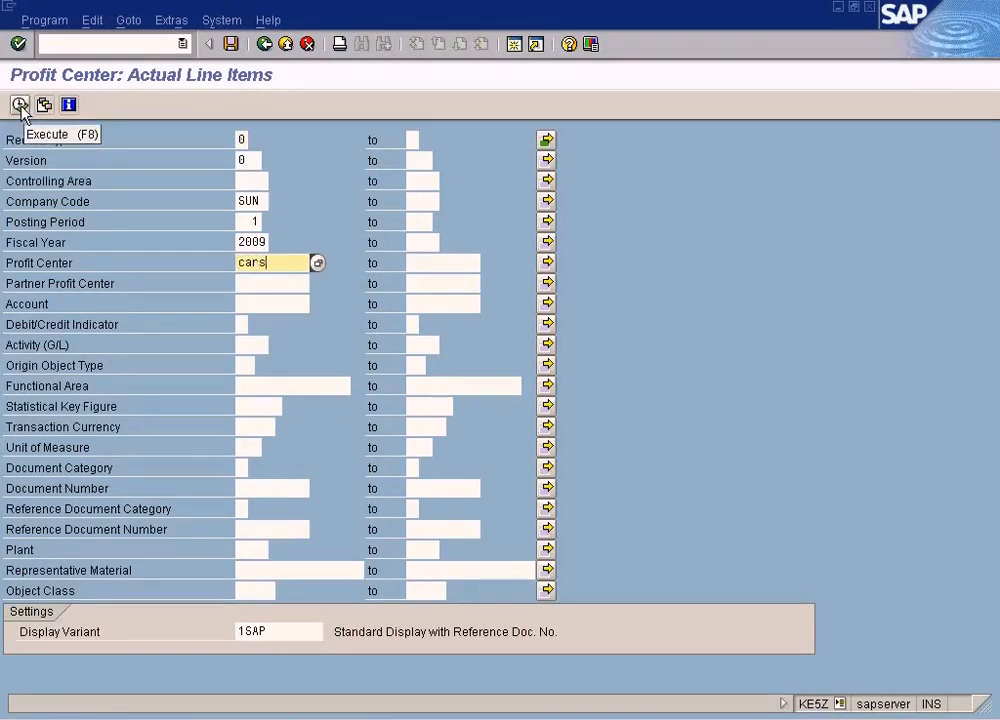
{"action": "left_click", "coordinate": [19, 104]}
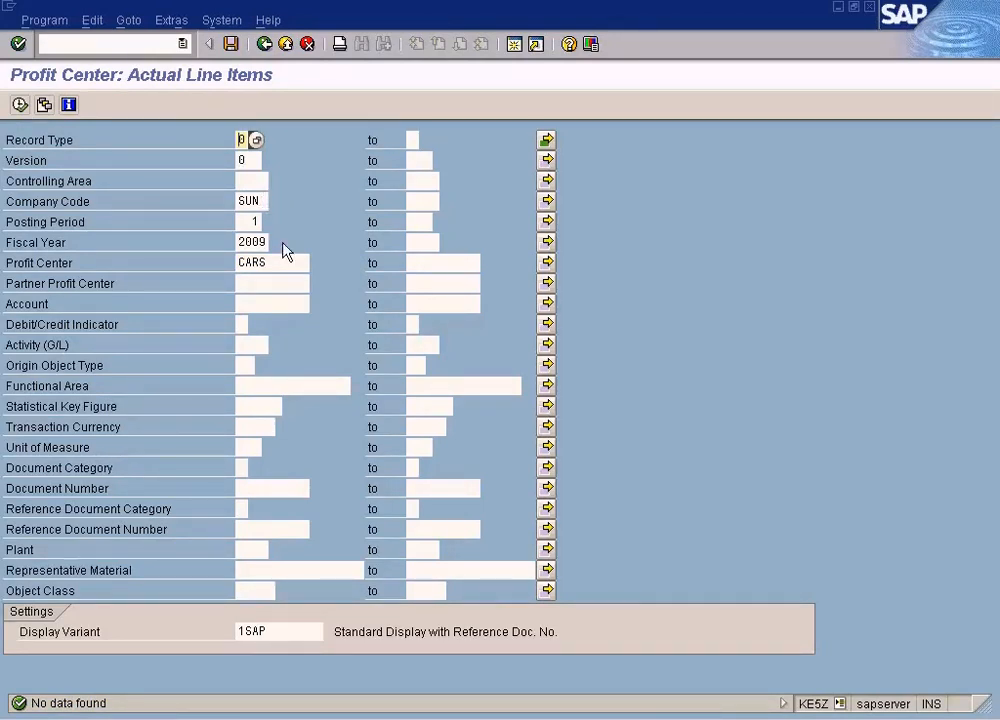
- Switch back to the posted Customer C document and list its related accounting documents from the Sales Of Cars line
{"action": "left_click", "coordinate": [362, 719]}
{"action": "left_click", "coordinate": [380, 690]}
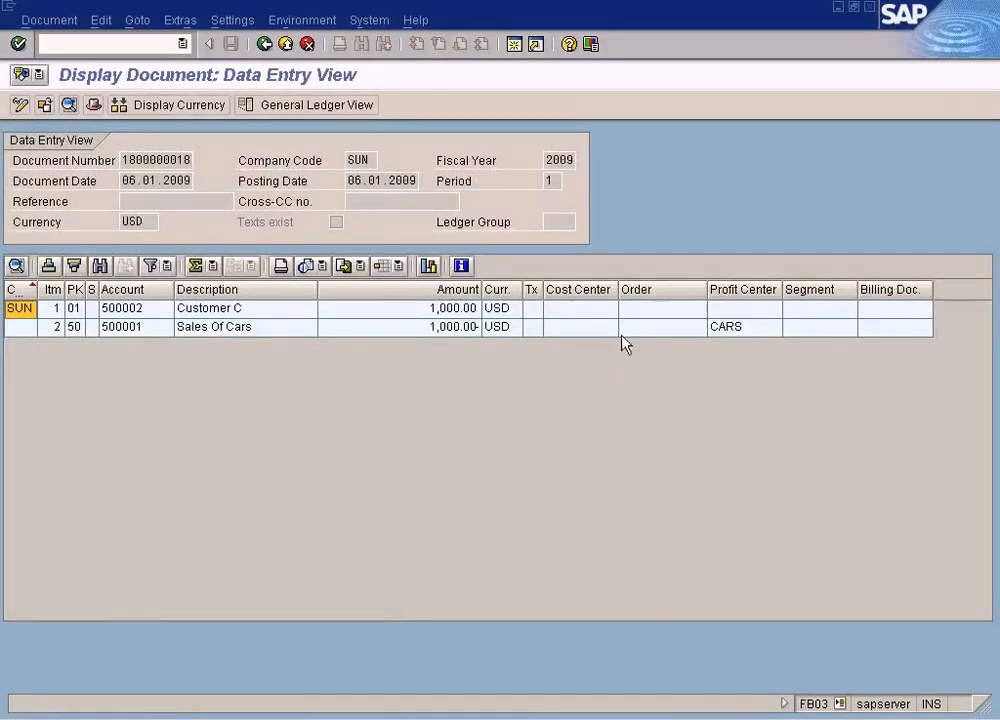
{"action": "left_click", "coordinate": [621, 330]}
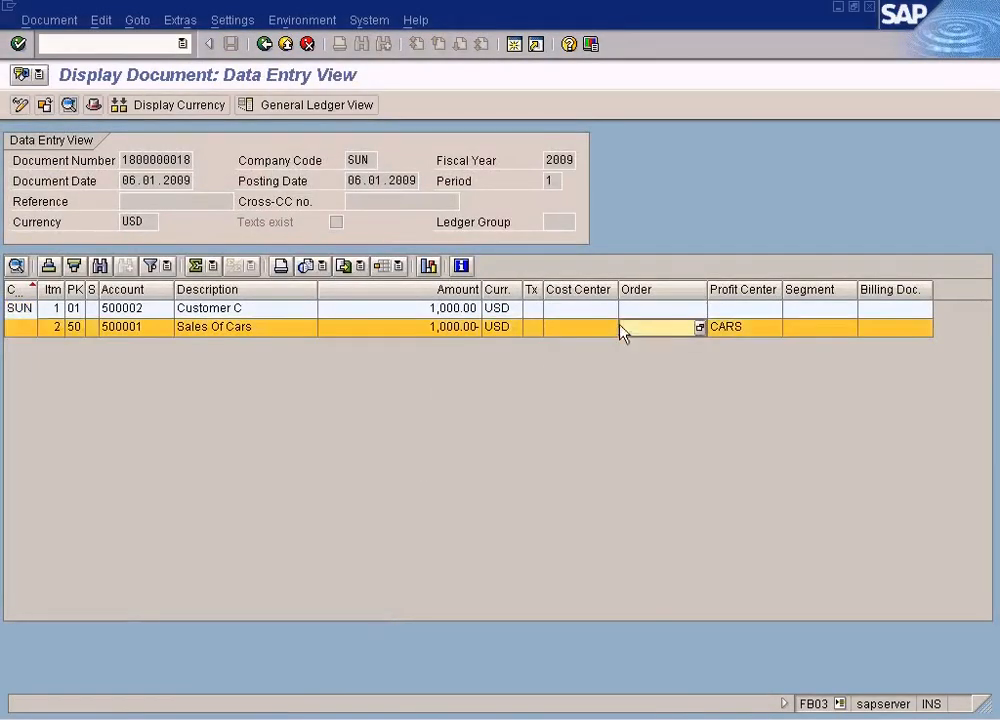
{"action": "left_click", "coordinate": [310, 22]}
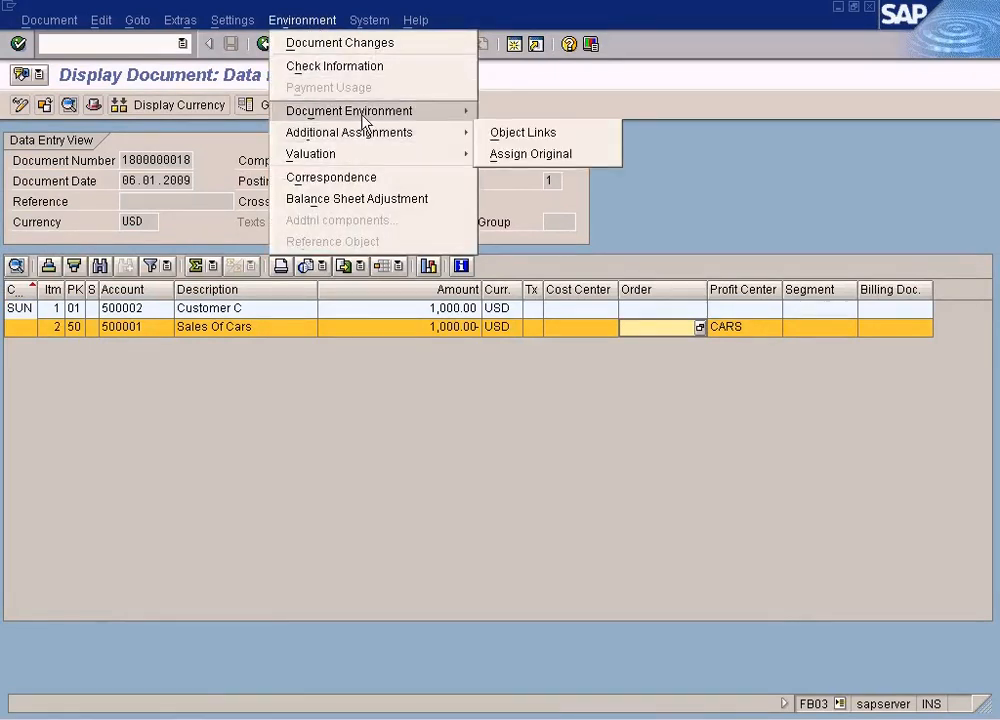
{"action": "mouse_move", "coordinate": [362, 120]}
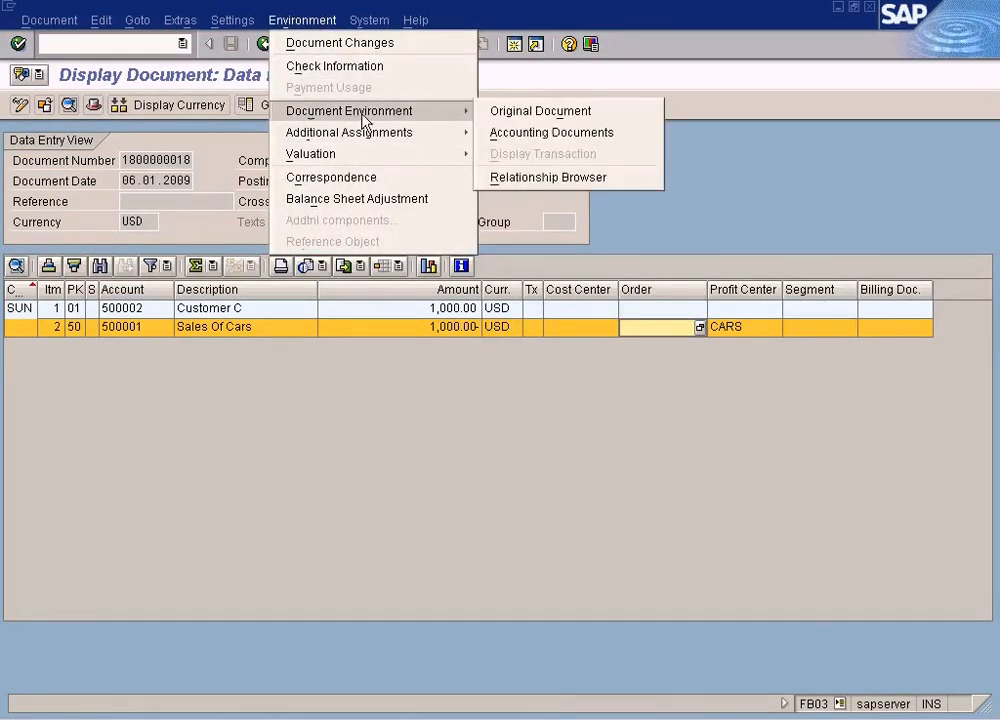
{"action": "left_click", "coordinate": [554, 130]}
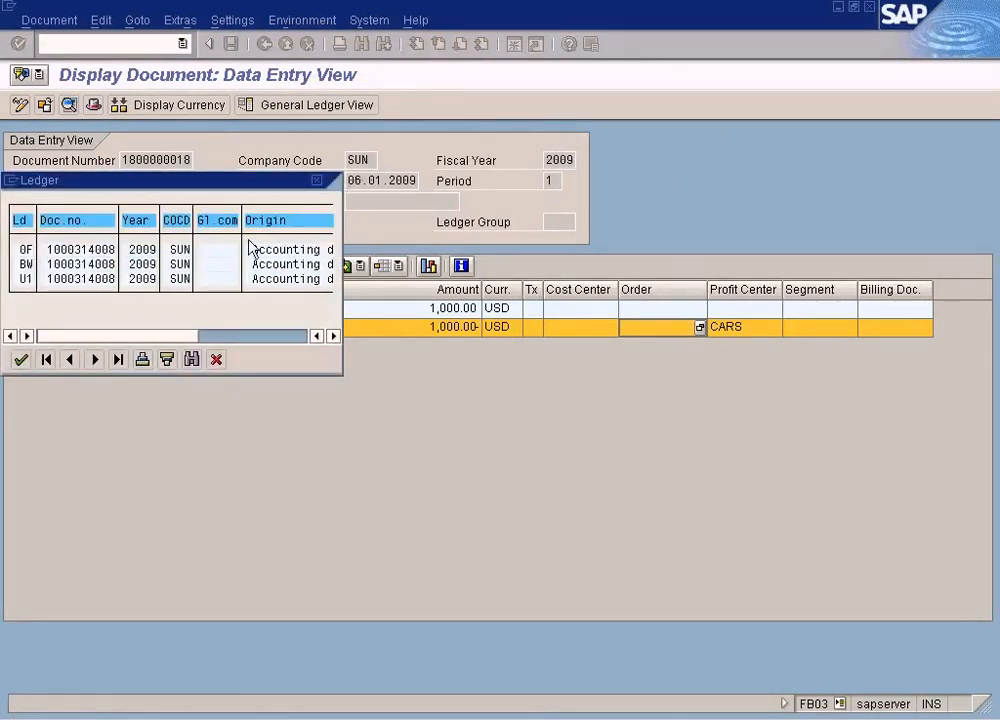
- Check the origin of the listed ledger documents, view the ledger 0F entry, and return to the posted document
{"action": "left_click", "coordinate": [292, 339]}
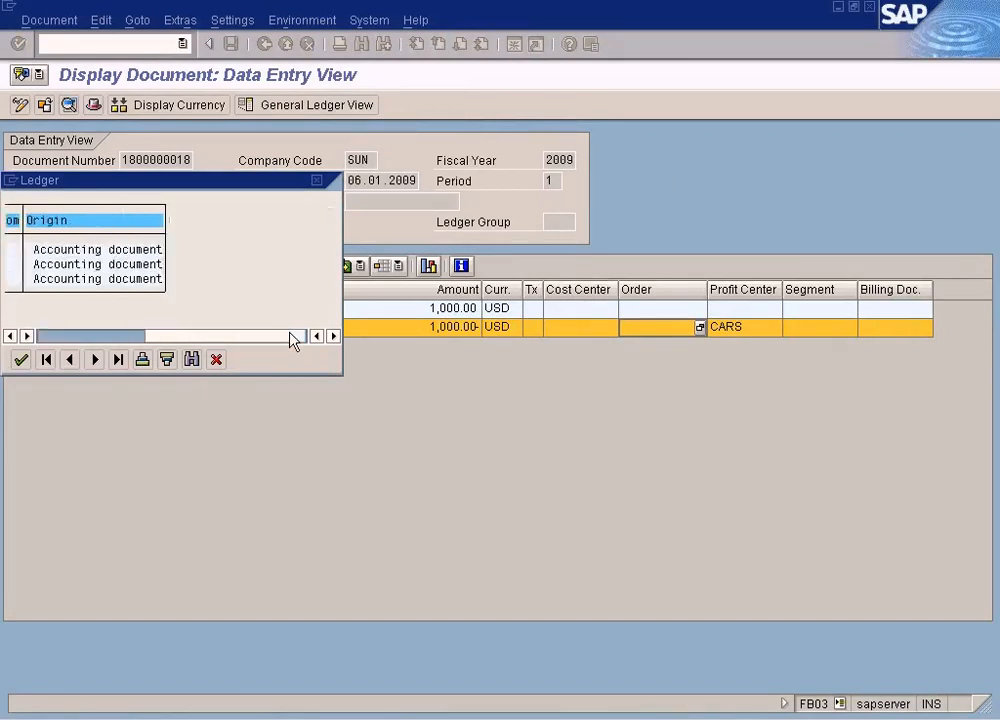
{"action": "left_click", "coordinate": [142, 345]}
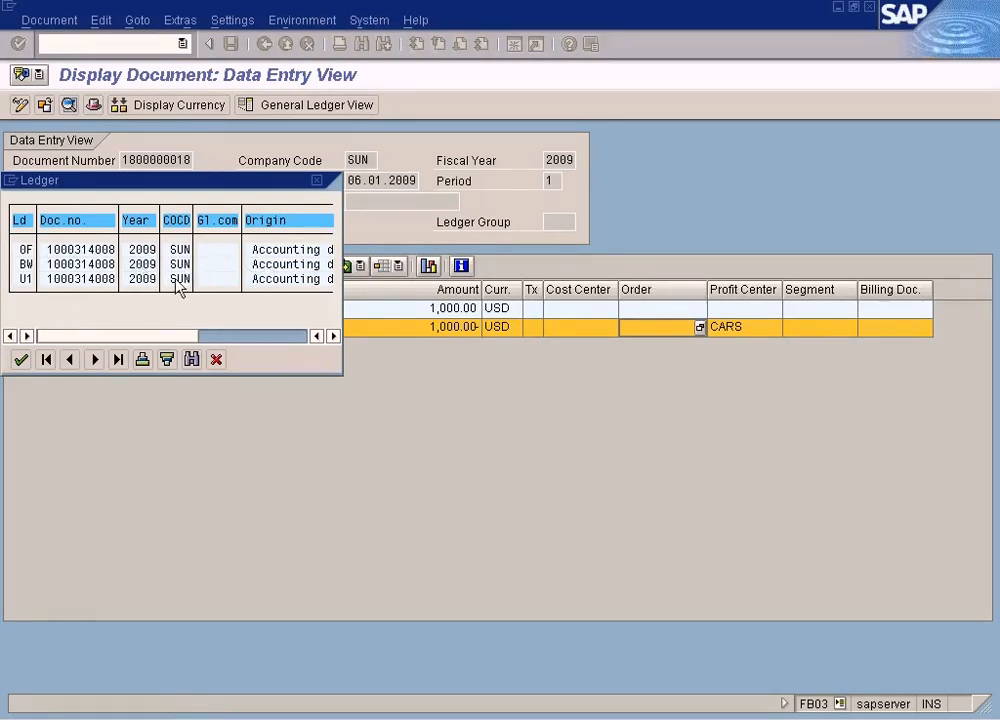
{"action": "double_click", "coordinate": [95, 252]}
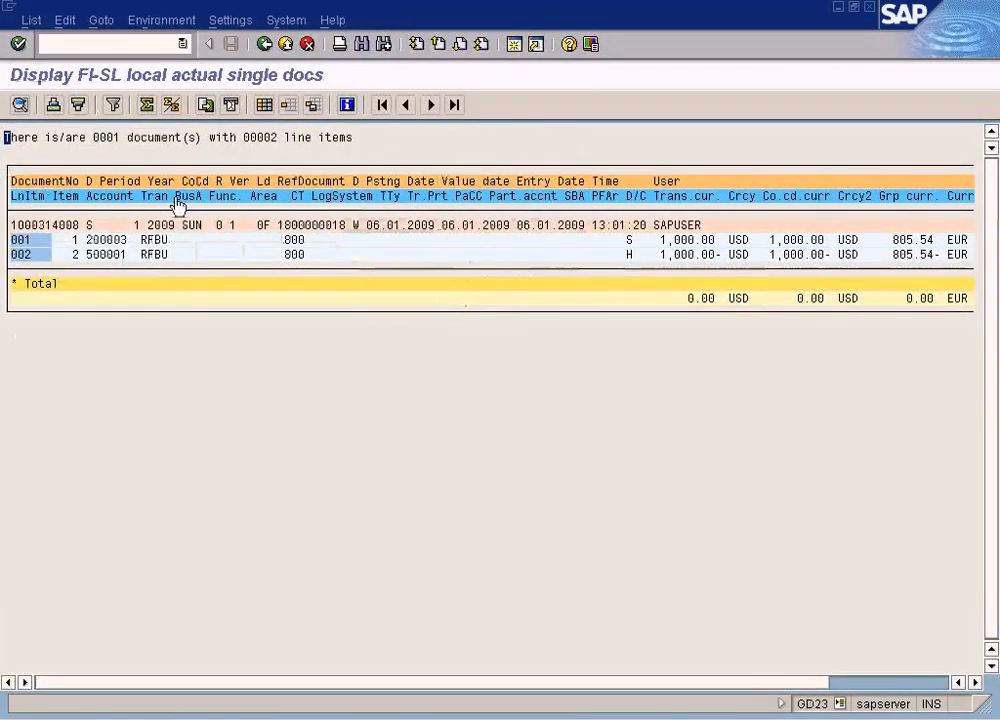
{"action": "left_click", "coordinate": [264, 44]}
- Display the original document behind the Customer C posting
{"action": "left_click", "coordinate": [320, 20]}
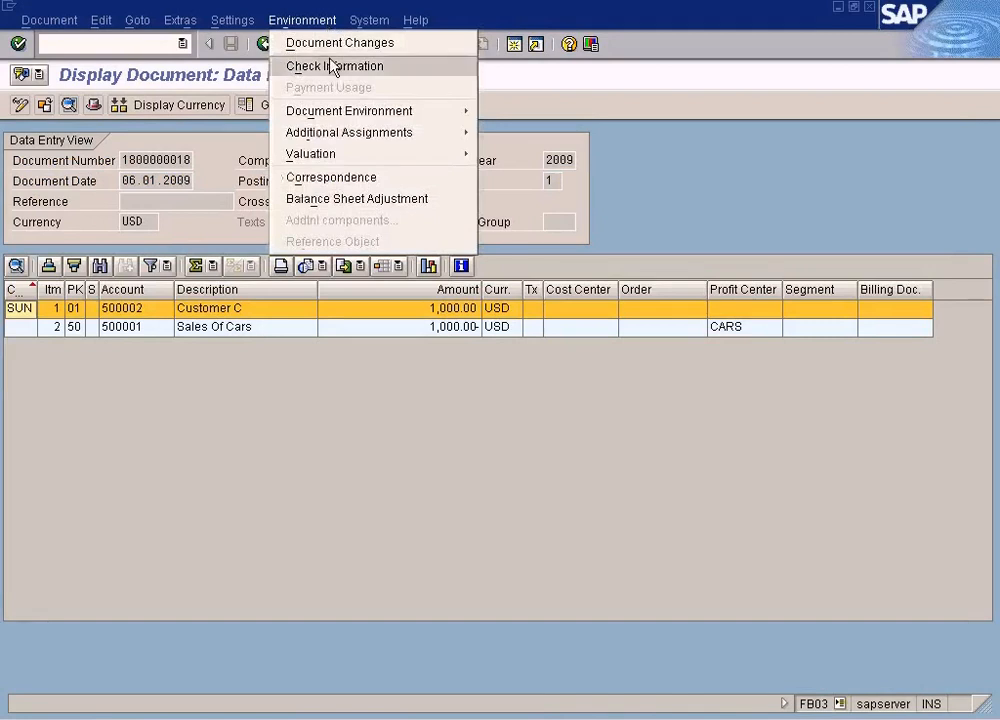
{"action": "mouse_move", "coordinate": [330, 142]}
{"action": "mouse_move", "coordinate": [338, 117]}
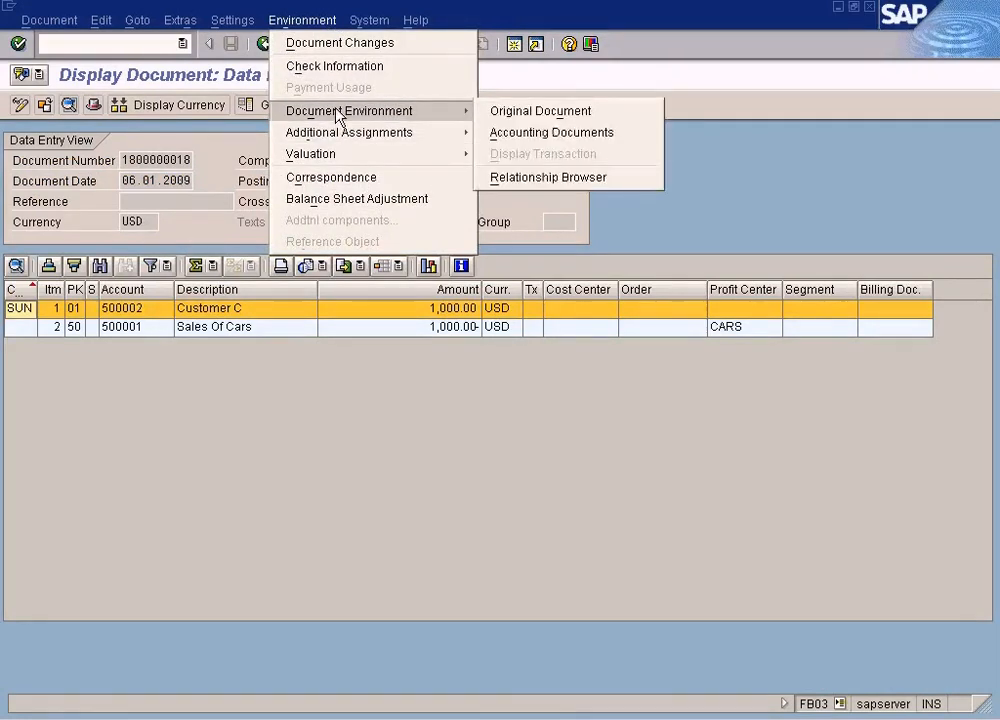
{"action": "left_click", "coordinate": [548, 113]}
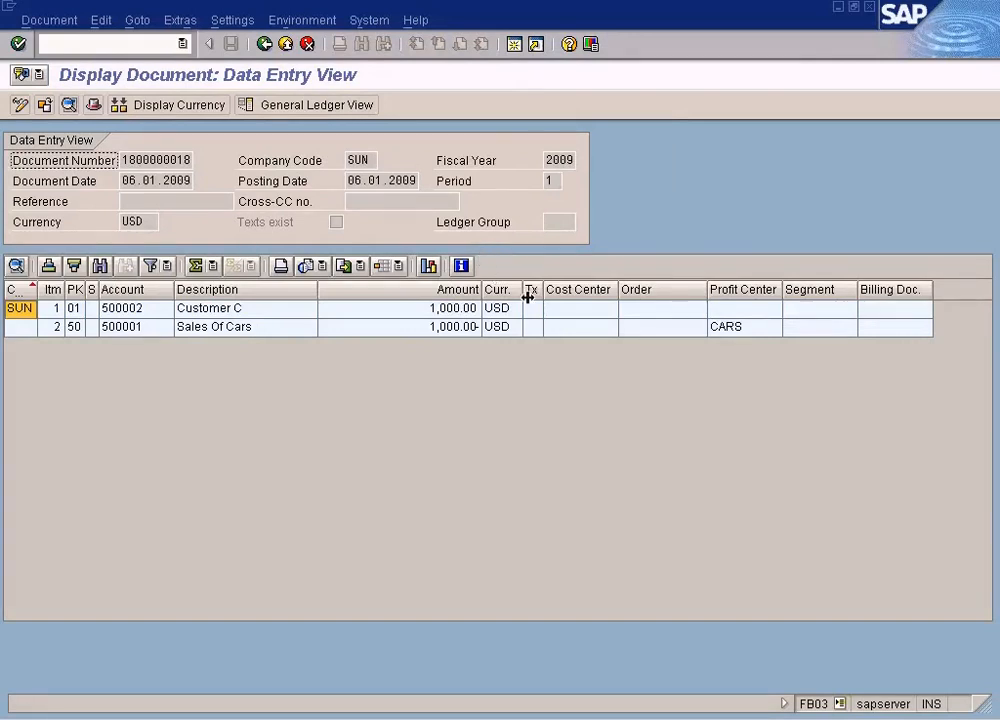
- View the posting's linked documents in the Relationship Browser and return to the data entry view
{"action": "left_click", "coordinate": [322, 20]}
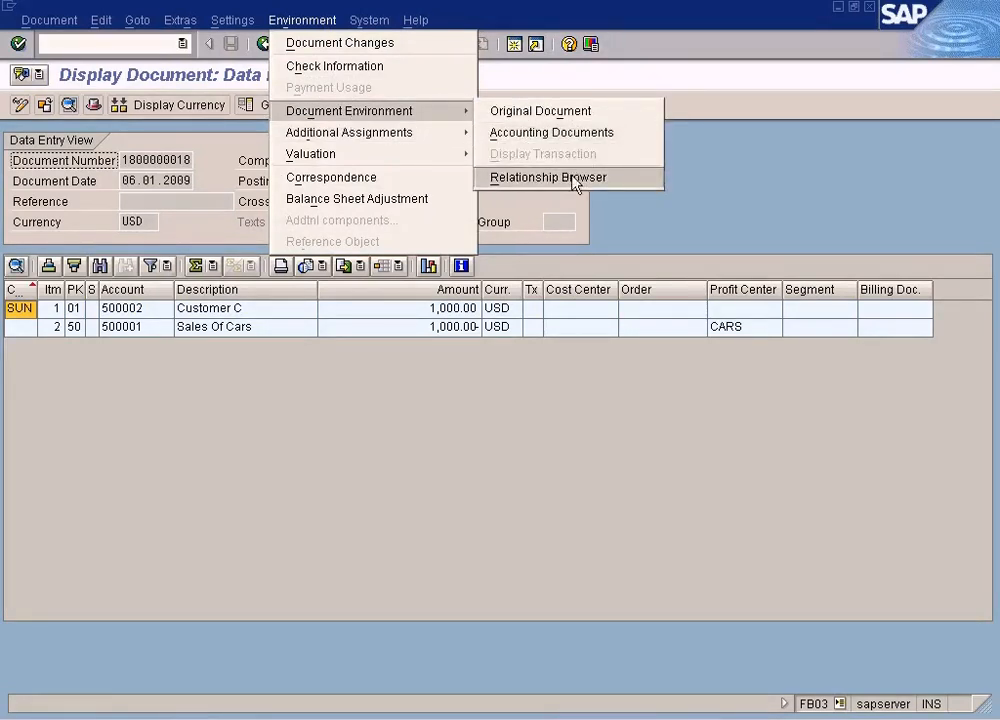
{"action": "left_click", "coordinate": [575, 183]}
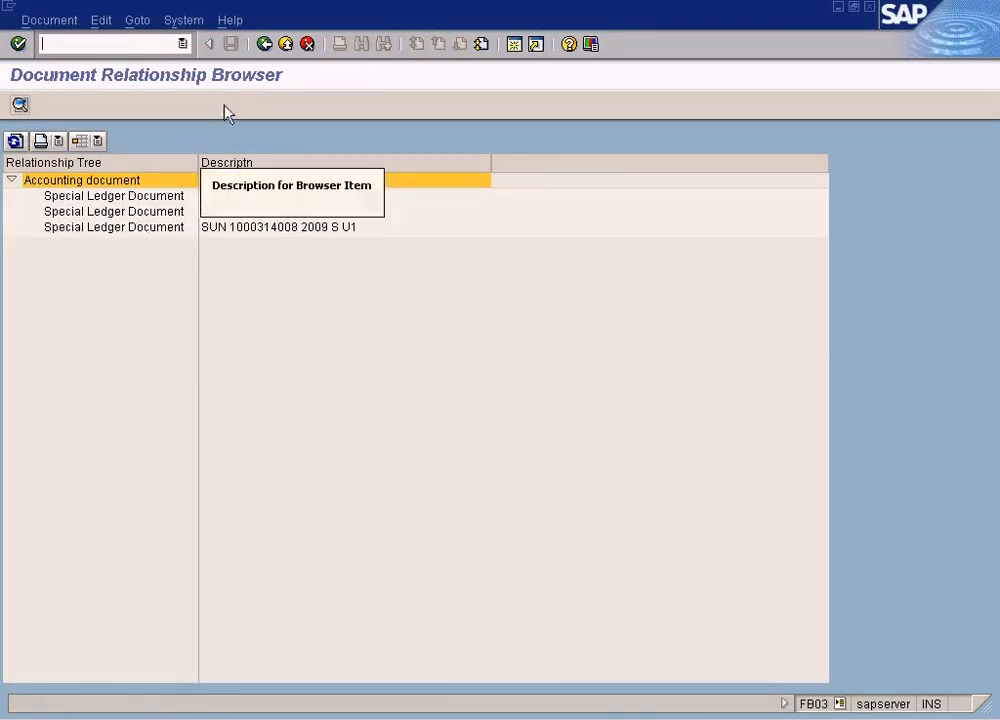
{"action": "left_click", "coordinate": [264, 45]}
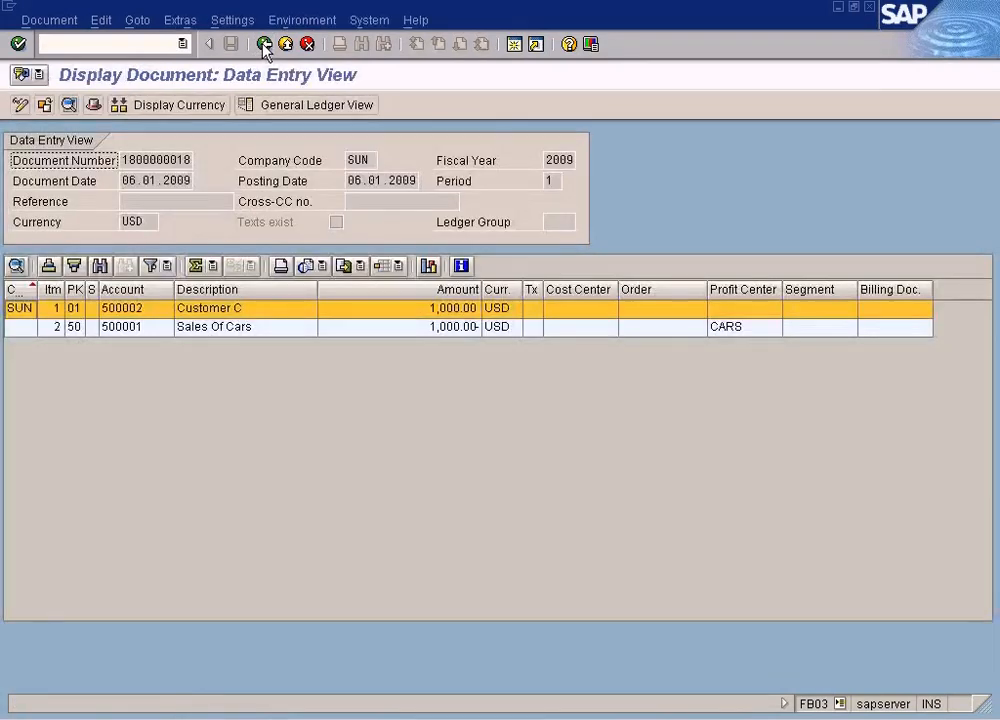
- Check the profit center on the Sales Of Cars line and rerun the actual line items report for CARS
{"action": "left_click", "coordinate": [717, 330]}
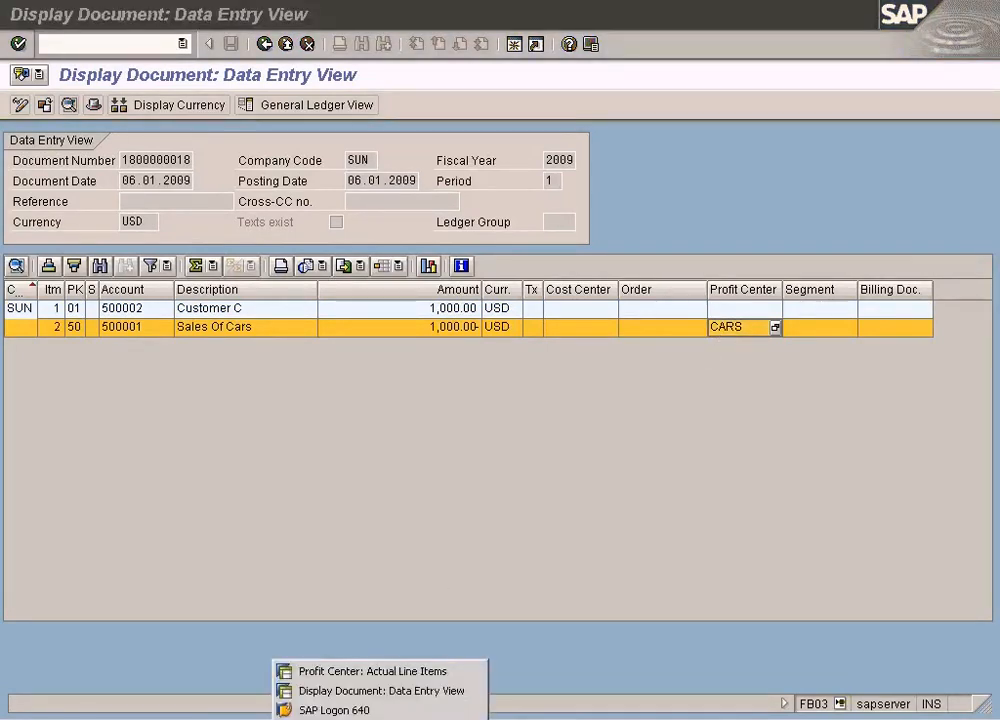
{"action": "left_click", "coordinate": [385, 671]}
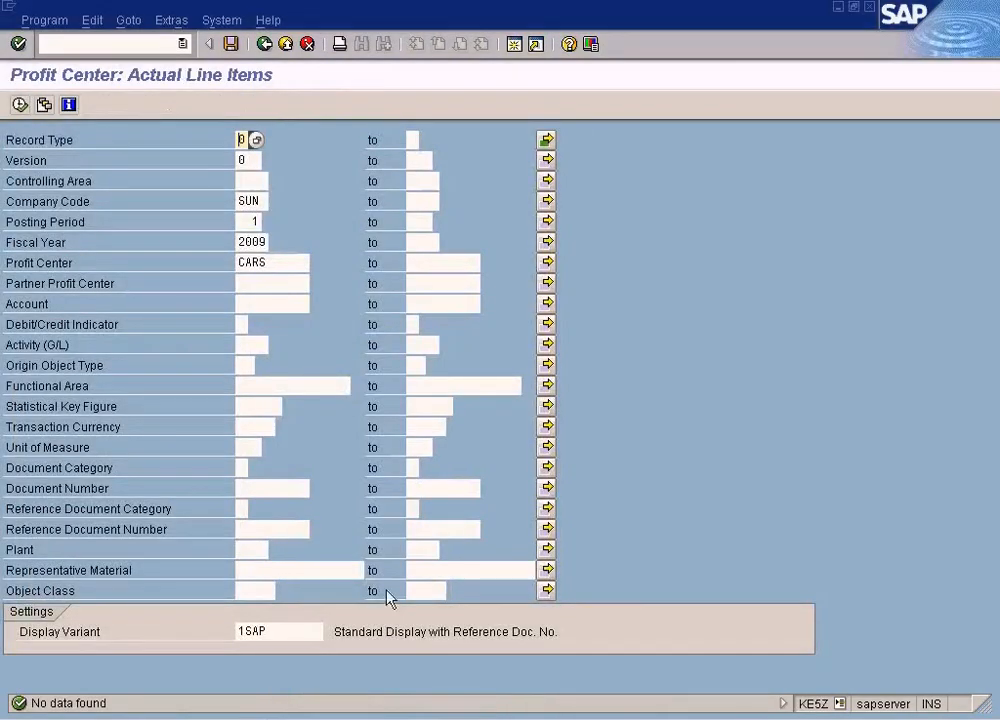
{"action": "left_click", "coordinate": [254, 200]}
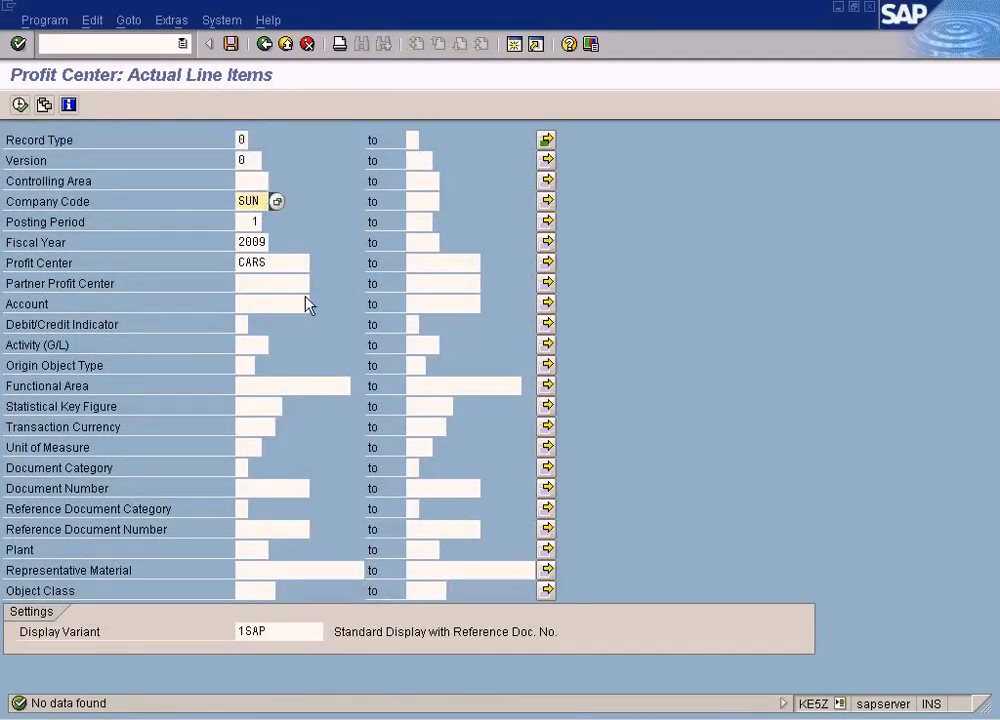
{"action": "left_click", "coordinate": [19, 104]}
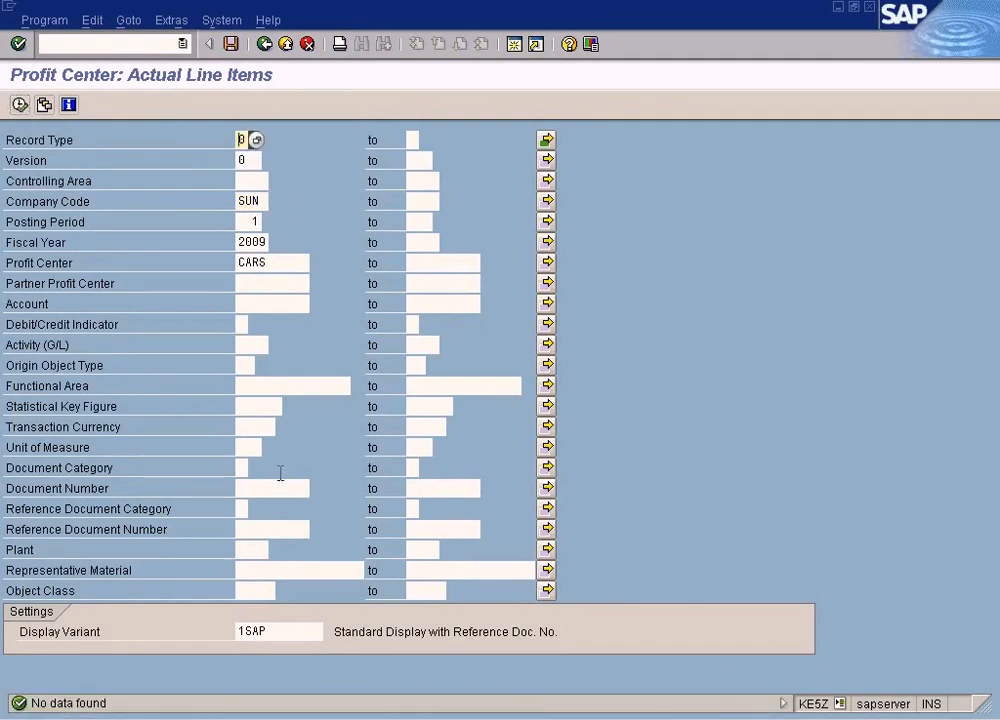
- Open the SAP Customizing Implementation Guide through transaction SPRO in a new session
{"action": "left_click", "coordinate": [514, 45]}
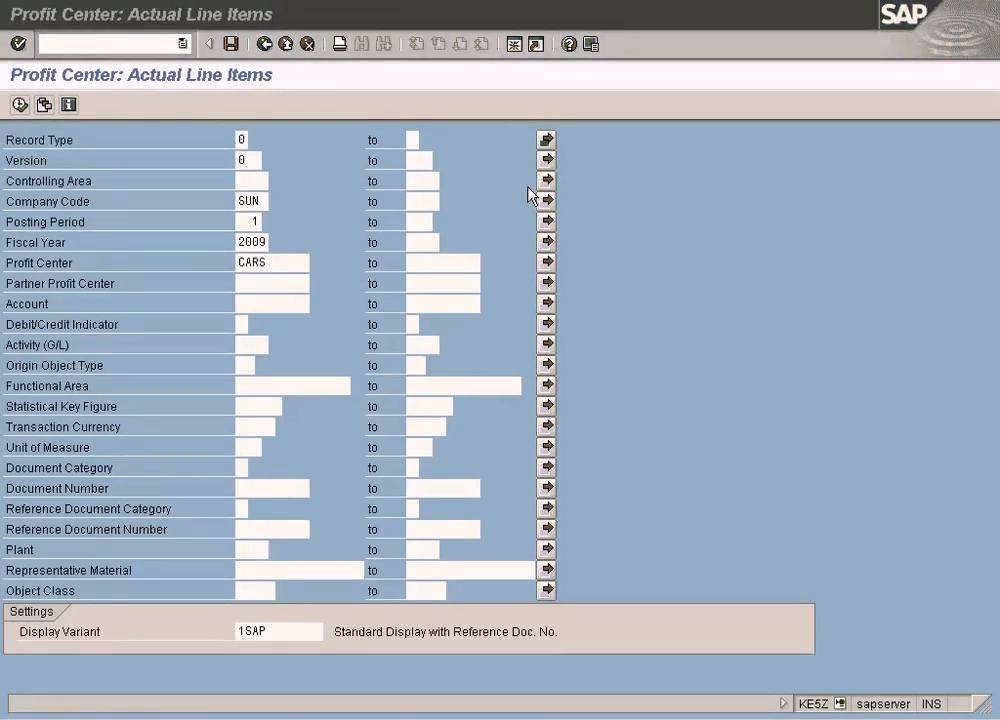
{"action": "type", "text": "nspro"}
{"action": "key", "text": "Return"}
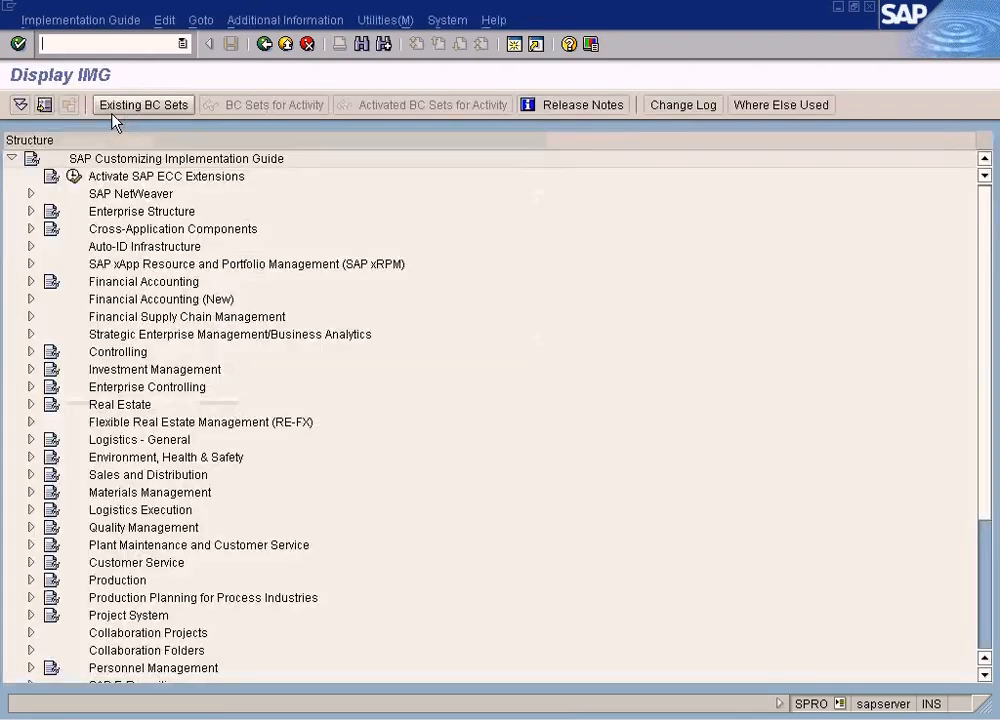
- Open the Maintain Controlling Area Settings activity within the basic settings of Profit Center Accounting under Controlling
{"action": "left_click", "coordinate": [31, 352]}
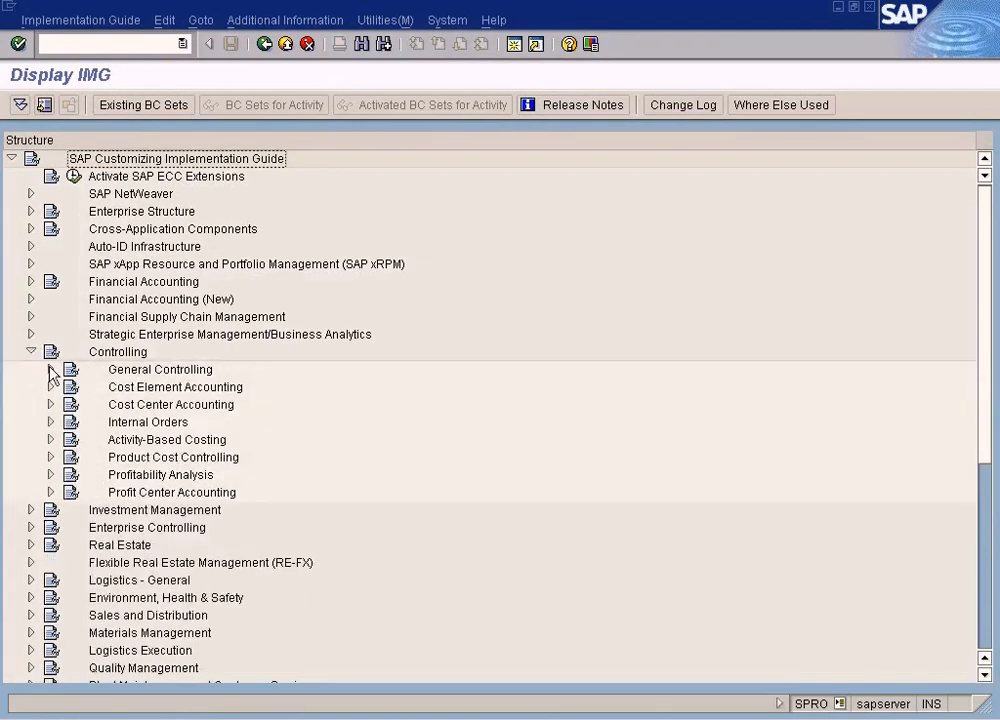
{"action": "left_click", "coordinate": [50, 491]}
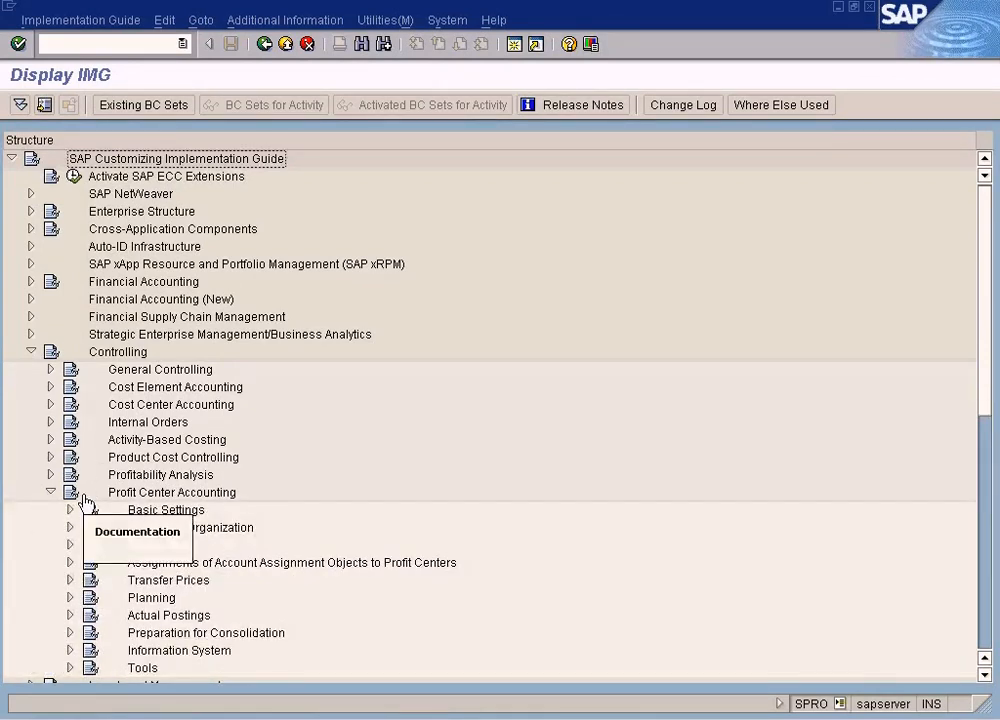
{"action": "left_click", "coordinate": [70, 510]}
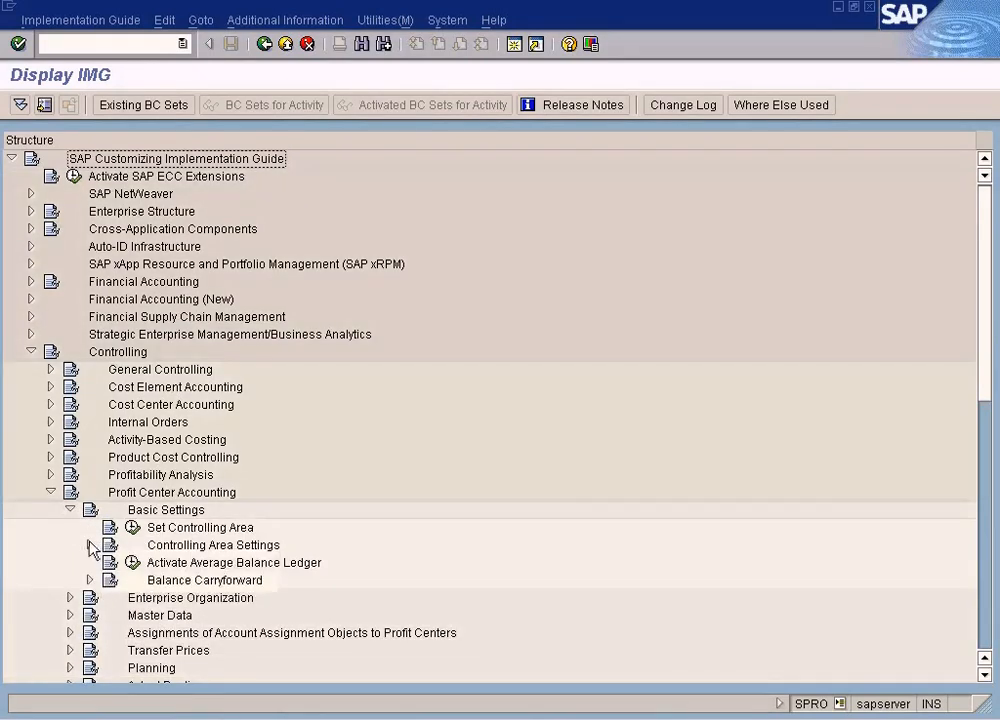
{"action": "left_click", "coordinate": [90, 545]}
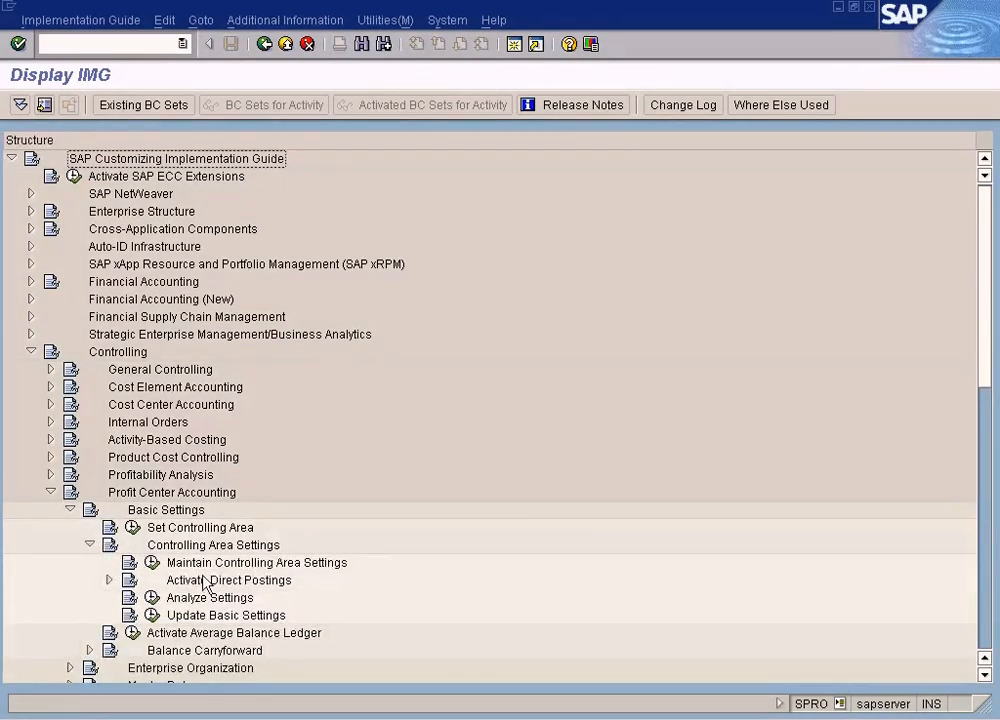
{"action": "left_click", "coordinate": [109, 580]}
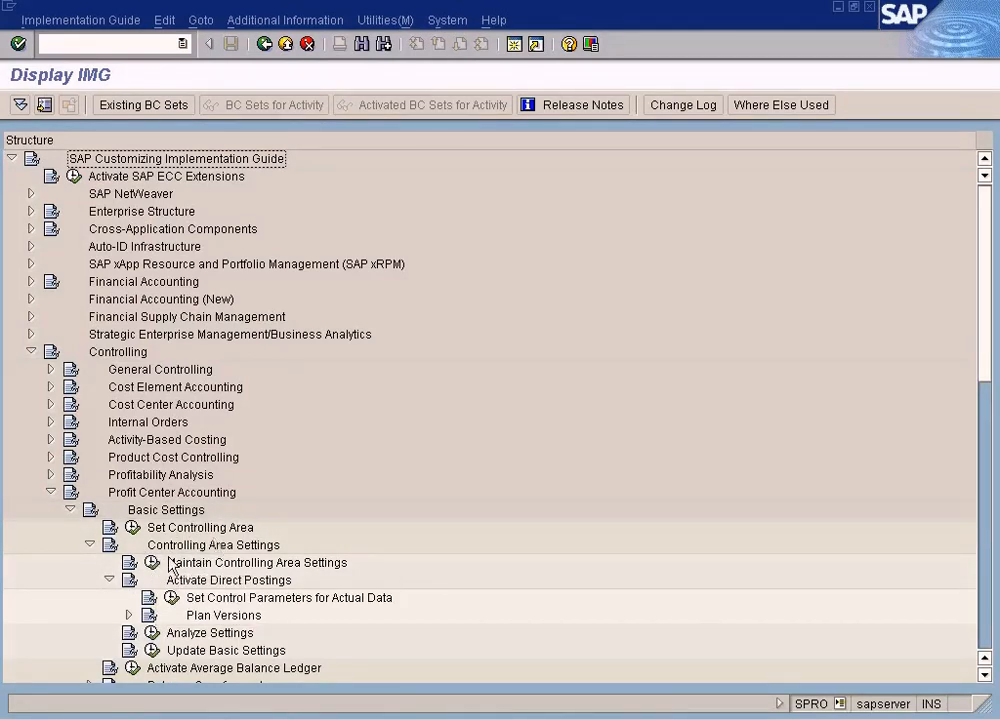
{"action": "left_click", "coordinate": [152, 563]}
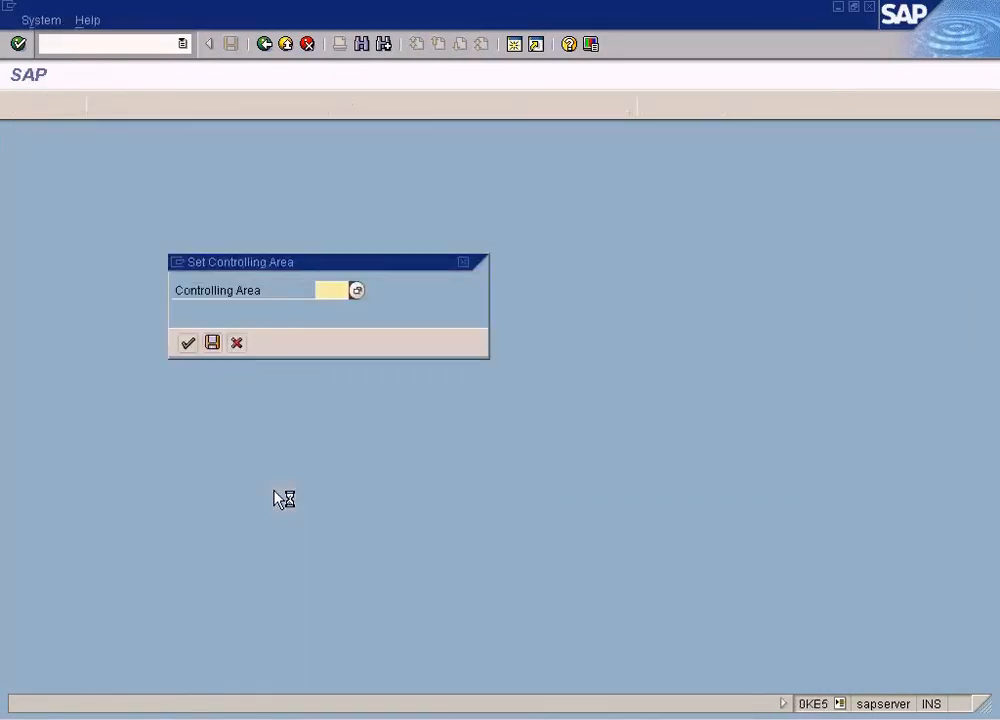
- For controlling area SUN, set the active indicator for 2009 and save the controlling area settings
{"action": "type", "text": "sun"}
{"action": "key", "text": "Return"}
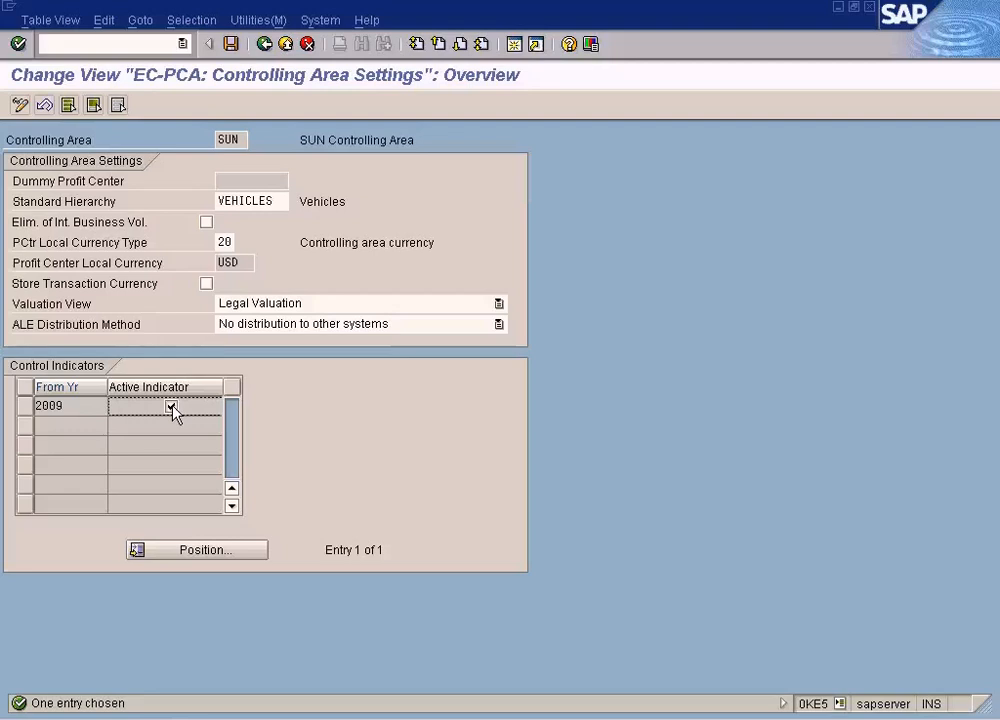
{"action": "left_click", "coordinate": [231, 44]}
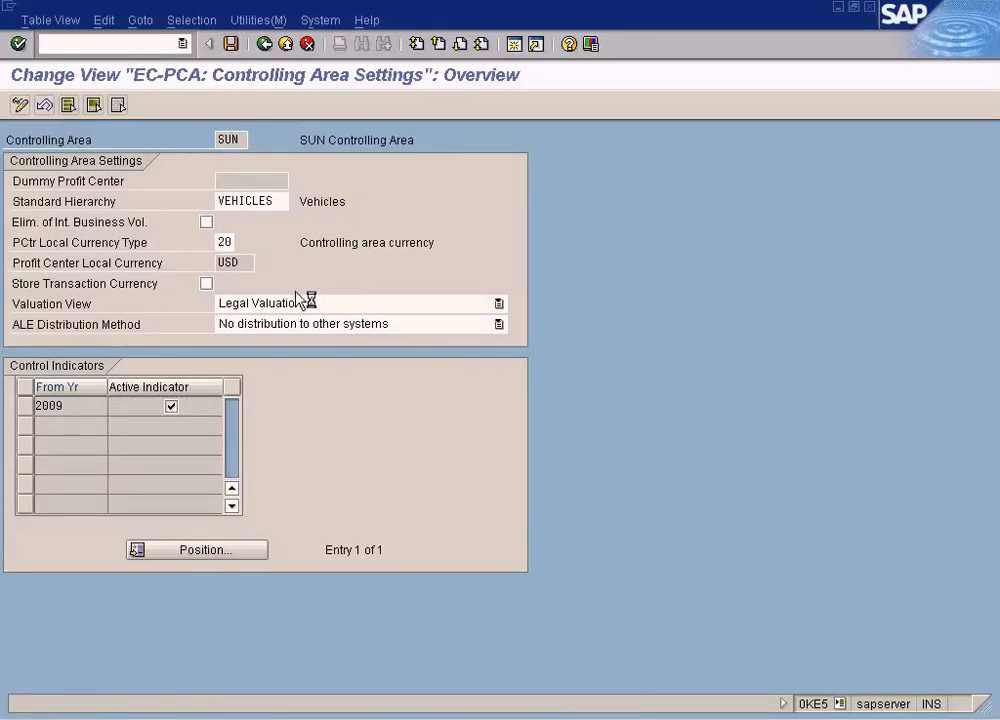
- Leave the controlling area settings and return the session displaying the sales document to the SAP Easy Access menu
{"action": "left_click", "coordinate": [267, 49]}
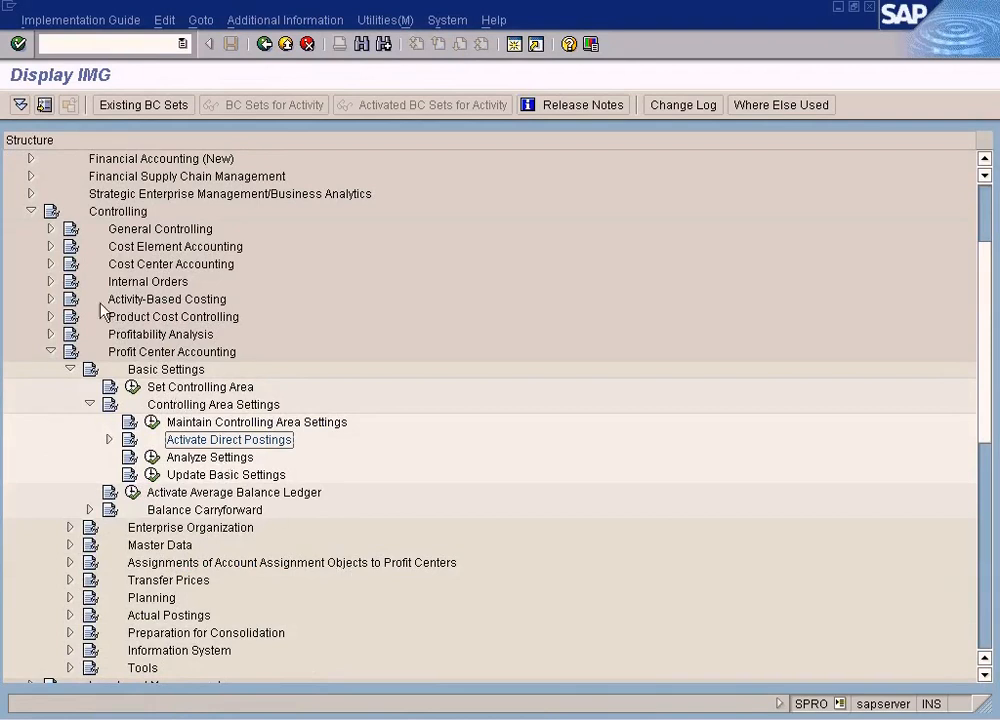
{"action": "left_click", "coordinate": [364, 714]}
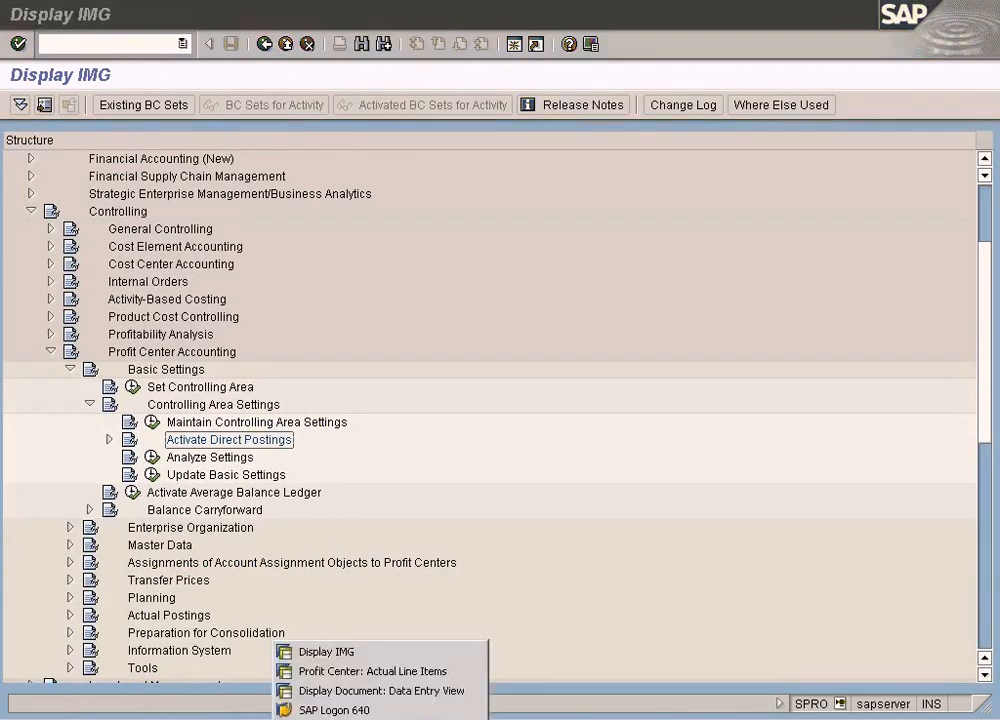
{"action": "left_click", "coordinate": [378, 691]}
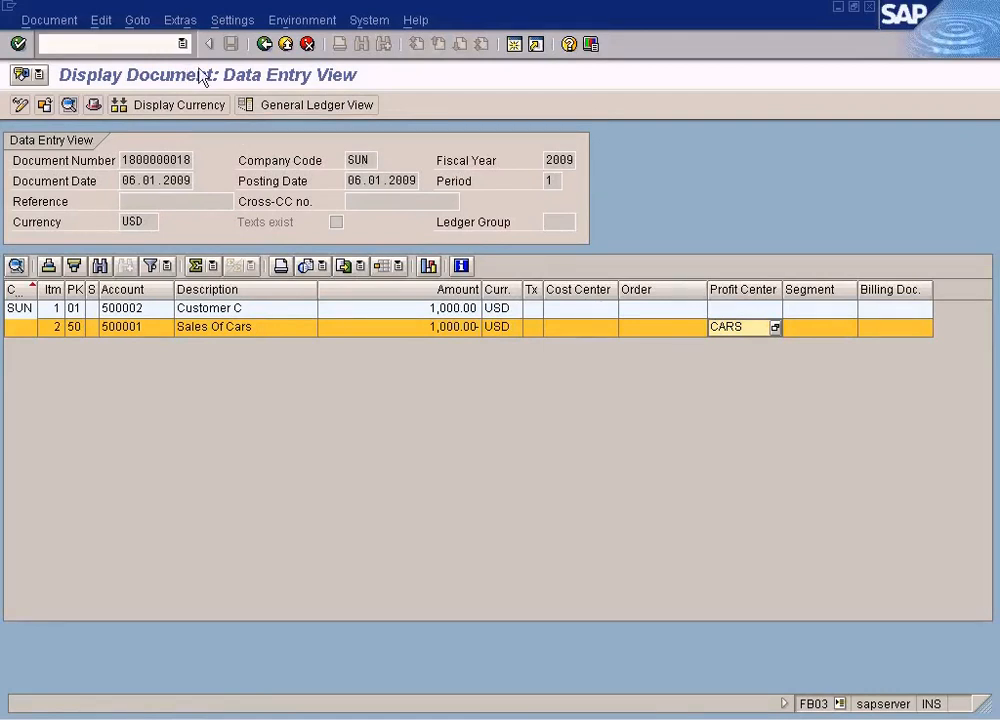
{"action": "left_click_drag", "start_coordinate": [121, 160], "coordinate": [245, 162]}
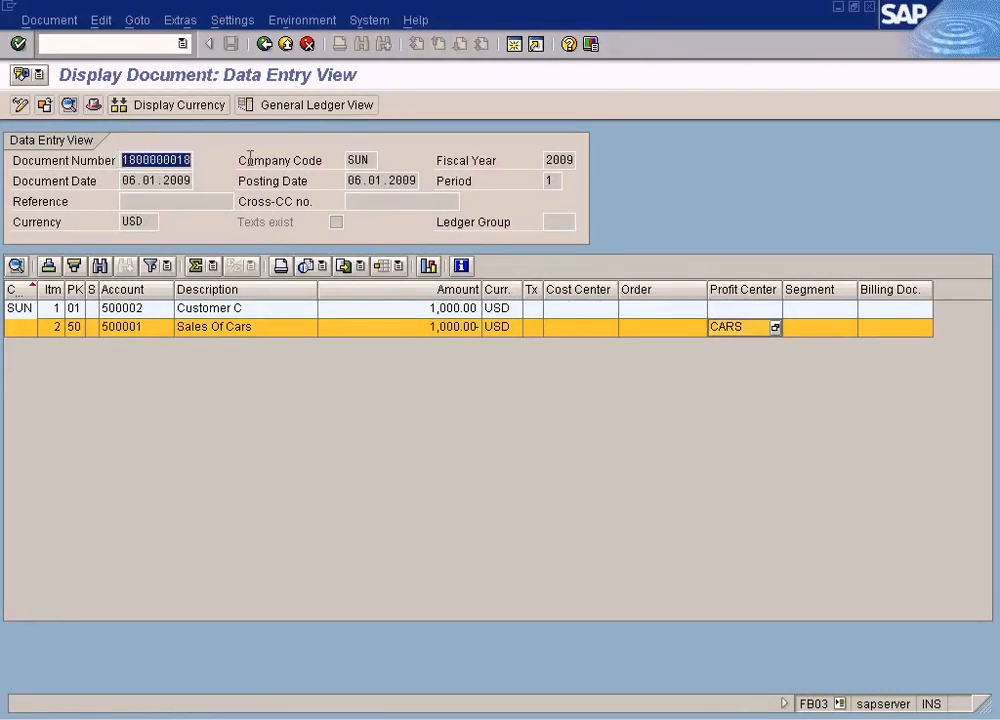
{"action": "left_click", "coordinate": [264, 44]}
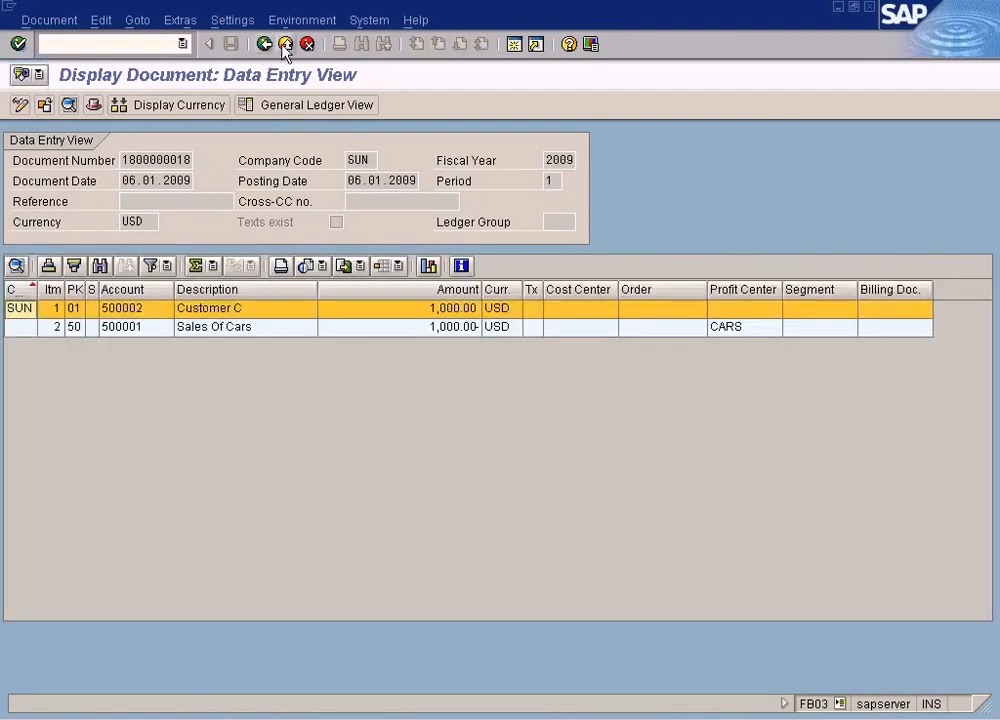
{"action": "left_click", "coordinate": [285, 45]}
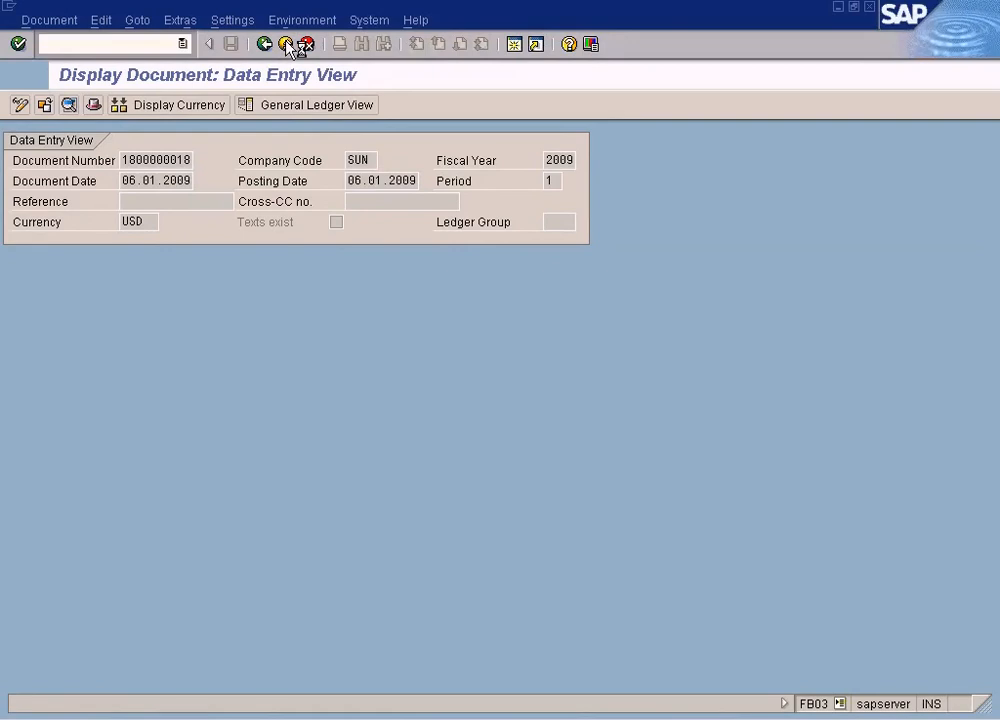
{"action": "left_click", "coordinate": [286, 45]}
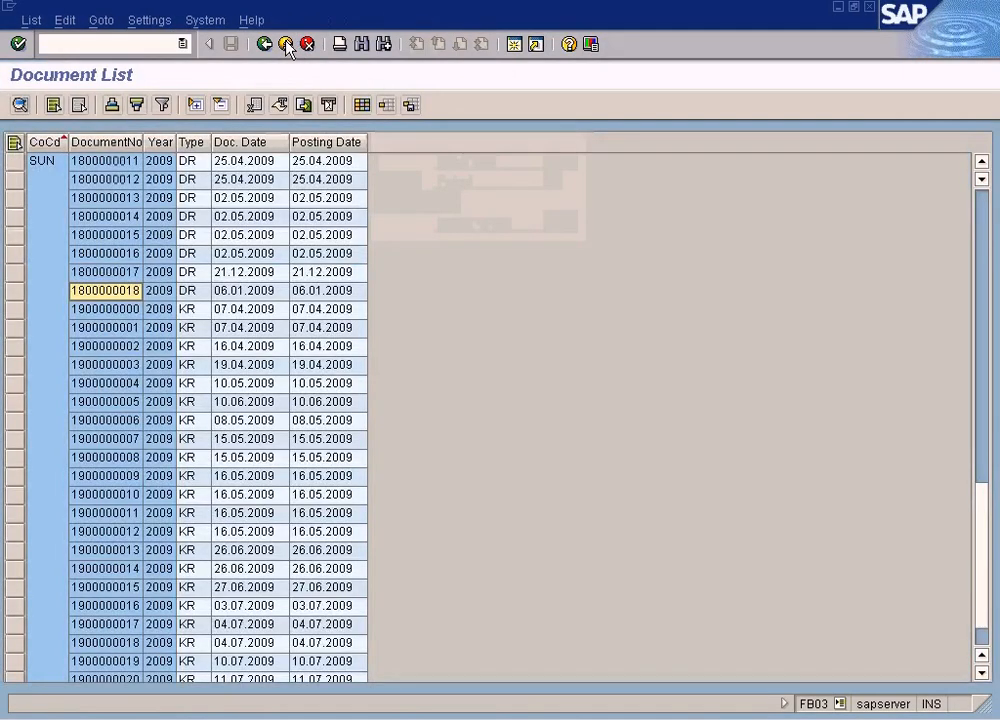
{"action": "left_click", "coordinate": [286, 45]}
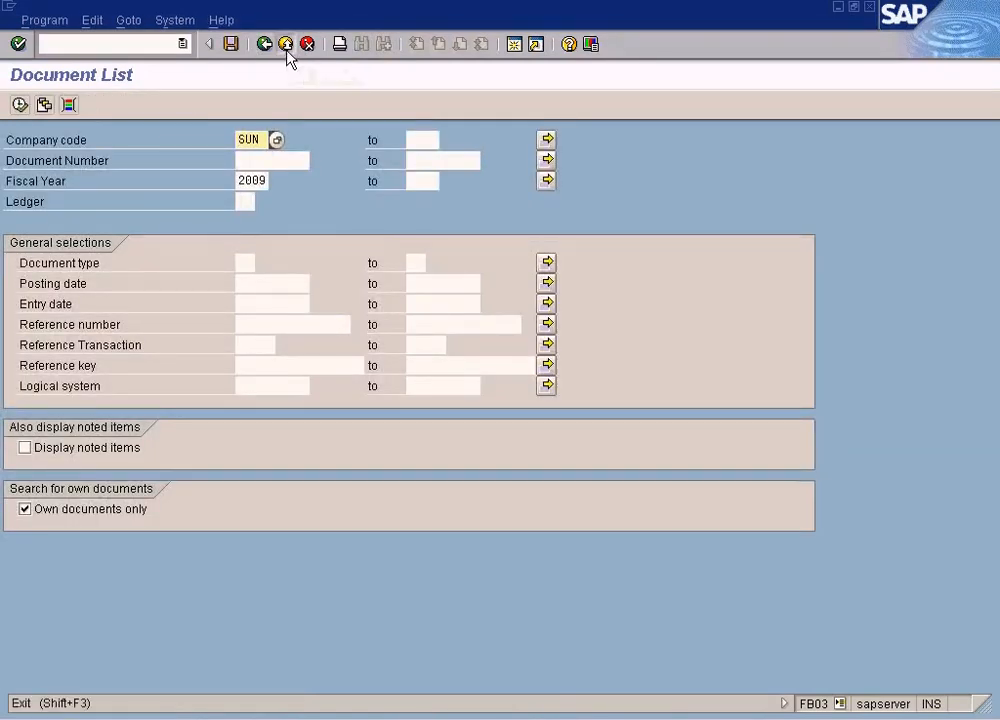
{"action": "left_click", "coordinate": [286, 48]}
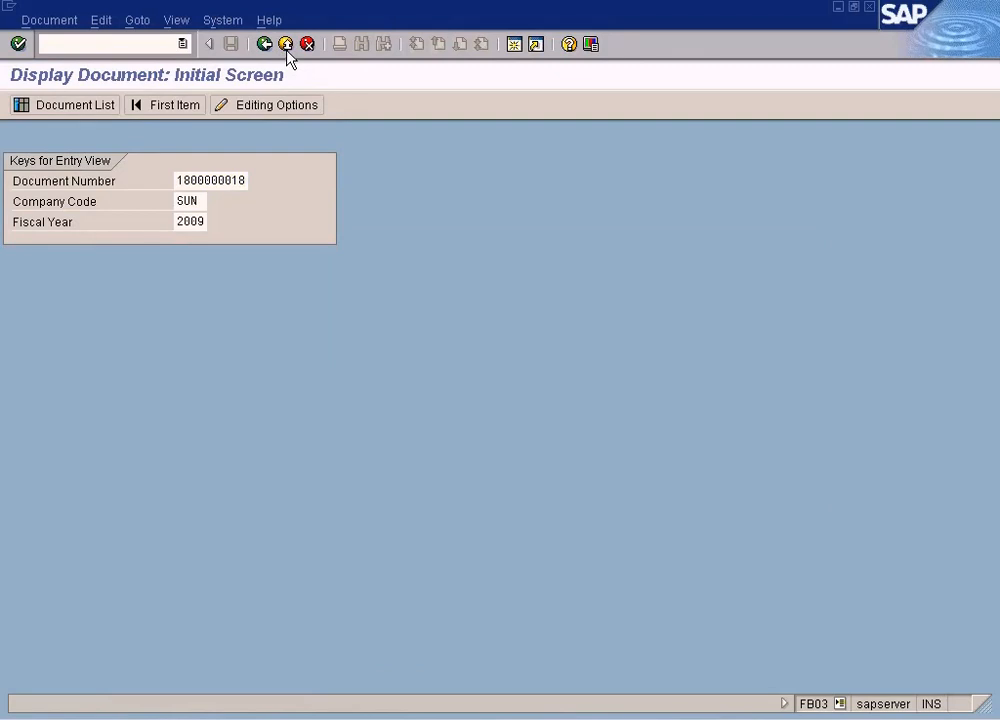
{"action": "left_click", "coordinate": [286, 46]}
- Open customer invoice entry from the Accounts Receivable document entry functions under Financial Accounting
{"action": "left_click", "coordinate": [32, 245]}
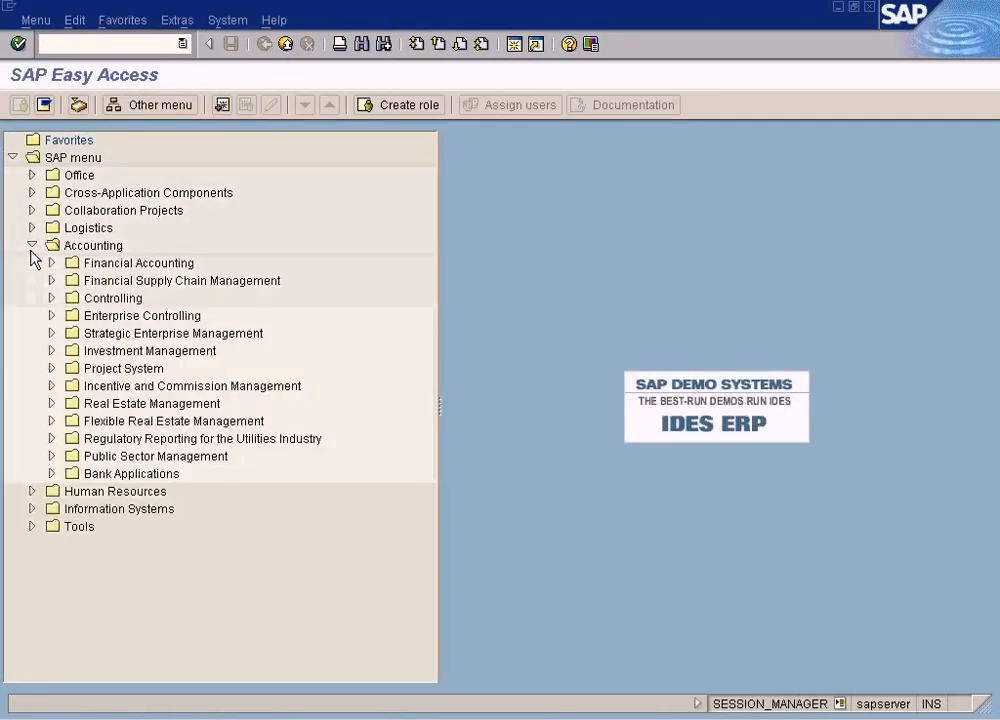
{"action": "left_click", "coordinate": [52, 263]}
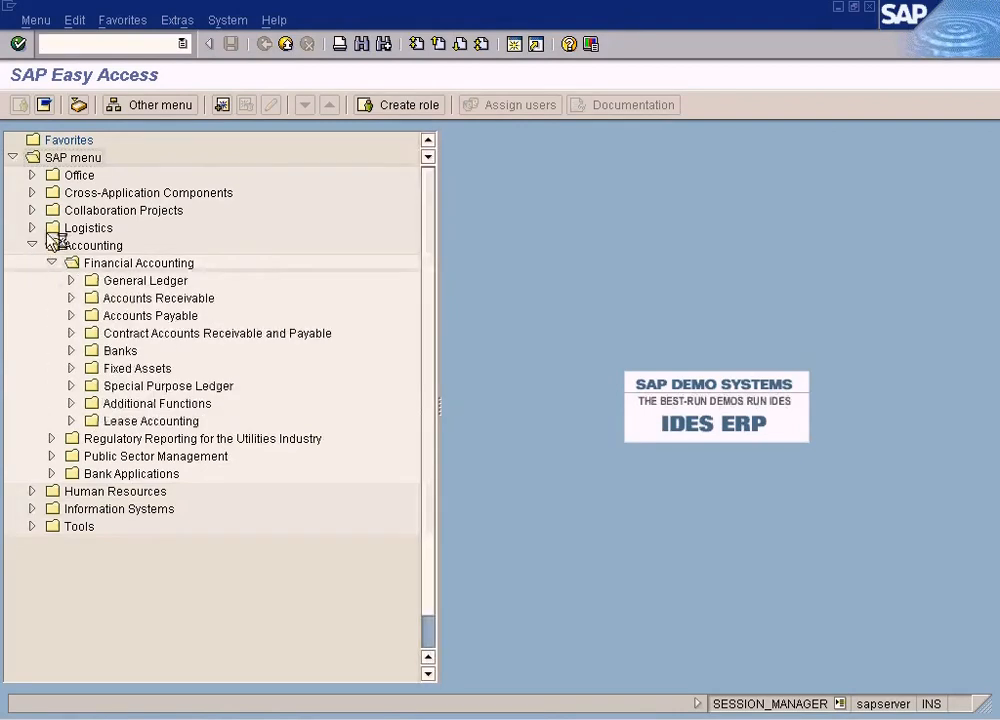
{"action": "left_click", "coordinate": [71, 298]}
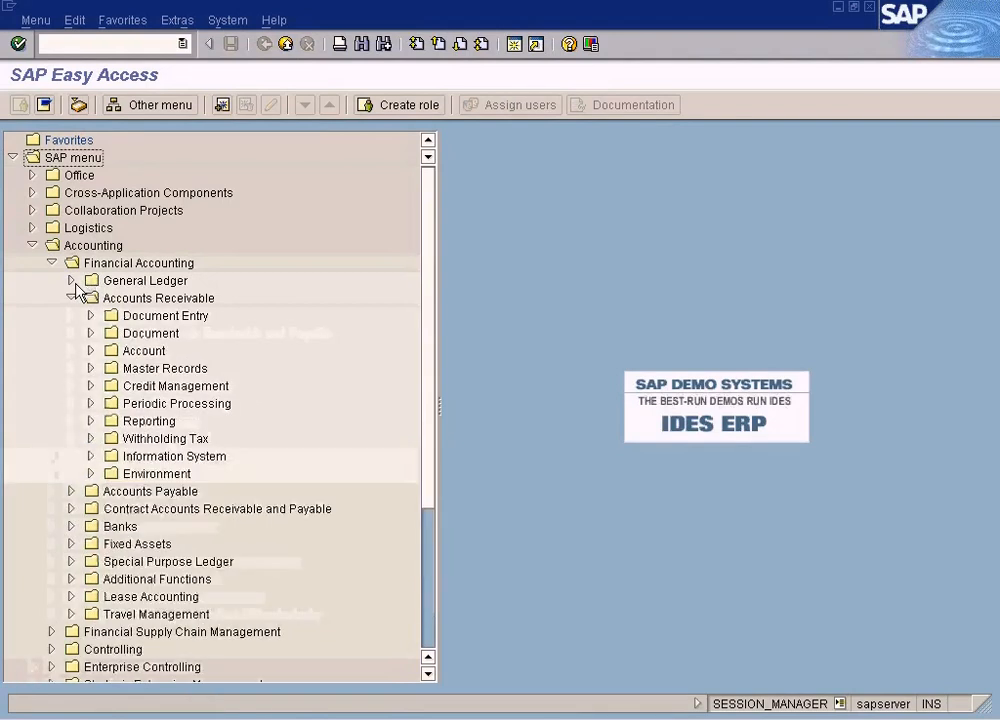
{"action": "left_click", "coordinate": [90, 316]}
{"action": "double_click", "coordinate": [160, 333]}
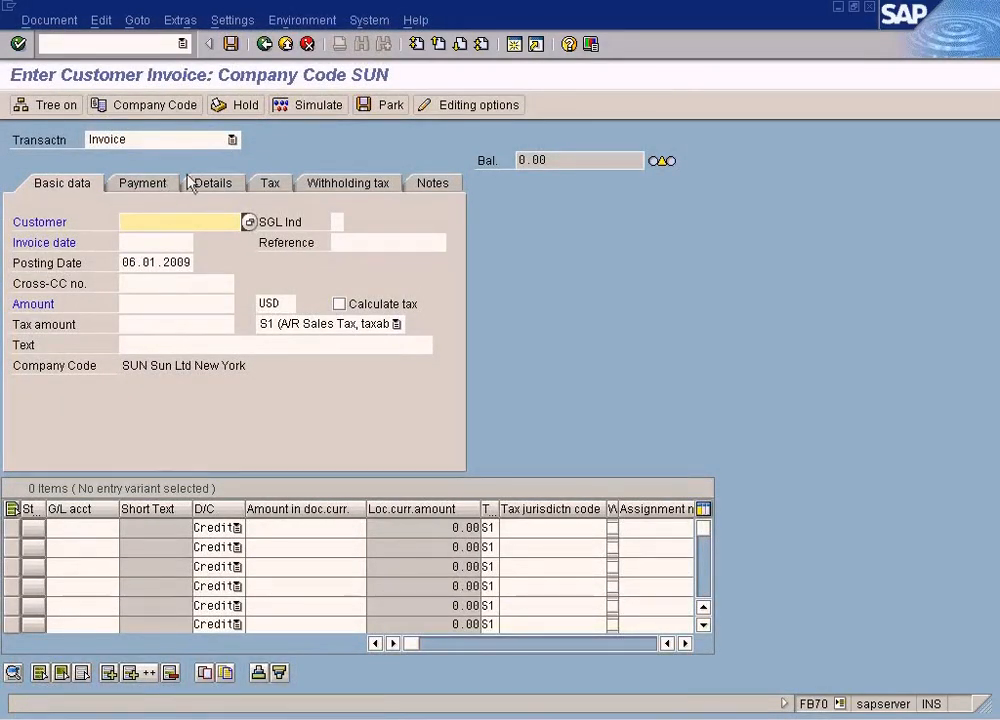
{"action": "left_click", "coordinate": [138, 20]}
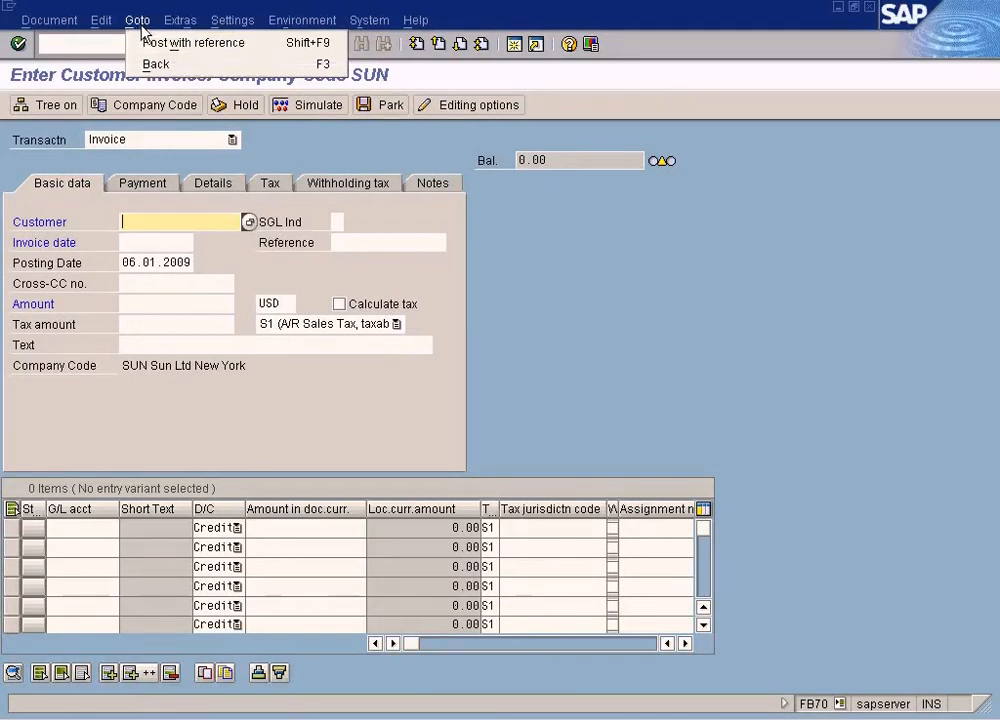
{"action": "left_click", "coordinate": [150, 43]}
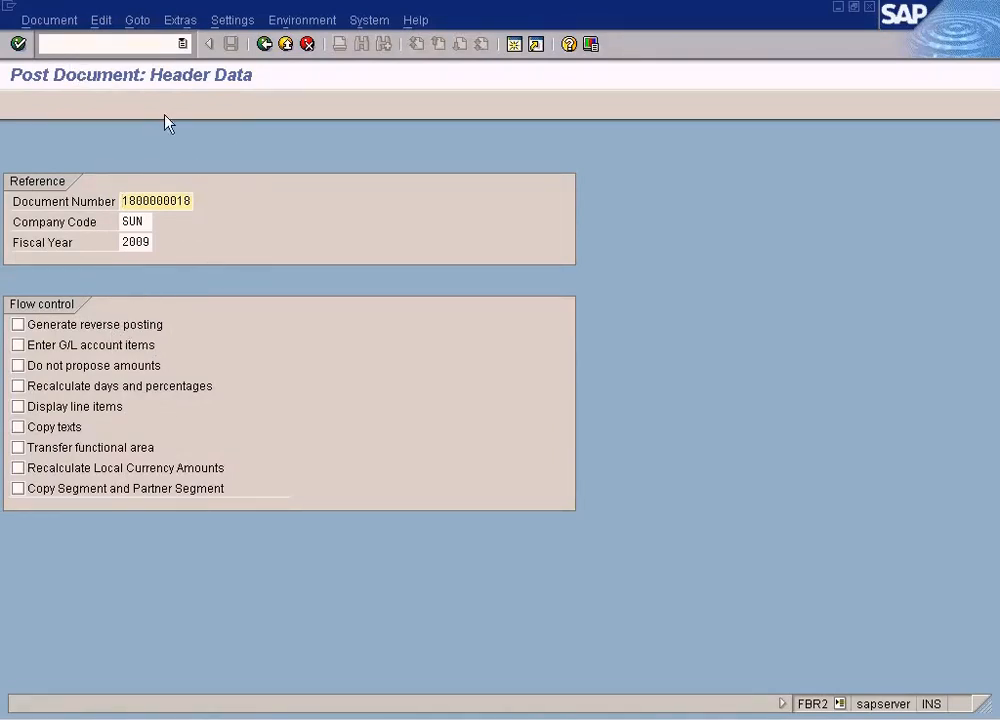
{"action": "key", "text": "Return"}
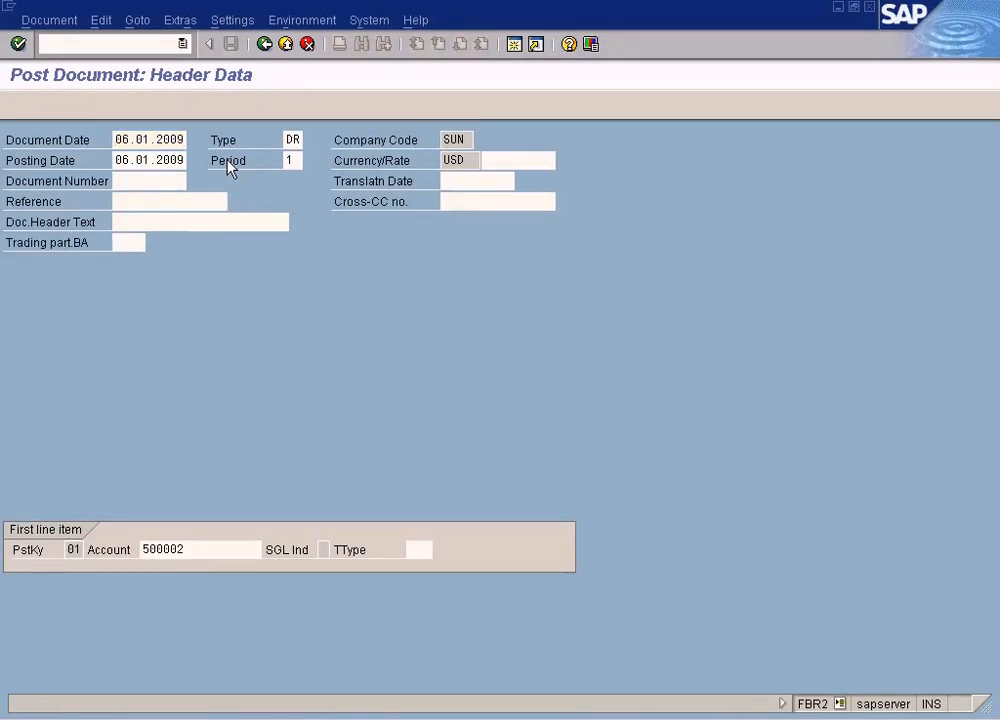
{"action": "key", "text": "Return"}
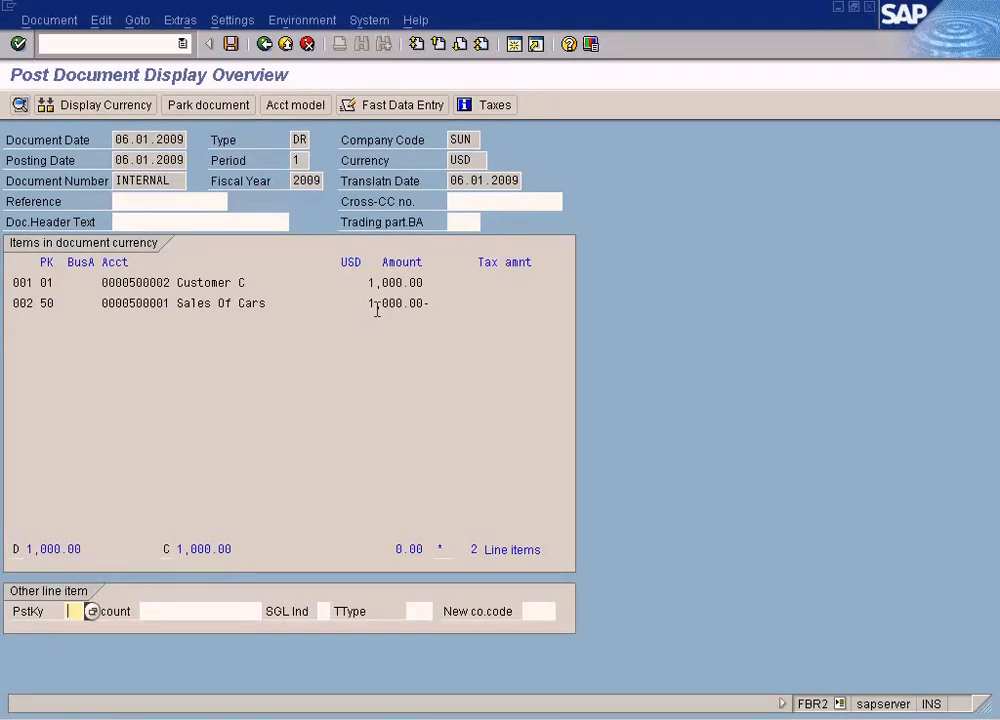
- Check the profit center in the coding block of the Sales Of Cars line and post the document
{"action": "double_click", "coordinate": [253, 303]}
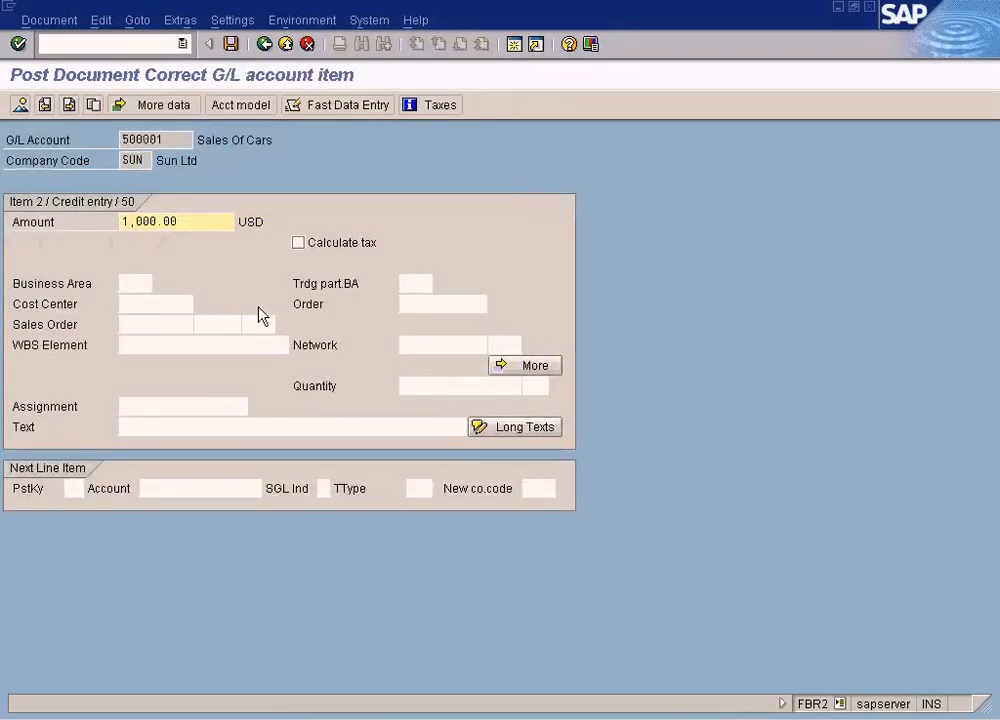
{"action": "left_click", "coordinate": [521, 368]}
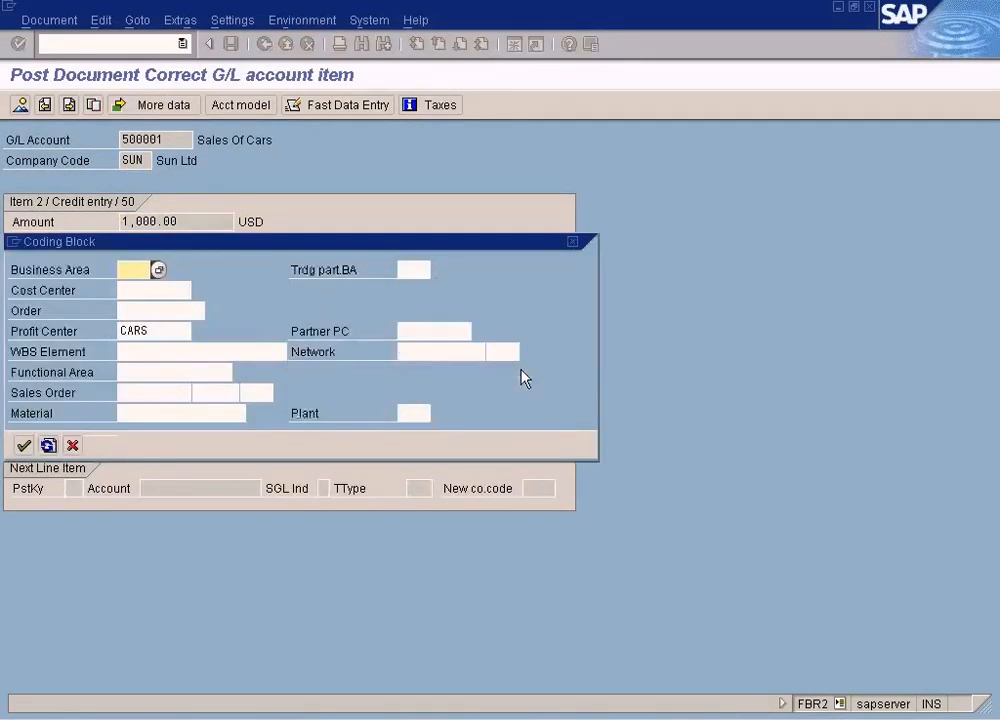
{"action": "left_click", "coordinate": [23, 445]}
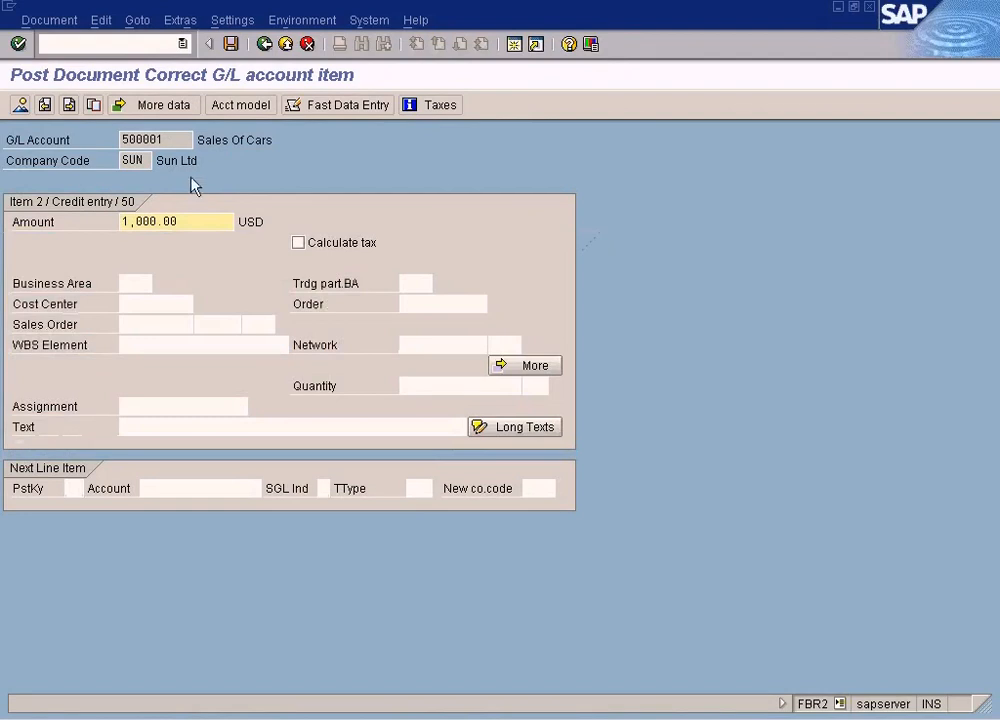
{"action": "left_click", "coordinate": [231, 44]}
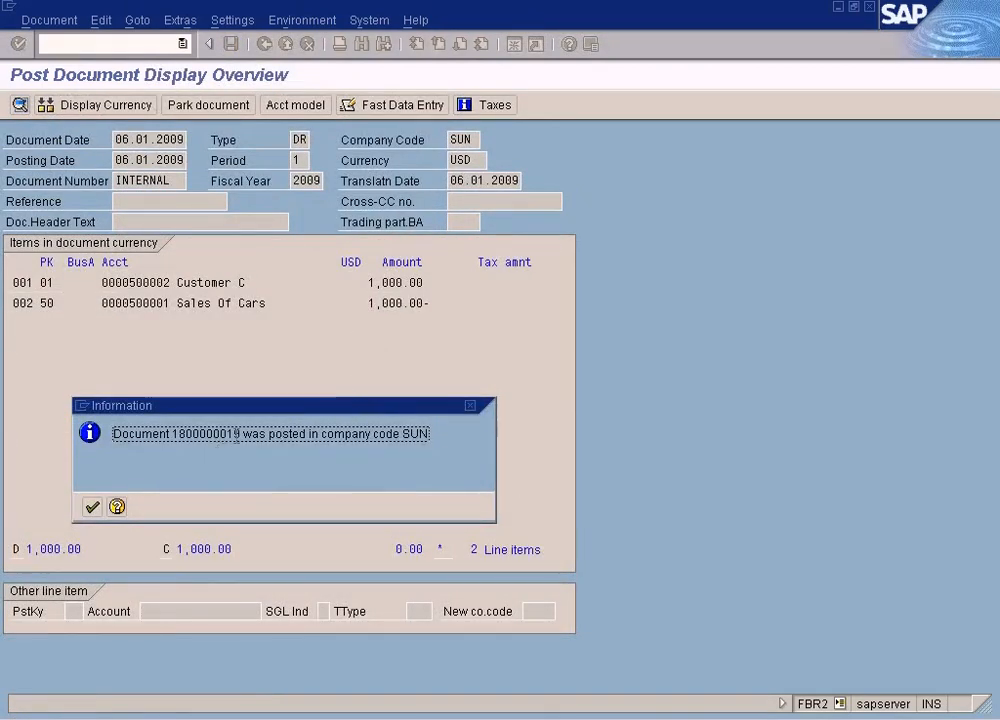
{"action": "left_click", "coordinate": [91, 506]}
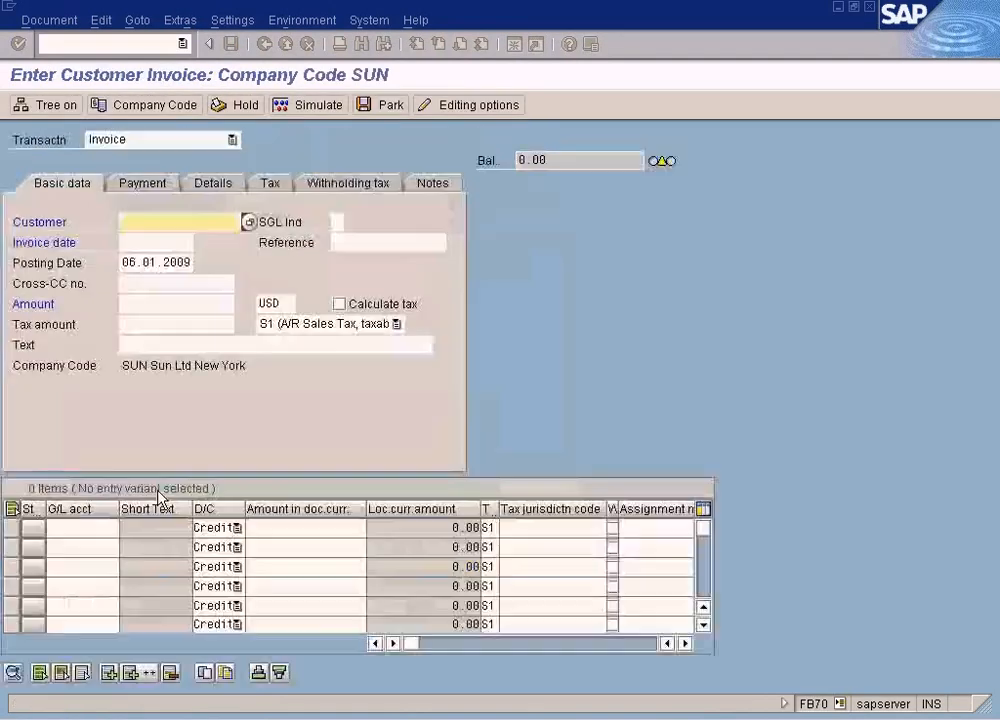
- Display the newly posted document and examine the ledger documents linked to it in its document environment
{"action": "left_click", "coordinate": [49, 20]}
{"action": "left_click", "coordinate": [152, 104]}
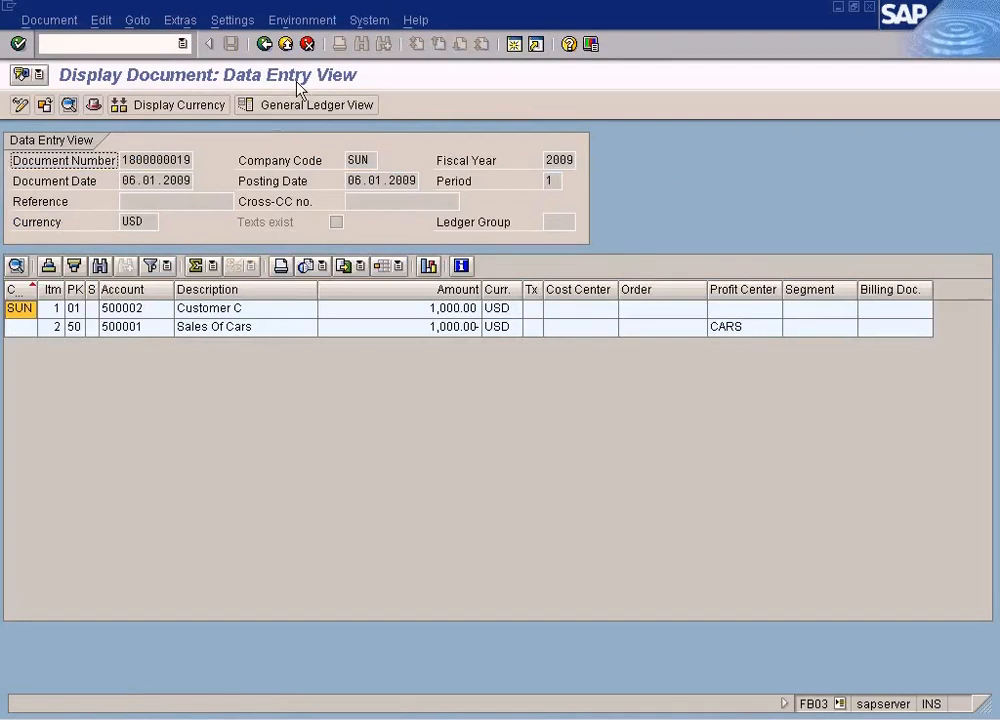
{"action": "left_click", "coordinate": [302, 20]}
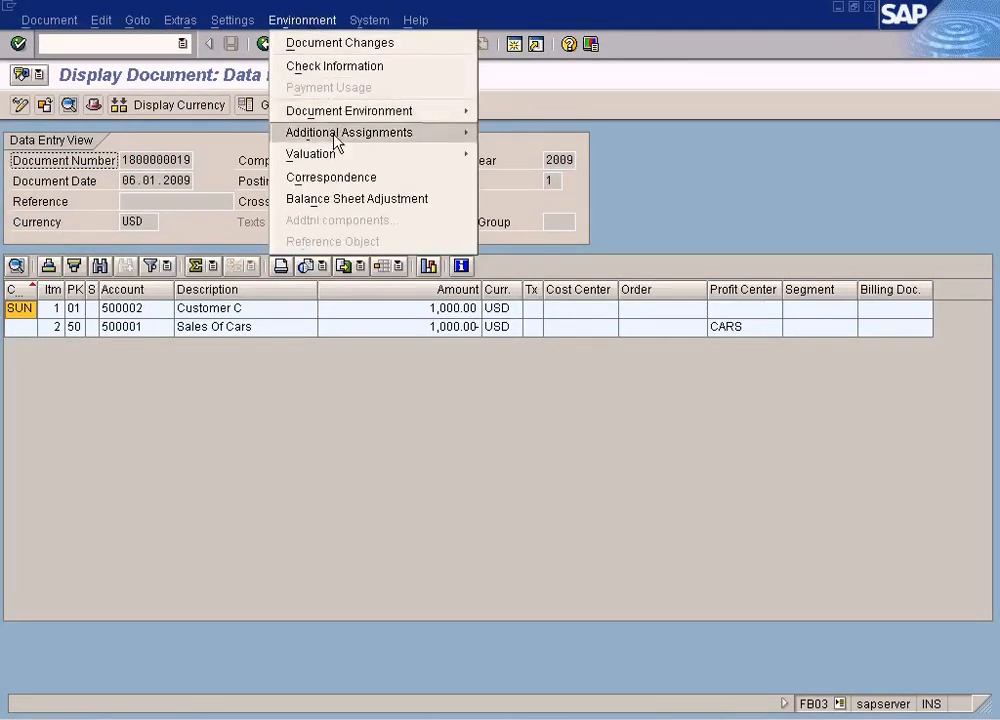
{"action": "mouse_move", "coordinate": [335, 141]}
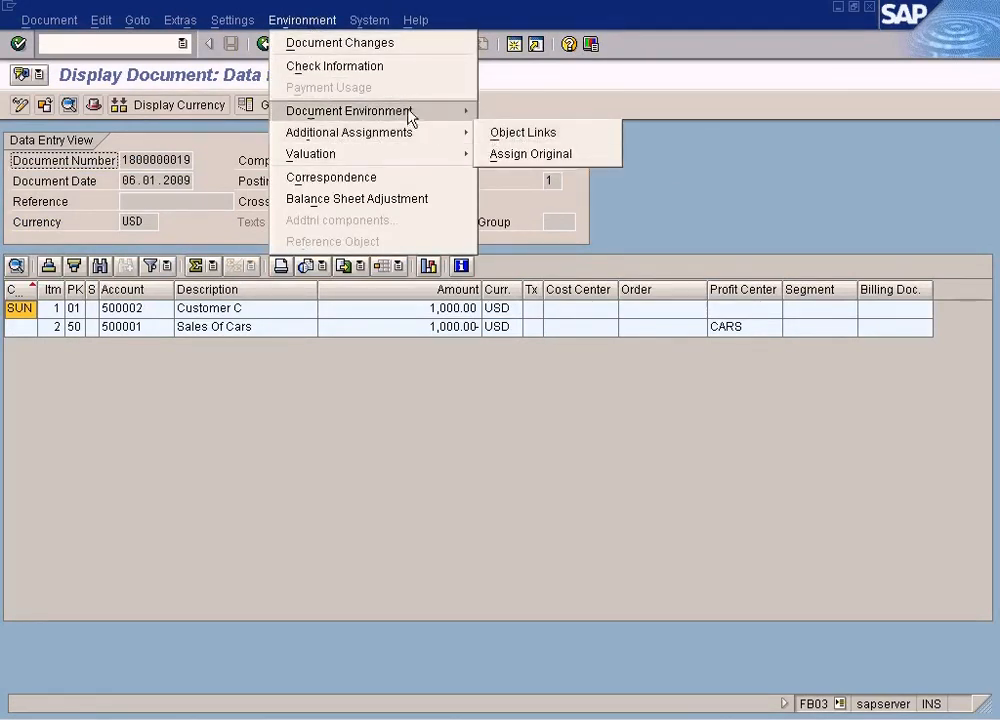
{"action": "mouse_move", "coordinate": [457, 121]}
{"action": "left_click", "coordinate": [532, 133]}
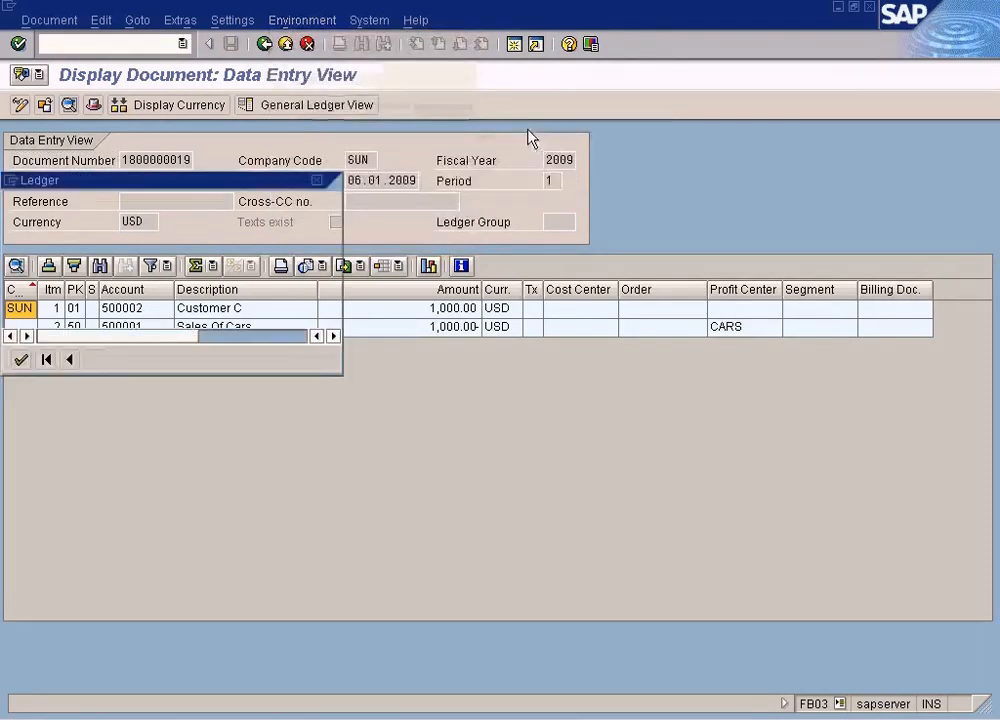
{"action": "left_click", "coordinate": [248, 250]}
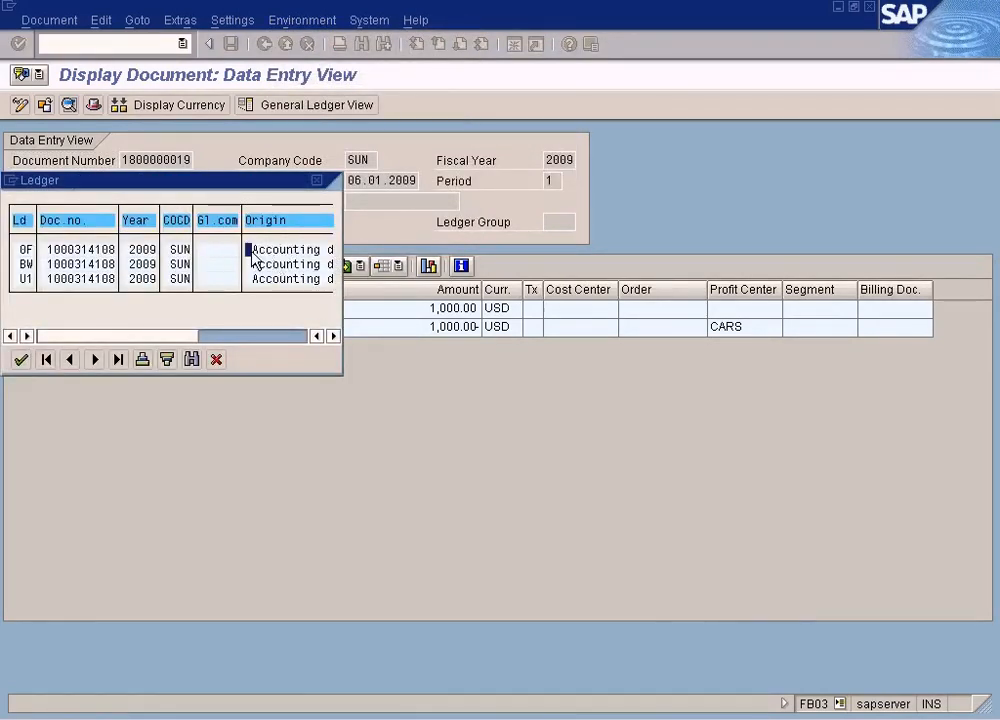
{"action": "left_click", "coordinate": [290, 337]}
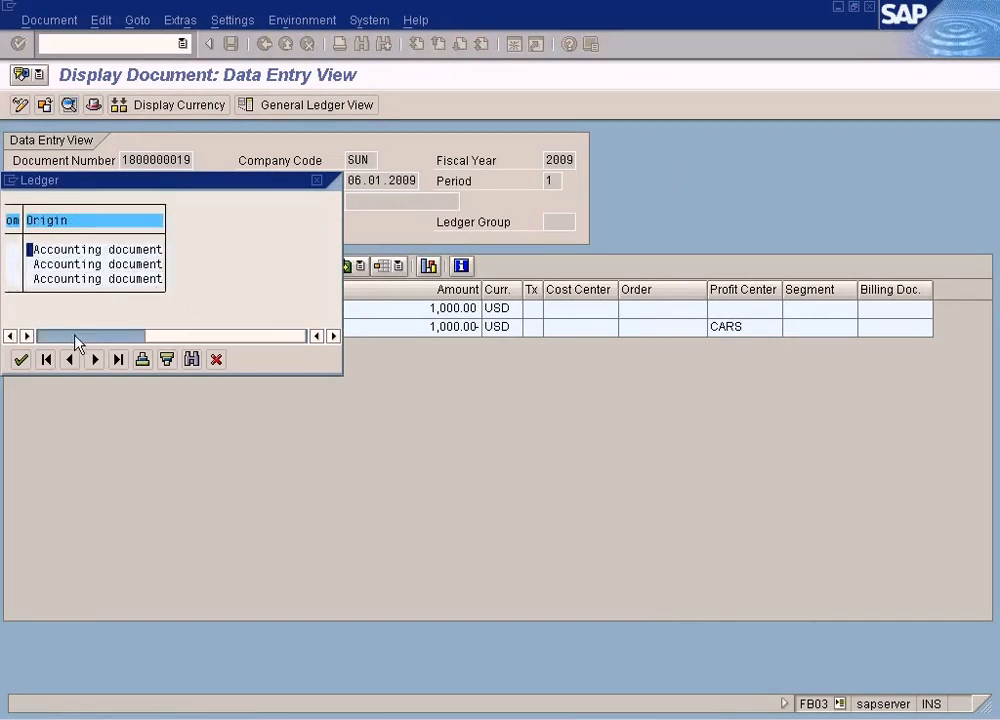
{"action": "left_click", "coordinate": [76, 339]}
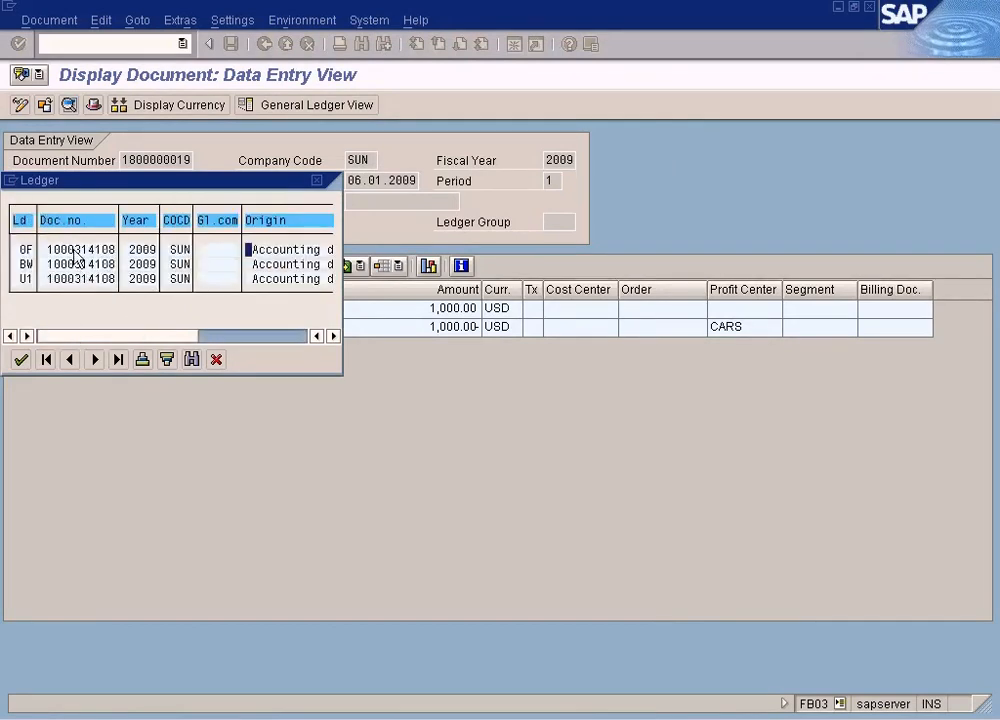
{"action": "left_click", "coordinate": [216, 360]}
- Switch to the Implementation Guide session and open the Maintain Controlling Area activity within General Controlling's organization settings
{"action": "left_click", "coordinate": [338, 718]}
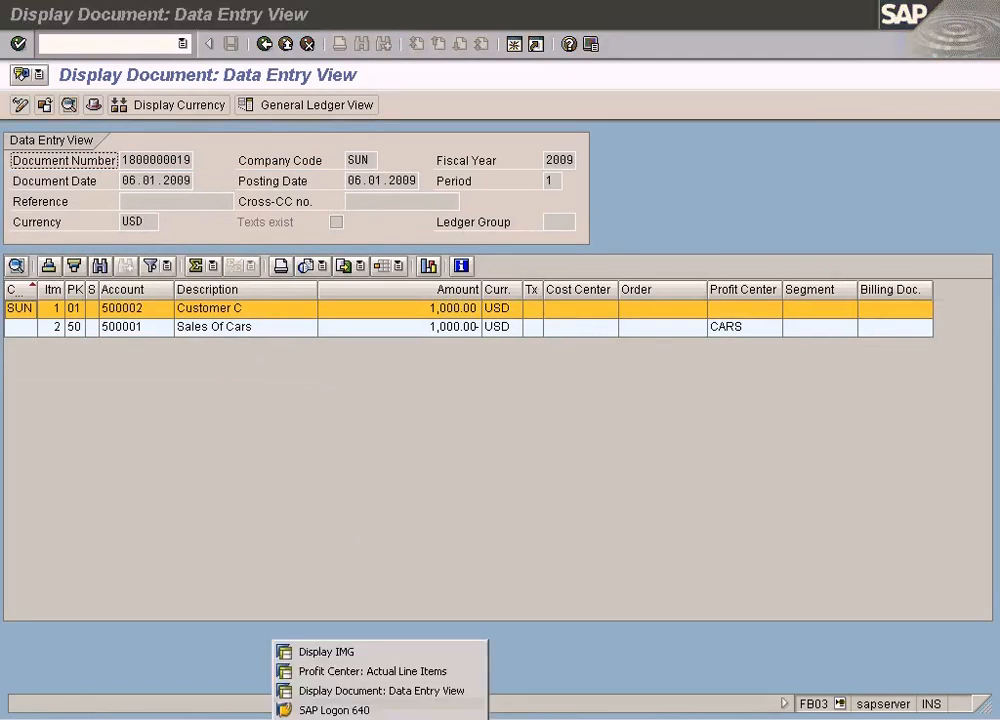
{"action": "left_click", "coordinate": [341, 655]}
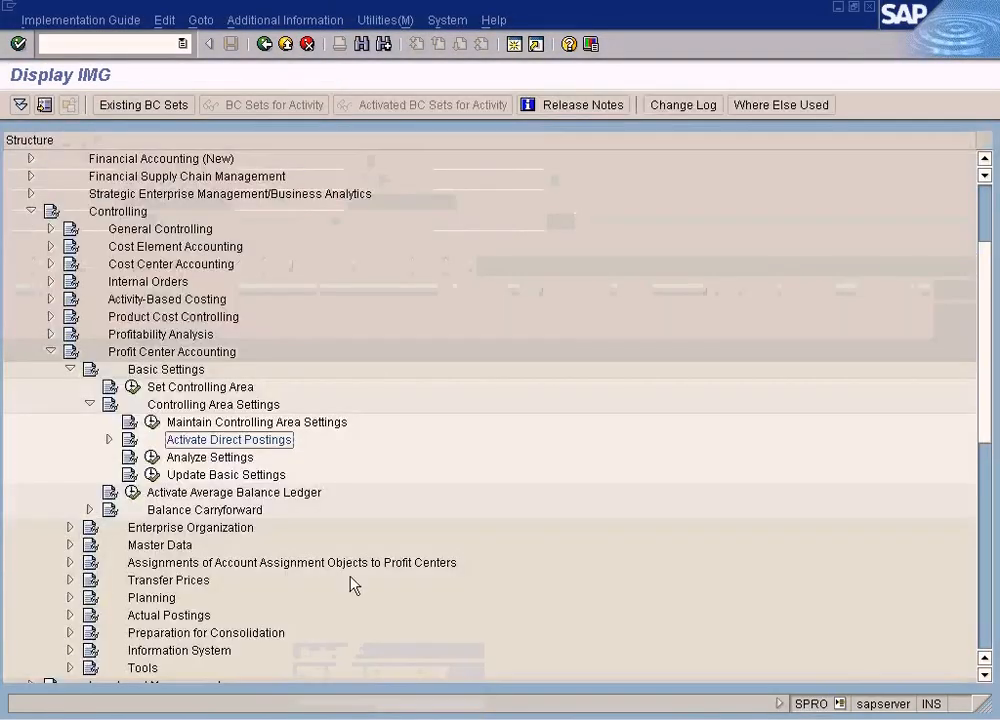
{"action": "left_click", "coordinate": [51, 229]}
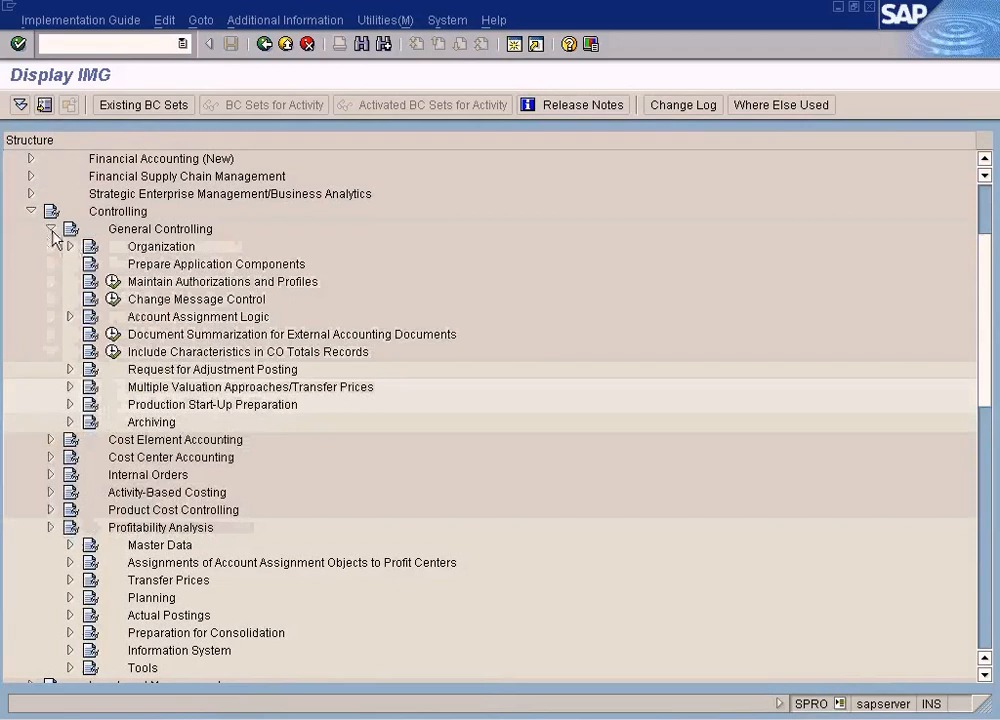
{"action": "left_click", "coordinate": [70, 246]}
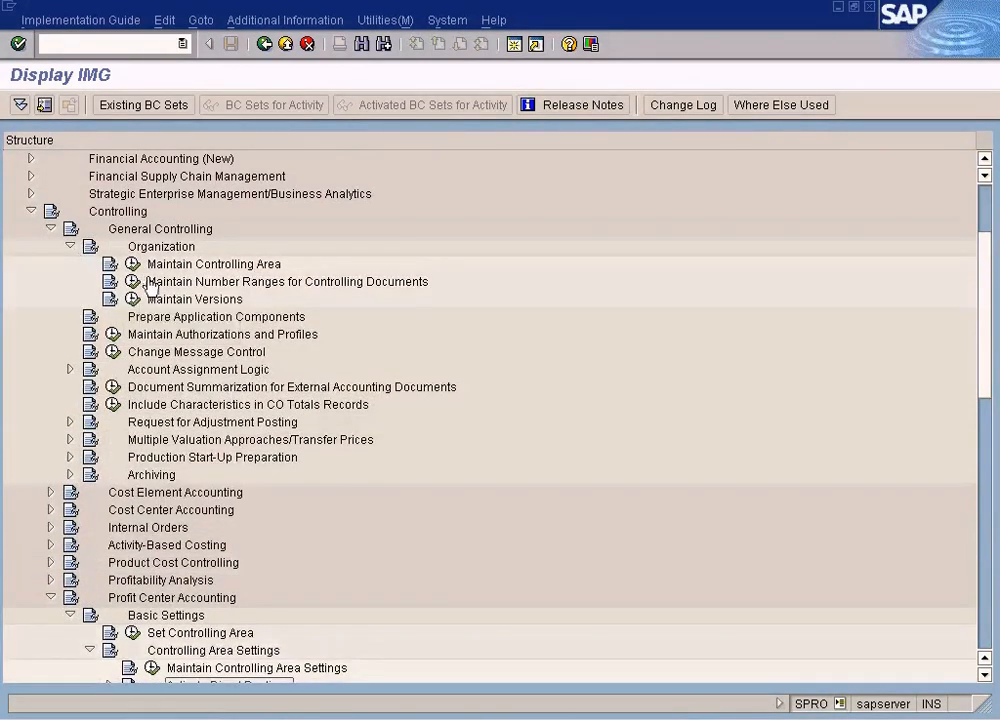
{"action": "left_click", "coordinate": [132, 264]}
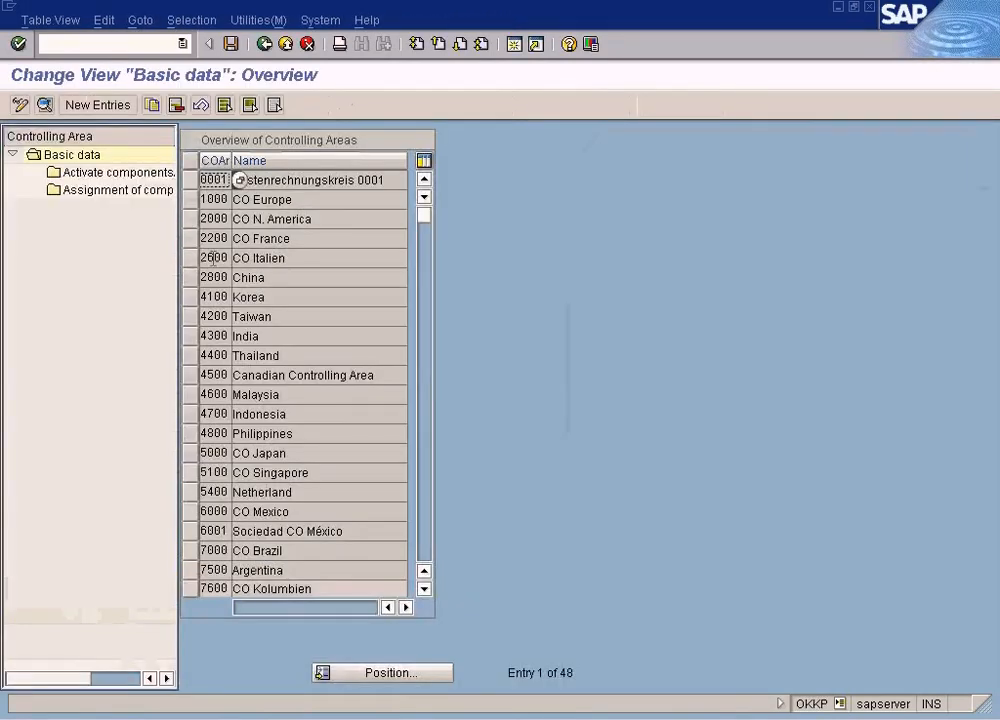
- Position the overview of controlling areas at the entry SUN
{"action": "left_click", "coordinate": [388, 677]}
{"action": "type", "text": "sun"}
{"action": "key", "text": "Return"}
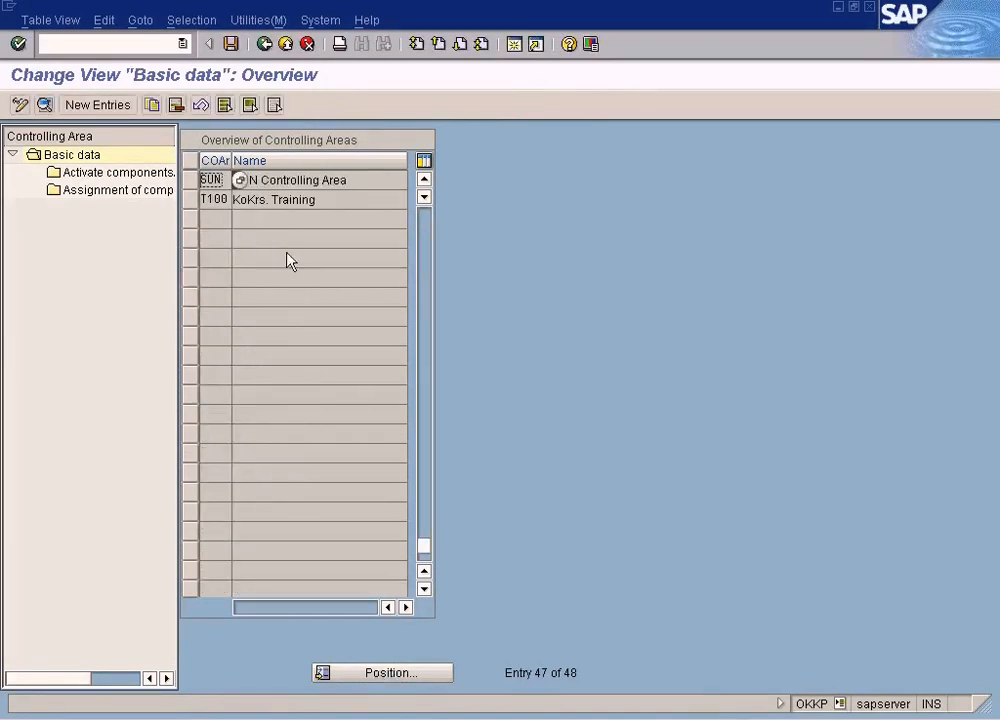
- Review the basic data and activated components of controlling area SUN, and return to the Implementation Guide
{"action": "double_click", "coordinate": [273, 182]}
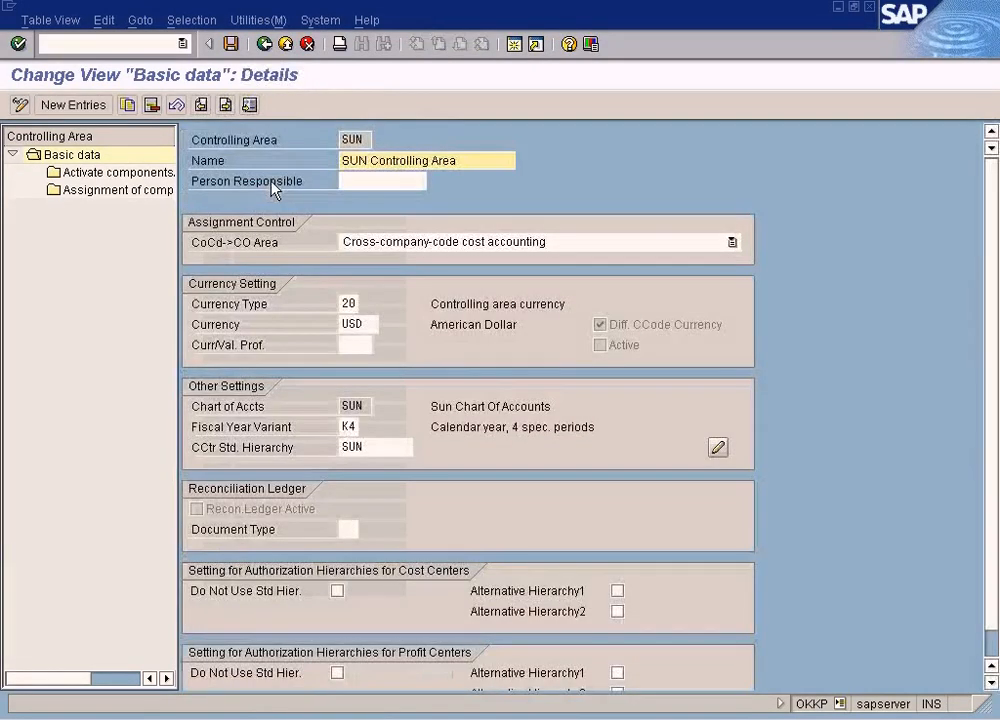
{"action": "double_click", "coordinate": [128, 178]}
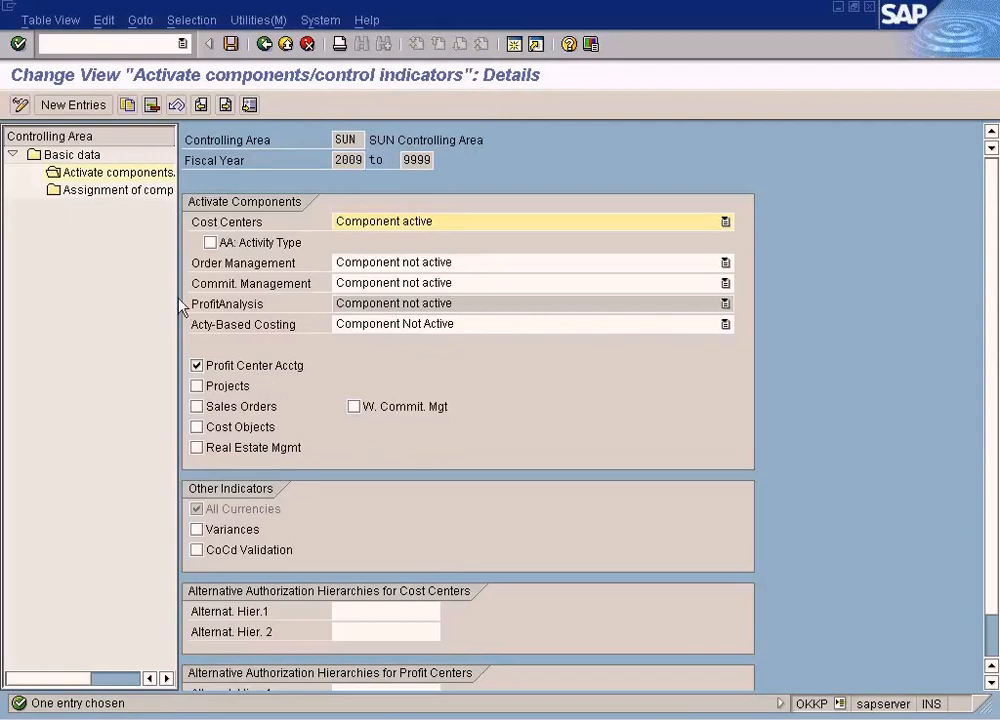
{"action": "left_click", "coordinate": [286, 44]}
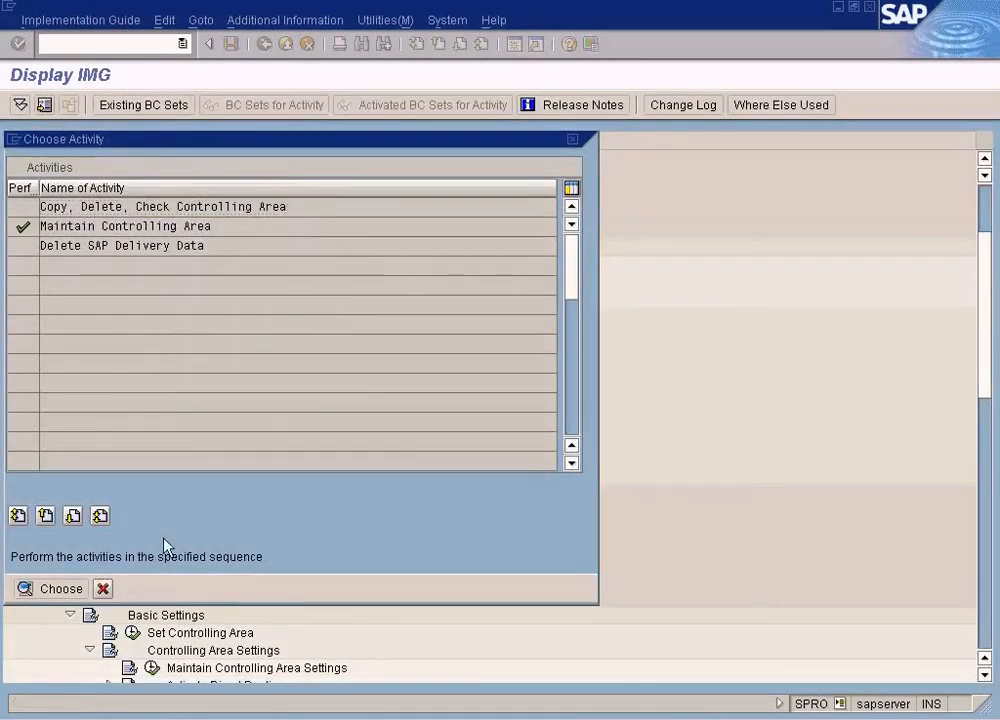
{"action": "left_click", "coordinate": [103, 589]}
- Open Maintain Controlling Area Settings under Profit Center Accounting's basic settings and check the control indicators for SUN
{"action": "scroll", "coordinate": [171, 530], "scroll_direction": "down", "scroll_amount": 7}
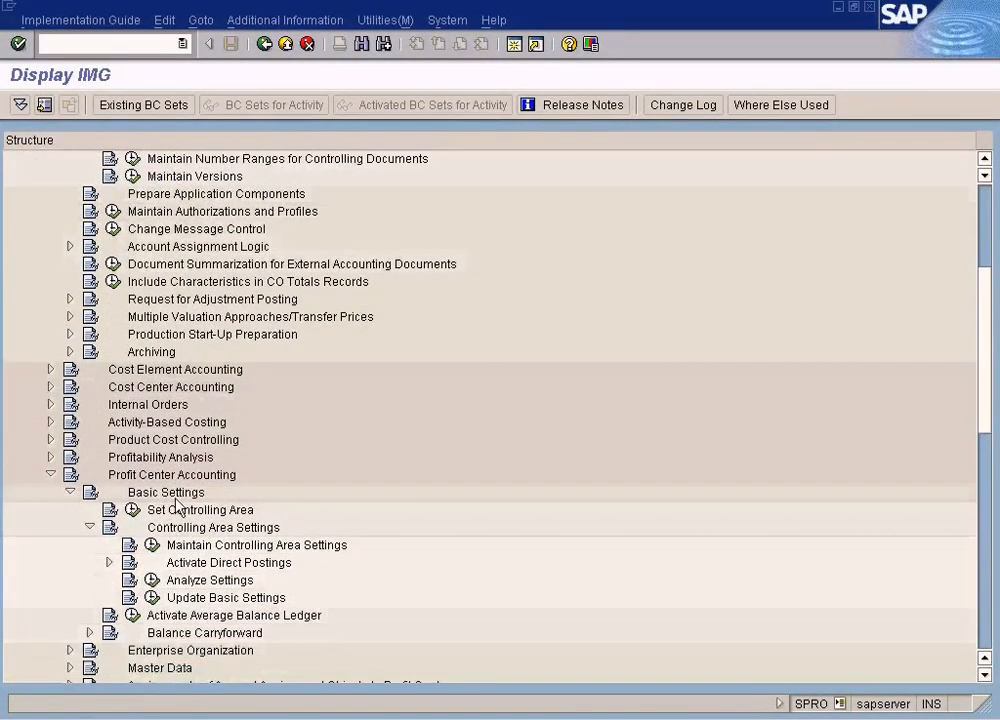
{"action": "scroll", "coordinate": [176, 505], "scroll_direction": "down", "scroll_amount": 4}
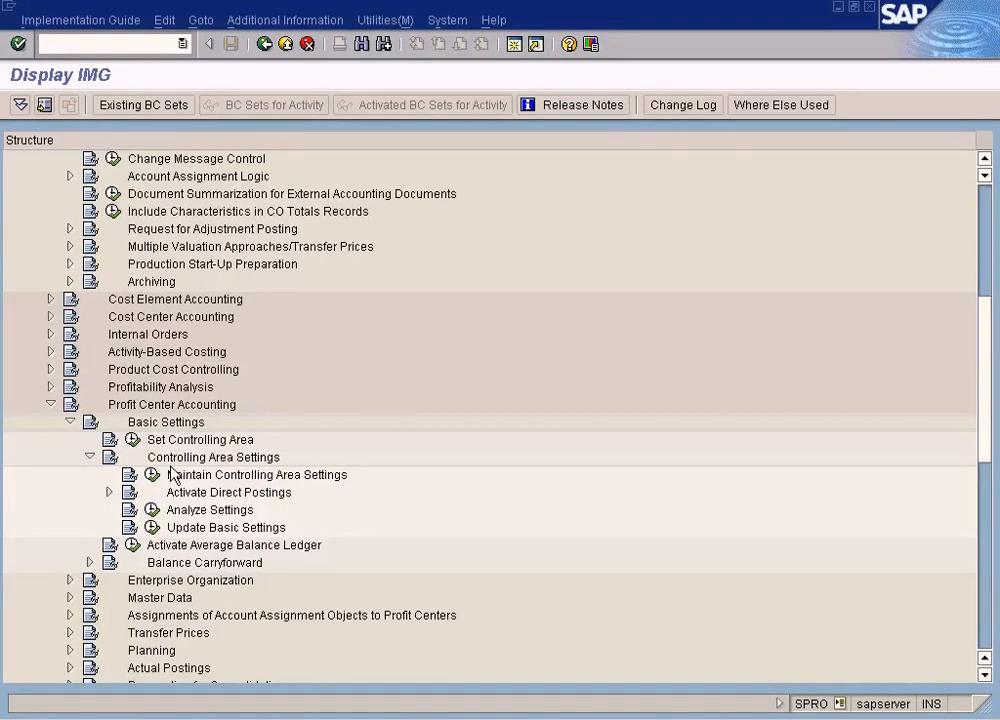
{"action": "left_click", "coordinate": [172, 474]}
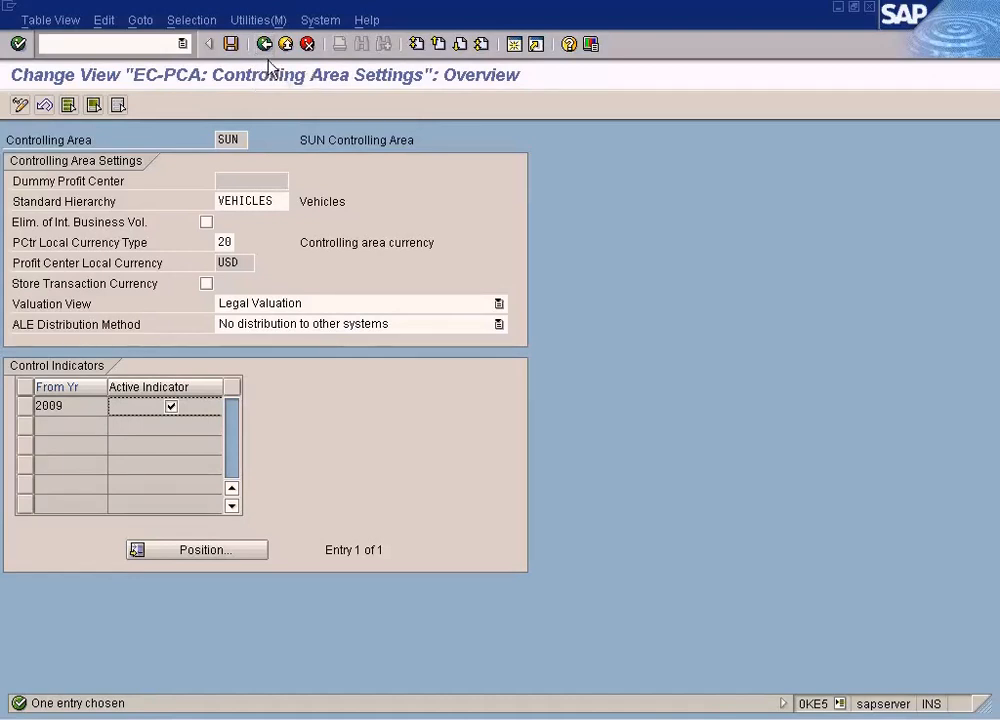
- Switch to the session displaying the posted document and open the document's Relationship Browser
{"action": "left_click", "coordinate": [335, 719]}
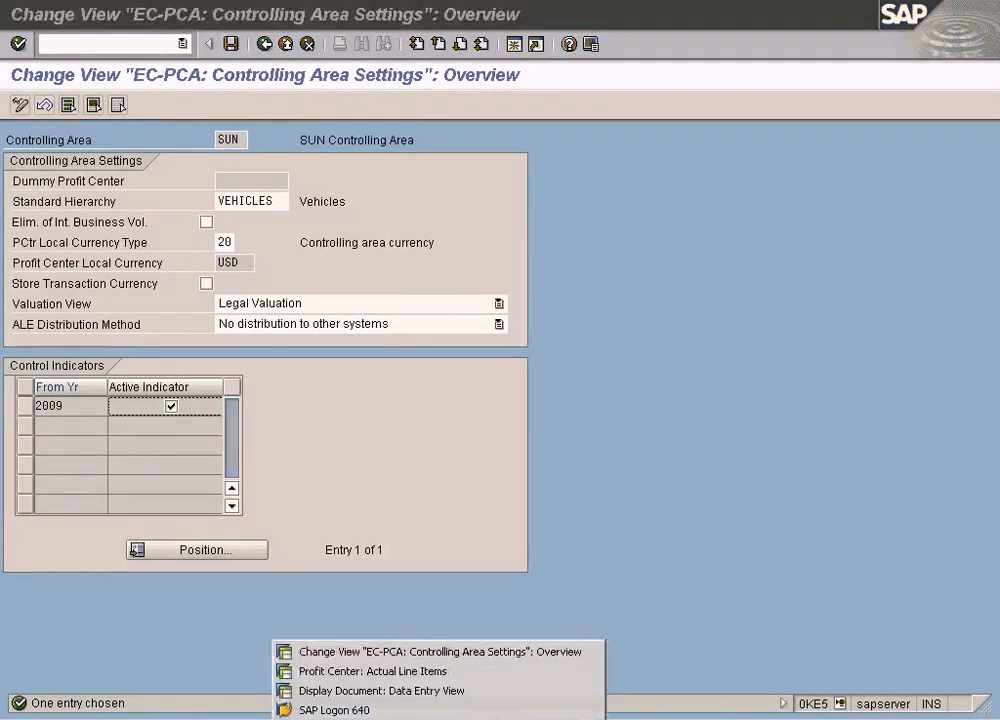
{"action": "left_click", "coordinate": [412, 672]}
{"action": "left_click", "coordinate": [372, 716]}
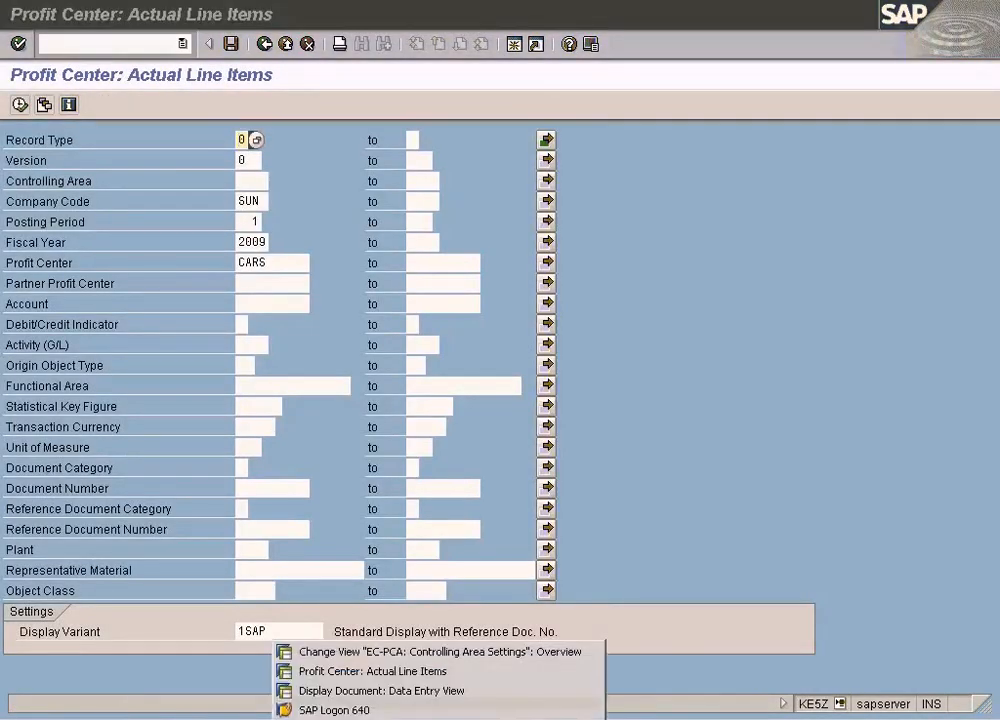
{"action": "left_click", "coordinate": [380, 687]}
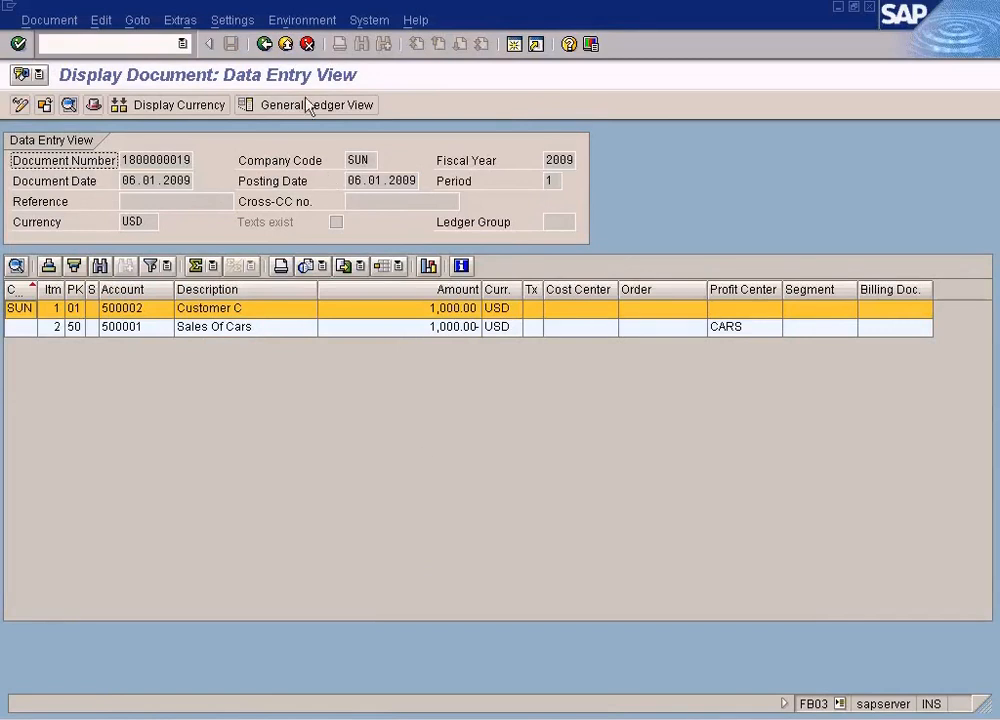
{"action": "left_click", "coordinate": [303, 20]}
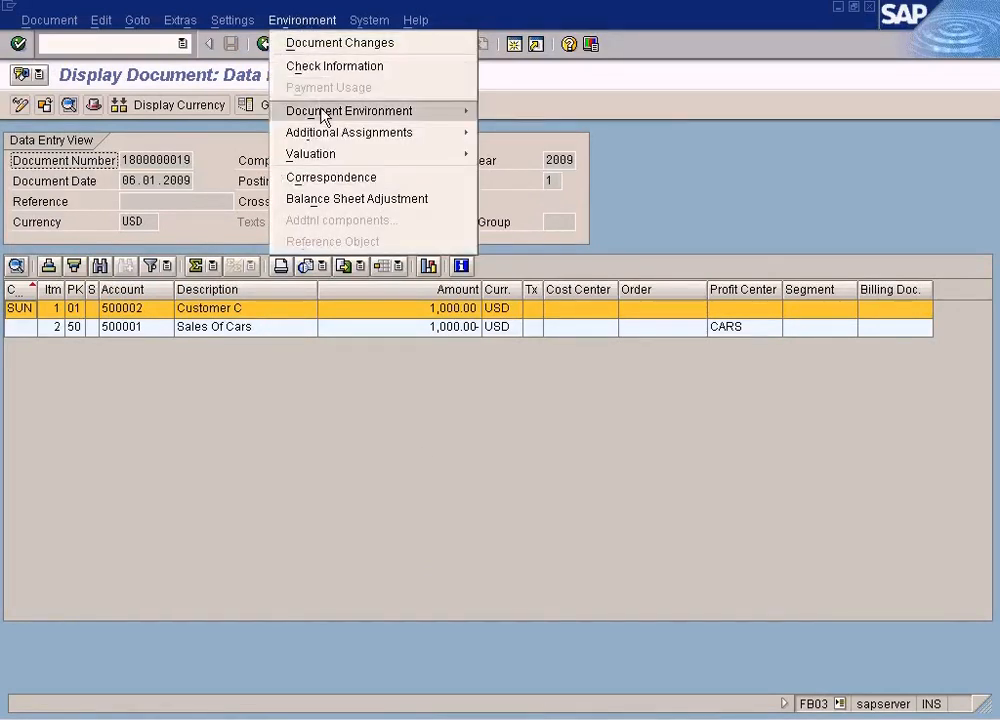
{"action": "mouse_move", "coordinate": [323, 117]}
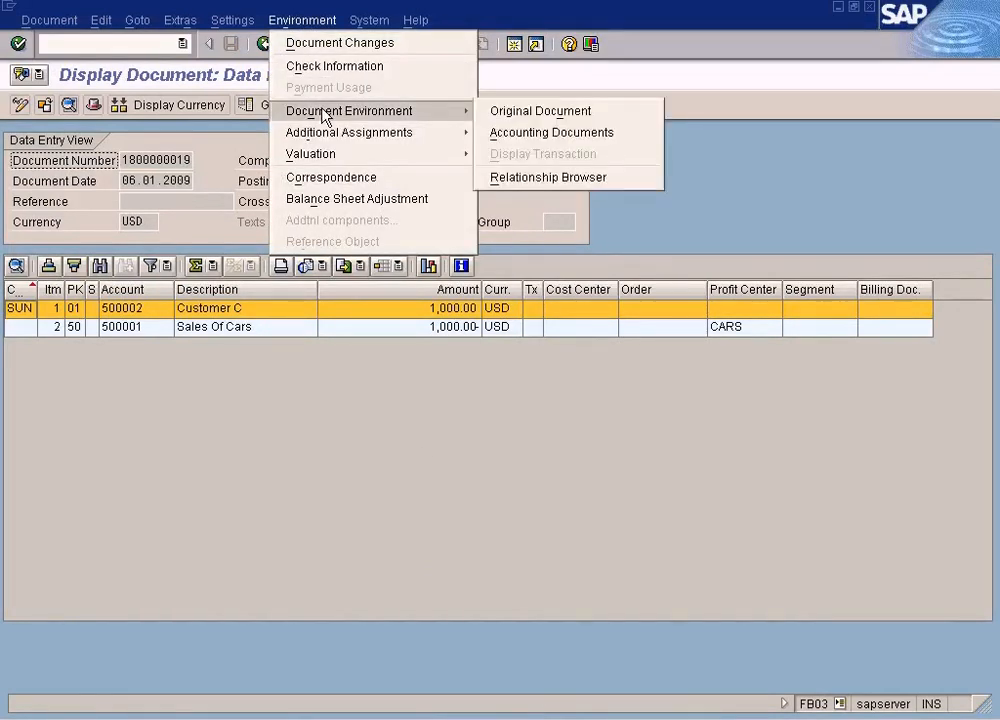
{"action": "left_click", "coordinate": [520, 178]}
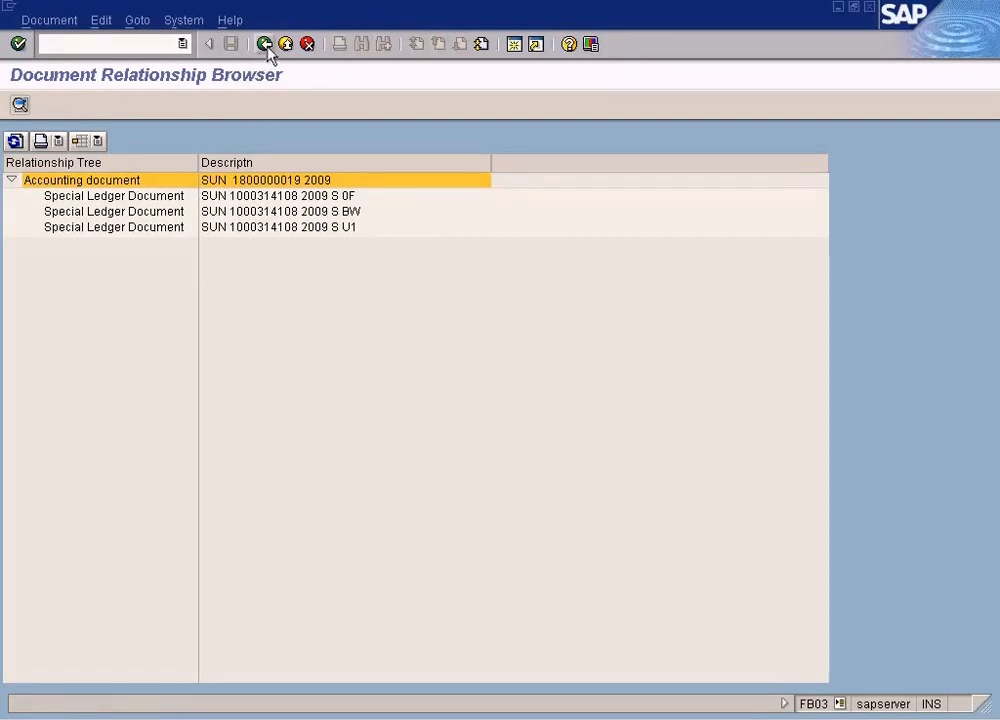
- Display the special ledger document for ledger 0F and return to the accounting document's data entry view
{"action": "left_click", "coordinate": [327, 198]}
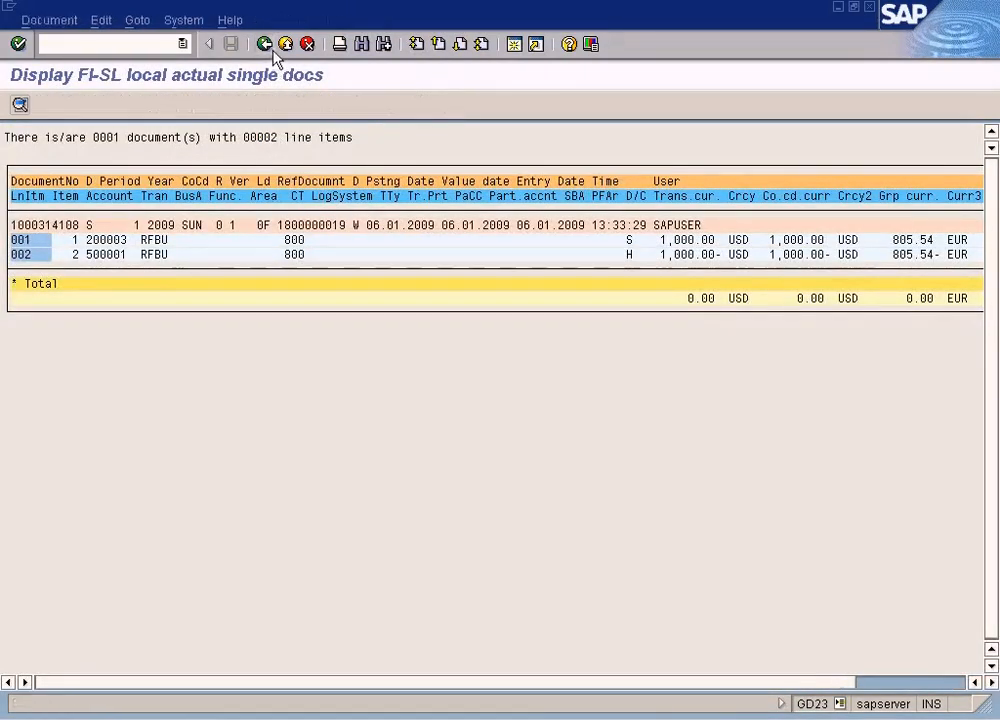
{"action": "left_click", "coordinate": [266, 45]}
{"action": "left_click", "coordinate": [266, 45]}
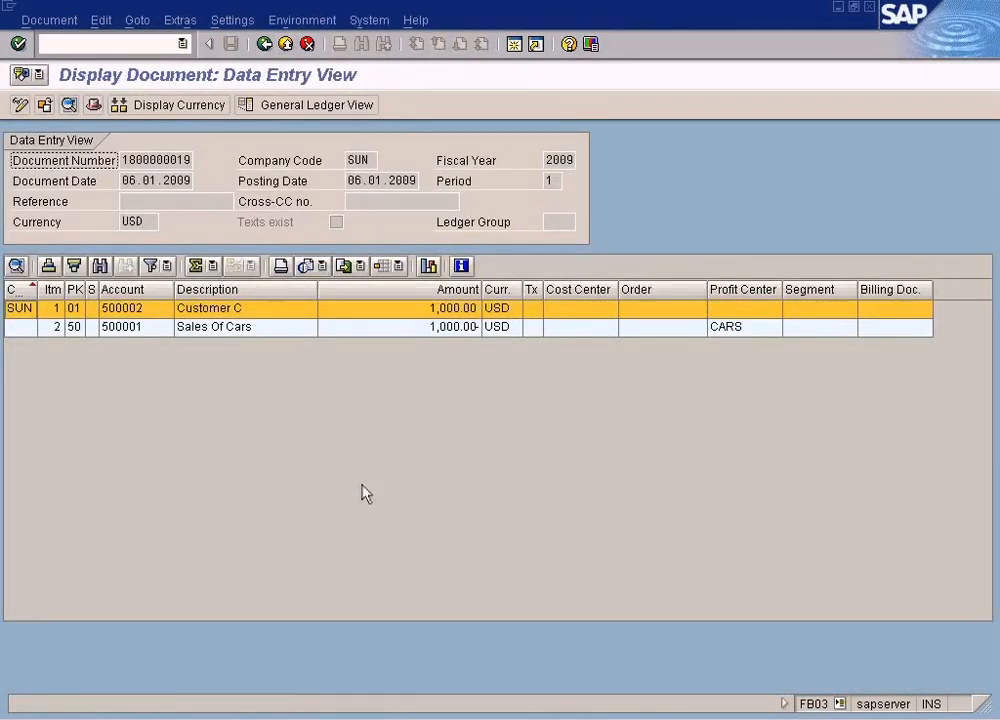
{"action": "left_click", "coordinate": [420, 444]}
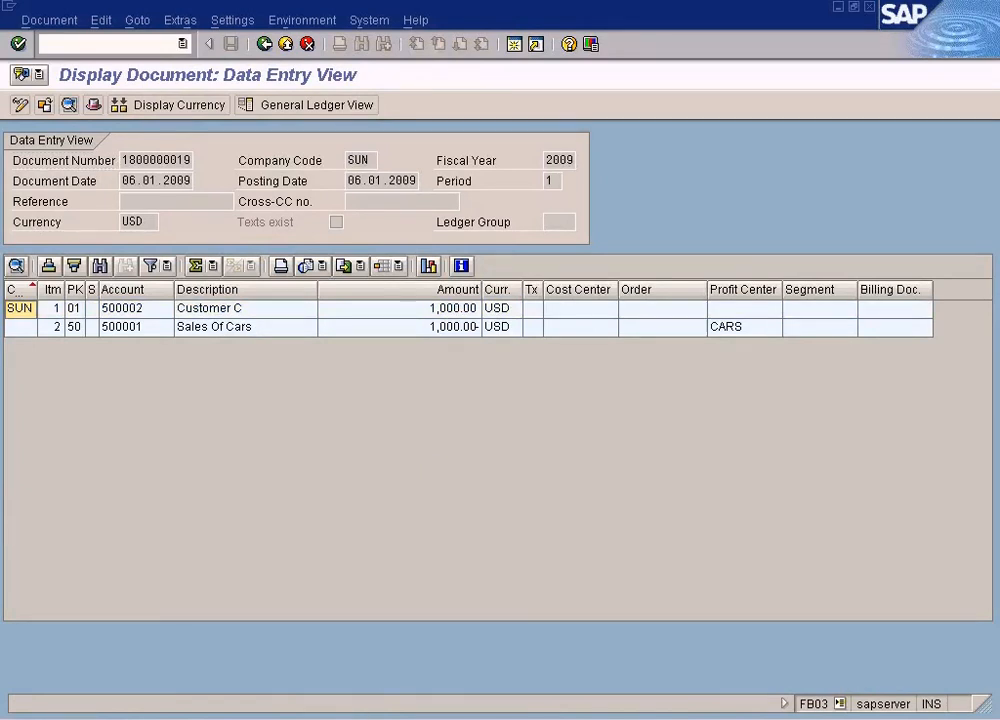
- Switch to the Implementation Guide and open Set Control Parameters for Actual Data under Profit Center Accounting's Activate Direct Postings
{"action": "left_click", "coordinate": [308, 712]}
{"action": "left_click", "coordinate": [371, 653]}
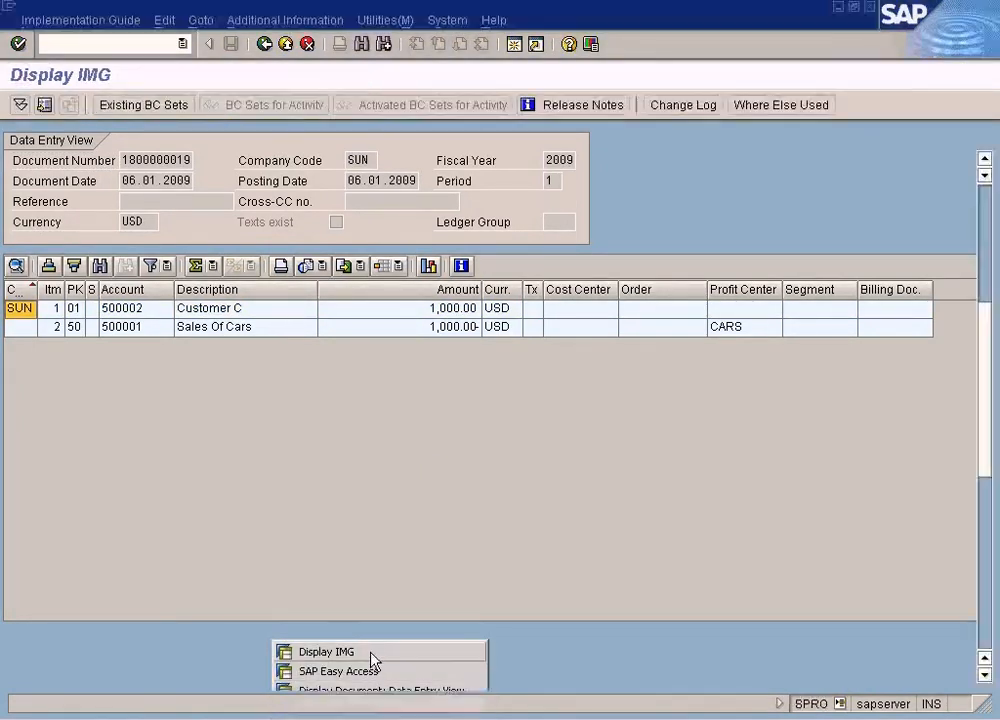
{"action": "left_click", "coordinate": [180, 458]}
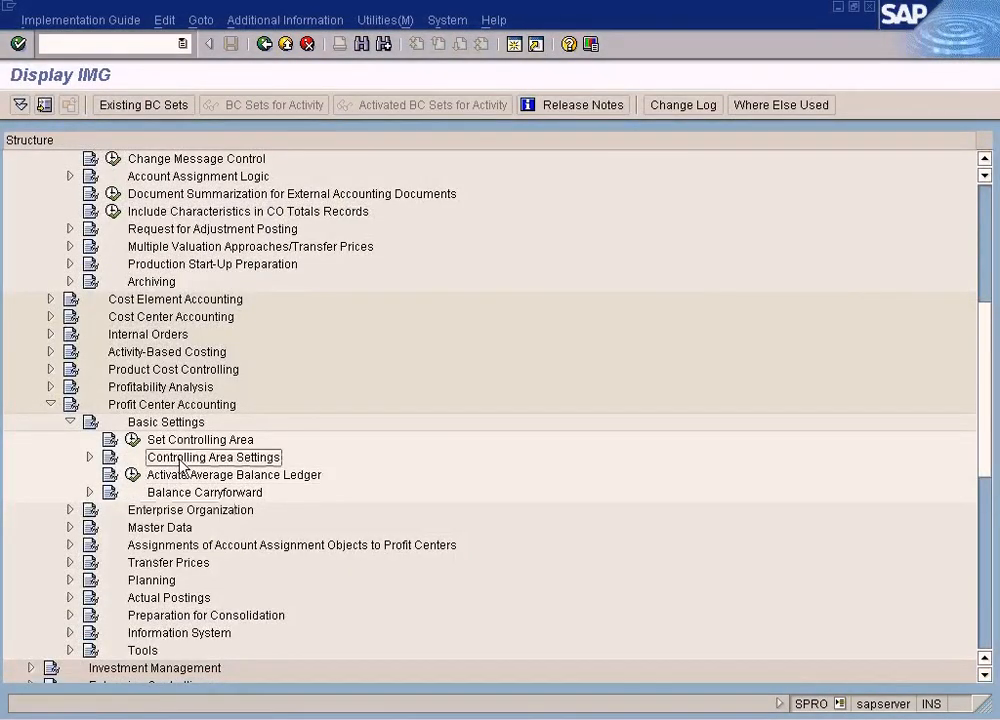
{"action": "left_click", "coordinate": [169, 408]}
{"action": "left_click", "coordinate": [180, 458]}
{"action": "left_click", "coordinate": [90, 458]}
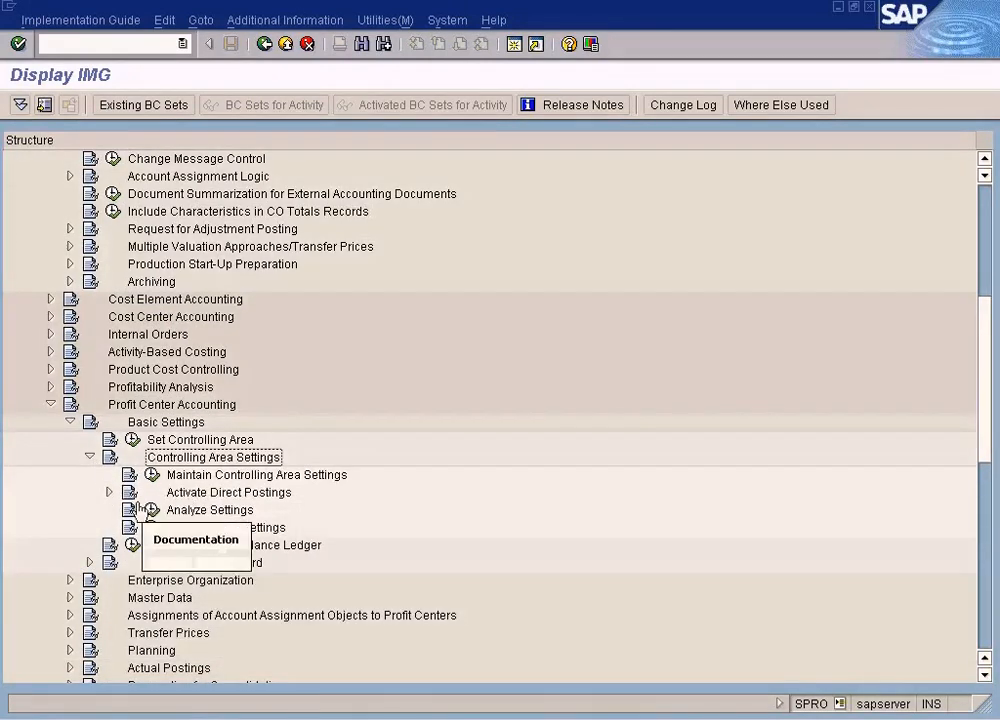
{"action": "left_click", "coordinate": [224, 496]}
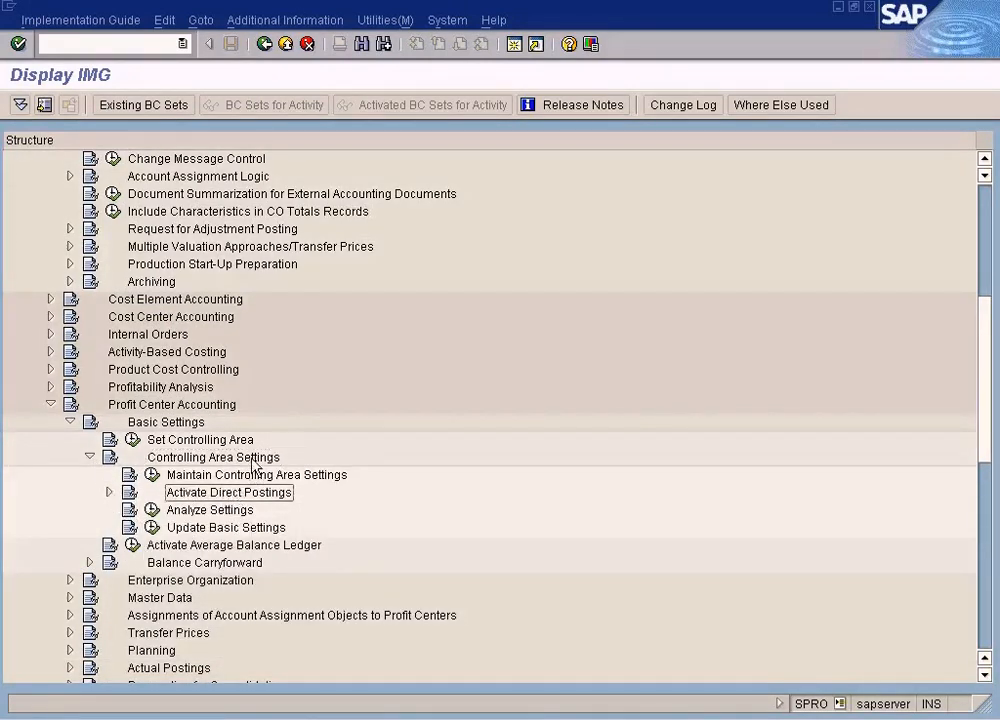
{"action": "left_click", "coordinate": [109, 492]}
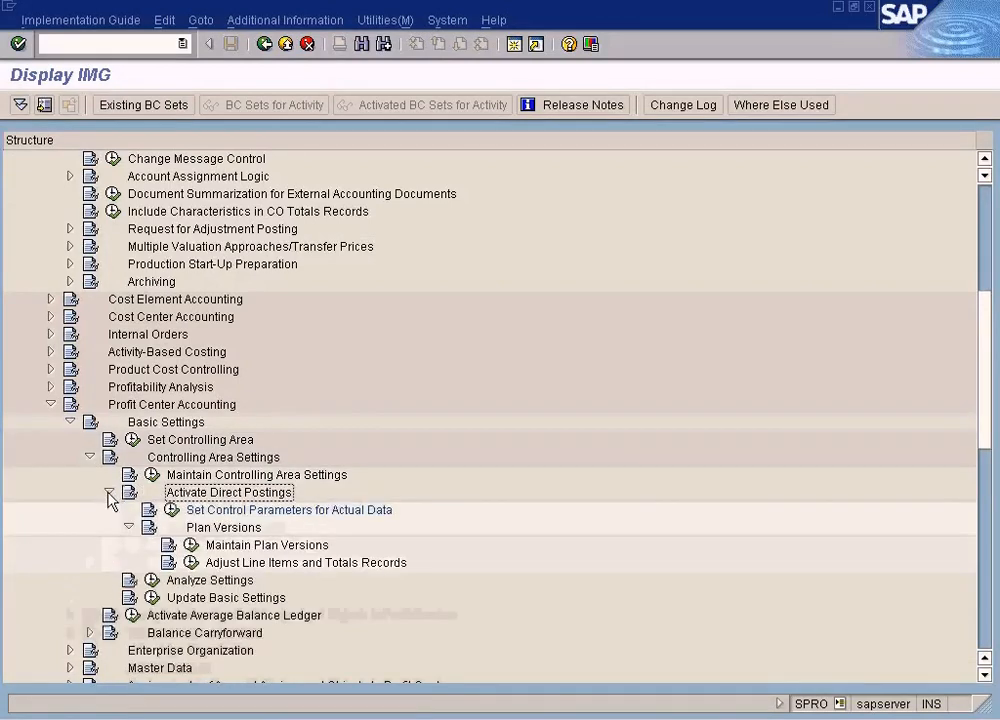
{"action": "left_click", "coordinate": [220, 512]}
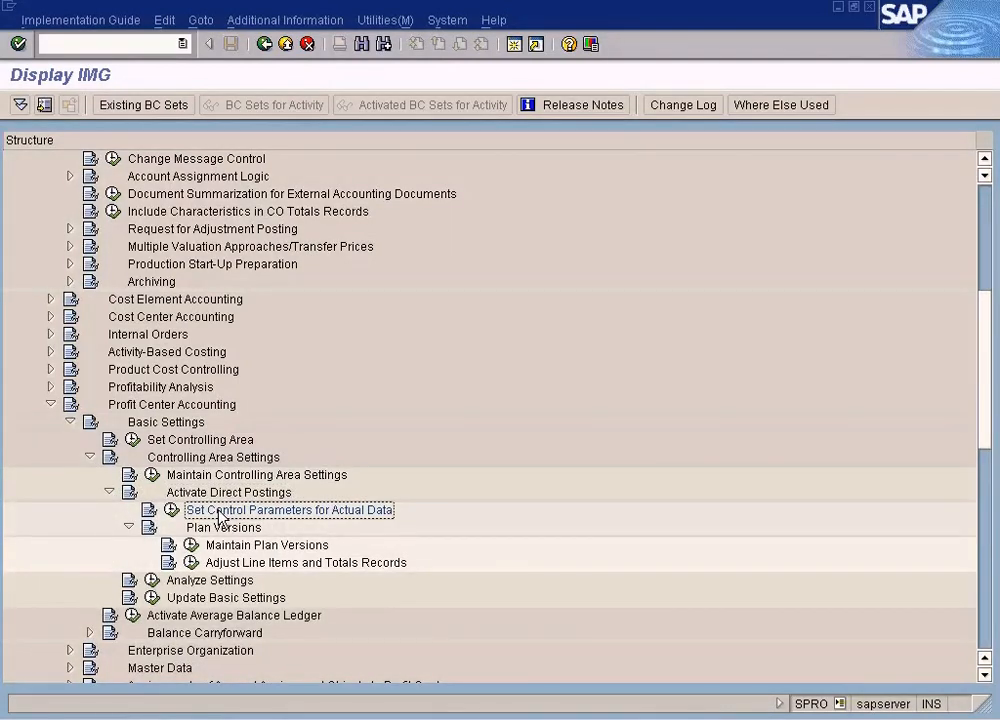
{"action": "left_click", "coordinate": [128, 527]}
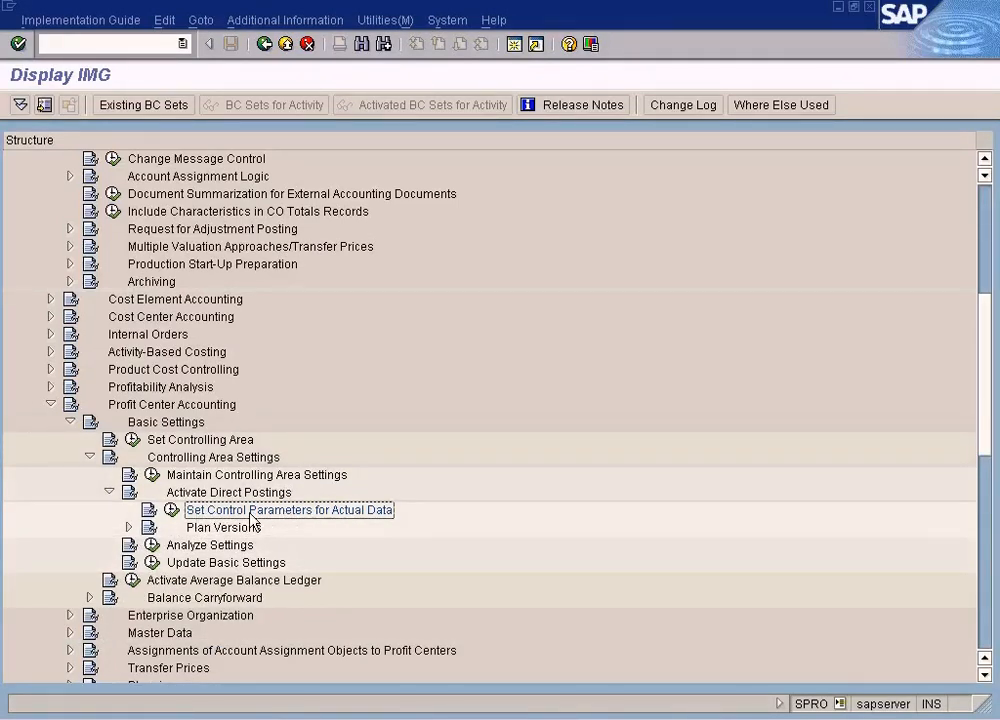
{"action": "left_click", "coordinate": [171, 509]}
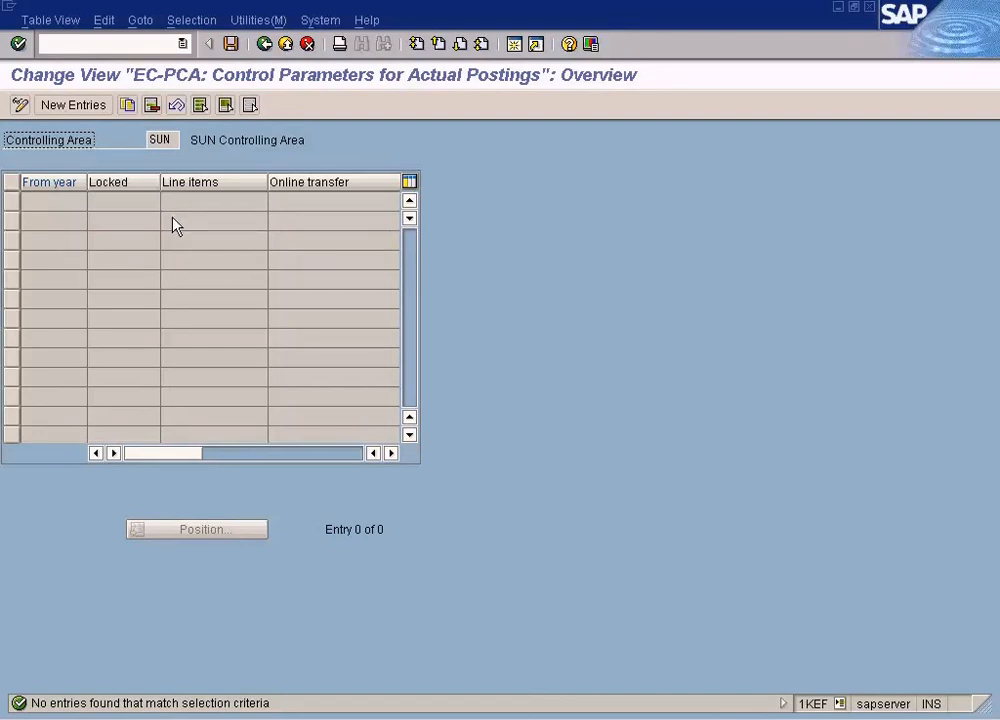
- Try to add a control parameter entry from year 2009 with Line items and Online transfer active, and discard it
{"action": "left_click", "coordinate": [92, 106]}
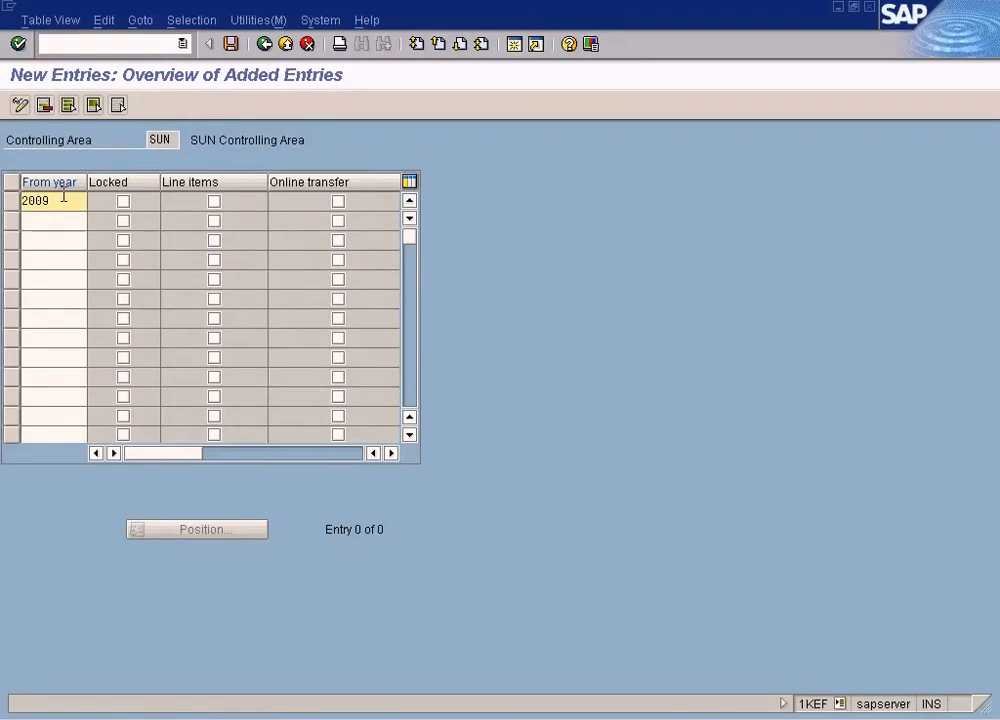
{"action": "key", "text": "Tab"}
{"action": "key", "text": "Tab"}
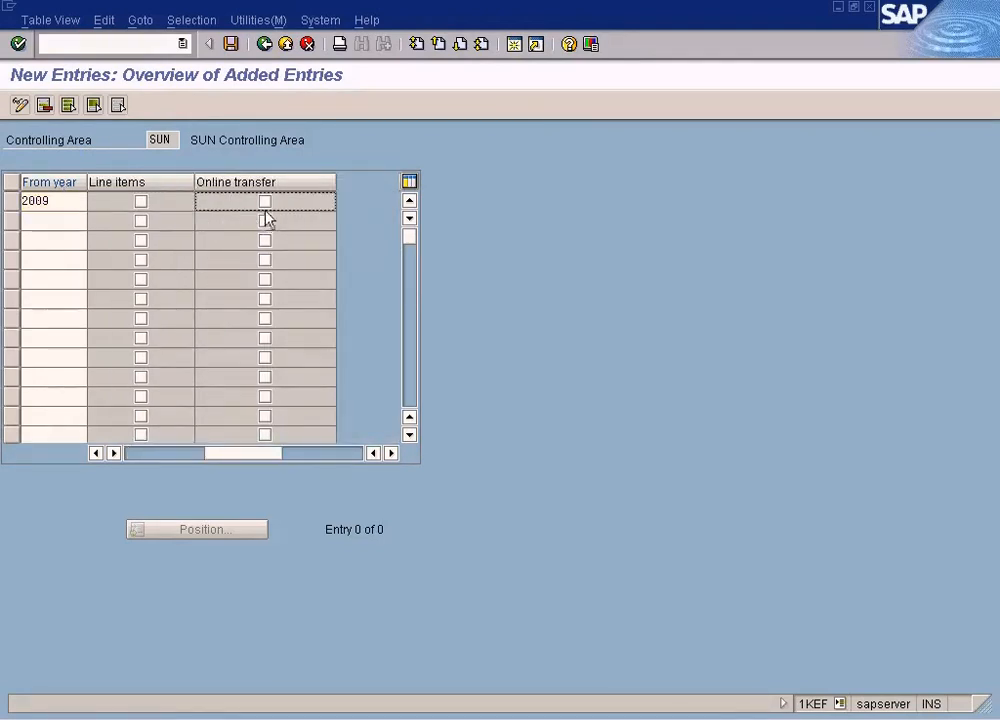
{"action": "left_click", "coordinate": [160, 455]}
{"action": "left_click", "coordinate": [215, 201]}
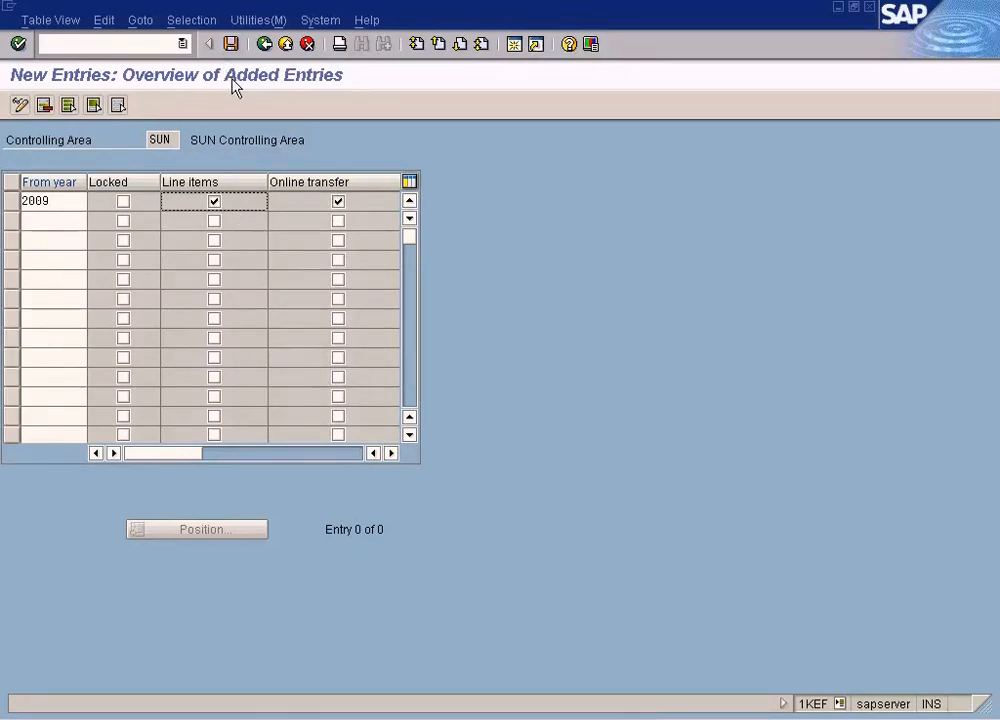
{"action": "left_click", "coordinate": [284, 48]}
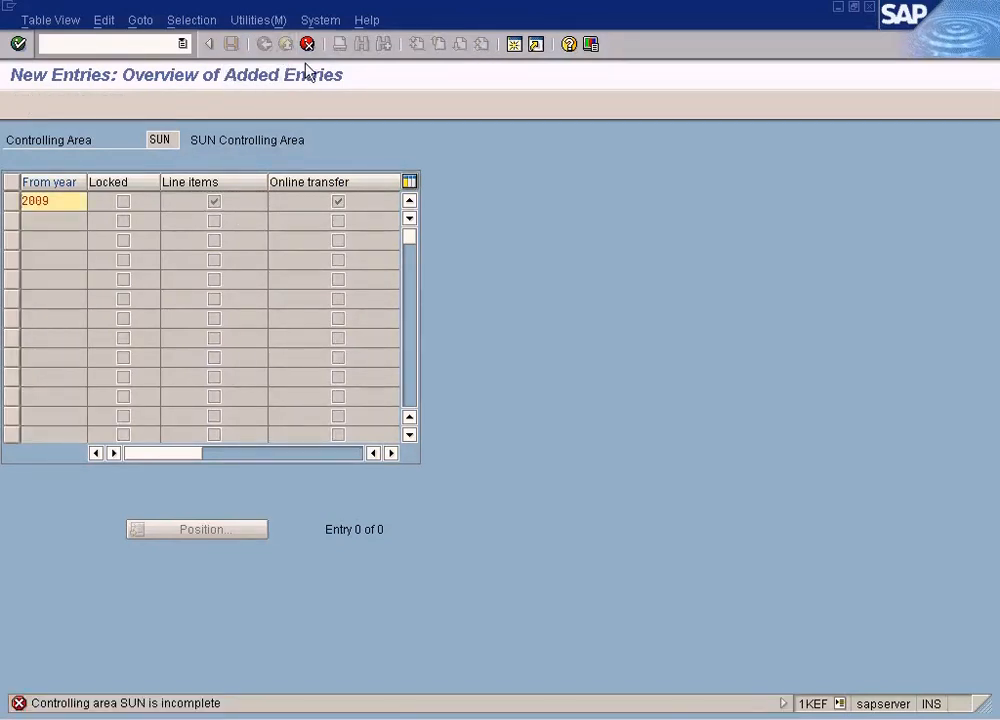
{"action": "left_click", "coordinate": [307, 44]}
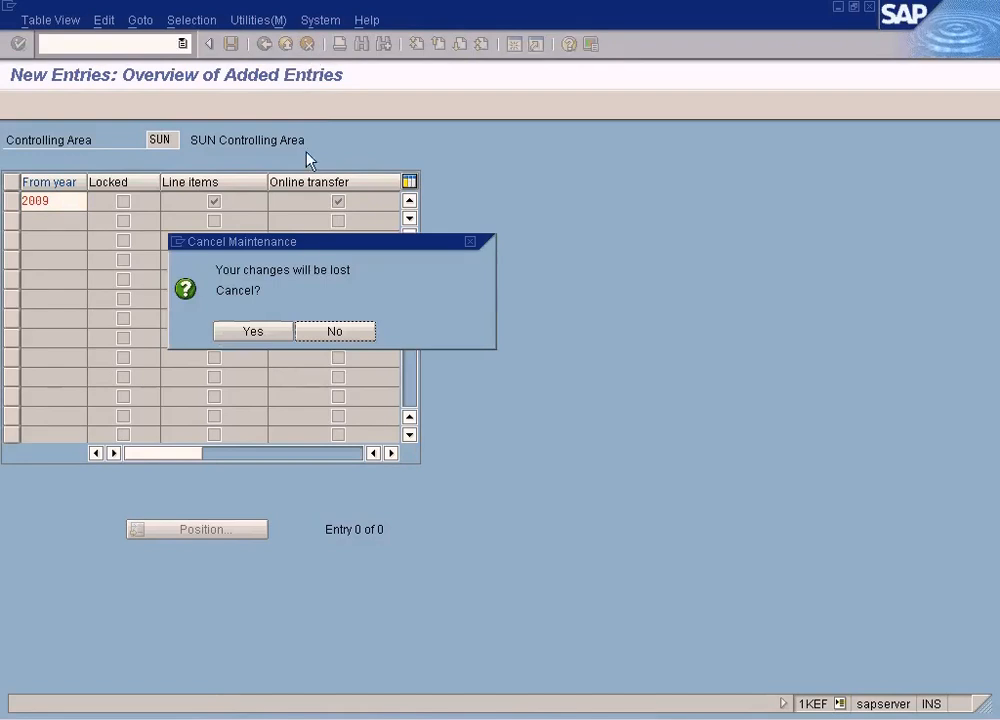
{"action": "left_click", "coordinate": [257, 334]}
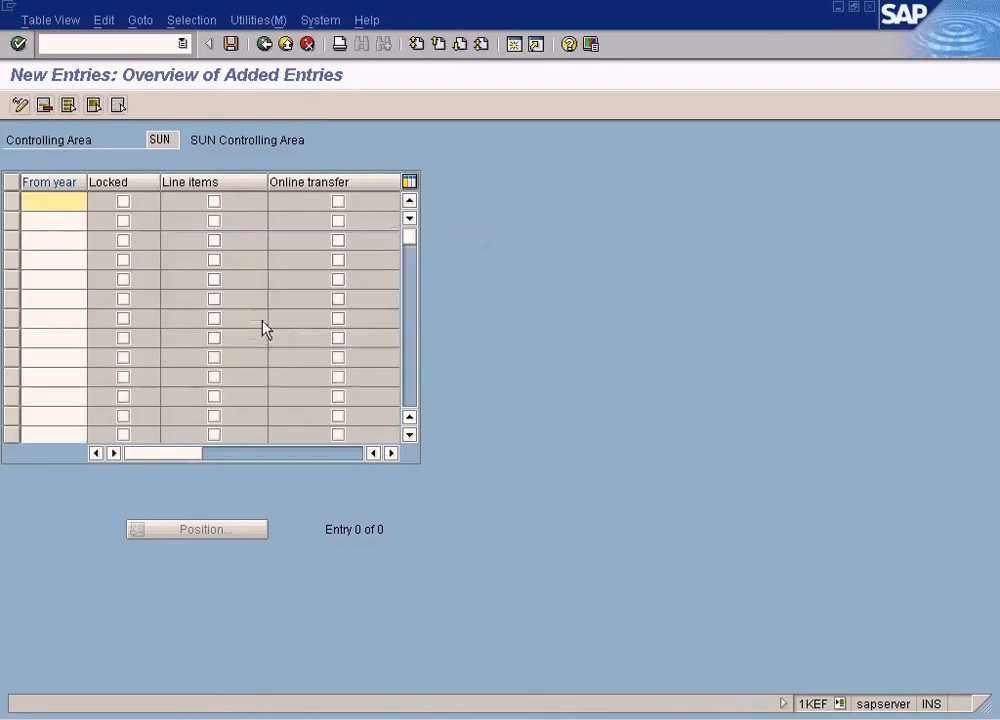
{"action": "left_click", "coordinate": [286, 46]}
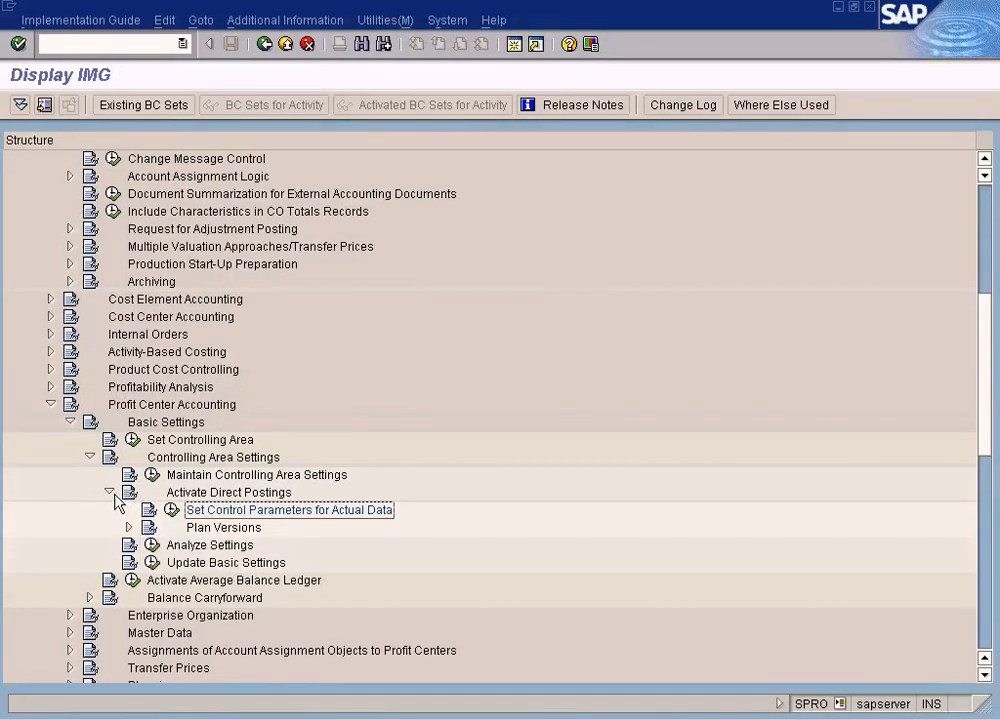
- Start the Analyze Settings activity under Profit Center Accounting's Controlling Area Settings
{"action": "left_click", "coordinate": [111, 493]}
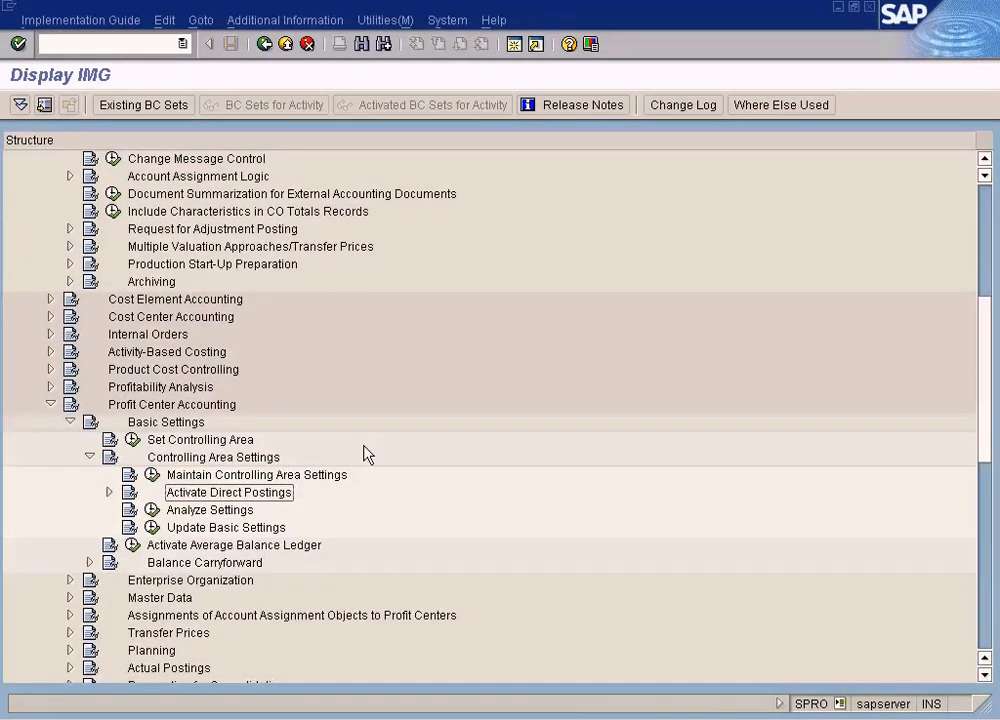
{"action": "left_click", "coordinate": [229, 512]}
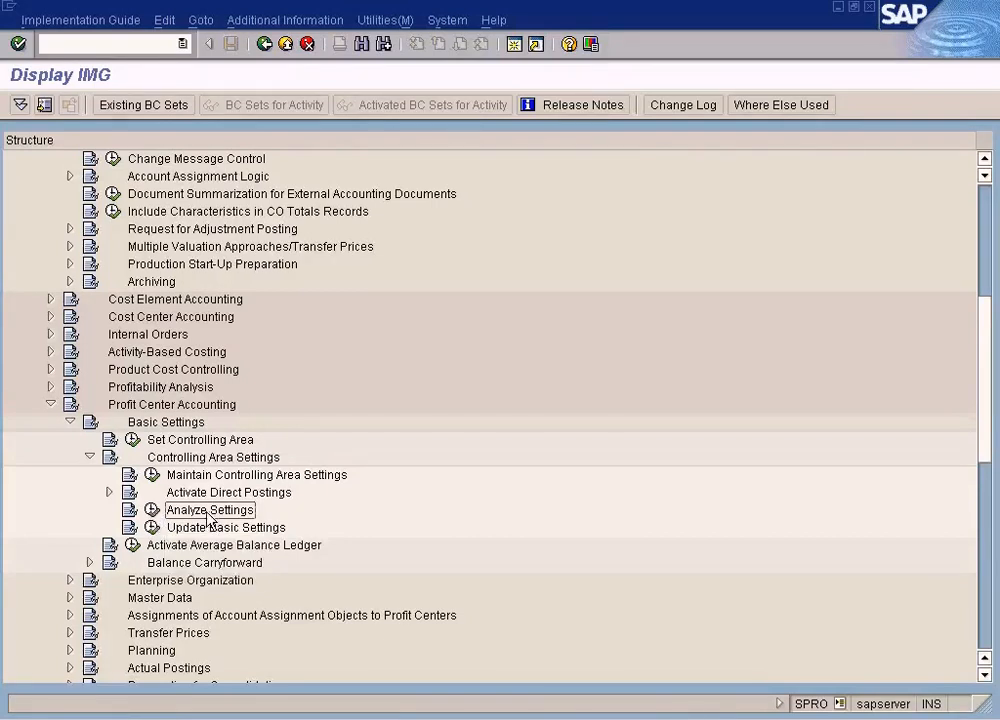
{"action": "left_click", "coordinate": [158, 406]}
{"action": "left_click", "coordinate": [175, 424]}
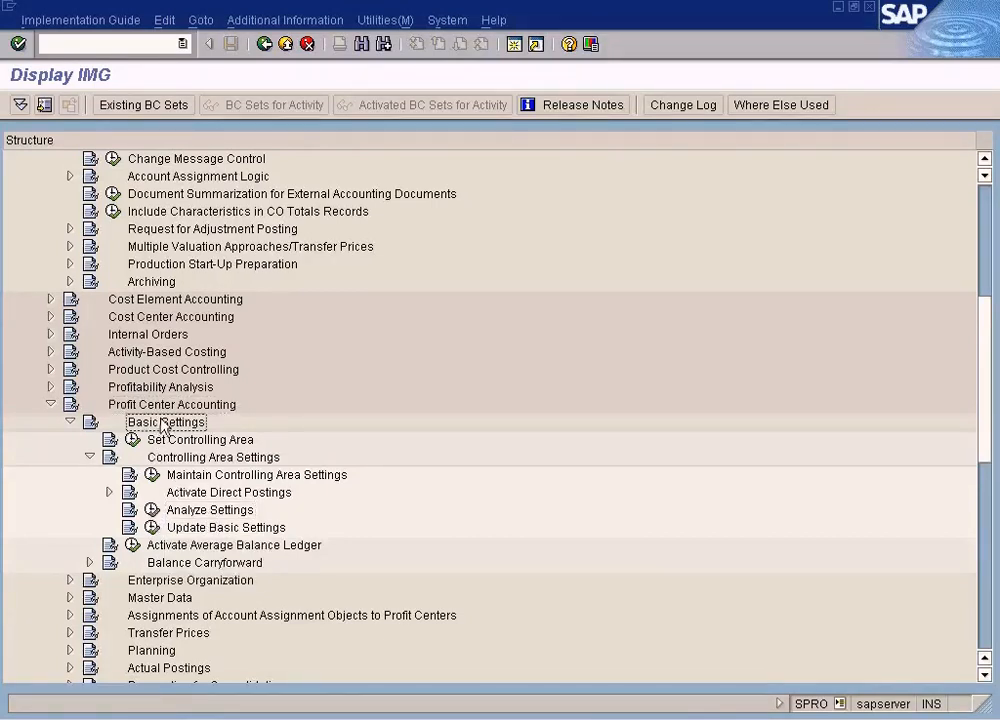
{"action": "left_click", "coordinate": [190, 460]}
{"action": "left_click", "coordinate": [193, 510]}
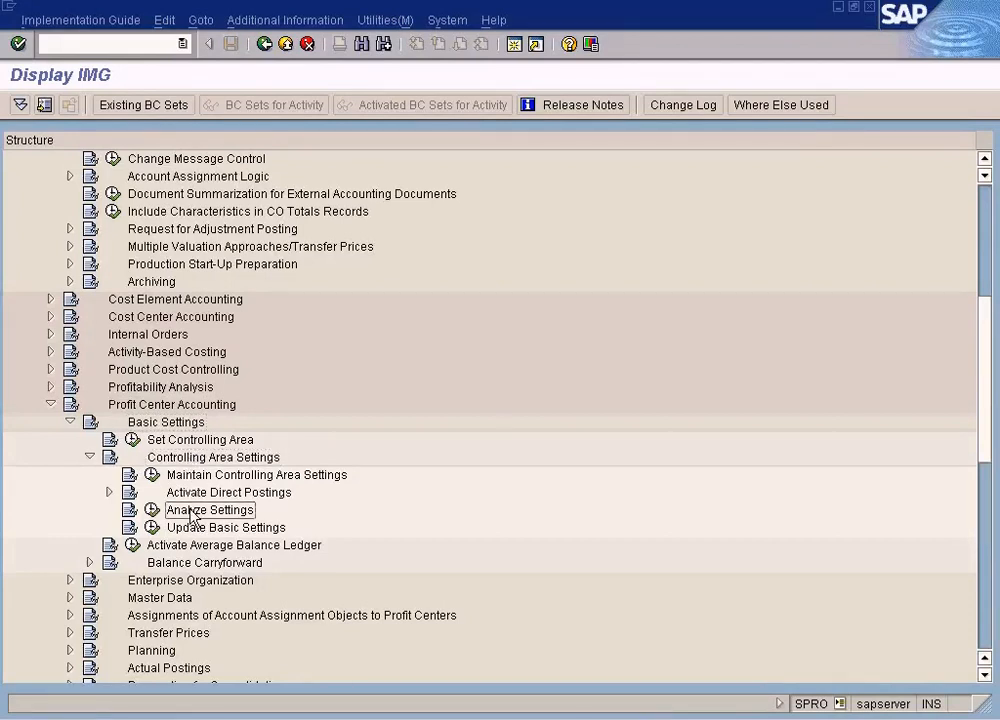
{"action": "left_click", "coordinate": [152, 510]}
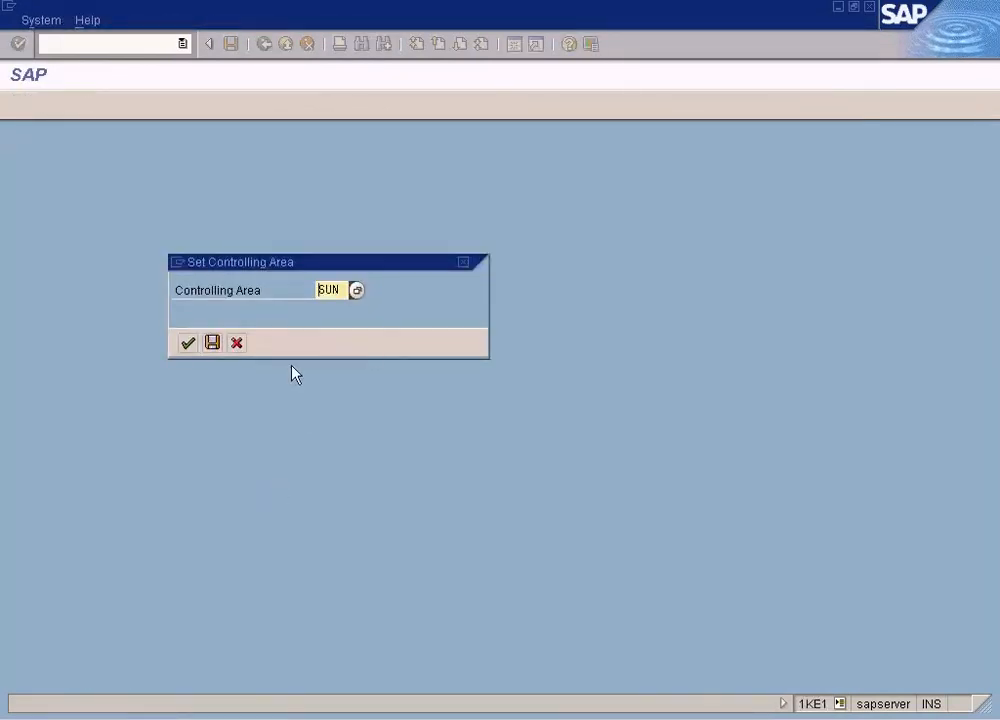
- Run the settings analysis for controlling area SUN and review it from the basic settings through to the transferred activities
{"action": "left_click", "coordinate": [190, 344]}
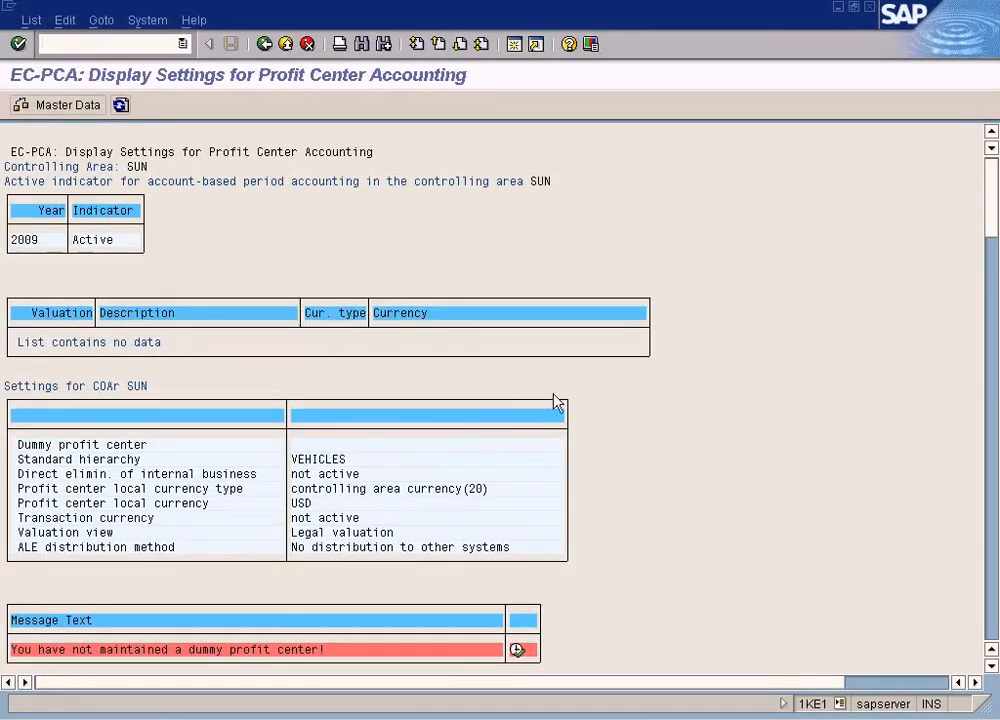
{"action": "left_click", "coordinate": [992, 665]}
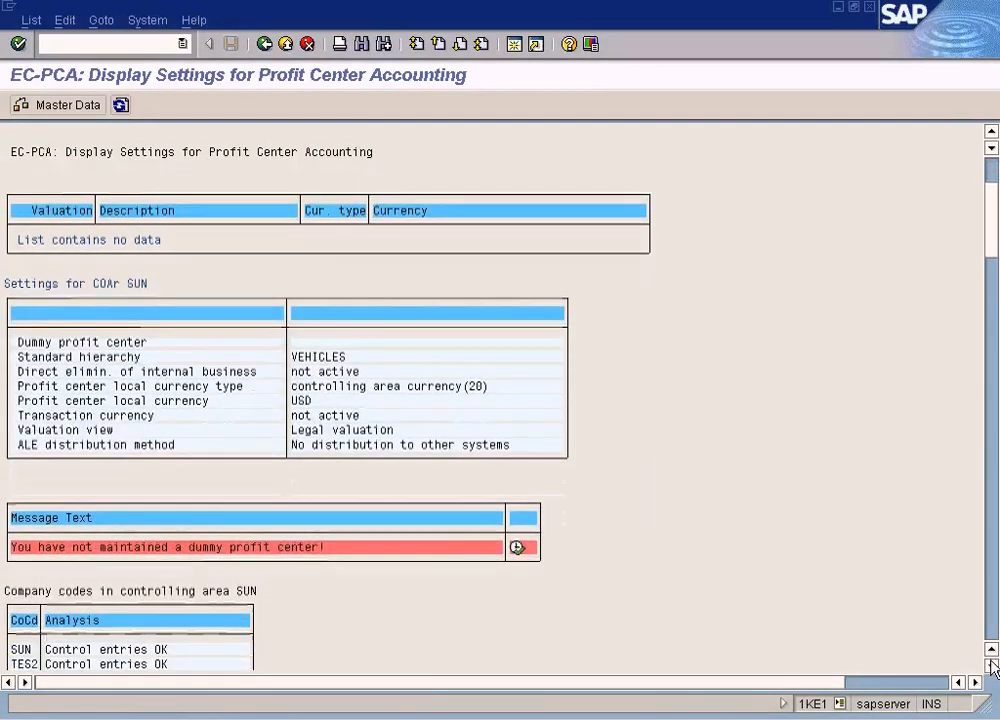
{"action": "left_click", "coordinate": [992, 665]}
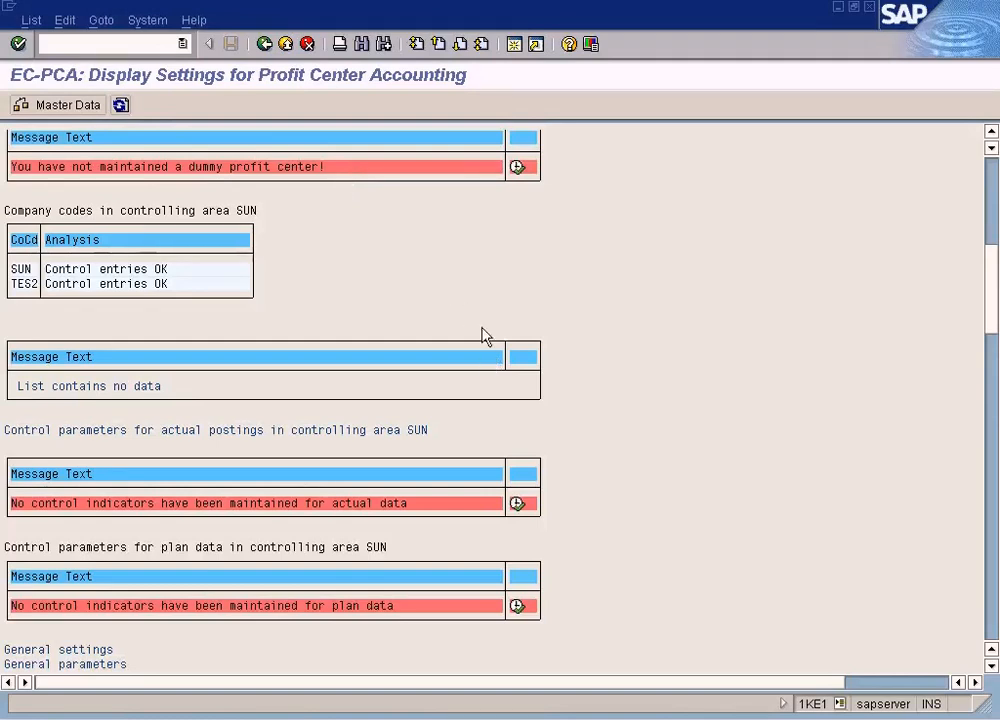
{"action": "left_click", "coordinate": [989, 525]}
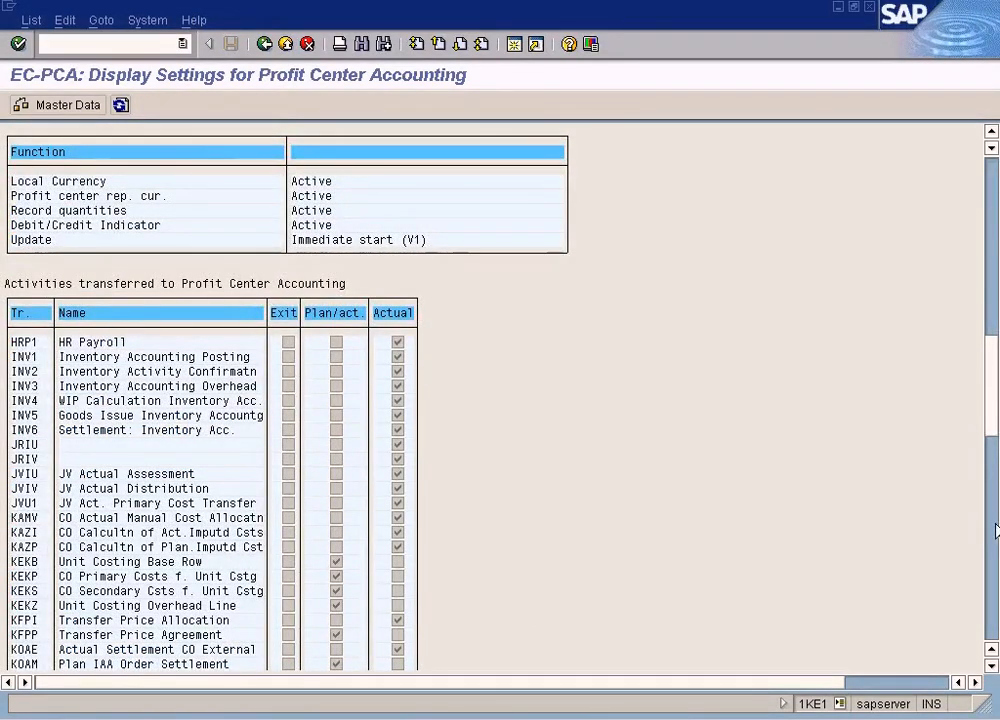
{"action": "left_click", "coordinate": [994, 582]}
{"action": "left_click", "coordinate": [993, 622]}
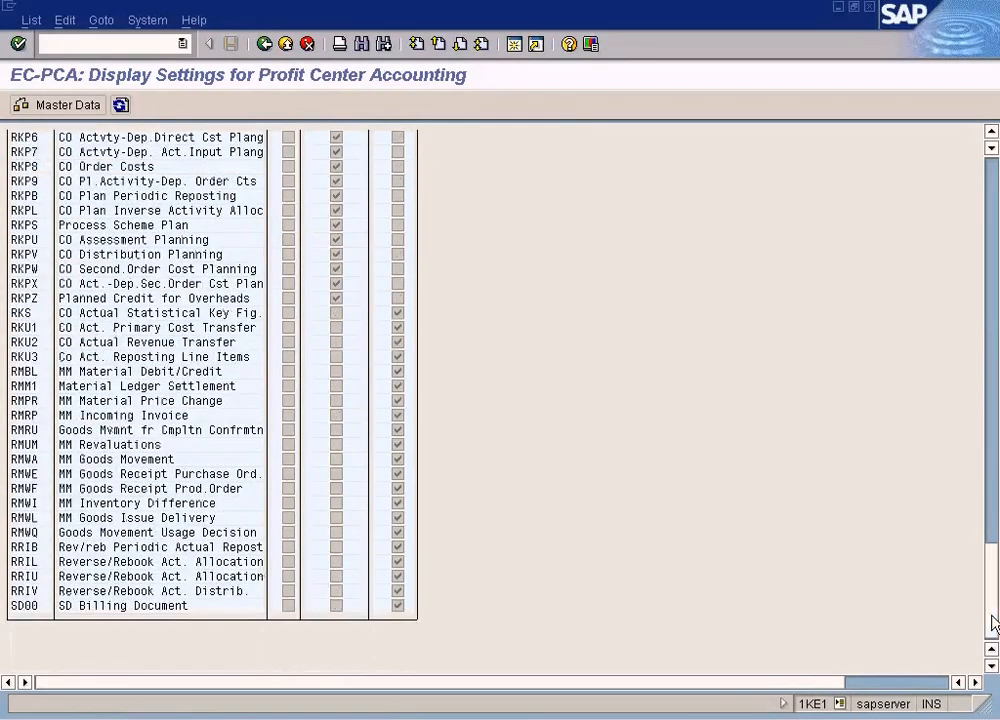
- Examine which activities are transferred to Profit Center Accounting as plan or actual data, including FI Postings
{"action": "left_click", "coordinate": [993, 192]}
{"action": "left_click", "coordinate": [993, 192]}
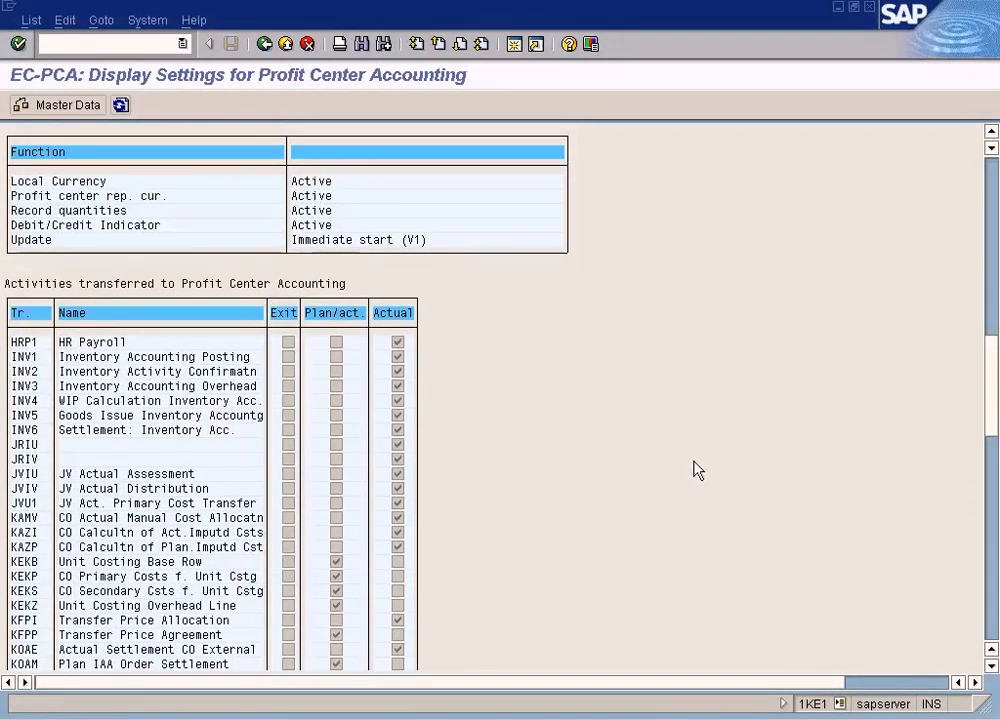
{"action": "left_click", "coordinate": [992, 665]}
{"action": "left_click", "coordinate": [990, 666]}
{"action": "left_click", "coordinate": [990, 666]}
{"action": "left_click", "coordinate": [990, 666]}
{"action": "left_click", "coordinate": [990, 666]}
{"action": "left_click", "coordinate": [990, 666]}
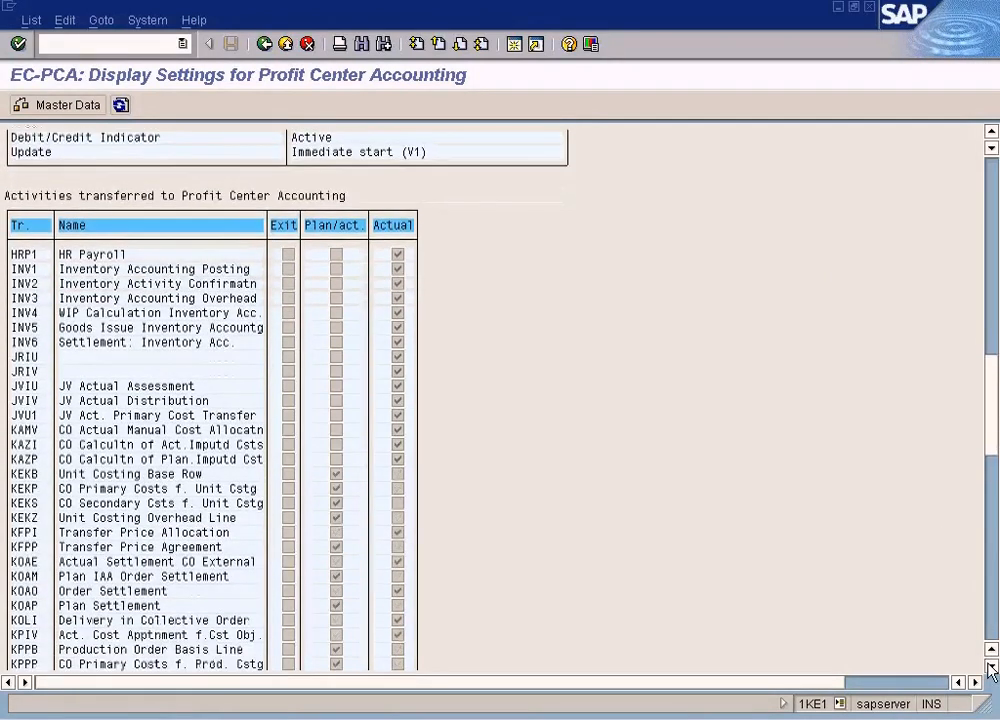
{"action": "left_click", "coordinate": [990, 666]}
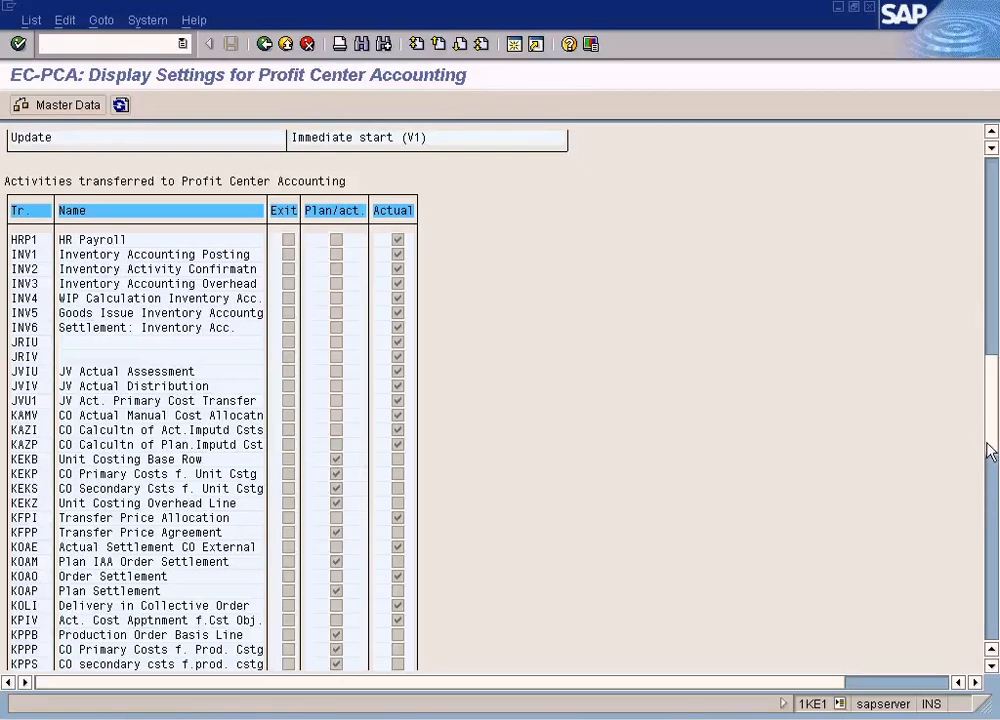
{"action": "left_click", "coordinate": [993, 535]}
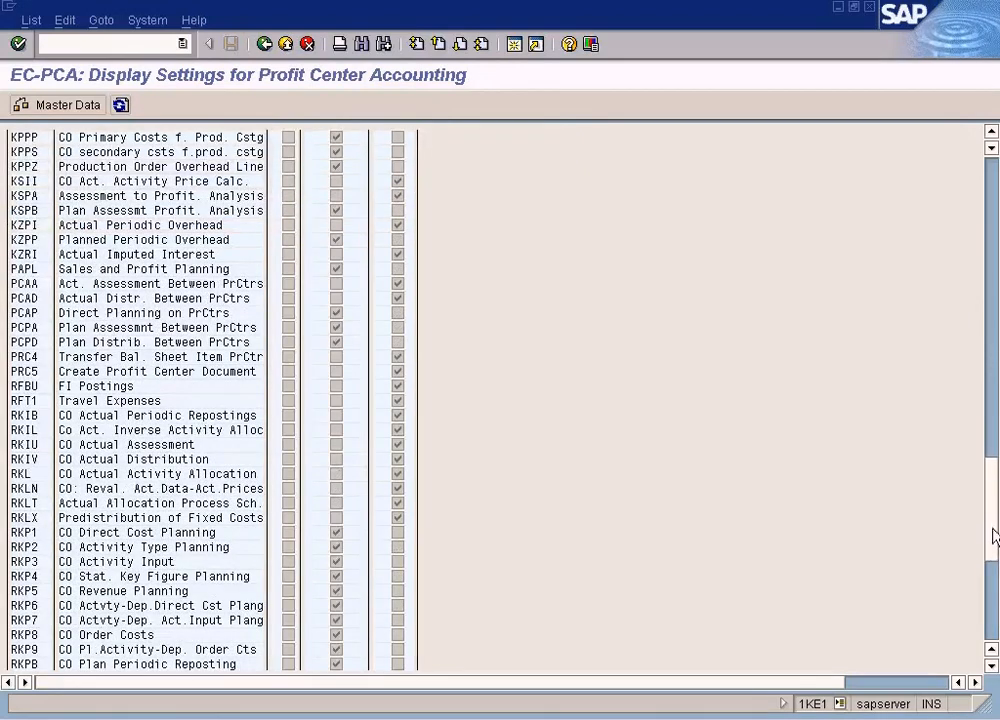
{"action": "scroll", "coordinate": [973, 520], "scroll_direction": "down", "scroll_amount": 4}
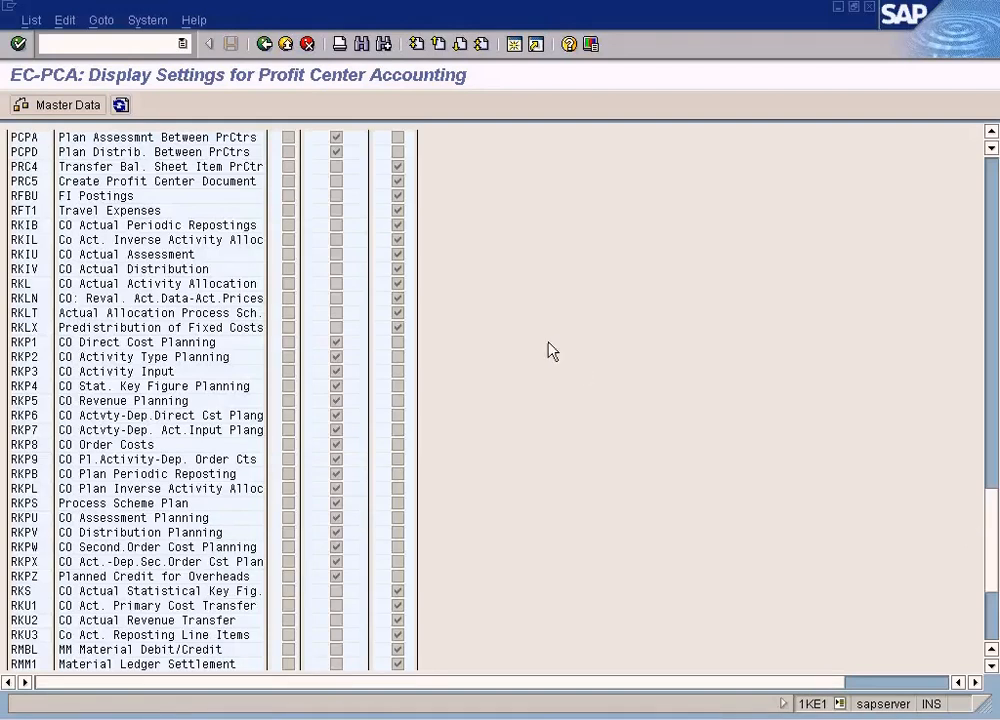
{"action": "left_click", "coordinate": [991, 132]}
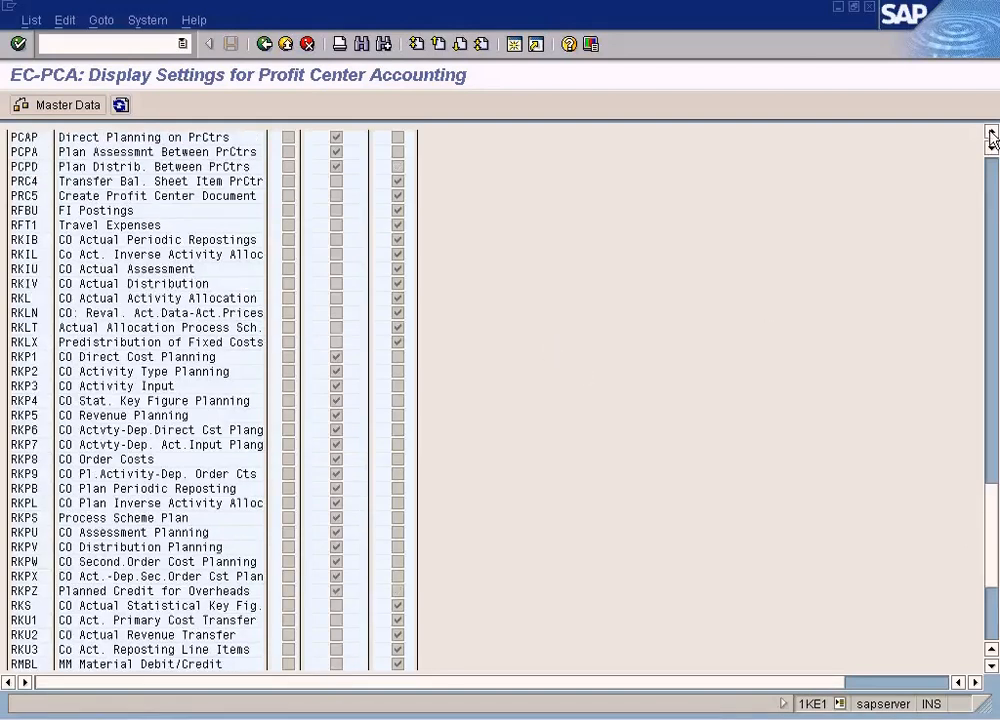
{"action": "left_click", "coordinate": [991, 132]}
{"action": "left_click", "coordinate": [991, 132]}
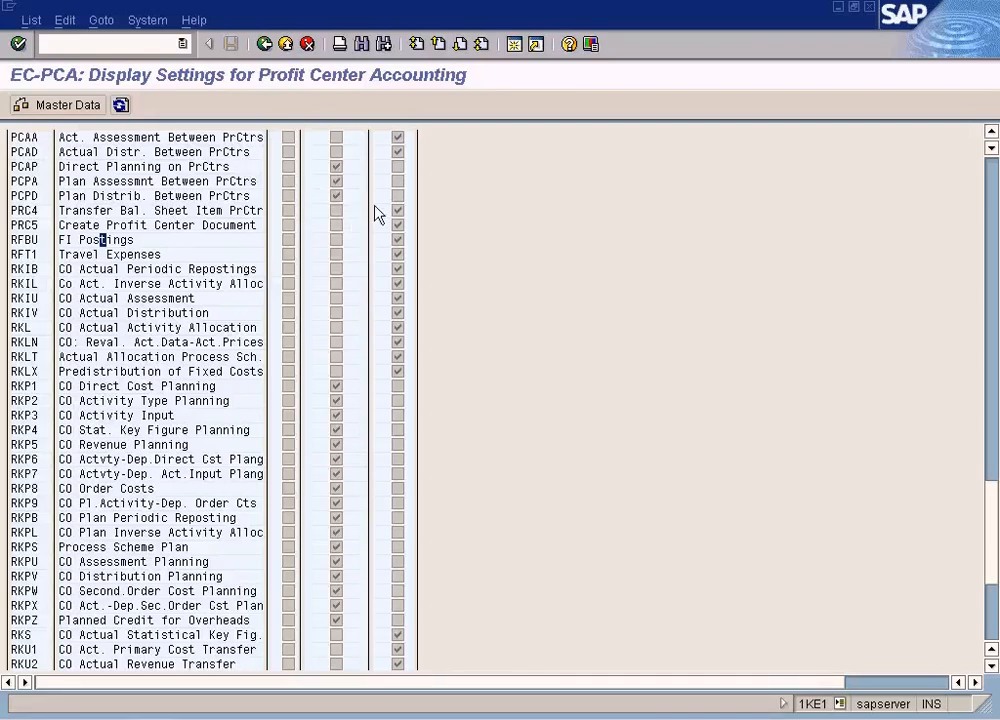
- Recheck the analysis of control parameters for actual and plan data, and return to the Implementation Guide
{"action": "left_click", "coordinate": [988, 622]}
{"action": "left_click", "coordinate": [992, 170]}
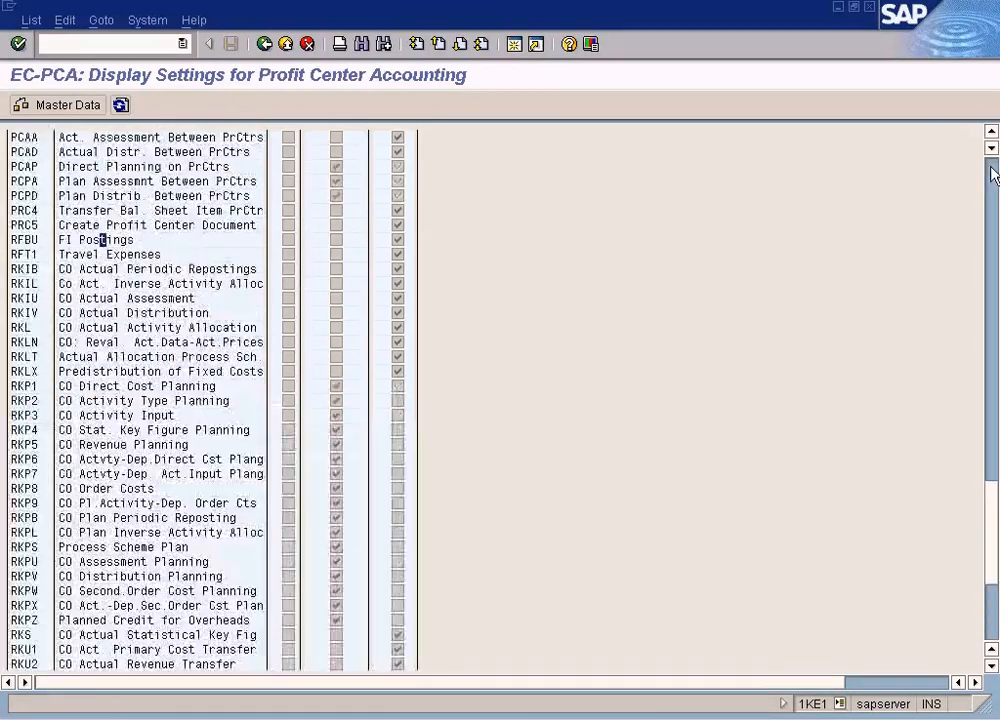
{"action": "left_click", "coordinate": [992, 172]}
{"action": "left_click", "coordinate": [992, 172]}
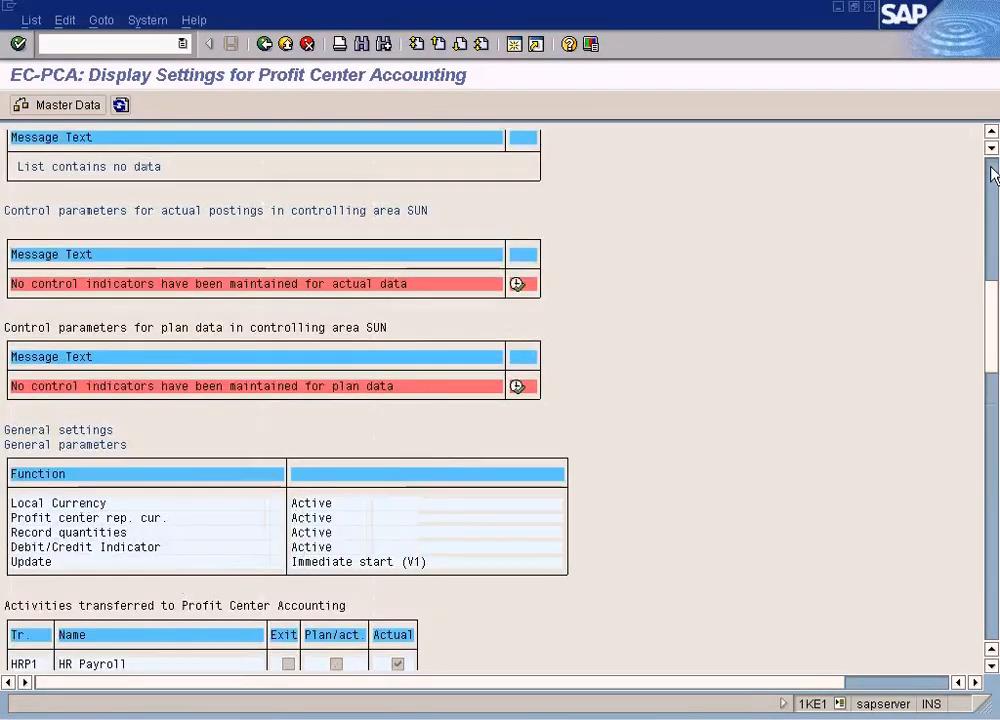
{"action": "left_click", "coordinate": [991, 132]}
{"action": "left_click", "coordinate": [991, 132]}
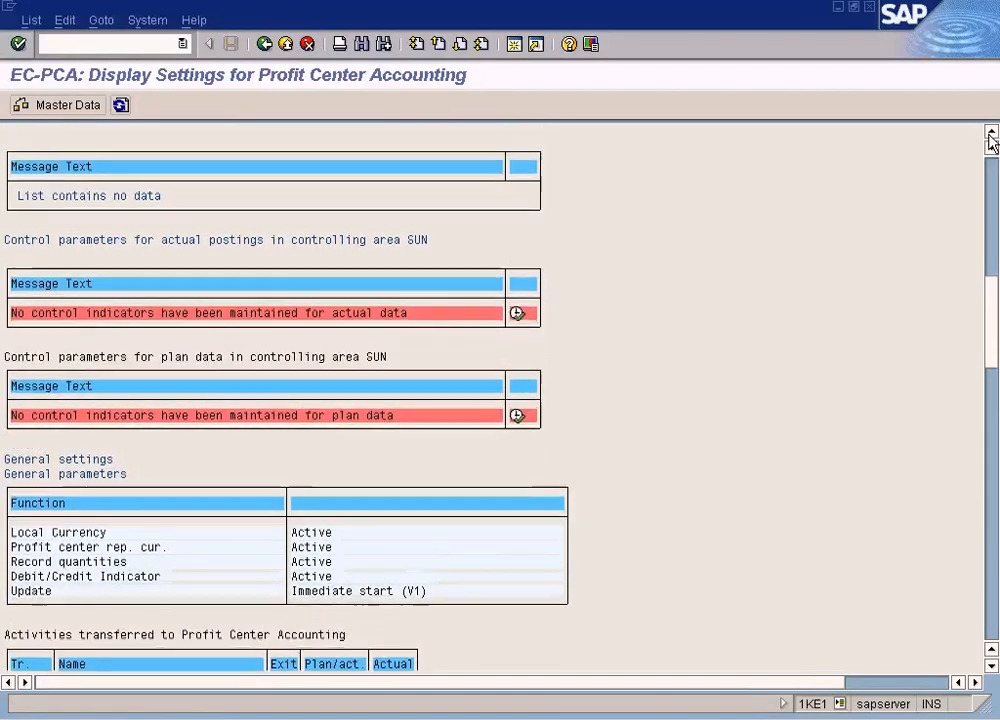
{"action": "left_click", "coordinate": [991, 132]}
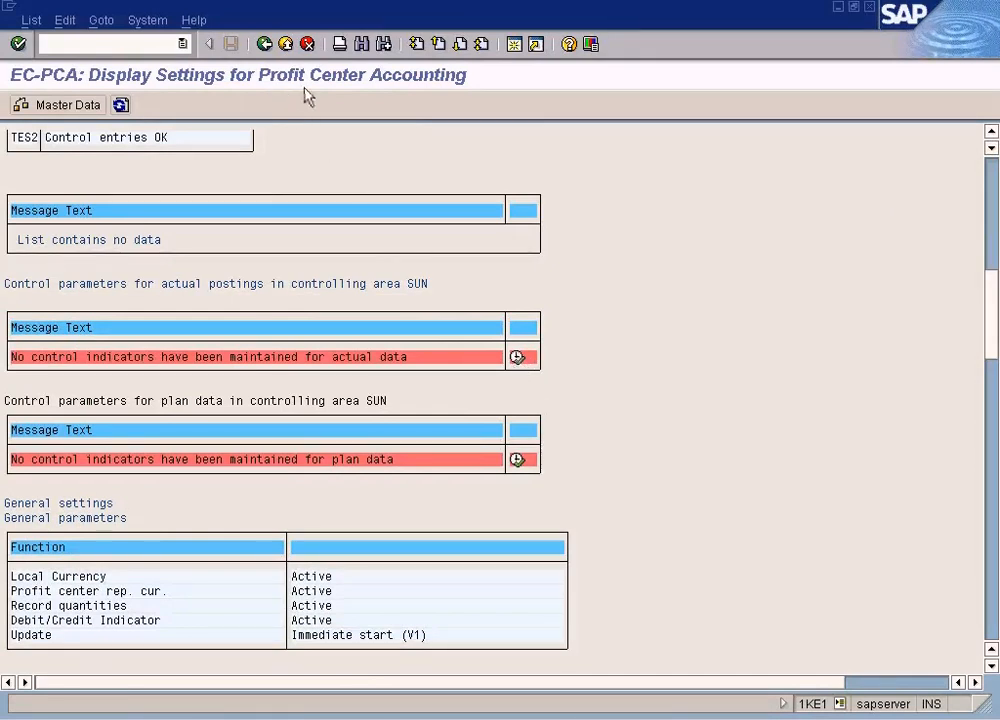
{"action": "left_click", "coordinate": [266, 46]}
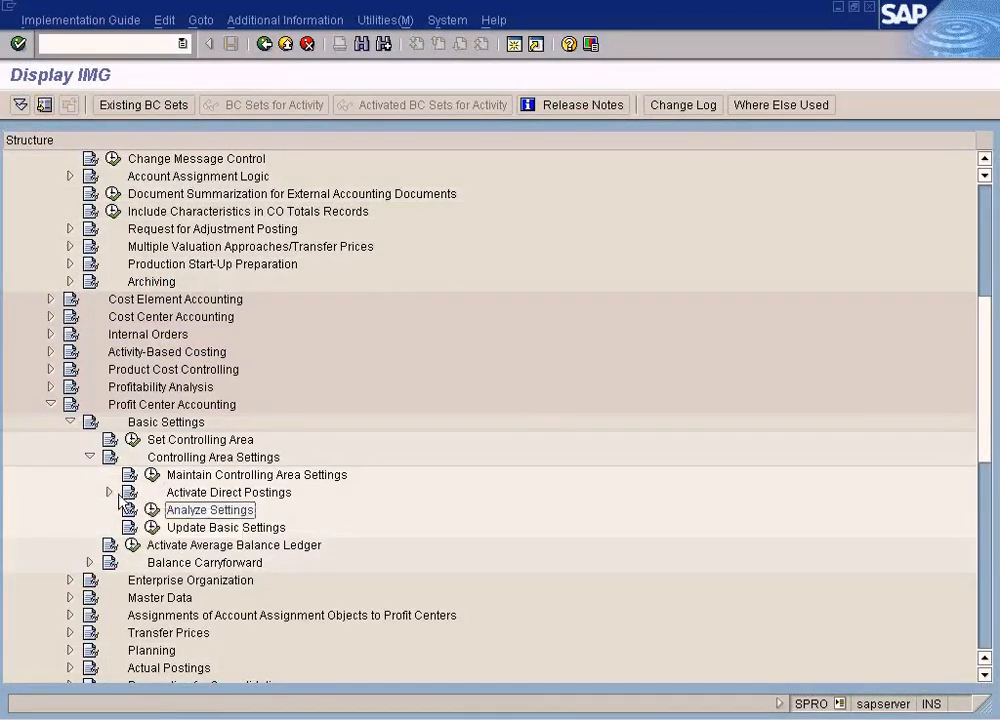
- Expand Activate Direct Postings and its Plan Versions node to look over the actual and plan configuration activities
{"action": "left_click", "coordinate": [196, 494]}
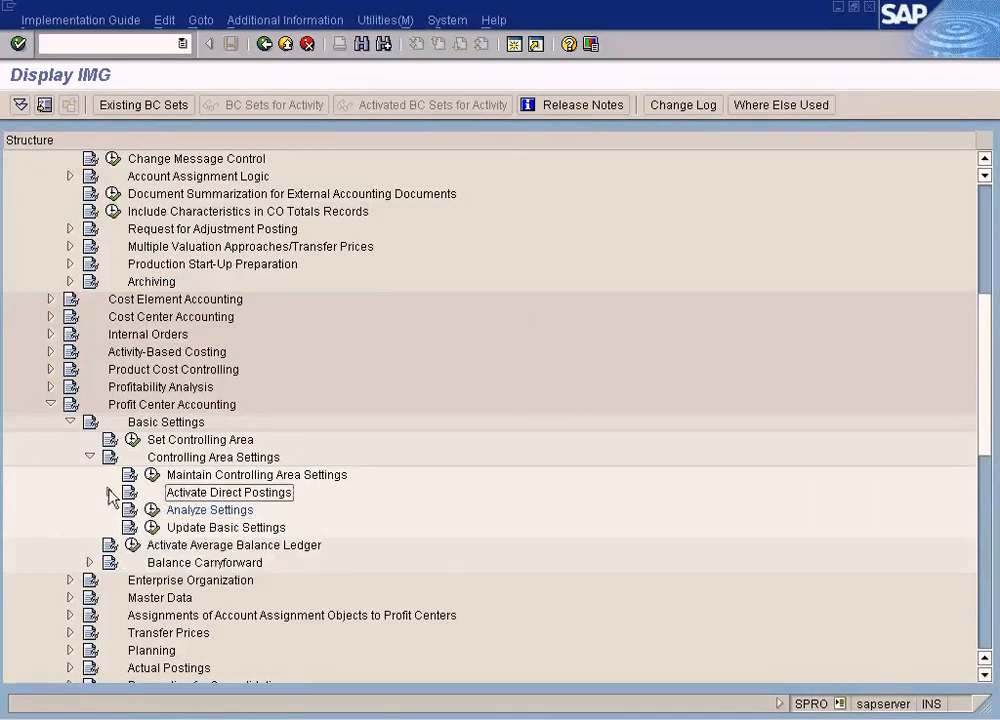
{"action": "left_click", "coordinate": [108, 492]}
{"action": "left_click", "coordinate": [216, 512]}
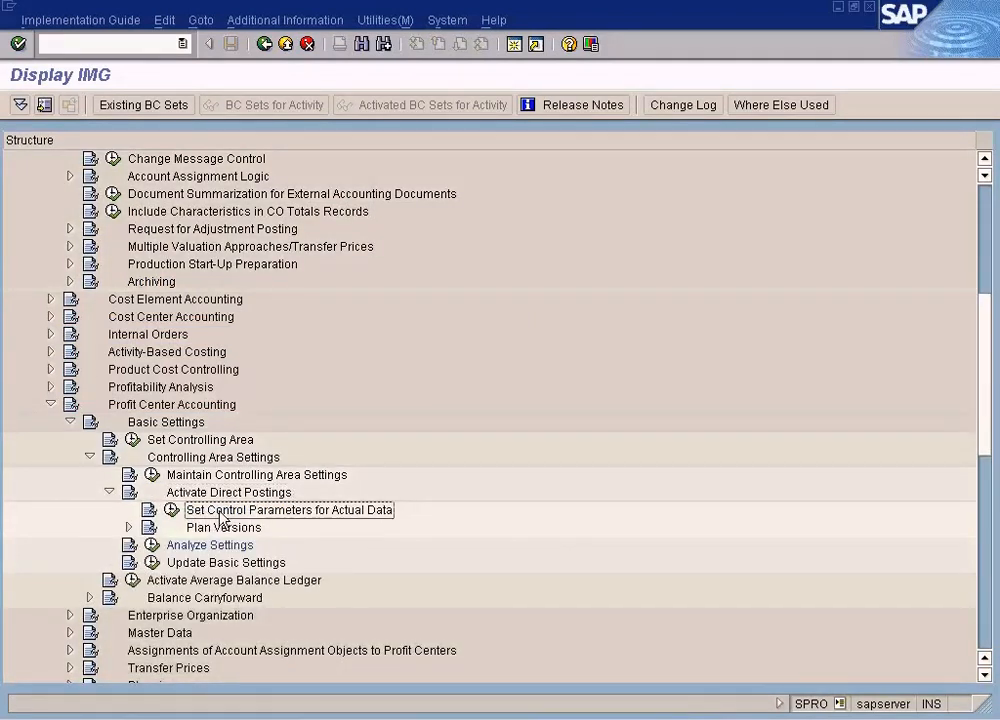
{"action": "left_click", "coordinate": [129, 527]}
{"action": "left_click", "coordinate": [237, 546]}
{"action": "left_click", "coordinate": [234, 514]}
{"action": "left_click", "coordinate": [237, 543]}
{"action": "left_click", "coordinate": [239, 512]}
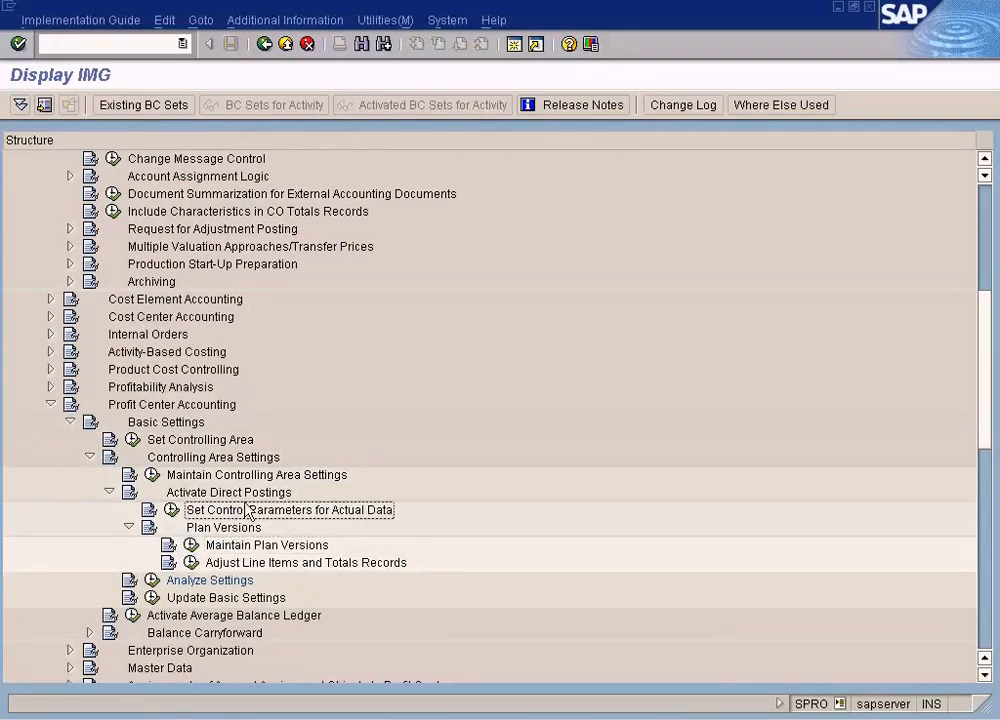
- Rerun Analyze Settings for controlling area SUN, check the control parameter sections, and return to the Implementation Guide
{"action": "left_click", "coordinate": [153, 582]}
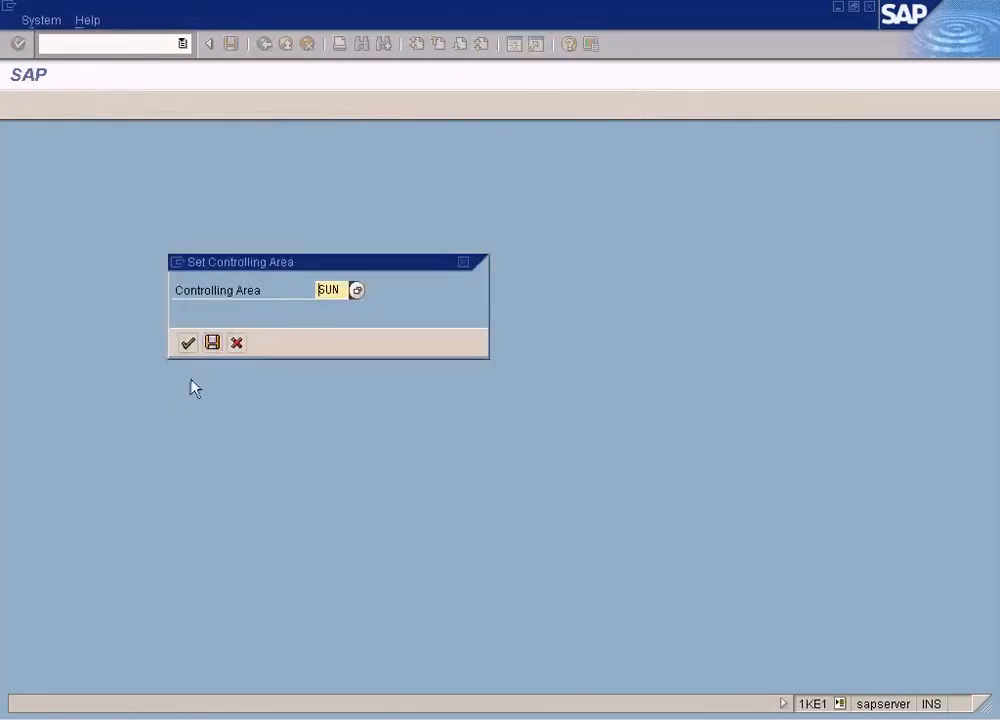
{"action": "left_click", "coordinate": [188, 343]}
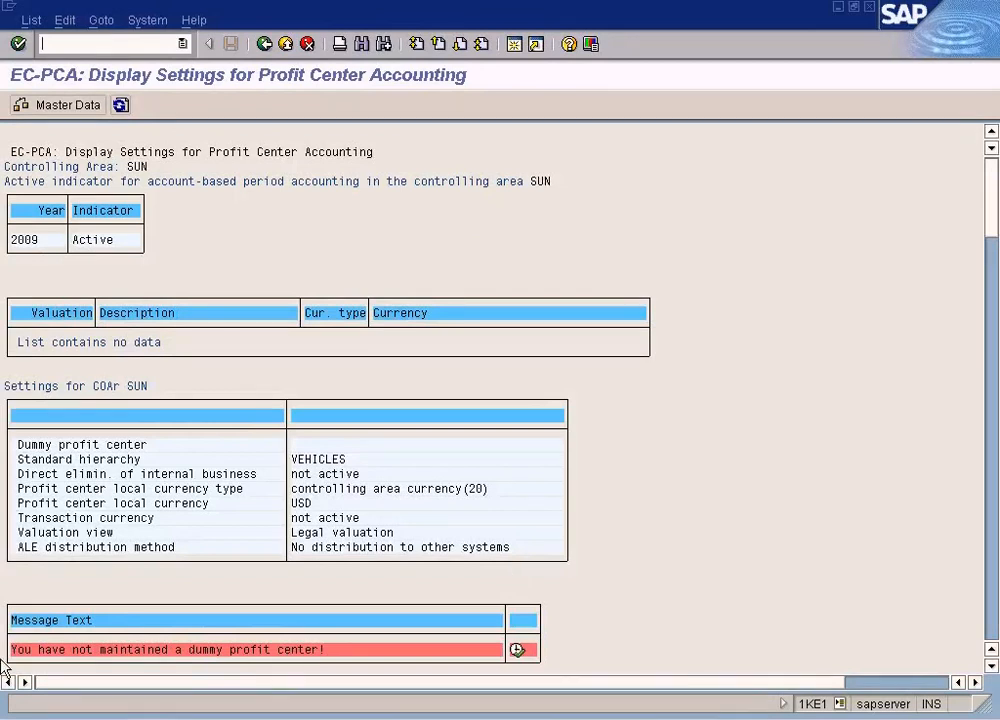
{"action": "key", "text": "Page_Down"}
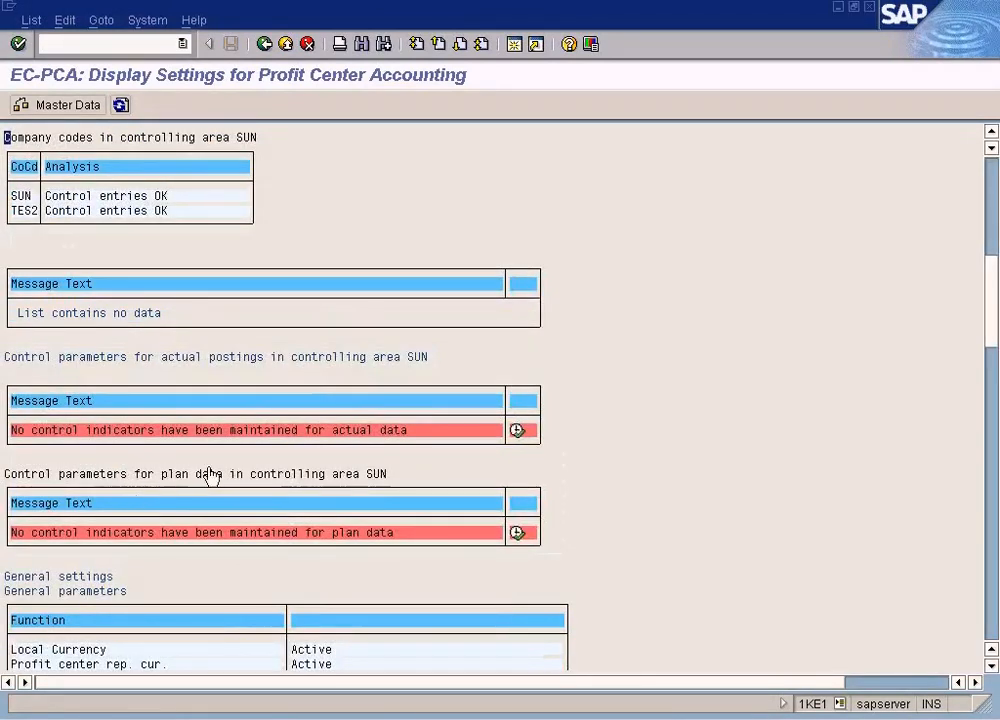
{"action": "left_click", "coordinate": [265, 45]}
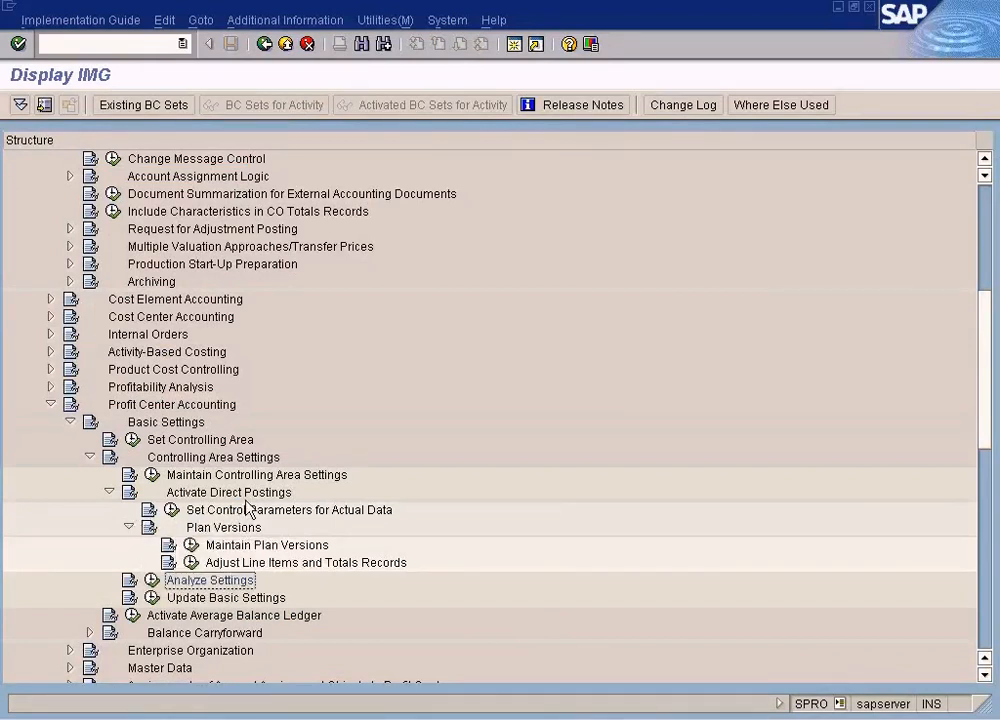
- Try to save a new control parameter entry for actual data from year 2009 with Line items and Online transfer active
{"action": "left_click", "coordinate": [128, 526]}
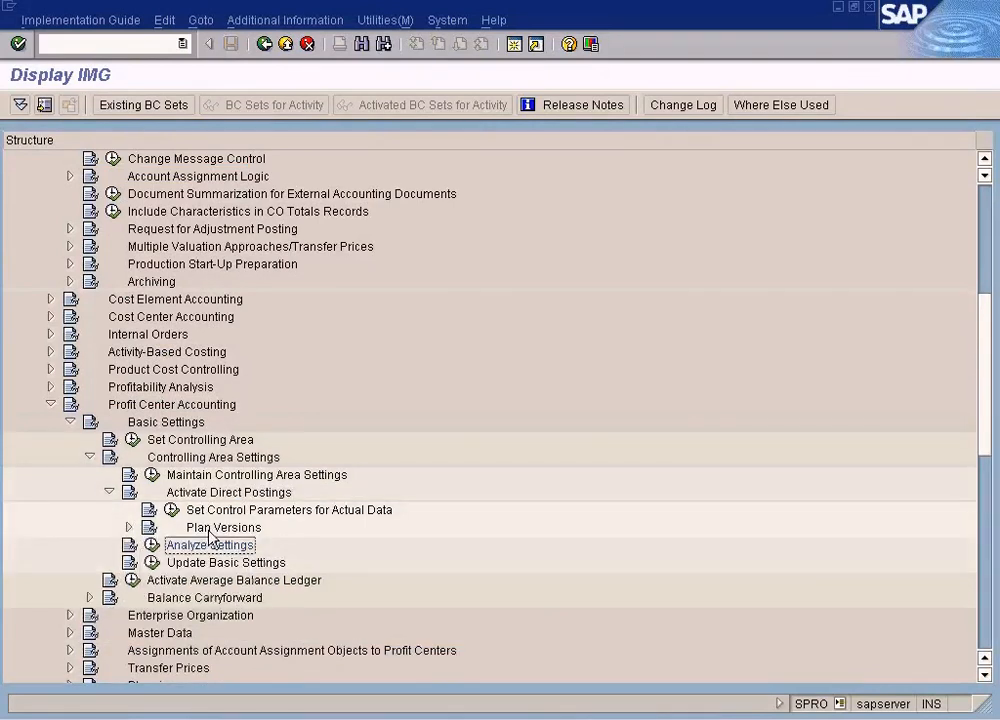
{"action": "left_click", "coordinate": [172, 510]}
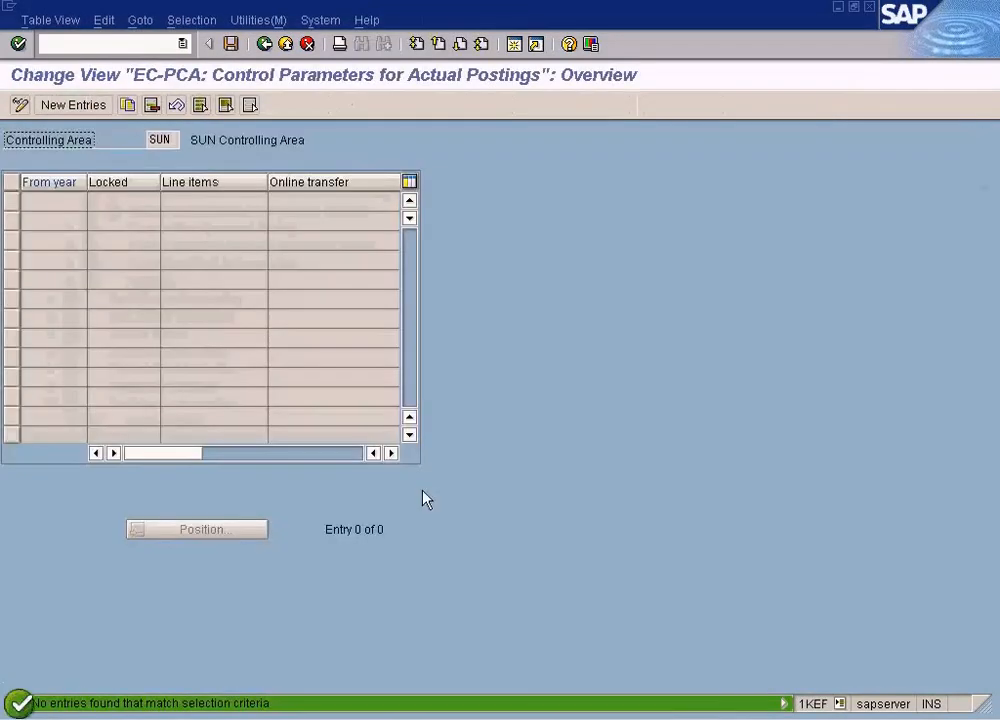
{"action": "left_click", "coordinate": [90, 104]}
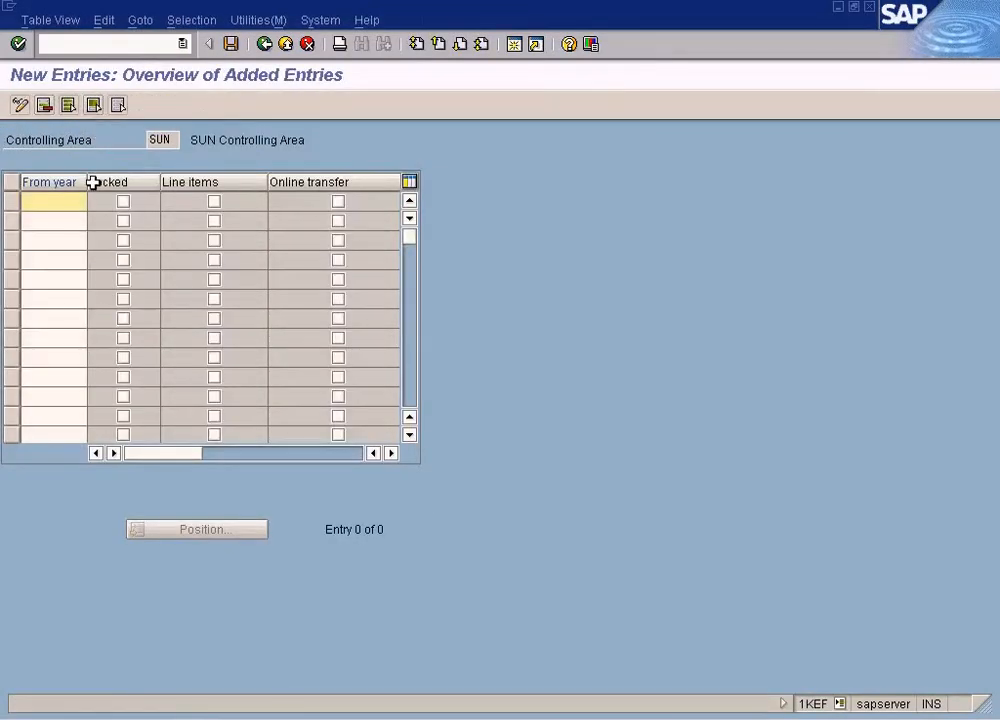
{"action": "type", "text": "2009"}
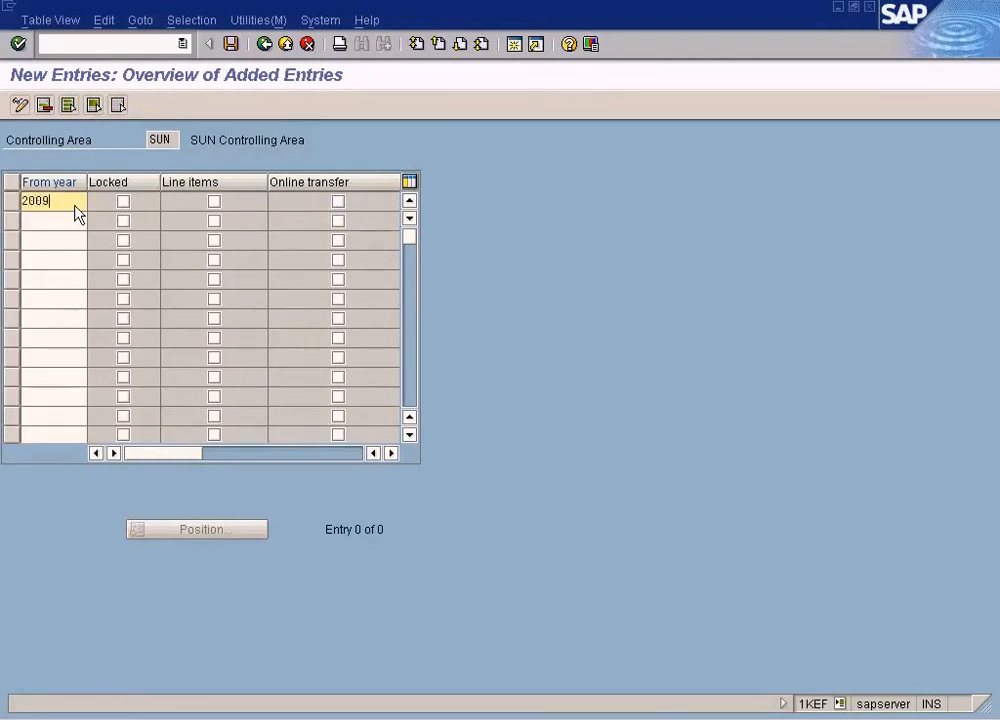
{"action": "key", "text": "Tab"}
{"action": "left_click", "coordinate": [215, 202]}
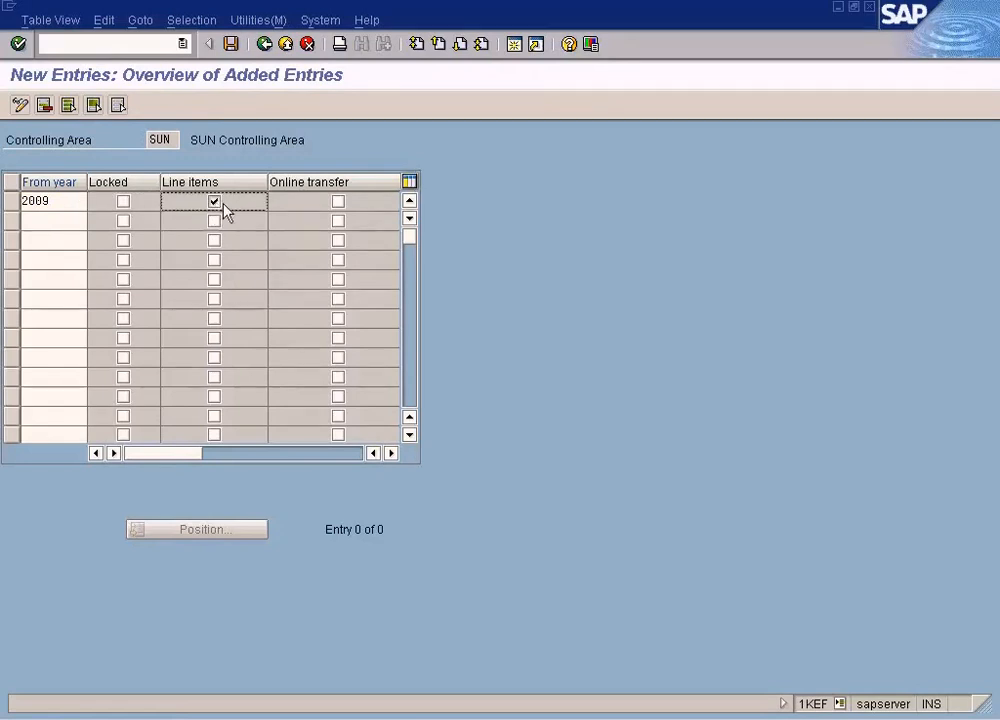
{"action": "left_click", "coordinate": [339, 203]}
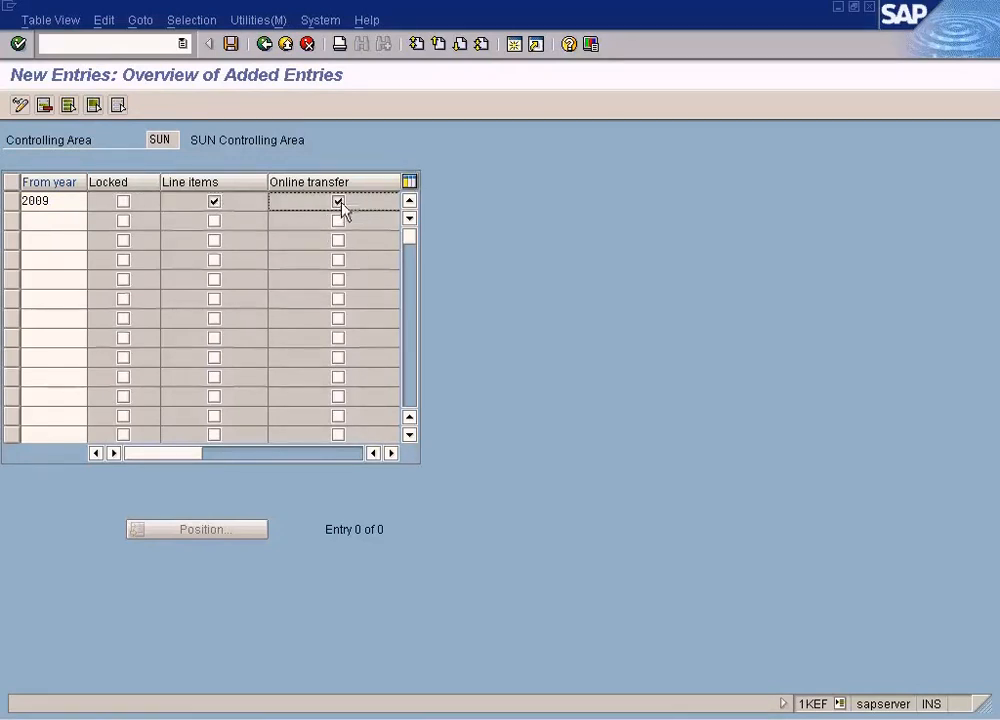
{"action": "left_click", "coordinate": [231, 44]}
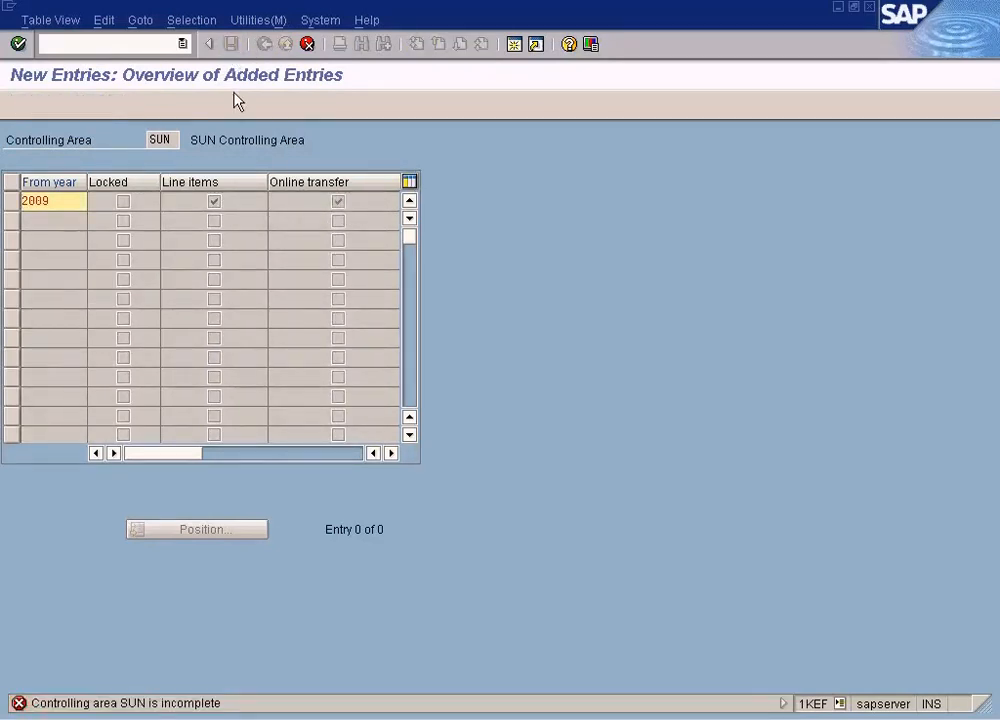
- Read the detailed explanation of the incomplete controlling area error, noting the dummy profit center requirement, and close it
{"action": "double_click", "coordinate": [192, 706]}
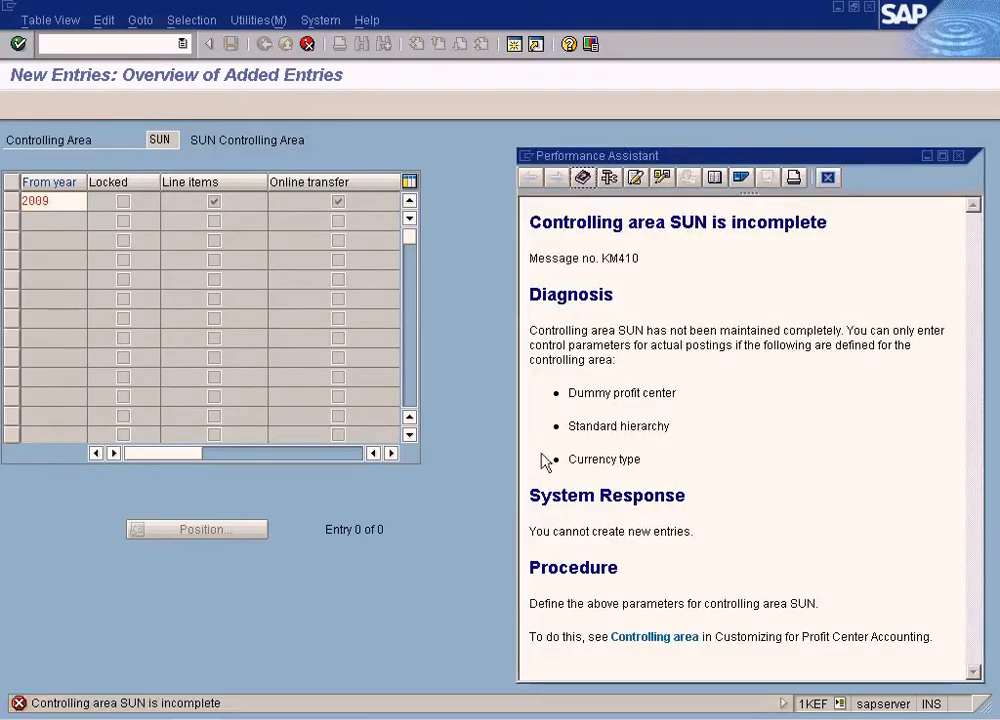
{"action": "left_click_drag", "start_coordinate": [681, 394], "coordinate": [569, 394]}
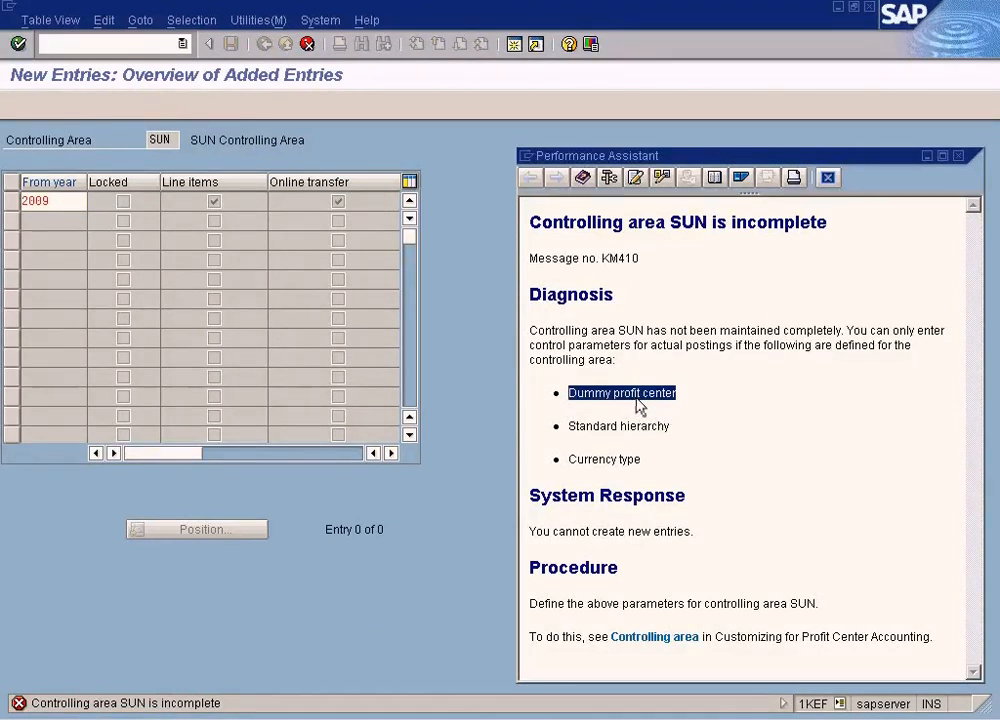
{"action": "left_click", "coordinate": [827, 178]}
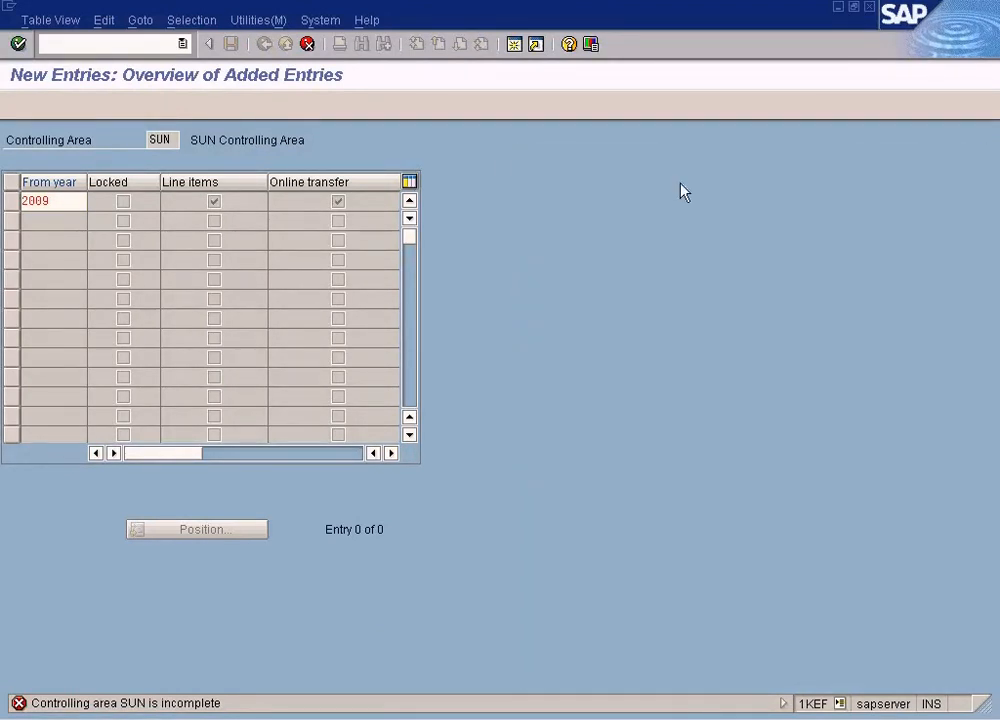
- Discard the unsaved control parameter entry for 2009 and return to the Implementation Guide
{"action": "left_click", "coordinate": [307, 44]}
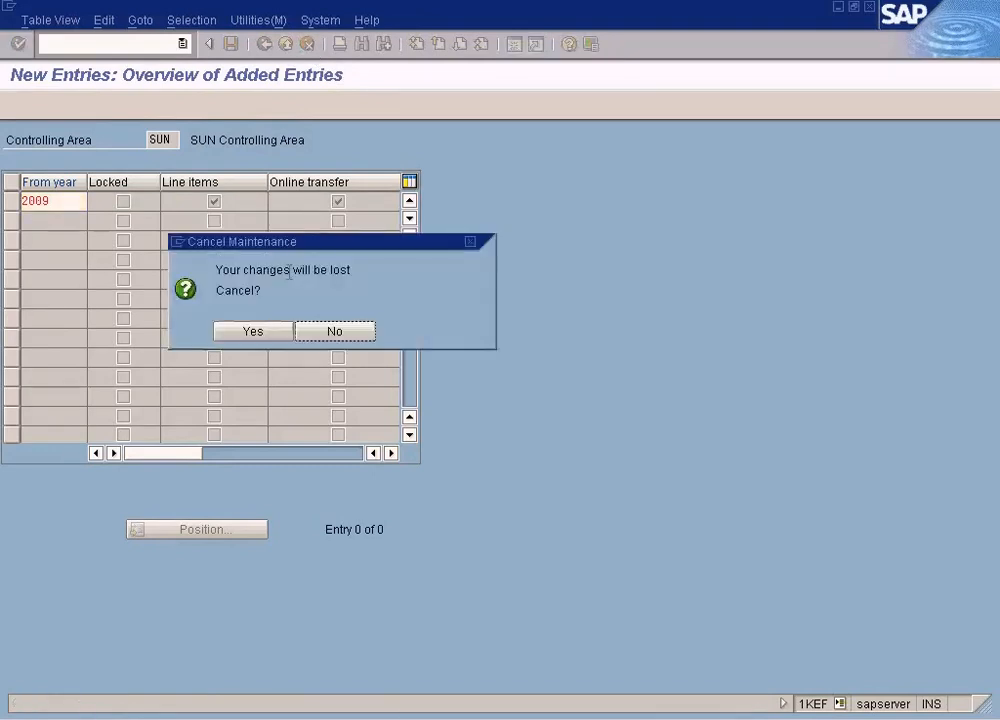
{"action": "left_click", "coordinate": [265, 335]}
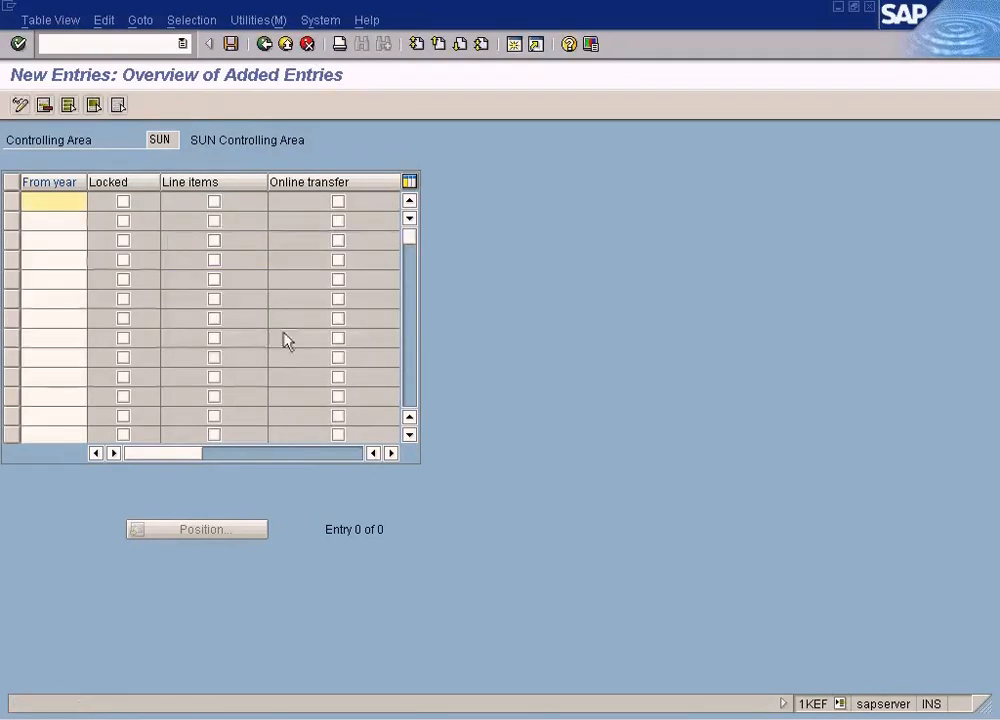
{"action": "left_click", "coordinate": [286, 46]}
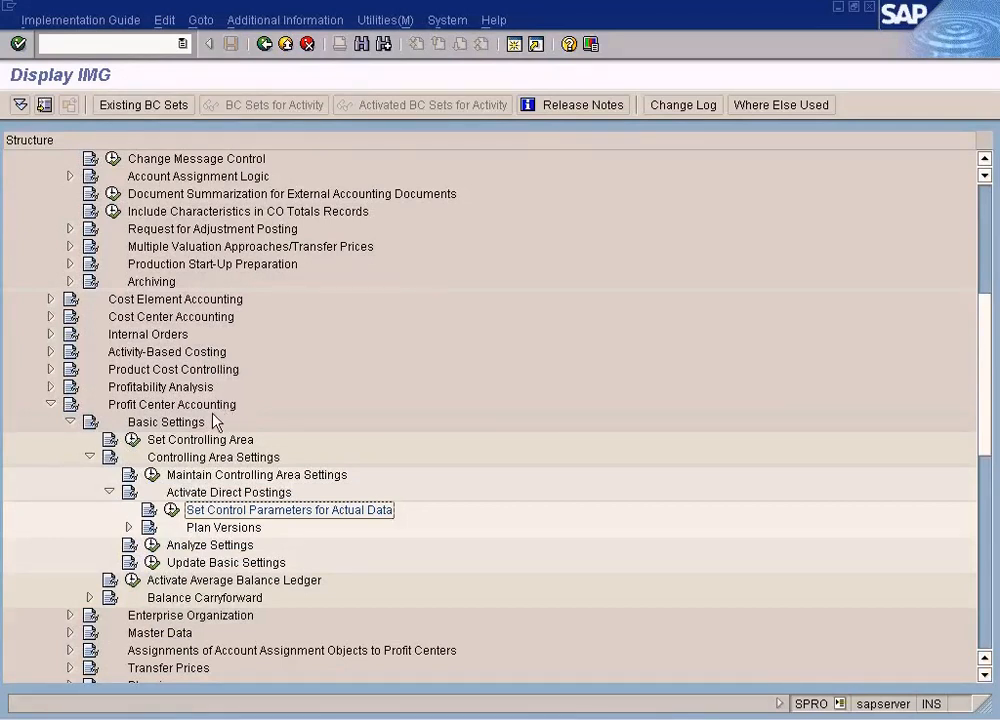
- Expand Master Data and its Profit Center node under Profit Center Accounting, collapse Basic Settings, and select Create Dummy Profit Center
{"action": "scroll", "coordinate": [213, 420], "scroll_direction": "down", "scroll_amount": 2}
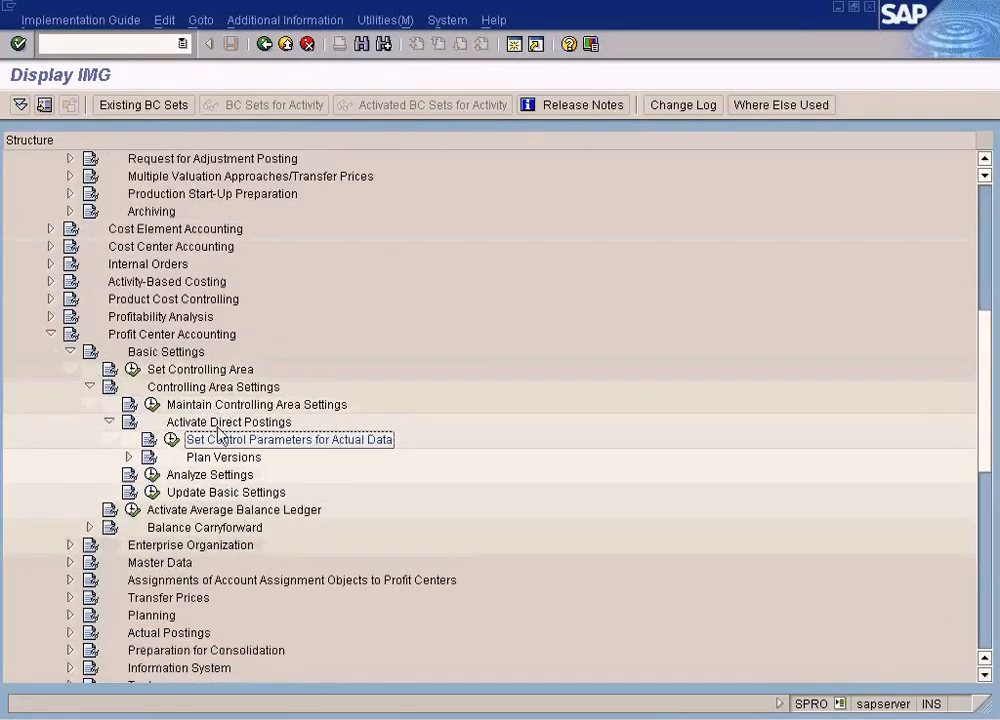
{"action": "left_click", "coordinate": [70, 562]}
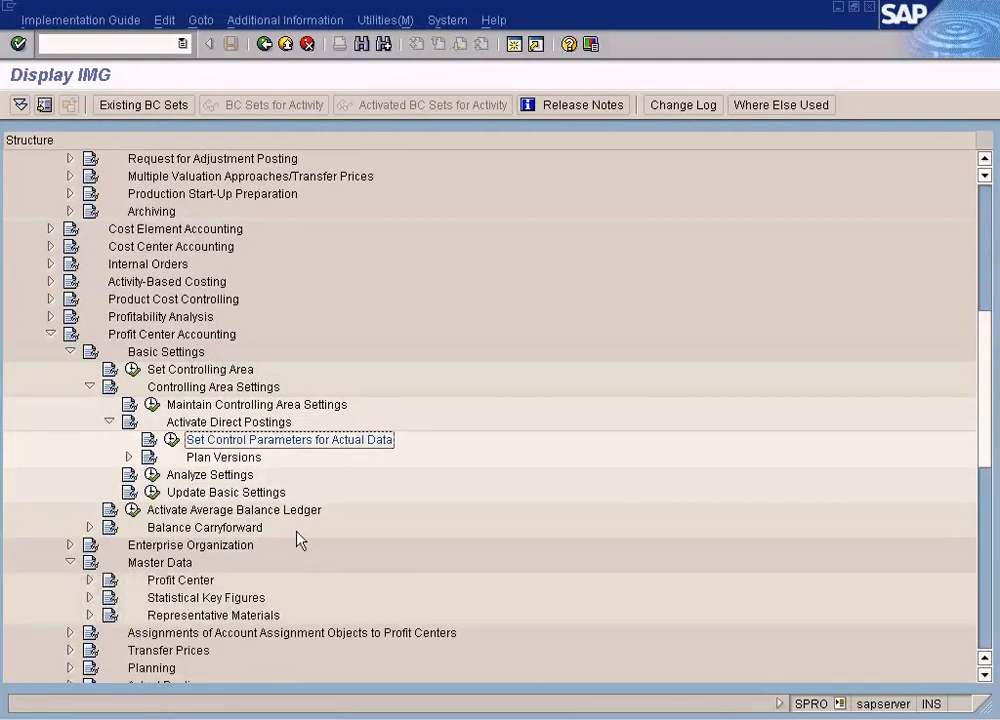
{"action": "scroll", "coordinate": [117, 550], "scroll_direction": "down", "scroll_amount": 2}
{"action": "left_click", "coordinate": [89, 509]}
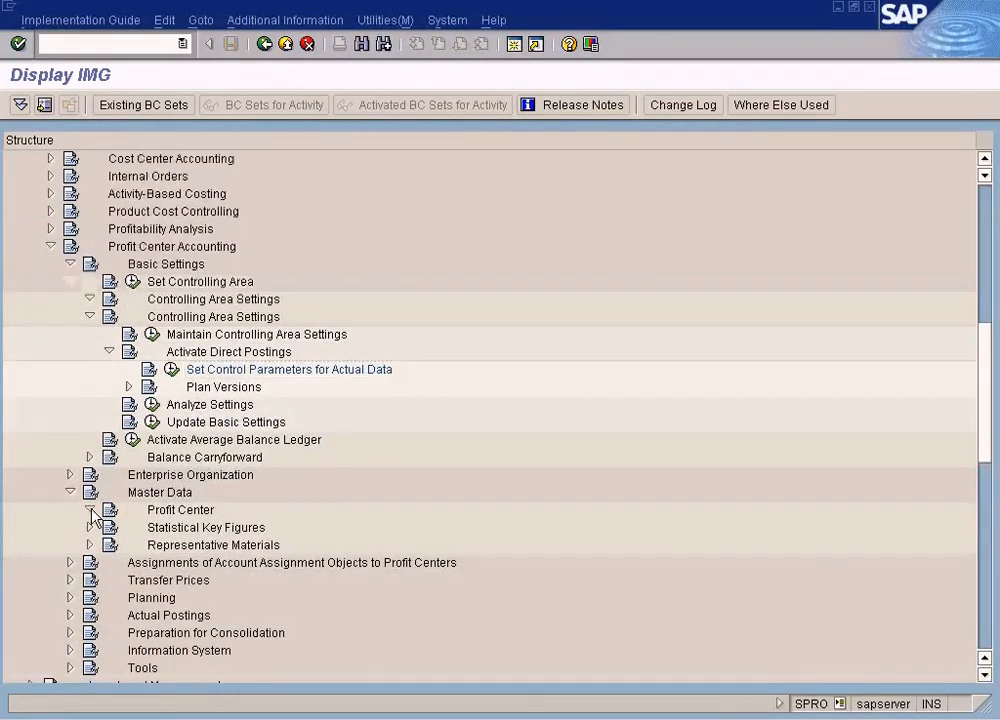
{"action": "scroll", "coordinate": [91, 516], "scroll_direction": "down", "scroll_amount": 1}
{"action": "left_click", "coordinate": [233, 511]}
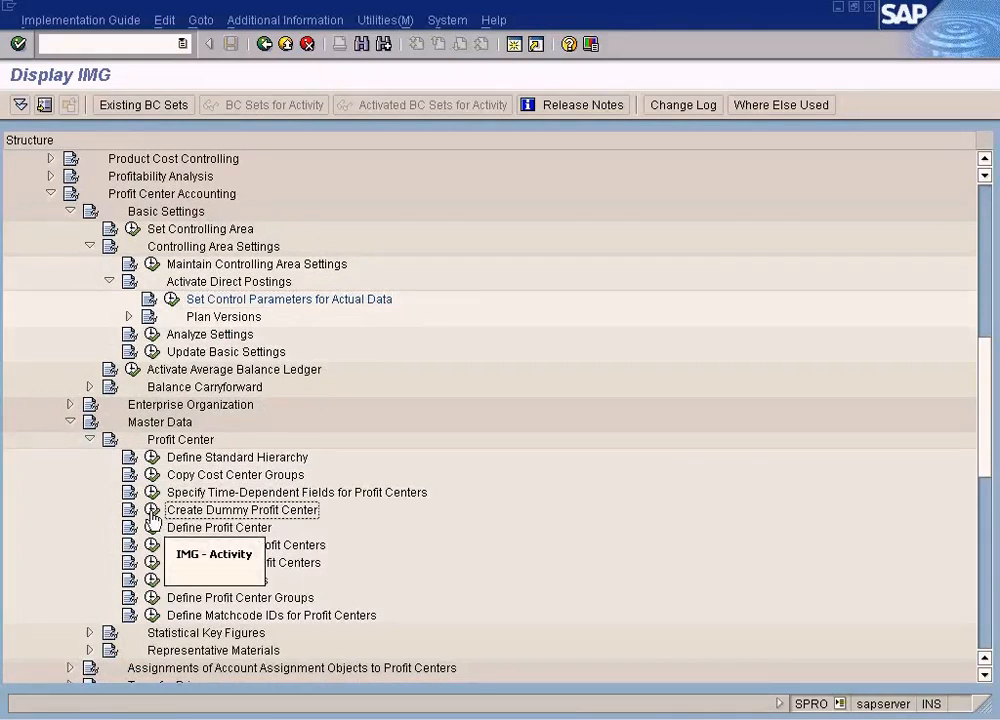
{"action": "left_click", "coordinate": [70, 211]}
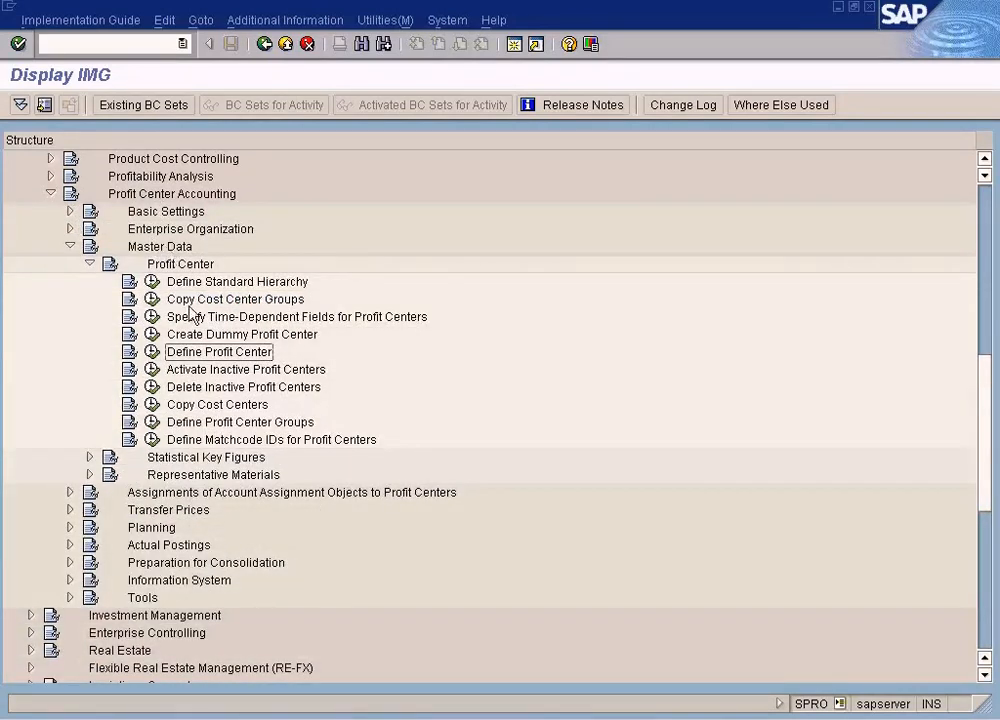
{"action": "left_click", "coordinate": [195, 334]}
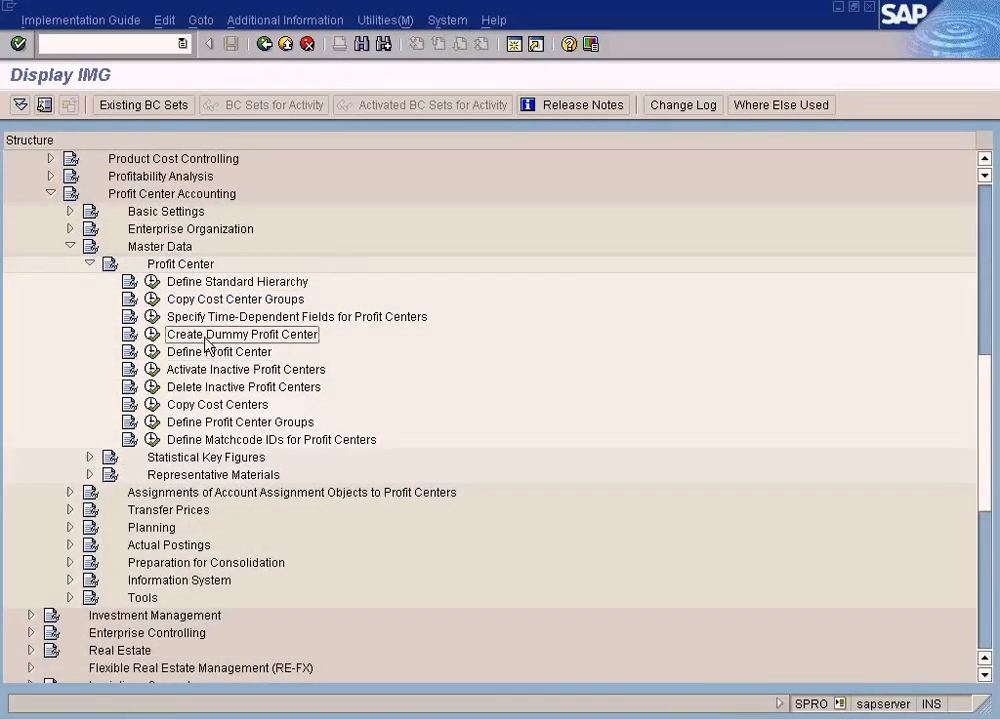
- Run the EC-PCA: Create Dummy Profit Center activity and open the basic data for a dummy profit center with ID DUMMY
{"action": "left_click", "coordinate": [152, 334]}
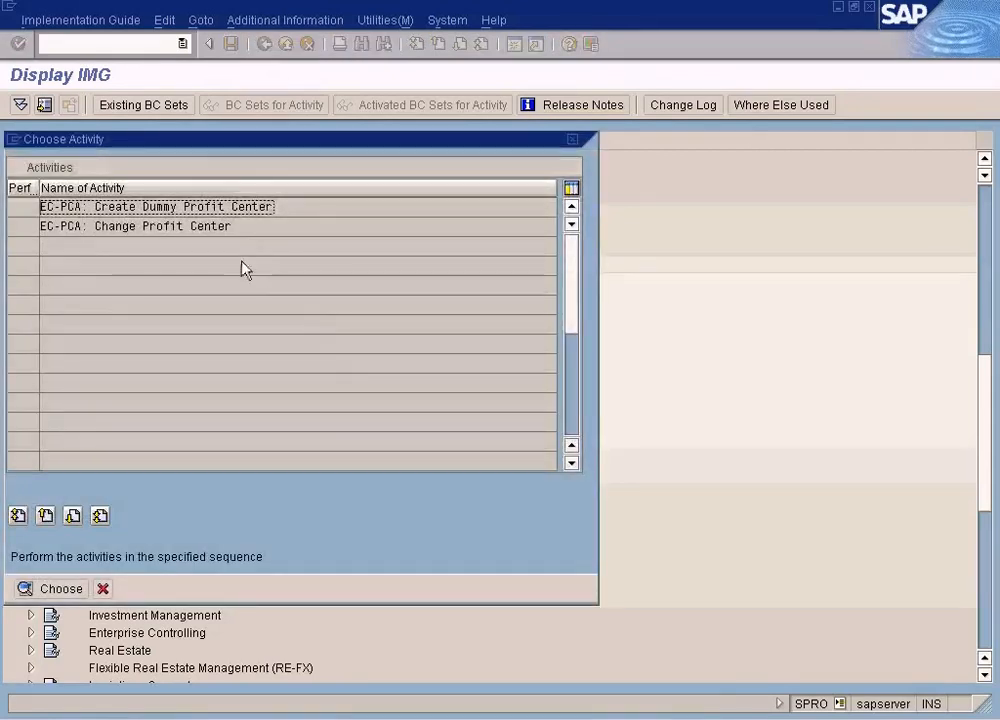
{"action": "double_click", "coordinate": [245, 224]}
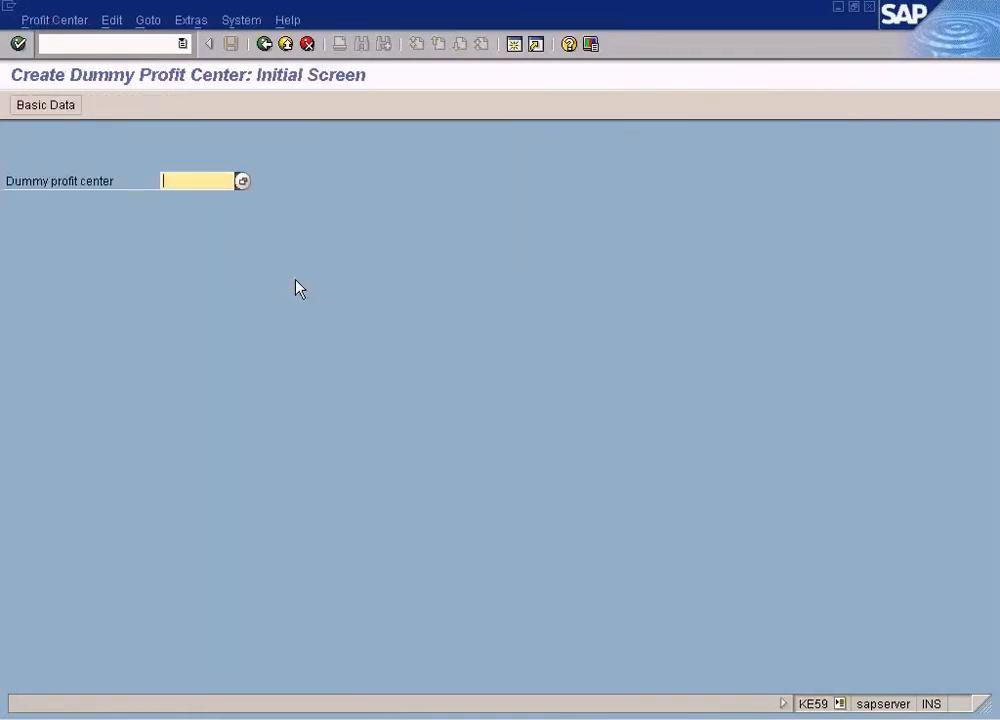
{"action": "type", "text": "DUMMY"}
{"action": "key", "text": "Return"}
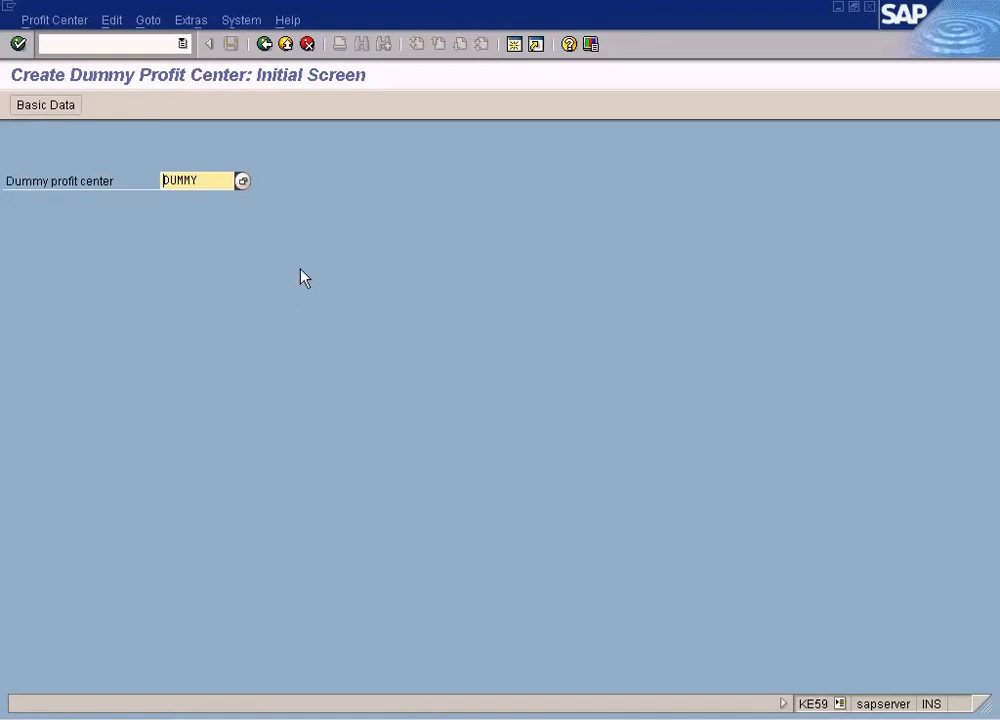
{"action": "left_click", "coordinate": [62, 105]}
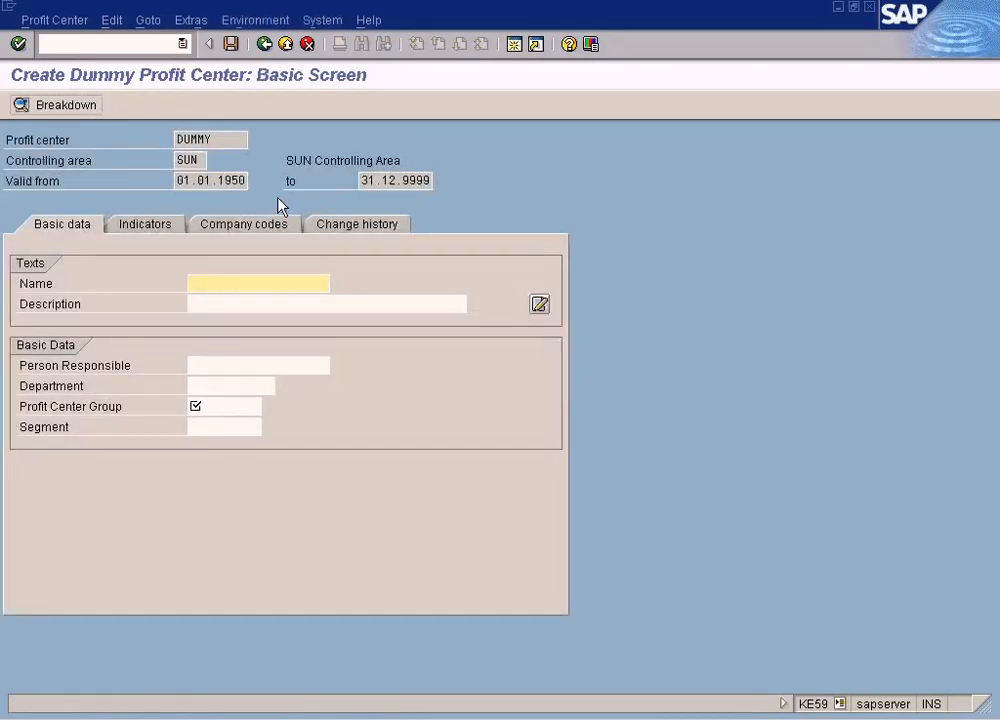
- Save the dummy profit center with name and description Dummy and profit center group VEHICLES, and close the activity selection
{"action": "type", "text": "Dummy"}
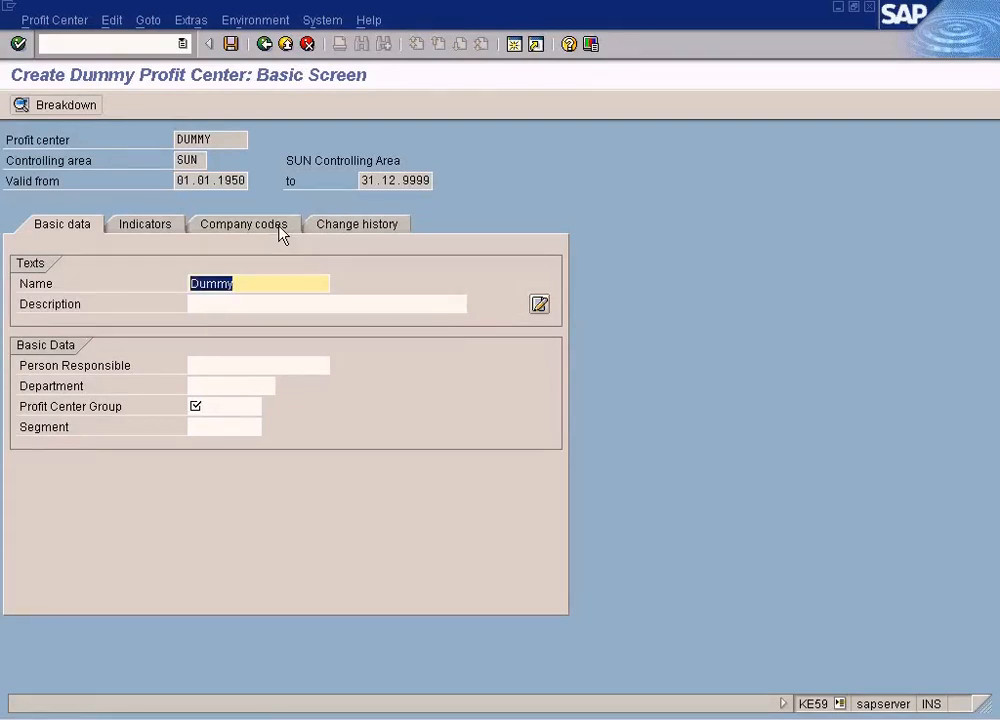
{"action": "key", "text": "Tab"}
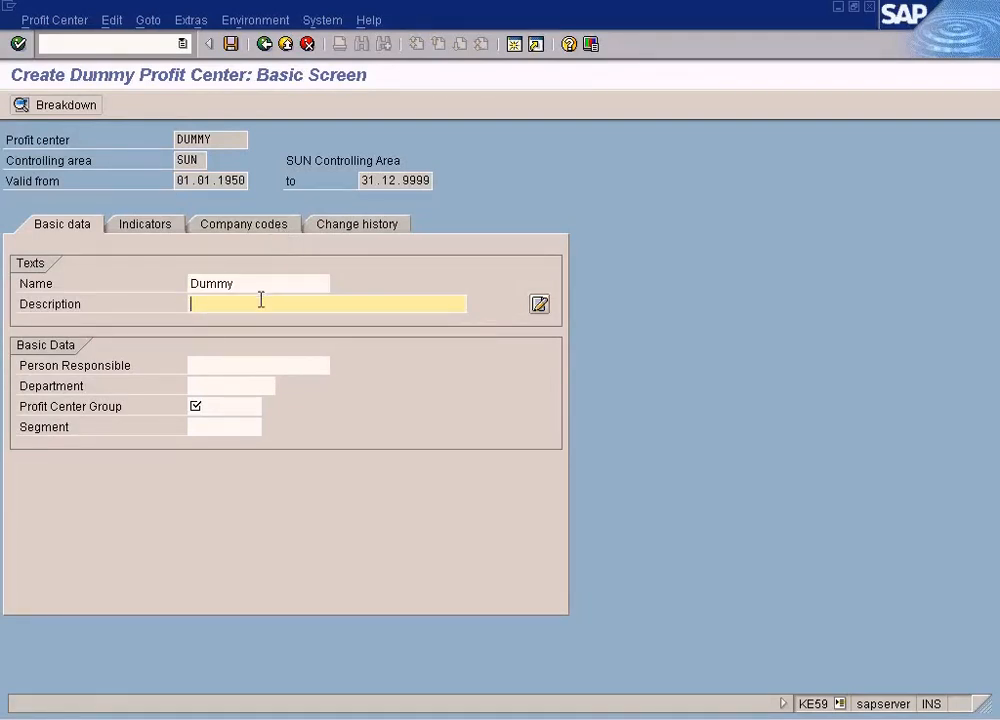
{"action": "left_click", "coordinate": [185, 283]}
{"action": "left_click", "coordinate": [257, 302]}
{"action": "type", "text": "Dummy"}
{"action": "left_click", "coordinate": [240, 404]}
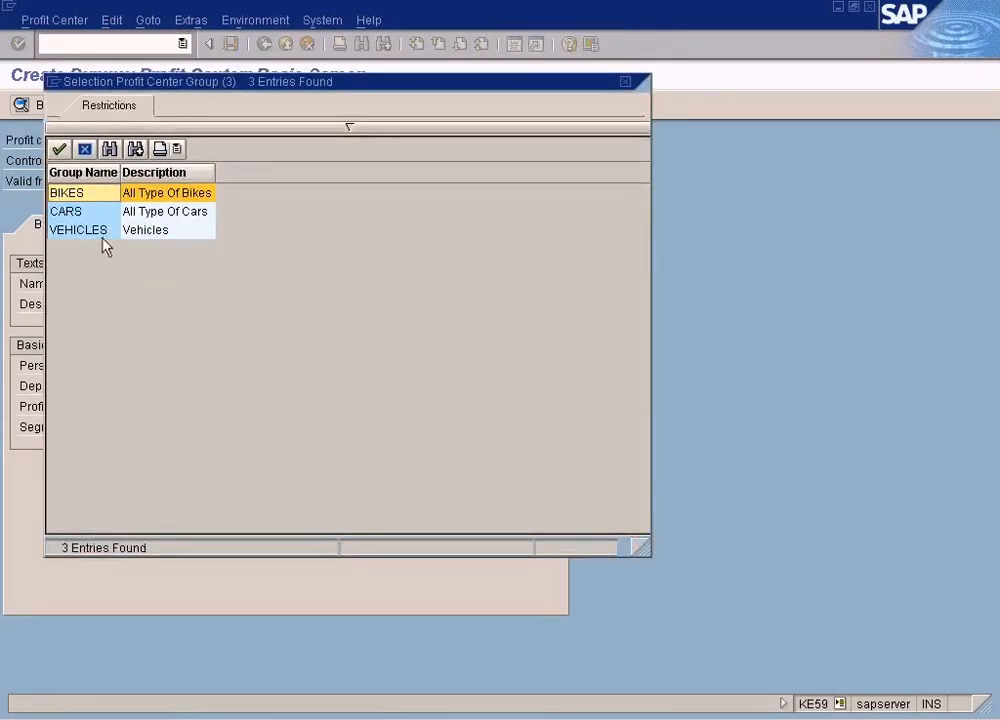
{"action": "double_click", "coordinate": [103, 239]}
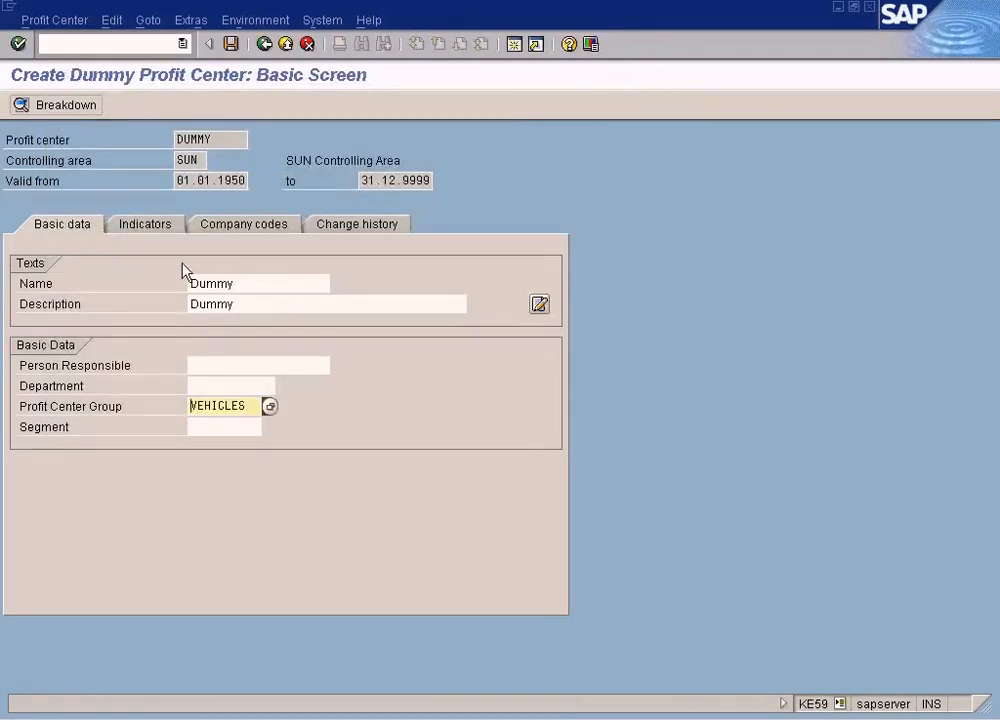
{"action": "left_click", "coordinate": [250, 232]}
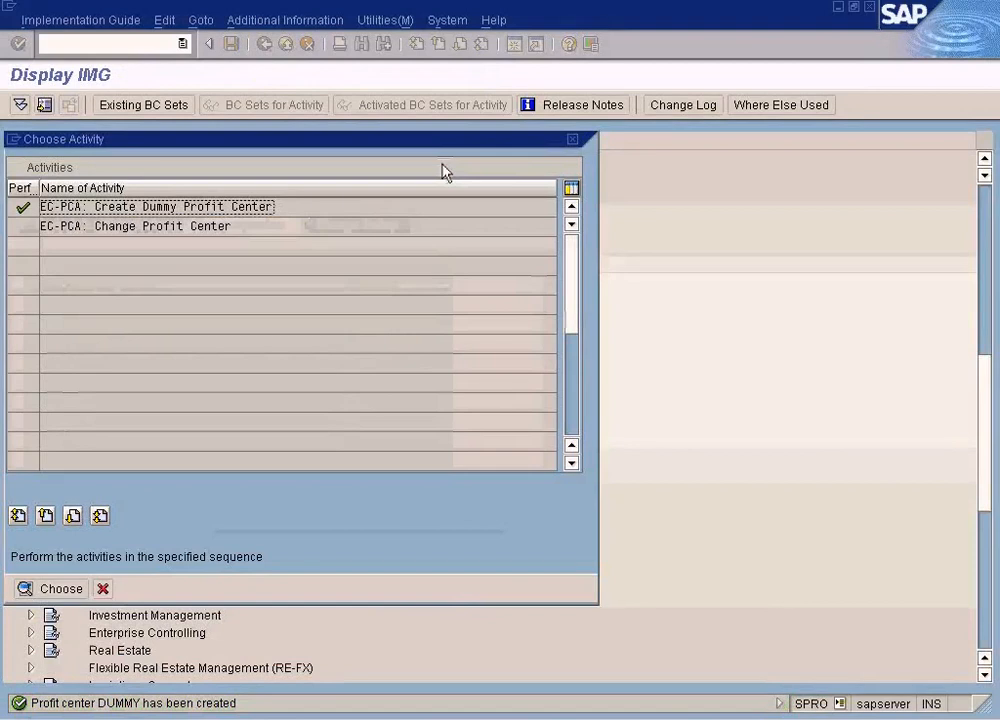
{"action": "left_click", "coordinate": [102, 588]}
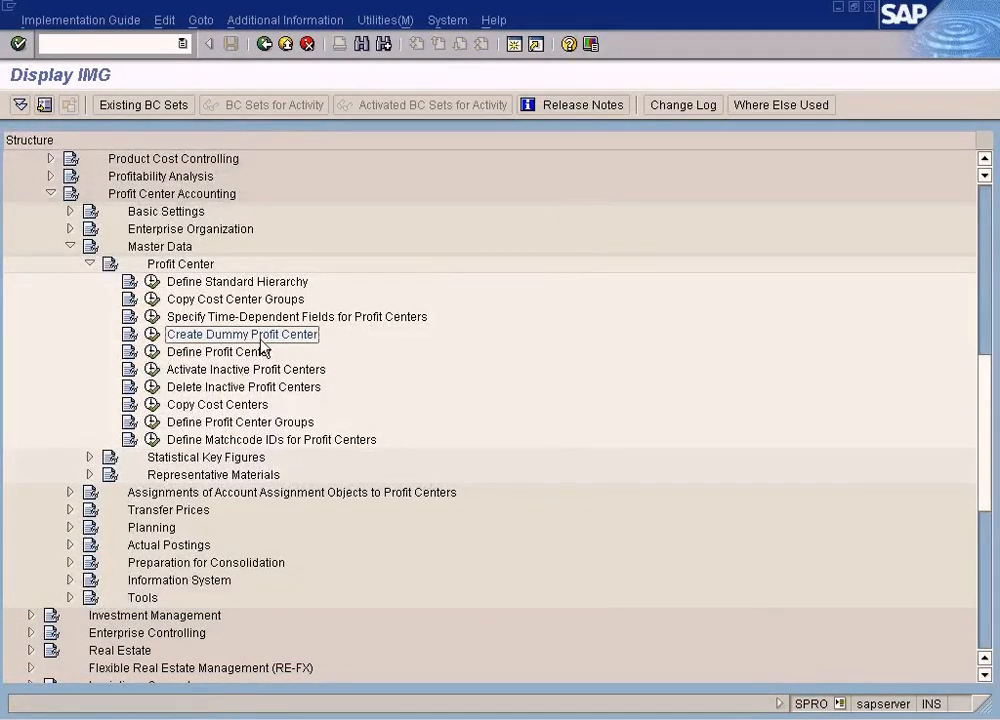
- Switch to the displayed accounting document, check the profit center on the Sales Of Cars line, and return to the Implementation Guide
{"action": "left_click", "coordinate": [358, 718]}
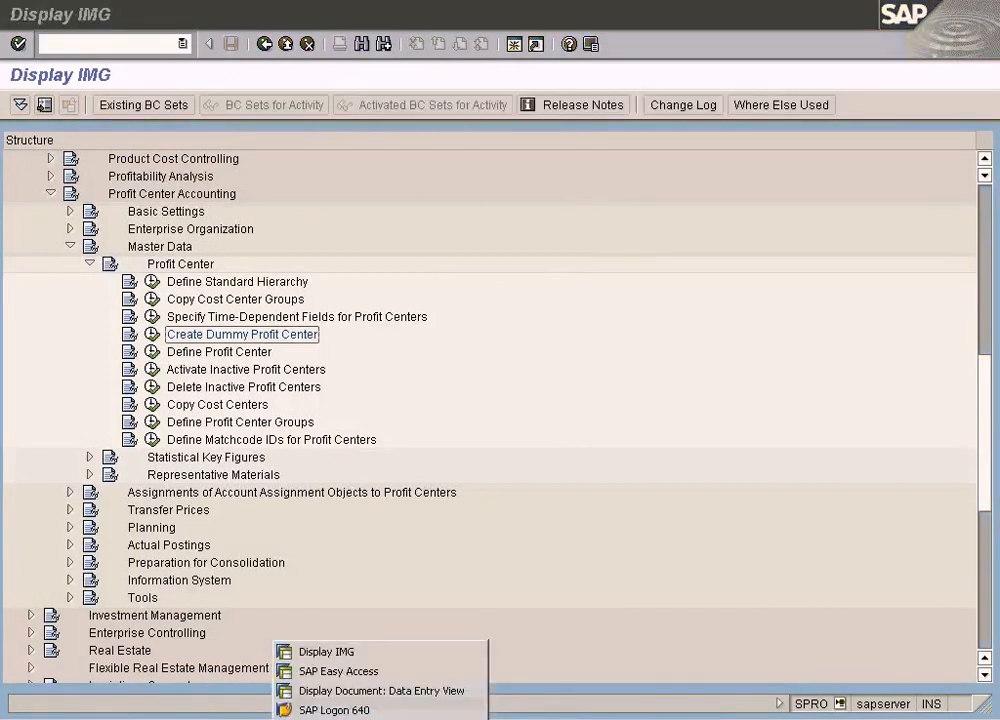
{"action": "left_click", "coordinate": [362, 693]}
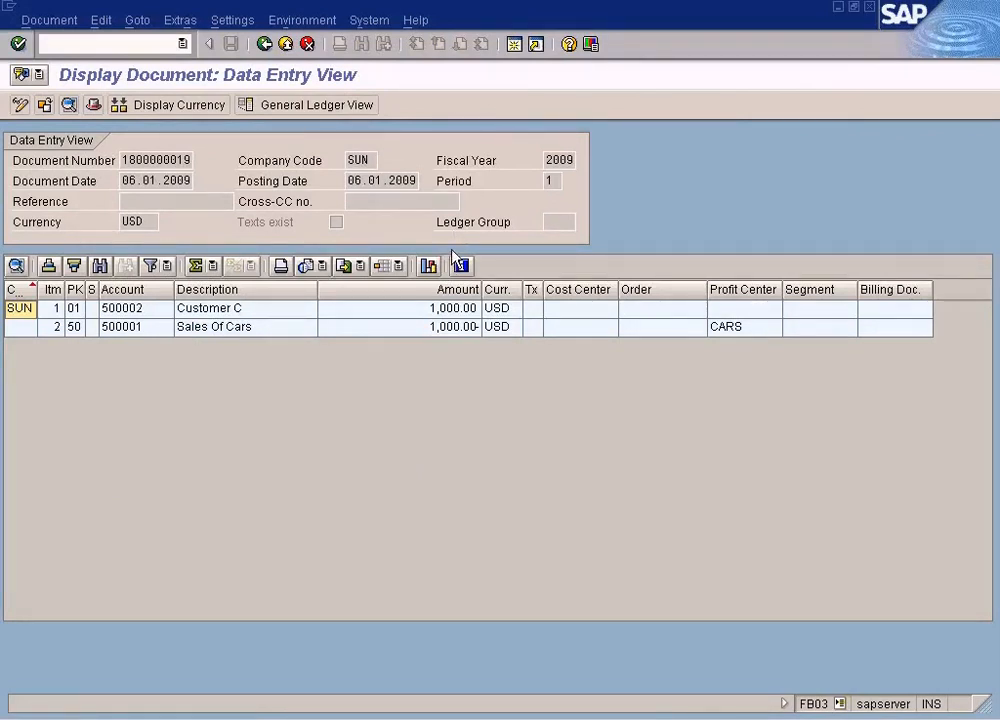
{"action": "left_click", "coordinate": [735, 335]}
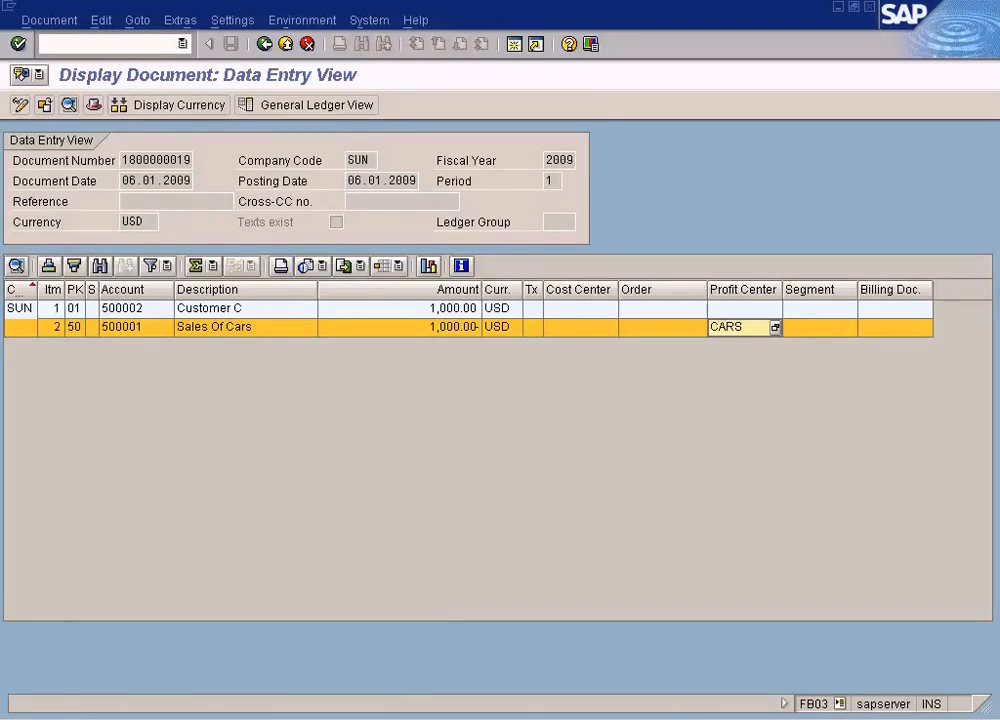
{"action": "left_click", "coordinate": [363, 716]}
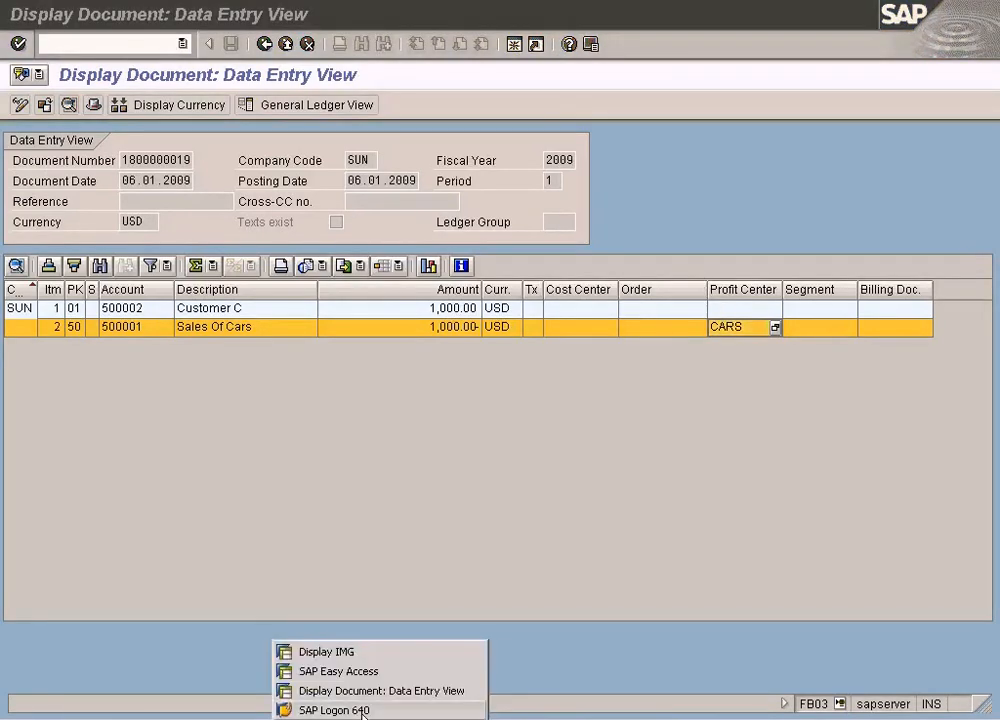
{"action": "left_click", "coordinate": [364, 652]}
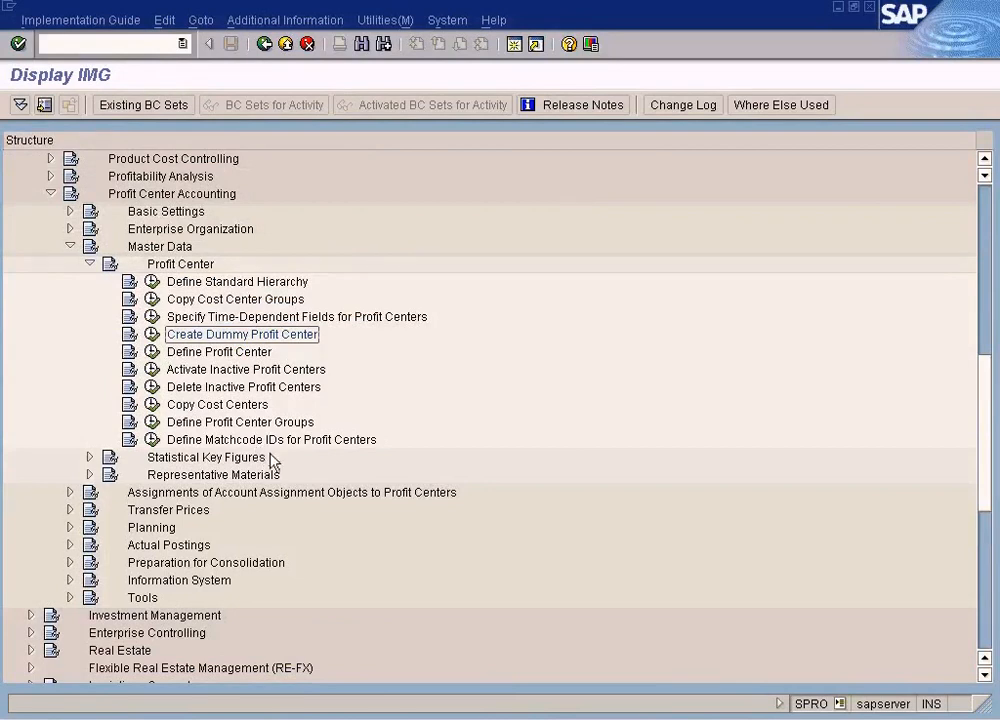
- Collapse Master Data, expand Basic Settings, and open Set Control Parameters for Actual Data
{"action": "left_click", "coordinate": [70, 247]}
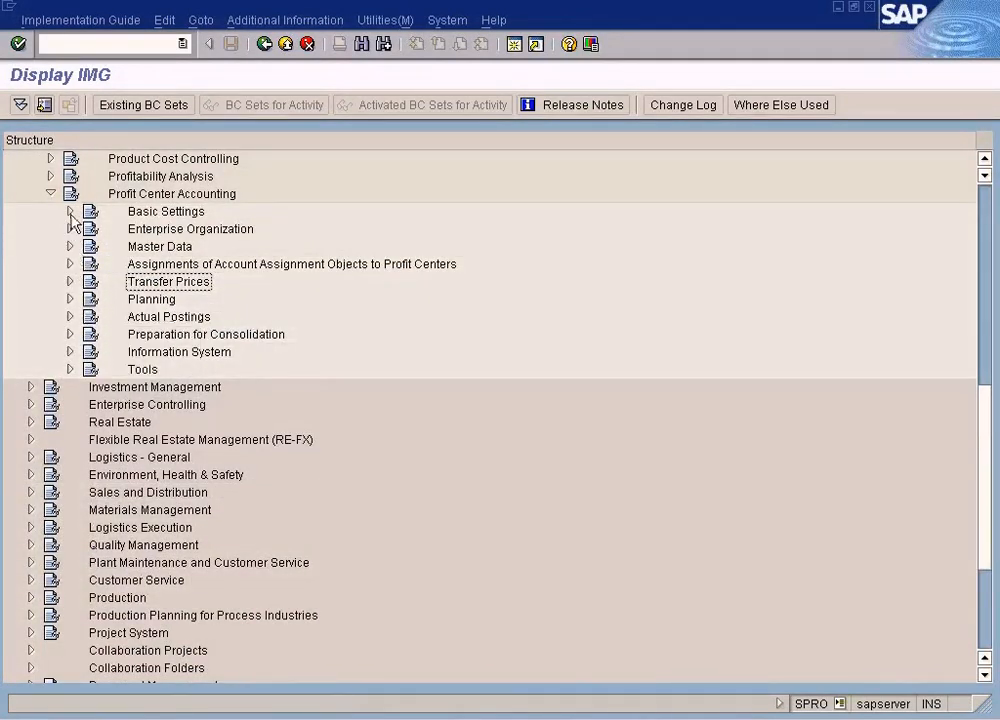
{"action": "left_click", "coordinate": [70, 211]}
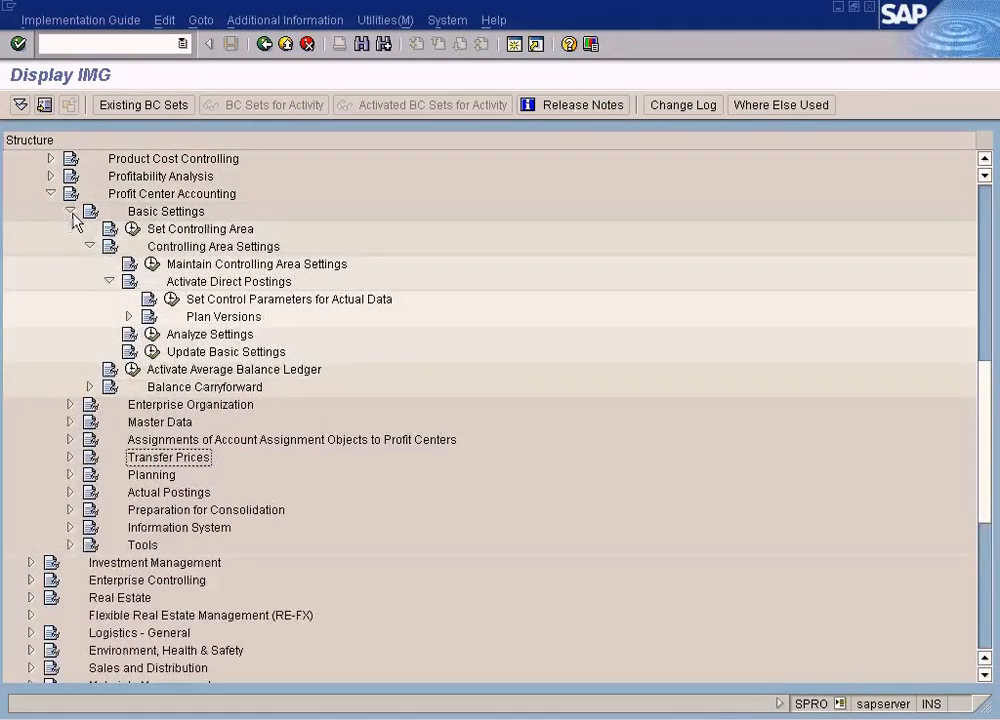
{"action": "left_click", "coordinate": [259, 302]}
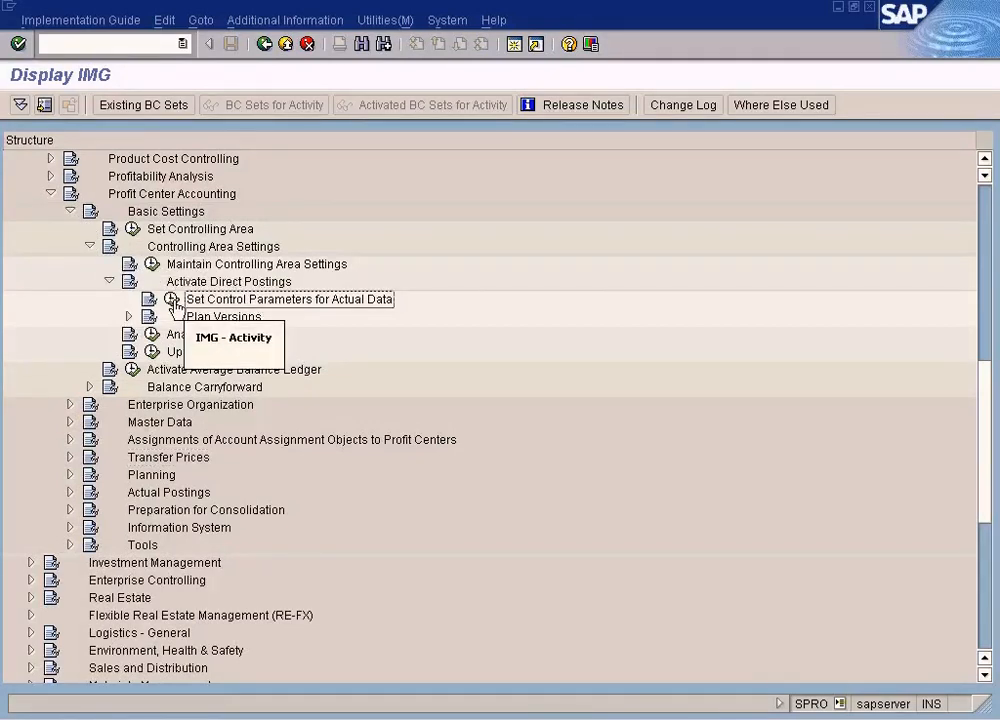
{"action": "left_click", "coordinate": [172, 300]}
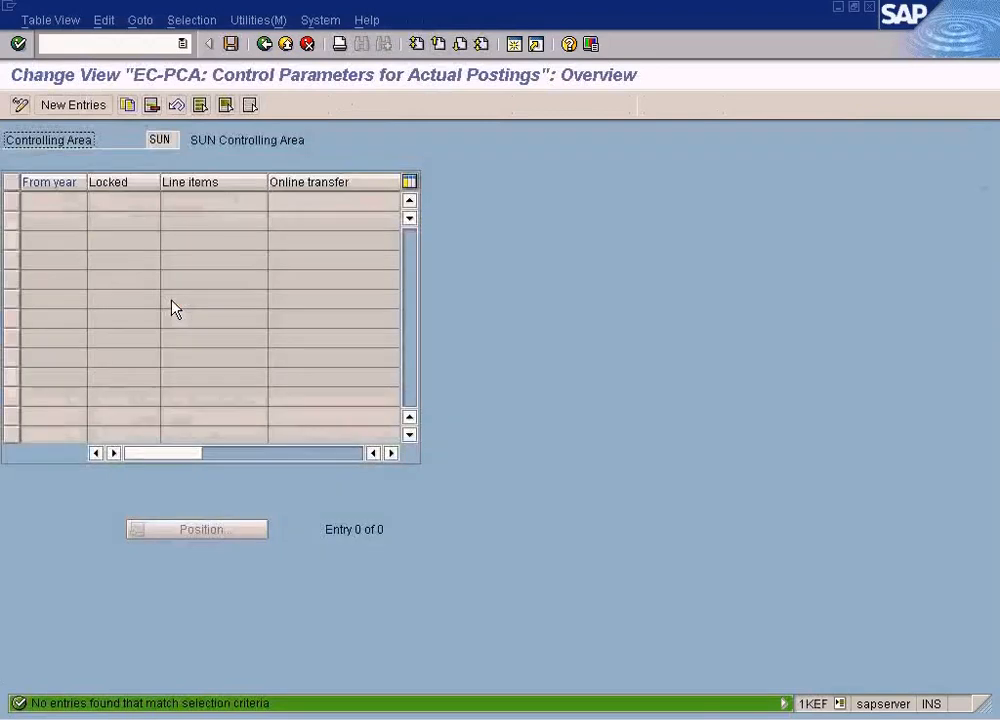
- Add and save a control-parameter entry from year 2009 with Line items and Online transfer enabled, and return to the Implementation Guide
{"action": "left_click", "coordinate": [75, 105]}
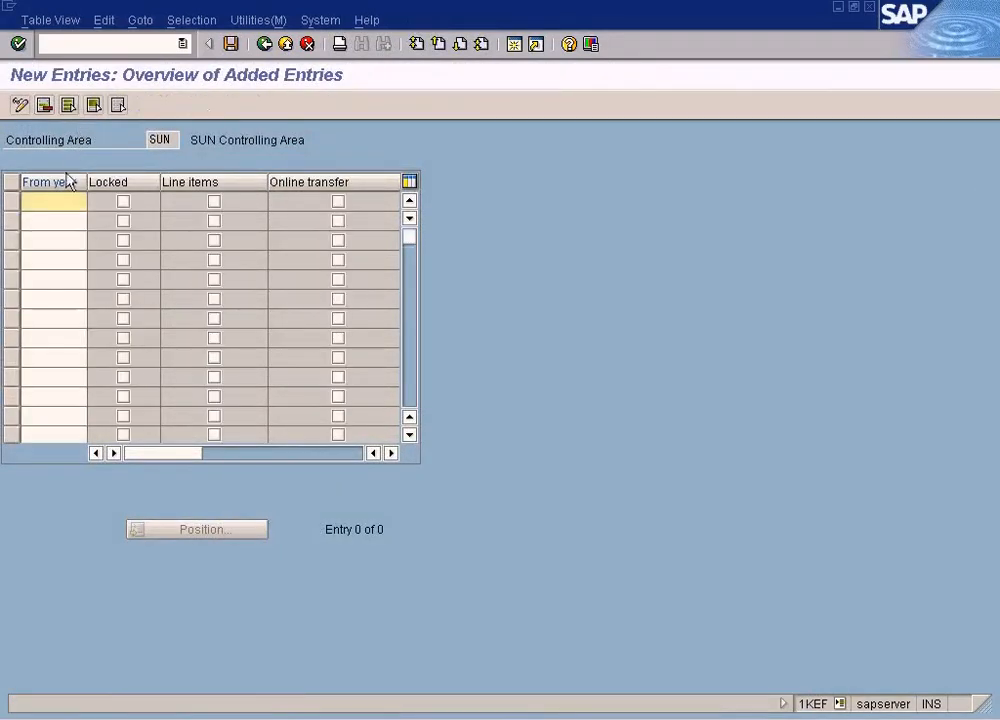
{"action": "type", "text": "2009"}
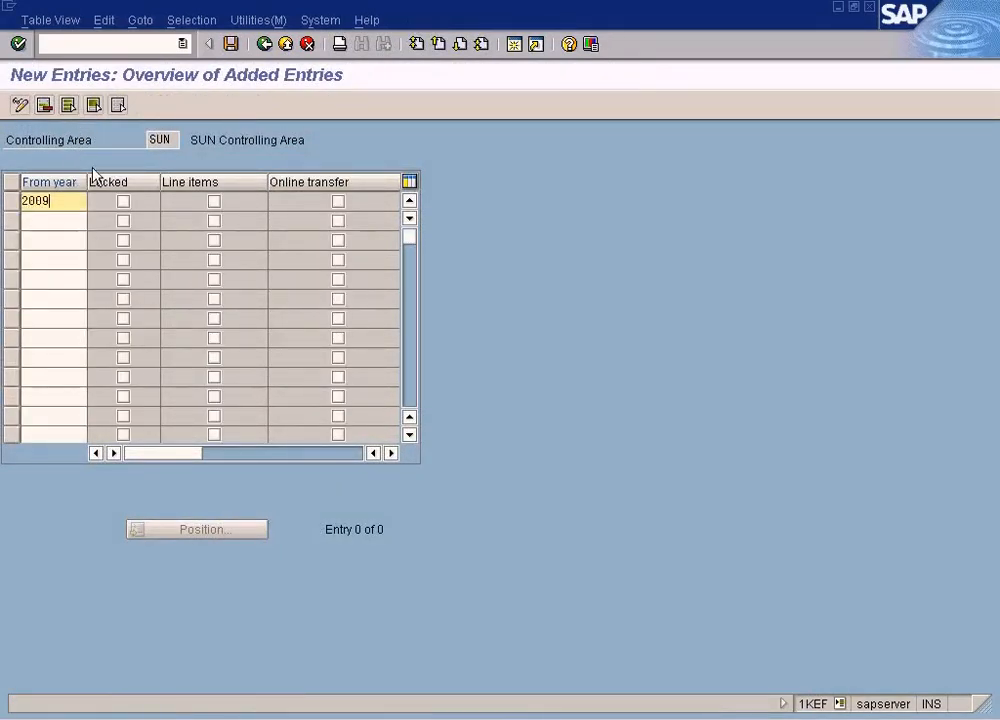
{"action": "key", "text": "Tab"}
{"action": "left_click", "coordinate": [214, 203]}
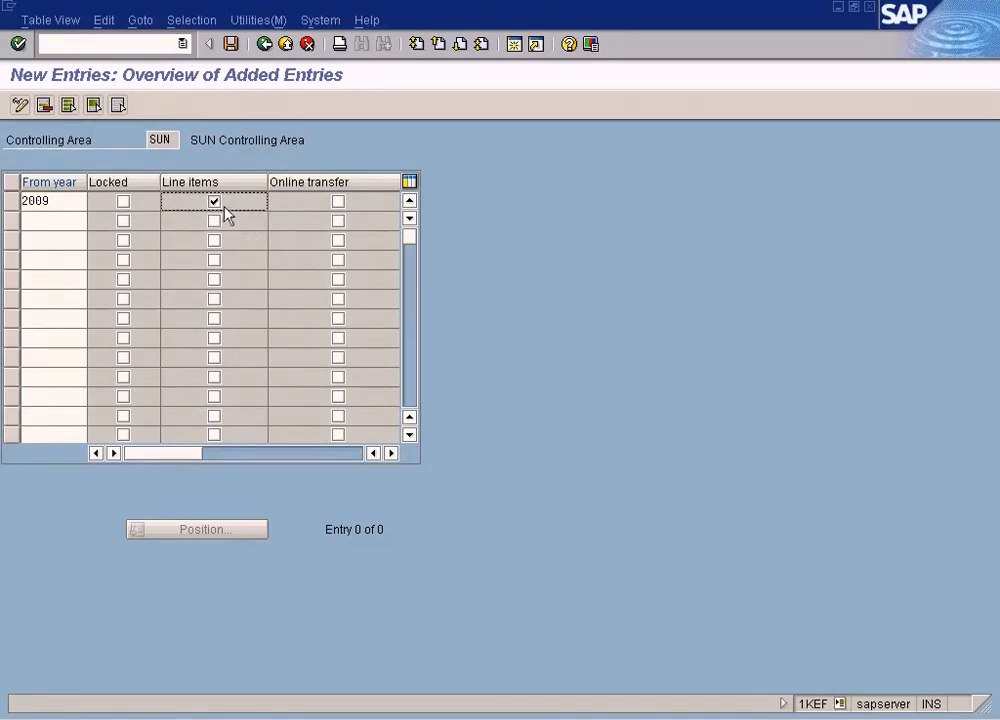
{"action": "left_click", "coordinate": [337, 204]}
{"action": "left_click", "coordinate": [337, 204]}
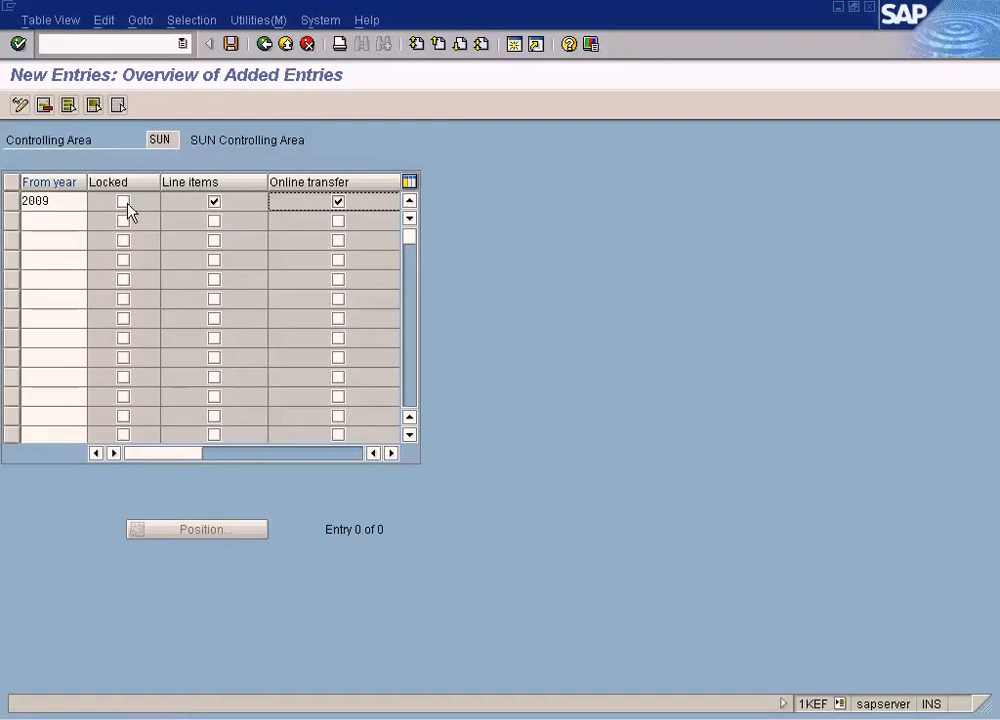
{"action": "left_click", "coordinate": [231, 45]}
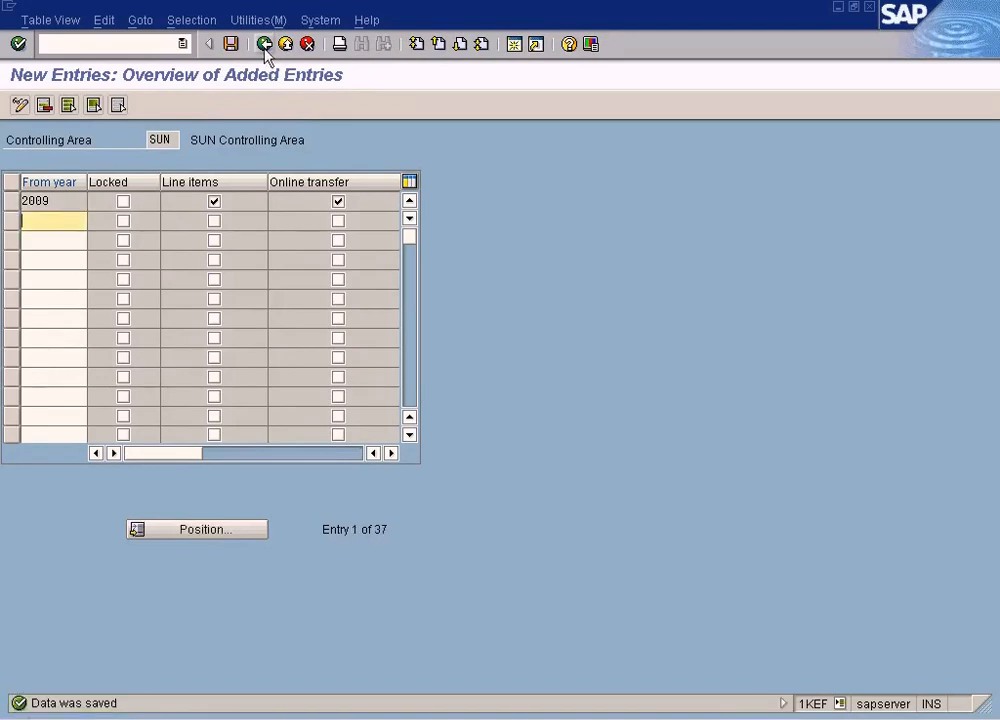
{"action": "left_click", "coordinate": [265, 45]}
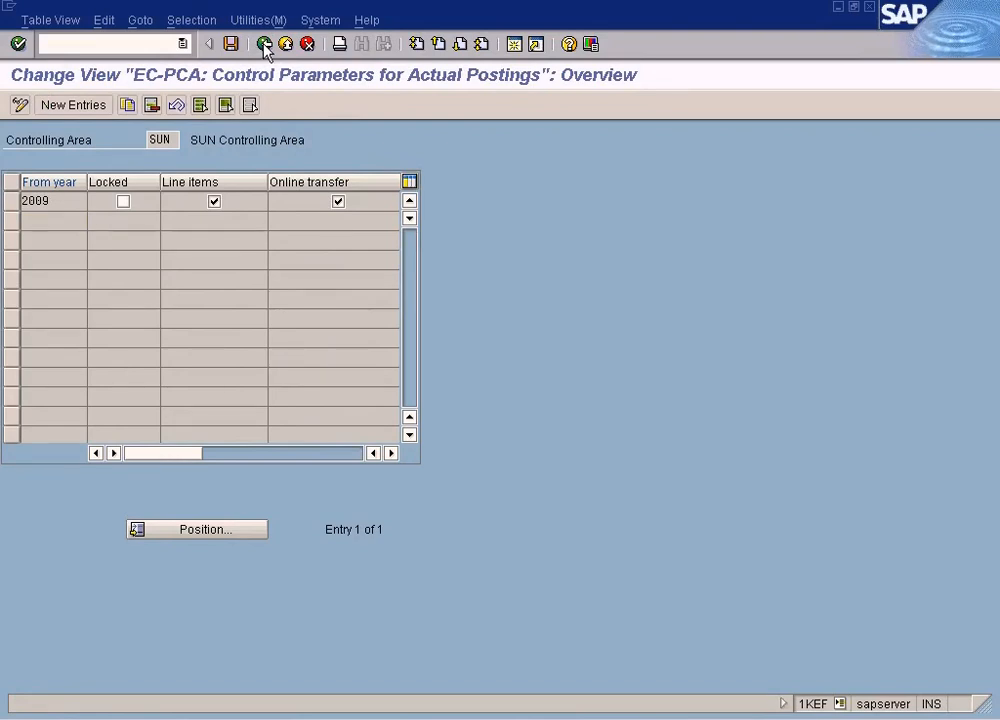
{"action": "left_click", "coordinate": [264, 44]}
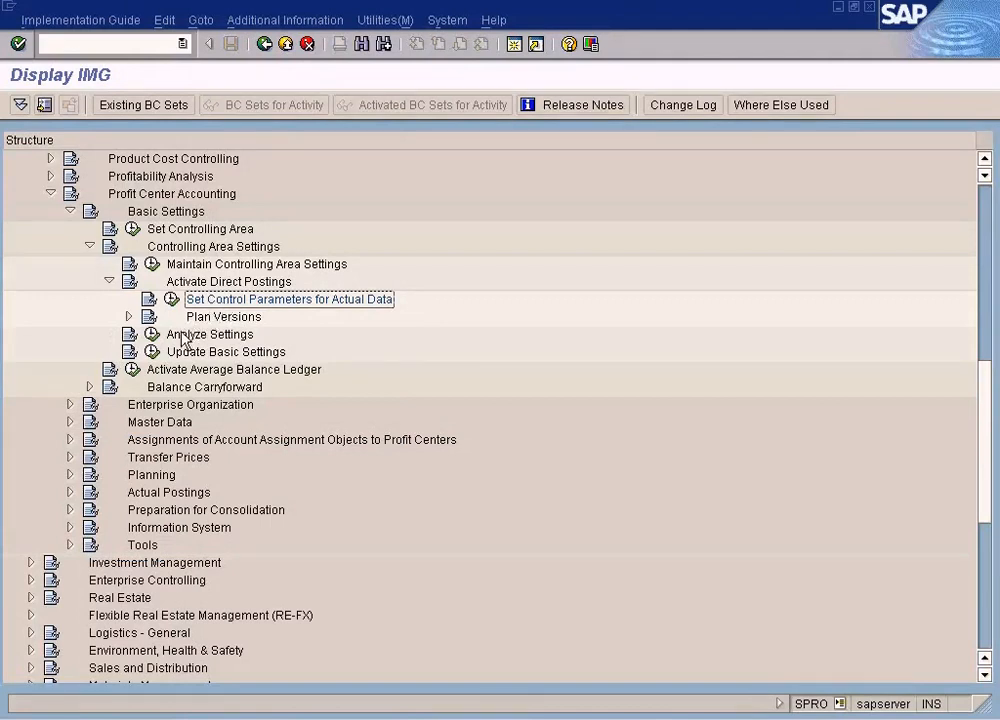
- Switch to the displayed accounting document, copy its document number, and start Post with reference from the customer invoice entry screen
{"action": "left_click", "coordinate": [357, 716]}
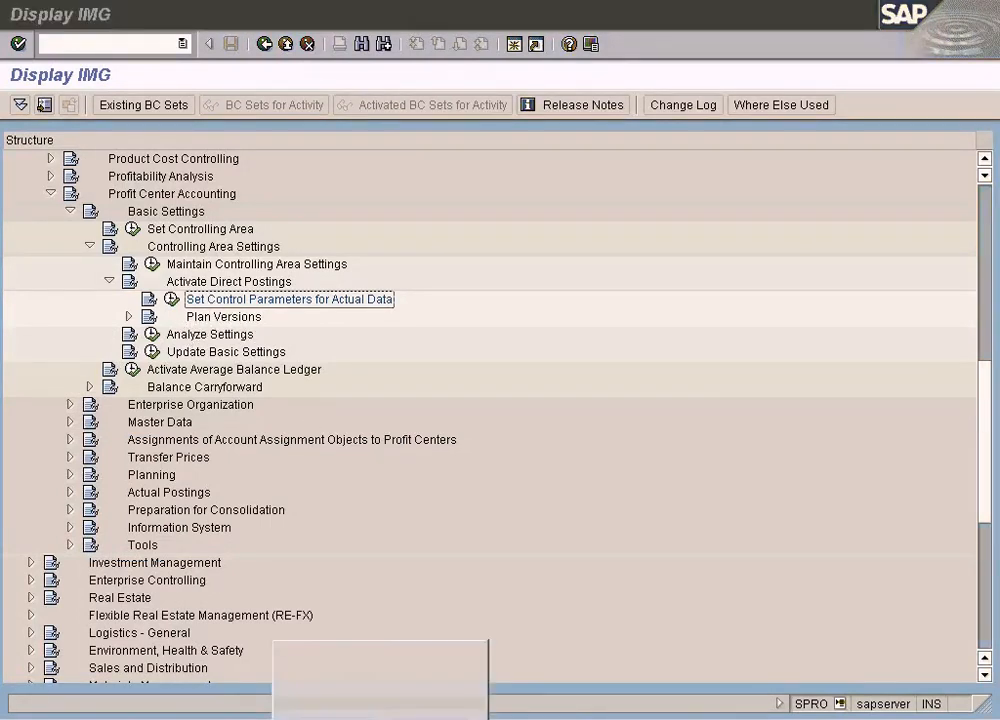
{"action": "left_click", "coordinate": [357, 690]}
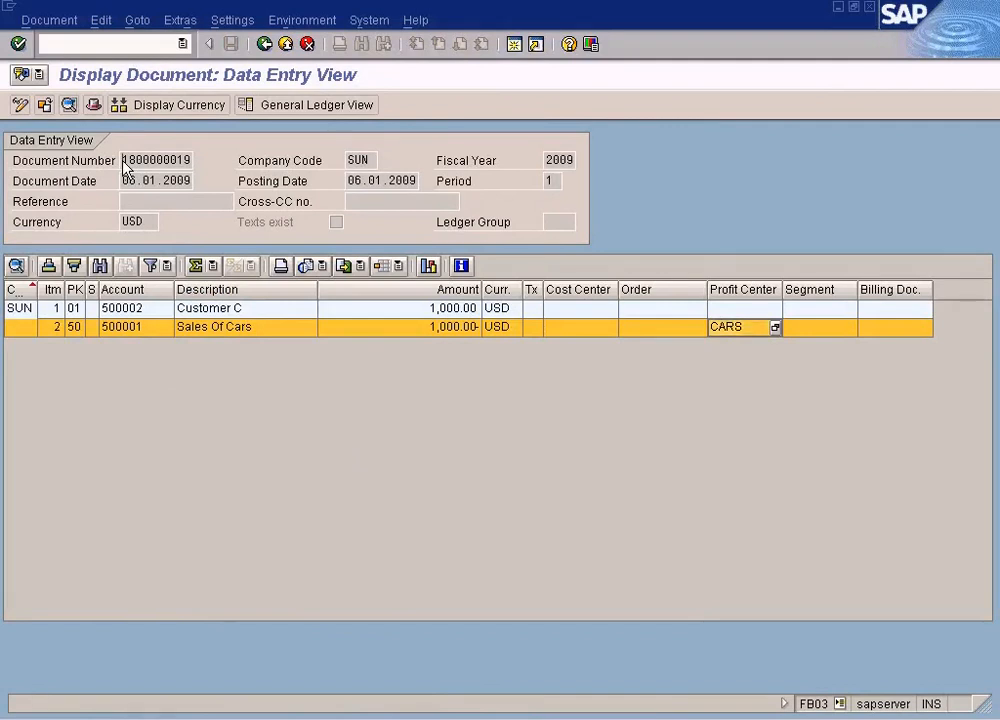
{"action": "left_click_drag", "start_coordinate": [124, 162], "coordinate": [234, 172]}
{"action": "key", "text": "ctrl+c"}
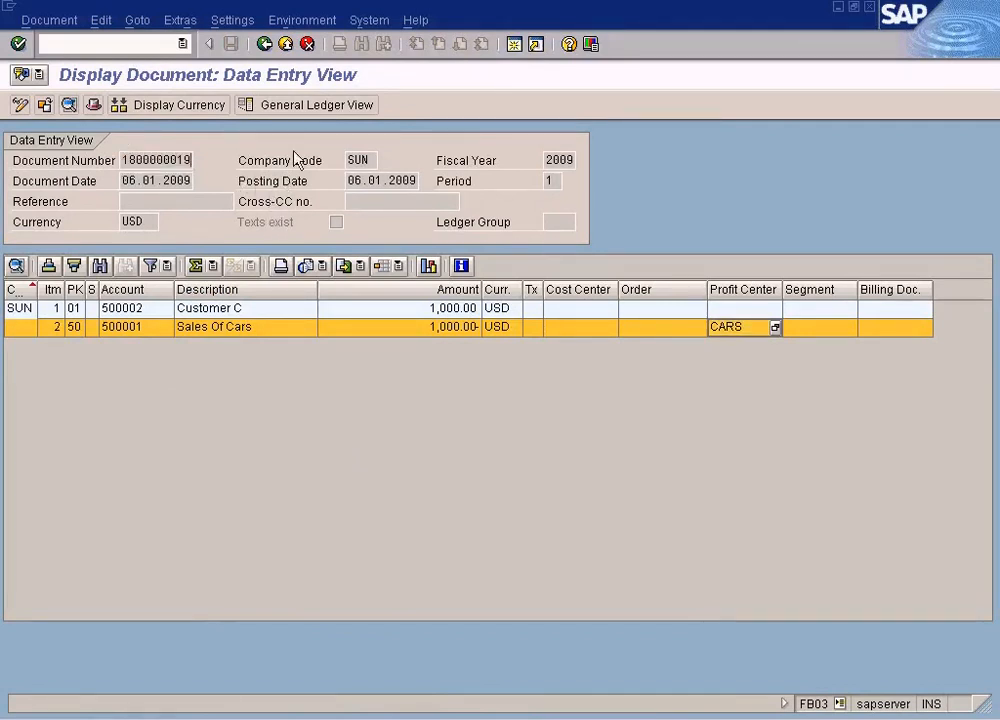
{"action": "left_click", "coordinate": [266, 44]}
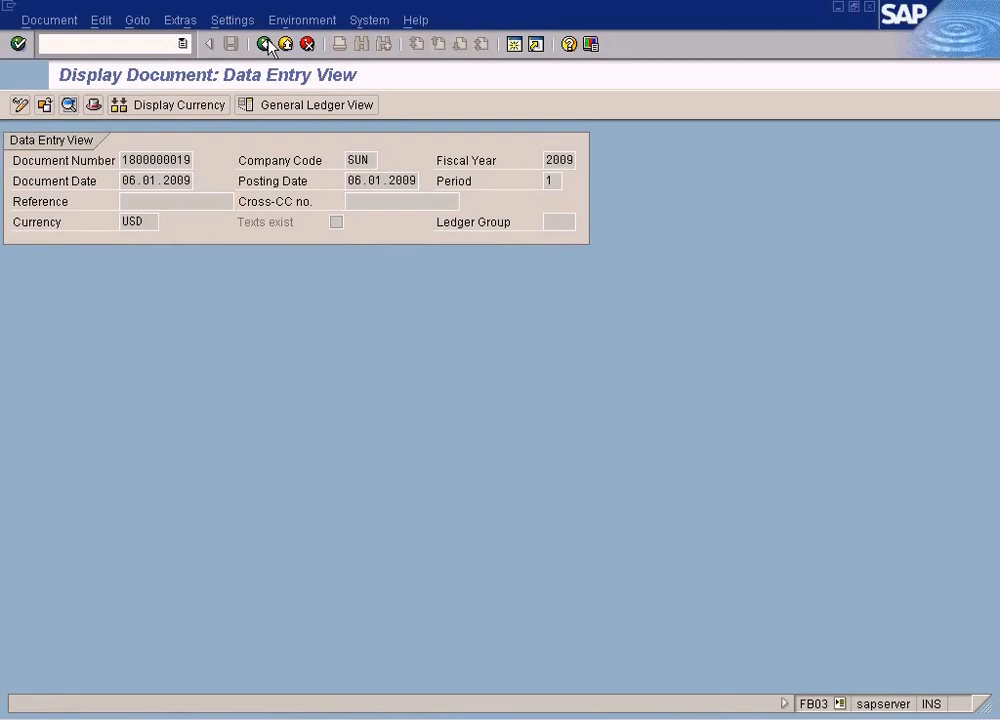
{"action": "left_click", "coordinate": [266, 44]}
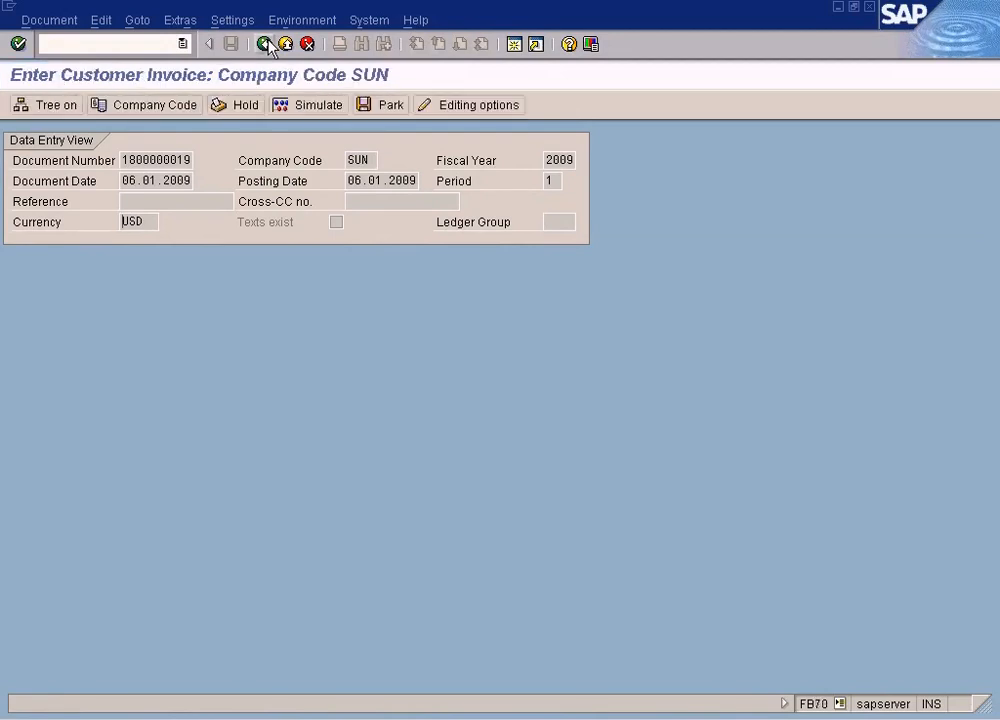
{"action": "left_click", "coordinate": [192, 22]}
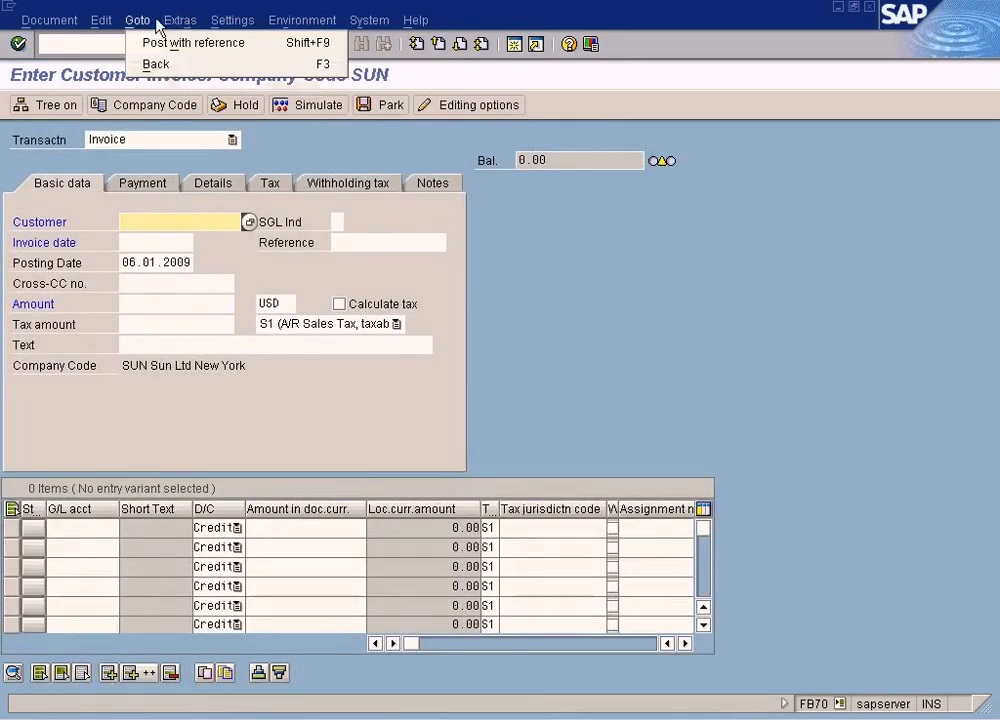
{"action": "left_click", "coordinate": [160, 43]}
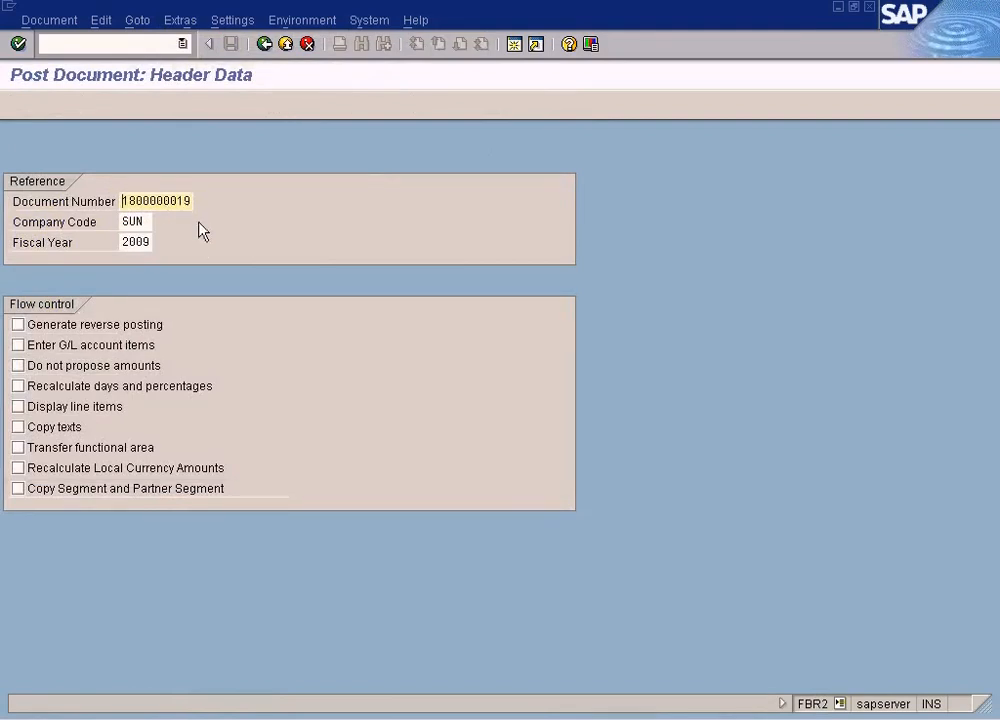
- Accept the reference and header data, check the profit center on the Sales Of Cars item, and post the new document
{"action": "key", "text": "Return"}
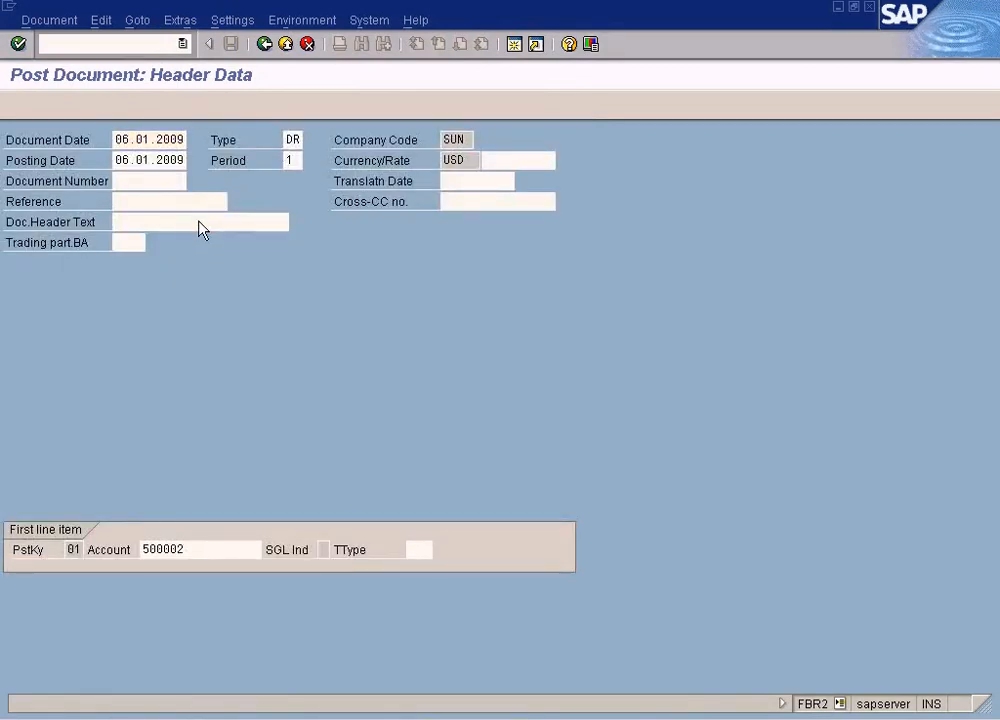
{"action": "key", "text": "Return"}
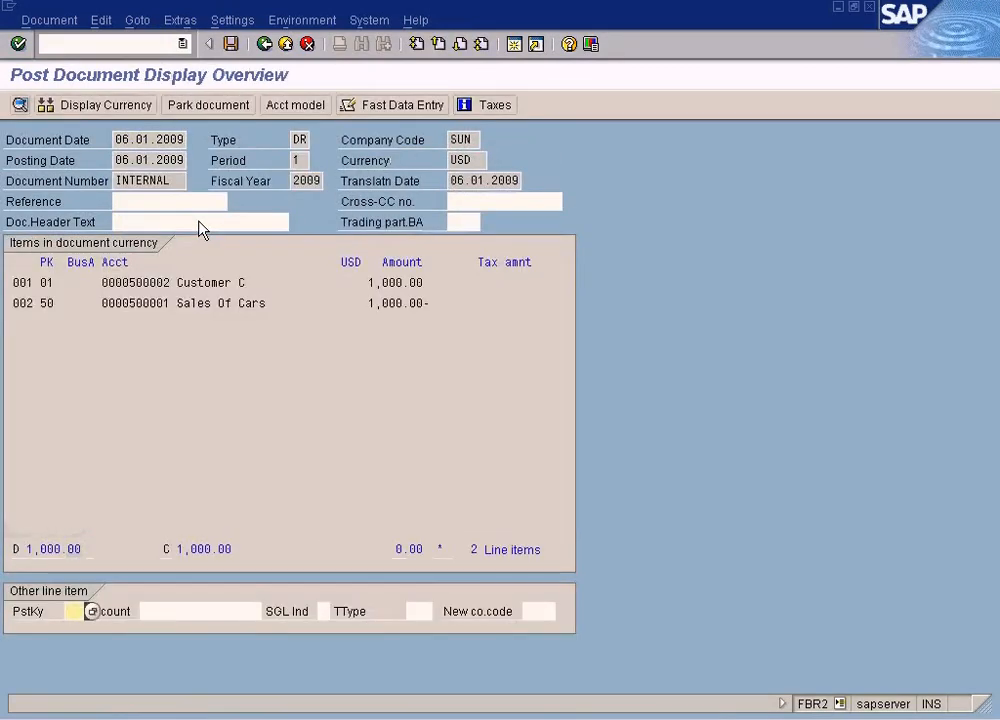
{"action": "double_click", "coordinate": [388, 318]}
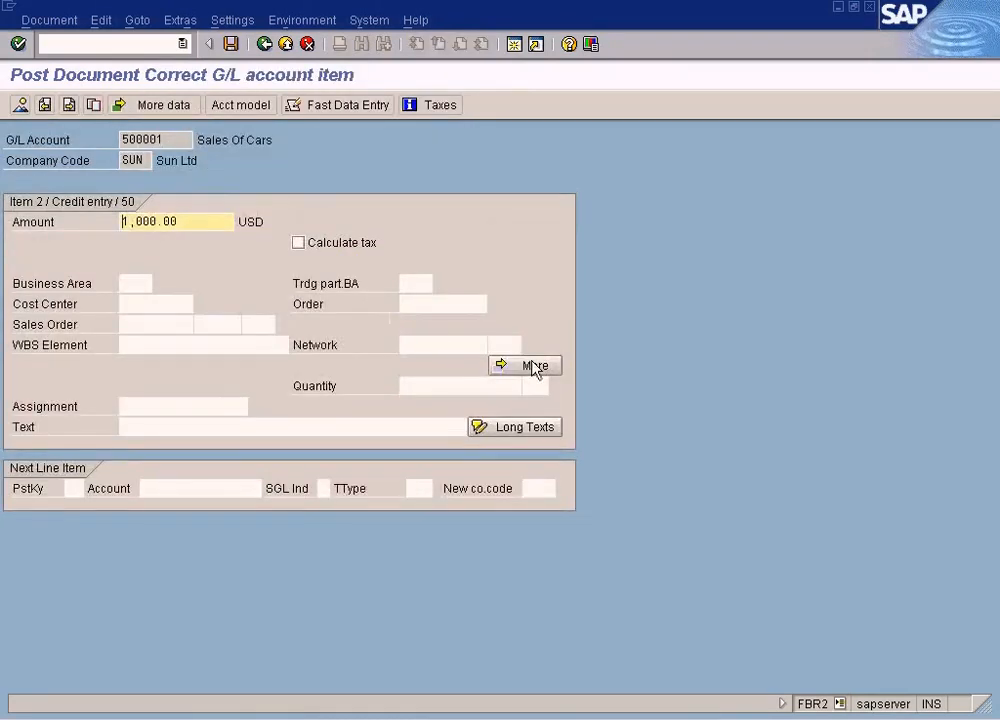
{"action": "left_click", "coordinate": [530, 365]}
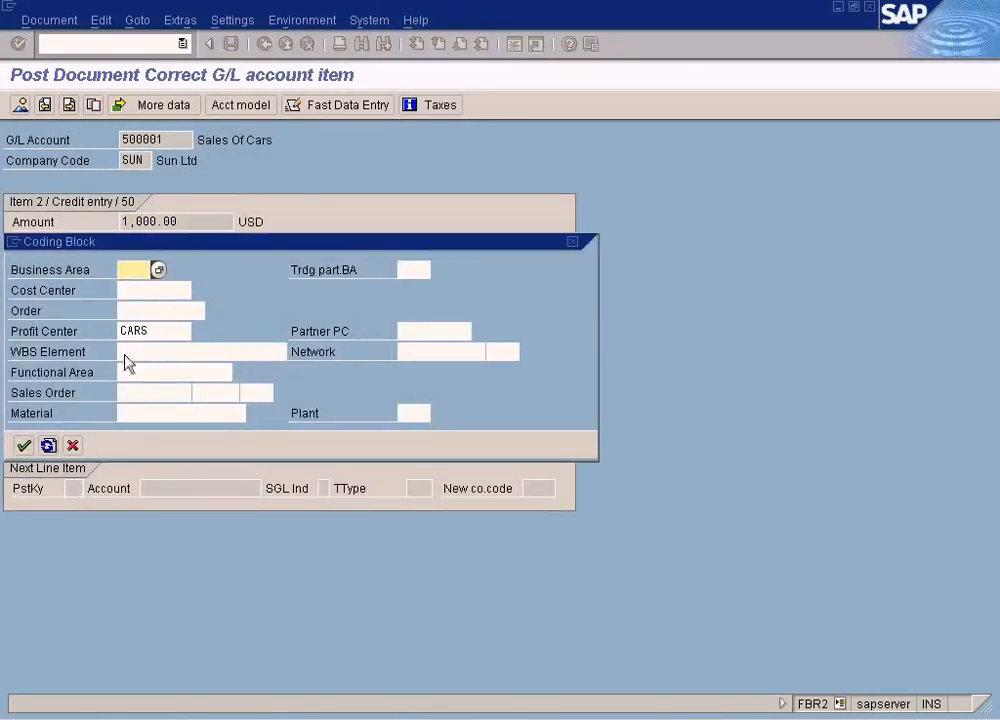
{"action": "left_click", "coordinate": [23, 445]}
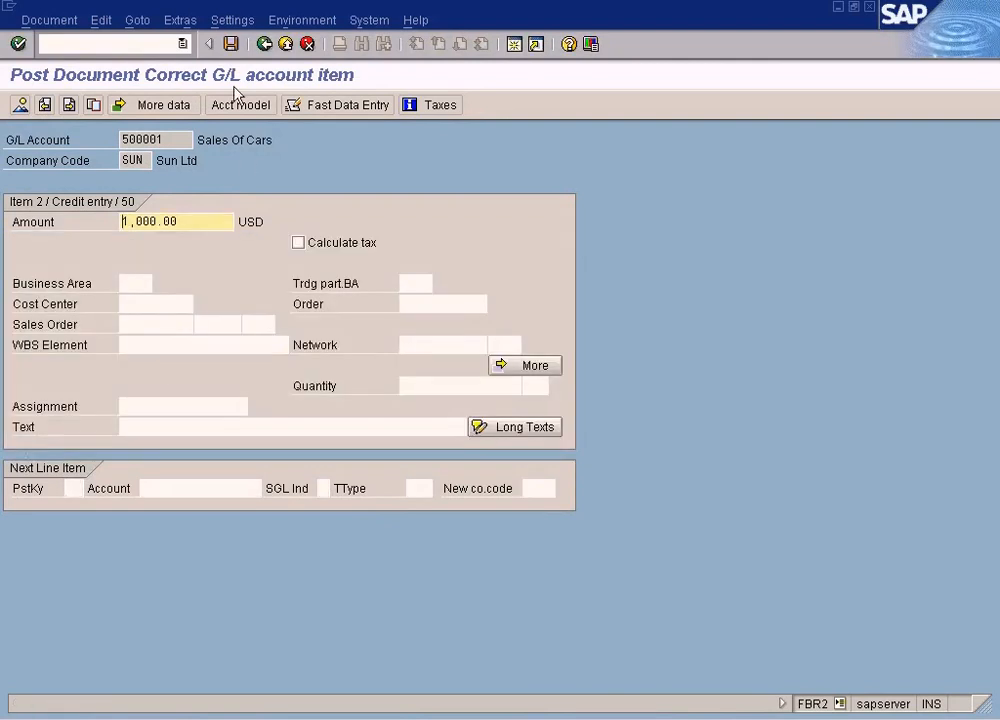
{"action": "left_click", "coordinate": [231, 45]}
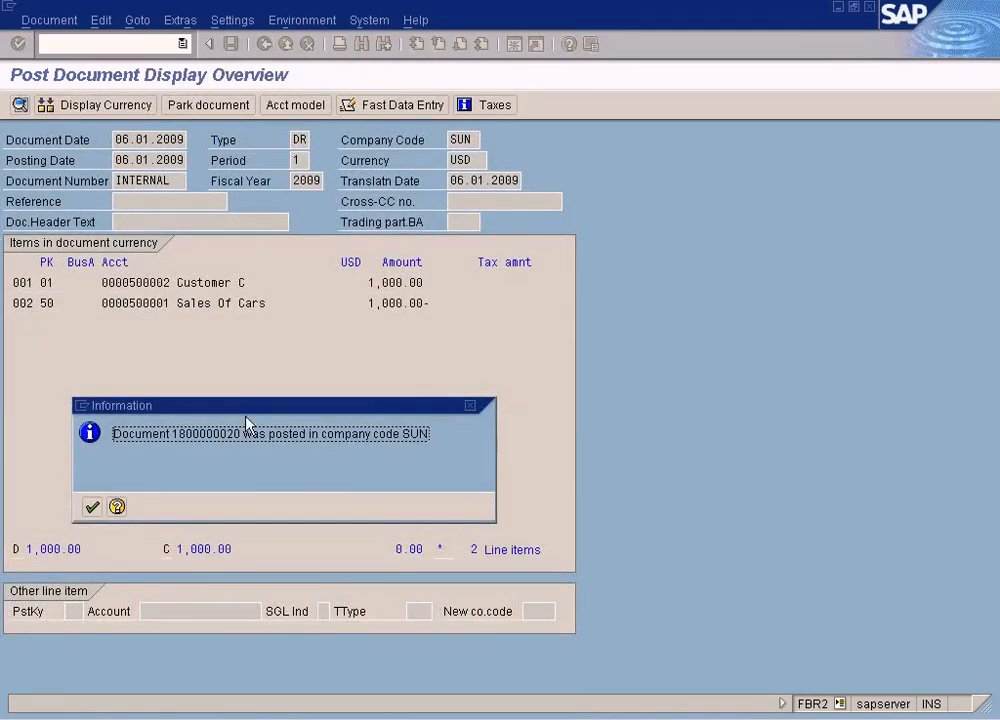
{"action": "left_click", "coordinate": [92, 507]}
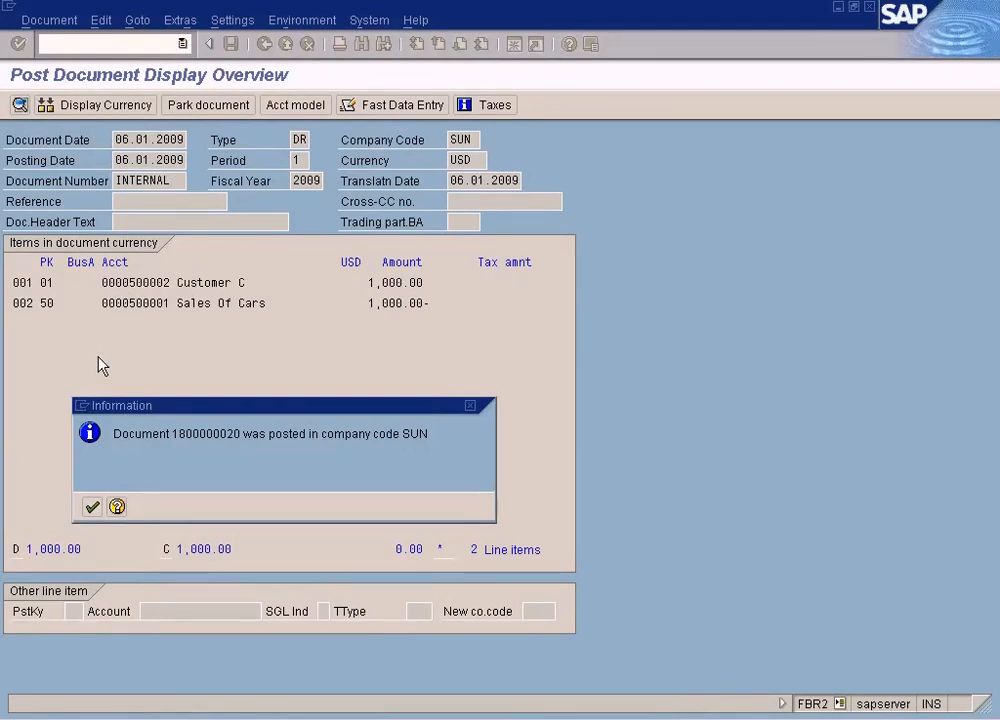
{"action": "key", "text": "Return"}
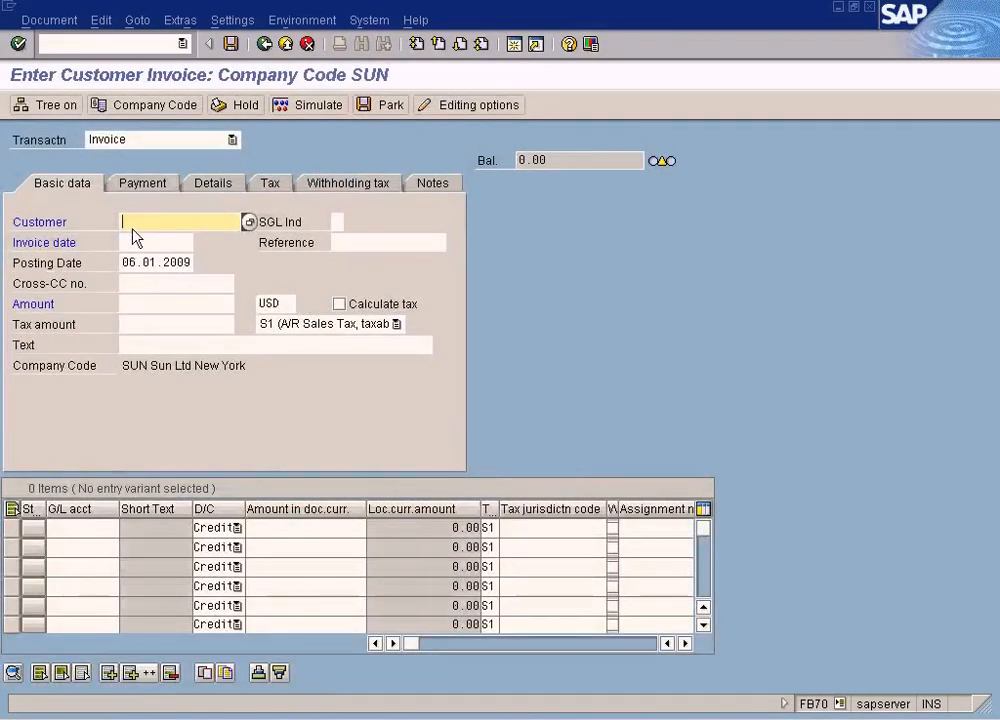
- Display the newly posted invoice document and open its list of related accounting documents
{"action": "left_click", "coordinate": [47, 20]}
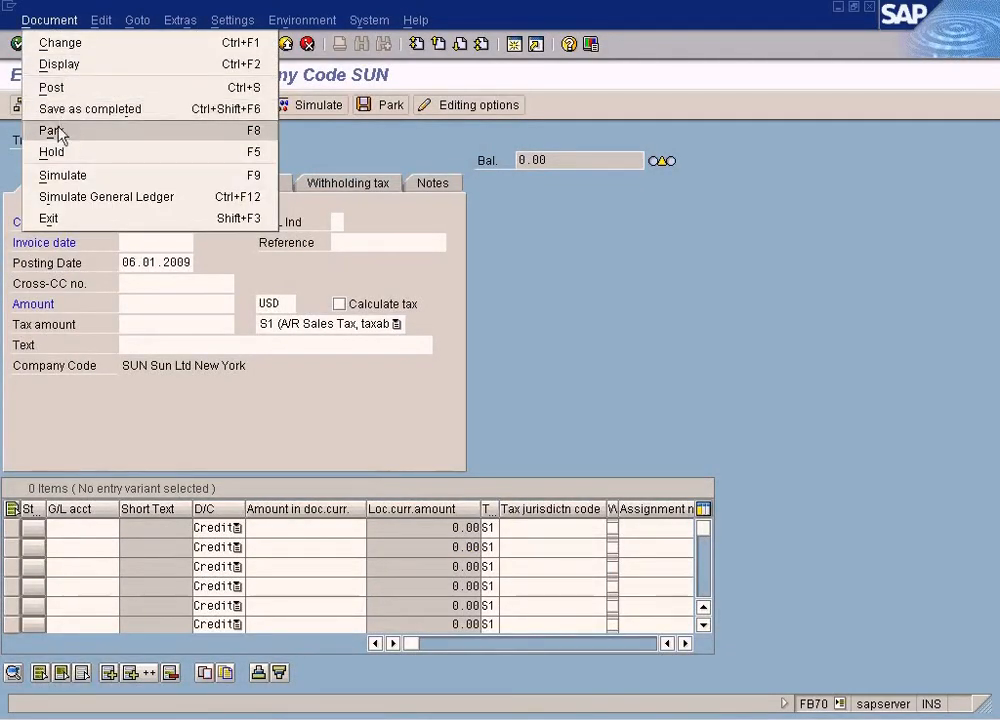
{"action": "left_click", "coordinate": [70, 66]}
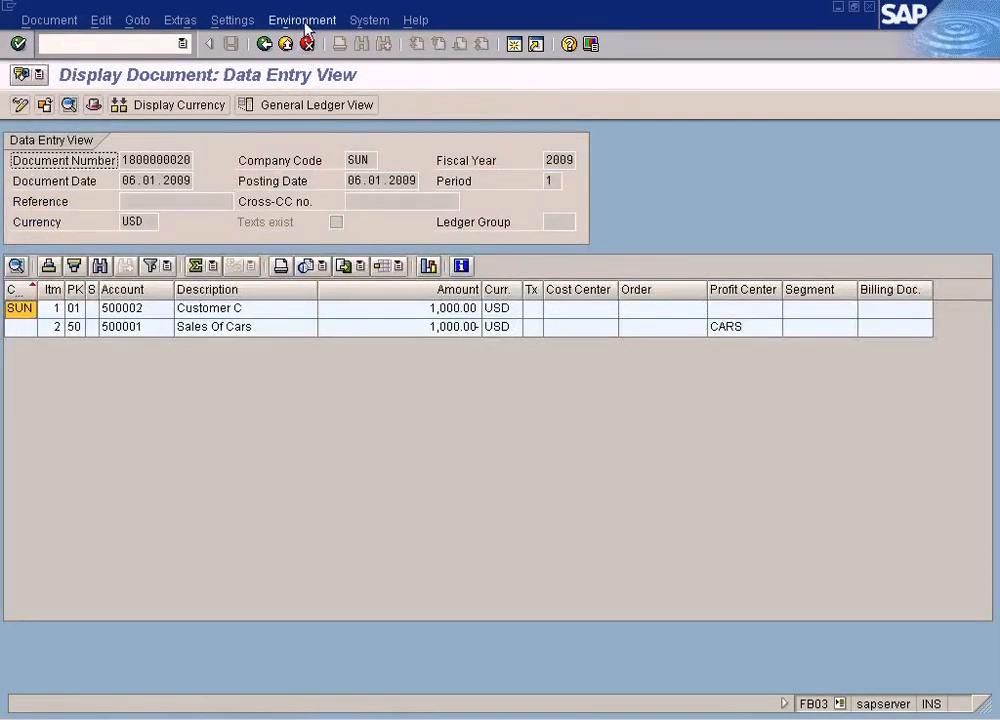
{"action": "left_click", "coordinate": [303, 21]}
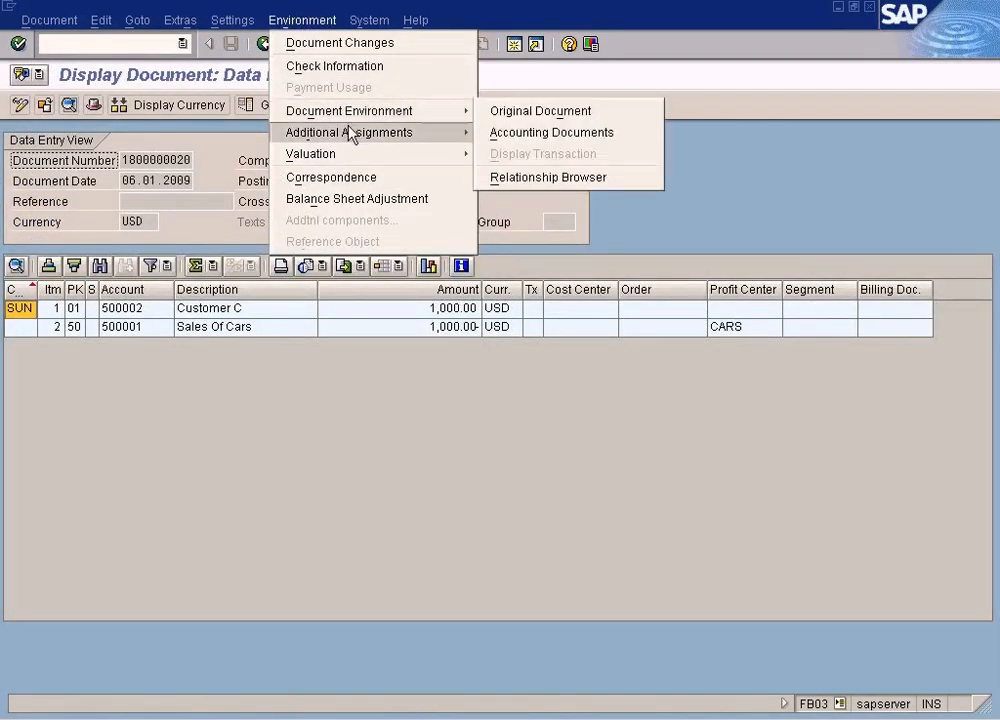
{"action": "mouse_move", "coordinate": [351, 113]}
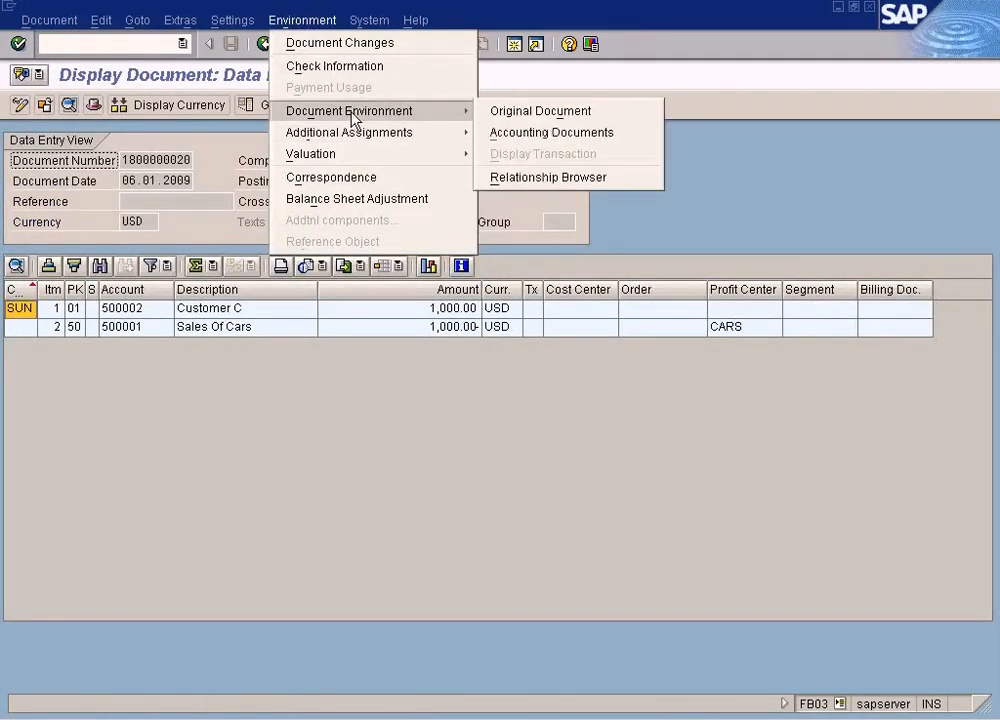
{"action": "left_click", "coordinate": [538, 133]}
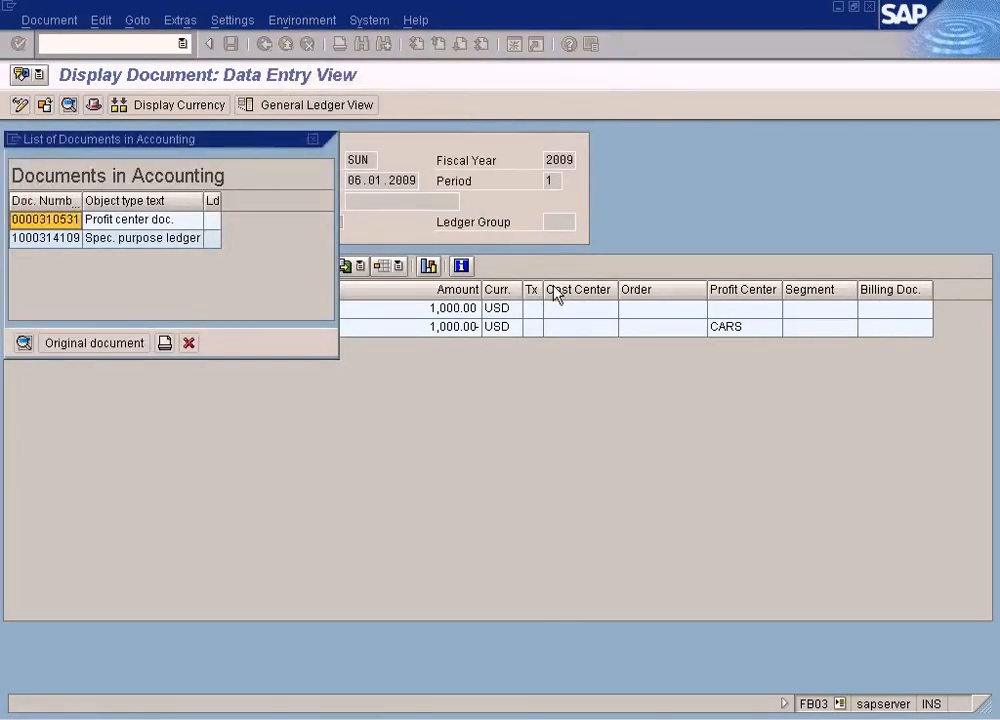
- Examine the actual line items of the profit center document, and close the list of accounting documents
{"action": "left_click", "coordinate": [158, 219]}
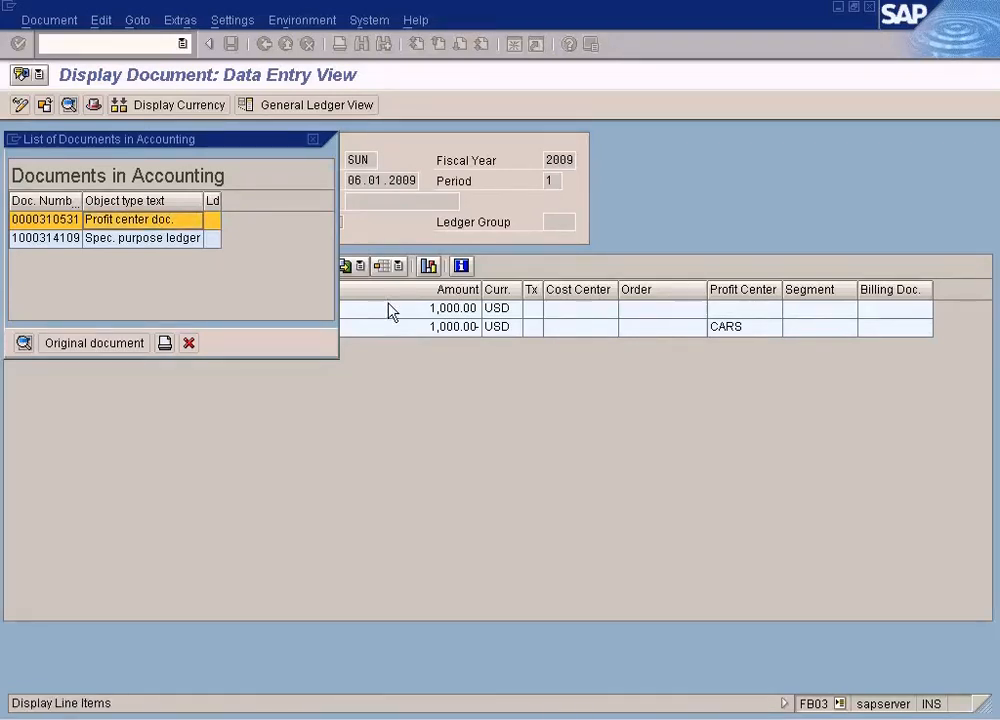
{"action": "key", "text": "Return"}
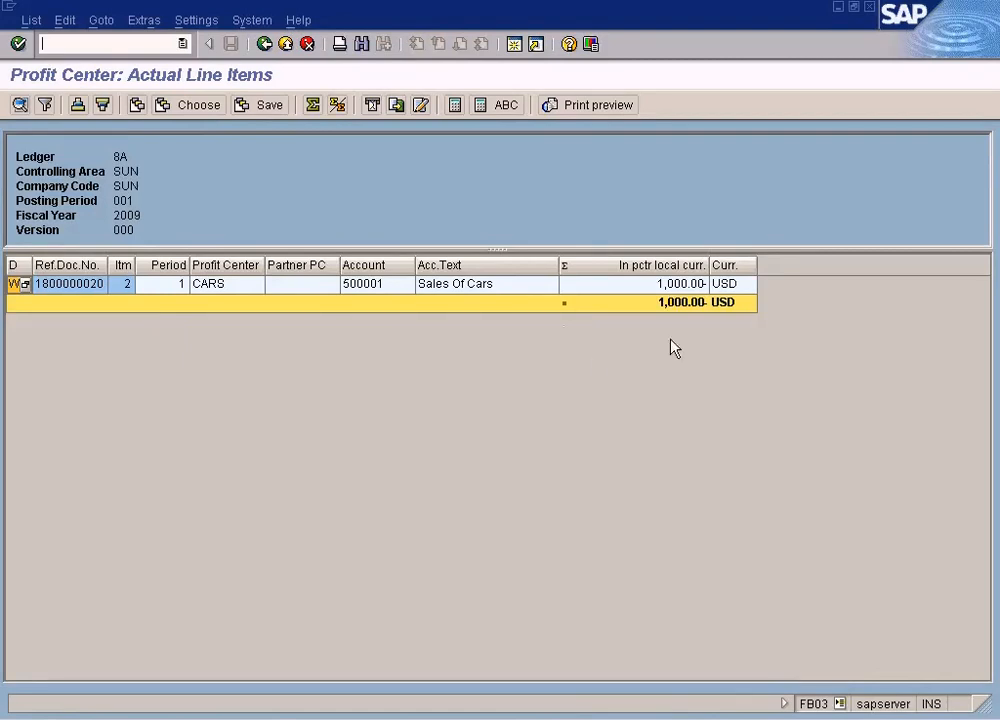
{"action": "left_click", "coordinate": [673, 288]}
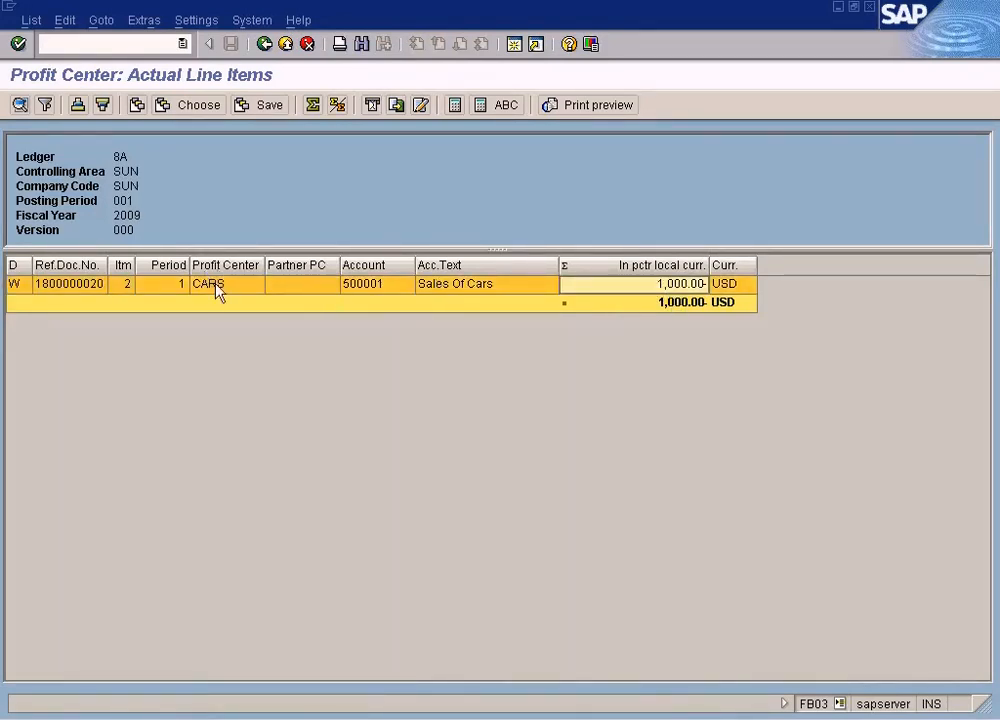
{"action": "left_click", "coordinate": [264, 44]}
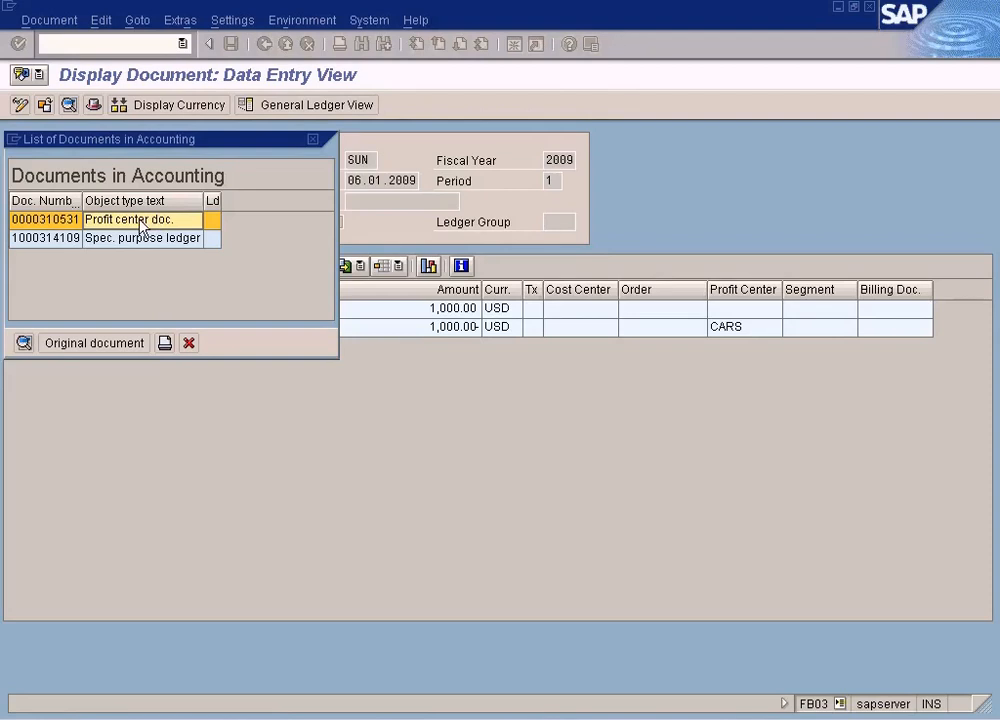
{"action": "double_click", "coordinate": [145, 221]}
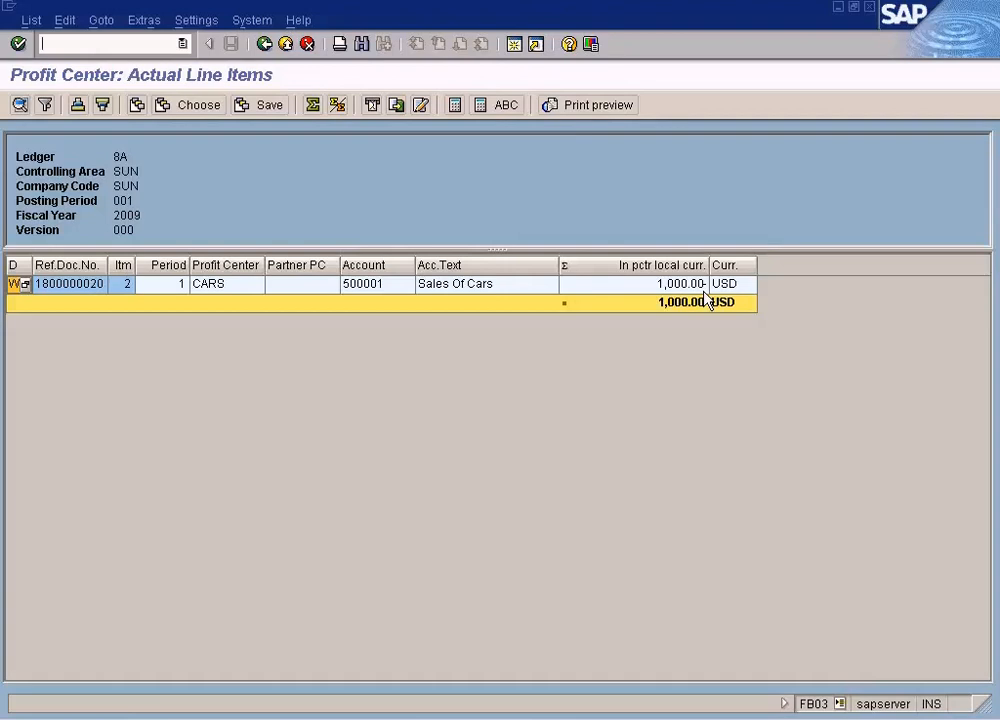
{"action": "left_click", "coordinate": [265, 45]}
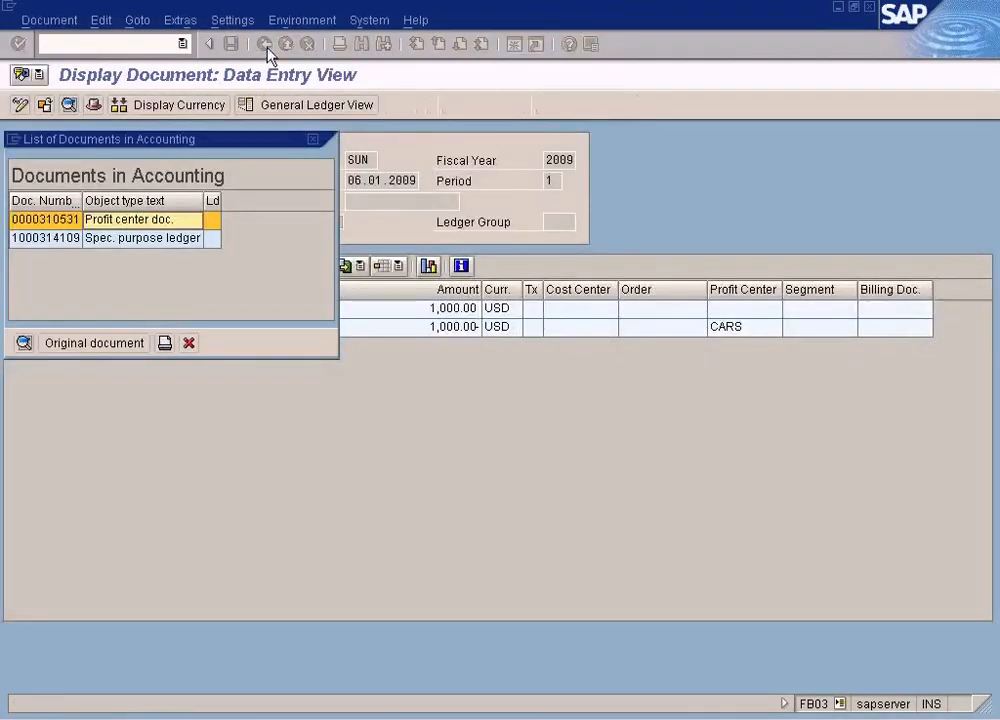
{"action": "left_click", "coordinate": [188, 343]}
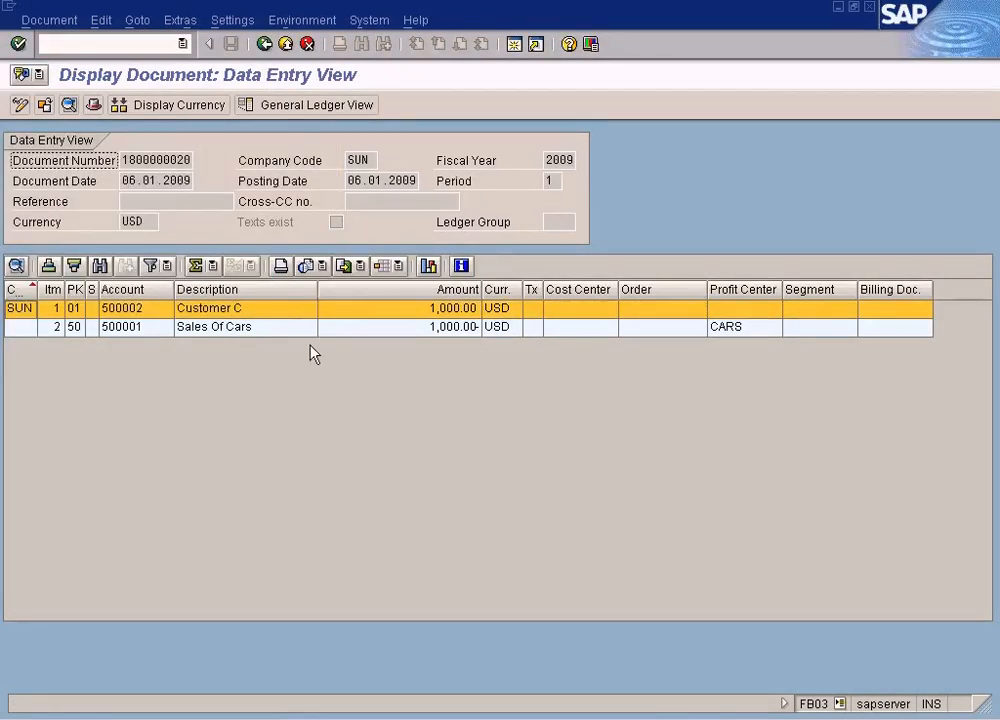
- Switch to the SAP Easy Access session and open the Profit Center: Actual Line Items report
{"action": "left_click", "coordinate": [380, 718]}
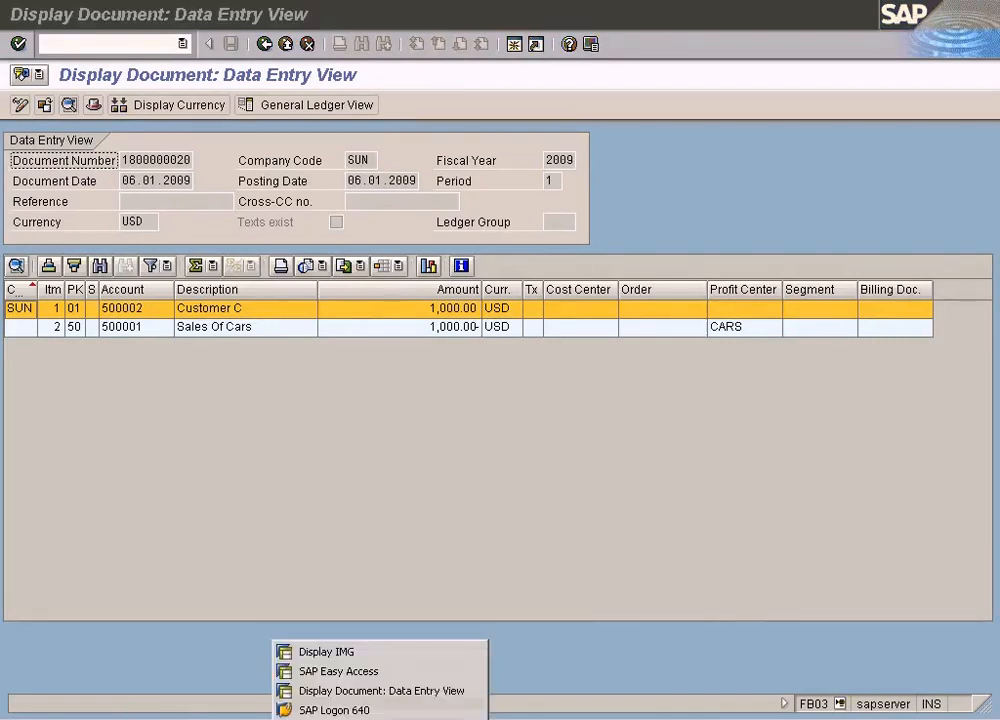
{"action": "left_click", "coordinate": [376, 675]}
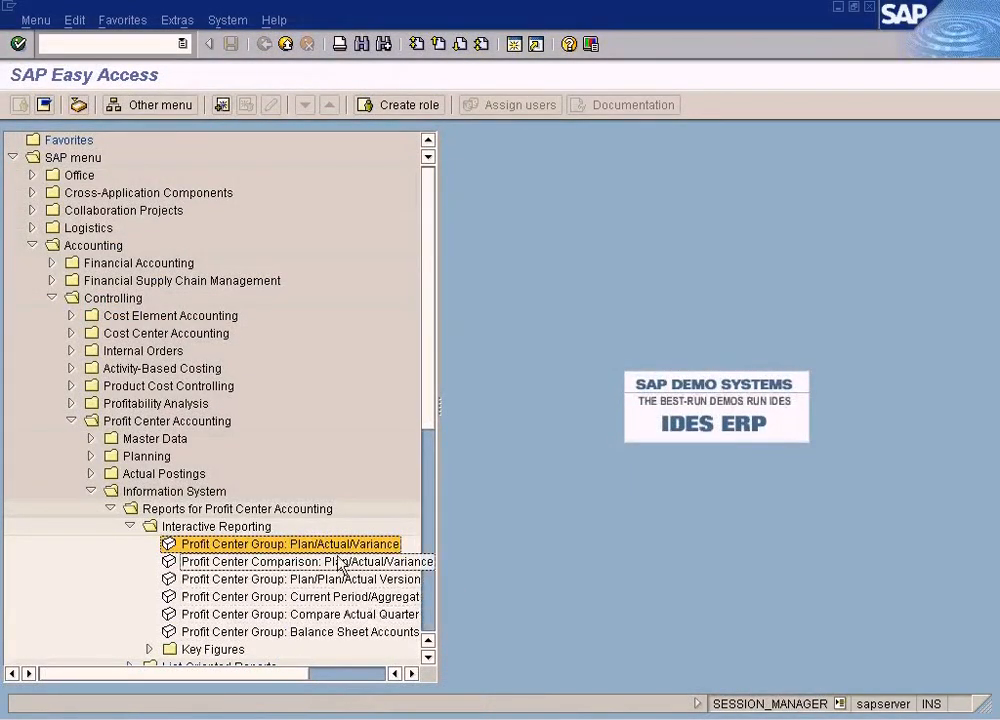
{"action": "left_click_drag", "start_coordinate": [428, 658], "coordinate": [429, 668]}
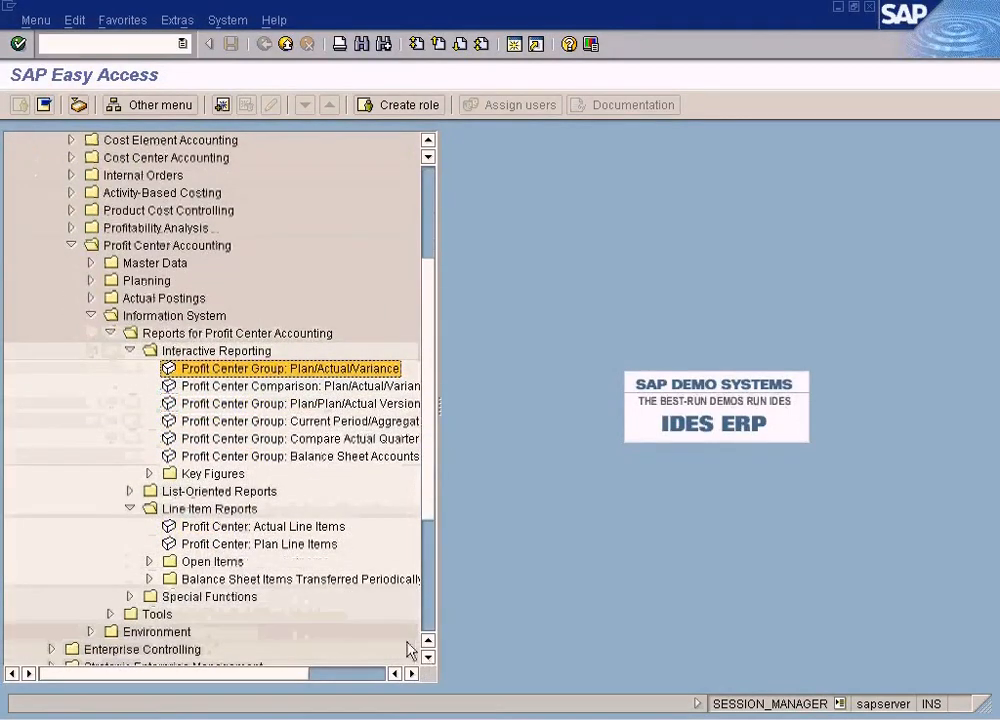
{"action": "left_click", "coordinate": [282, 530]}
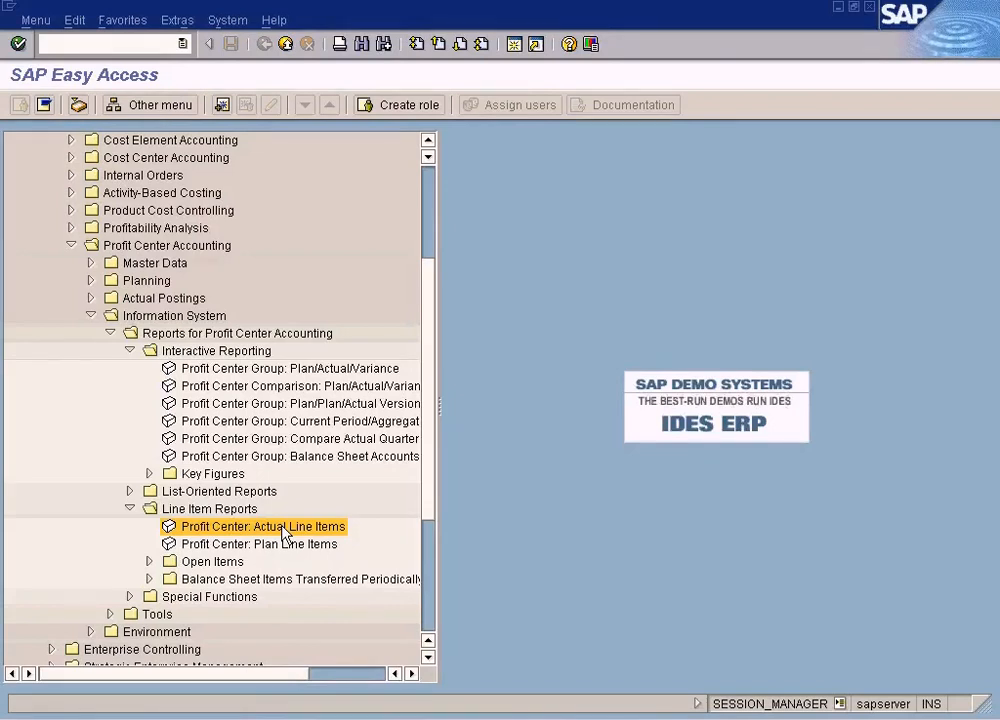
{"action": "double_click", "coordinate": [284, 530]}
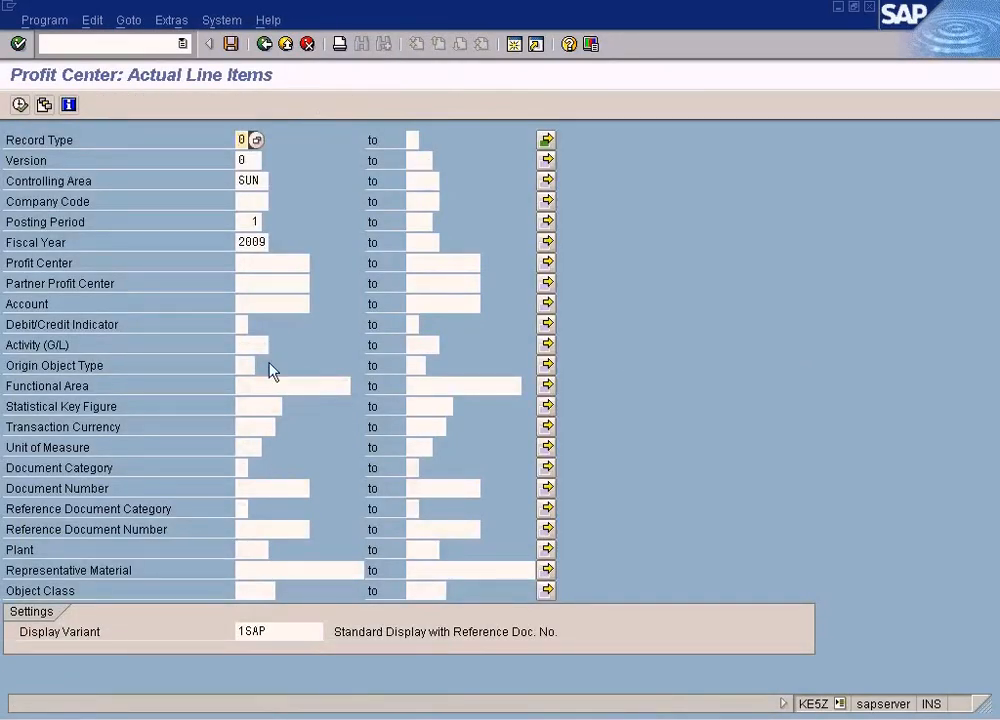
- Run the actual line items report for profit center CARS and examine the sales amount in profit center local currency
{"action": "left_click", "coordinate": [263, 268]}
{"action": "type", "text": "cars"}
{"action": "left_click", "coordinate": [19, 104]}
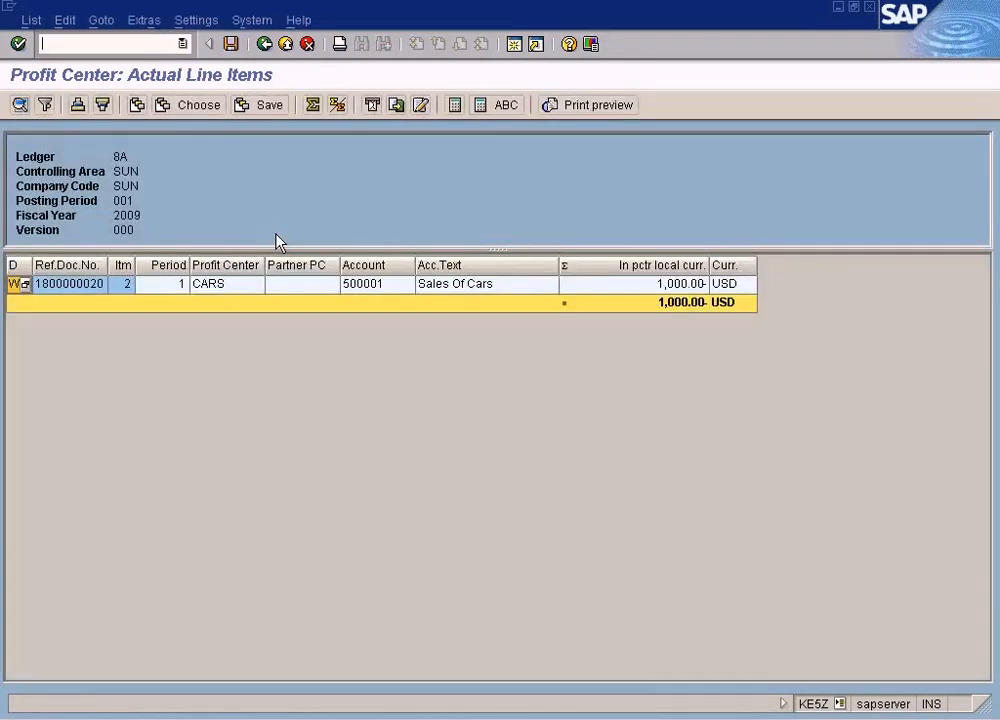
{"action": "left_click", "coordinate": [655, 287]}
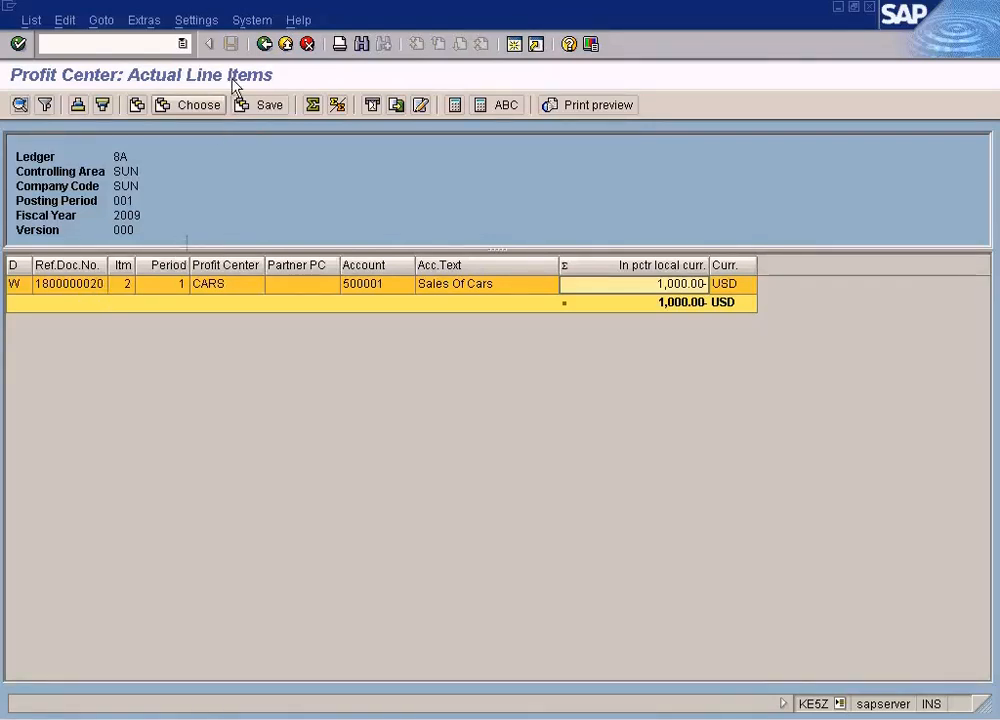
- Drill from the line item to its source document, review the related profit center document, and close the list of accounting documents
{"action": "double_click", "coordinate": [178, 286]}
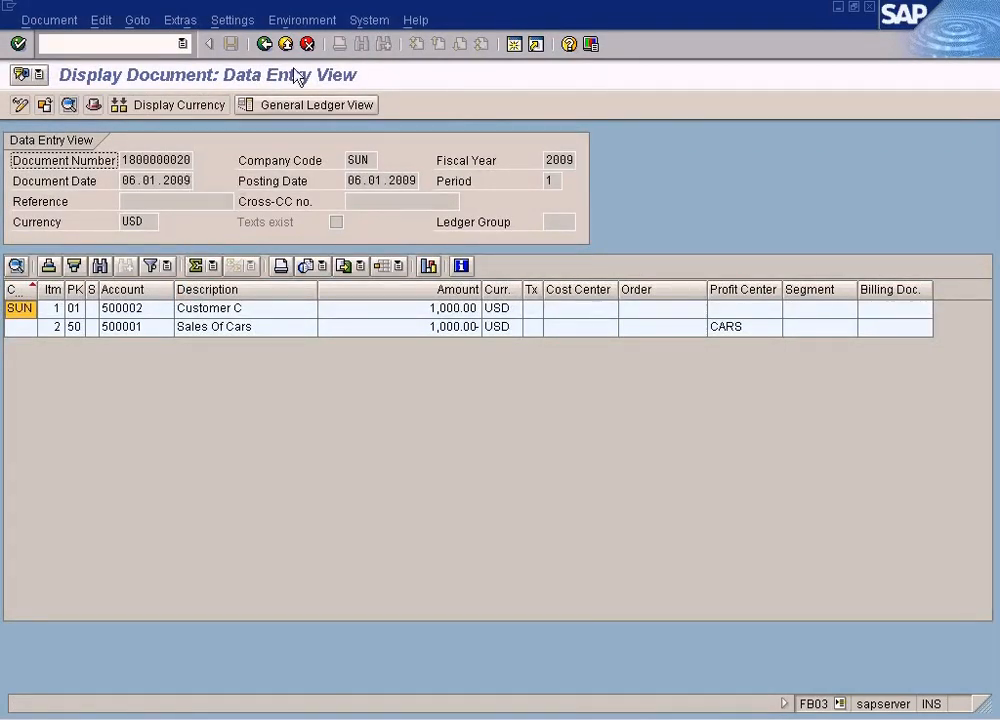
{"action": "left_click", "coordinate": [303, 22]}
{"action": "mouse_move", "coordinate": [315, 115]}
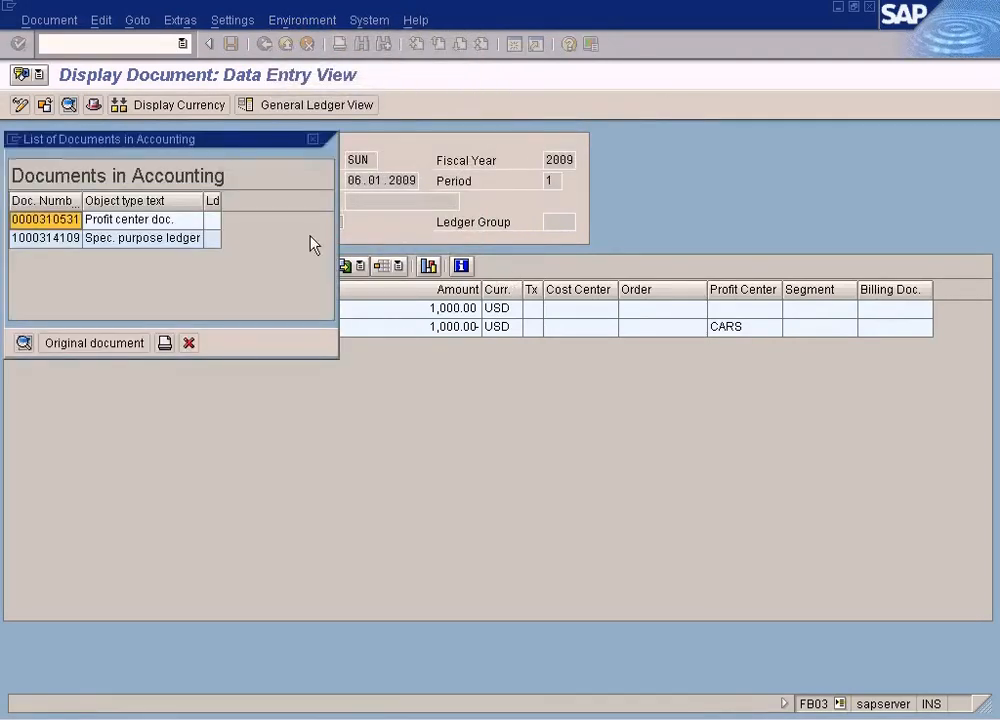
{"action": "double_click", "coordinate": [137, 236]}
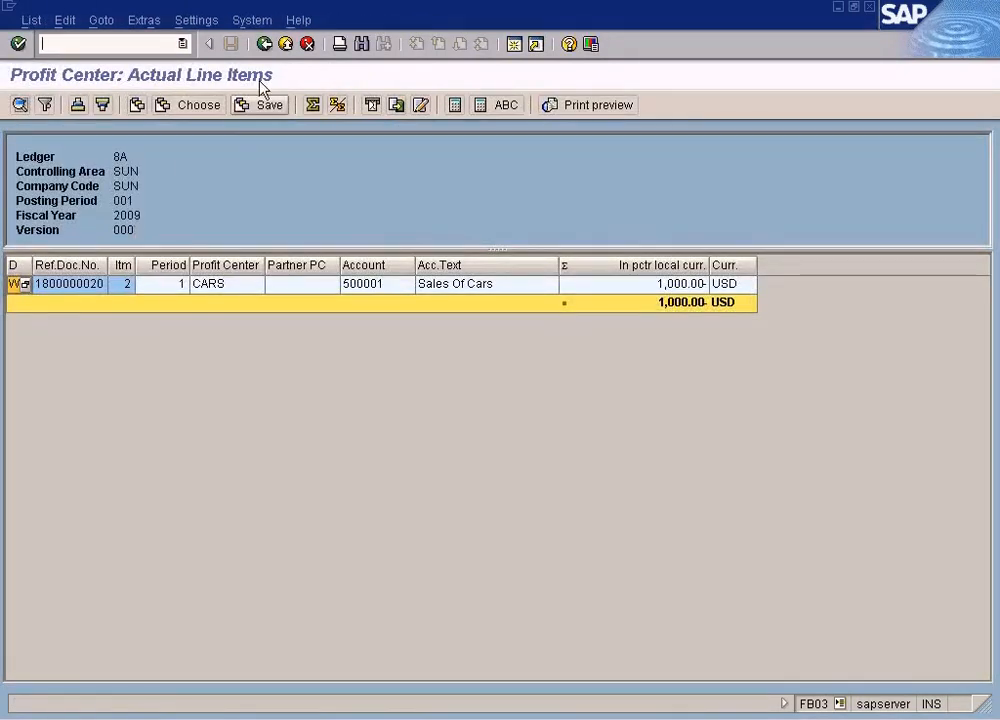
{"action": "left_click", "coordinate": [264, 44]}
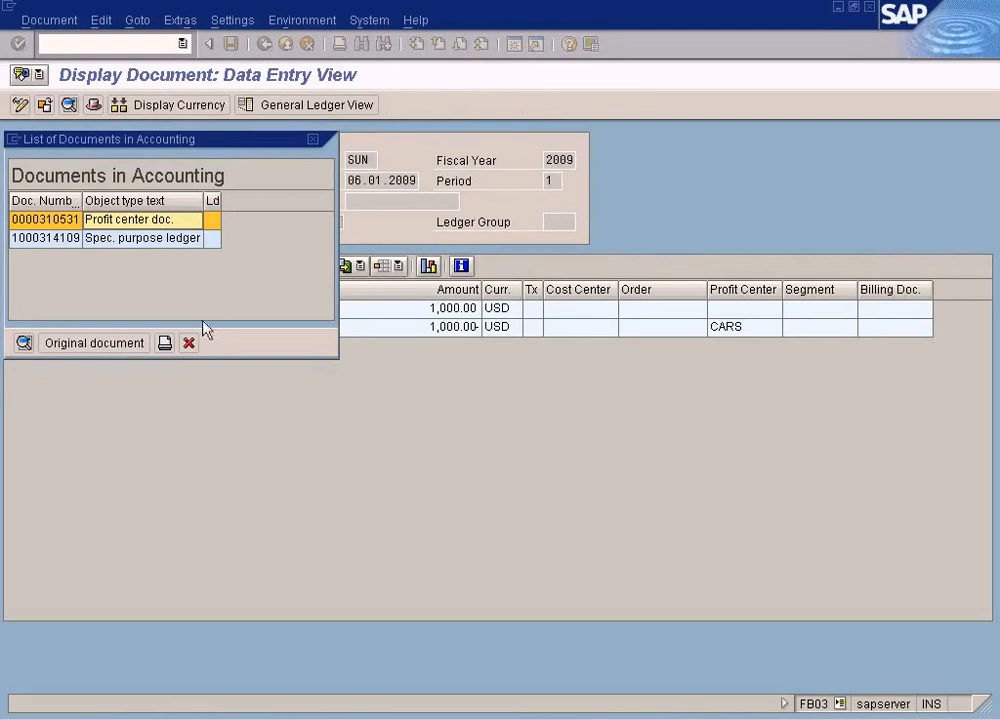
{"action": "left_click", "coordinate": [189, 343]}
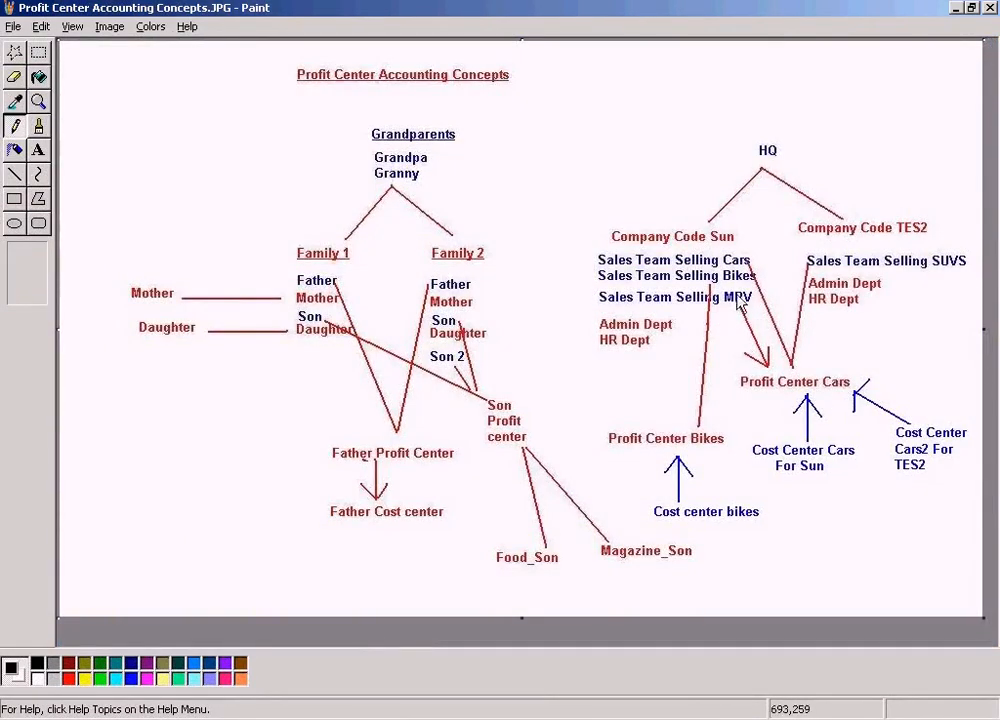
{"action": "left_click", "coordinate": [18, 50]}
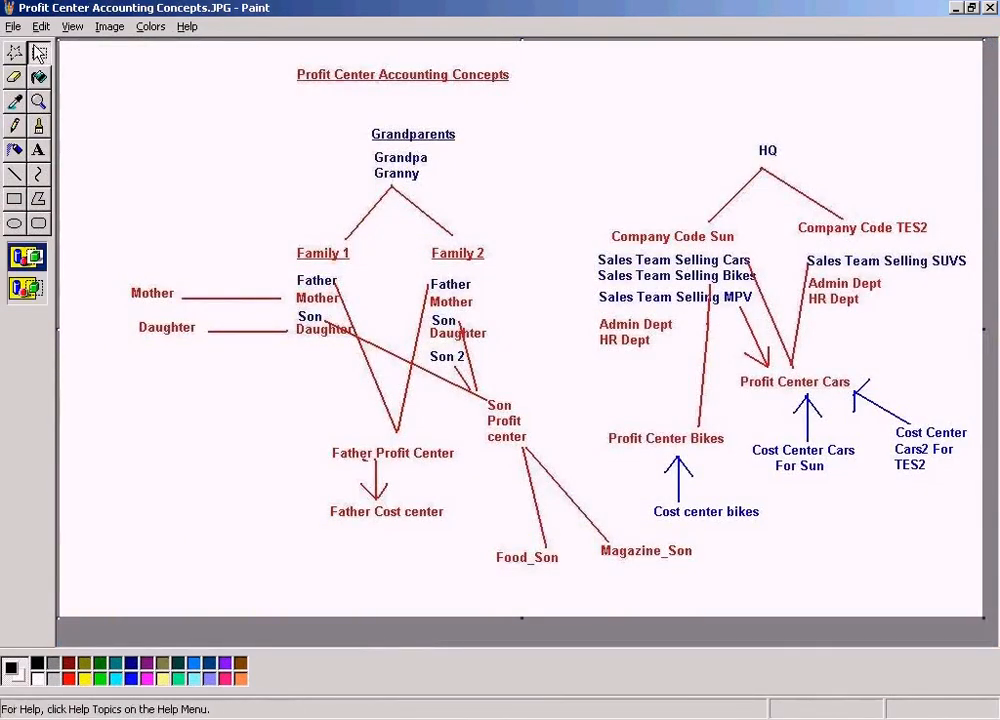
{"action": "left_click_drag", "start_coordinate": [719, 304], "coordinate": [719, 301]}
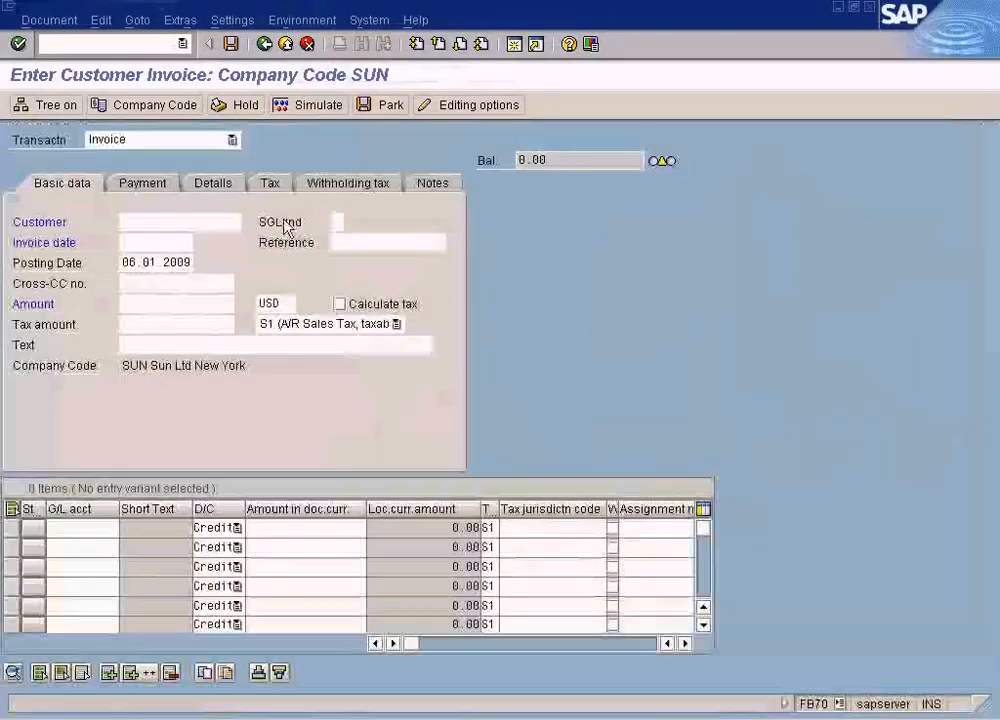
- Start Post with reference from the customer invoice entry and accept the reference and header data to reach the item overview
{"action": "left_click", "coordinate": [225, 222]}
{"action": "left_click", "coordinate": [137, 20]}
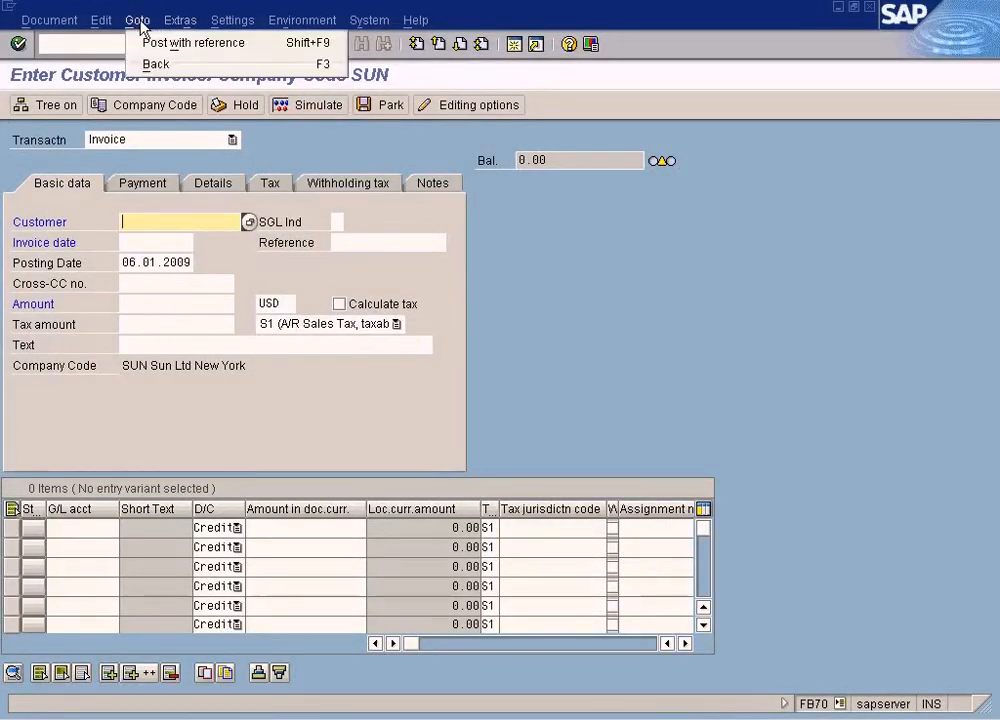
{"action": "left_click", "coordinate": [150, 43]}
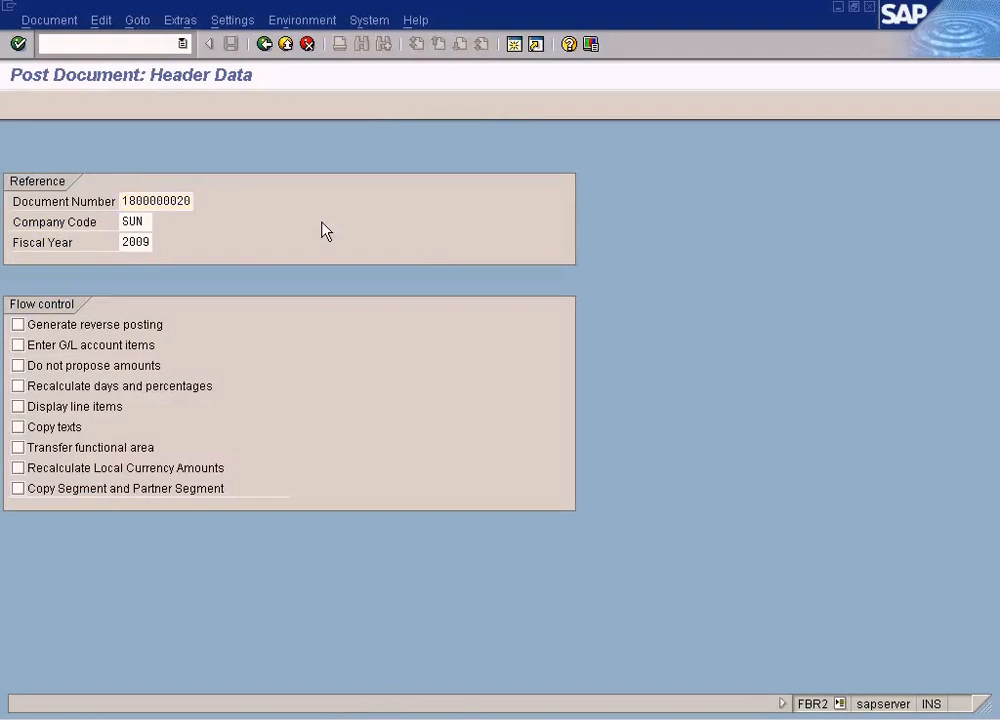
{"action": "key", "text": "Return"}
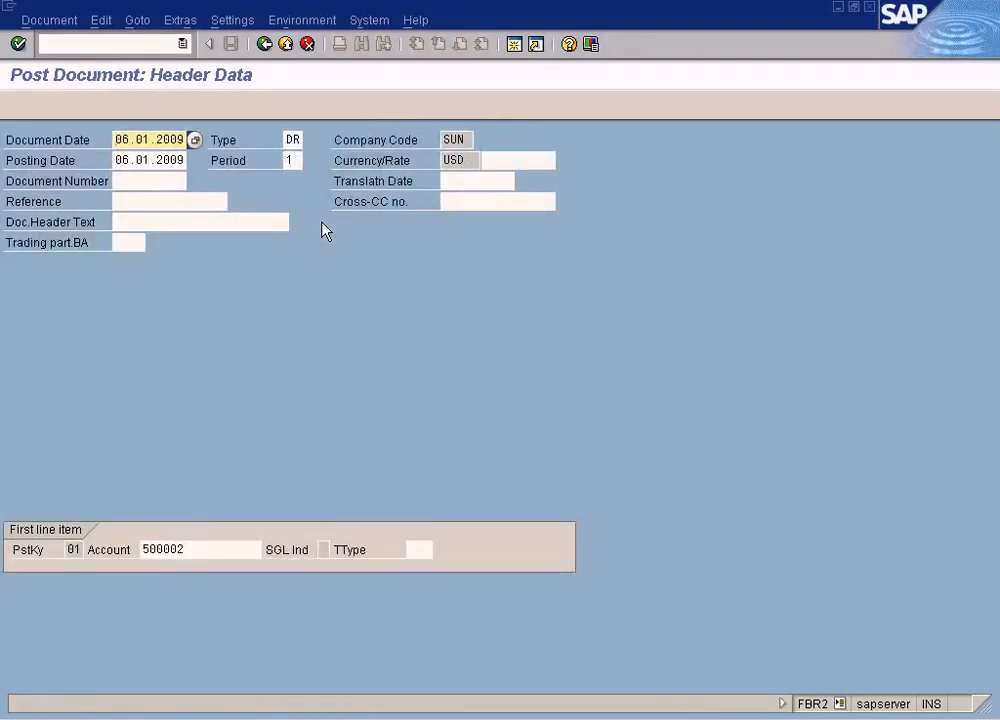
{"action": "left_click", "coordinate": [211, 552]}
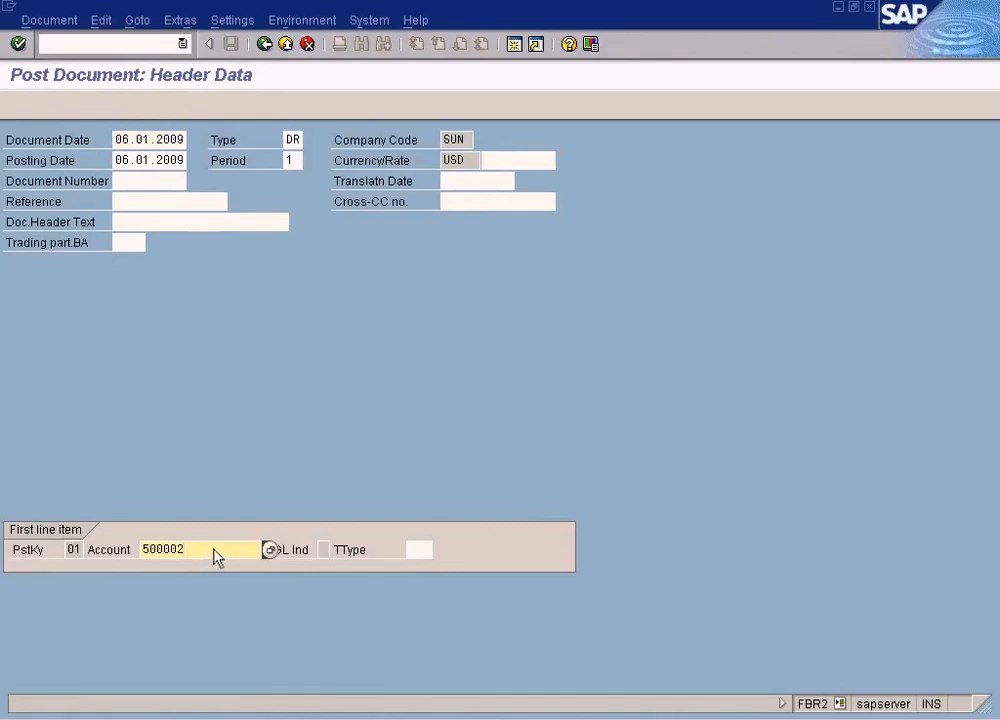
{"action": "left_click", "coordinate": [268, 552]}
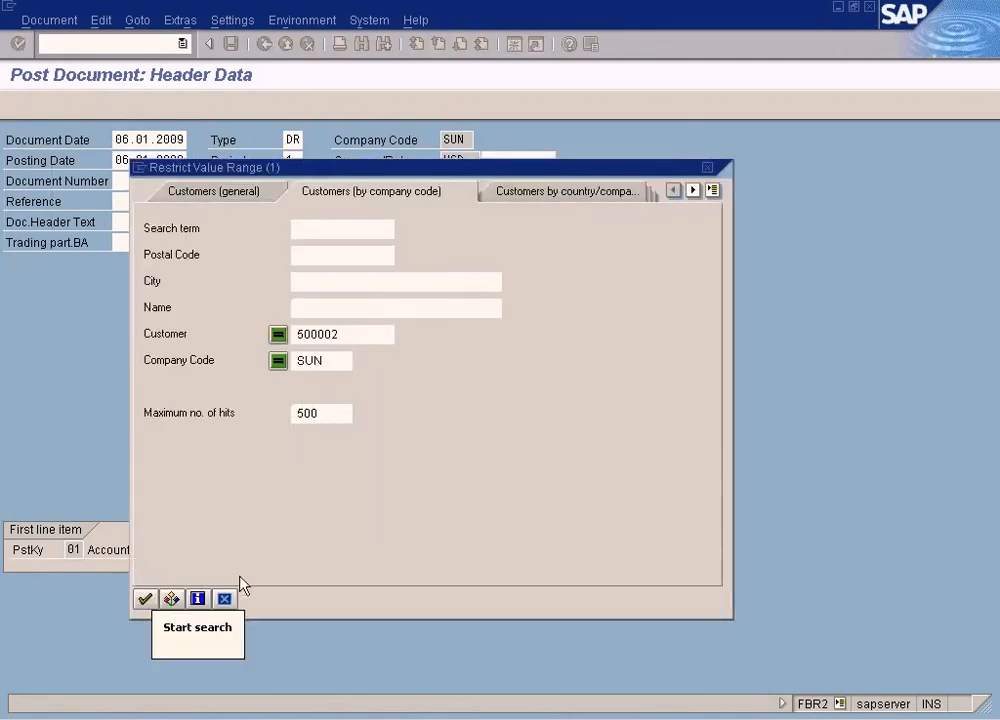
{"action": "left_click", "coordinate": [227, 598]}
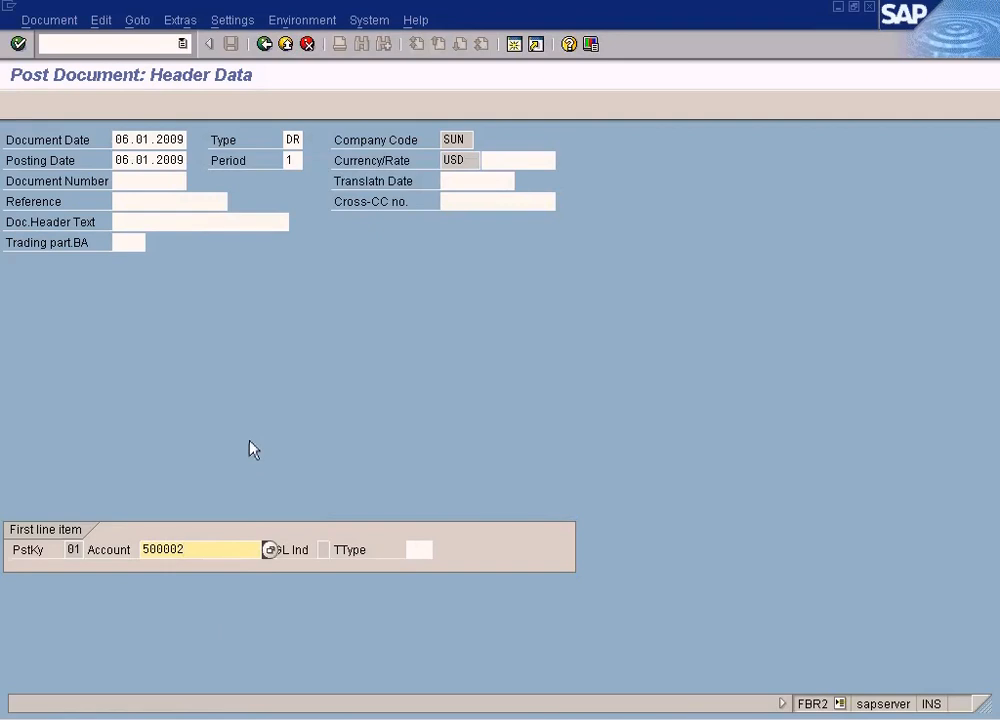
{"action": "key", "text": "Return"}
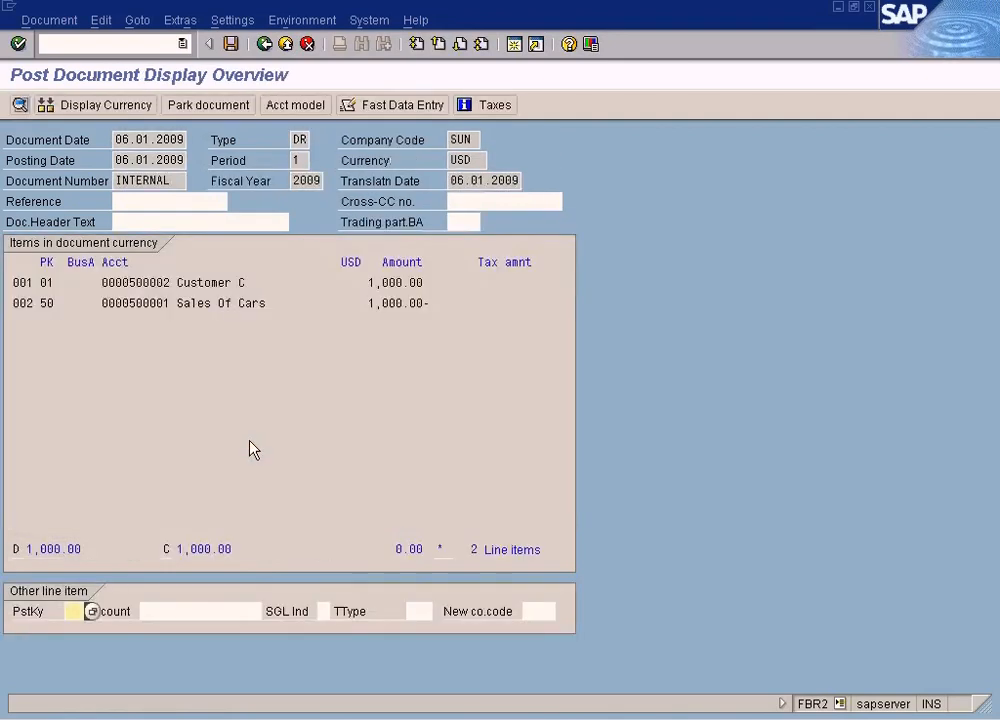
- Try to change the G/L account of the Sales Of Cars item, and exit the document without posting
{"action": "double_click", "coordinate": [223, 304]}
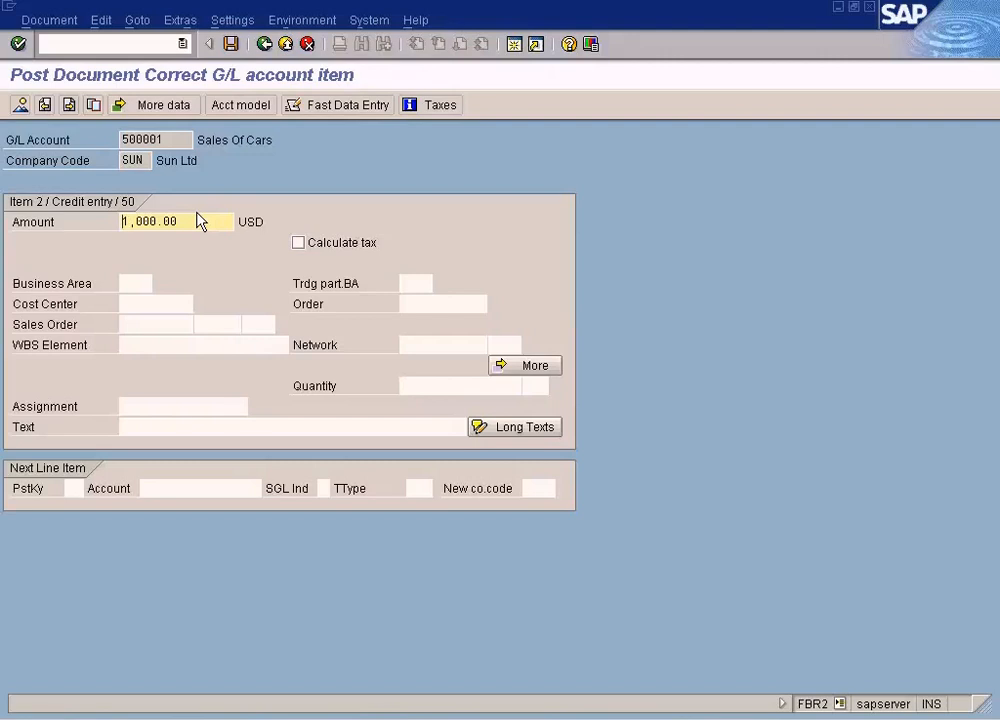
{"action": "left_click", "coordinate": [159, 144]}
{"action": "double_click", "coordinate": [157, 141]}
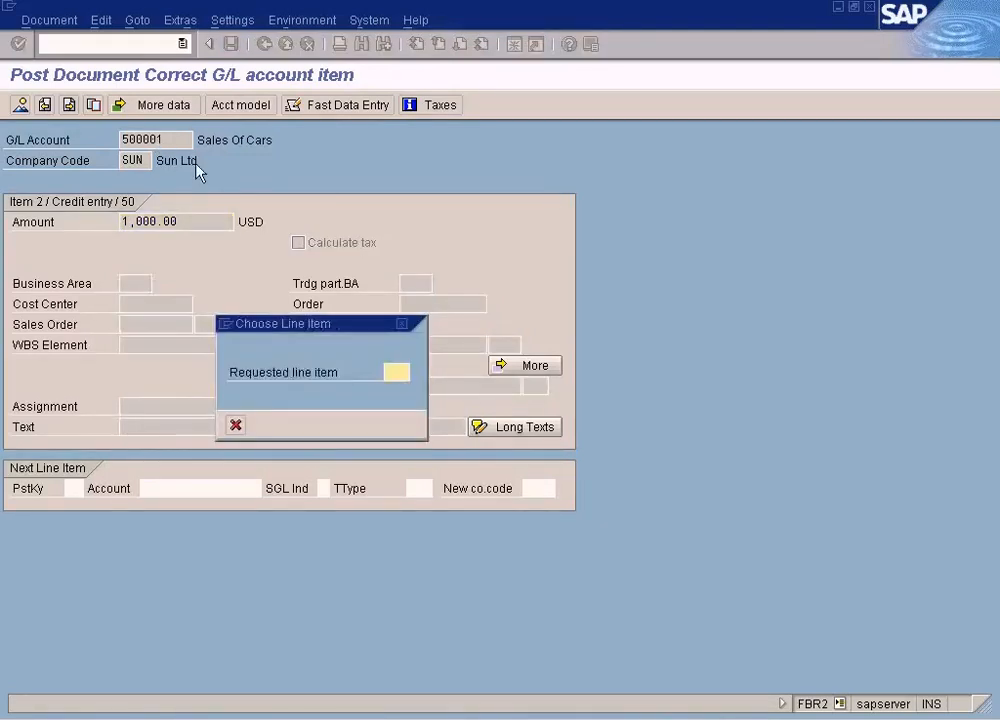
{"action": "left_click", "coordinate": [236, 425]}
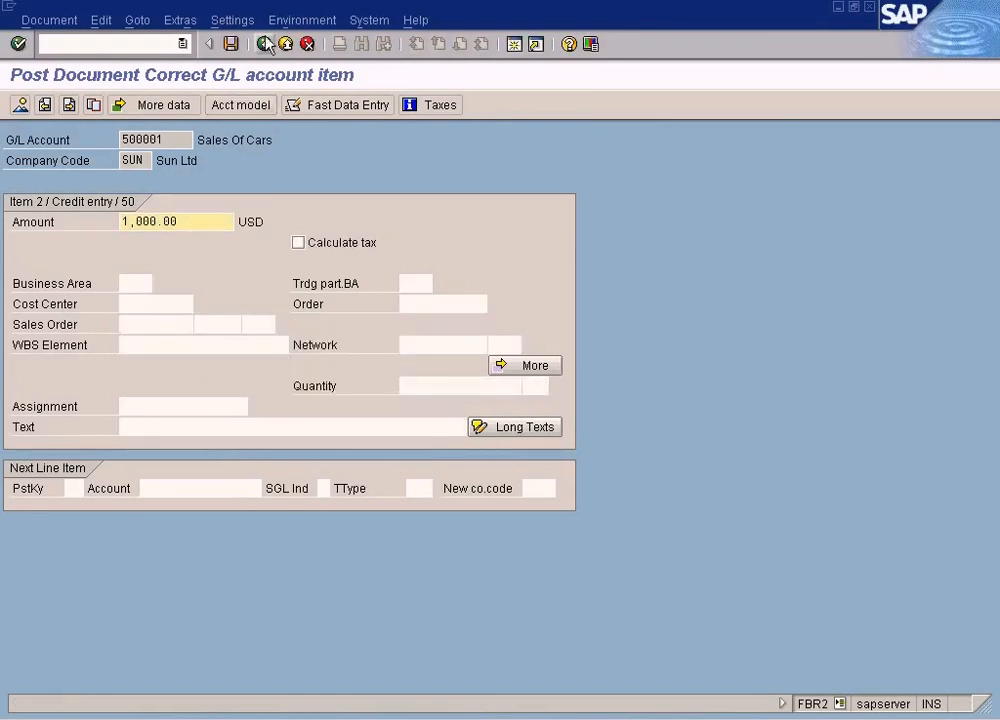
{"action": "left_click", "coordinate": [266, 45]}
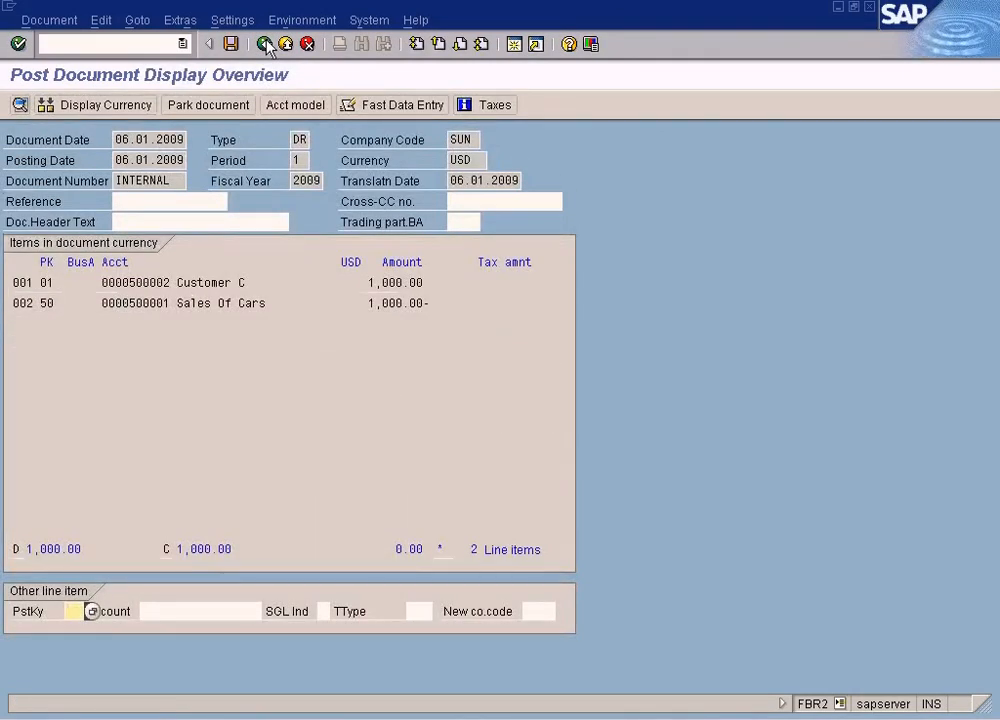
{"action": "left_click", "coordinate": [266, 45]}
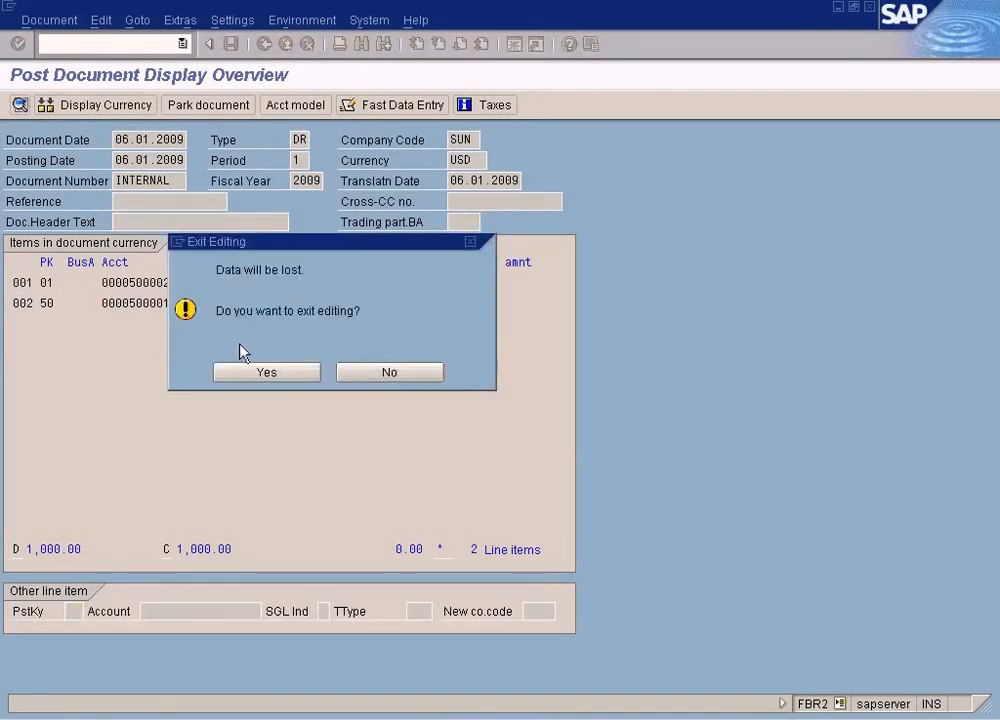
{"action": "key", "text": "Return"}
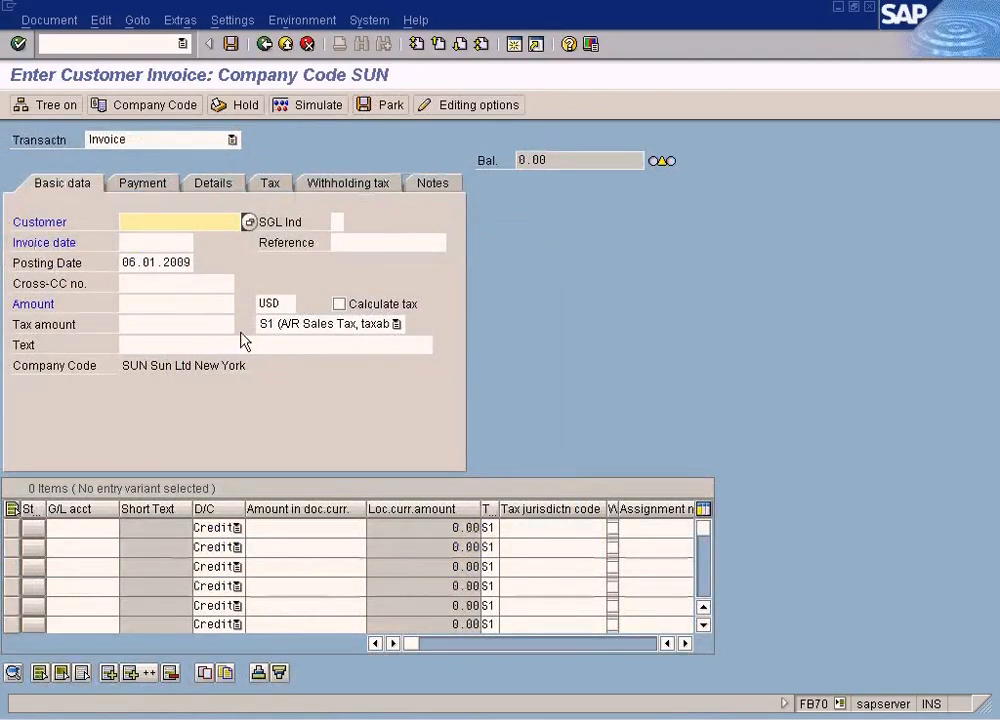
- Start Post with reference again and try to proceed with the Enter G/L account items option
{"action": "left_click", "coordinate": [186, 24]}
{"action": "left_click", "coordinate": [150, 42]}
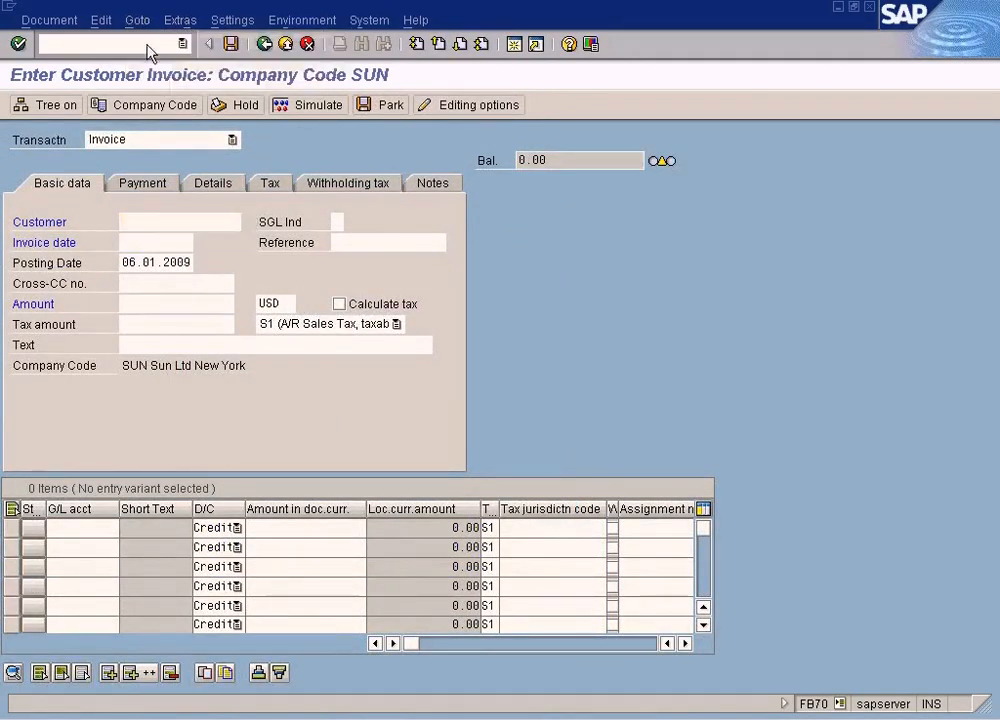
{"action": "left_click", "coordinate": [111, 347]}
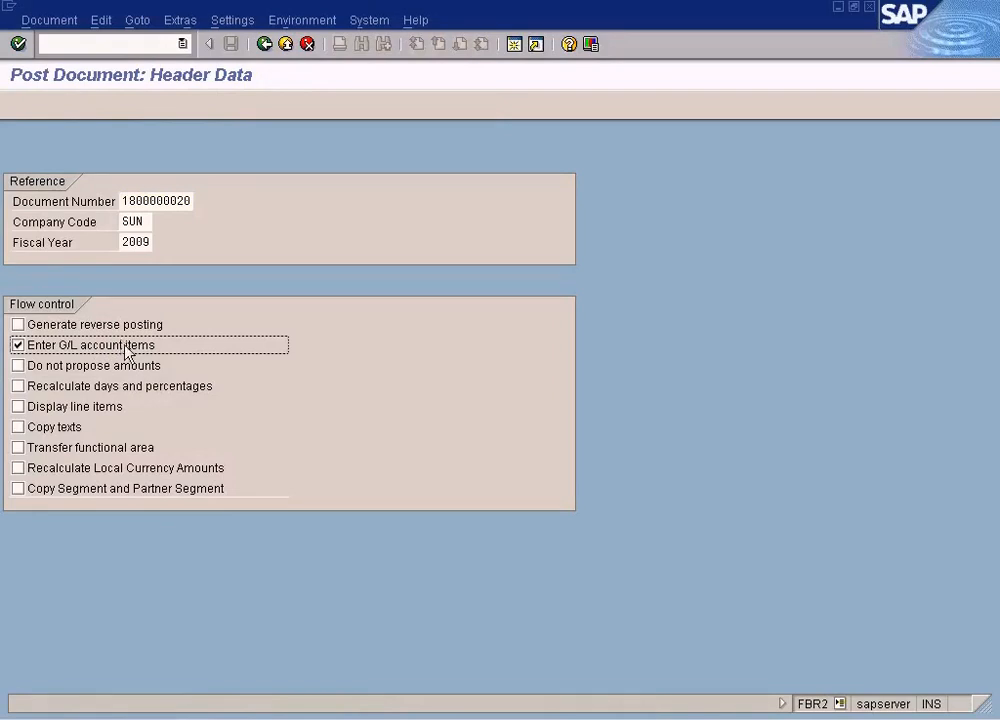
{"action": "key", "text": "Return"}
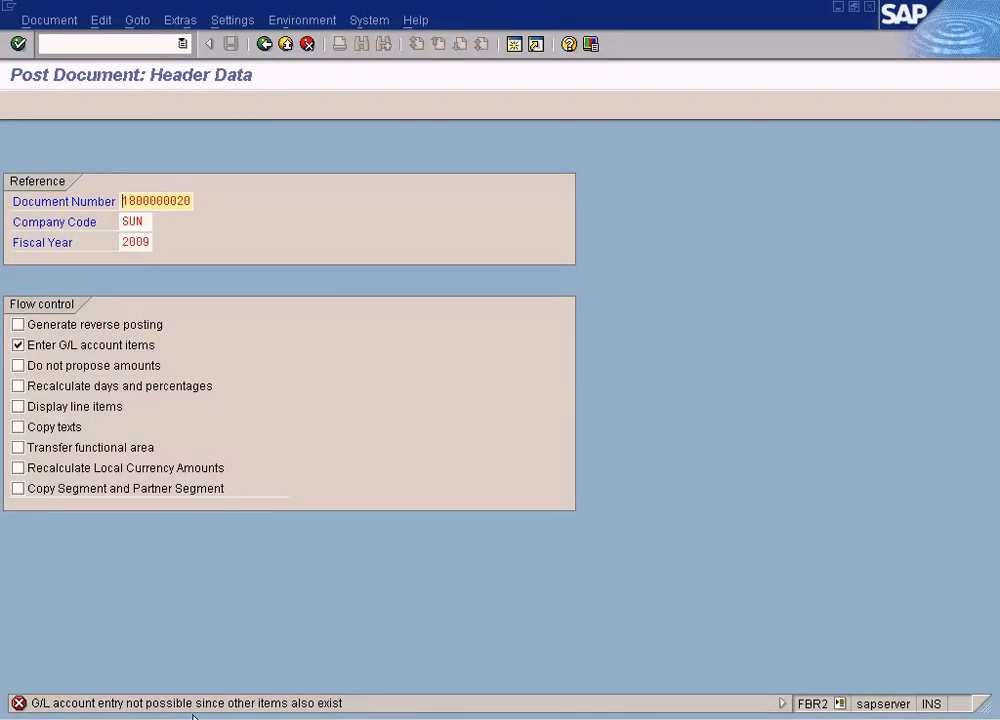
- Replace the Enter G/L account items option with Display line items, and accept the reference and header data to reach the customer item
{"action": "left_click", "coordinate": [61, 348]}
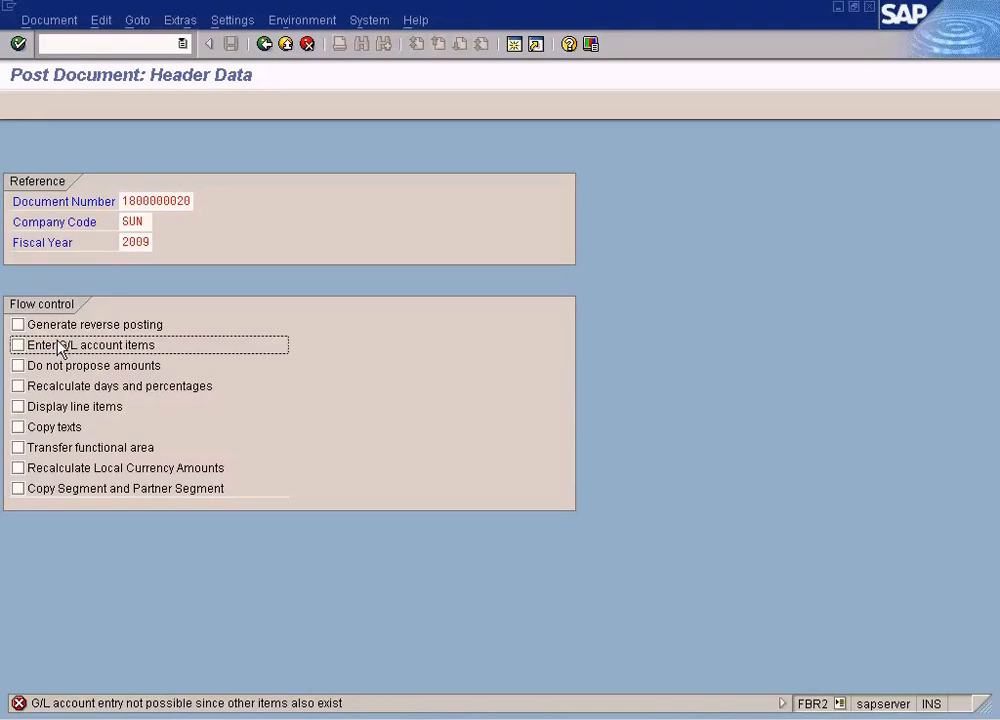
{"action": "left_click", "coordinate": [76, 410]}
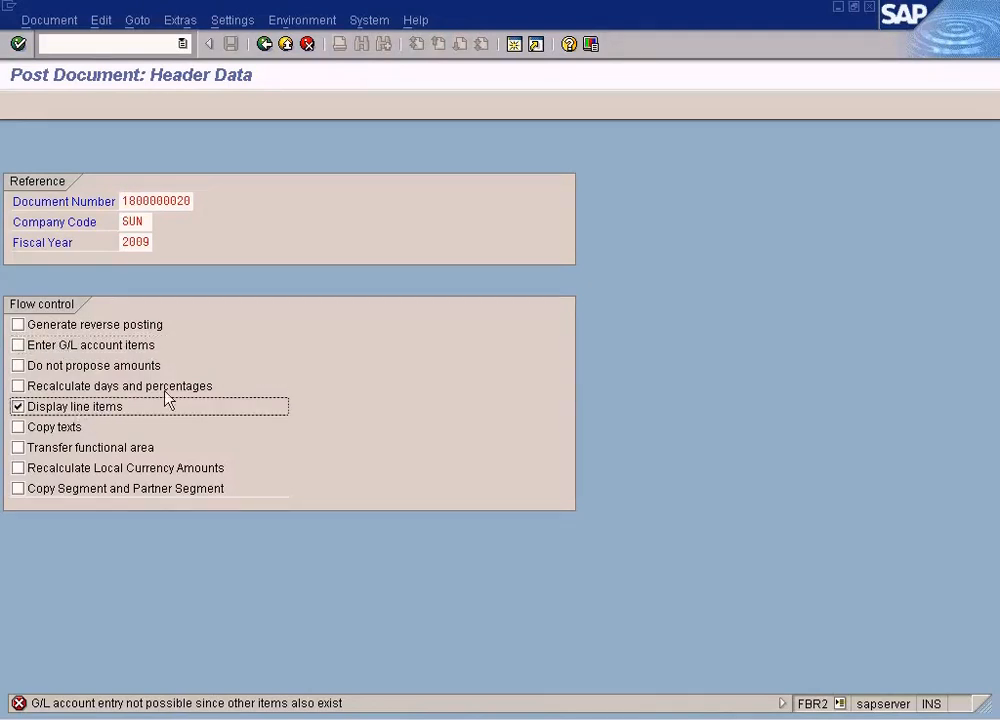
{"action": "key", "text": "Return"}
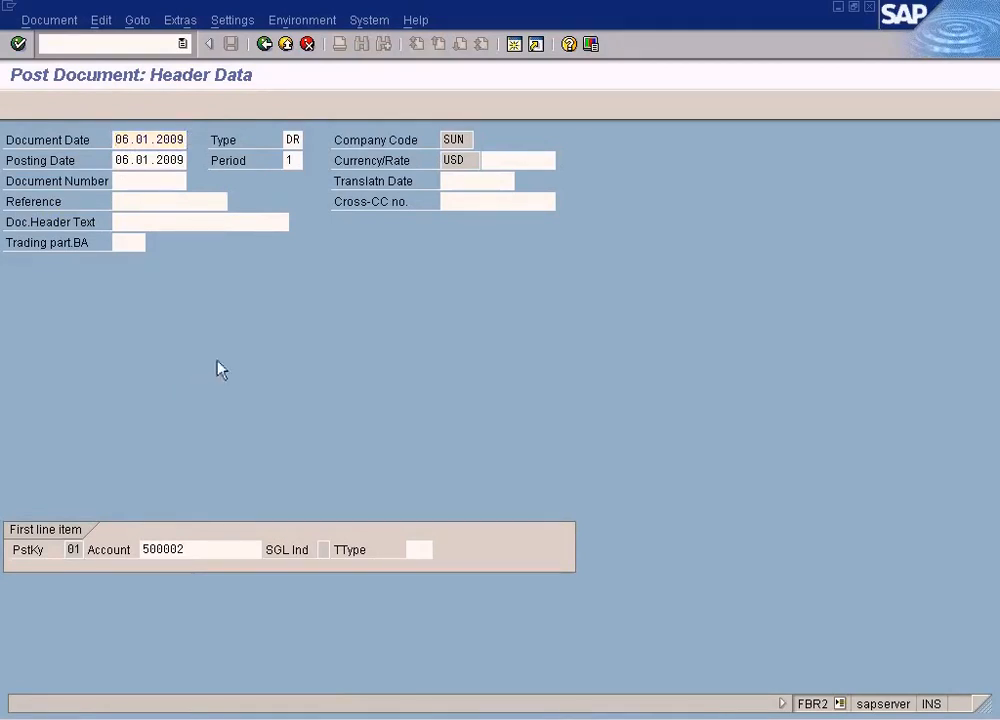
{"action": "key", "text": "Return"}
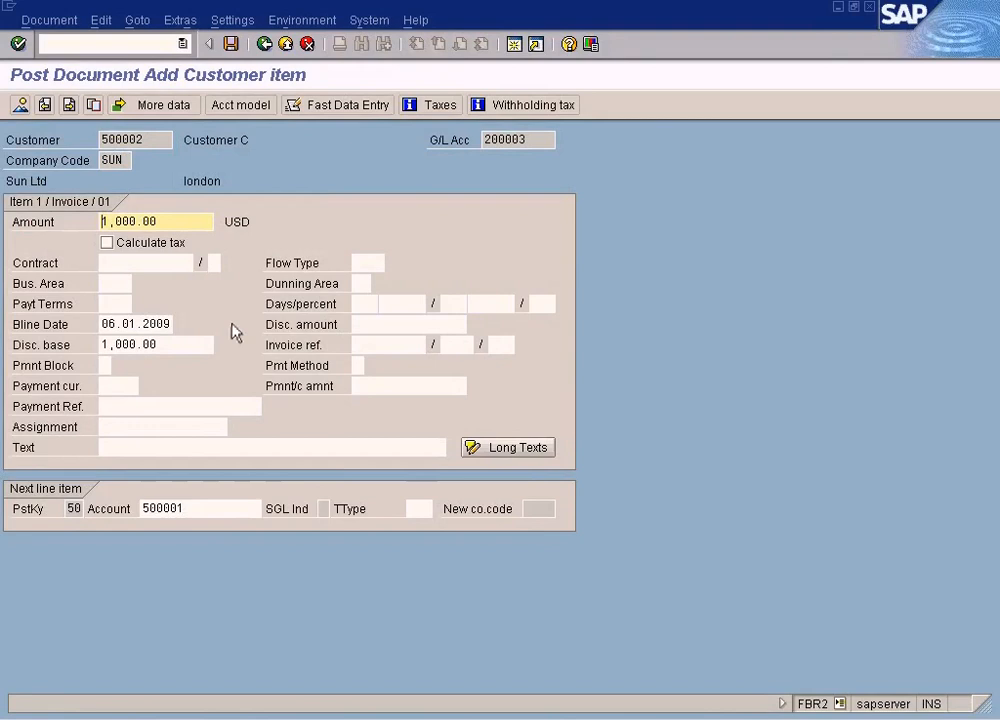
- Look up the G/L accounts of company code SUN and choose 500003 Sales Of MPV as the next line item's account
{"action": "left_click", "coordinate": [198, 507]}
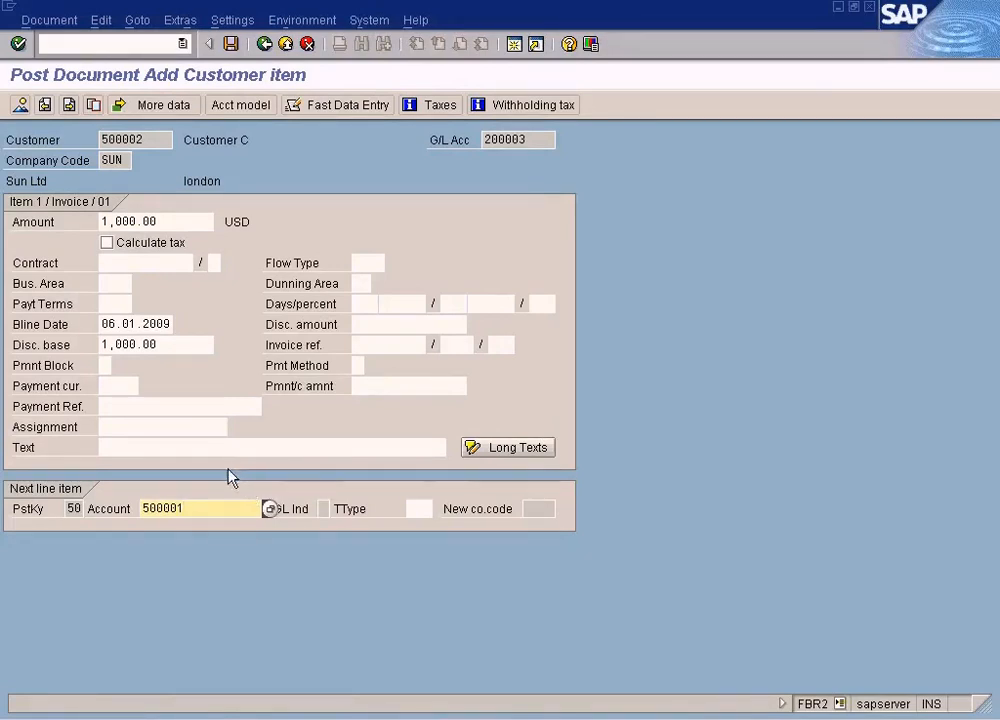
{"action": "left_click", "coordinate": [268, 509]}
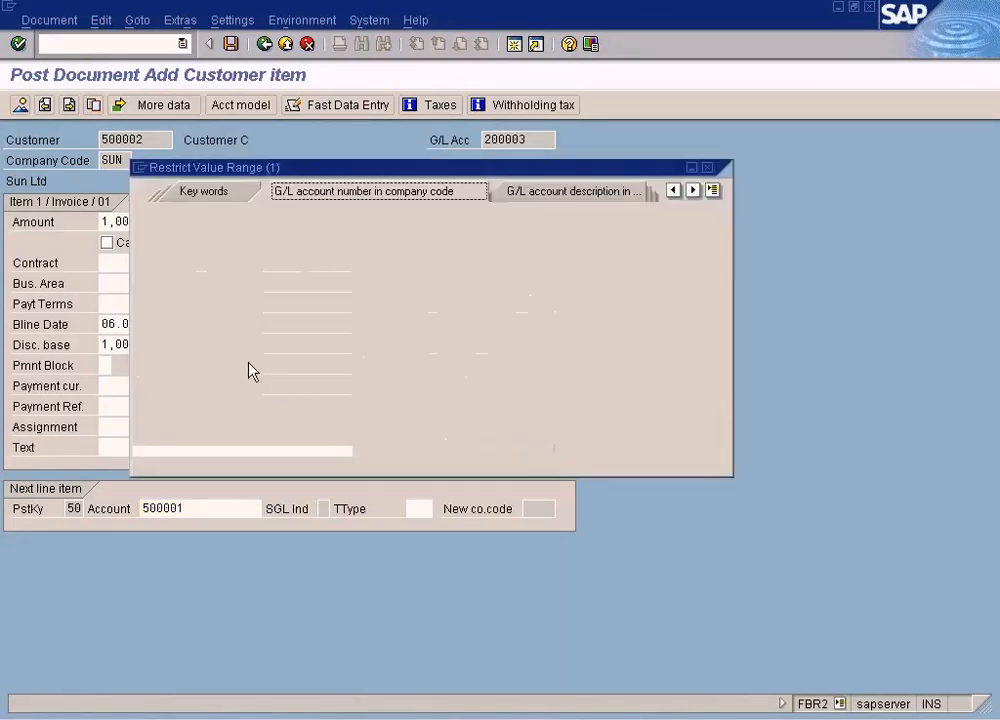
{"action": "left_click_drag", "start_coordinate": [345, 230], "coordinate": [252, 234]}
{"action": "key", "text": "Delete"}
{"action": "left_click", "coordinate": [168, 457]}
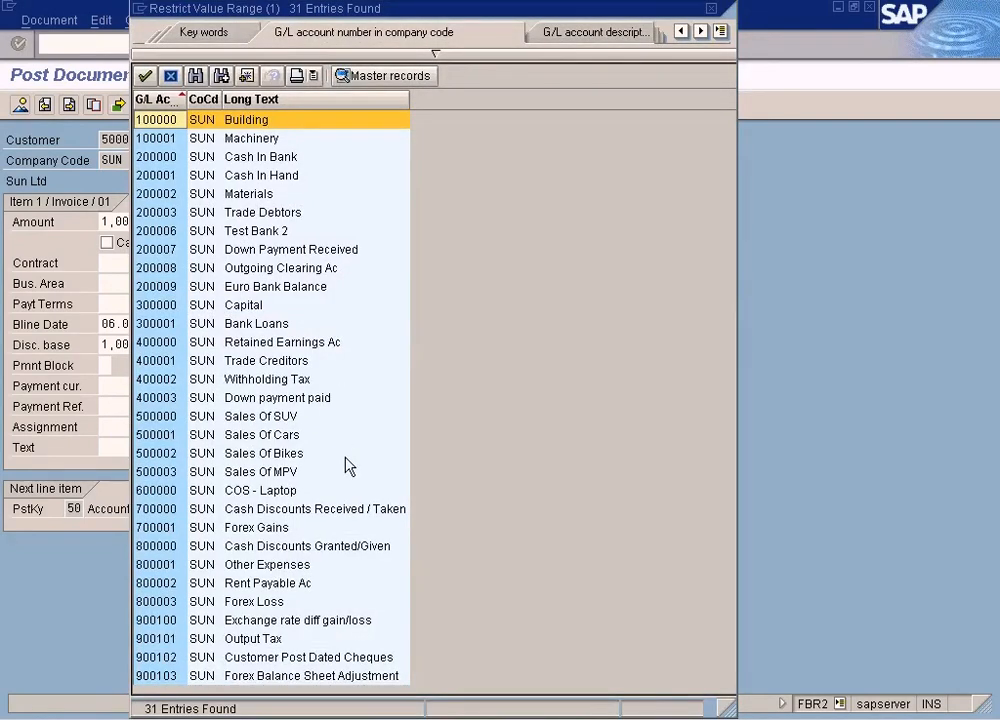
{"action": "left_click", "coordinate": [268, 471]}
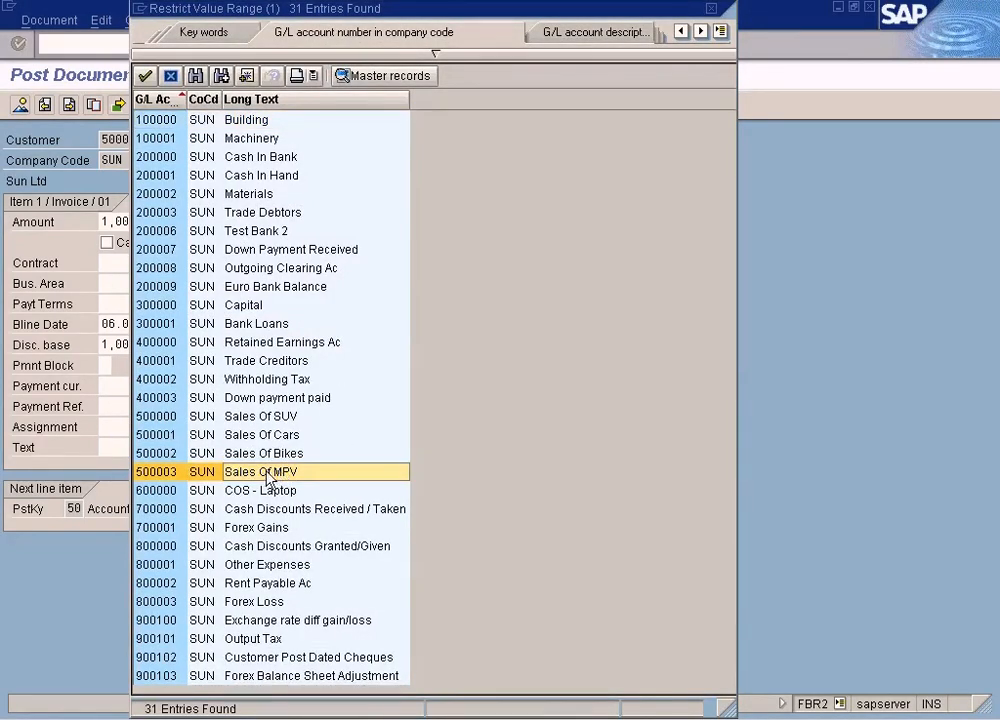
{"action": "double_click", "coordinate": [288, 472]}
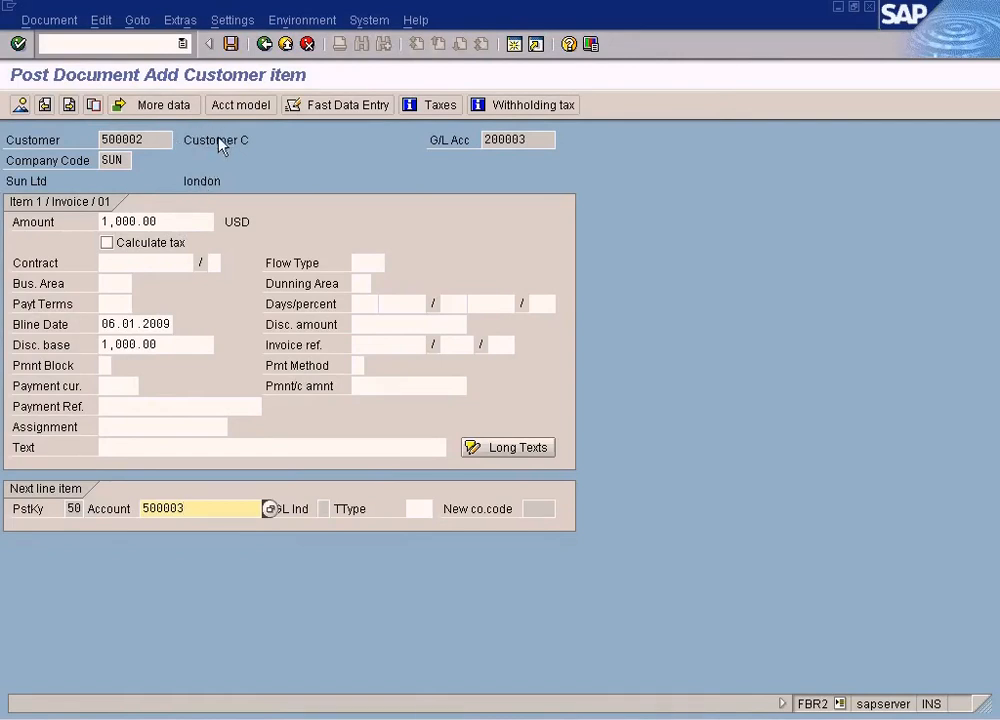
{"action": "key", "text": "Return"}
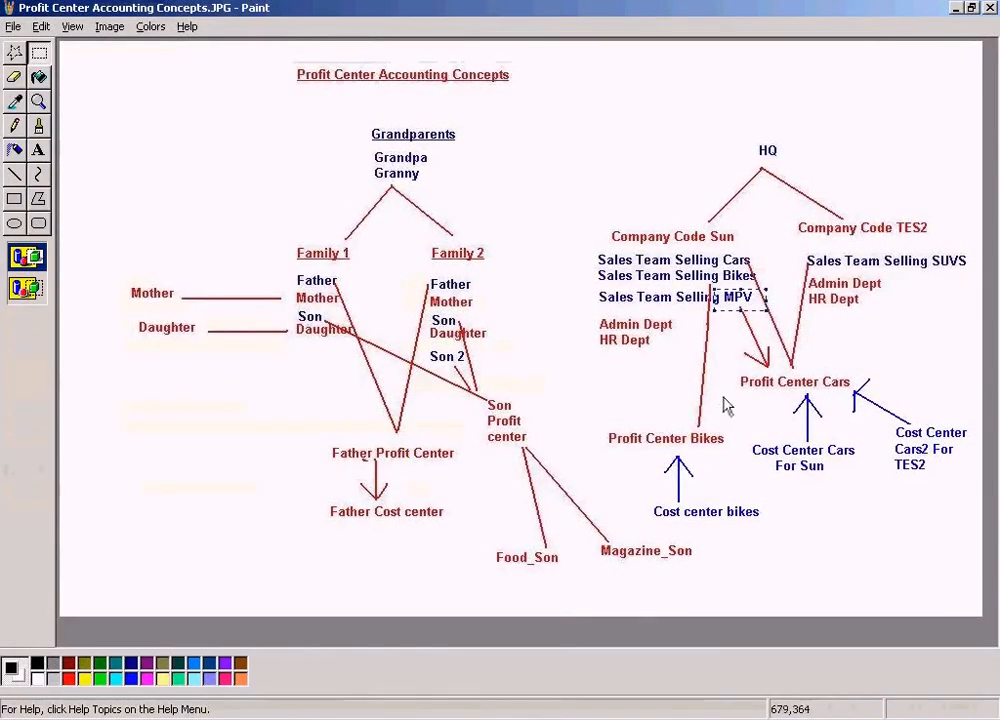
- Check the additional account assignments of the Sales Of MPV item and proceed to the document overview
{"action": "left_click", "coordinate": [555, 301]}
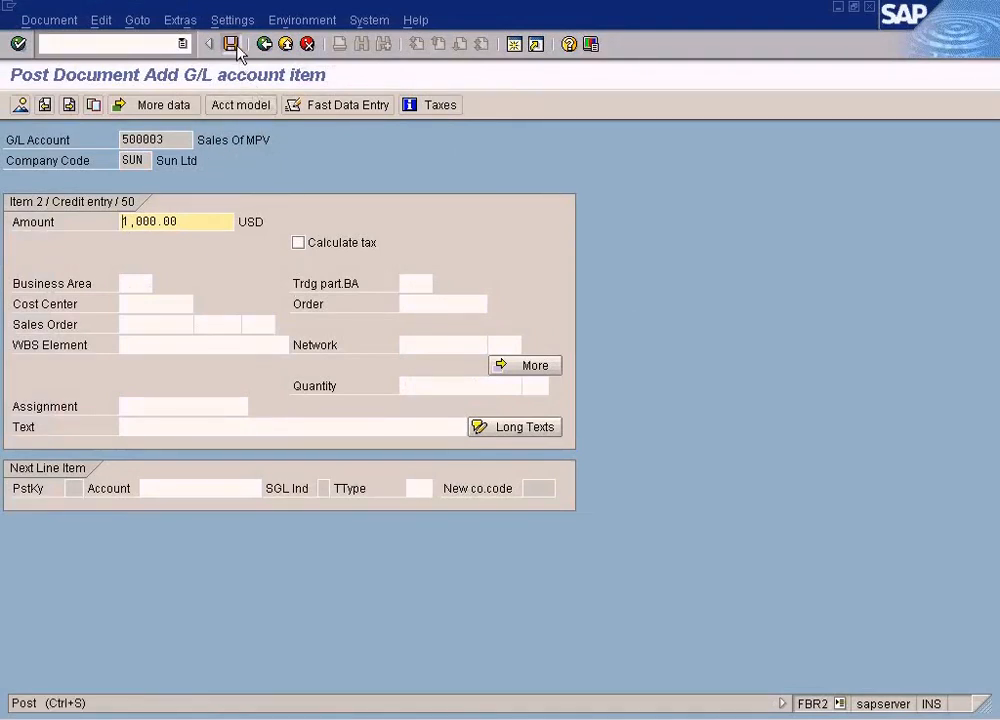
{"action": "left_click", "coordinate": [527, 367]}
{"action": "left_click", "coordinate": [23, 446]}
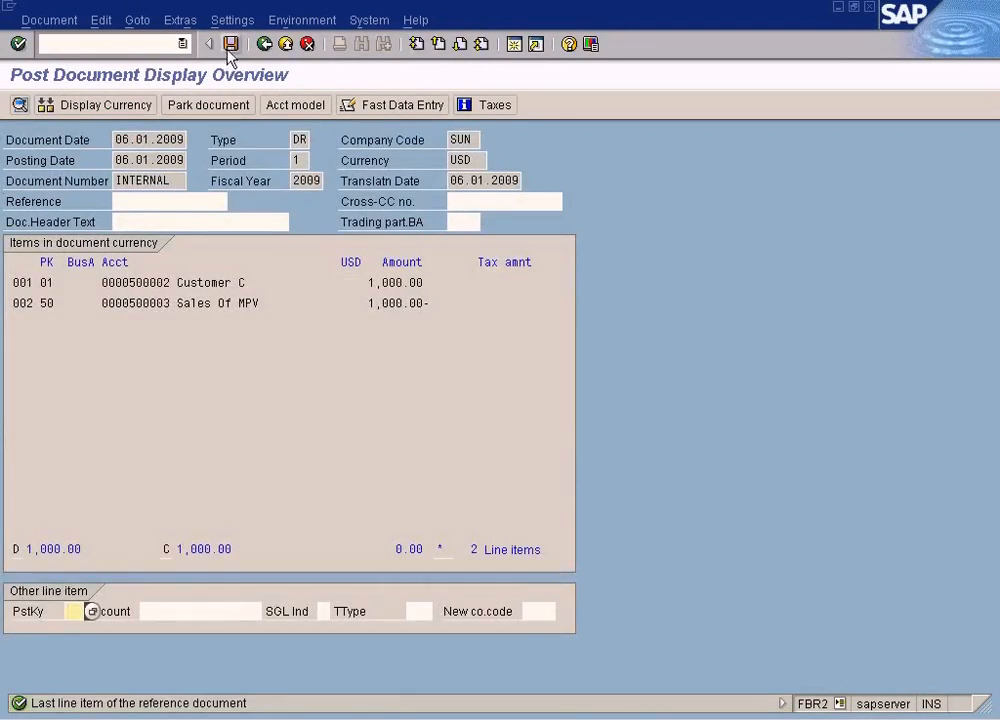
- Set the Customer C item's amount to 500 USD and accept the amounts in the other currencies
{"action": "double_click", "coordinate": [390, 289]}
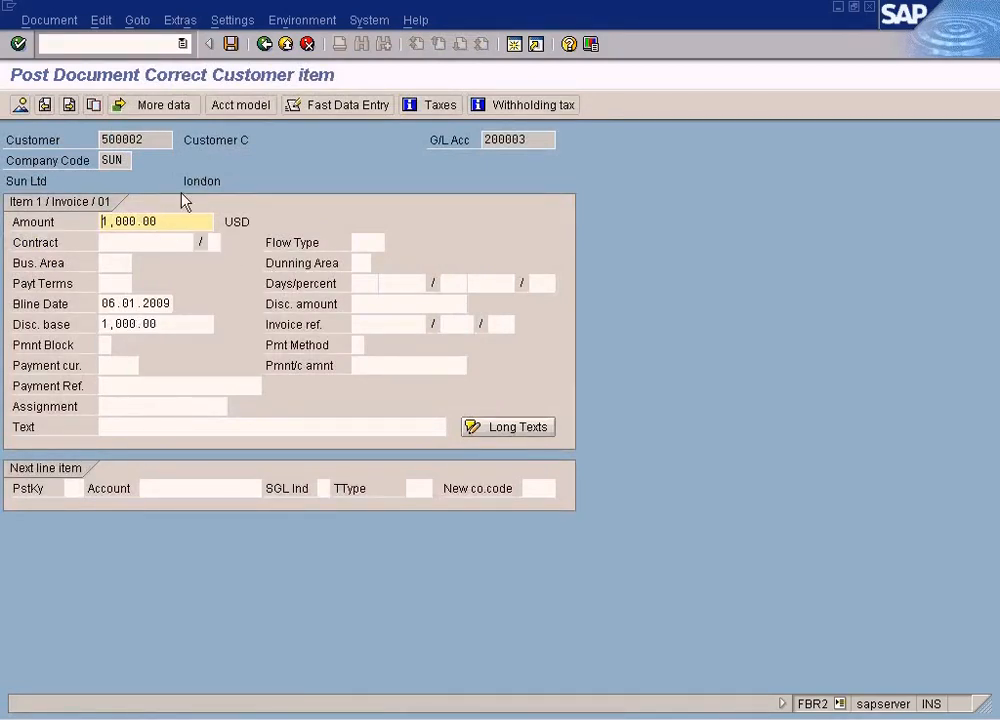
{"action": "left_click_drag", "start_coordinate": [163, 221], "coordinate": [84, 216]}
{"action": "type", "text": "500"}
{"action": "left_click", "coordinate": [40, 105]}
{"action": "key", "text": "Return"}
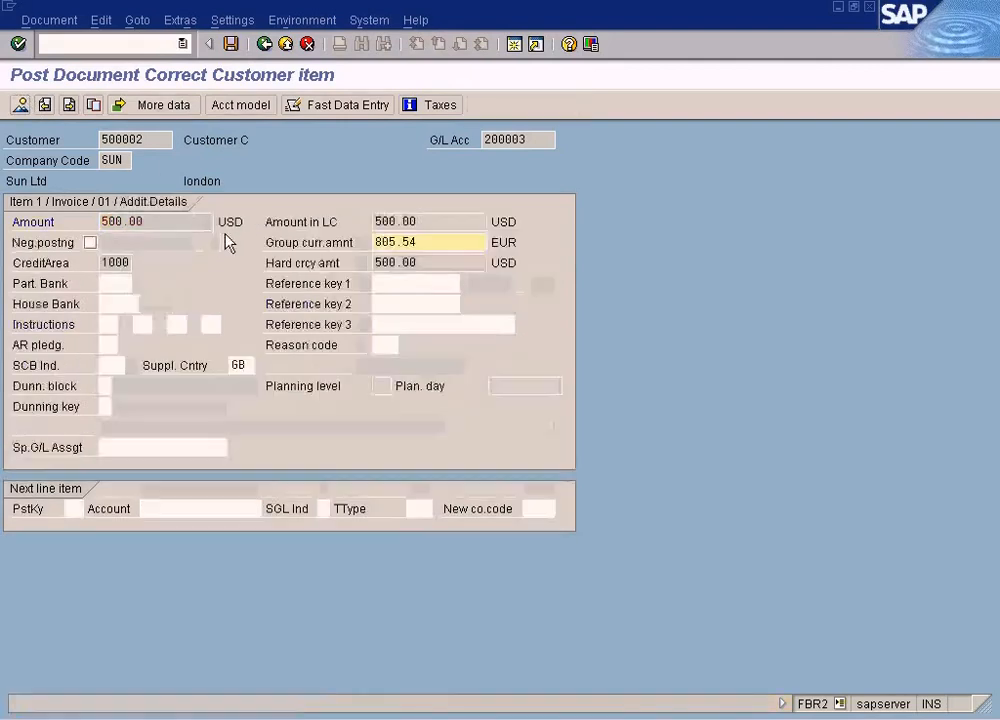
{"action": "key", "text": "Return"}
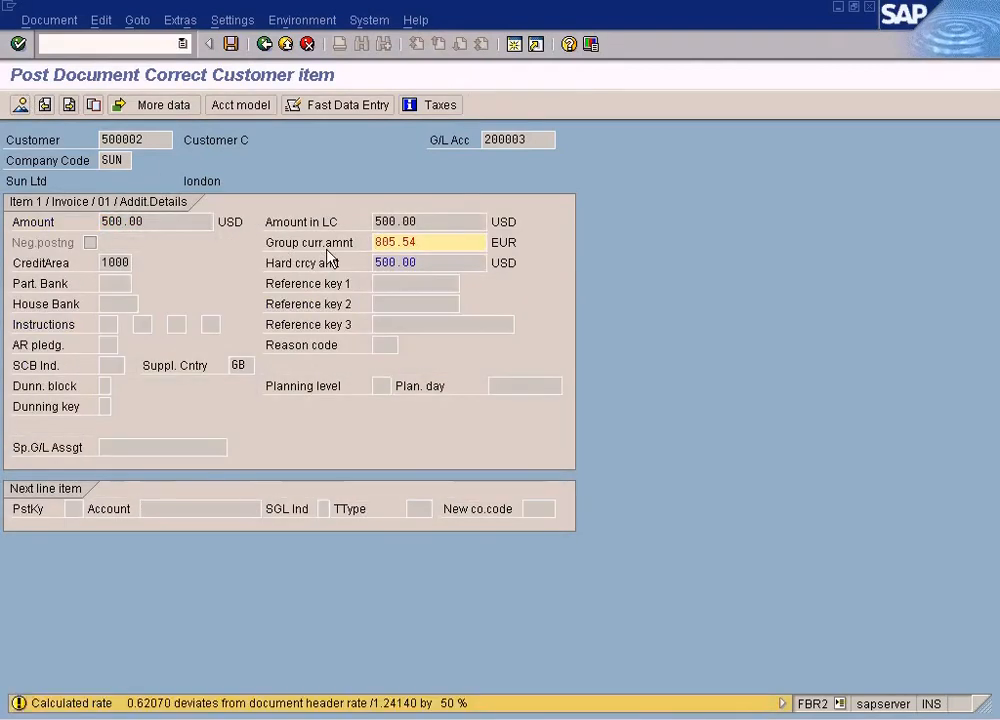
{"action": "key", "text": "Return"}
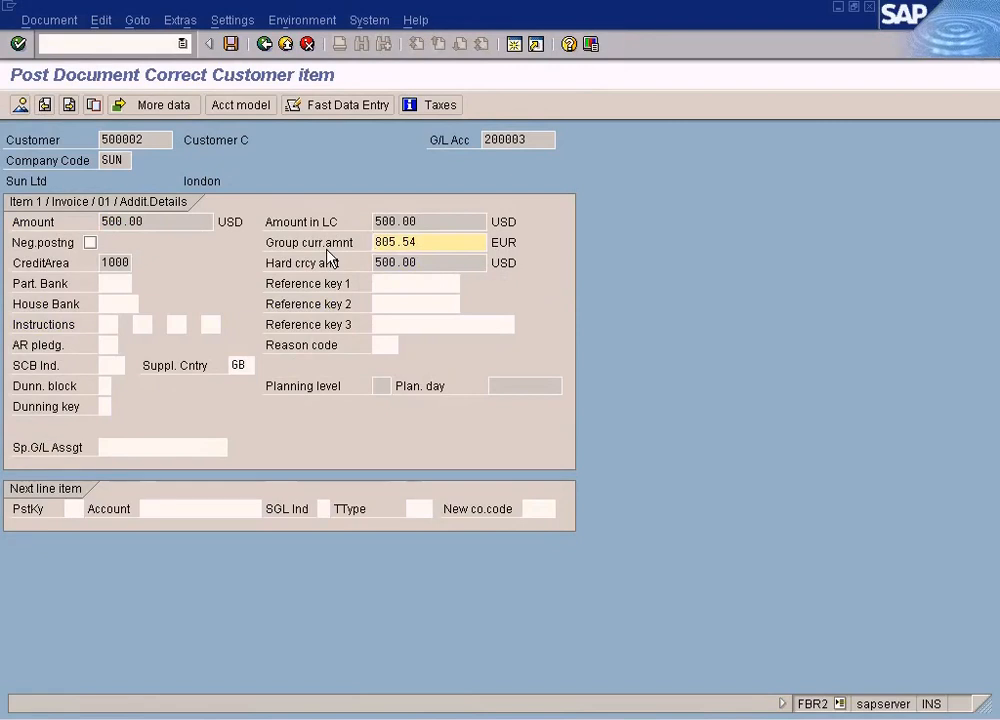
{"action": "key", "text": "Return"}
{"action": "key", "text": "Return"}
{"action": "key", "text": "Return"}
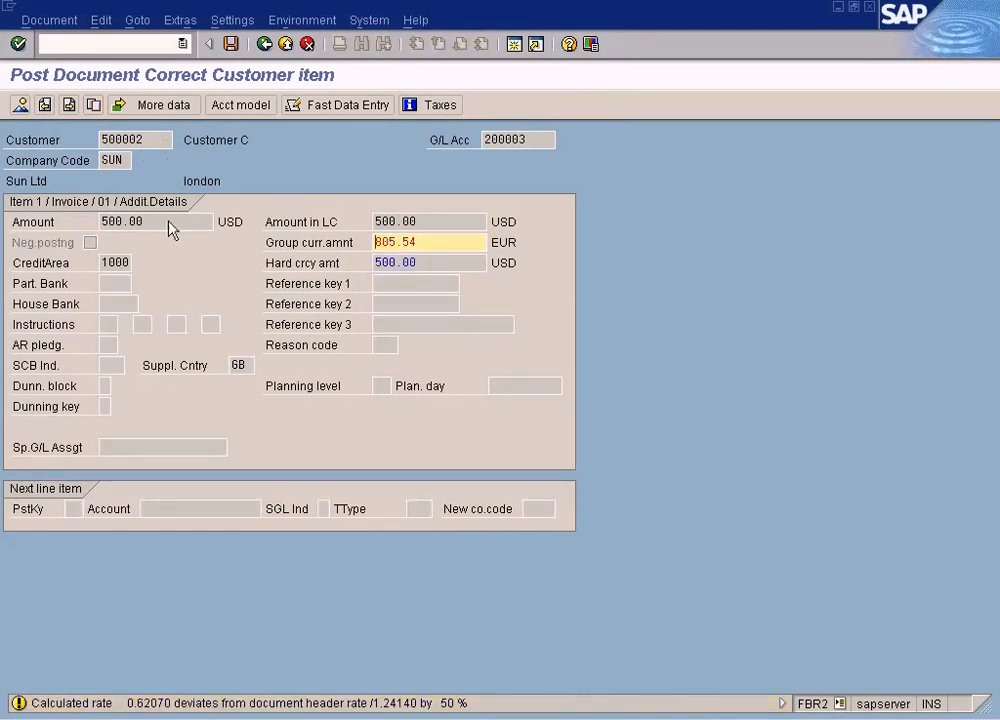
- Set the Sales Of MPV item's amount to 500 USD and return to the document overview
{"action": "left_click", "coordinate": [67, 106]}
{"action": "left_click_drag", "start_coordinate": [199, 221], "coordinate": [60, 219]}
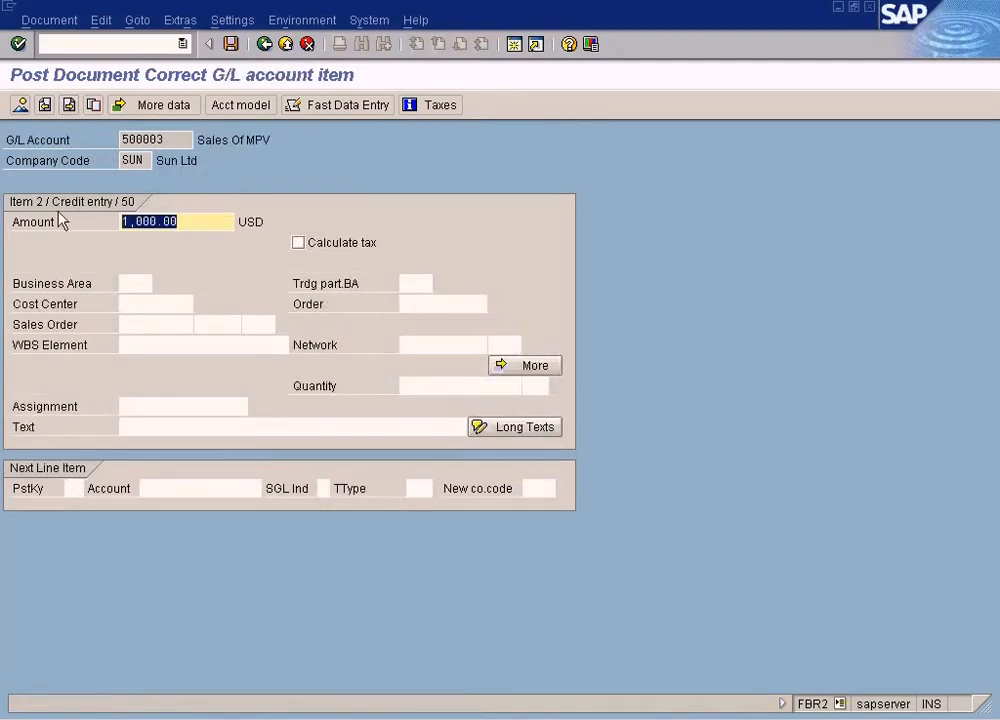
{"action": "type", "text": "500"}
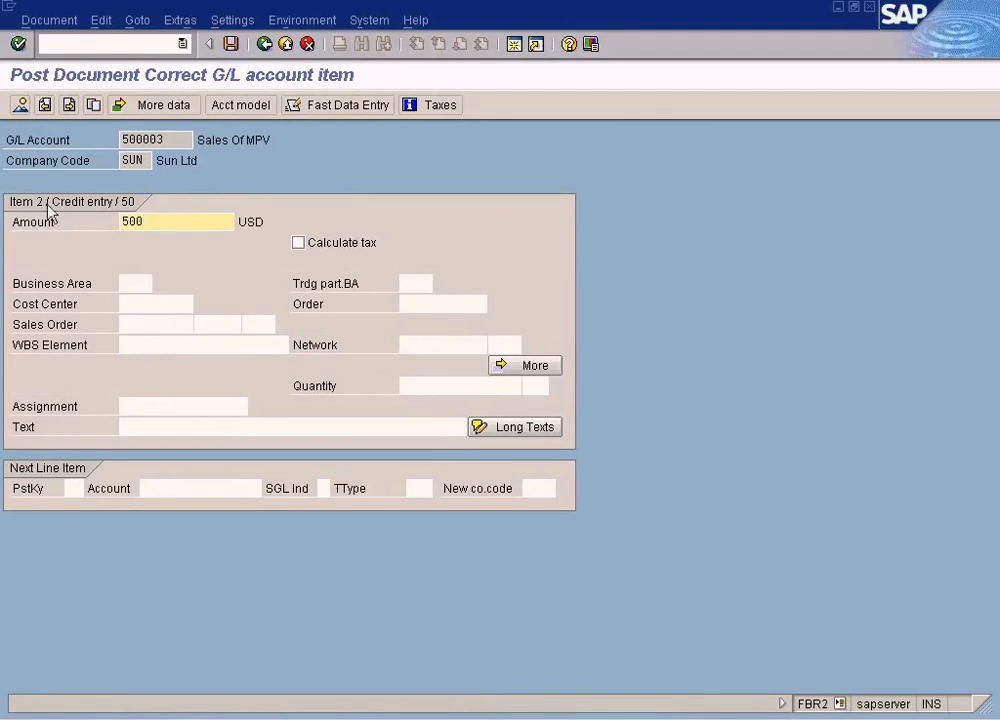
{"action": "left_click", "coordinate": [19, 105]}
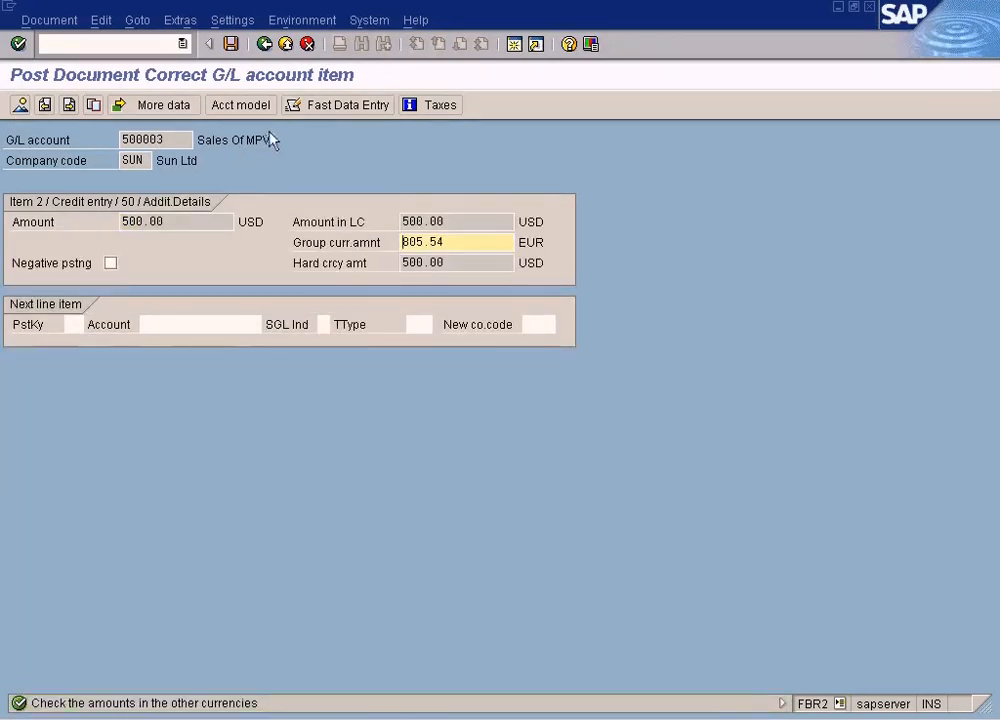
{"action": "left_click", "coordinate": [20, 105]}
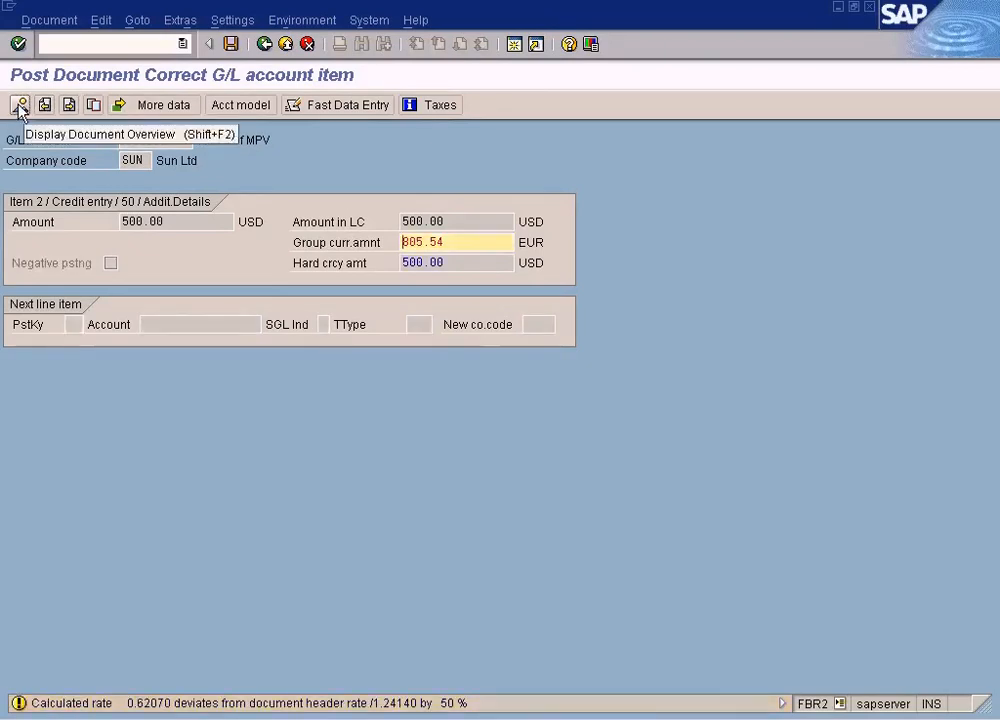
{"action": "left_click", "coordinate": [20, 105]}
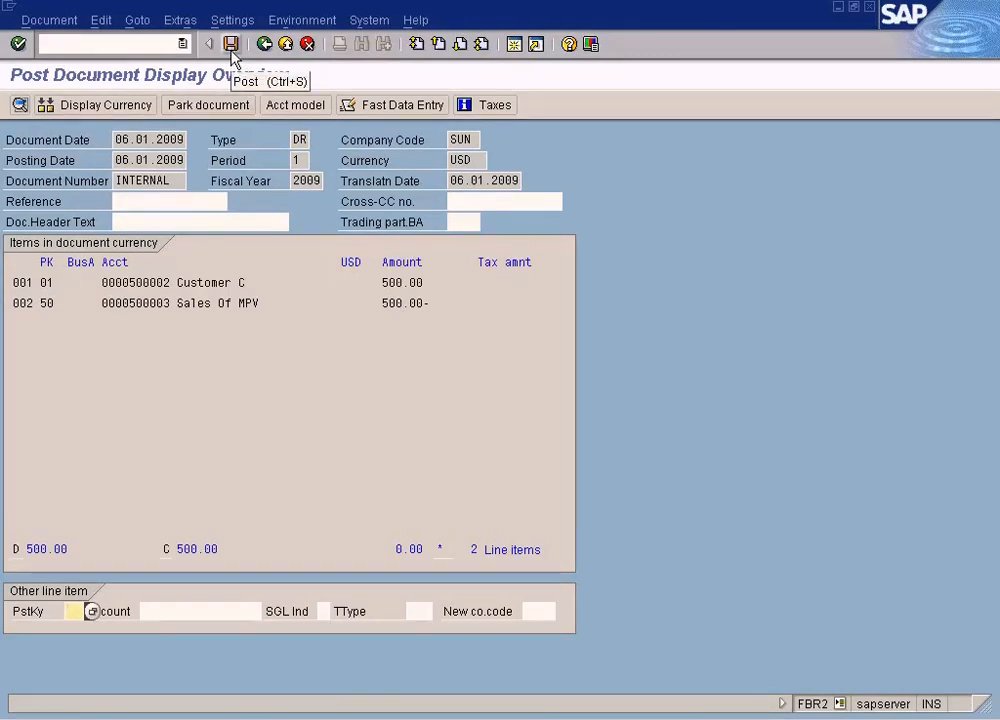
- Review the additional account assignments of the Sales Of MPV item and post the document
{"action": "double_click", "coordinate": [422, 304]}
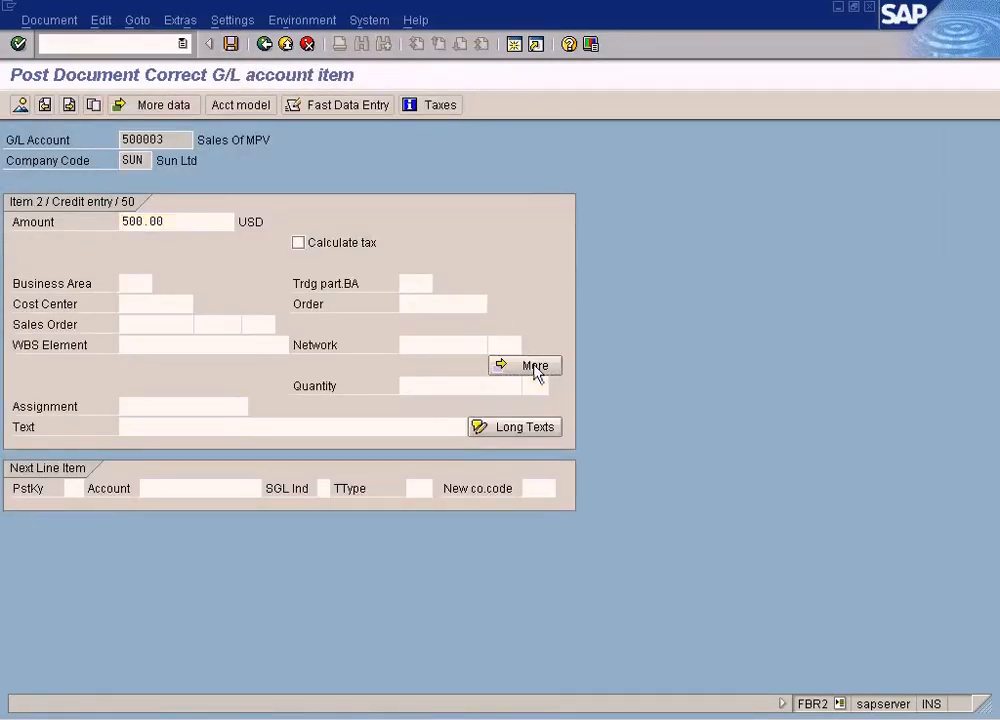
{"action": "left_click", "coordinate": [535, 365]}
{"action": "left_click", "coordinate": [74, 446]}
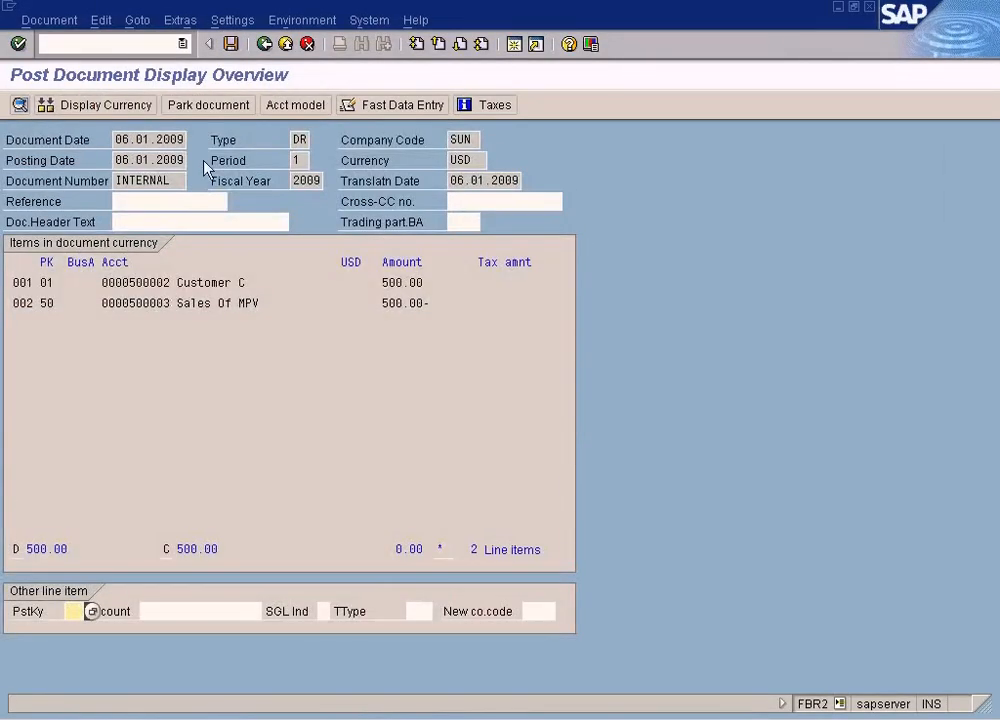
{"action": "left_click", "coordinate": [230, 44]}
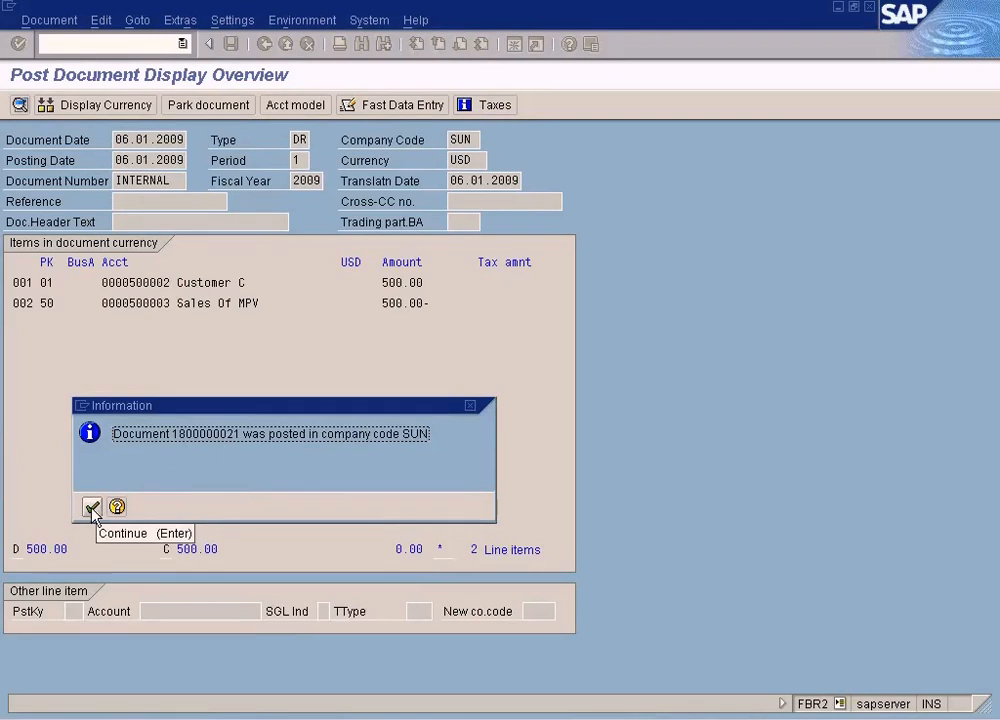
{"action": "key", "text": "Return"}
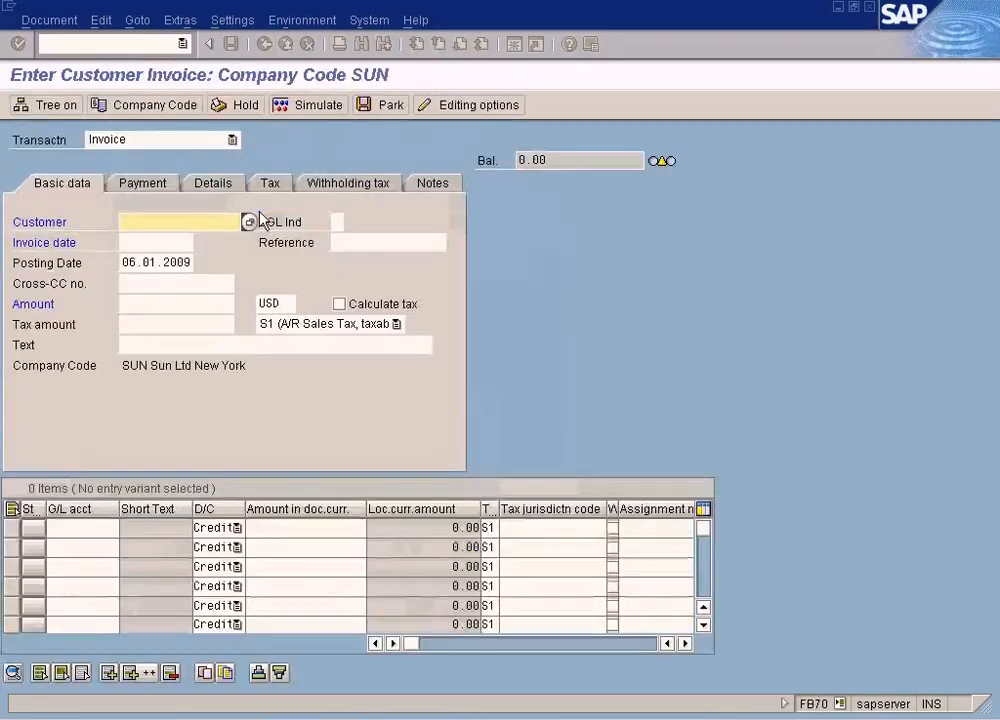
- Display the posted invoice and open the profit center document from its list of accounting documents
{"action": "left_click", "coordinate": [30, 22]}
{"action": "left_click", "coordinate": [74, 64]}
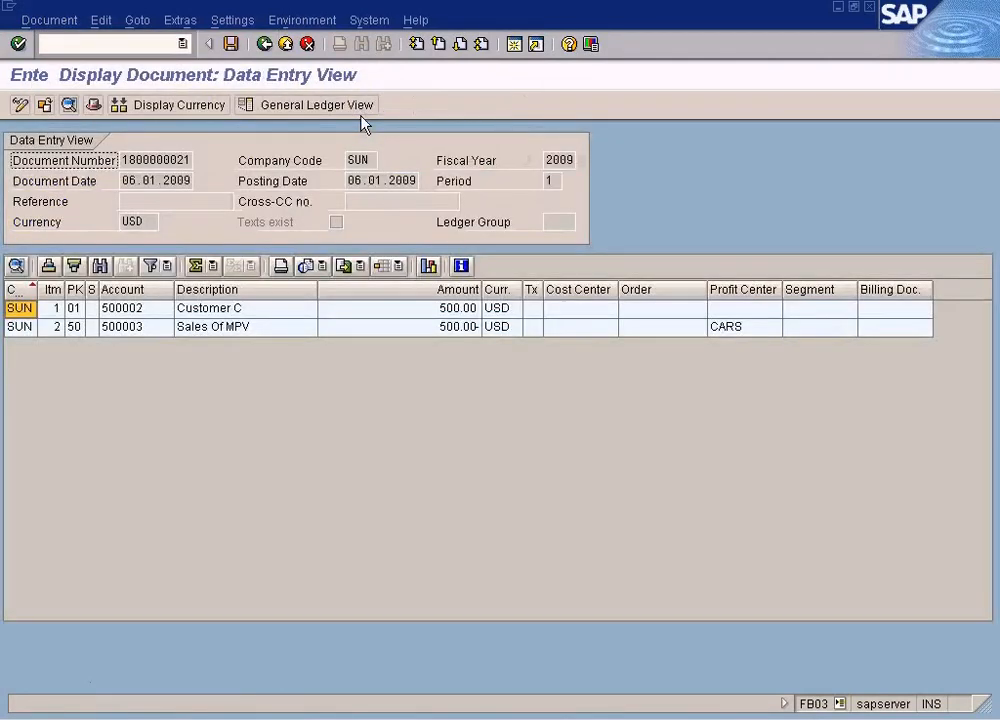
{"action": "left_click", "coordinate": [304, 21]}
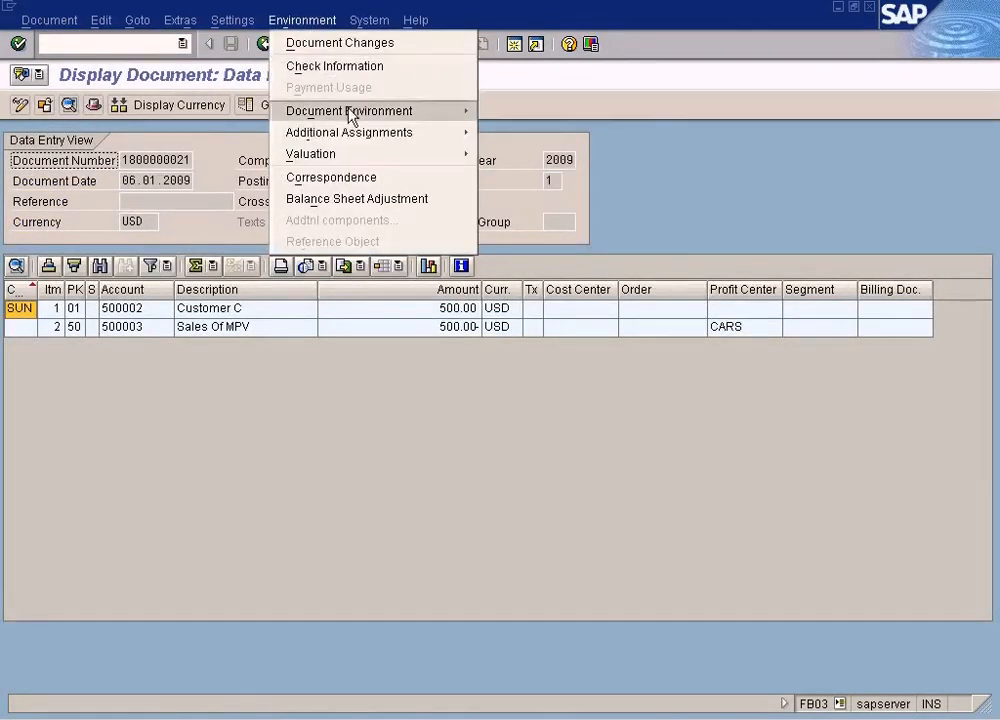
{"action": "mouse_move", "coordinate": [348, 112]}
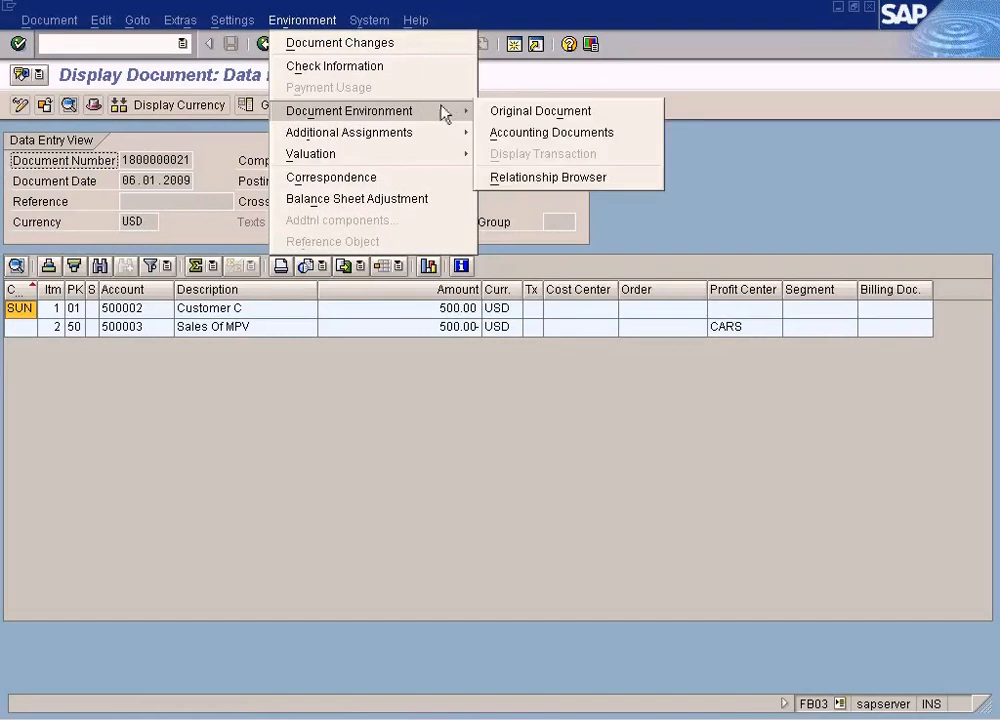
{"action": "left_click", "coordinate": [535, 132]}
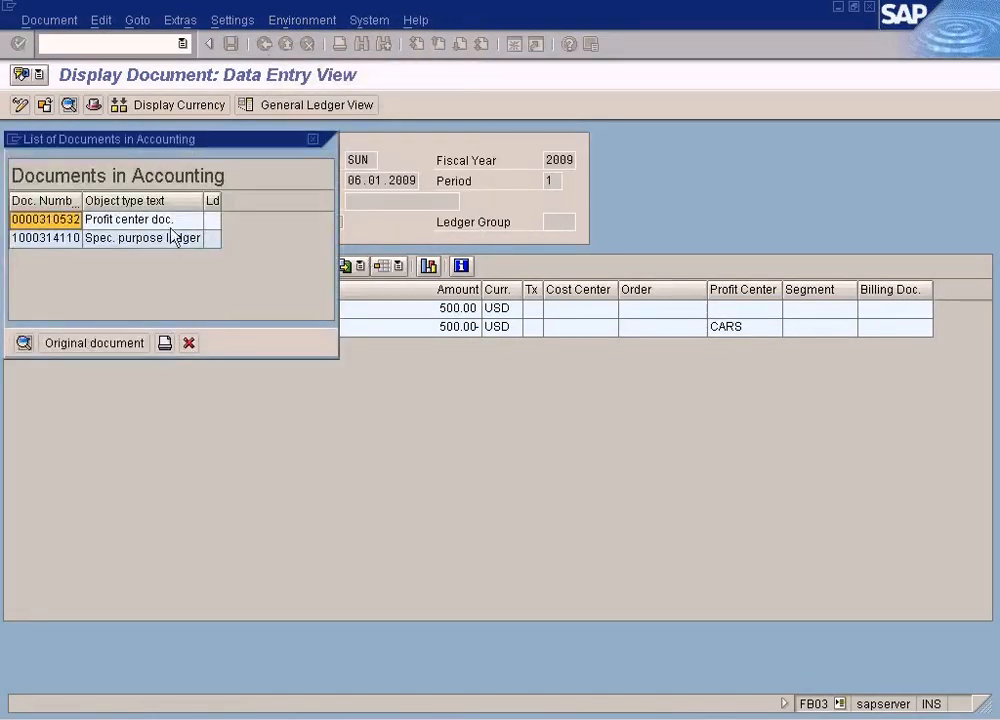
{"action": "double_click", "coordinate": [153, 224]}
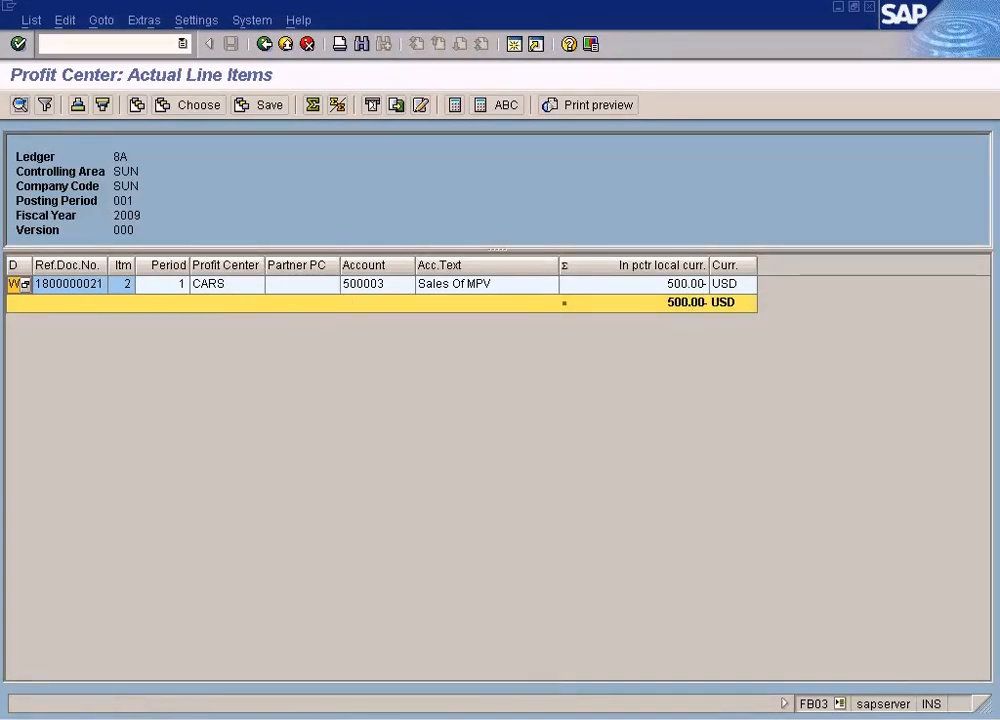
- Look at the earlier 1,000.00 USD invoice in the other session and return to the profit center actual line items
{"action": "key", "text": "alt+Tab"}
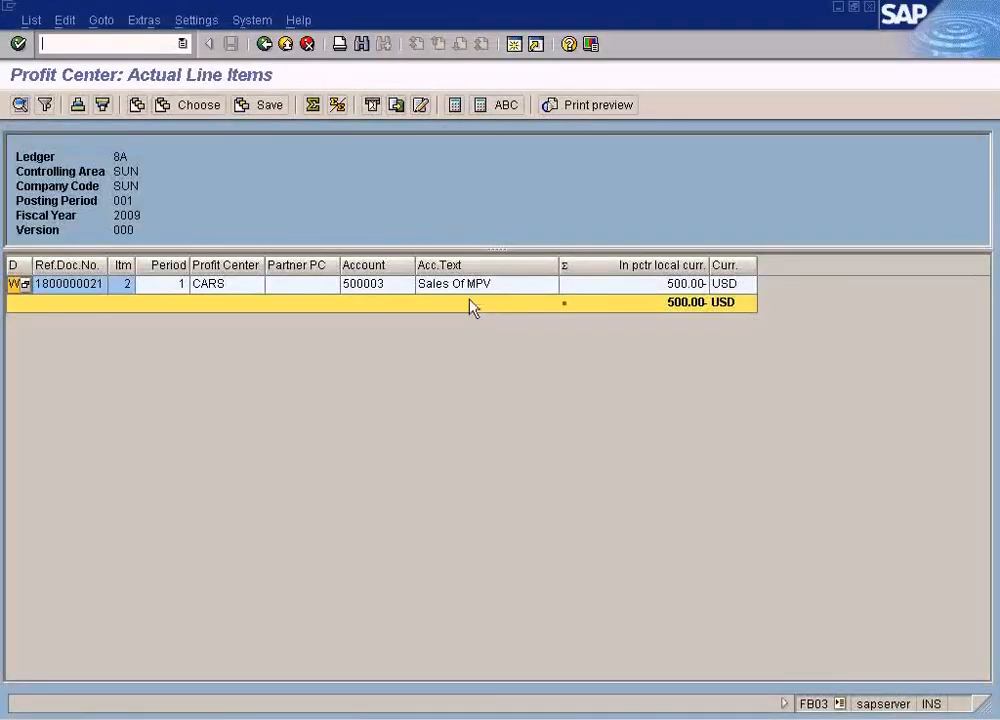
{"action": "left_click", "coordinate": [325, 718]}
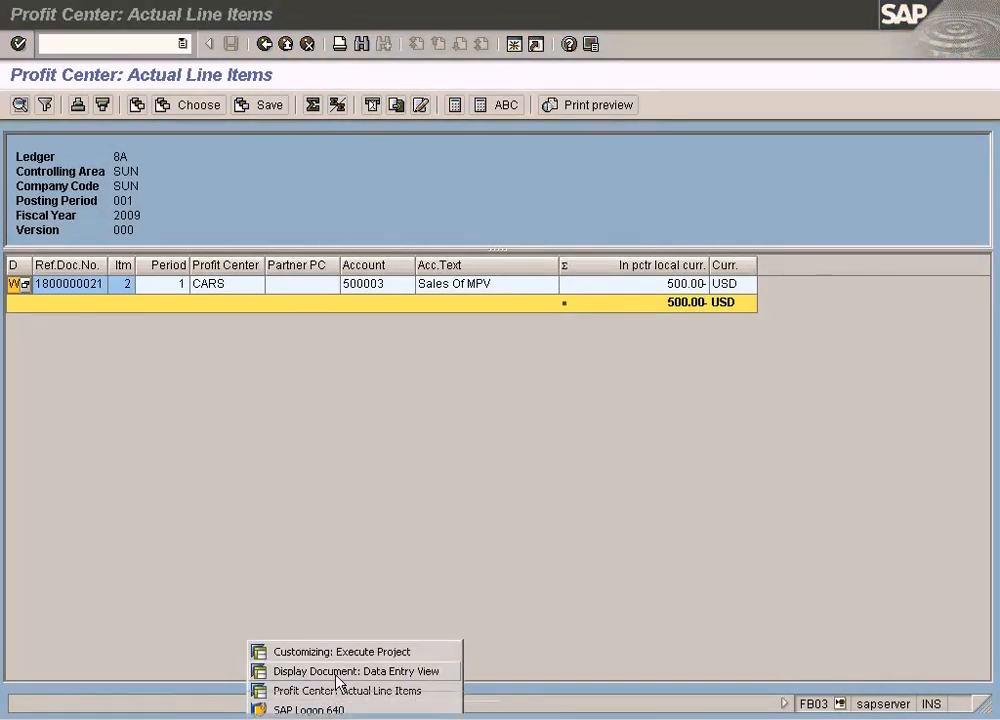
{"action": "left_click", "coordinate": [336, 672]}
{"action": "left_click", "coordinate": [325, 718]}
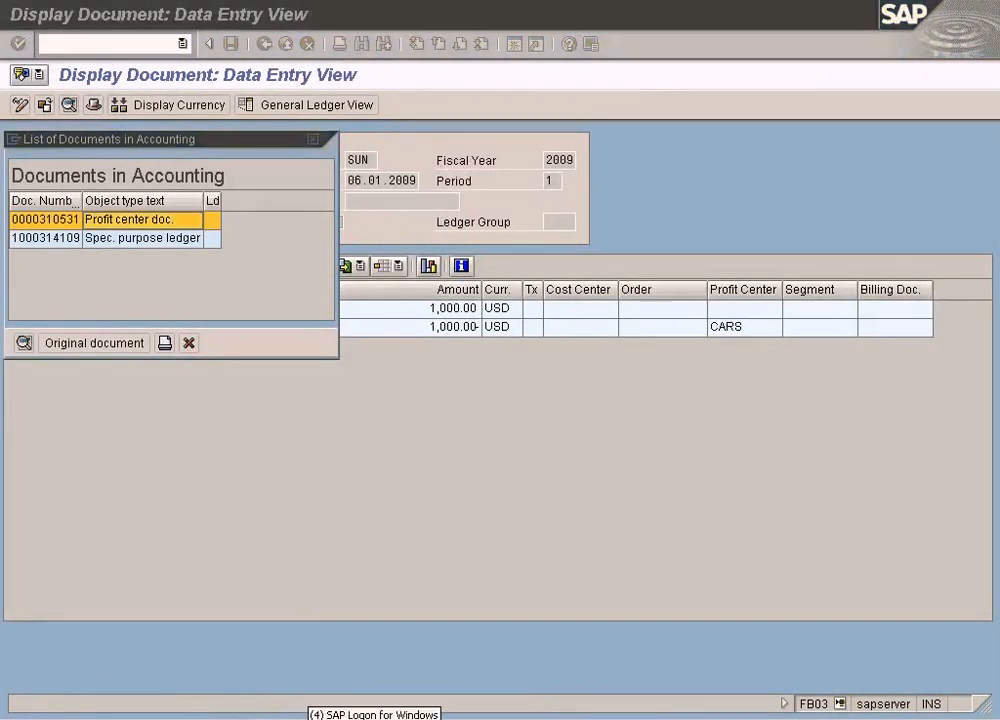
{"action": "left_click", "coordinate": [322, 693]}
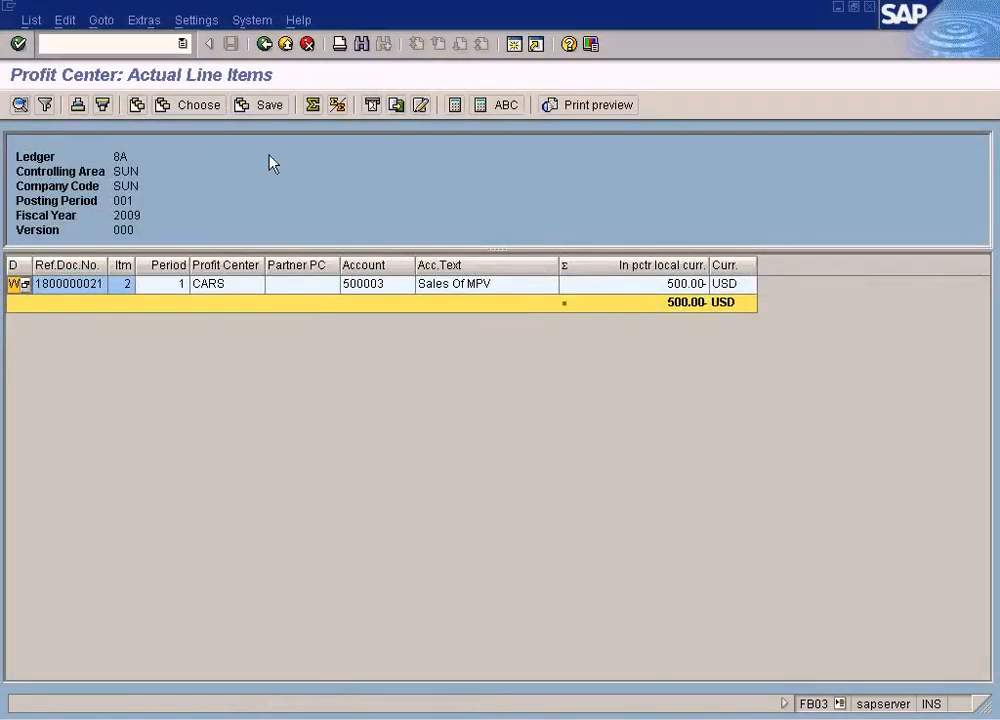
- Close the profit center line items and the accounting document list, and leave the invoice display and entry for the SAP menu
{"action": "left_click", "coordinate": [284, 45]}
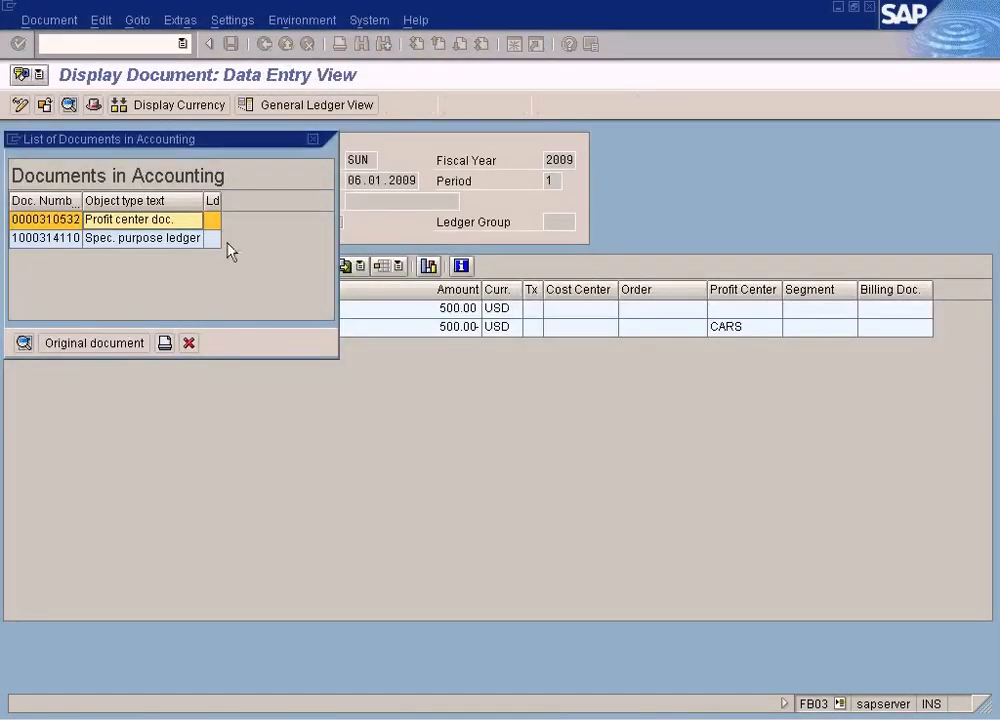
{"action": "left_click", "coordinate": [190, 342]}
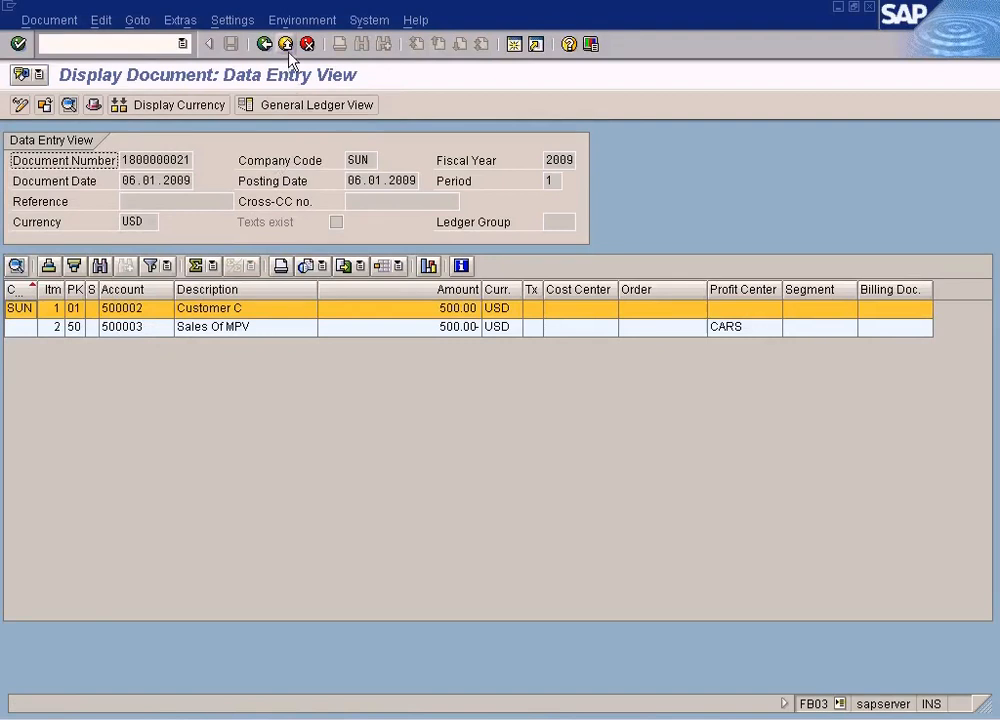
{"action": "left_click", "coordinate": [287, 45]}
{"action": "left_click", "coordinate": [152, 45]}
{"action": "type", "text": "/n"}
{"action": "key", "text": "Return"}
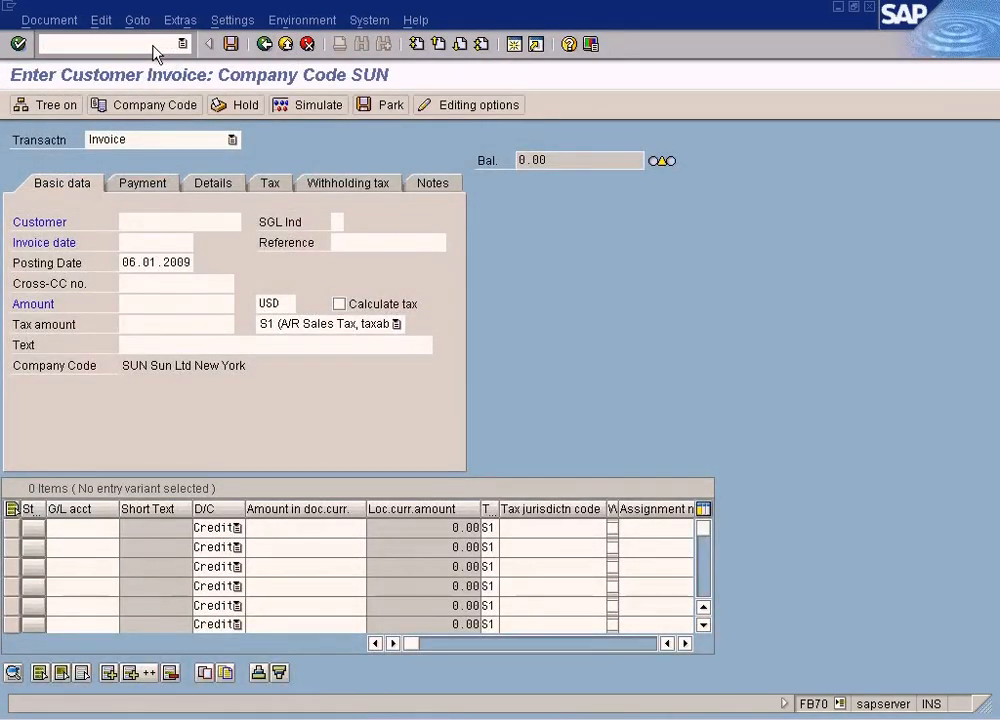
- Collapse the Accounts Receivable folders and expand Controlling down to the Interactive Reporting reports of Profit Center Accounting's information system
{"action": "left_click", "coordinate": [90, 315]}
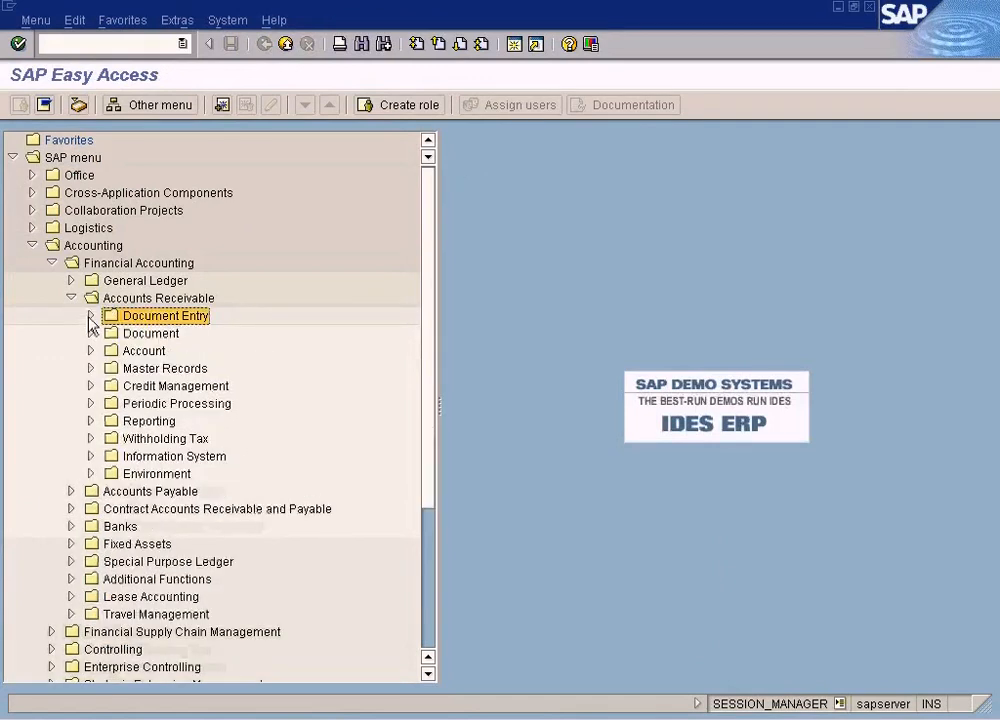
{"action": "left_click", "coordinate": [71, 298]}
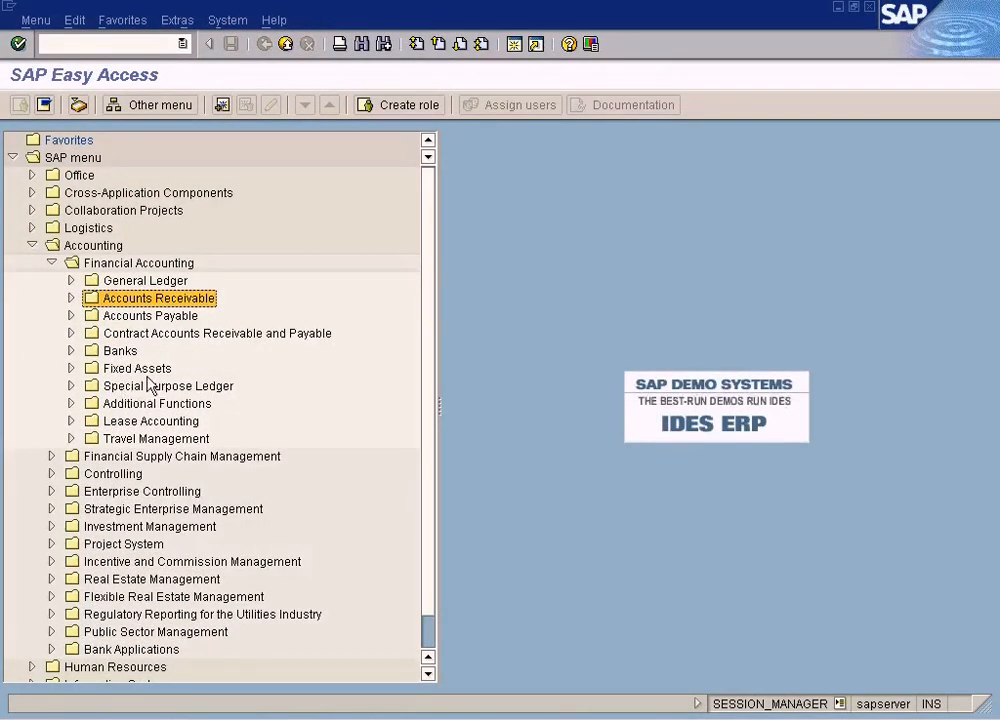
{"action": "left_click", "coordinate": [51, 474]}
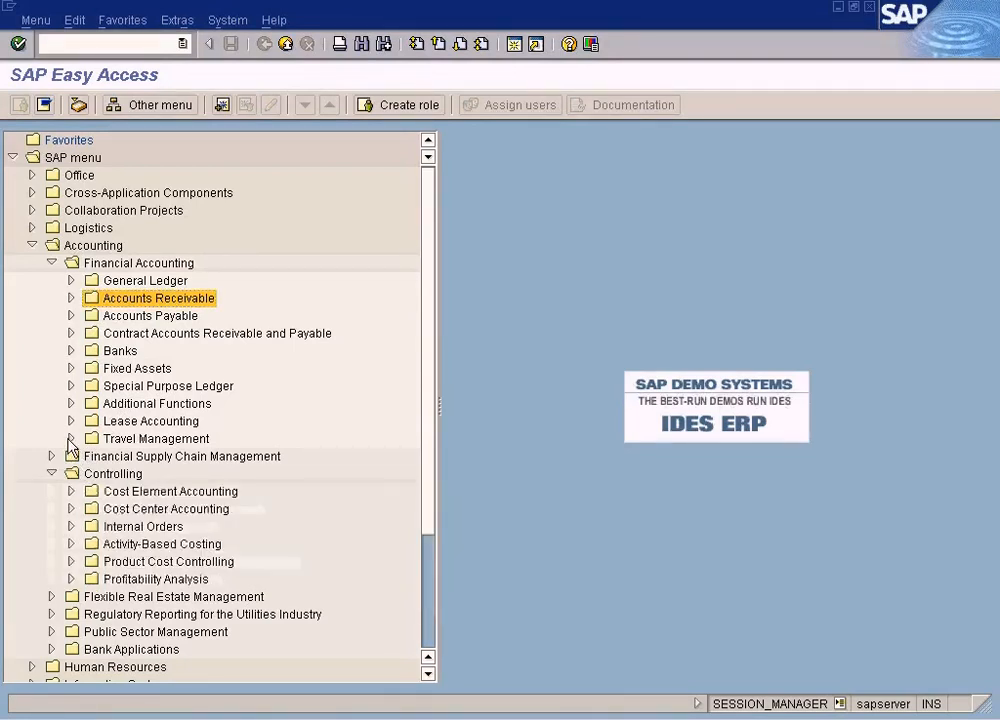
{"action": "scroll", "coordinate": [83, 527], "scroll_direction": "down", "scroll_amount": 1}
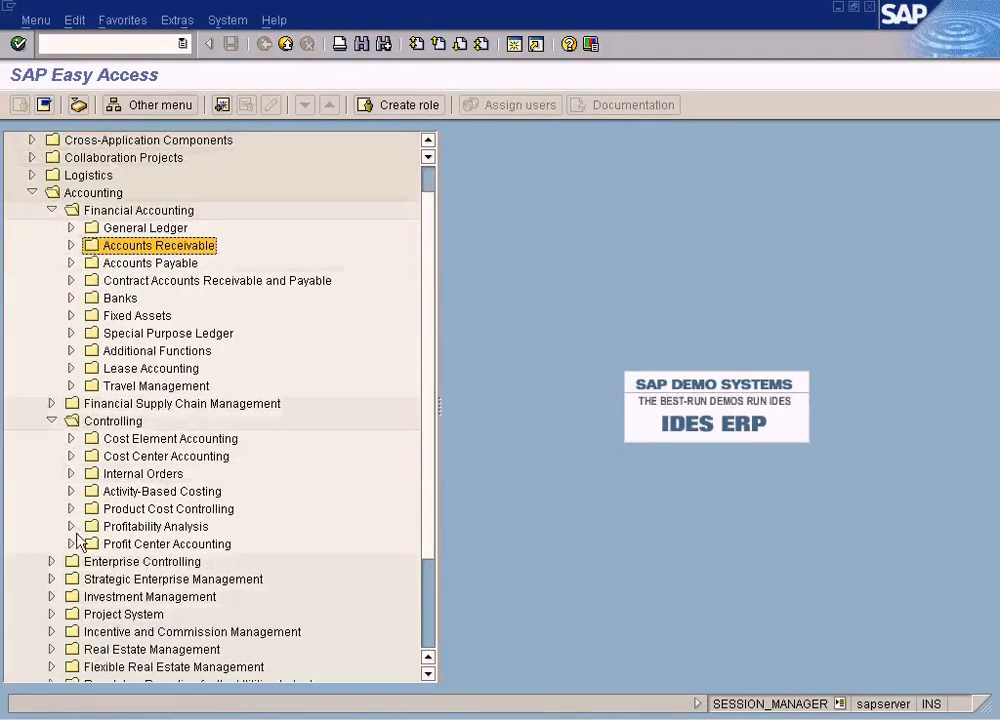
{"action": "left_click", "coordinate": [71, 543]}
{"action": "scroll", "coordinate": [70, 553], "scroll_direction": "down", "scroll_amount": 1}
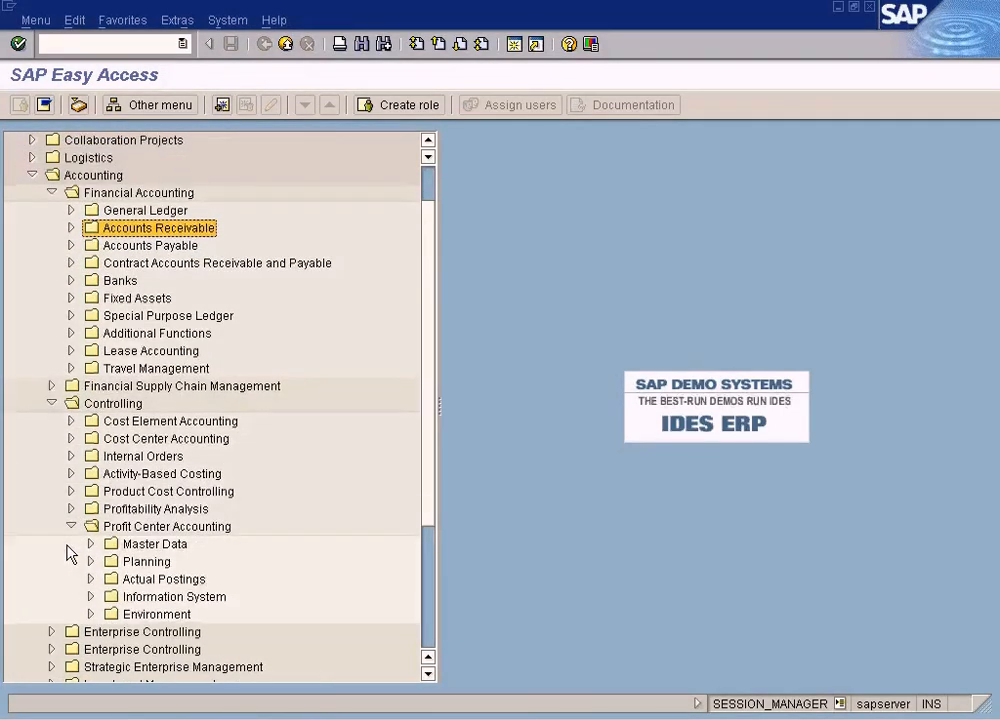
{"action": "left_click", "coordinate": [90, 544]}
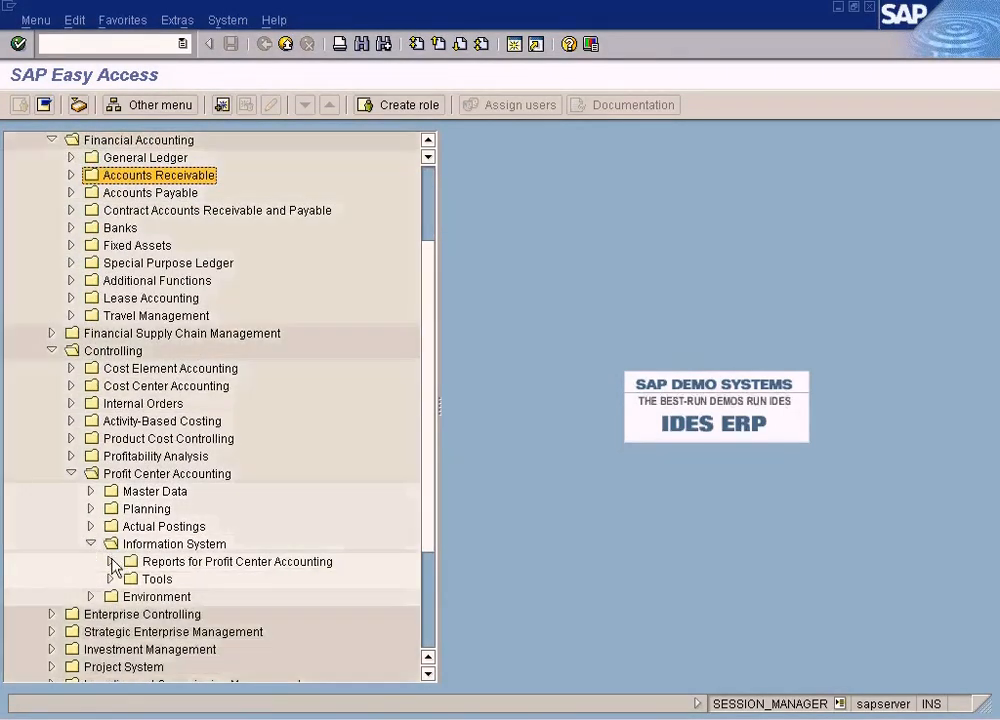
{"action": "left_click", "coordinate": [110, 561]}
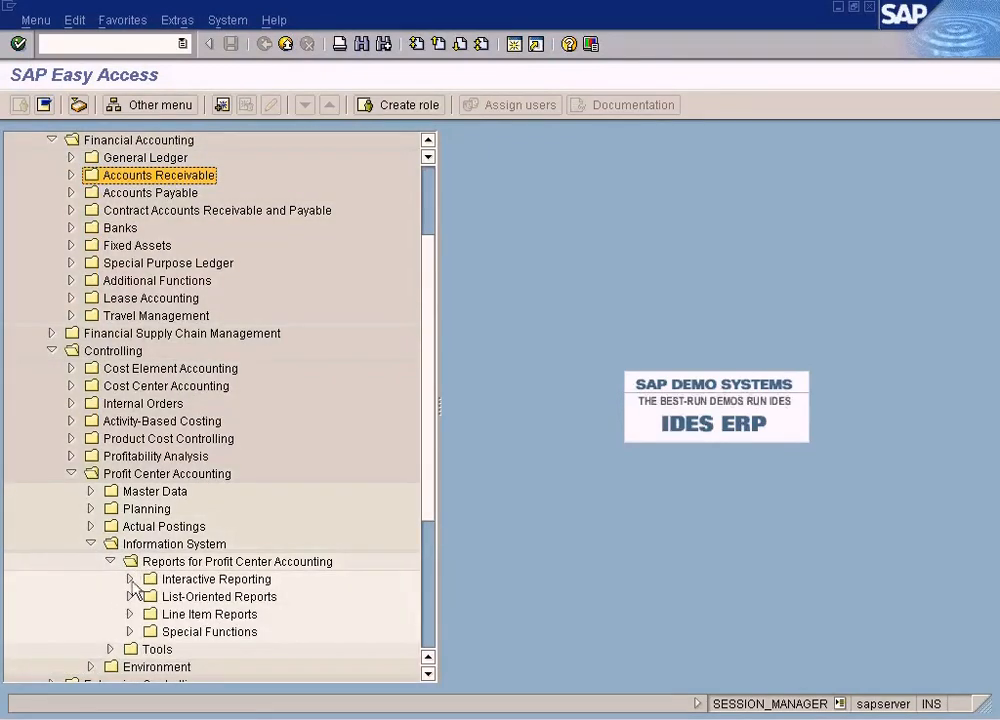
{"action": "left_click", "coordinate": [129, 579]}
{"action": "scroll", "coordinate": [129, 589], "scroll_direction": "down", "scroll_amount": 2}
{"action": "double_click", "coordinate": [304, 496]}
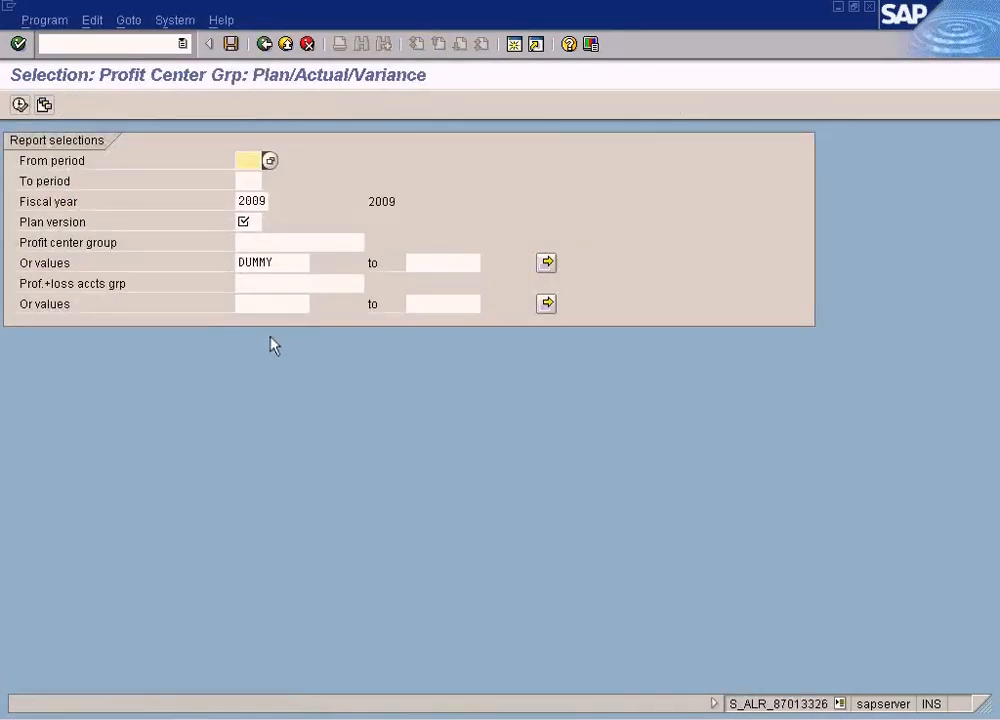
{"action": "key", "text": "Tab"}
{"action": "type", "text": "12"}
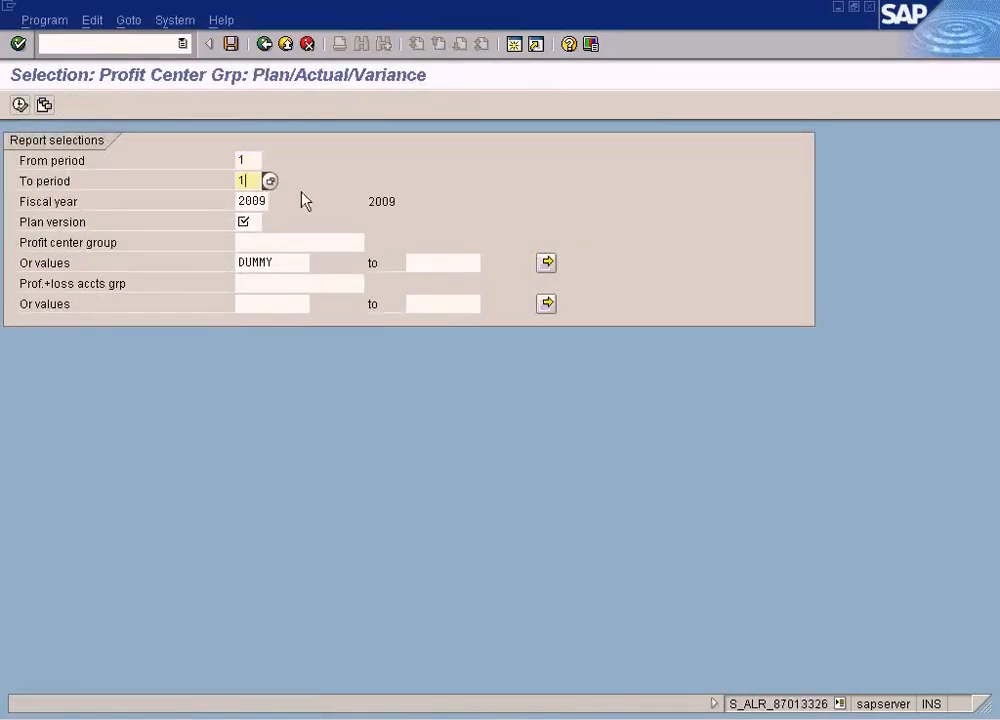
{"action": "left_click", "coordinate": [256, 221]}
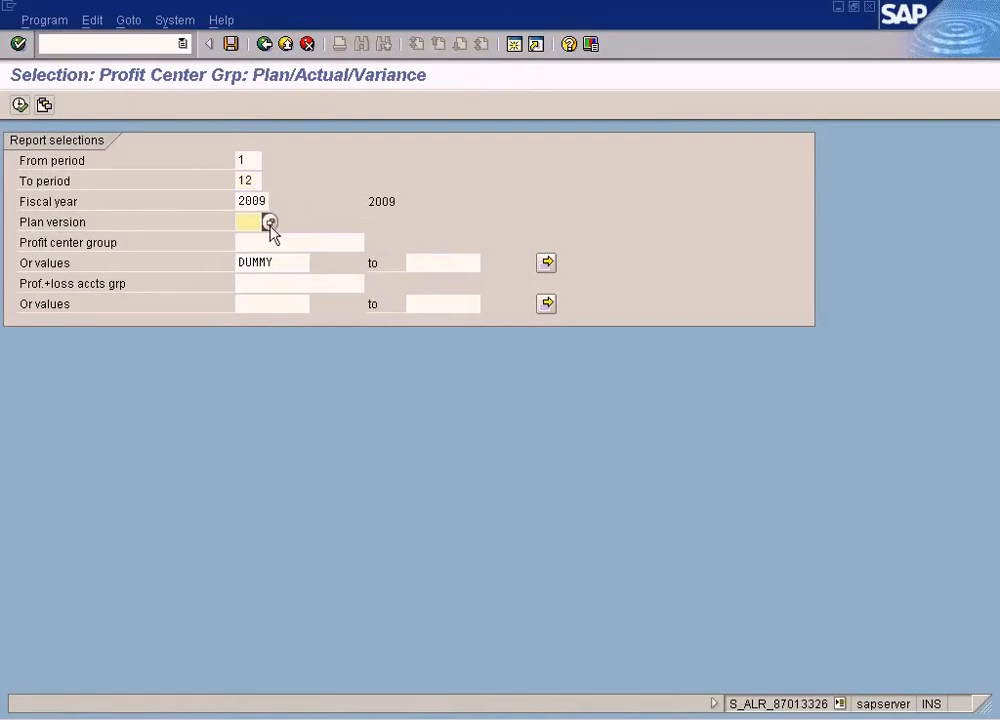
{"action": "type", "text": "0"}
{"action": "left_click", "coordinate": [264, 242]}
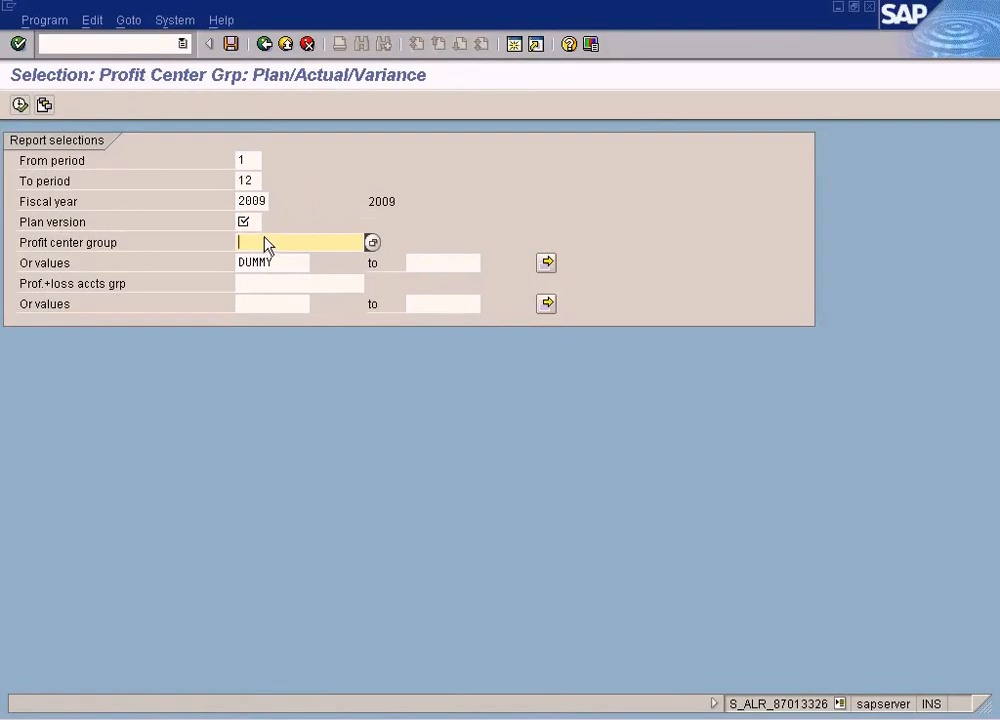
{"action": "left_click", "coordinate": [265, 47]}
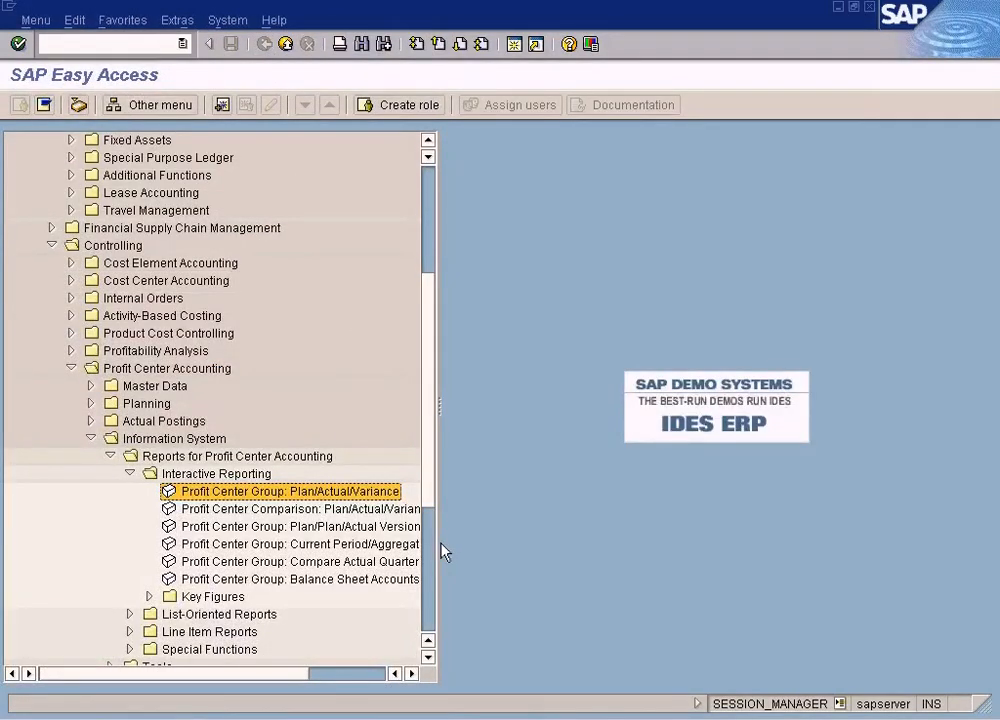
- Widen the menu tree and open the Profit Center Group: Current Period/Aggregated/Year report, accepting its automatic conversion
{"action": "left_click_drag", "start_coordinate": [444, 552], "coordinate": [540, 552]}
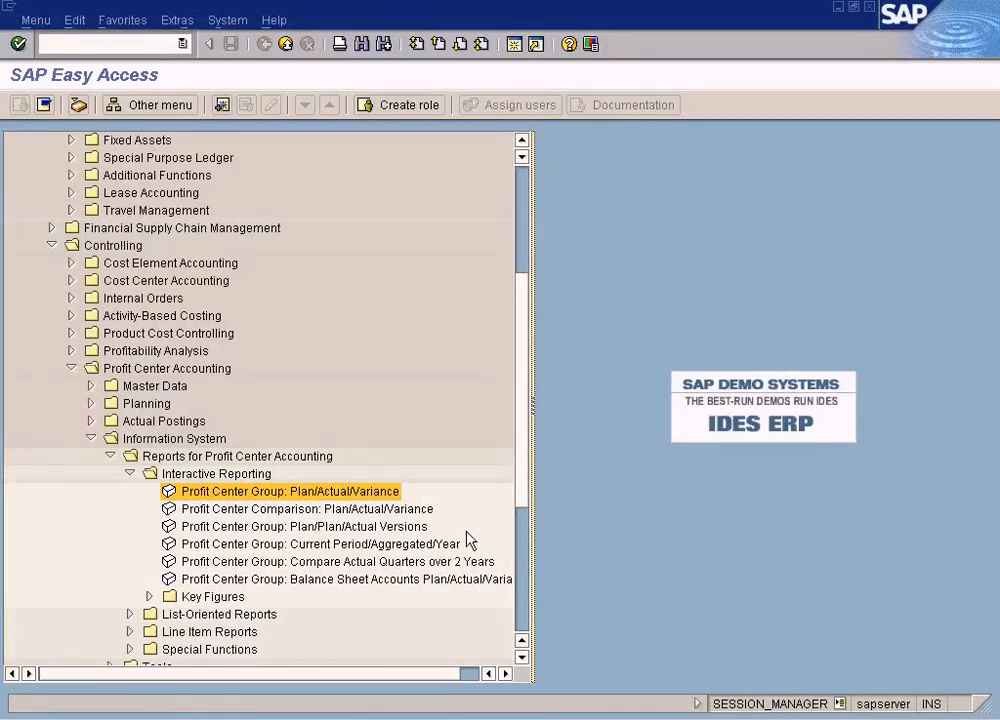
{"action": "double_click", "coordinate": [340, 545]}
{"action": "left_click", "coordinate": [91, 531]}
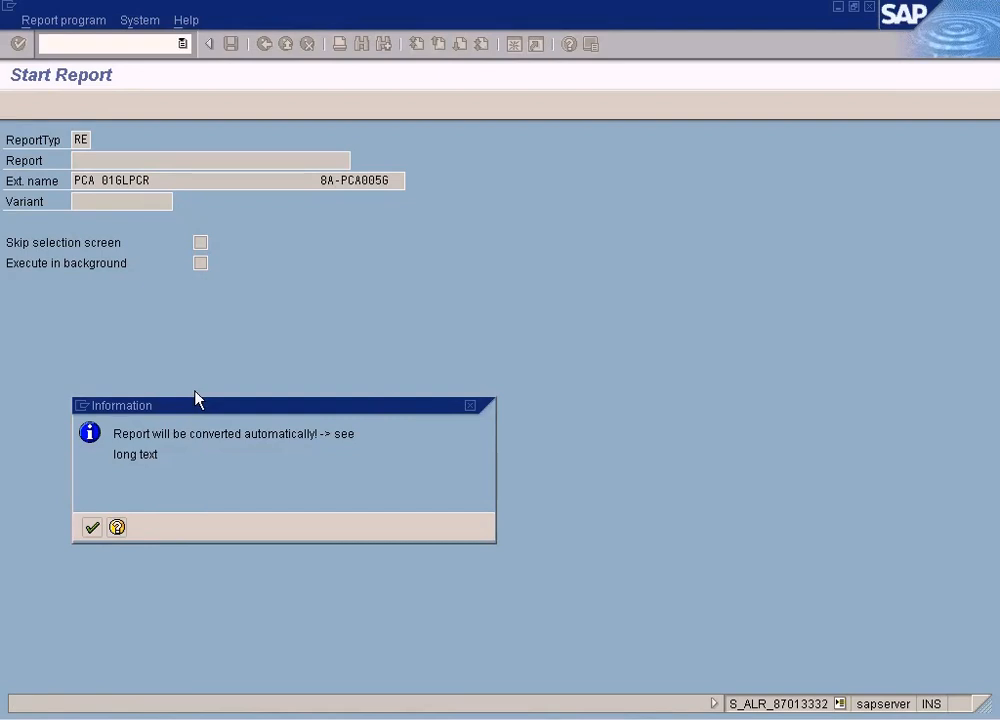
{"action": "key", "text": "Return"}
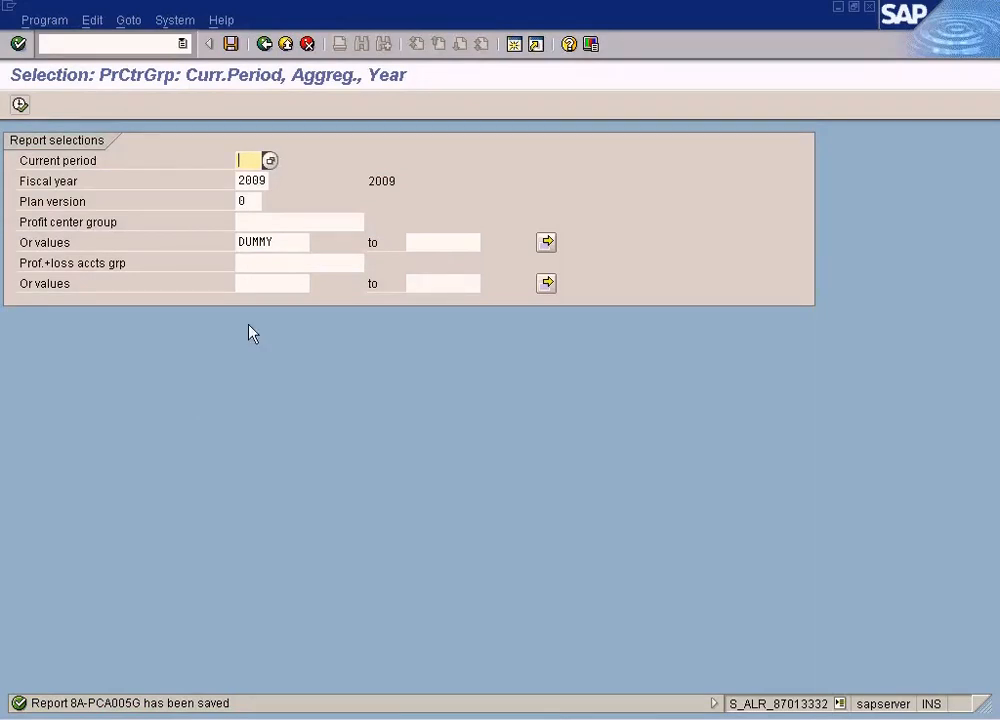
- Clear the DUMMY profit center value, select current period 1 (January) and profit center group VEHICLES, and execute the report
{"action": "left_click_drag", "start_coordinate": [288, 244], "coordinate": [220, 245]}
{"action": "key", "text": "Delete"}
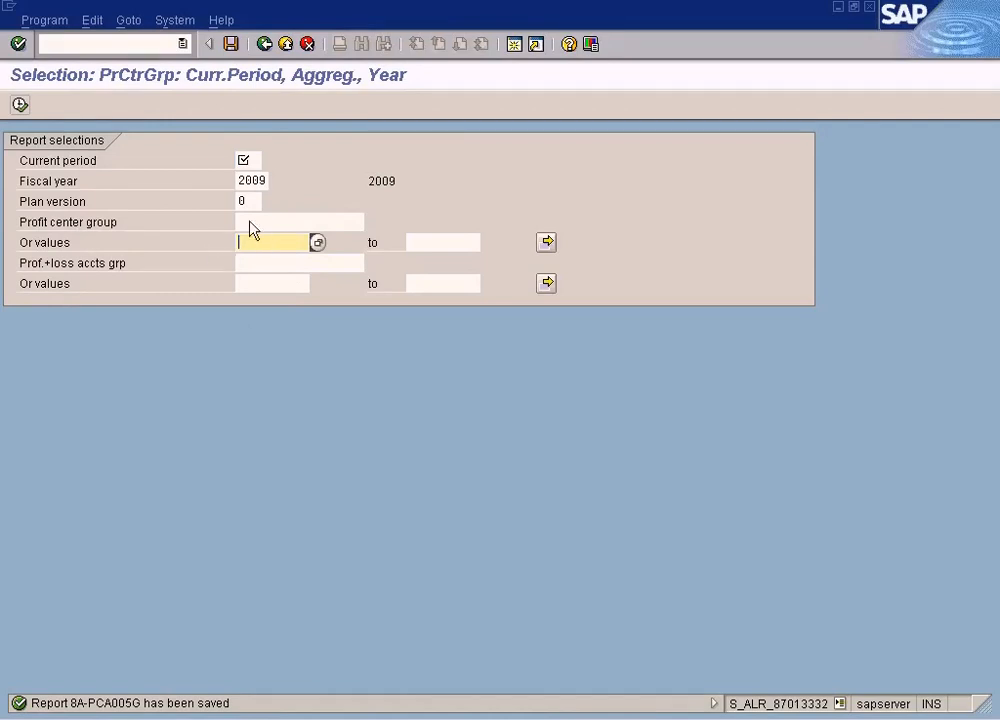
{"action": "left_click", "coordinate": [269, 160]}
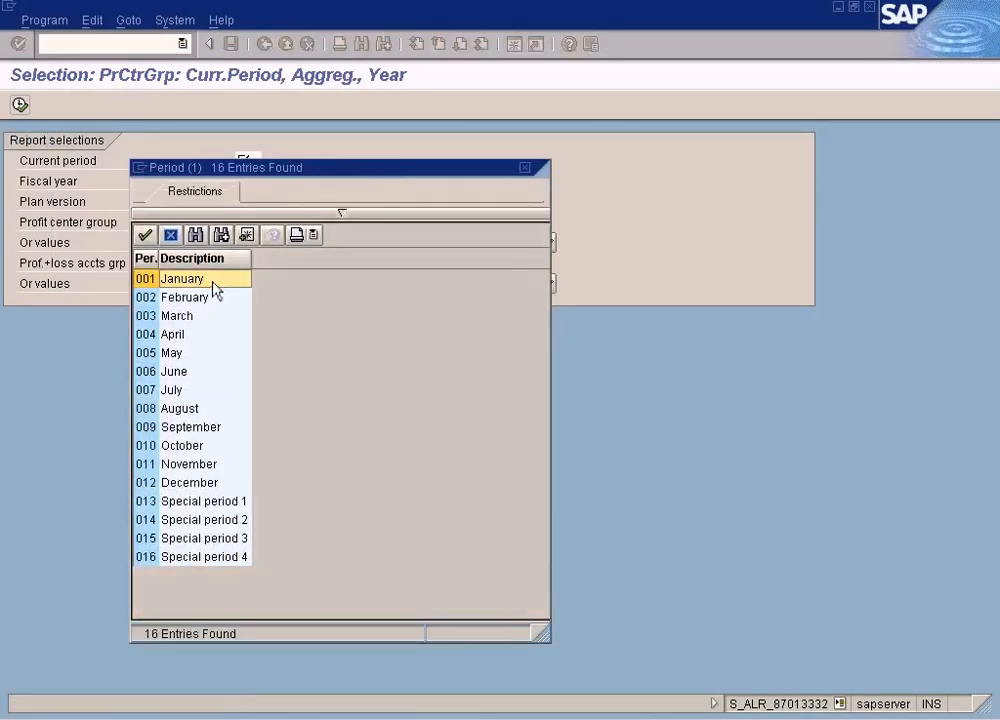
{"action": "left_click", "coordinate": [213, 283]}
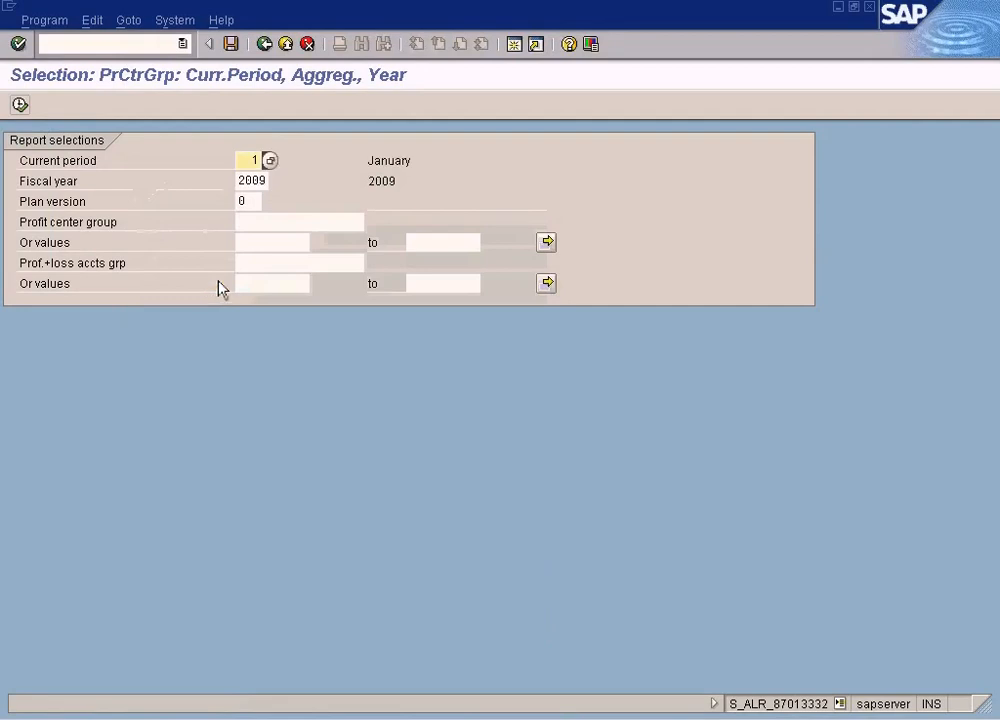
{"action": "left_click", "coordinate": [294, 222]}
{"action": "left_click", "coordinate": [372, 222]}
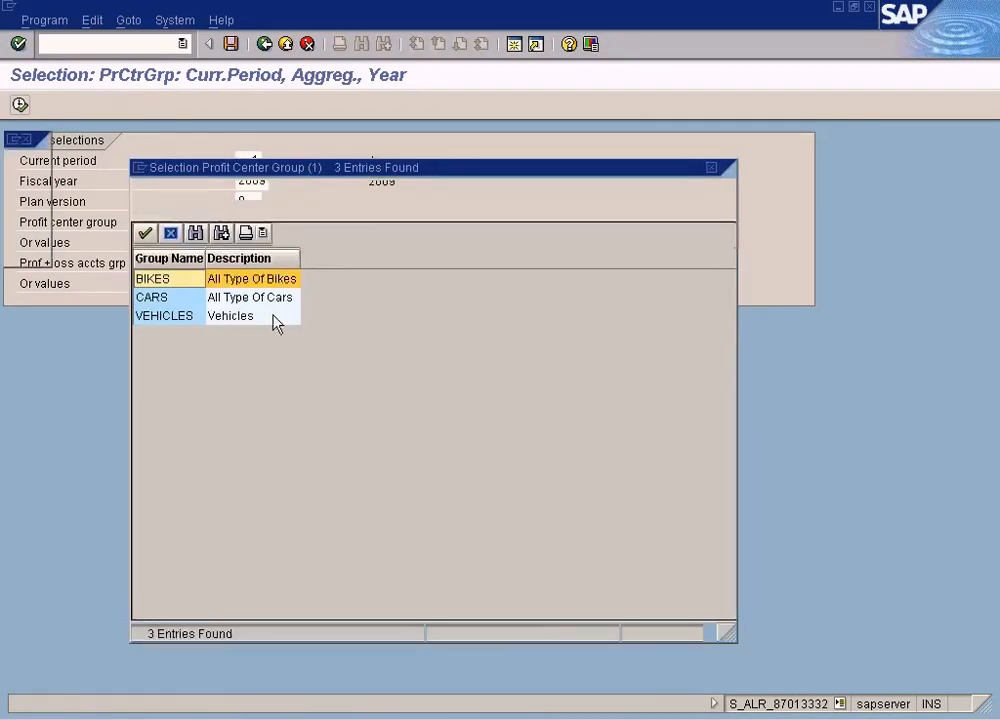
{"action": "double_click", "coordinate": [196, 318]}
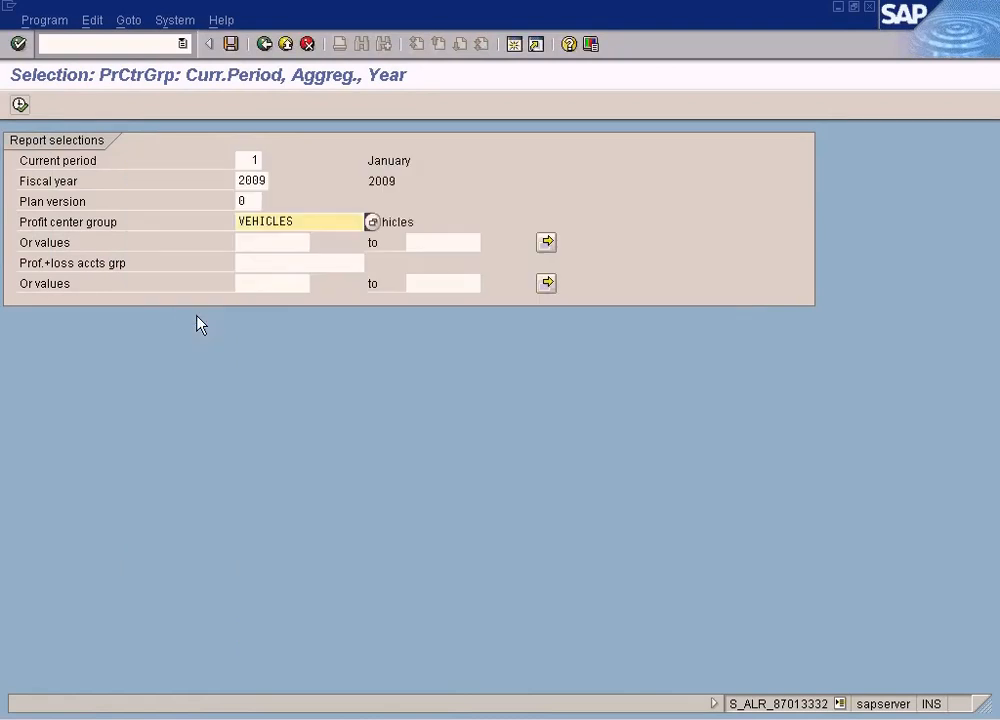
{"action": "left_click", "coordinate": [21, 110]}
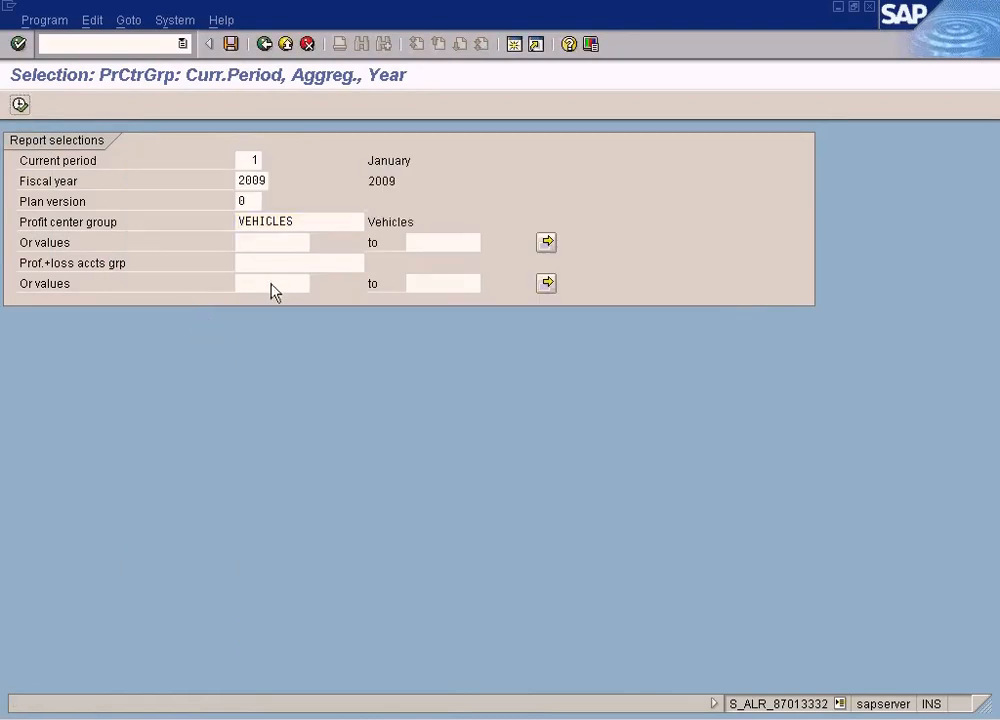
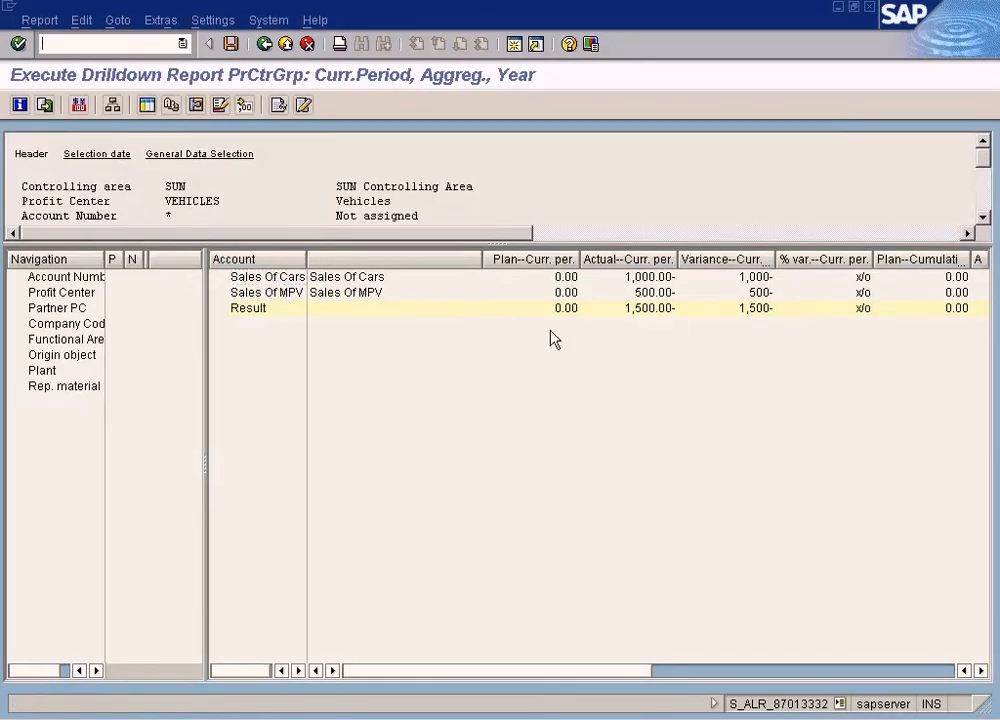
- Examine the current-period actual amounts of Sales Of Cars, Sales Of MPV and the result row, and exit the report
{"action": "left_click", "coordinate": [658, 277]}
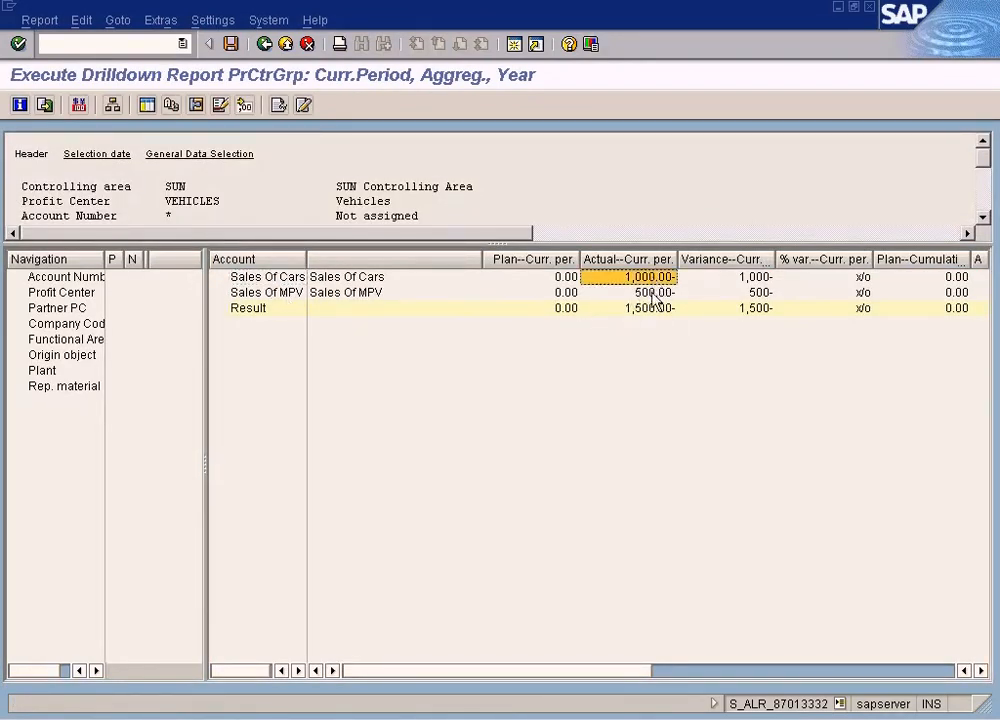
{"action": "left_click", "coordinate": [655, 294]}
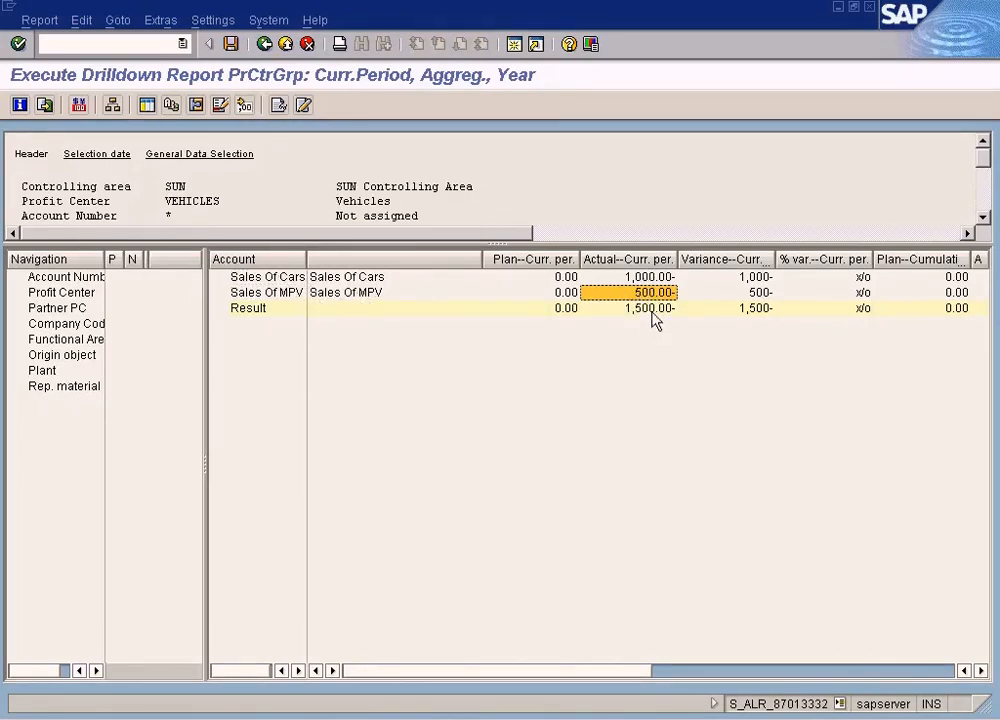
{"action": "left_click", "coordinate": [652, 310]}
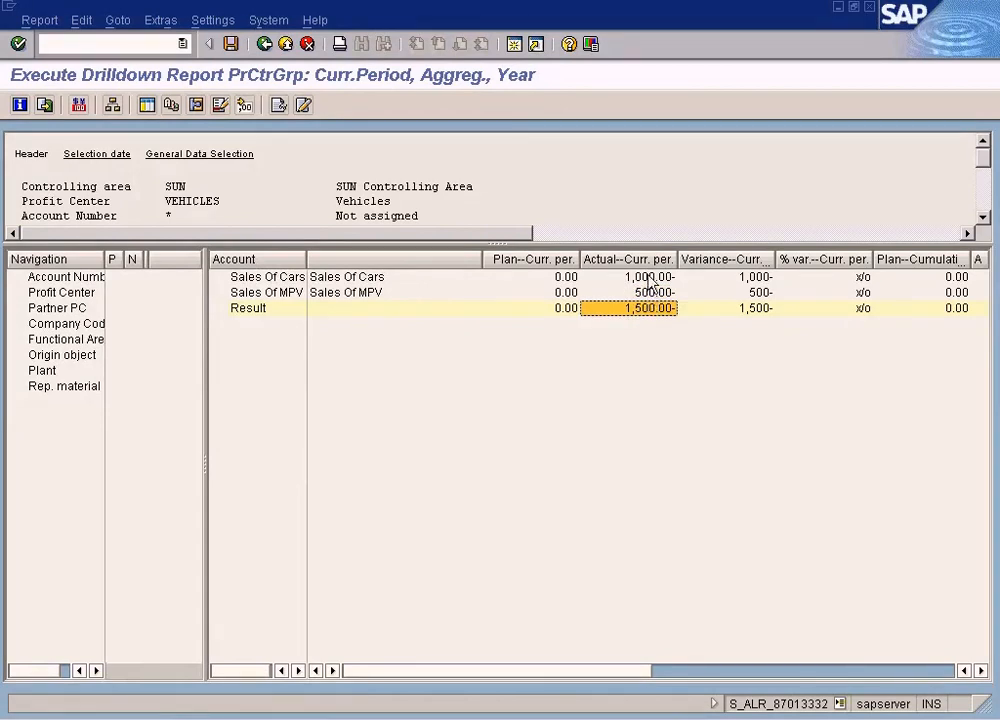
{"action": "left_click", "coordinate": [650, 279]}
{"action": "left_click", "coordinate": [650, 293]}
{"action": "left_click", "coordinate": [650, 309]}
{"action": "left_click", "coordinate": [264, 44]}
{"action": "left_click", "coordinate": [258, 332]}
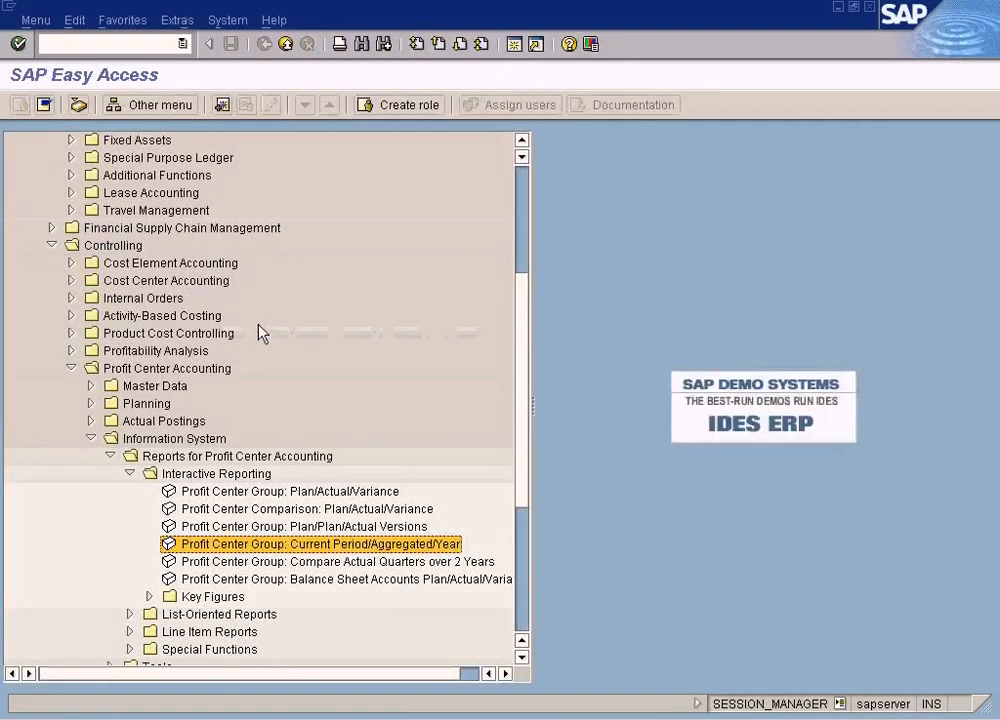
- Open the Profit Center Group: Plan/Actual/Variance report, set periods 1 to 12 and clear the DUMMY profit center value
{"action": "double_click", "coordinate": [346, 492]}
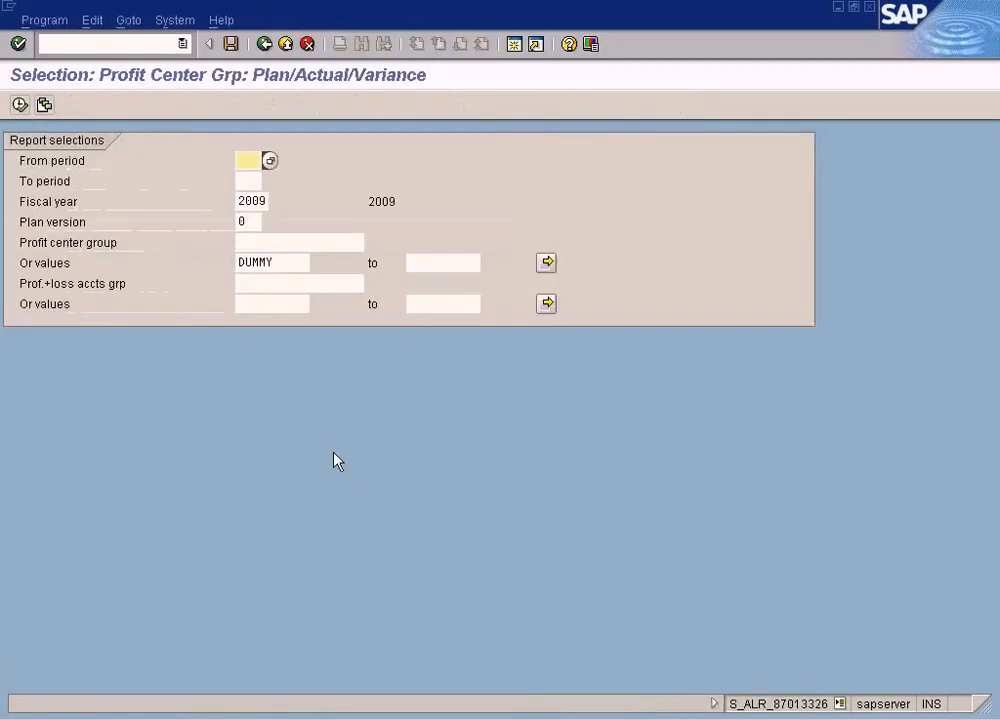
{"action": "type", "text": "1"}
{"action": "type", "text": "12"}
{"action": "left_click_drag", "start_coordinate": [283, 261], "coordinate": [217, 263]}
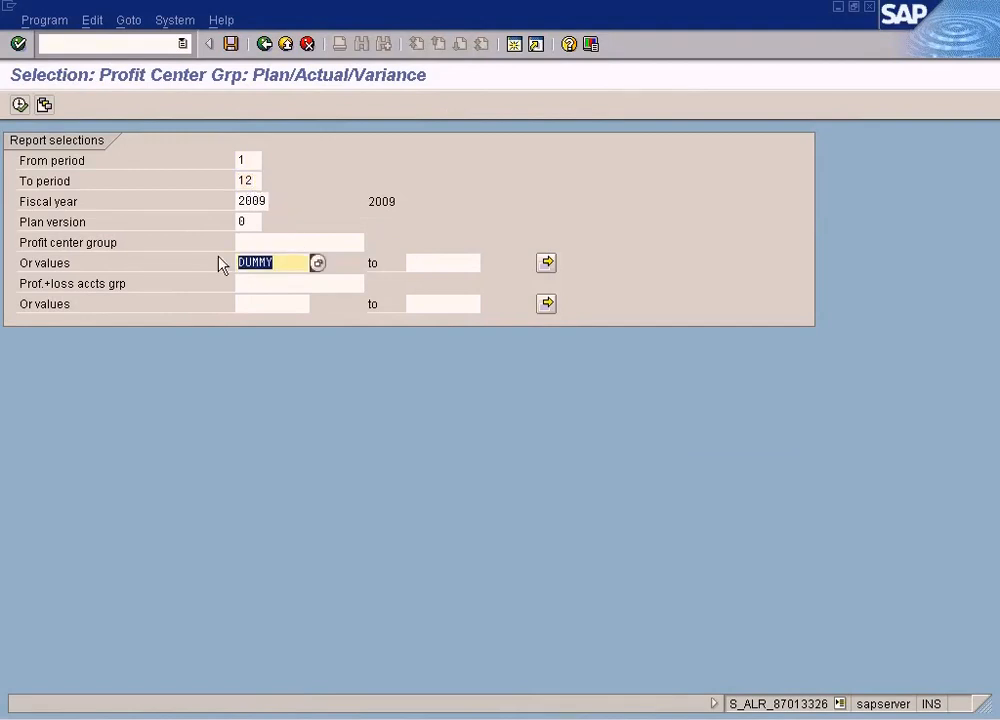
{"action": "key", "text": "Delete"}
- Execute the plan/actual/variance report for profit center group VEHICLES, view the result and exit to the SAP menu
{"action": "left_click", "coordinate": [358, 244]}
{"action": "left_click", "coordinate": [372, 244]}
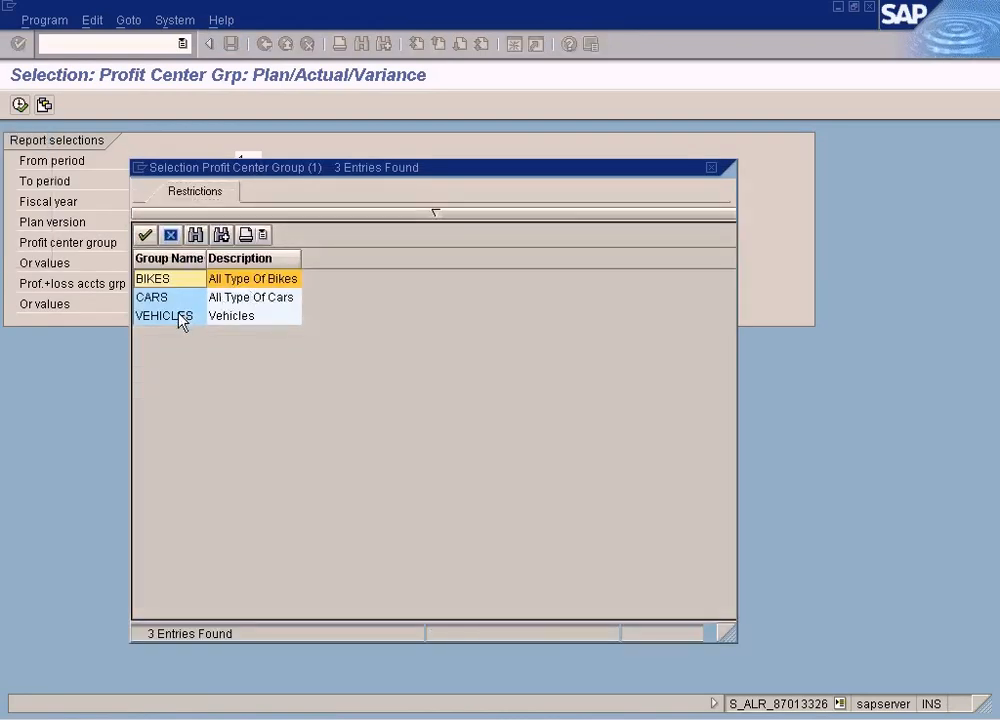
{"action": "double_click", "coordinate": [165, 316]}
{"action": "left_click", "coordinate": [20, 104]}
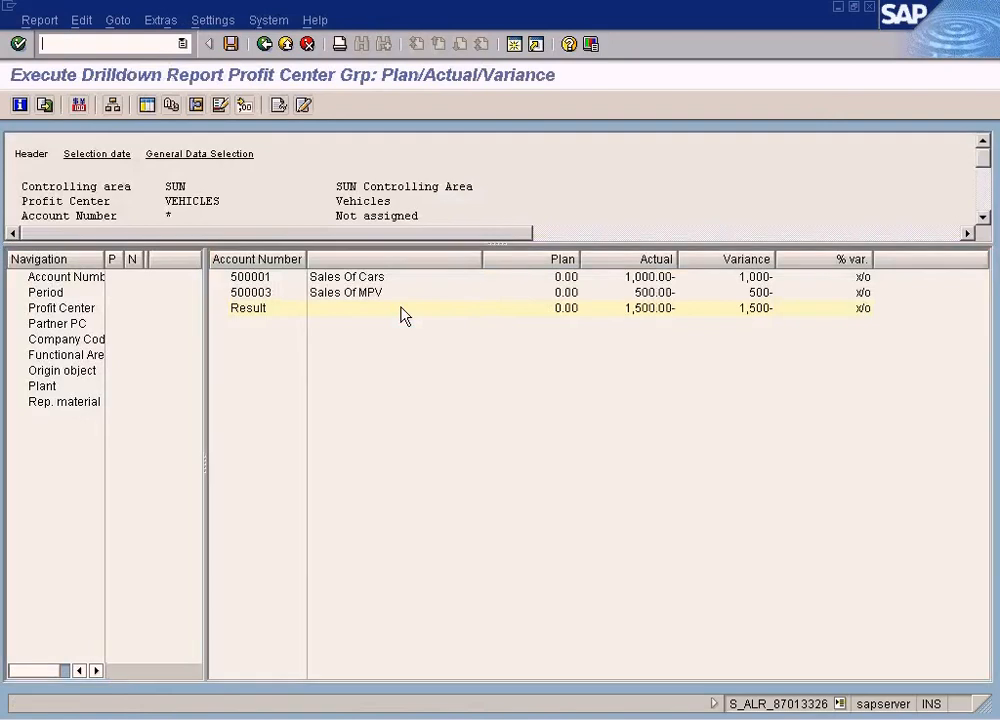
{"action": "left_click", "coordinate": [286, 44]}
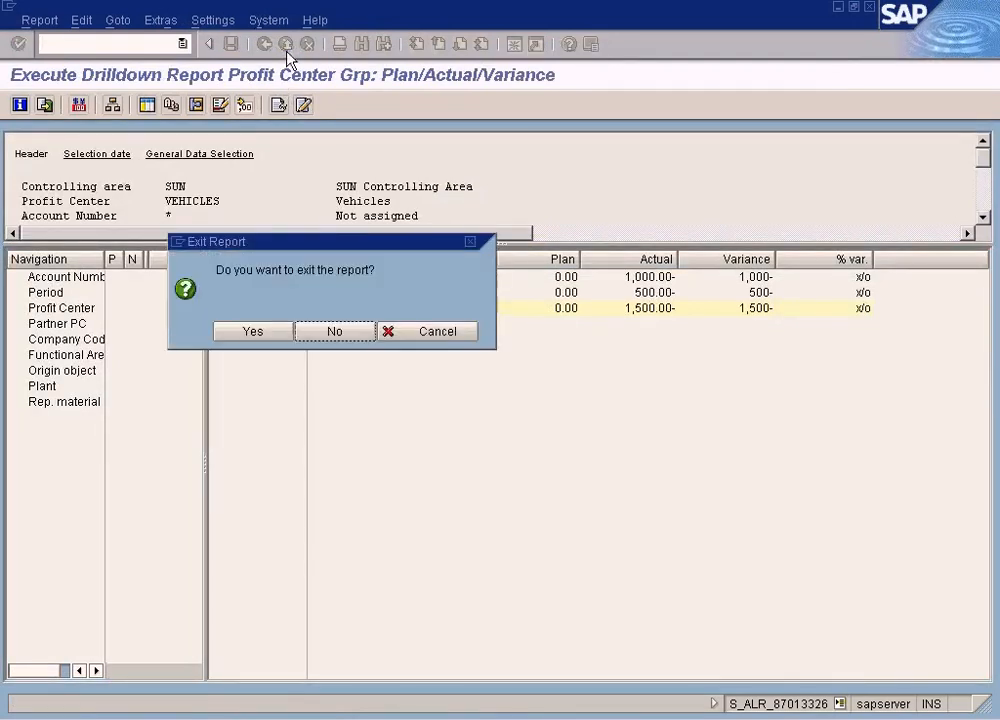
{"action": "left_click", "coordinate": [265, 330]}
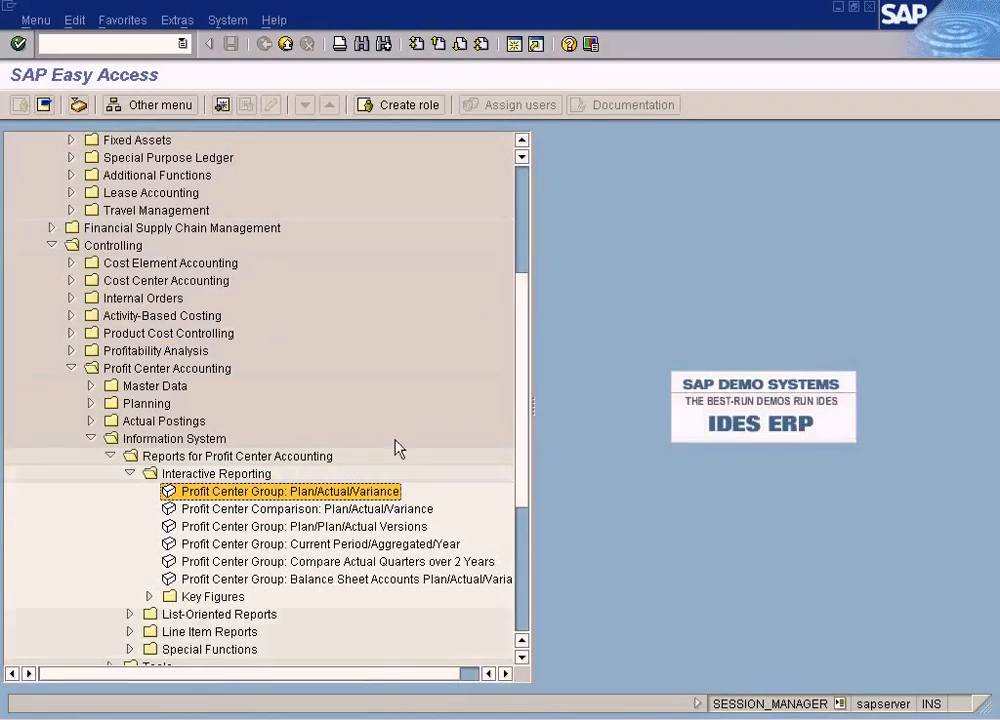
- Examine which reports the Key Figures and Line Item Reports folders of Profit Center Accounting contain
{"action": "scroll", "coordinate": [398, 449], "scroll_direction": "down", "scroll_amount": 2}
{"action": "left_click", "coordinate": [149, 527]}
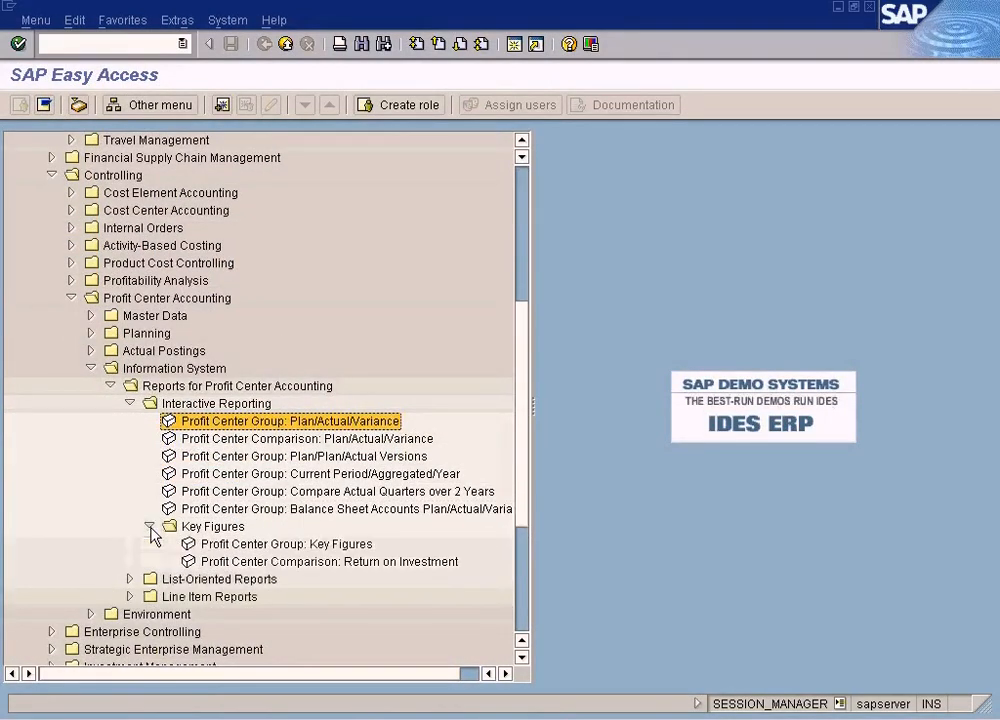
{"action": "left_click", "coordinate": [149, 527]}
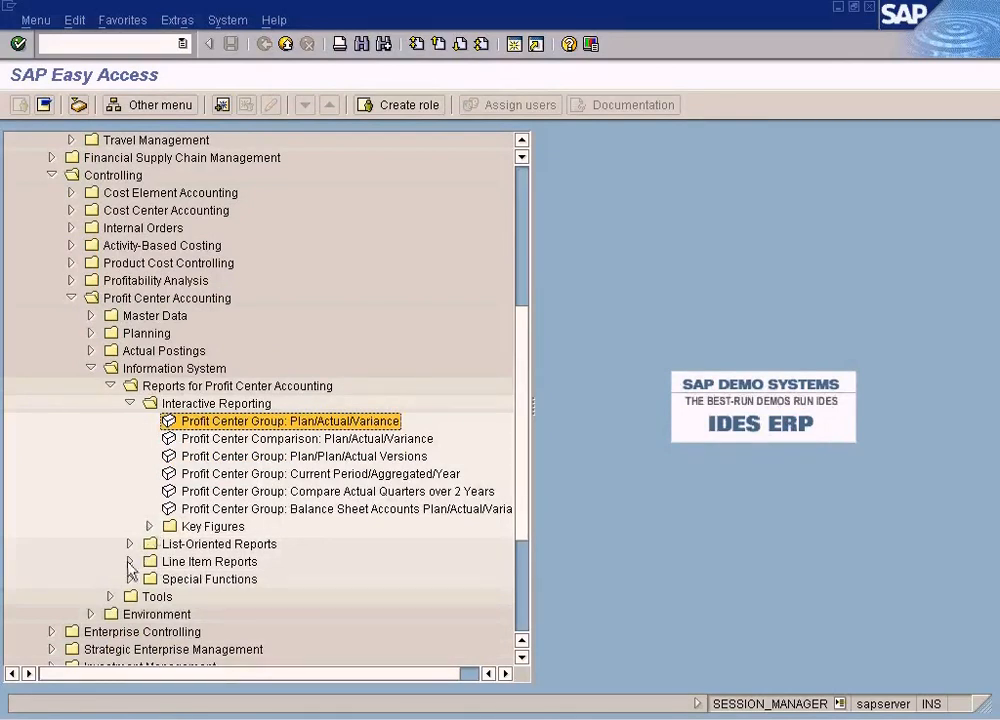
{"action": "left_click", "coordinate": [130, 562]}
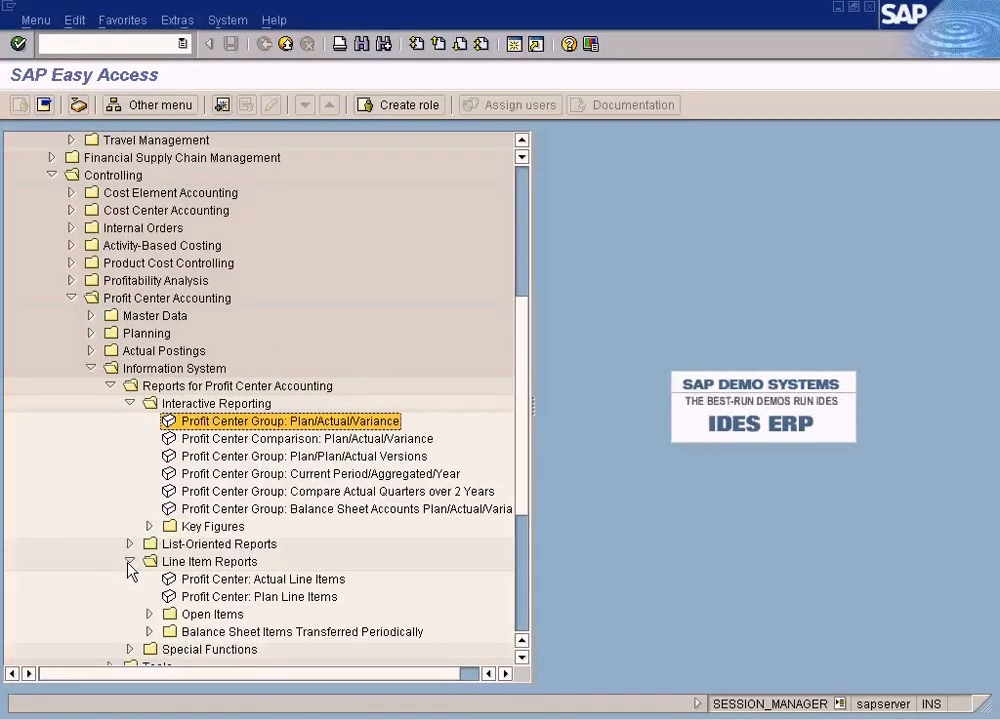
{"action": "left_click", "coordinate": [130, 563]}
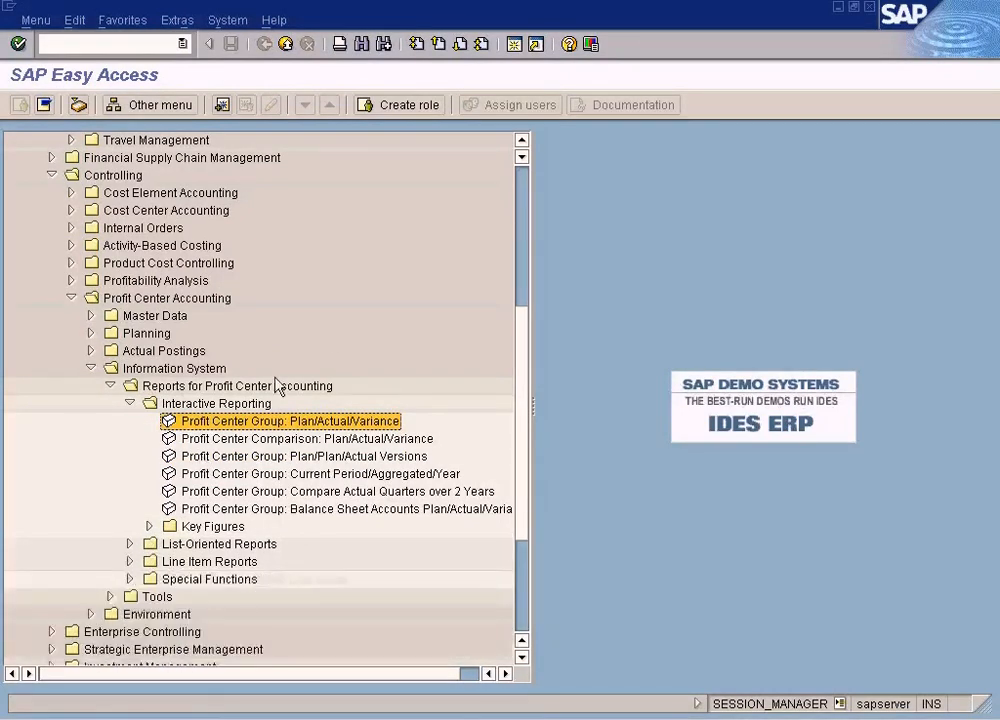
{"action": "left_click", "coordinate": [521, 143]}
{"action": "left_click", "coordinate": [521, 143]}
{"action": "left_click", "coordinate": [521, 143]}
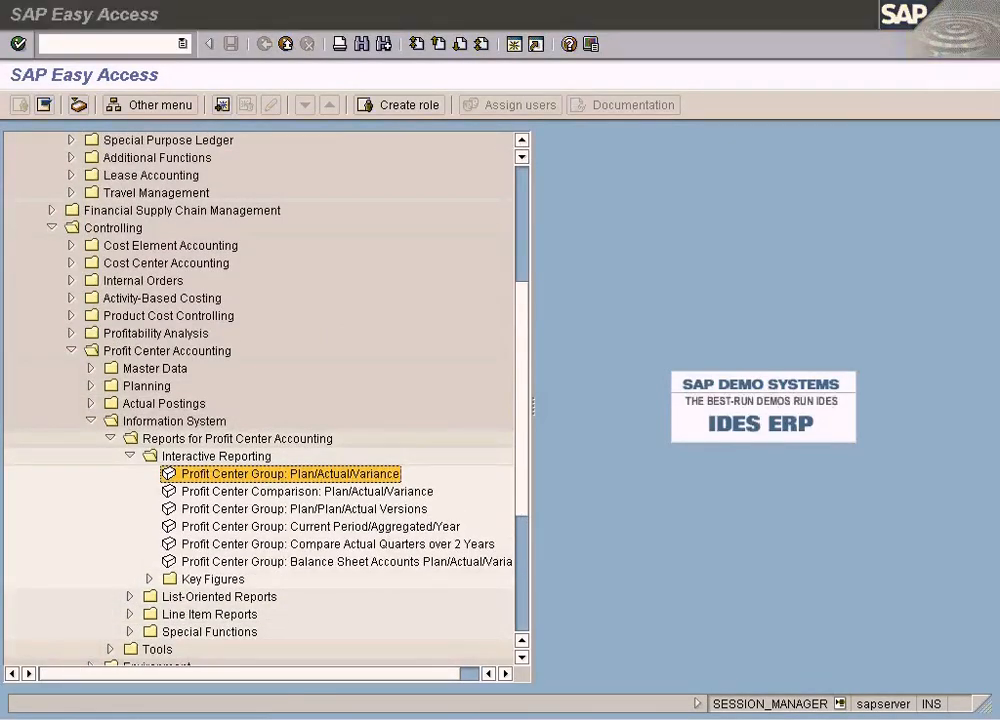
- Check the Company Code TES2 branch of the concepts drawing in Paint, and switch to the SAP session showing the accounting documents list
{"action": "key", "text": "alt+Tab"}
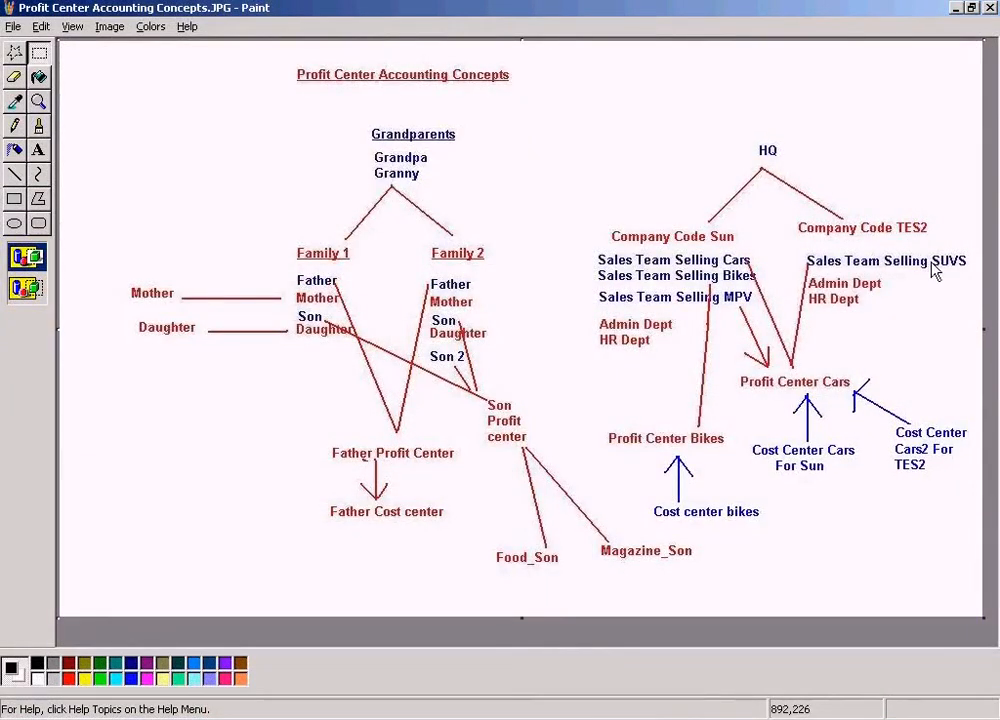
{"action": "key", "text": "alt+Tab"}
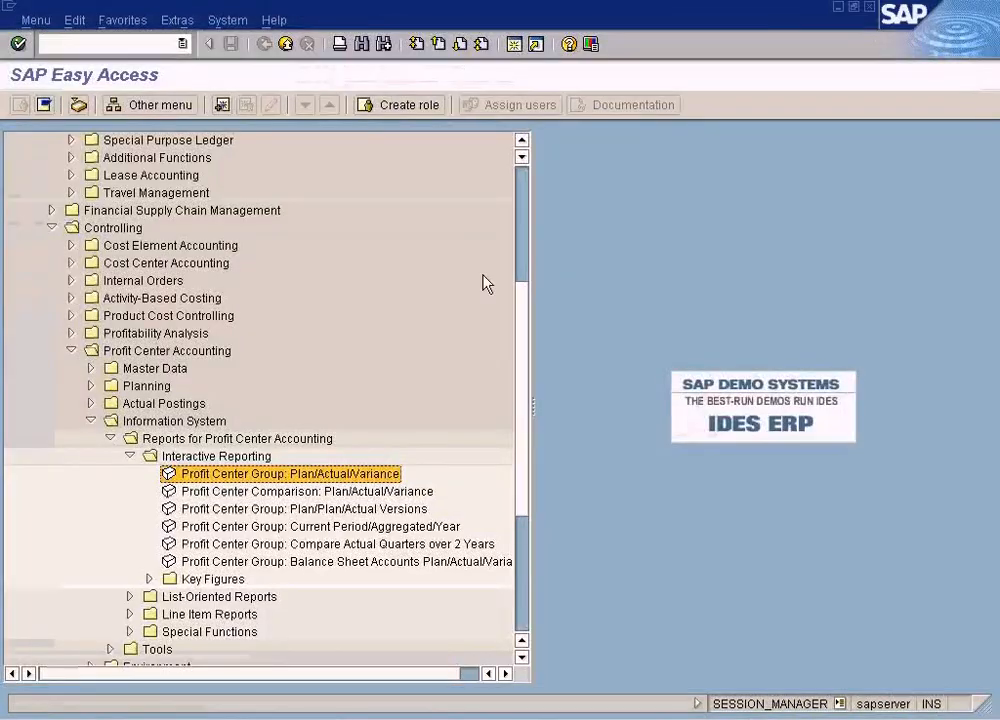
{"action": "left_click", "coordinate": [325, 712]}
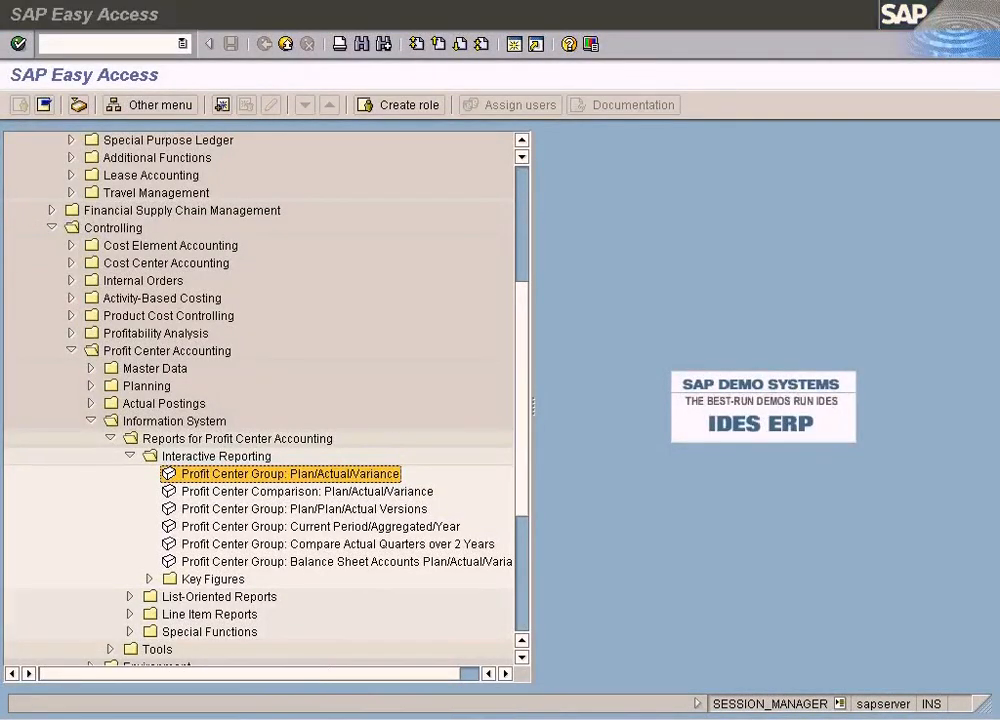
{"action": "left_click", "coordinate": [337, 676]}
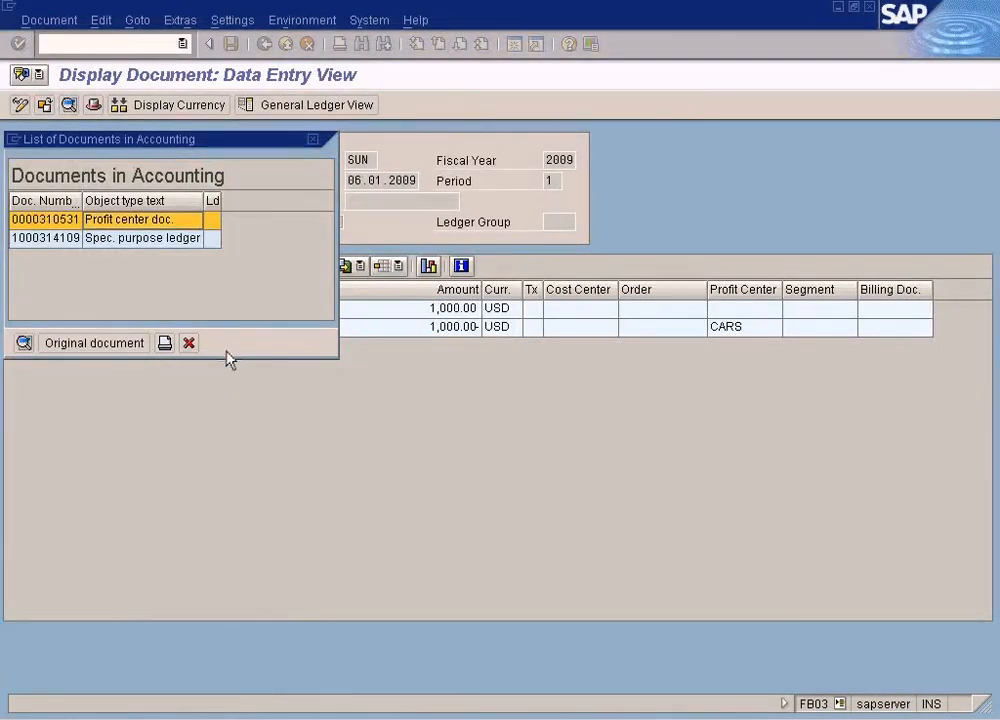
- Close the accounting documents list and leave the document display and actual line items report for the SAP Easy Access menu
{"action": "key", "text": "Escape"}
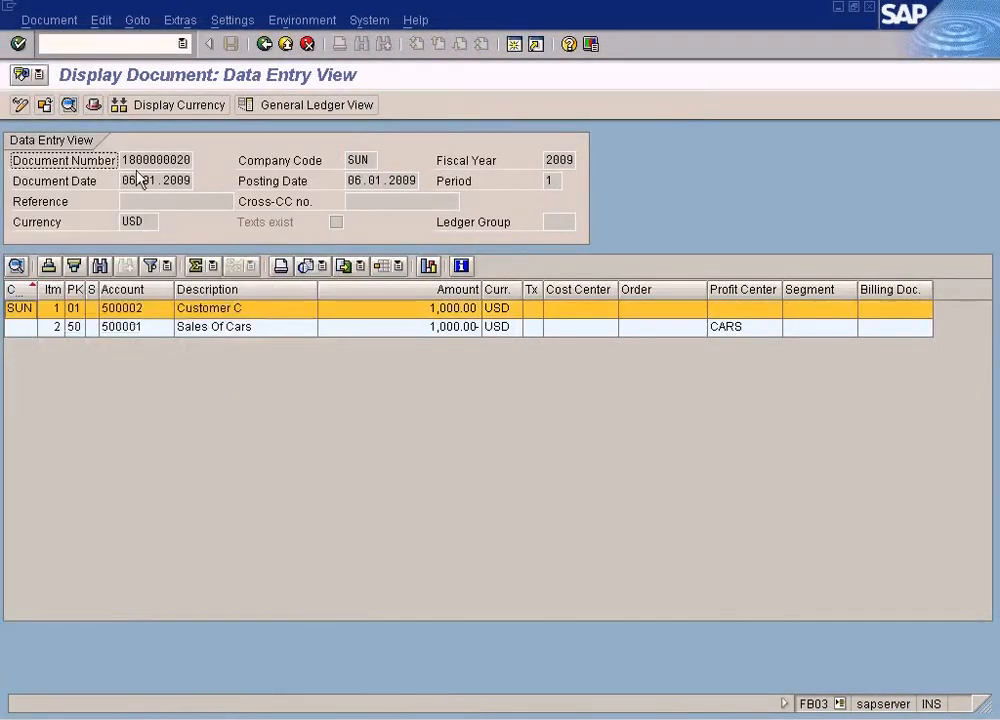
{"action": "left_click", "coordinate": [264, 45]}
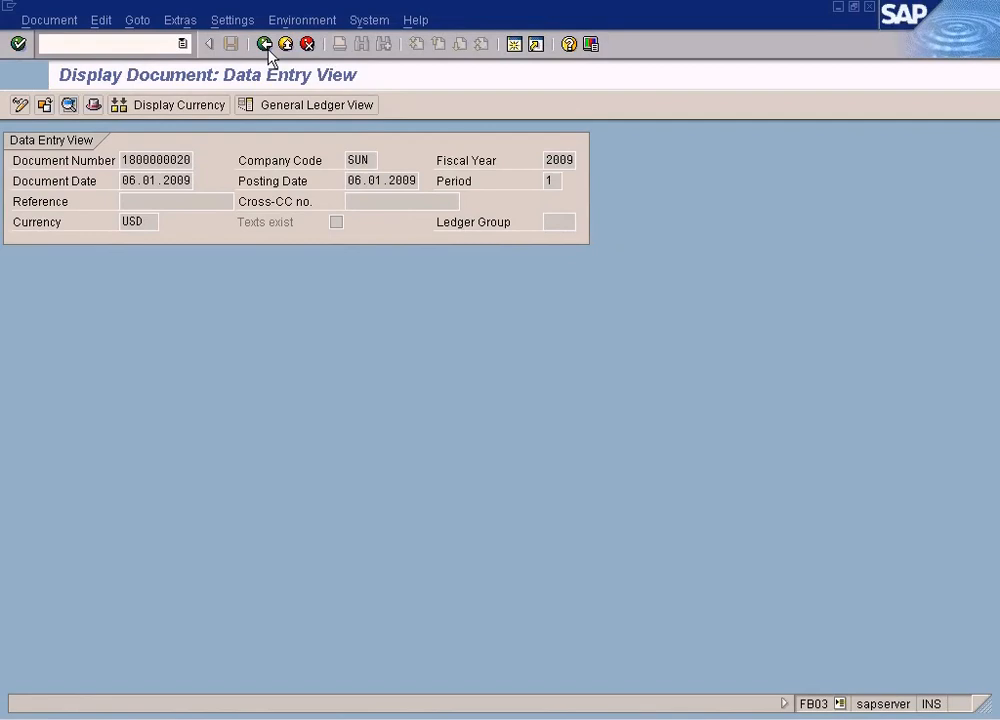
{"action": "left_click", "coordinate": [265, 45]}
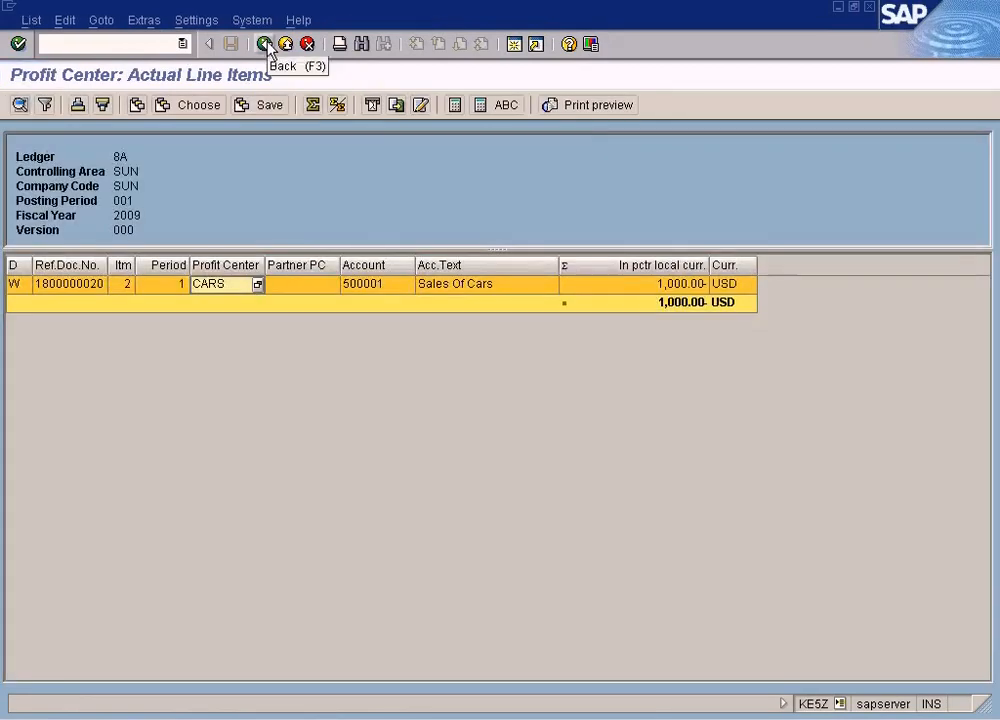
{"action": "left_click", "coordinate": [153, 46]}
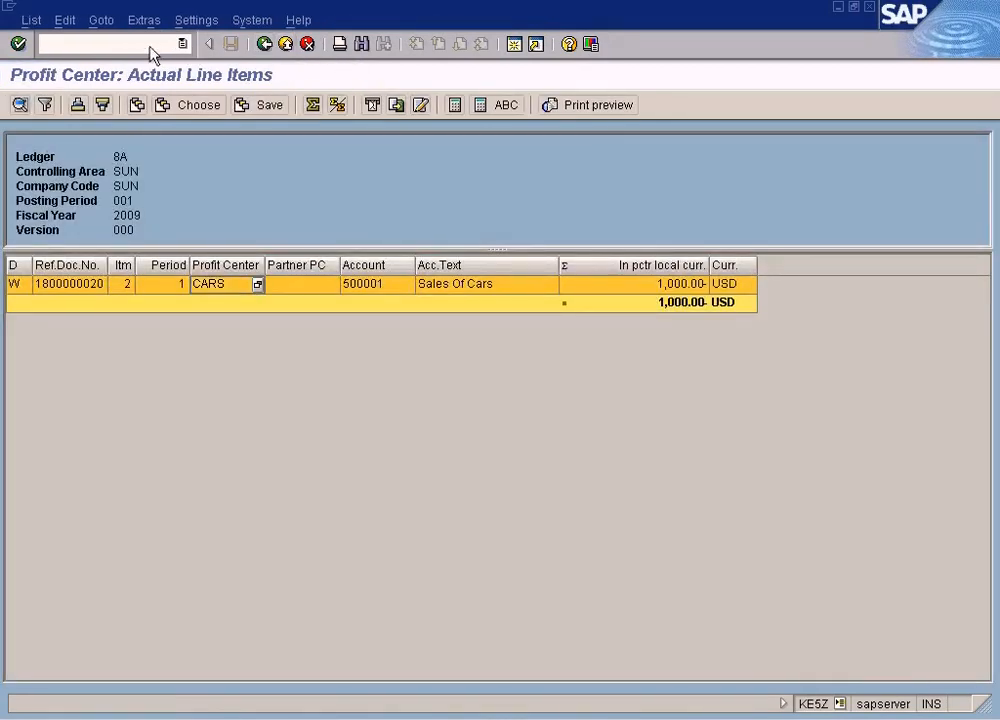
{"action": "key", "text": "Return"}
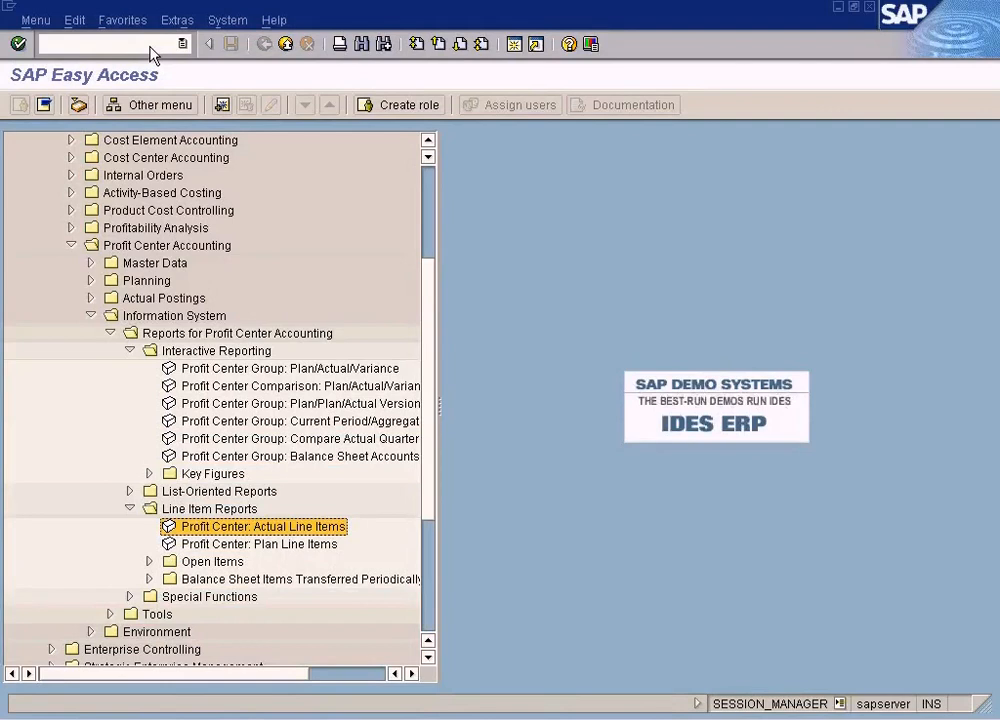
- Open customer invoice entry with transaction FB70
{"action": "left_click", "coordinate": [151, 46]}
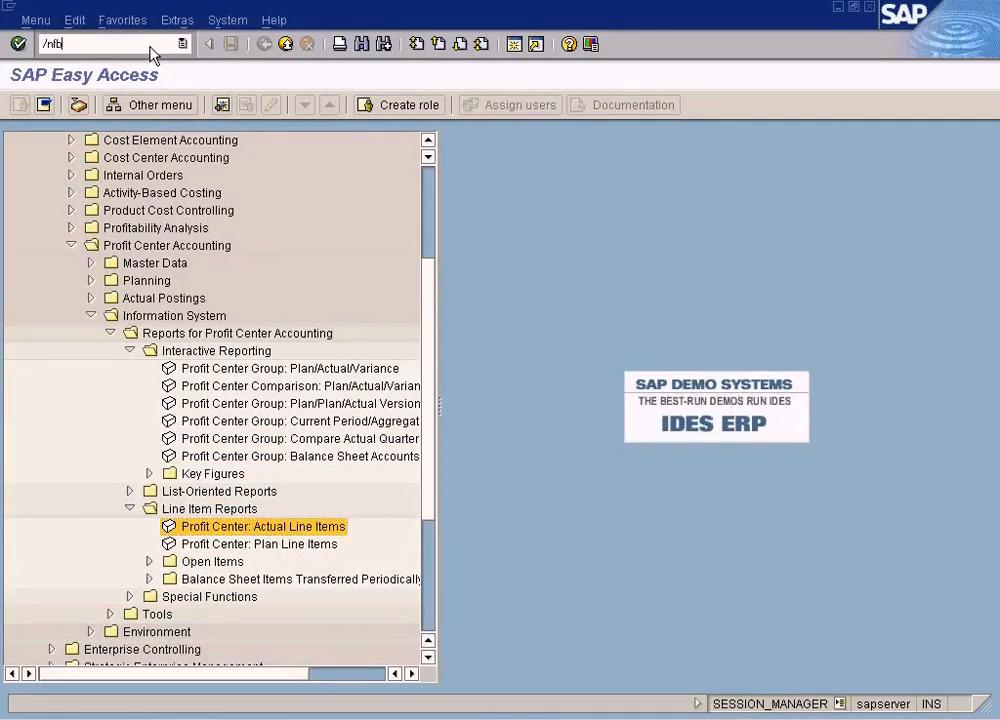
{"action": "key", "text": "Return"}
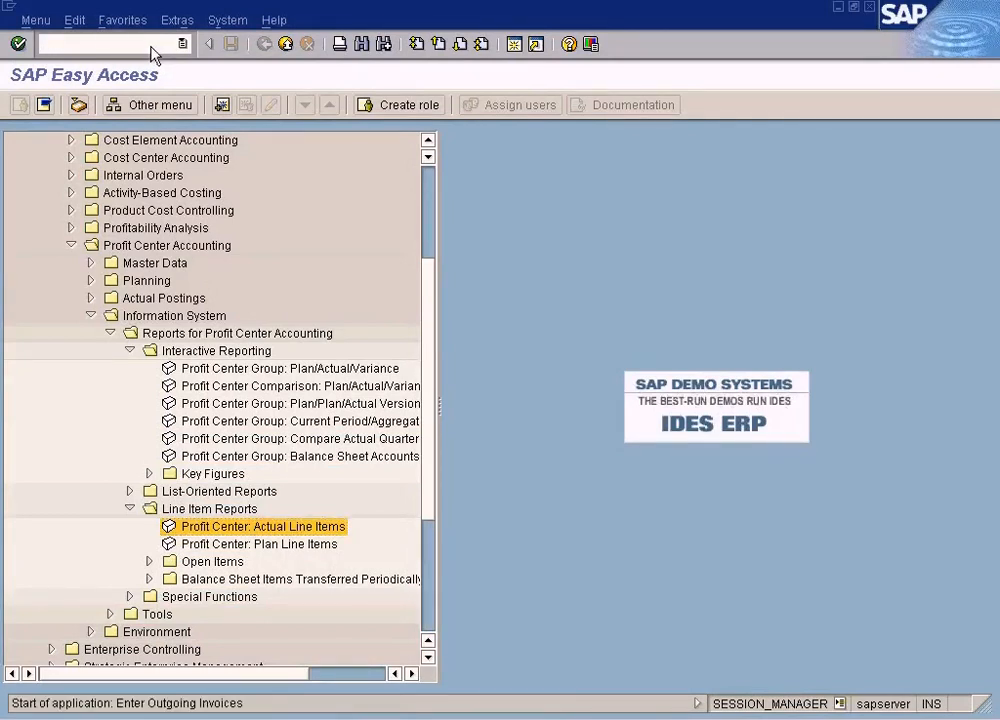
{"action": "type", "text": "/n"}
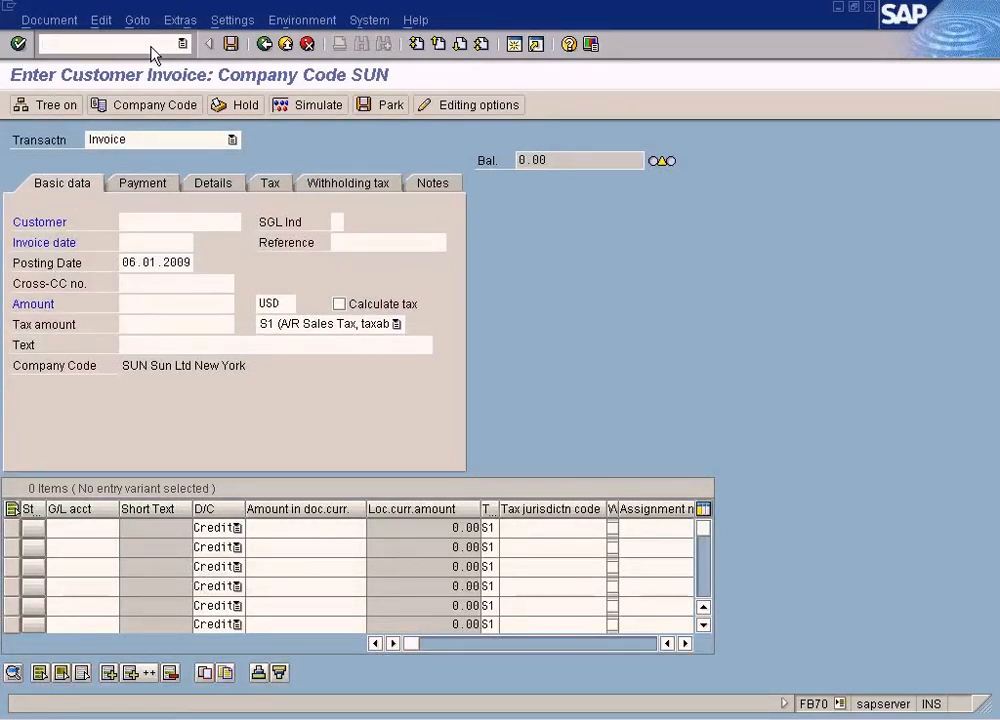
- Try to post with reference to the proposed SUN document of 2009 with Display line items enabled, proceeding to the customer item
{"action": "left_click", "coordinate": [181, 20]}
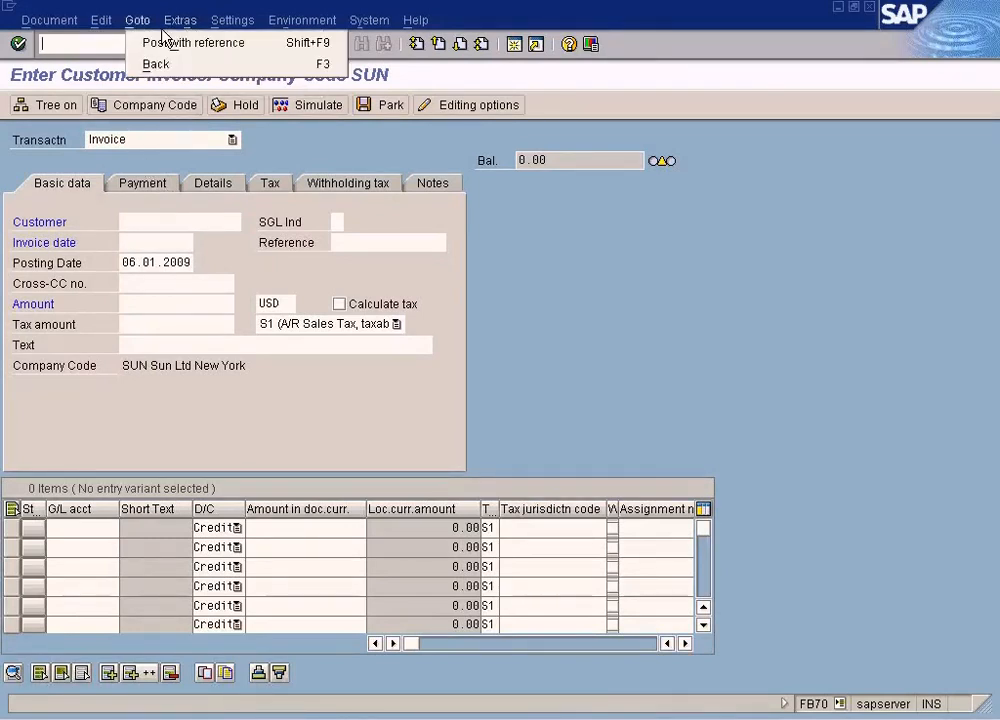
{"action": "left_click", "coordinate": [155, 45]}
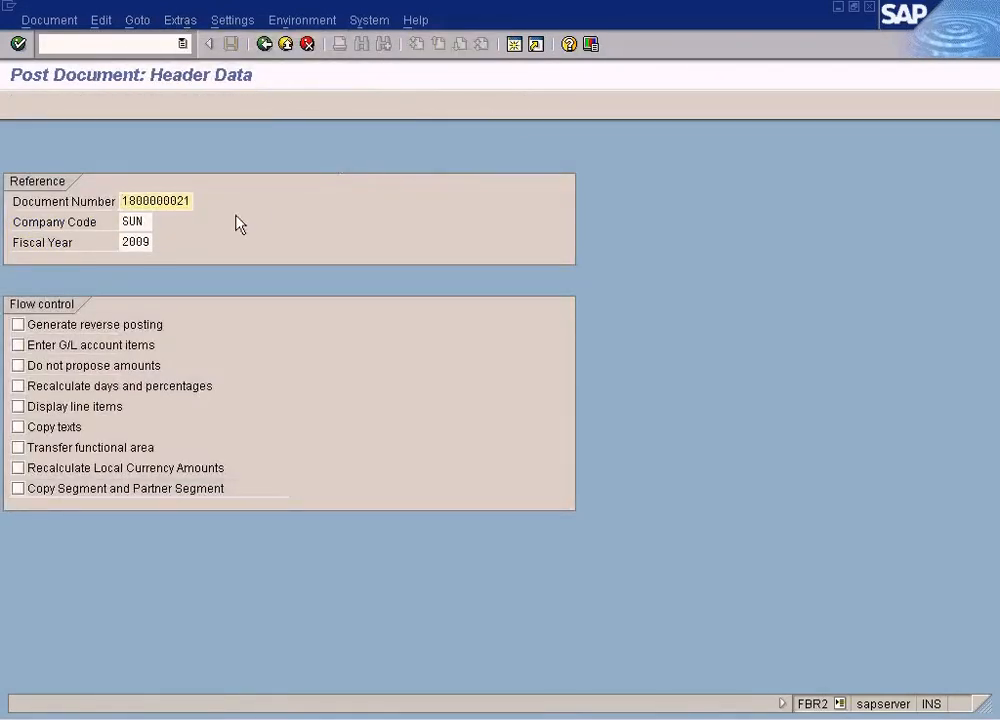
{"action": "left_click", "coordinate": [92, 406]}
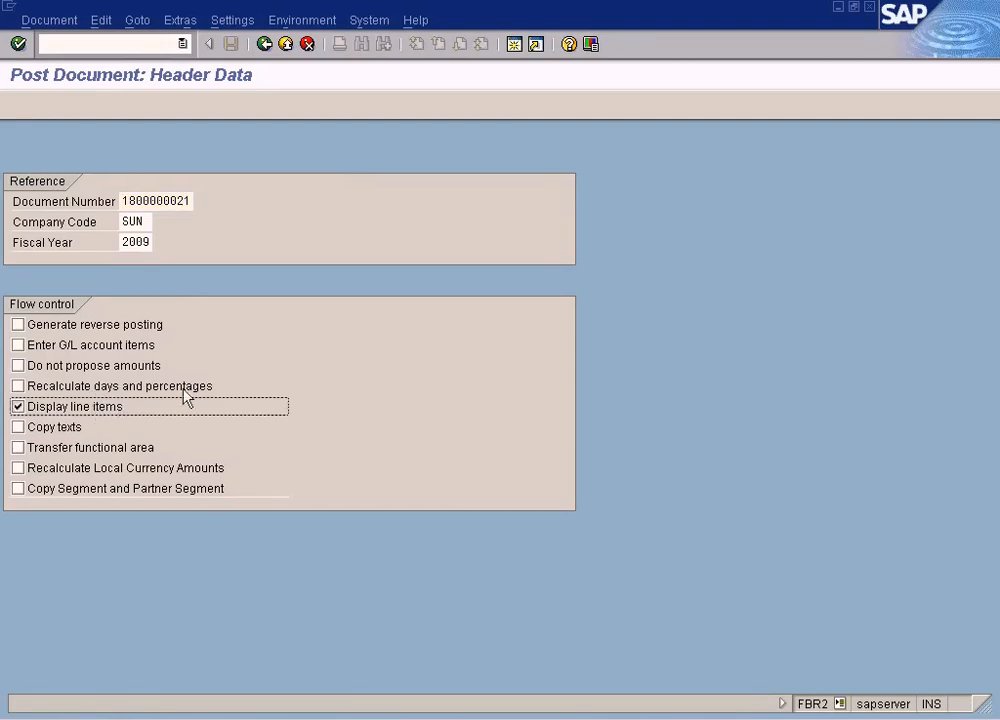
{"action": "key", "text": "Return"}
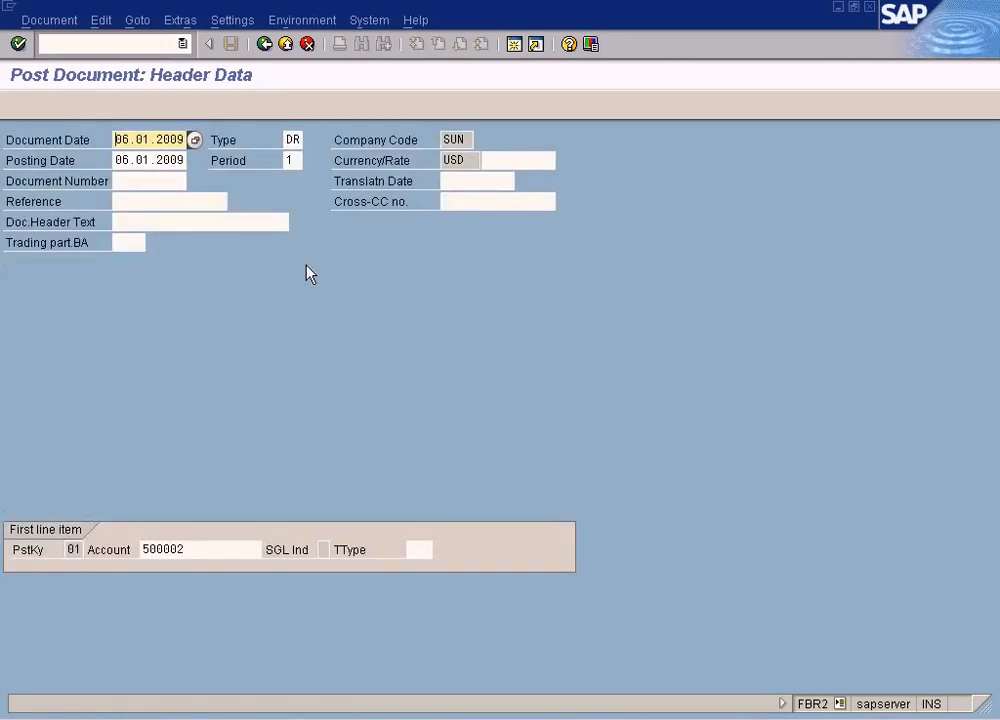
{"action": "left_click", "coordinate": [212, 551]}
{"action": "key", "text": "Return"}
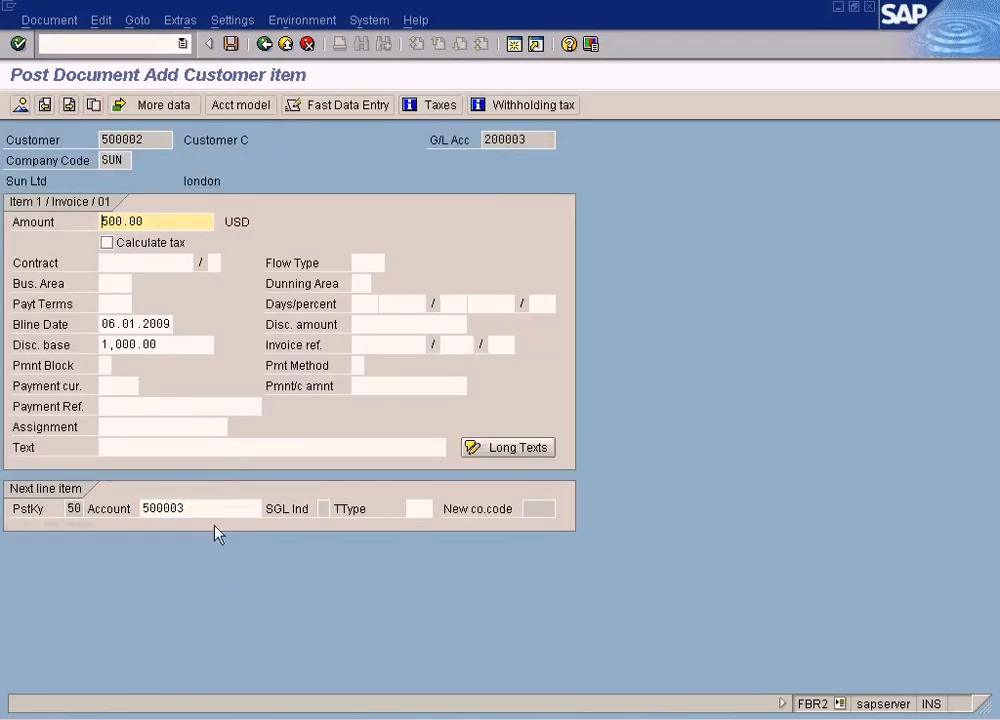
- Look up all G/L accounts of company code SUN for the next line item, and exit the document entry without saving
{"action": "left_click", "coordinate": [206, 511]}
{"action": "left_click", "coordinate": [264, 509]}
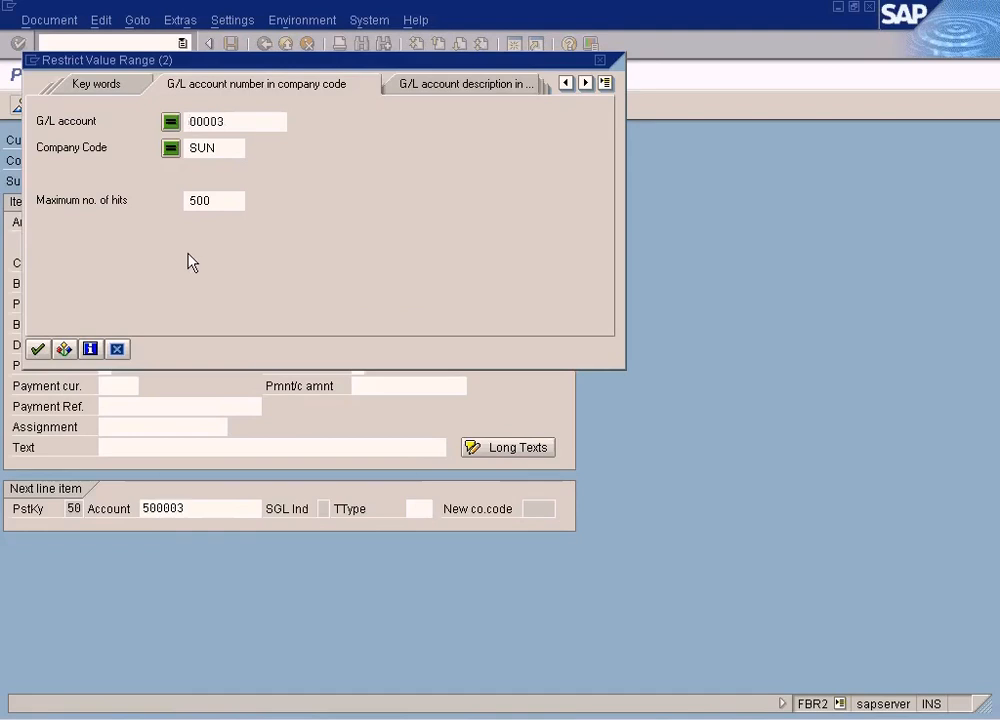
{"action": "key", "text": "BackSpace"}
{"action": "key", "text": "BackSpace"}
{"action": "key", "text": "BackSpace"}
{"action": "key", "text": "BackSpace"}
{"action": "key", "text": "BackSpace"}
{"action": "key", "text": "Return"}
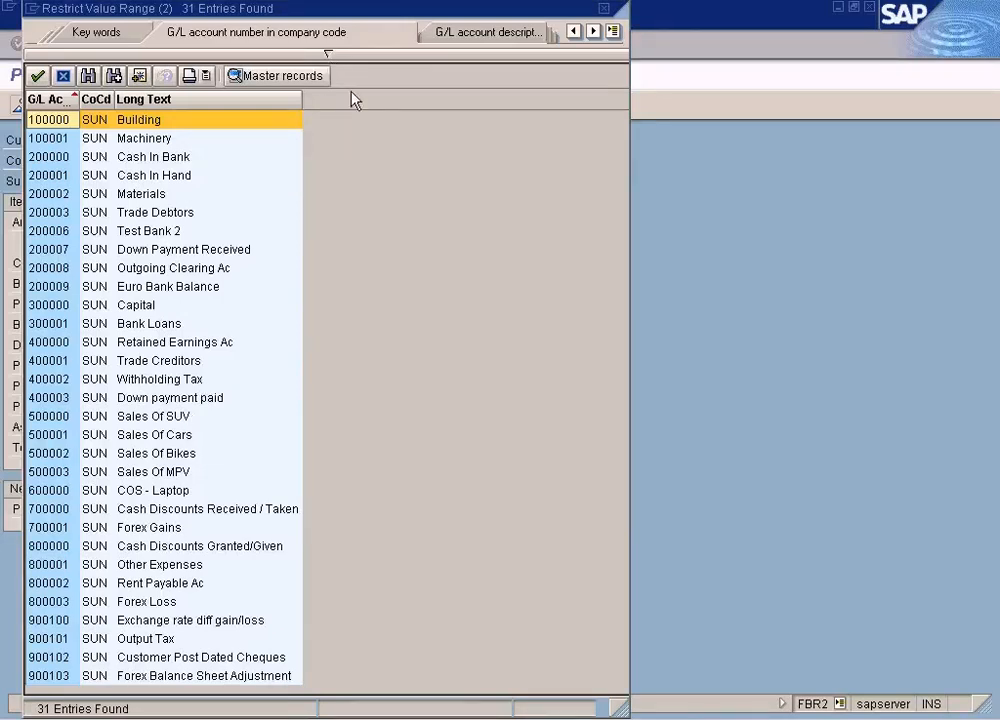
{"action": "left_click", "coordinate": [603, 9]}
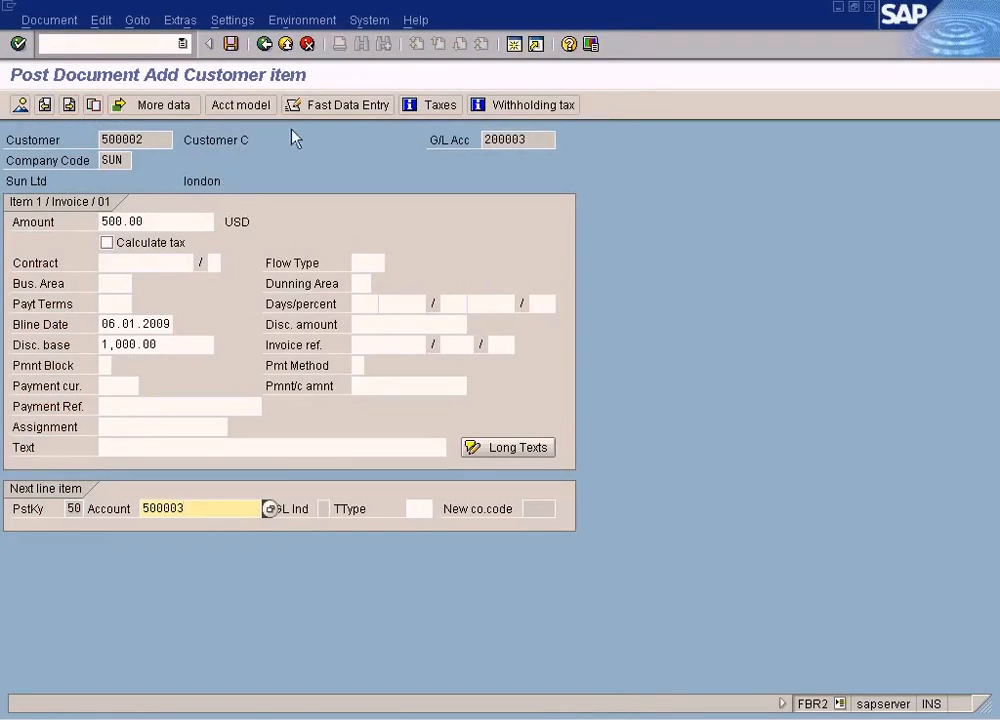
{"action": "left_click", "coordinate": [285, 45]}
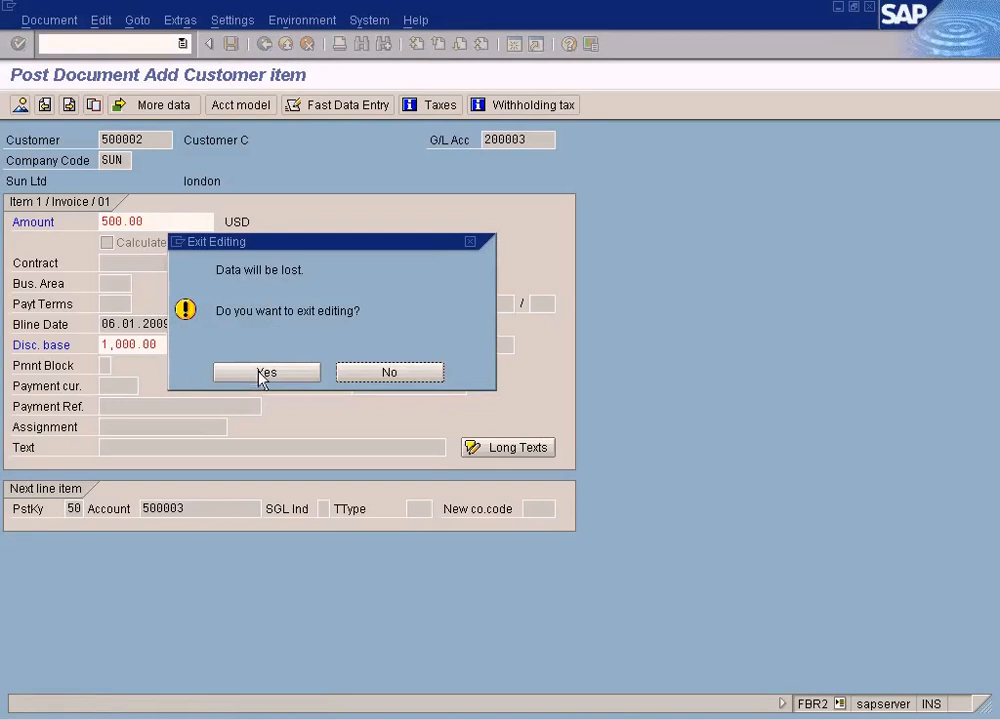
{"action": "left_click", "coordinate": [266, 373]}
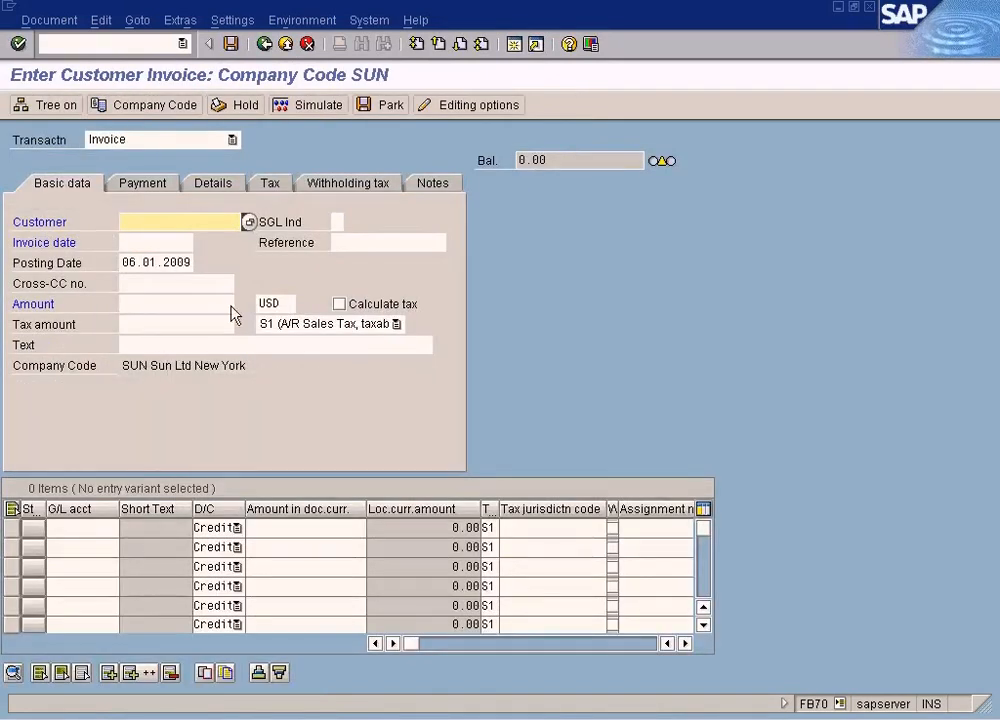
{"action": "left_click", "coordinate": [194, 22]}
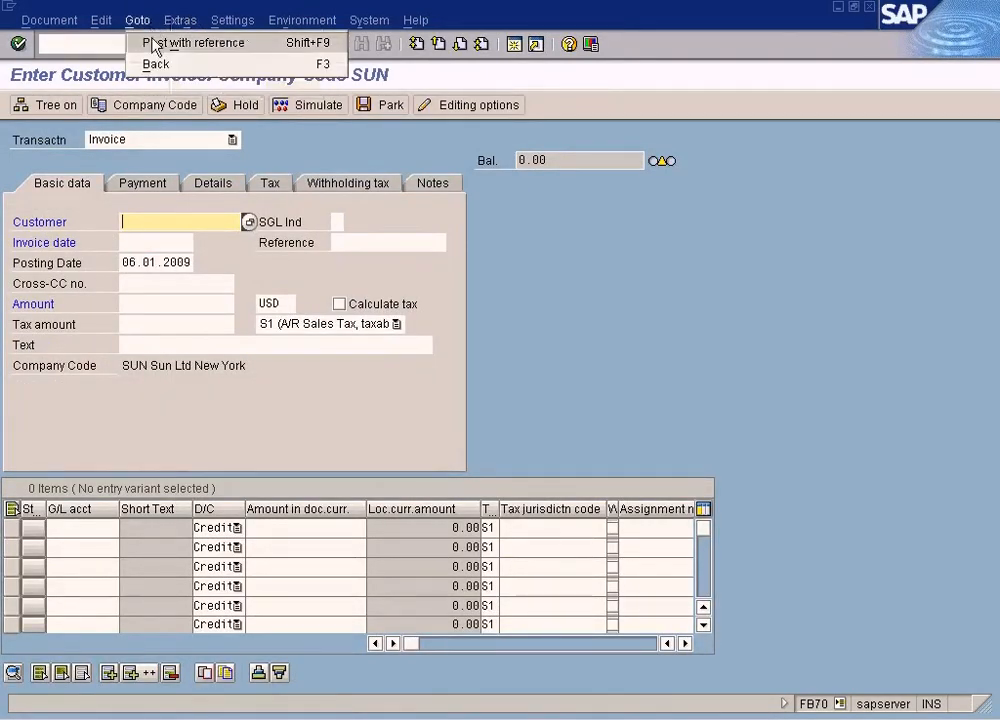
{"action": "left_click", "coordinate": [150, 41]}
{"action": "left_click", "coordinate": [175, 410]}
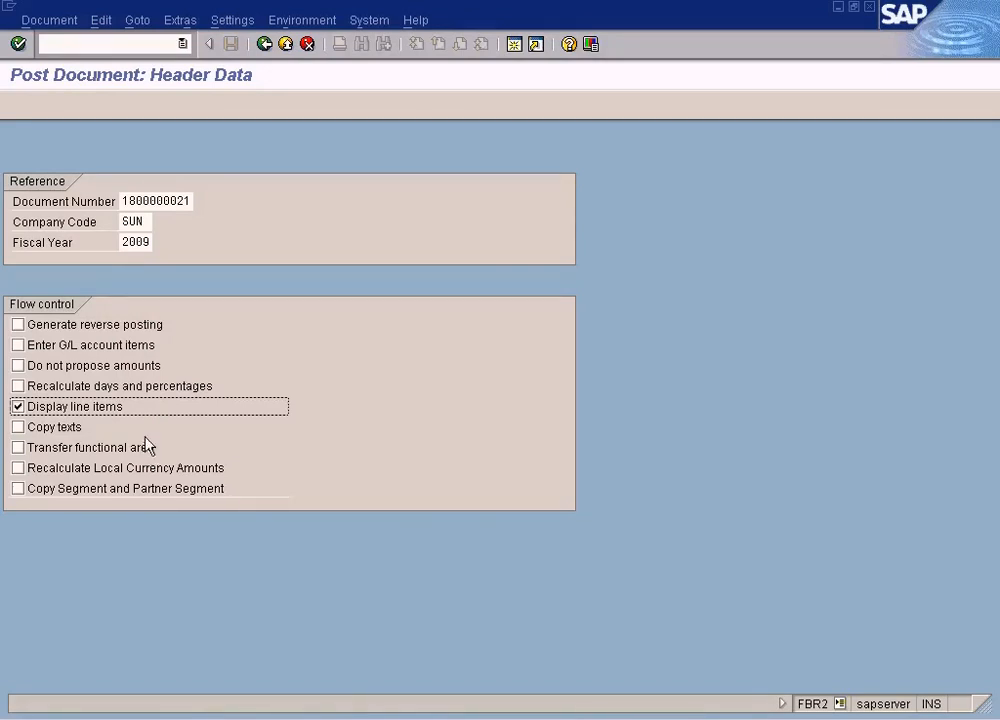
{"action": "key", "text": "Return"}
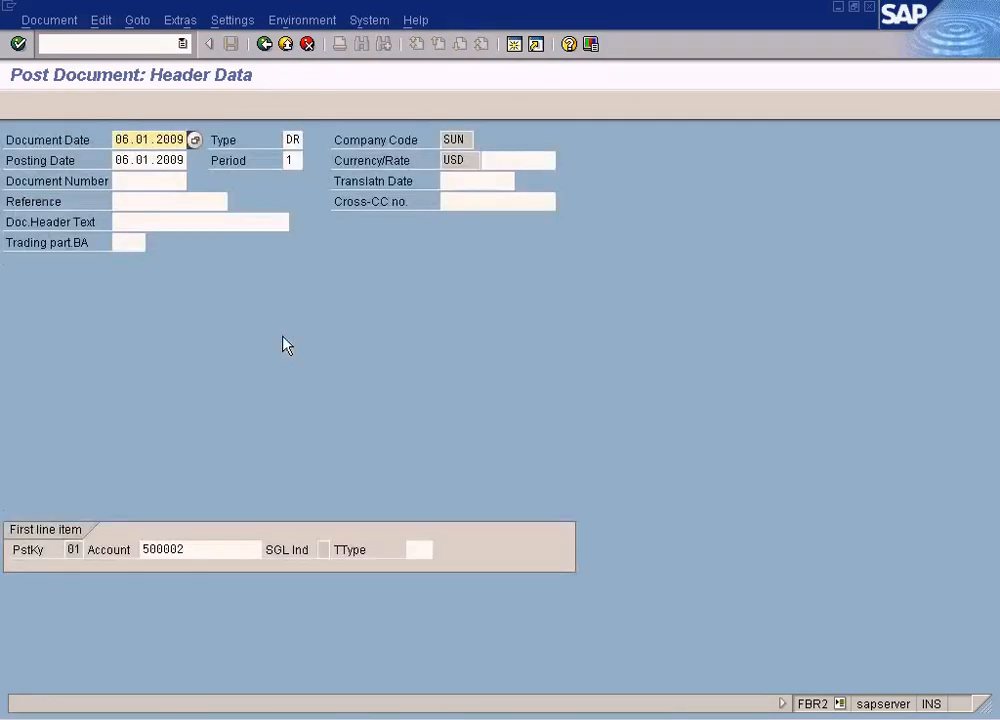
{"action": "left_click", "coordinate": [138, 20]}
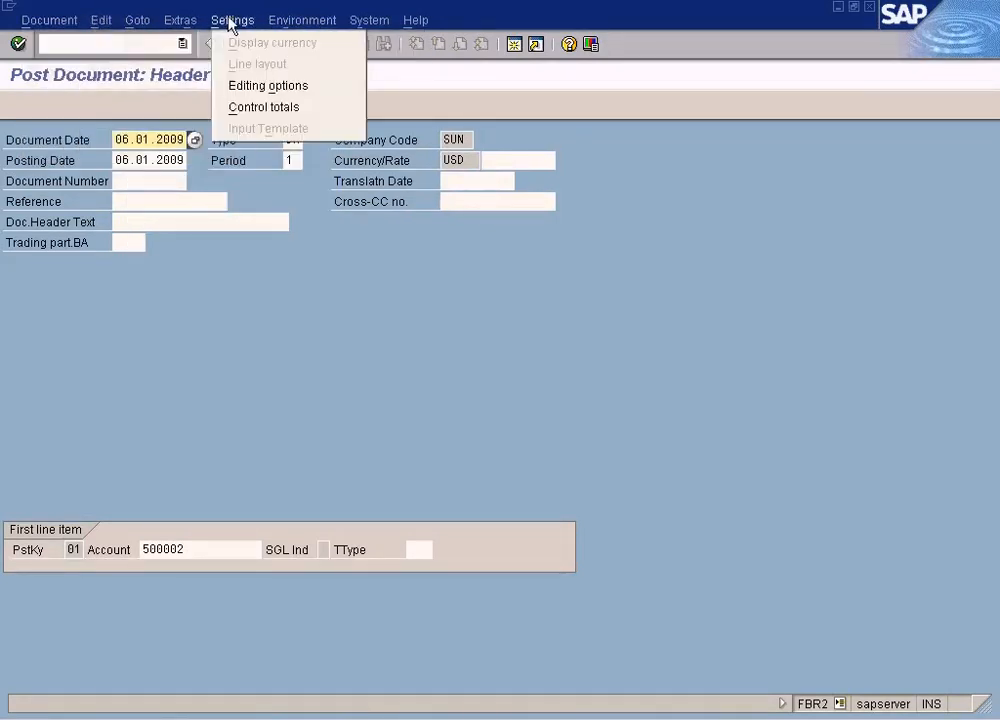
{"action": "left_click", "coordinate": [250, 278]}
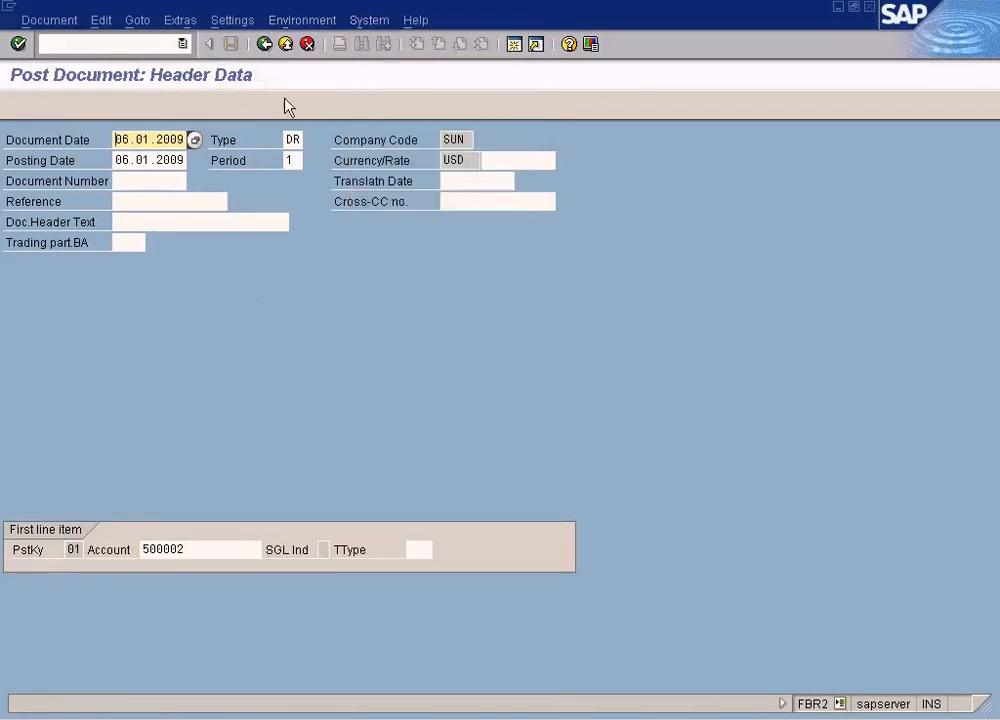
{"action": "left_click", "coordinate": [284, 45]}
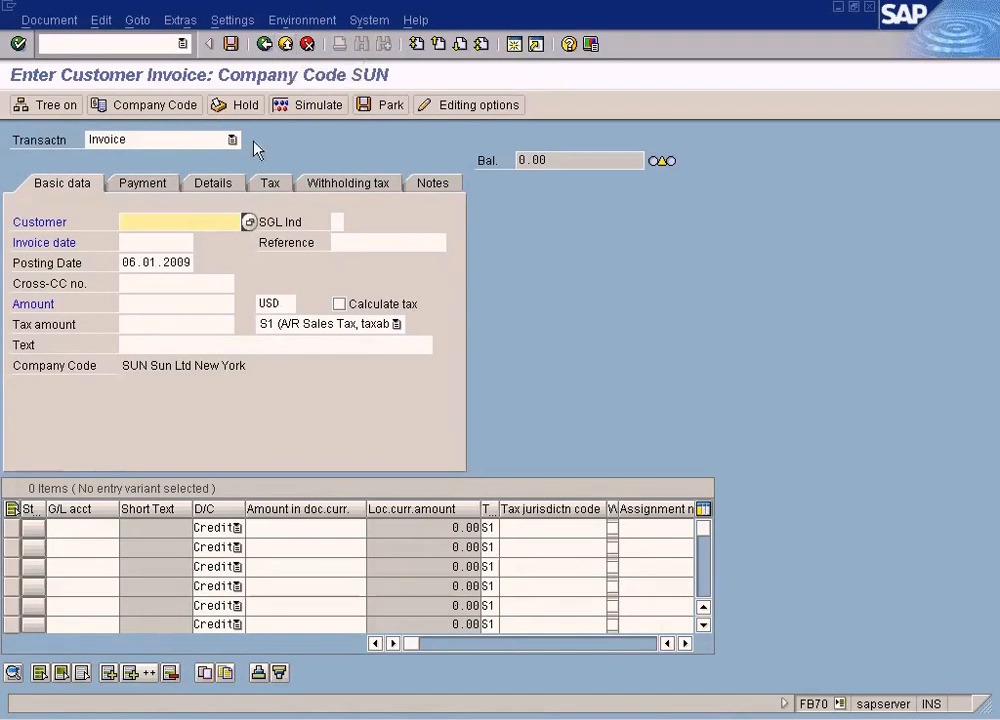
- Change the company code for the customer invoice to TES2
{"action": "left_click", "coordinate": [176, 107]}
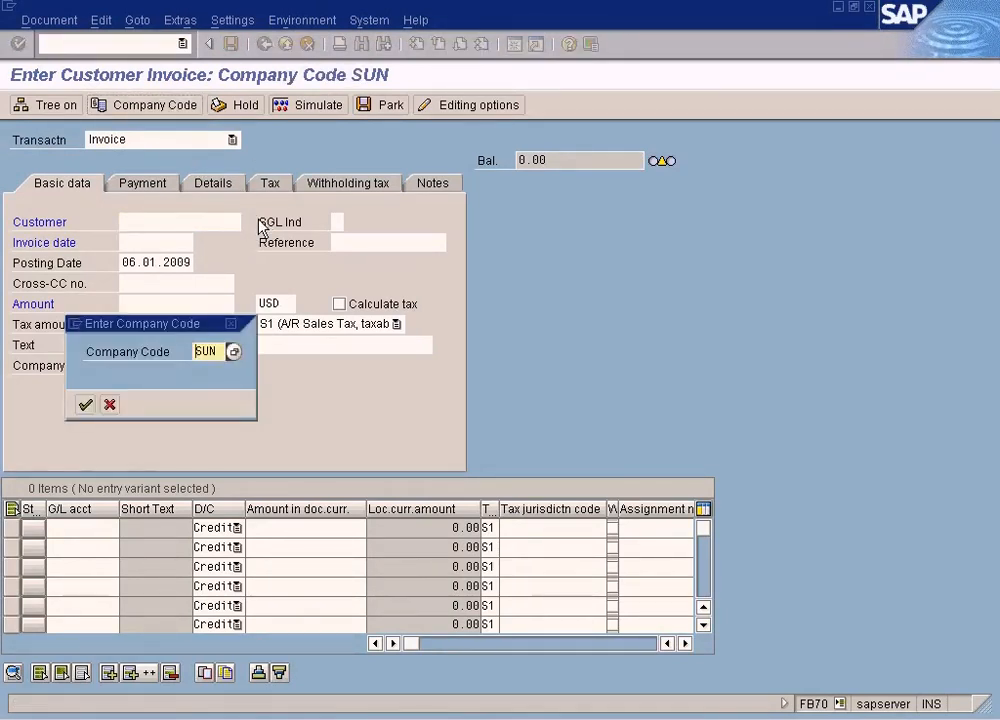
{"action": "type", "text": "tes2"}
{"action": "key", "text": "Return"}
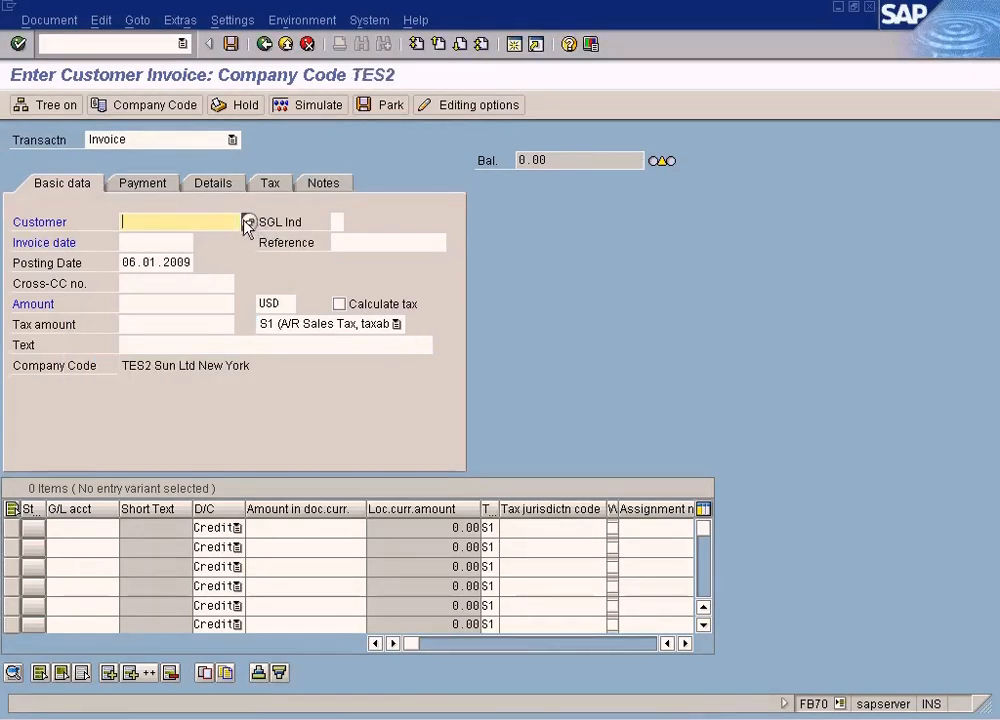
- Select Customer 1 of company code TES2 for the invoice and copy the posting date 06.01.2009 into the invoice date
{"action": "left_click", "coordinate": [247, 222]}
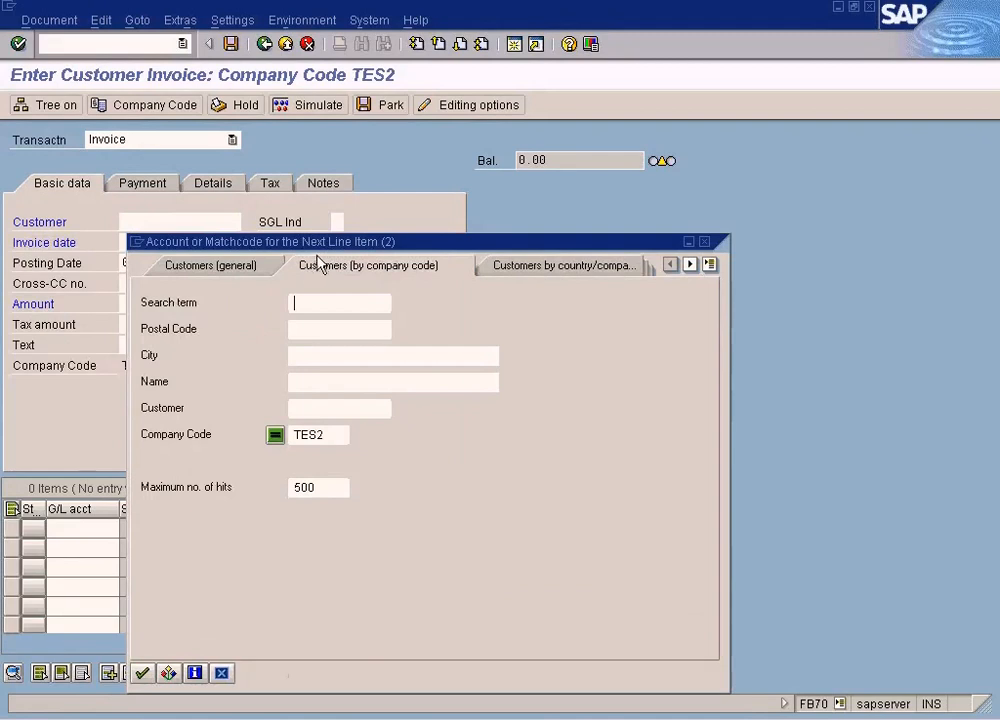
{"action": "left_click", "coordinate": [142, 672]}
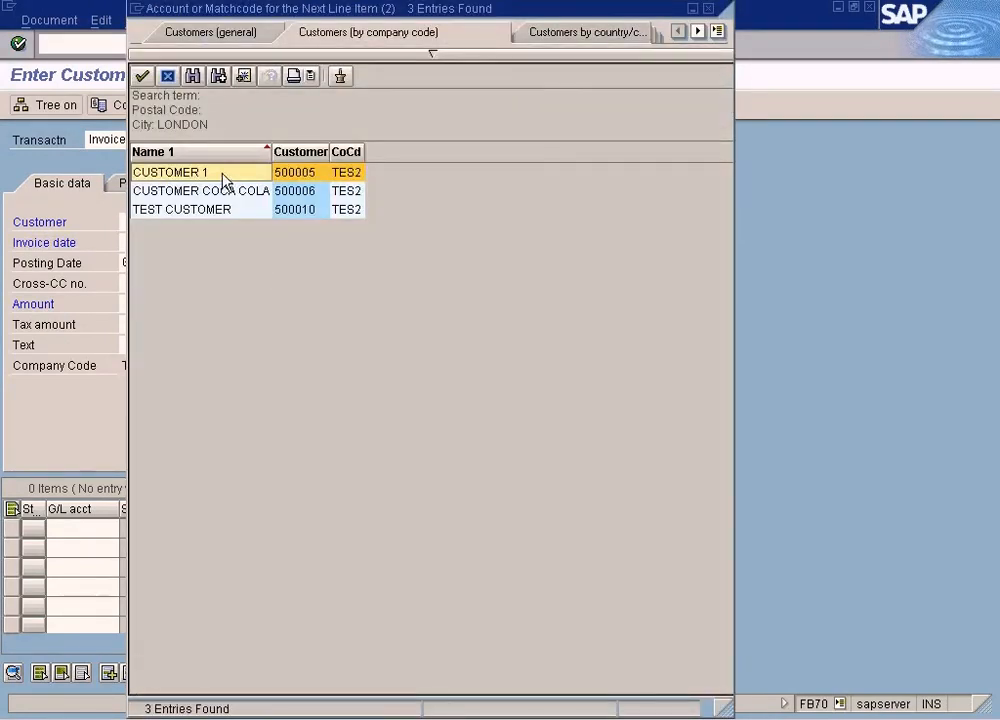
{"action": "double_click", "coordinate": [224, 177]}
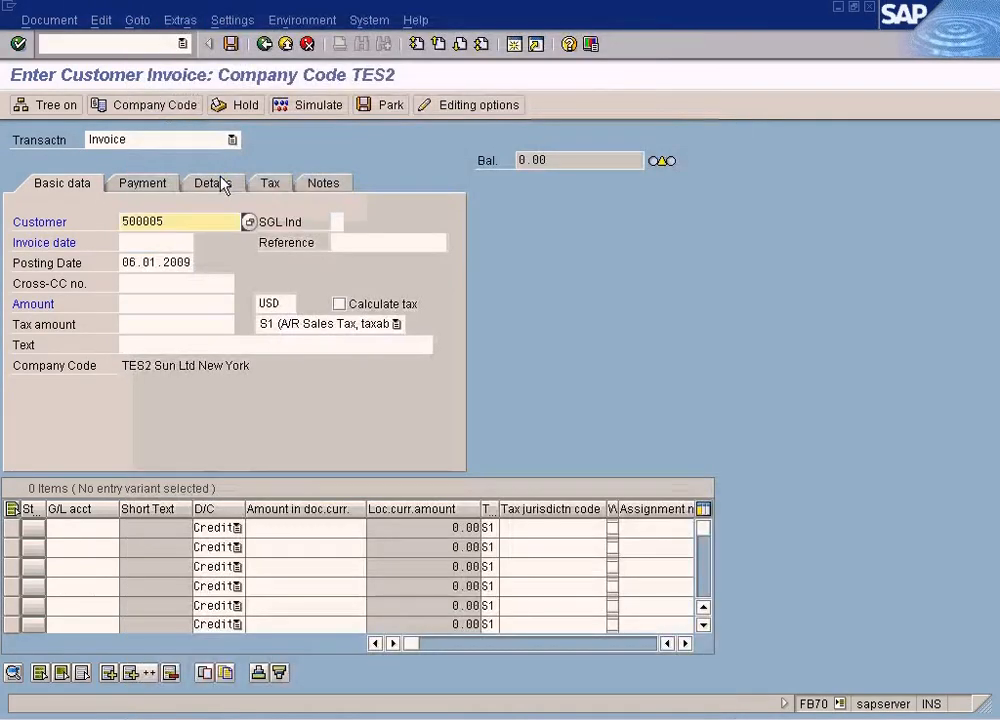
{"action": "left_click", "coordinate": [163, 242]}
{"action": "left_click_drag", "start_coordinate": [125, 263], "coordinate": [236, 270]}
{"action": "key", "text": "ctrl+c"}
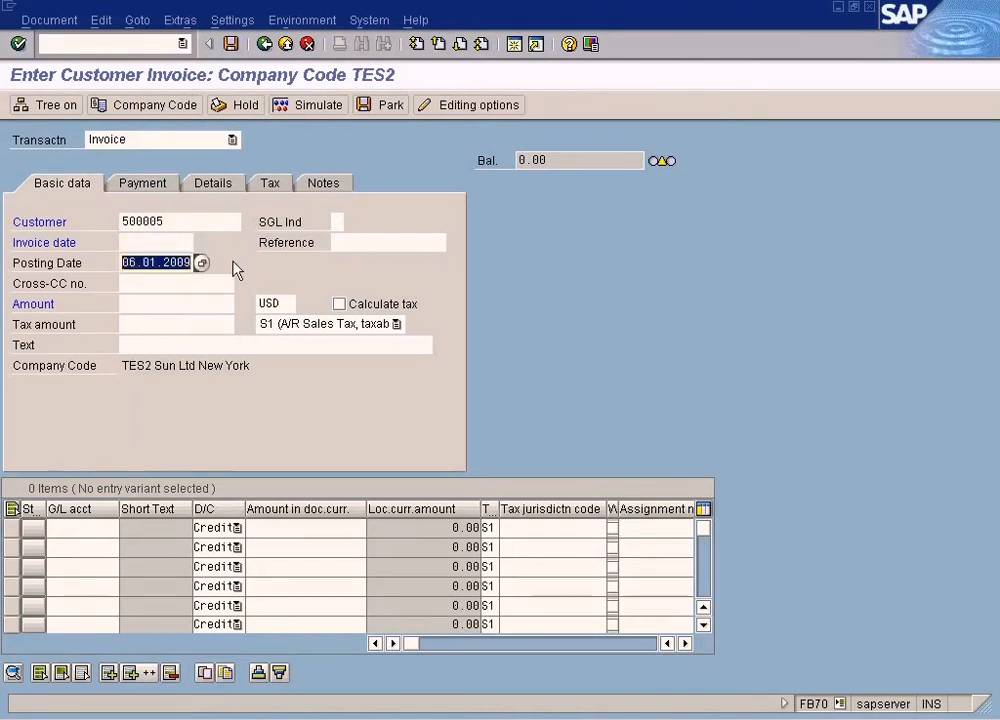
{"action": "left_click", "coordinate": [181, 248]}
{"action": "key", "text": "ctrl+v"}
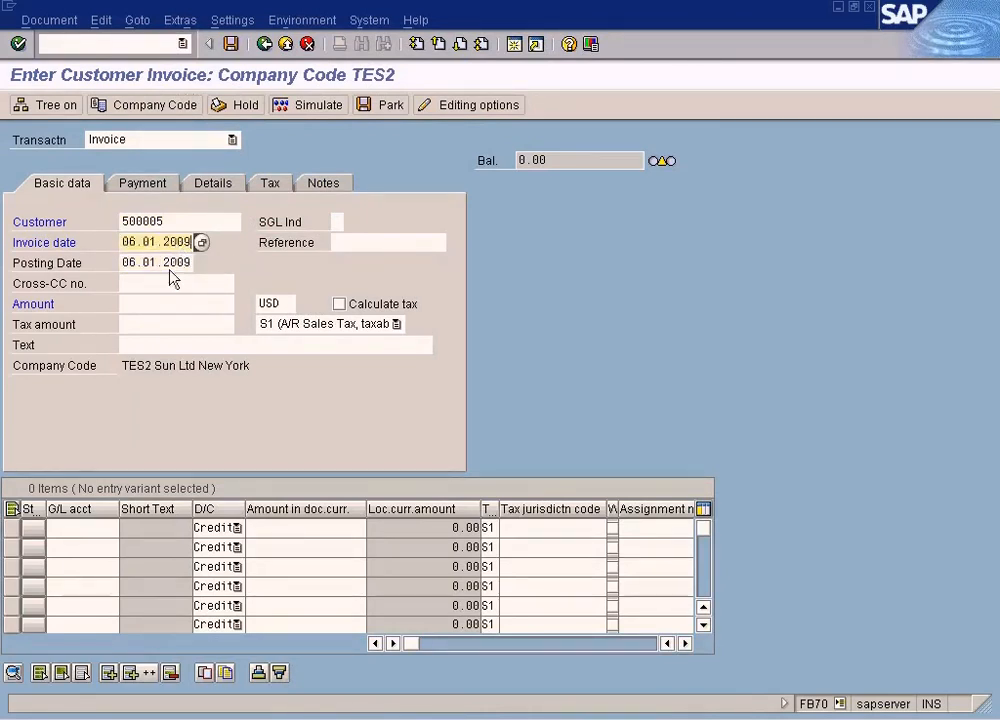
- Set the invoice amount to 2000 USD and choose the blank tax code
{"action": "left_click", "coordinate": [174, 303]}
{"action": "type", "text": "2000"}
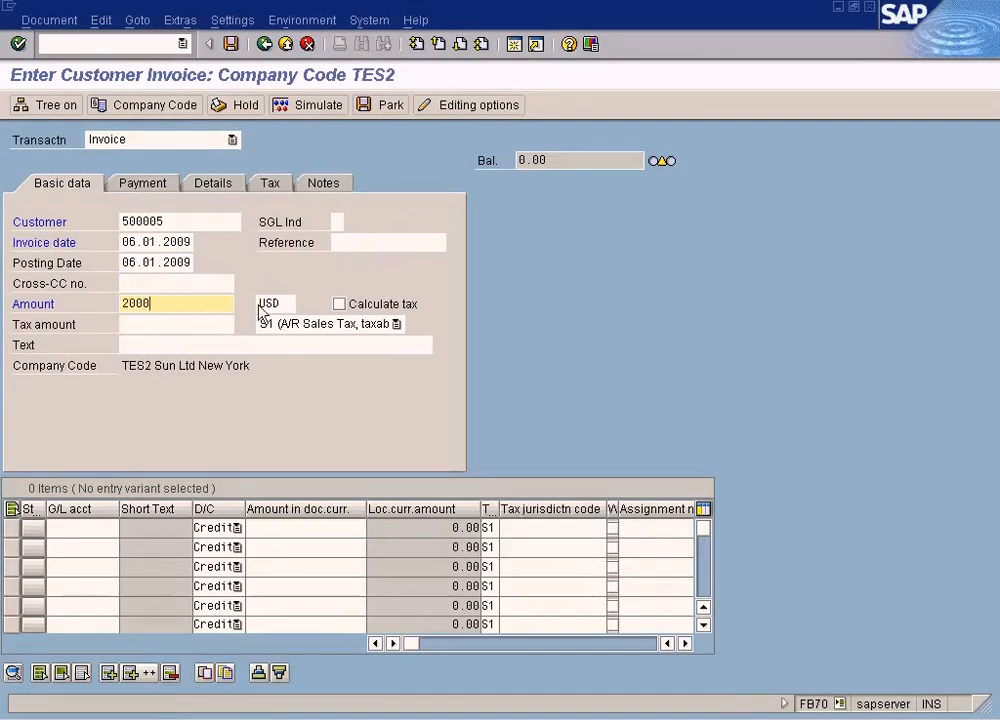
{"action": "left_click", "coordinate": [396, 324]}
{"action": "left_click", "coordinate": [300, 376]}
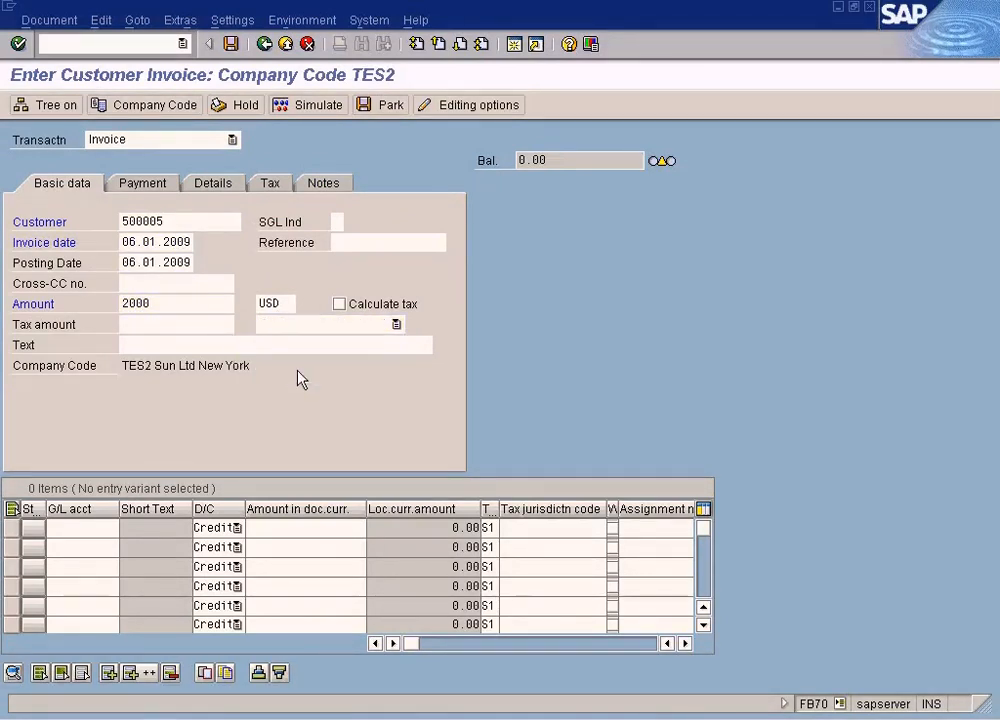
- Look up the TES2 G/L accounts and add a Sales Of SUV credit line item with an amount of 2000
{"action": "left_click", "coordinate": [74, 531]}
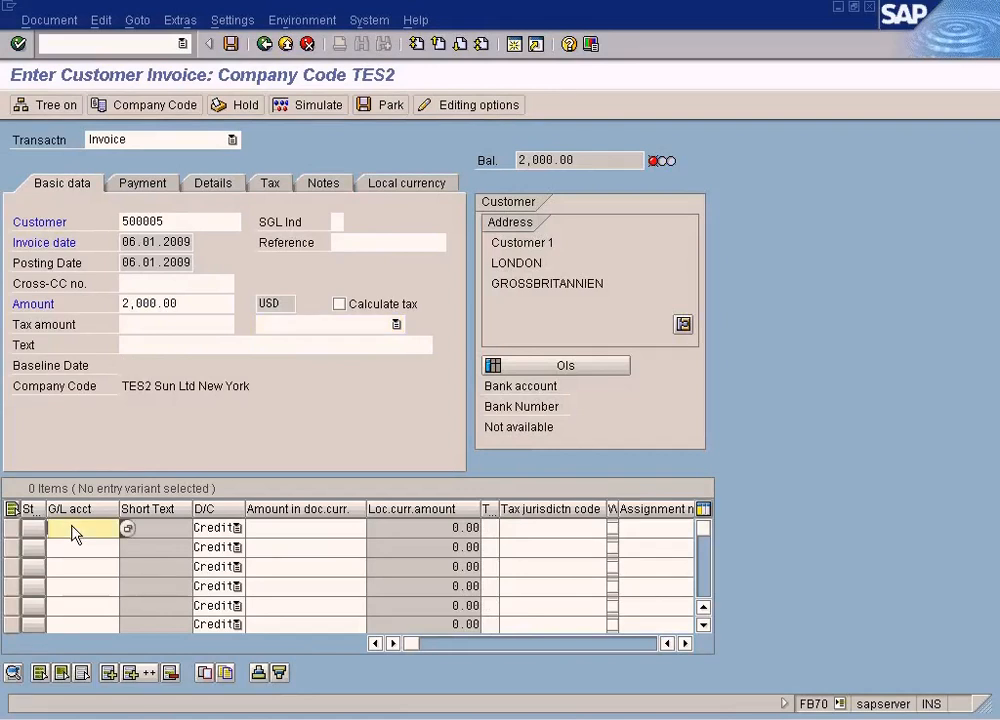
{"action": "left_click", "coordinate": [125, 529]}
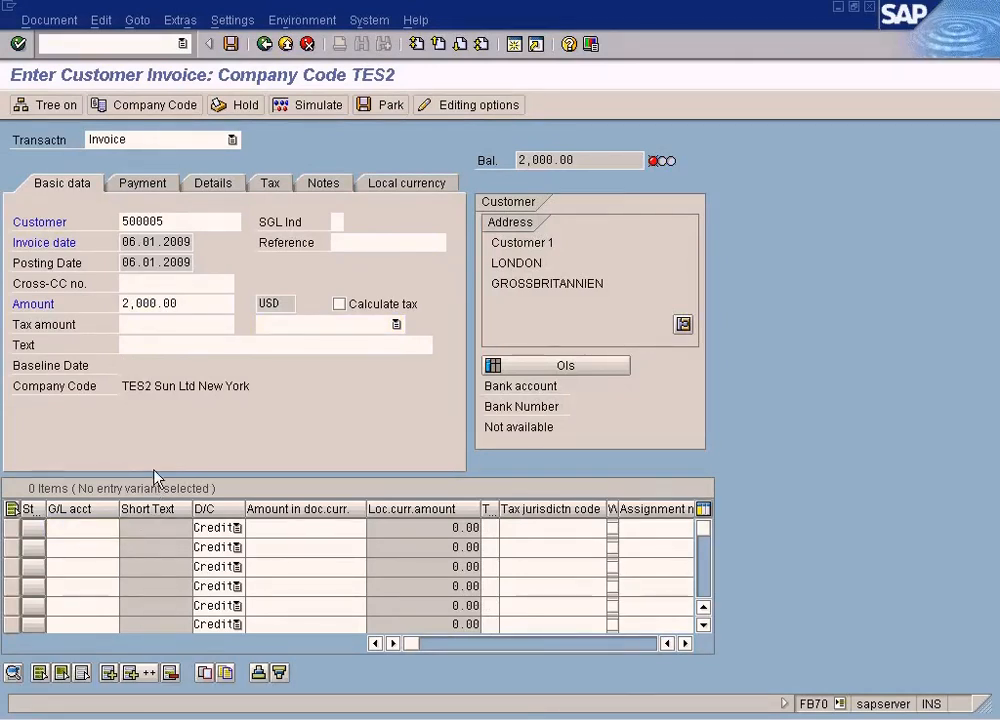
{"action": "left_click", "coordinate": [34, 695]}
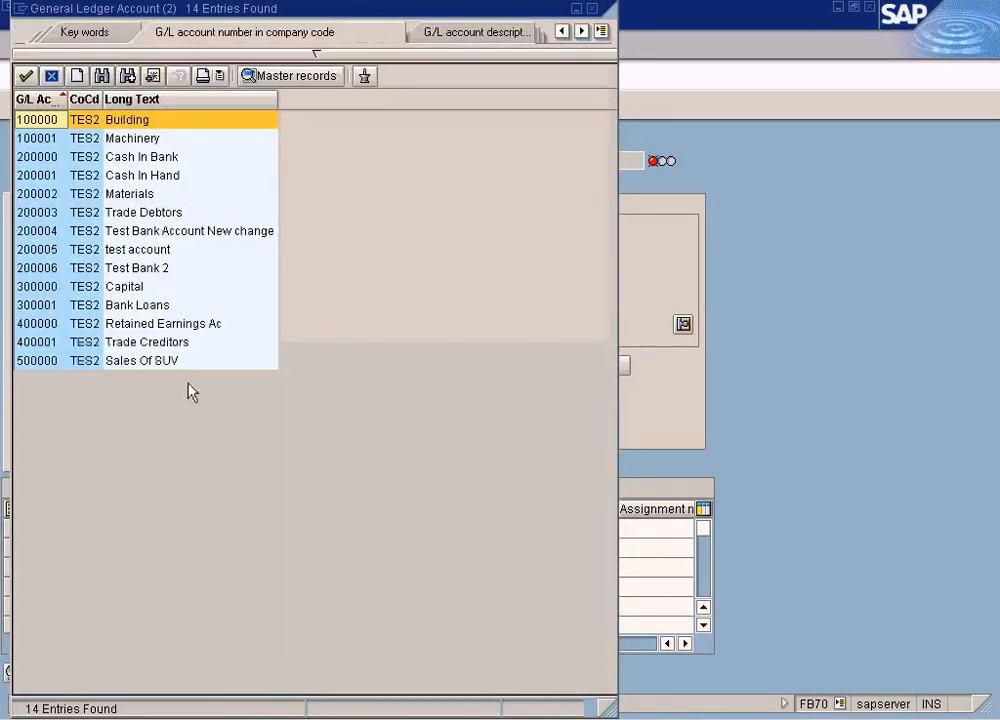
{"action": "left_click", "coordinate": [156, 366]}
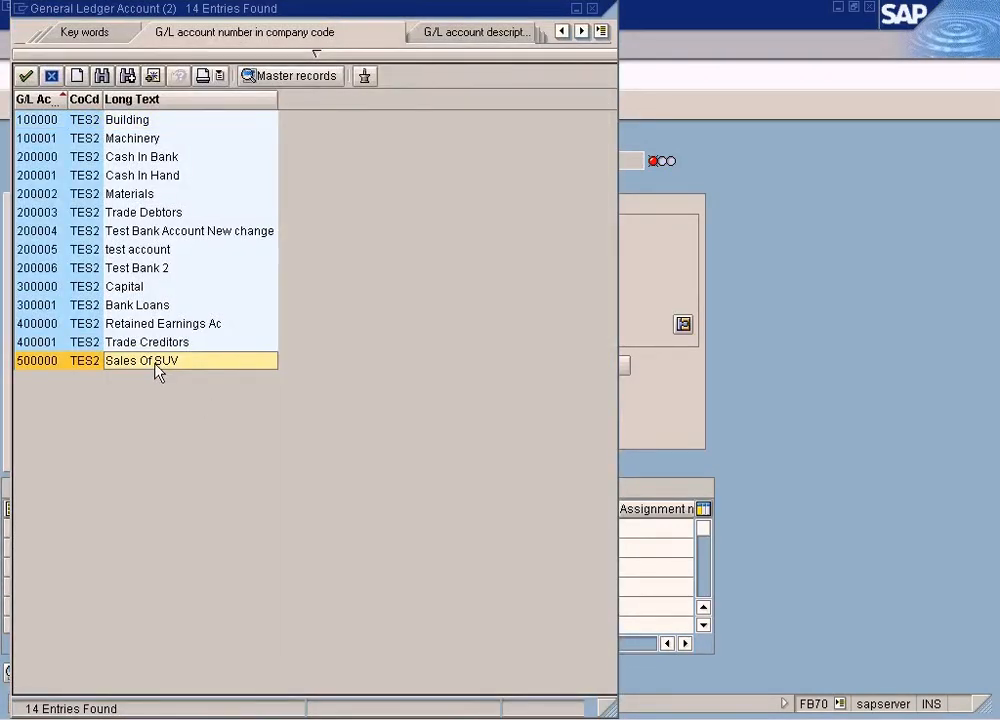
{"action": "double_click", "coordinate": [156, 366]}
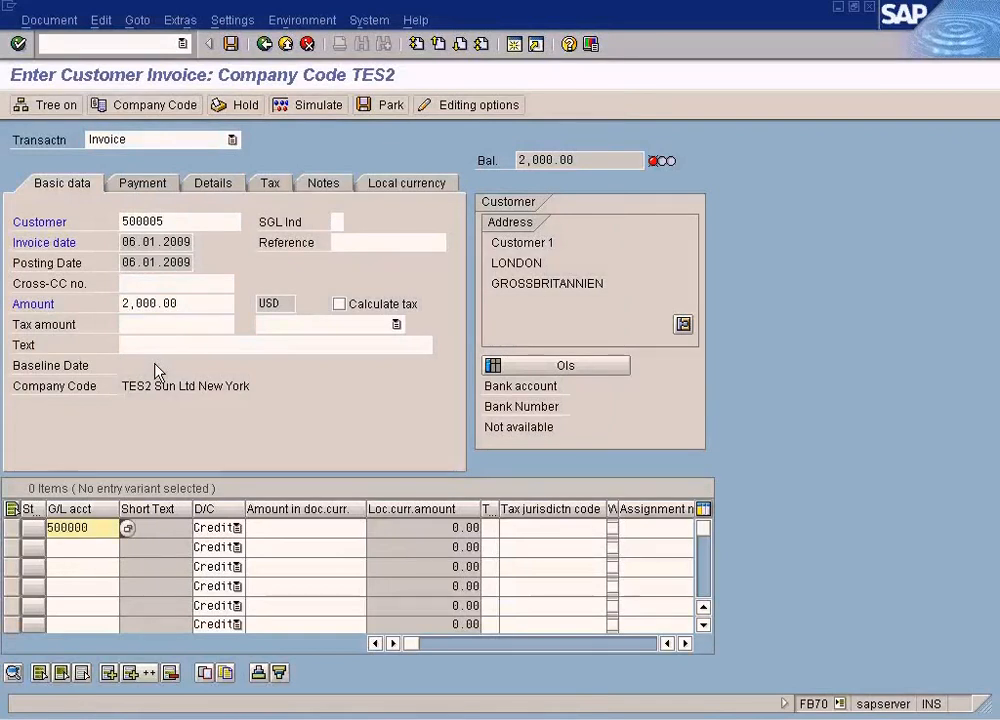
{"action": "key", "text": "Tab"}
{"action": "key", "text": "Tab"}
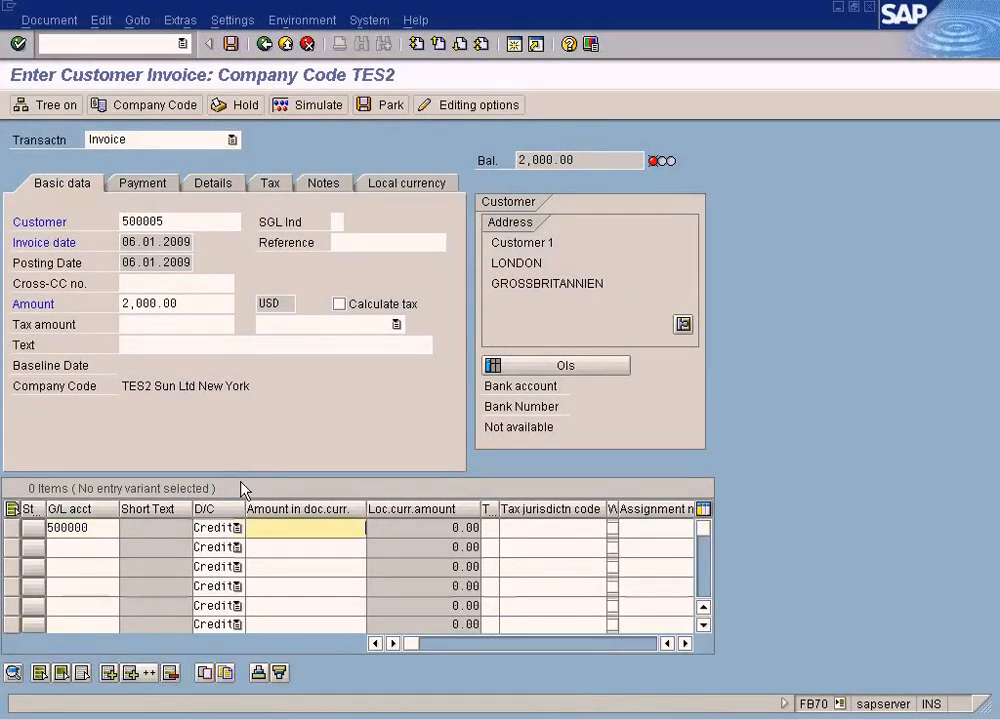
{"action": "type", "text": "2000"}
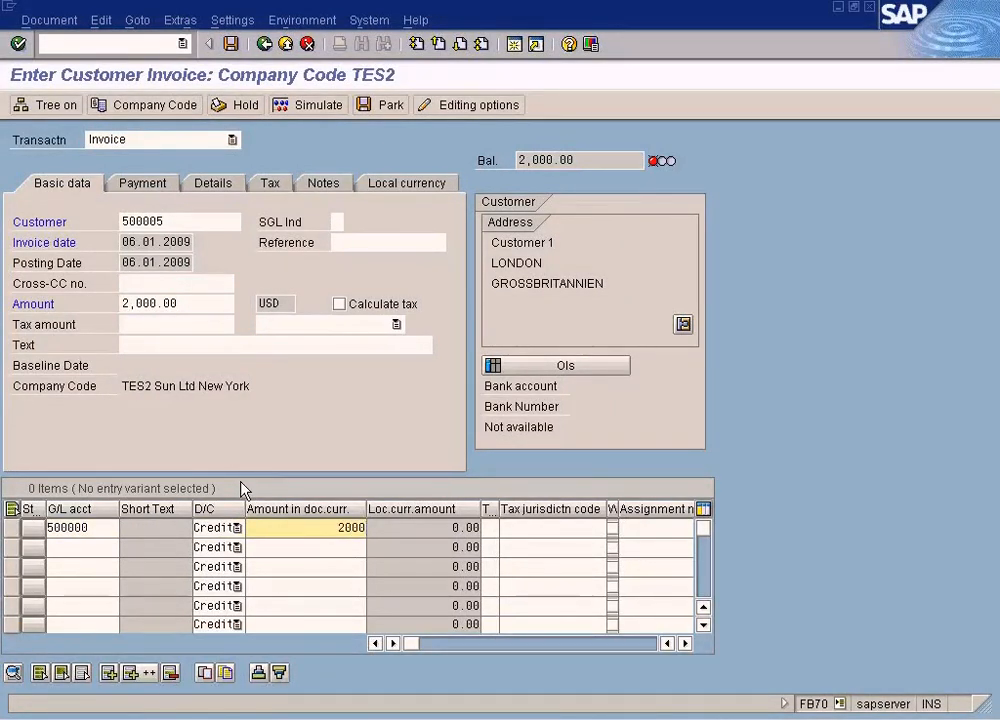
- Assign profit center CARS to the Sales Of SUV line item, searching without the DUMMY restriction
{"action": "key", "text": "Tab"}
{"action": "key", "text": "Tab"}
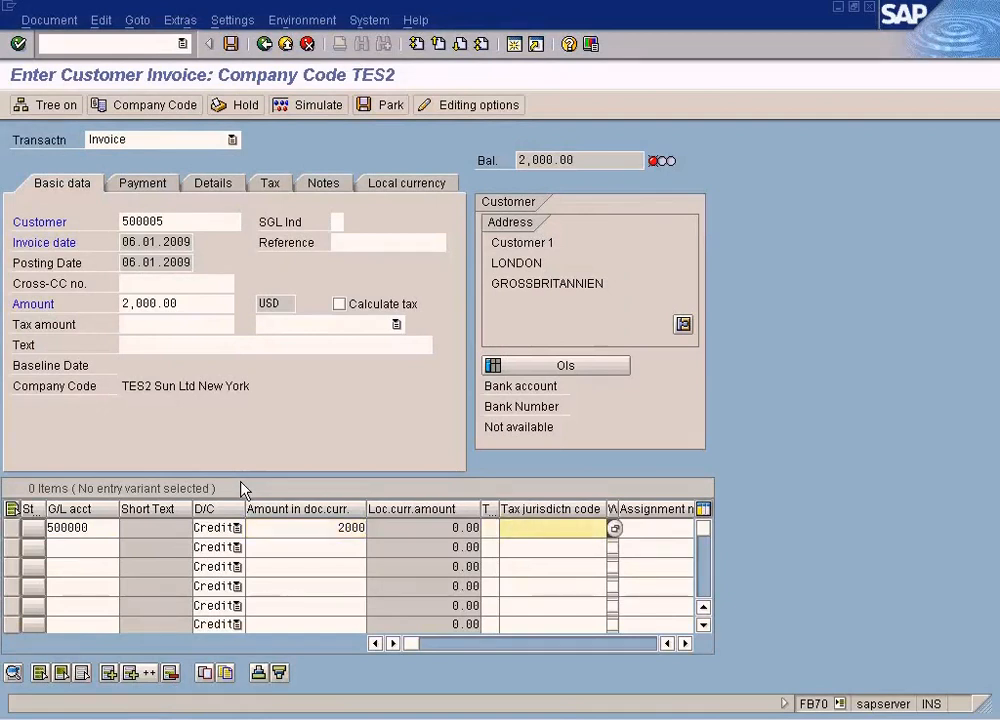
{"action": "key", "text": "Tab"}
{"action": "key", "text": "Tab"}
{"action": "key", "text": "Tab"}
{"action": "key", "text": "Tab"}
{"action": "key", "text": "Tab"}
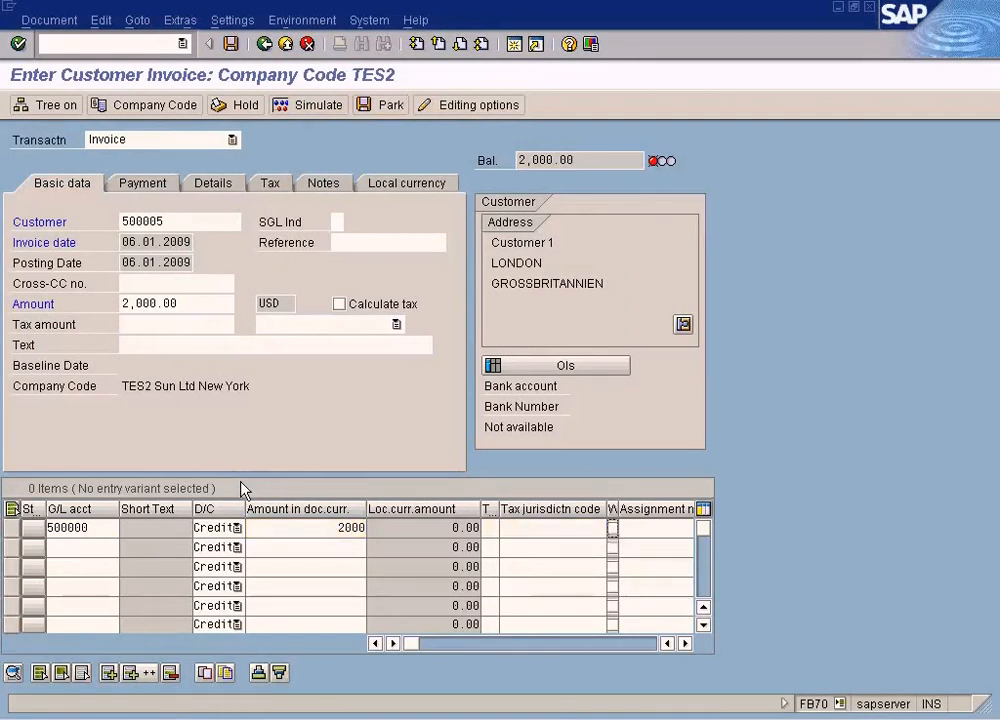
{"action": "key", "text": "Tab"}
{"action": "key", "text": "Tab"}
{"action": "key", "text": "Tab"}
{"action": "key", "text": "Tab"}
{"action": "key", "text": "Tab"}
{"action": "key", "text": "Tab"}
{"action": "key", "text": "Tab"}
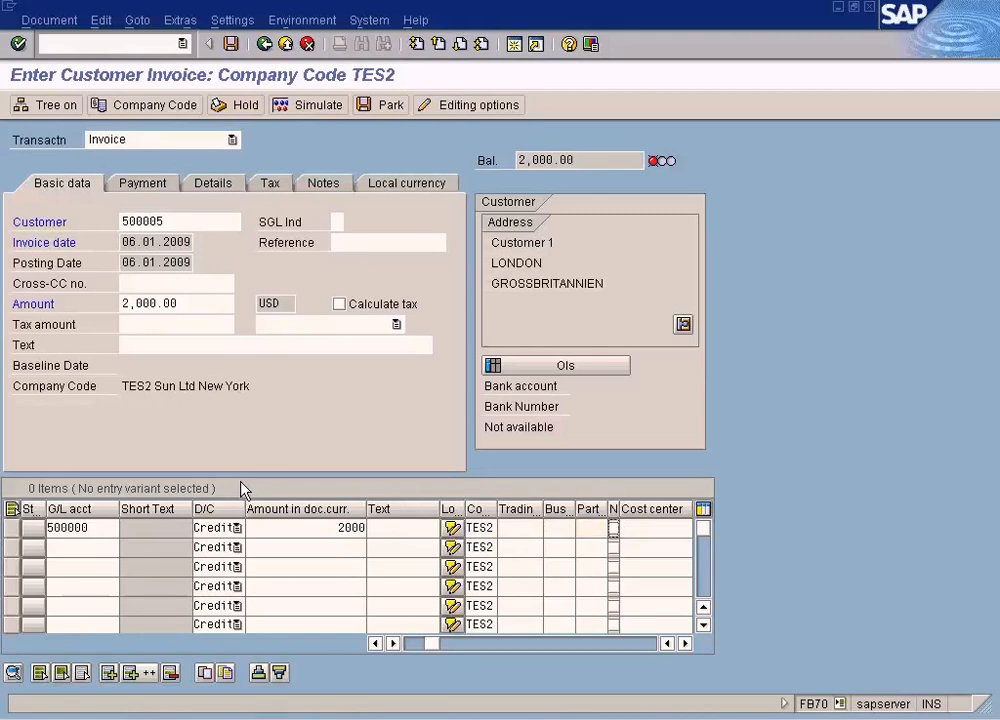
{"action": "key", "text": "Tab"}
{"action": "key", "text": "Tab"}
{"action": "key", "text": "Tab"}
{"action": "key", "text": "Tab"}
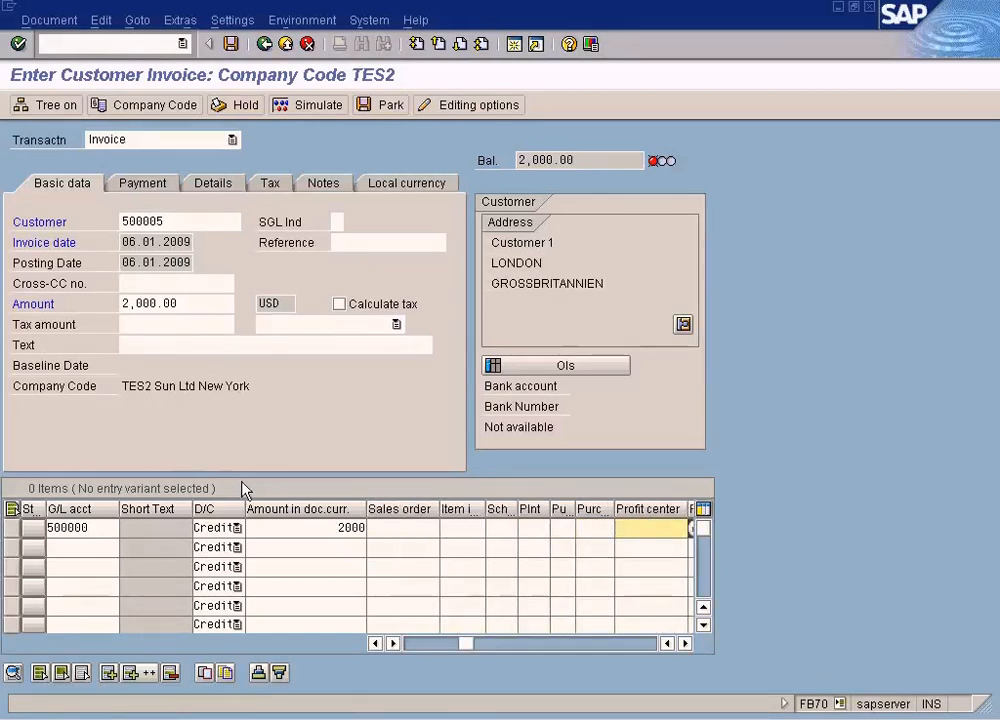
{"action": "key", "text": "F4"}
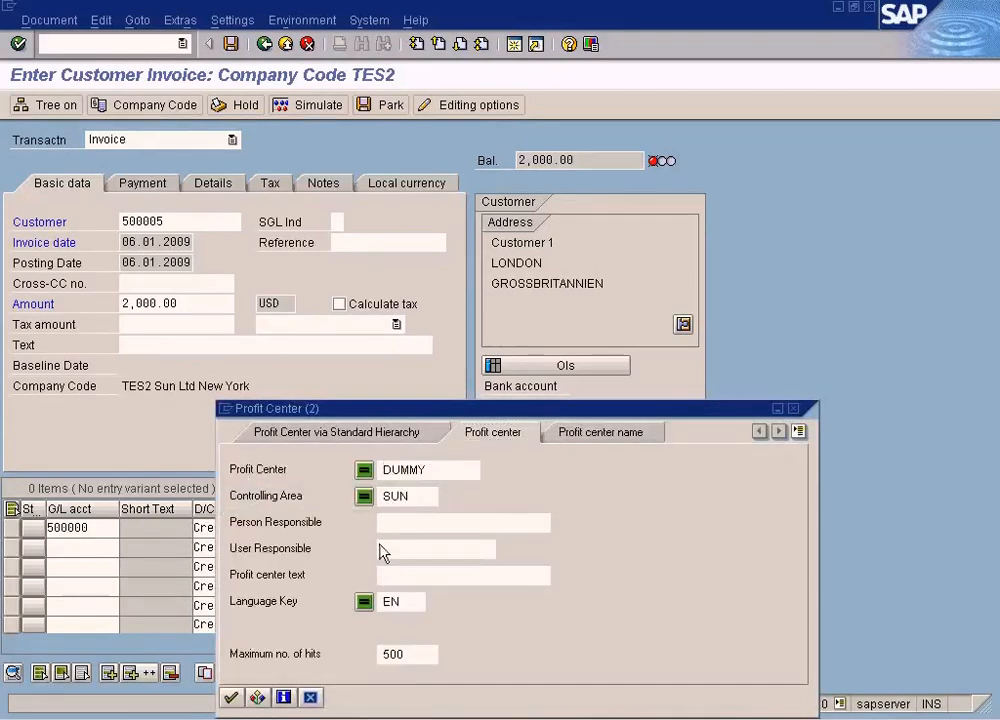
{"action": "key", "text": "Delete"}
{"action": "key", "text": "Delete"}
{"action": "key", "text": "Delete"}
{"action": "key", "text": "Delete"}
{"action": "key", "text": "Delete"}
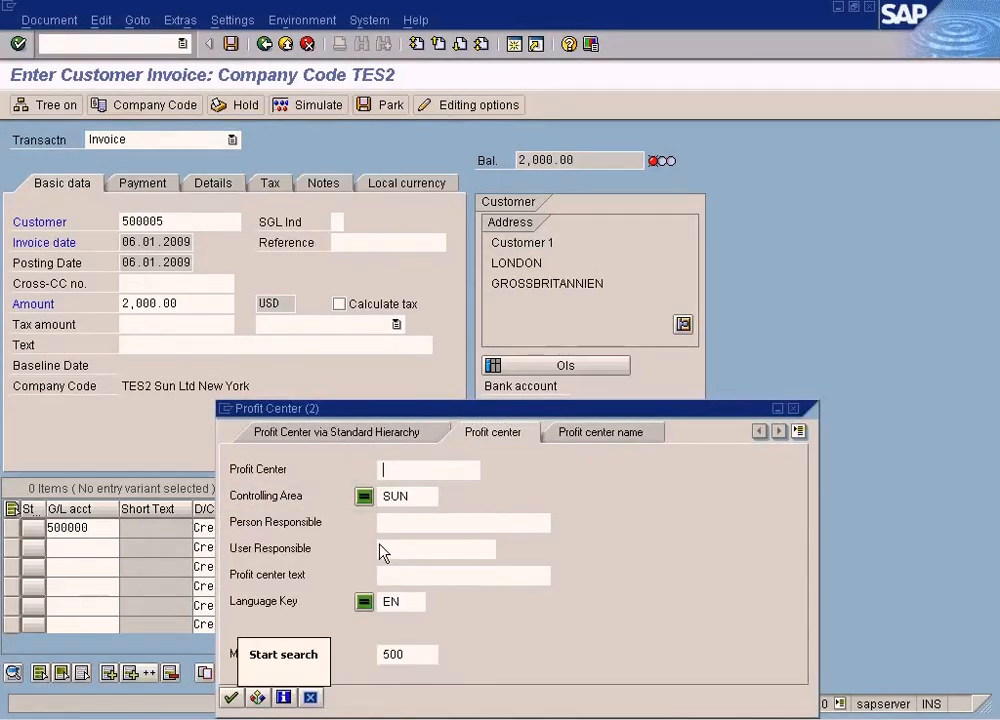
{"action": "key", "text": "Return"}
{"action": "left_click", "coordinate": [244, 141]}
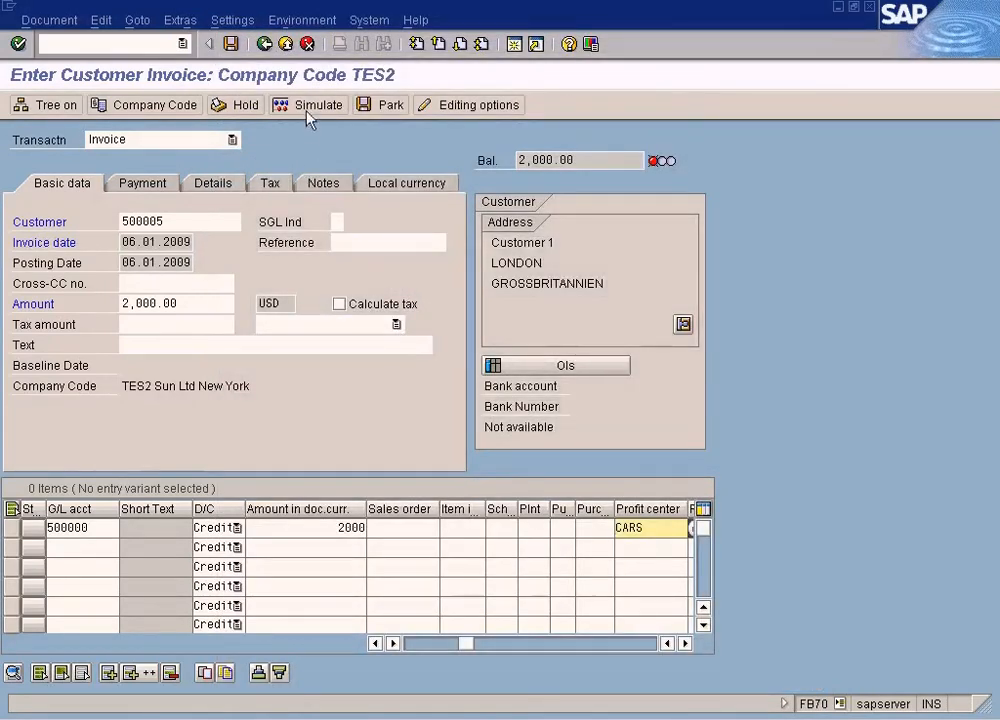
- Try to simulate the TES2 customer invoice, and discard the entered document data
{"action": "left_click", "coordinate": [309, 108]}
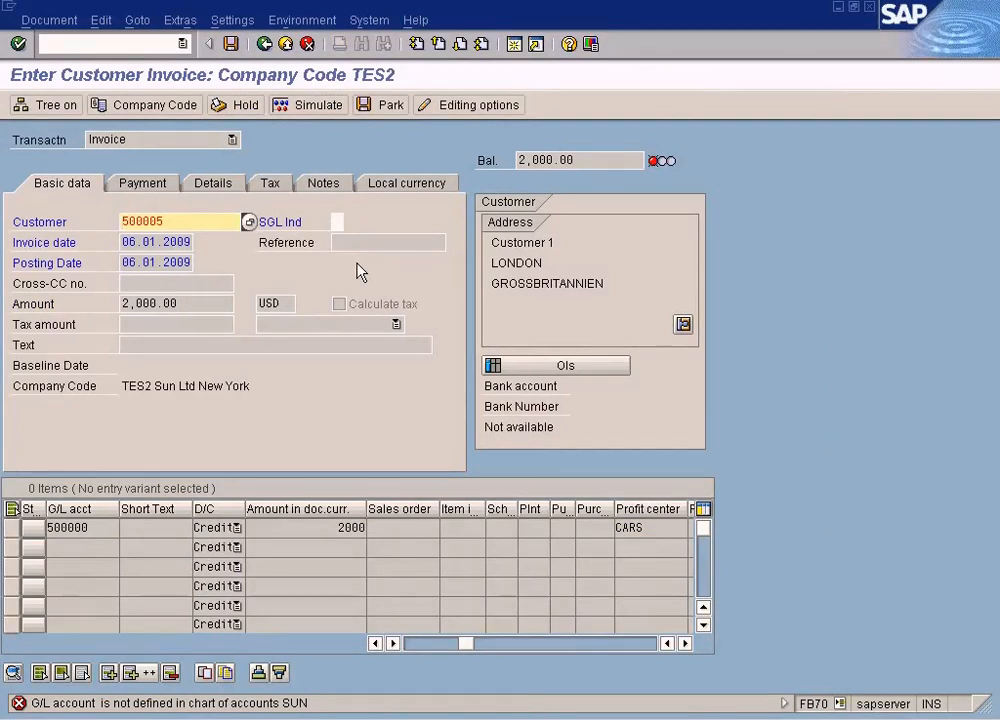
{"action": "key", "text": "Return"}
{"action": "key", "text": "Return"}
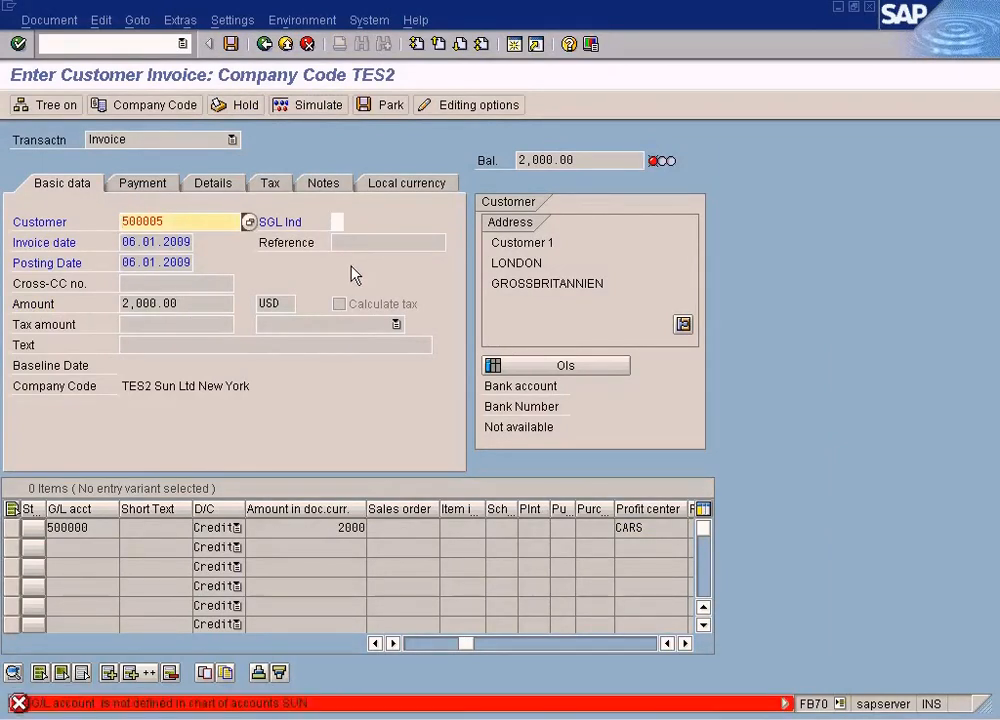
{"action": "key", "text": "Return"}
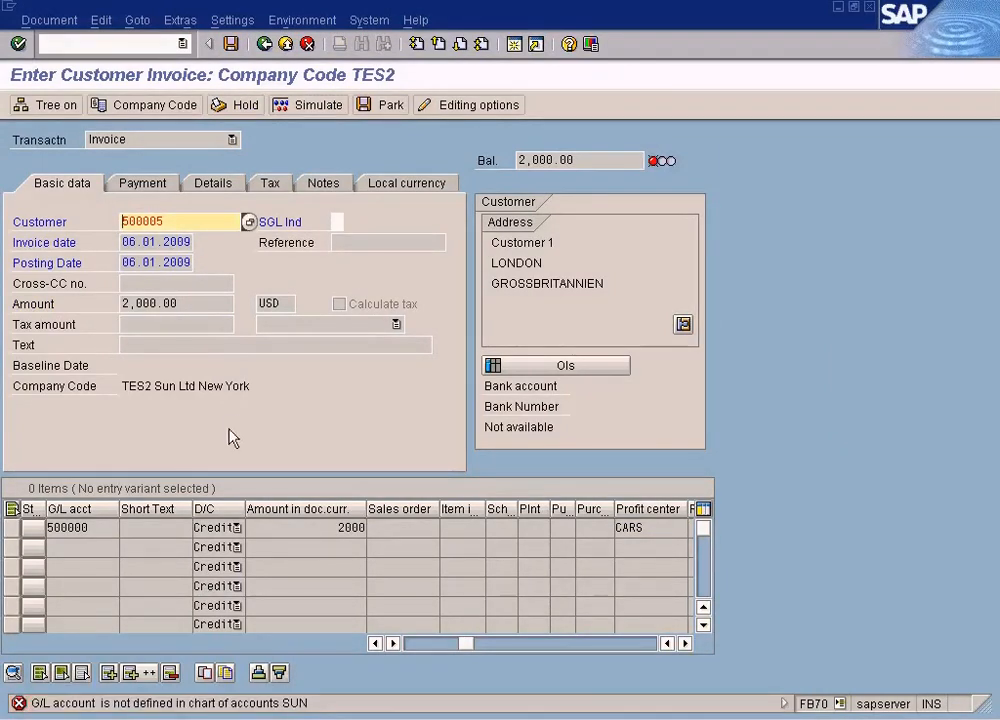
{"action": "left_click", "coordinate": [307, 44]}
{"action": "left_click", "coordinate": [266, 372]}
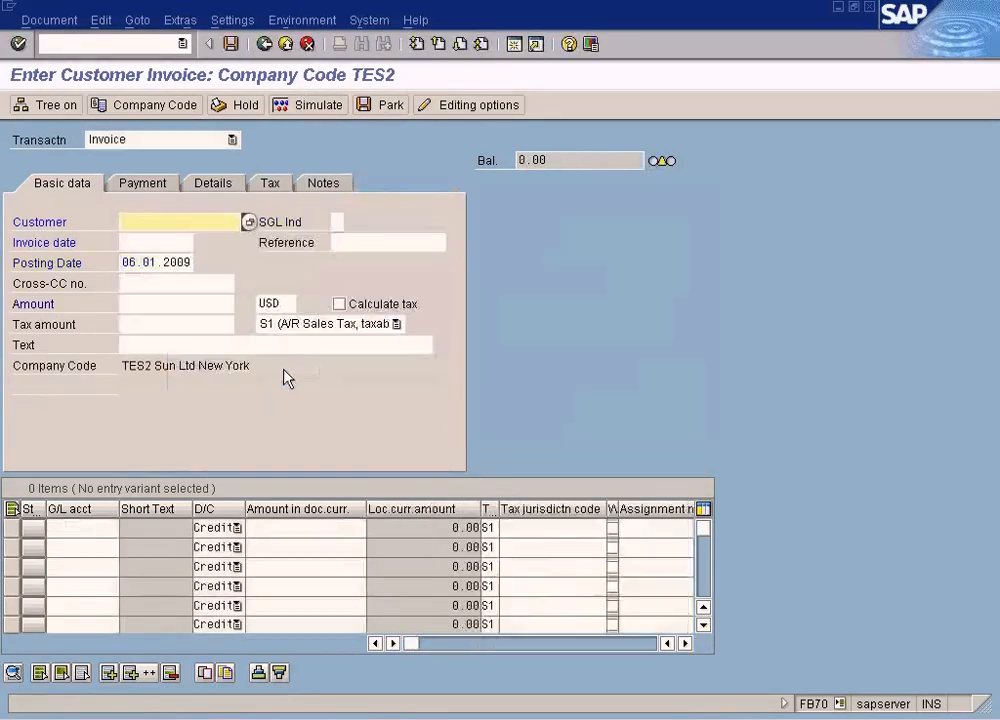
- Enter Customer 1 of TES2 in the blank invoice and use the posting date 06.01.2009 as the invoice date
{"action": "left_click", "coordinate": [250, 222]}
{"action": "left_click", "coordinate": [145, 672]}
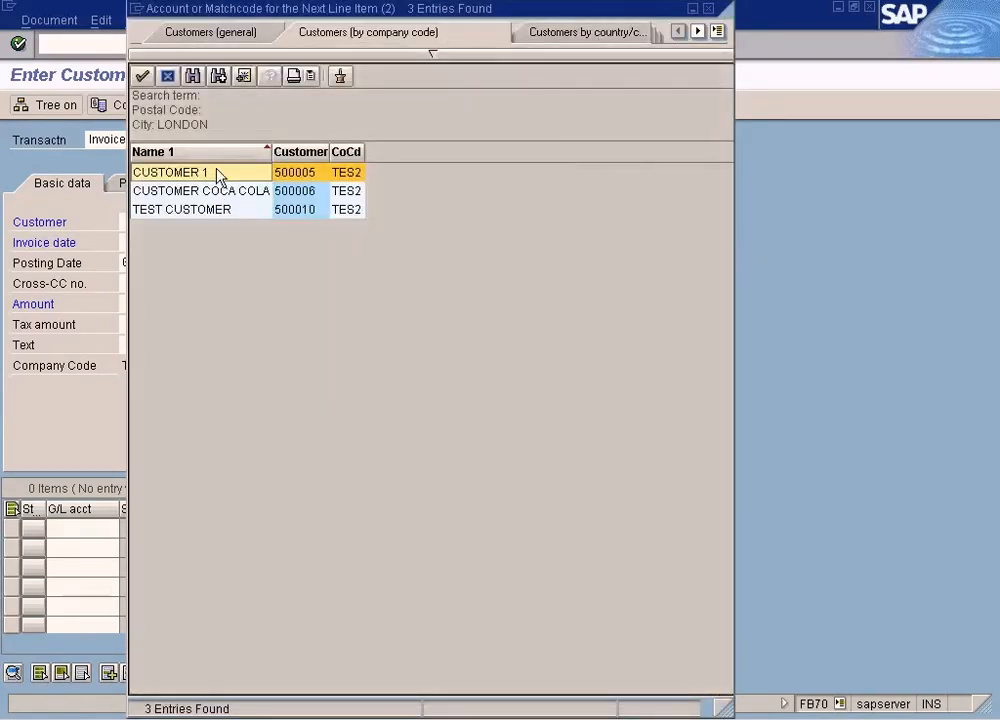
{"action": "double_click", "coordinate": [218, 174]}
{"action": "left_click", "coordinate": [125, 263]}
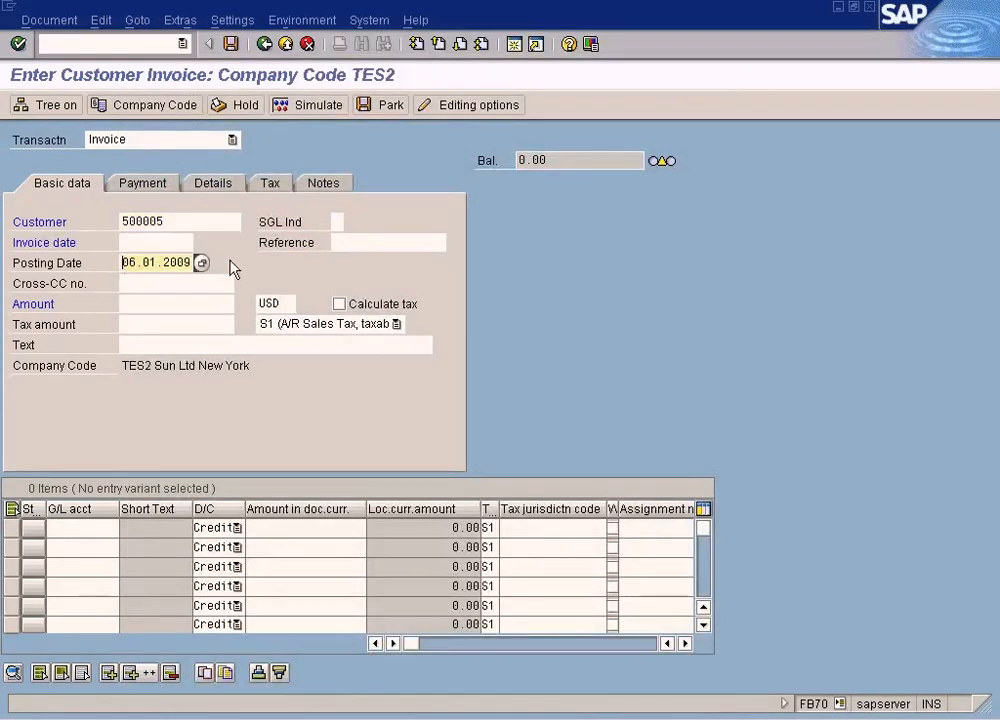
{"action": "key", "text": "shift+End"}
{"action": "key", "text": "ctrl+c"}
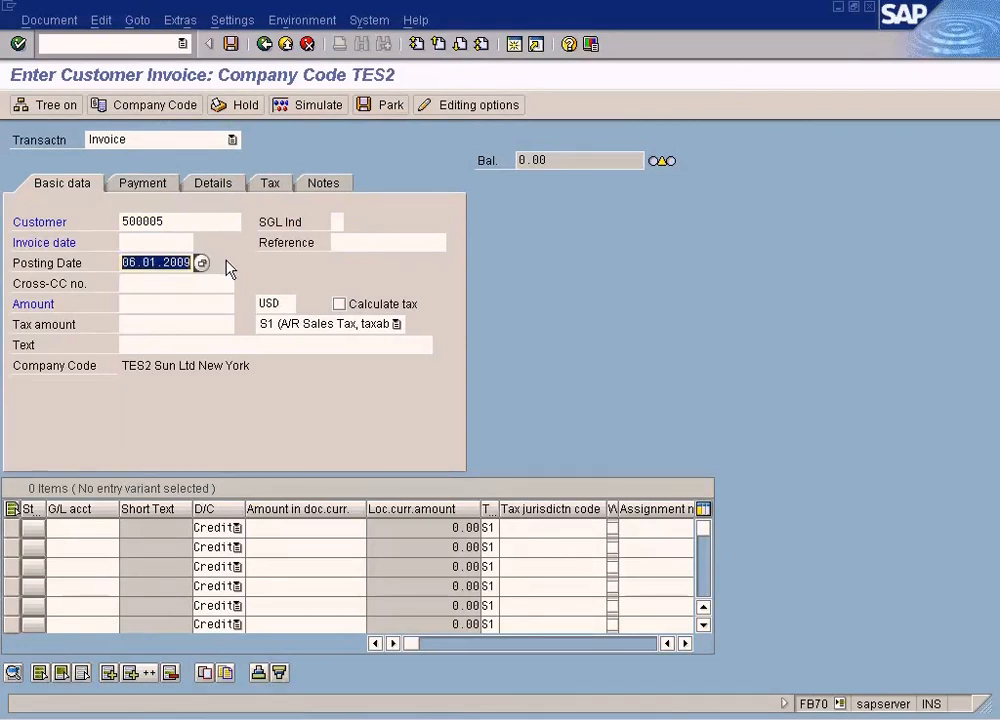
{"action": "left_click", "coordinate": [176, 246]}
{"action": "key", "text": "ctrl+v"}
- Enter 2000 USD as the invoice amount and set the tax code to blank
{"action": "left_click", "coordinate": [157, 303]}
{"action": "type", "text": "2"}
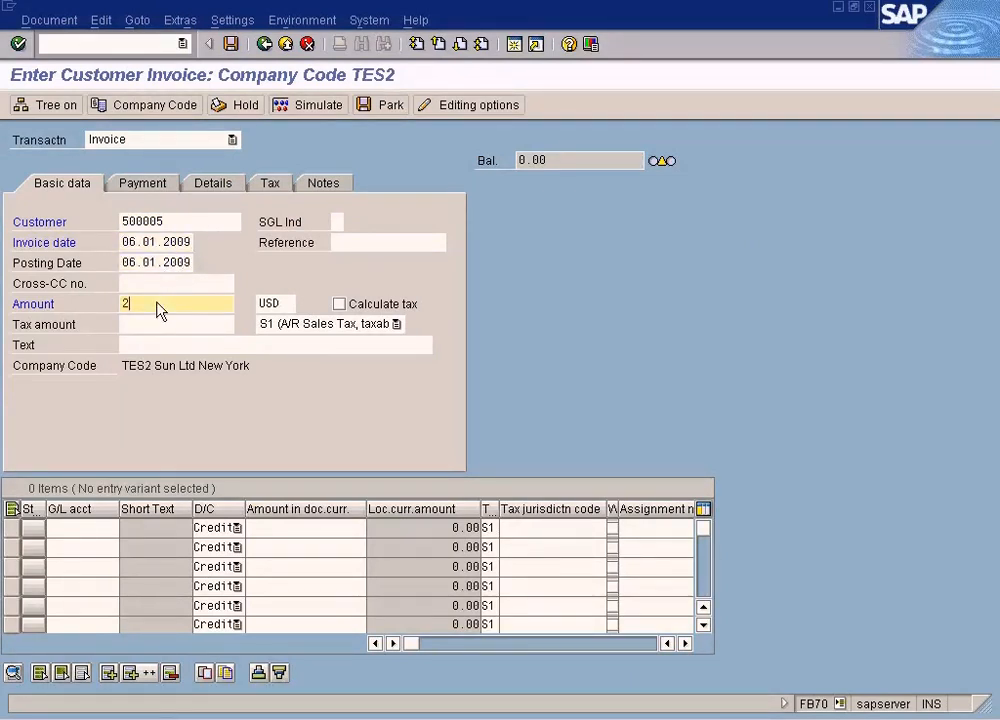
{"action": "type", "text": "000"}
{"action": "left_click", "coordinate": [283, 326]}
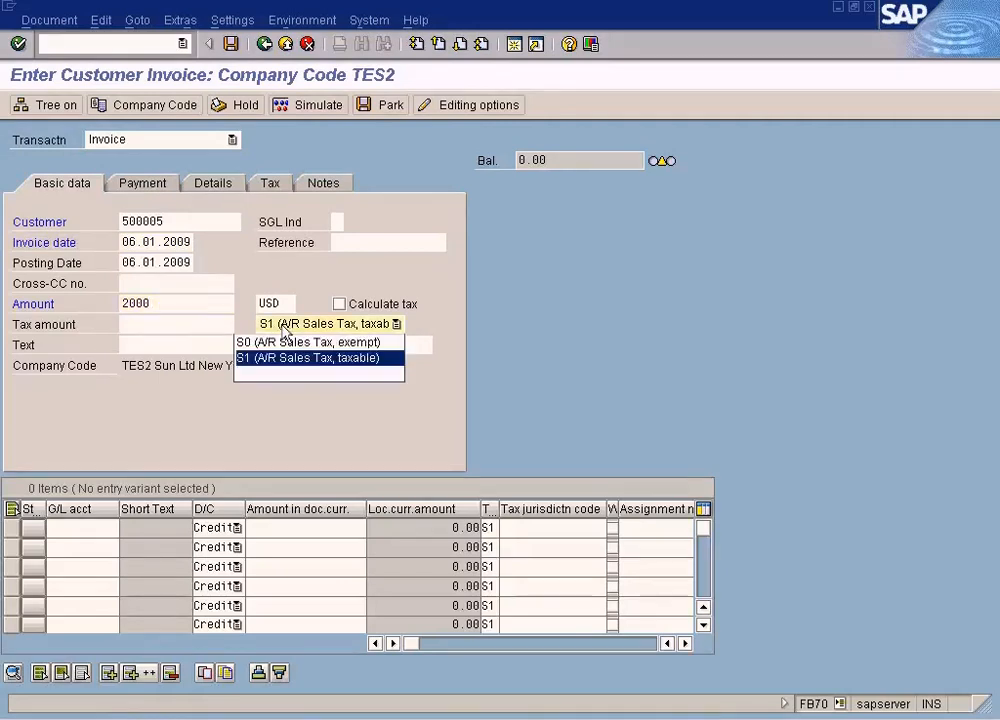
{"action": "left_click", "coordinate": [277, 377]}
- Add a credit line item for the Sales Of SUV G/L account with an amount of 2000
{"action": "left_click", "coordinate": [100, 528]}
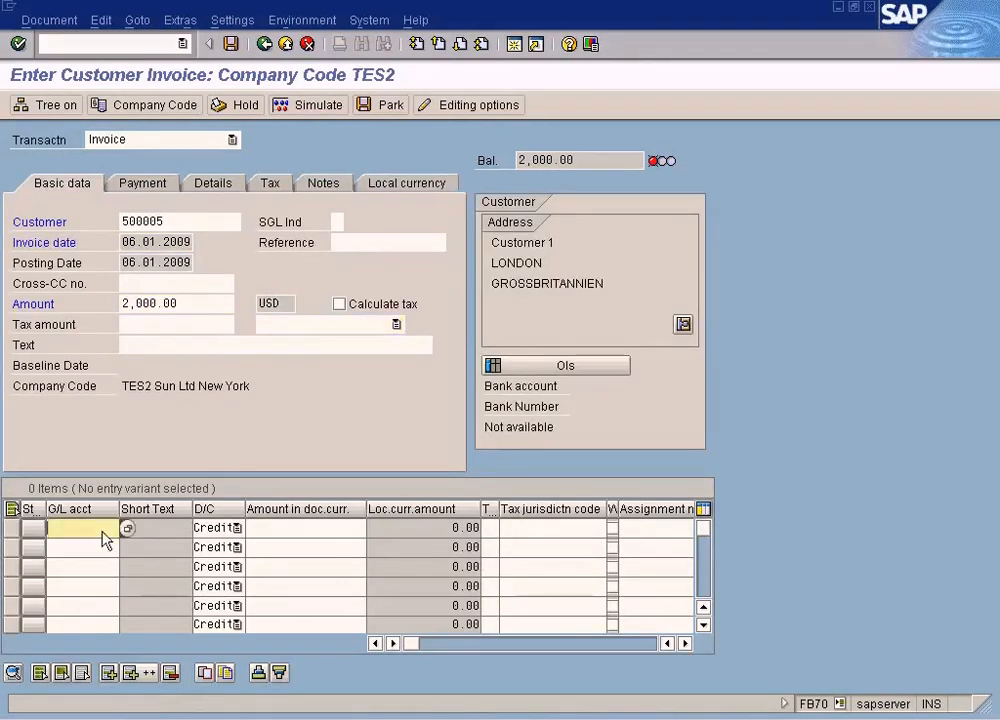
{"action": "left_click", "coordinate": [124, 529]}
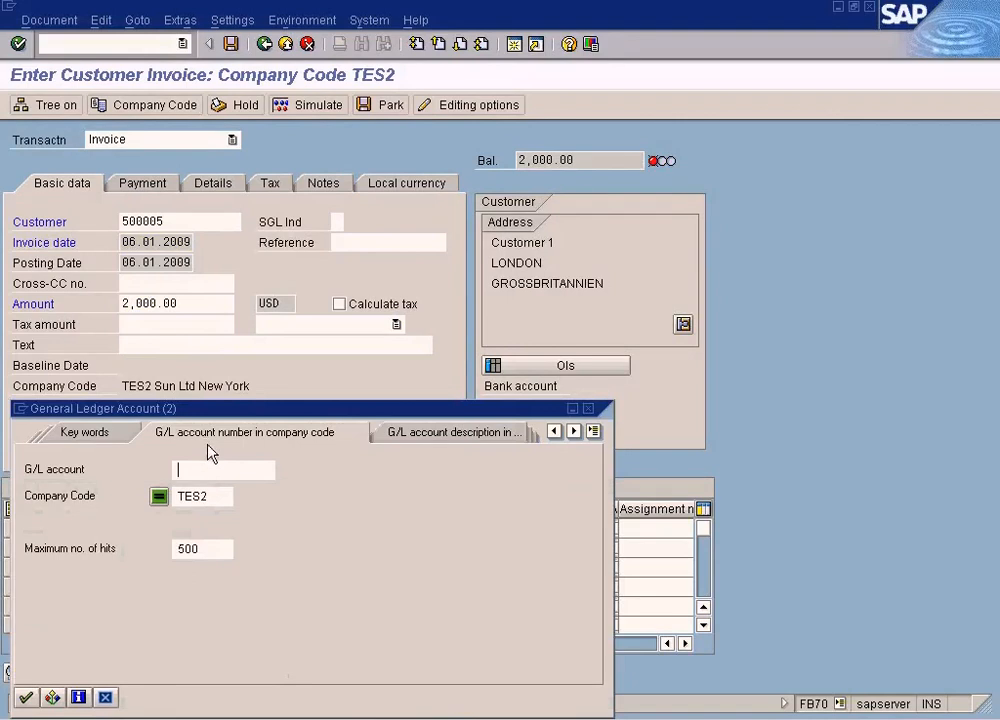
{"action": "left_click", "coordinate": [26, 692]}
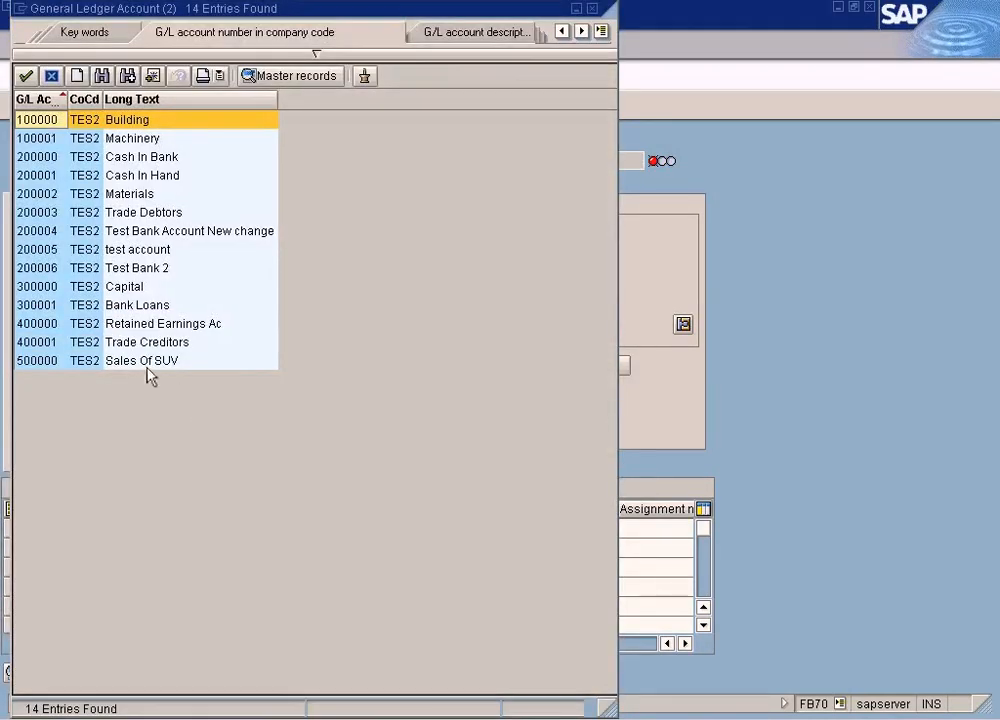
{"action": "left_click", "coordinate": [147, 364]}
{"action": "double_click", "coordinate": [147, 362]}
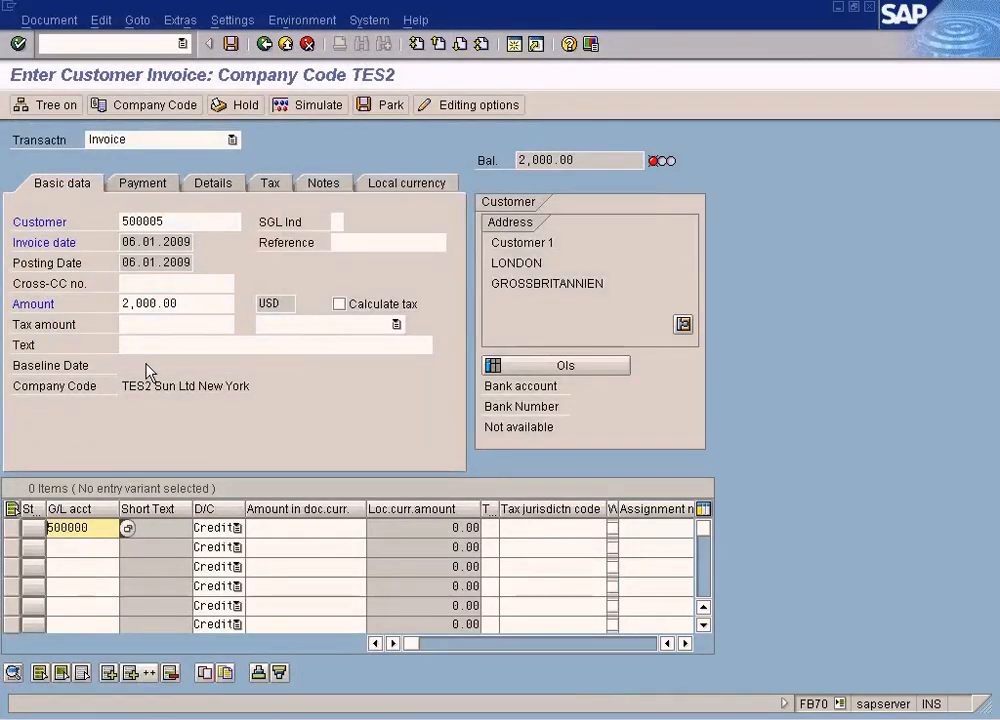
{"action": "key", "text": "Tab"}
{"action": "key", "text": "Tab"}
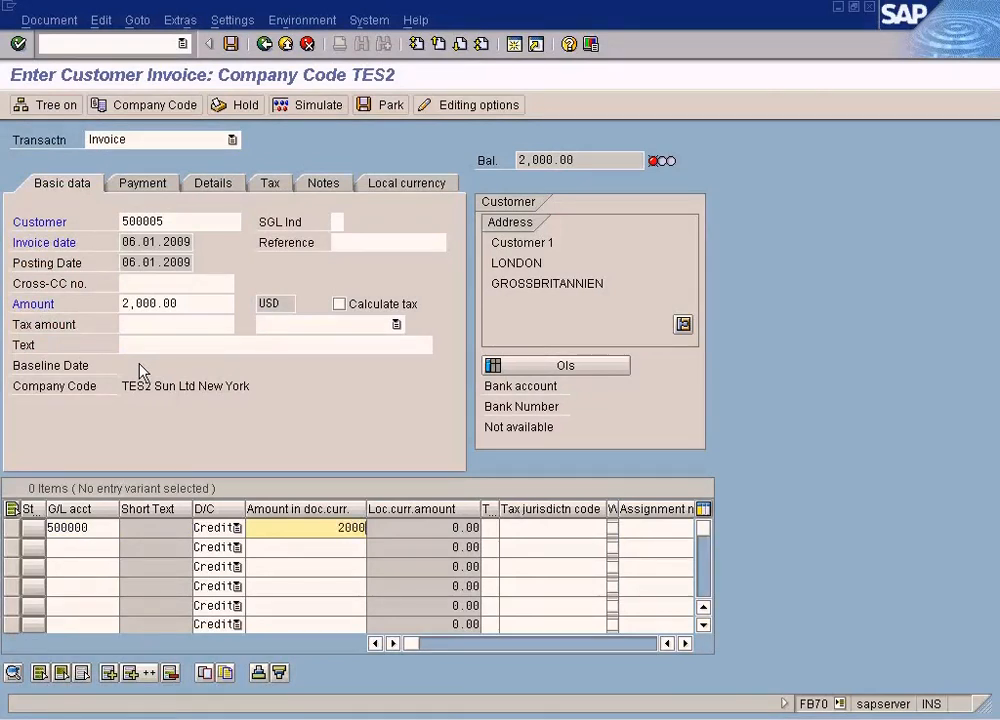
- Go to the profit center field of the Sales Of SUV line item
{"action": "key", "text": "Tab"}
{"action": "key", "text": "Tab"}
{"action": "key", "text": "Tab"}
{"action": "key", "text": "Tab"}
{"action": "key", "text": "Tab"}
{"action": "key", "text": "Tab"}
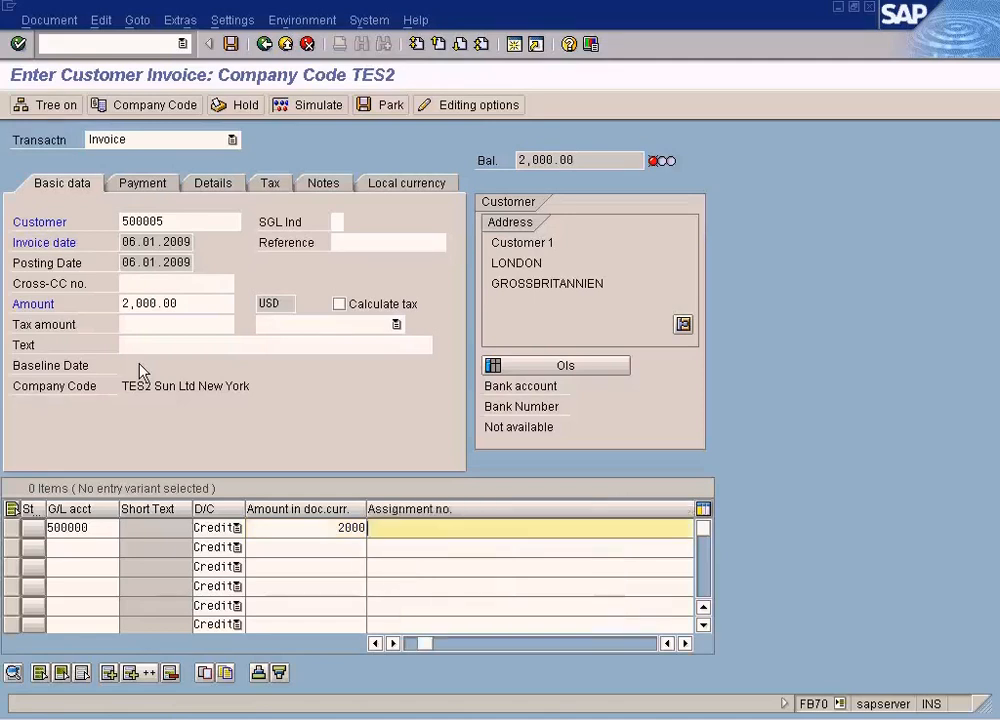
{"action": "key", "text": "Tab"}
{"action": "key", "text": "Tab"}
{"action": "key", "text": "Tab"}
{"action": "key", "text": "Tab"}
{"action": "key", "text": "Tab"}
{"action": "key", "text": "Tab"}
{"action": "key", "text": "Tab"}
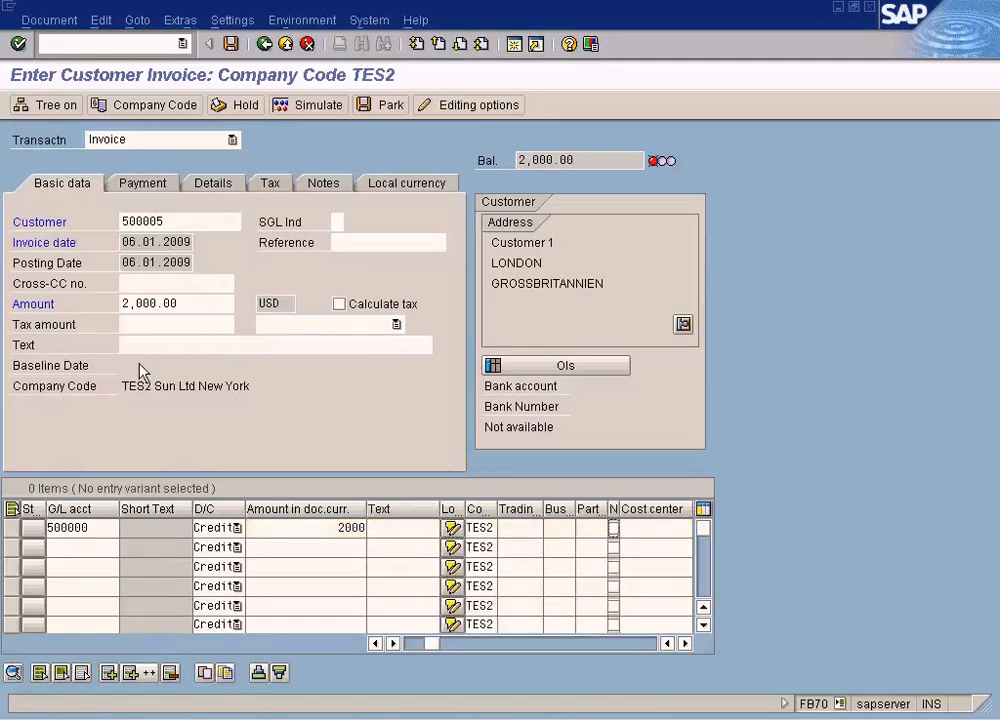
{"action": "key", "text": "Tab"}
{"action": "key", "text": "Tab"}
{"action": "key", "text": "Tab"}
{"action": "key", "text": "Tab"}
{"action": "key", "text": "Tab"}
{"action": "key", "text": "Tab"}
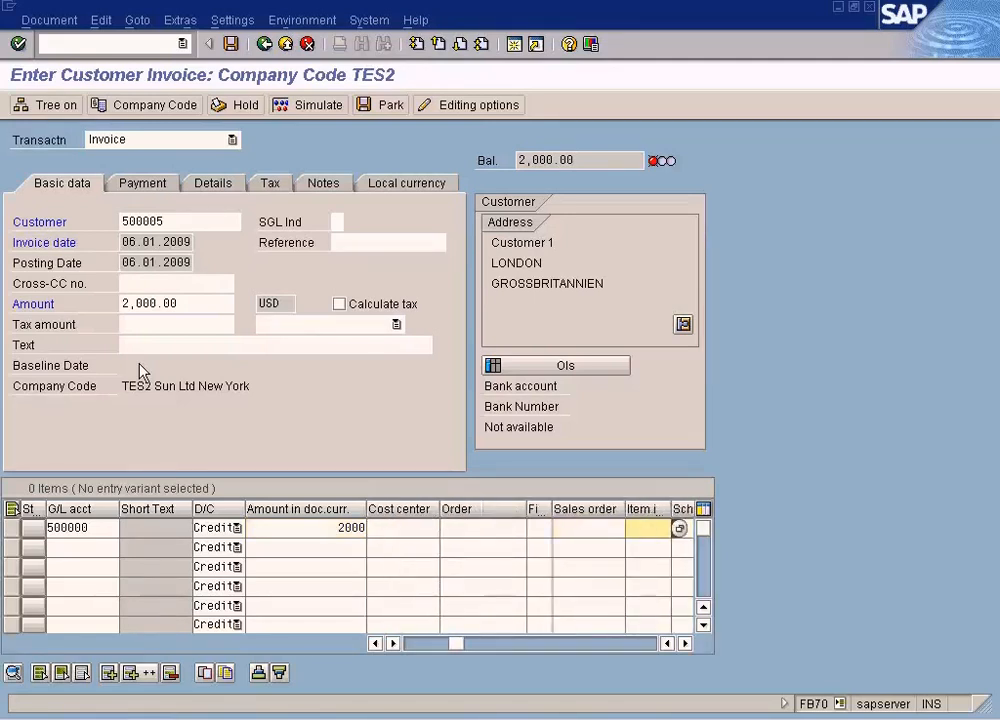
- Assign profit center cars to the 2,000 USD revenue line, simulate the customer invoice, and check the resulting message's details
{"action": "key", "text": "Tab"}
{"action": "key", "text": "Tab"}
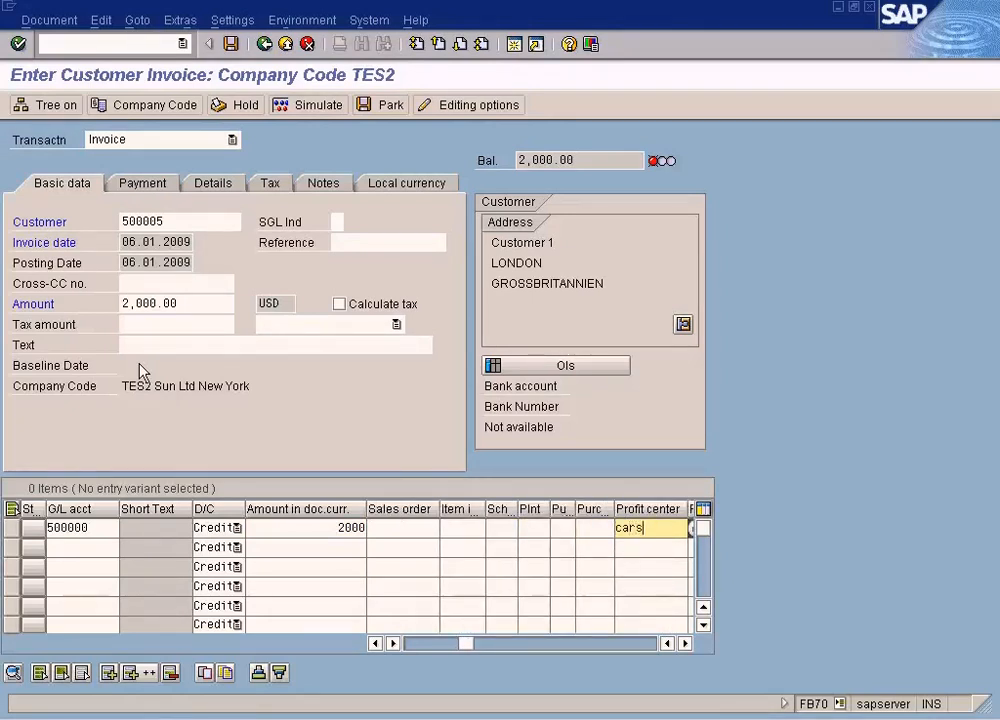
{"action": "left_click", "coordinate": [306, 106]}
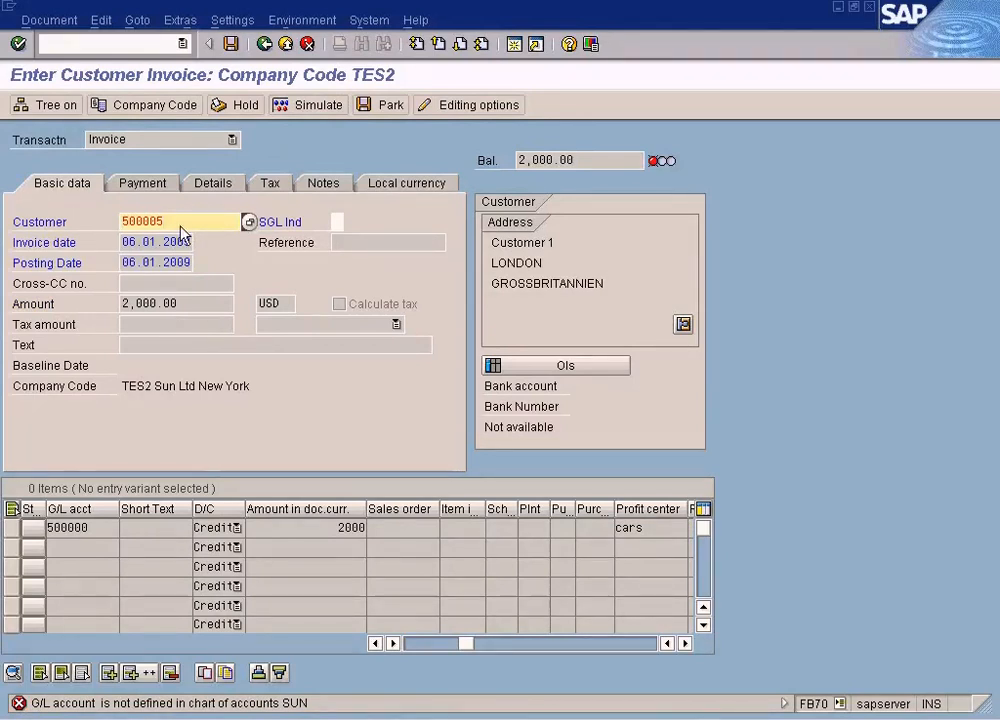
{"action": "double_click", "coordinate": [172, 705]}
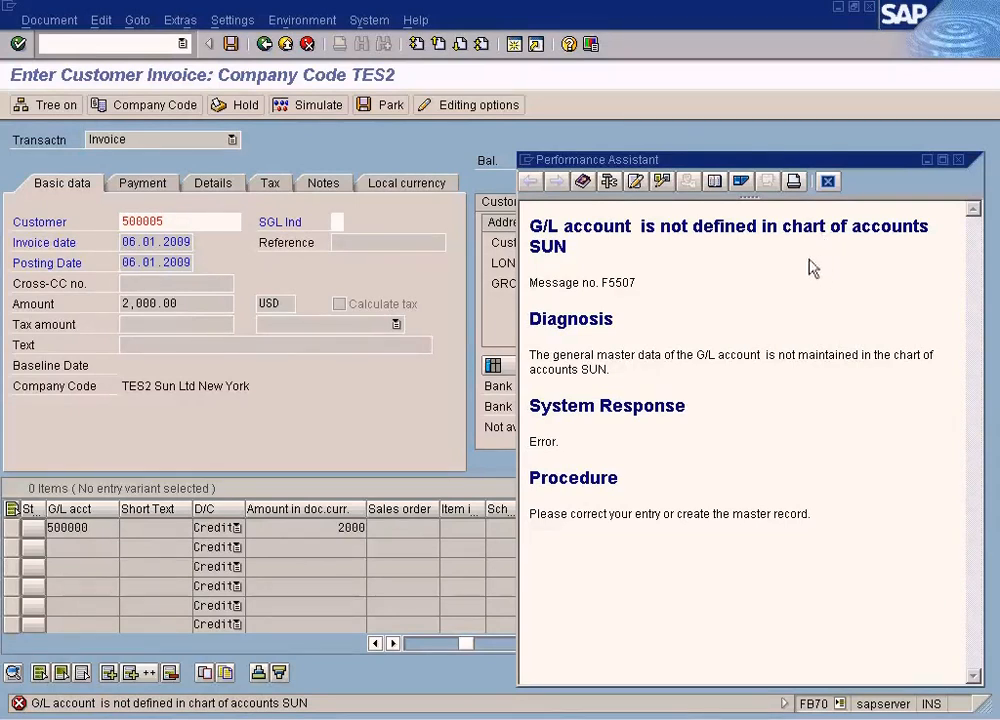
{"action": "left_click", "coordinate": [828, 181]}
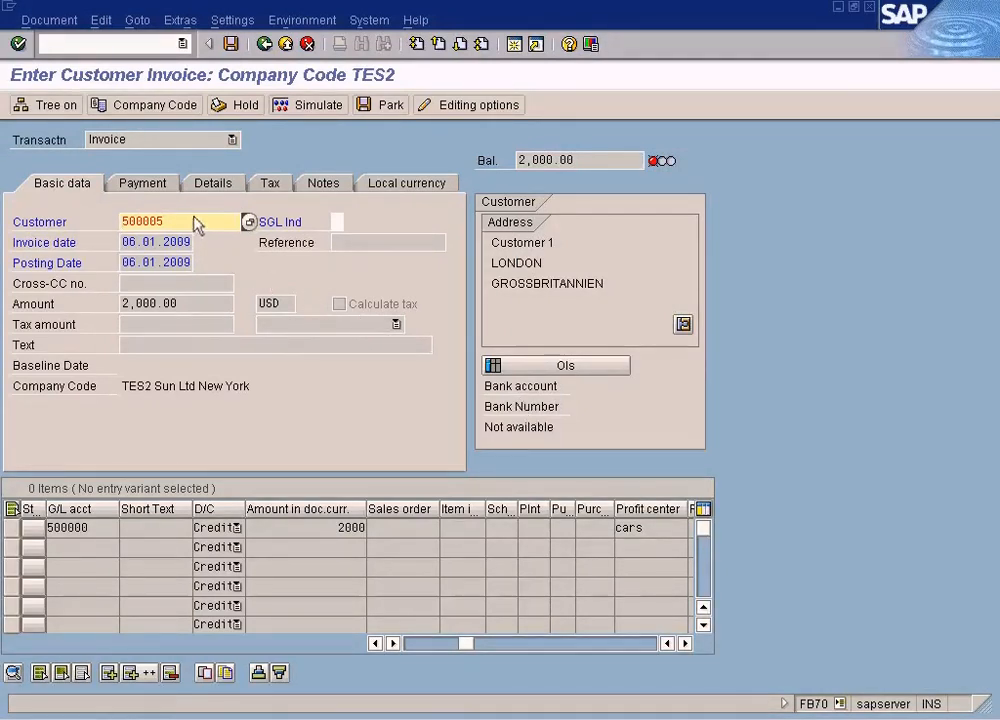
- Open a new session and display Customer 1's company code data for TES2 with transaction FD03
{"action": "left_click", "coordinate": [514, 50]}
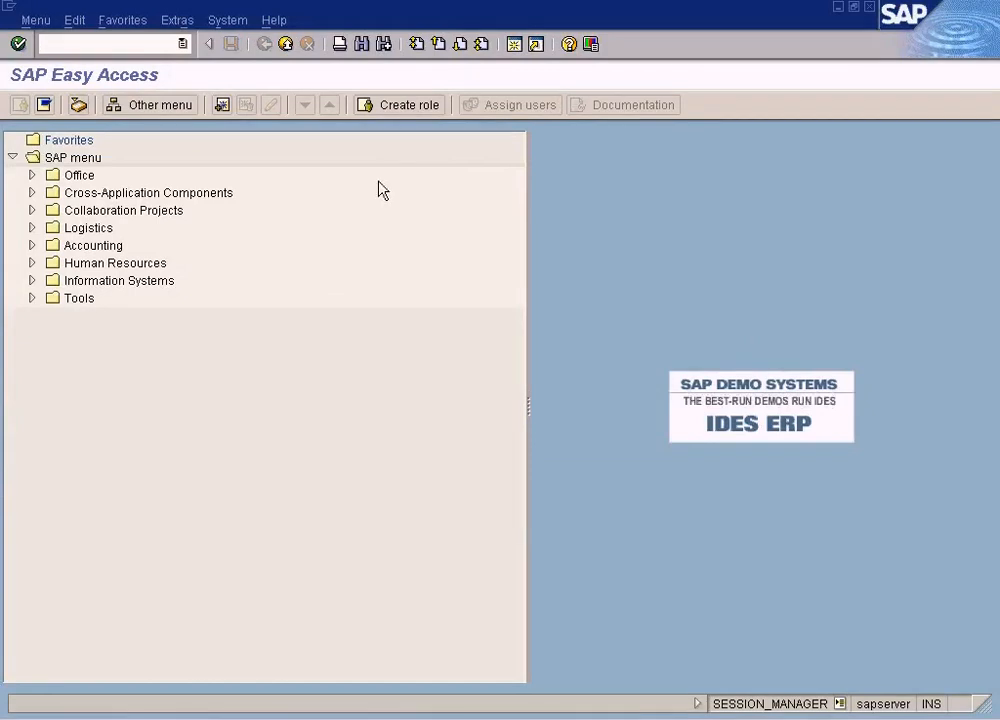
{"action": "type", "text": "fd03"}
{"action": "key", "text": "Return"}
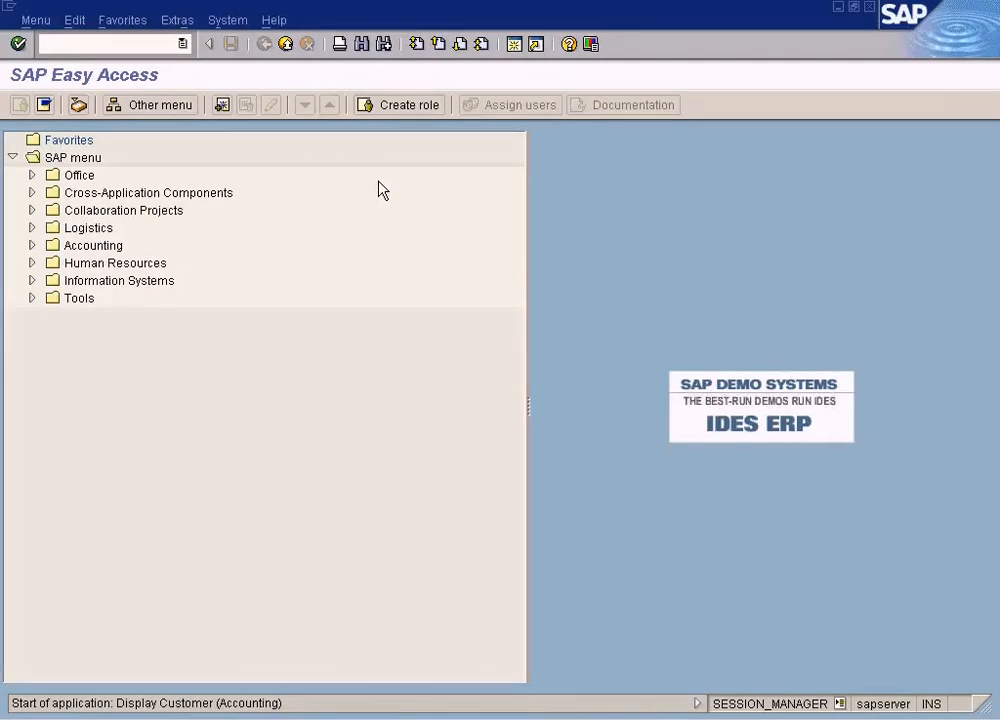
{"action": "type", "text": "500005"}
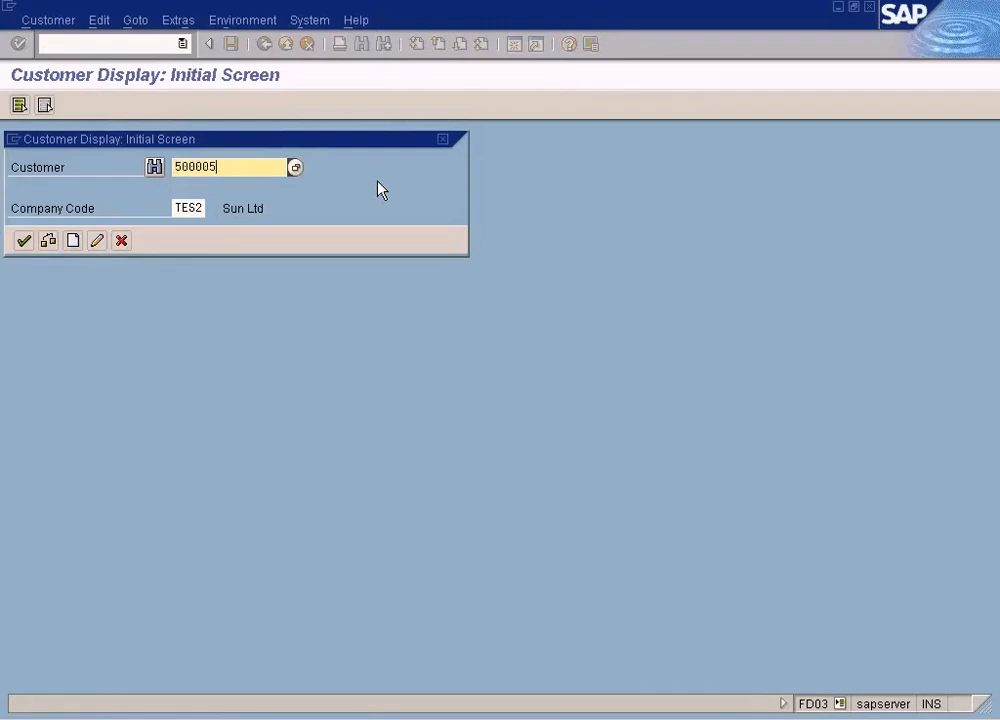
{"action": "key", "text": "Return"}
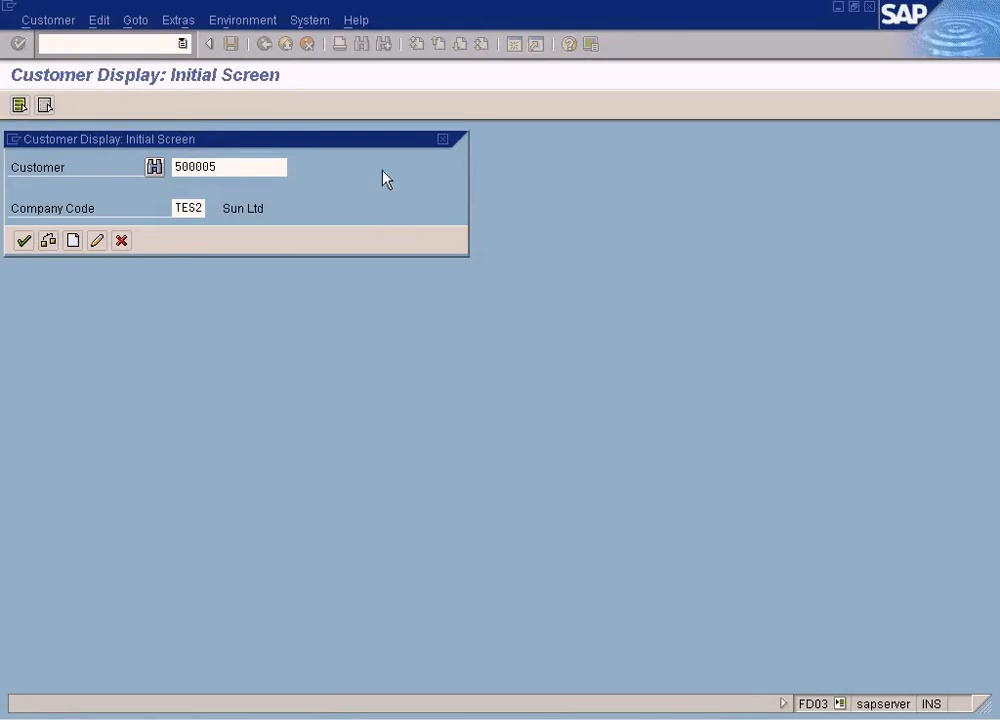
{"action": "key", "text": "Return"}
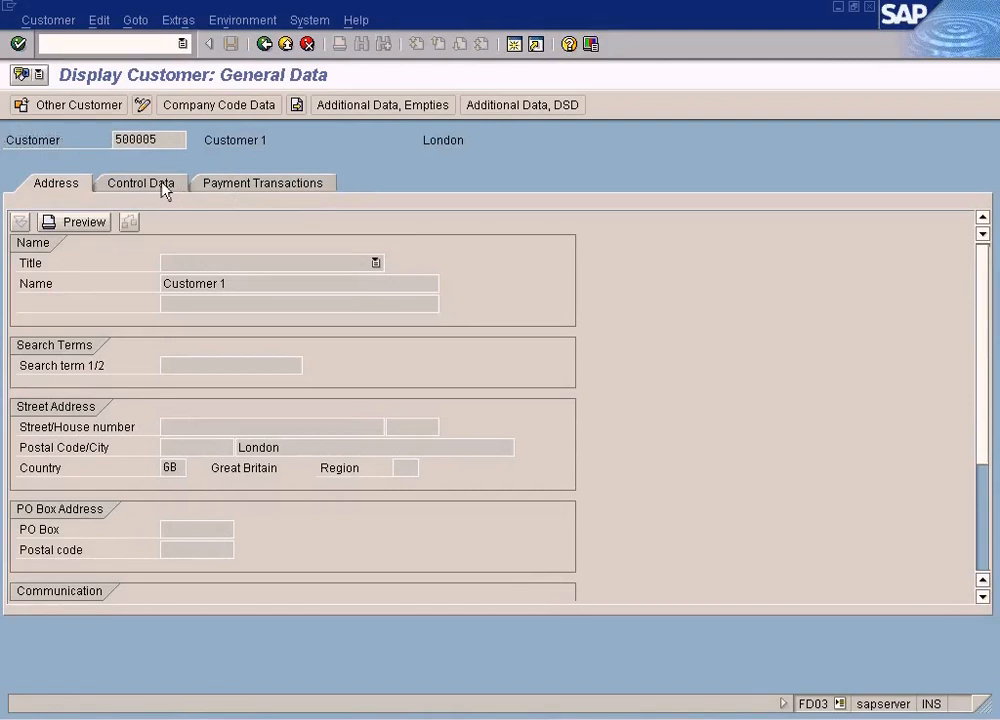
{"action": "left_click", "coordinate": [164, 188]}
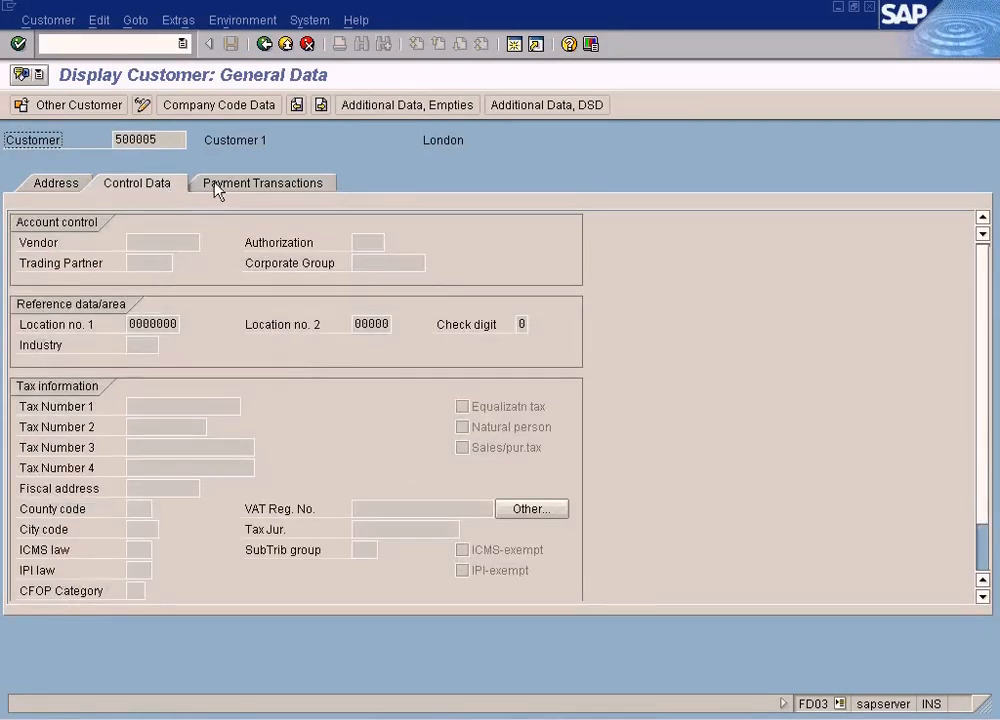
{"action": "left_click", "coordinate": [254, 104]}
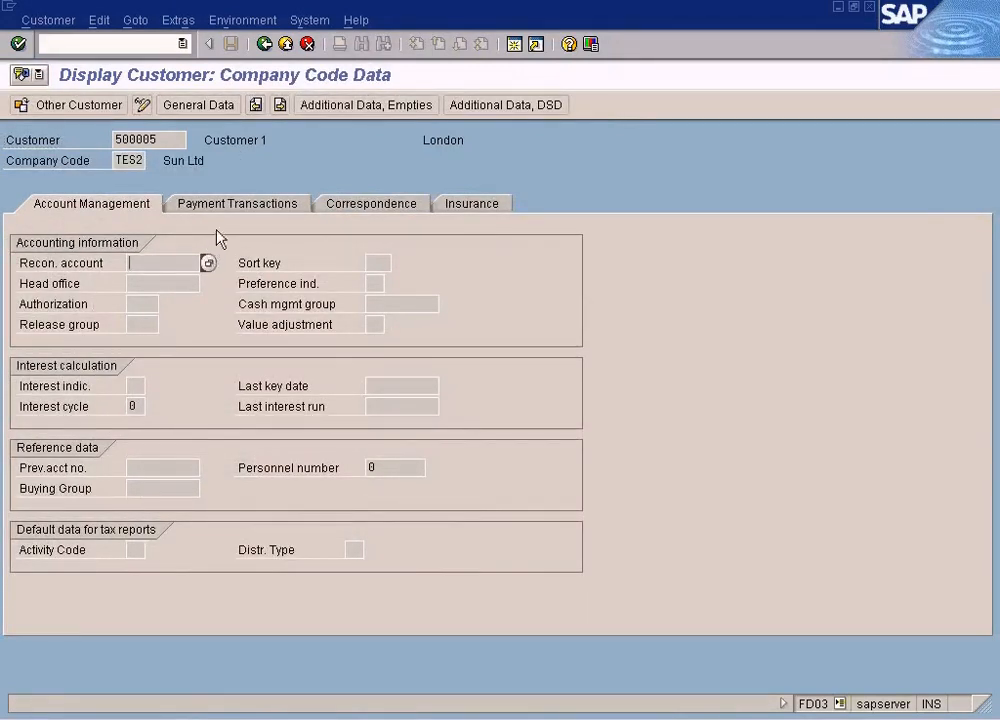
- Look up Customer Coca cola in company code TES2 and examine its reconciliation account
{"action": "left_click", "coordinate": [98, 110]}
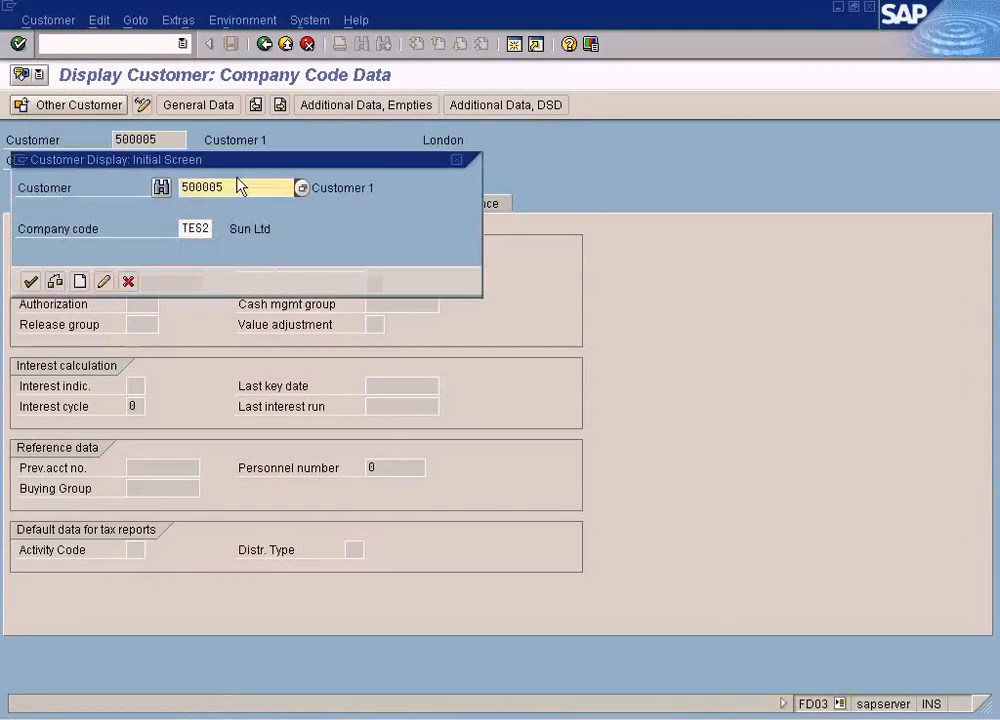
{"action": "left_click", "coordinate": [301, 189]}
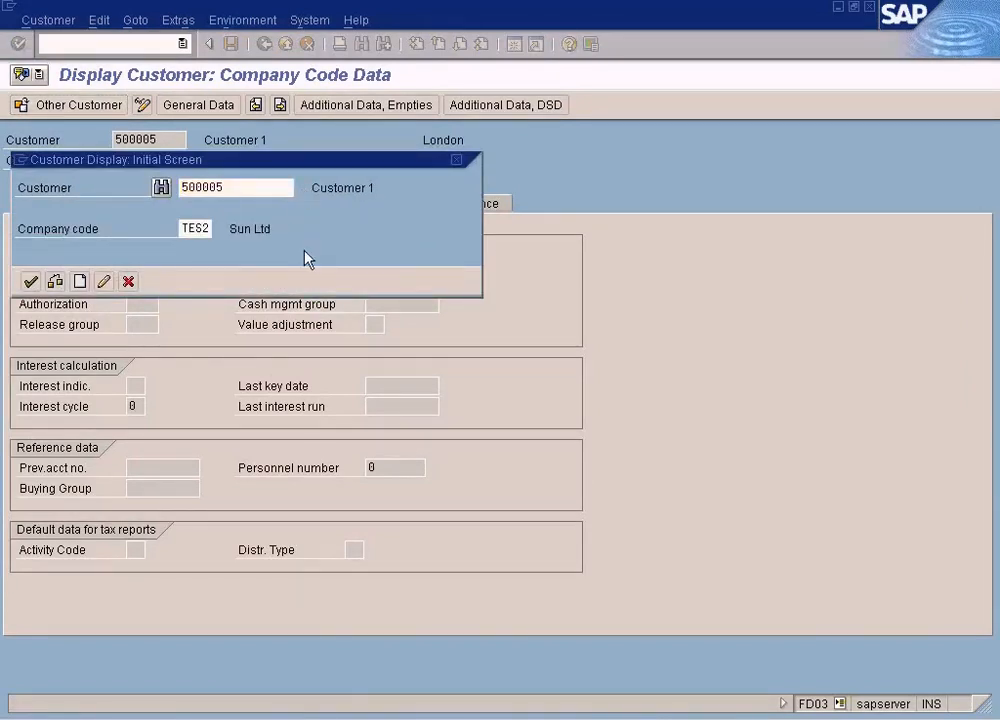
{"action": "left_click", "coordinate": [218, 660]}
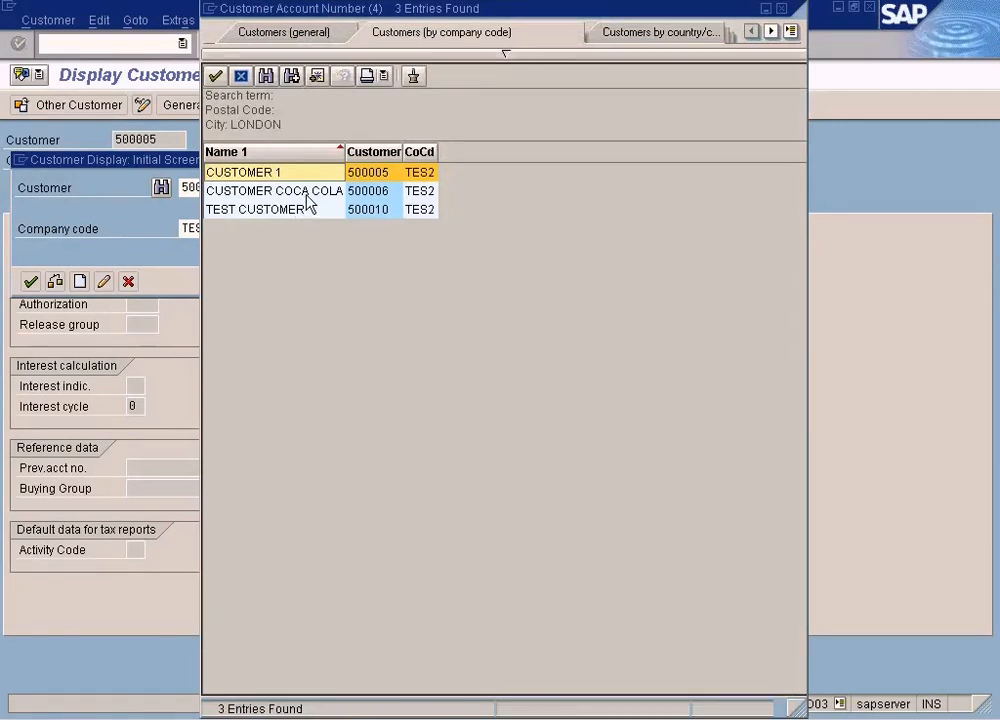
{"action": "double_click", "coordinate": [309, 200]}
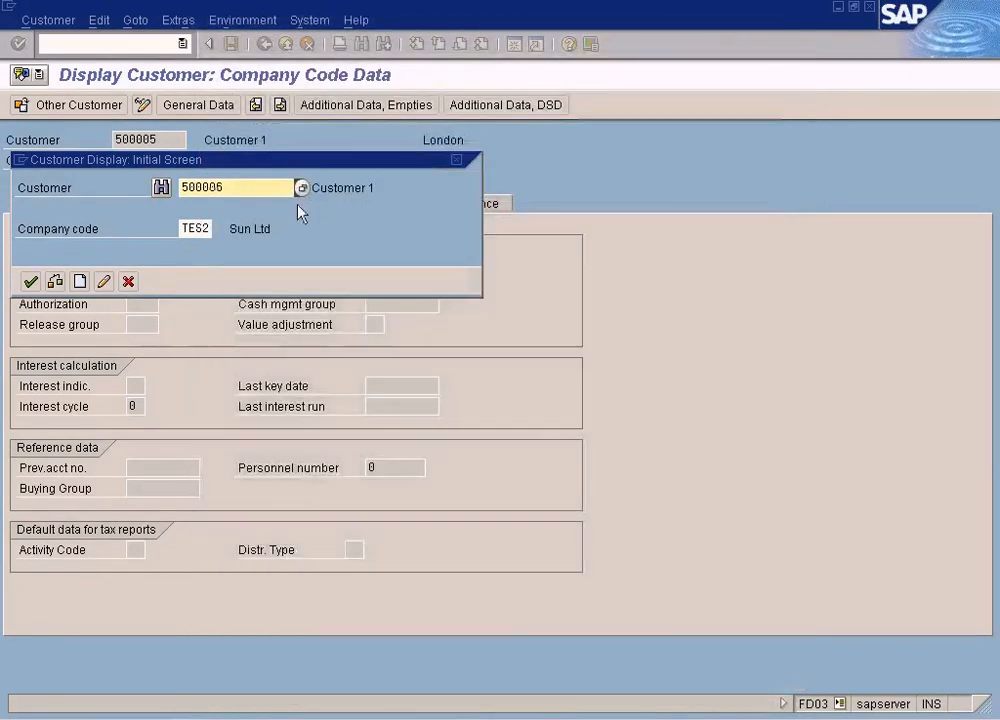
{"action": "key", "text": "Return"}
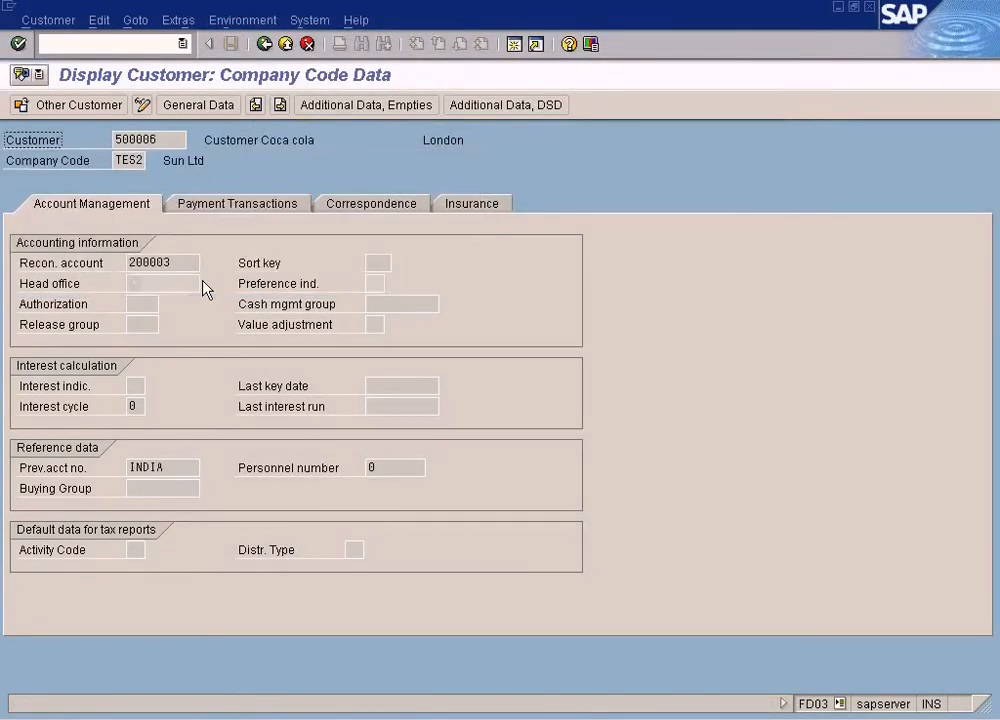
{"action": "left_click", "coordinate": [193, 265]}
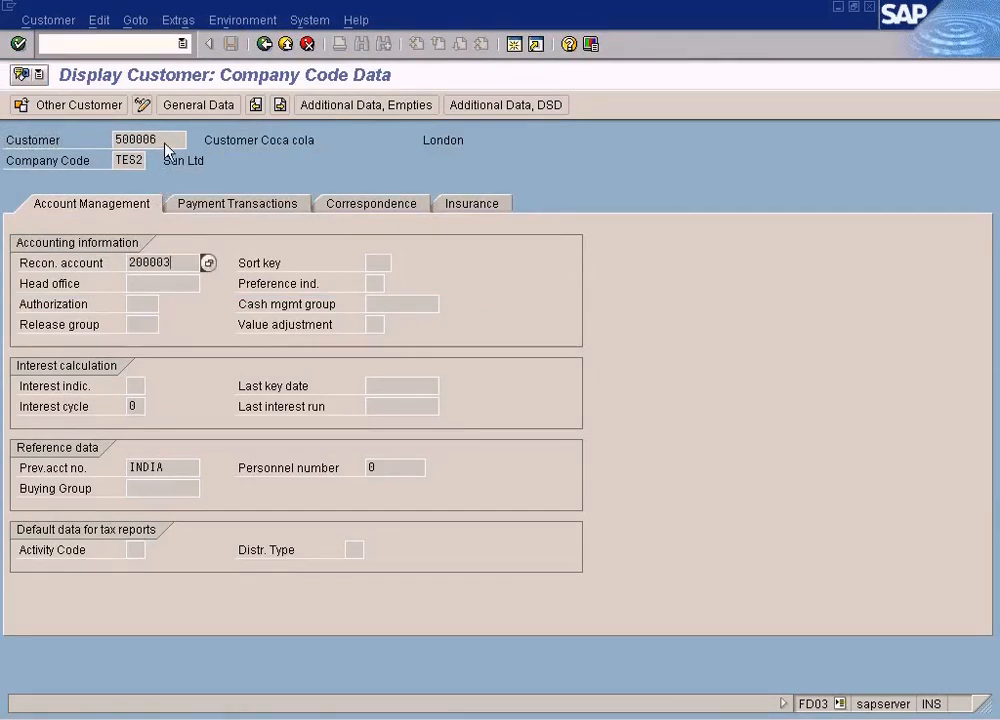
- Copy Customer Coca cola's customer number, close the customer display session, and replace the customer in the invoice with it
{"action": "left_click_drag", "start_coordinate": [165, 145], "coordinate": [37, 148]}
{"action": "key", "text": "ctrl+c"}
{"action": "left_click", "coordinate": [869, 7]}
{"action": "left_click_drag", "start_coordinate": [175, 222], "coordinate": [60, 221]}
{"action": "key", "text": "ctrl+v"}
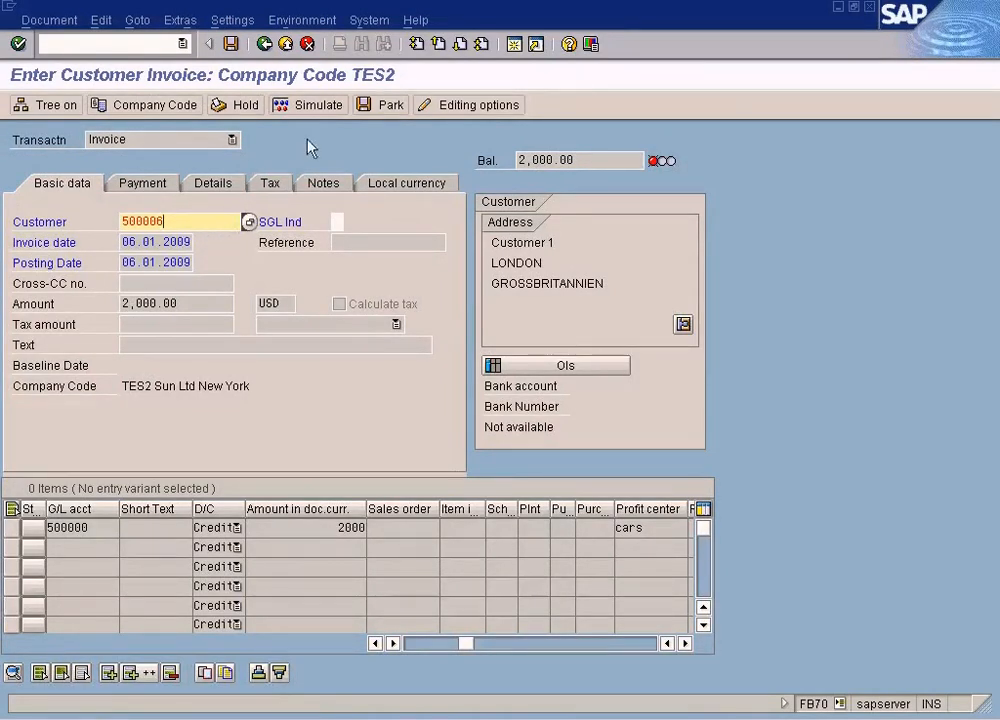
- Simulate the invoice and check the profit center in the coding block of the Sales Of SUV item
{"action": "left_click", "coordinate": [310, 105]}
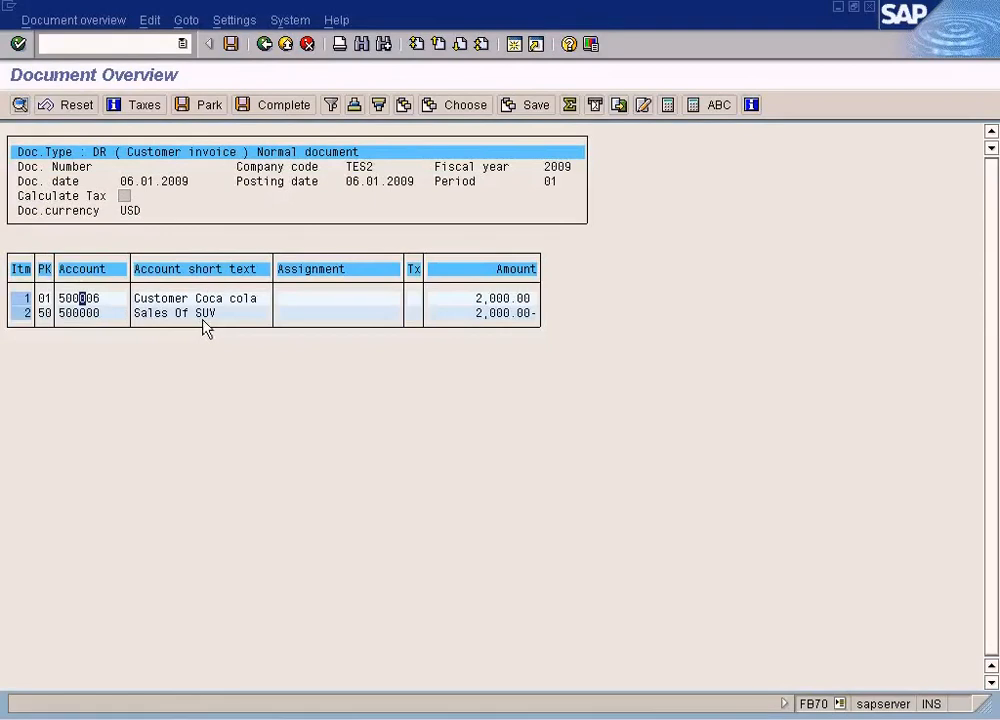
{"action": "double_click", "coordinate": [503, 315]}
{"action": "left_click", "coordinate": [531, 364]}
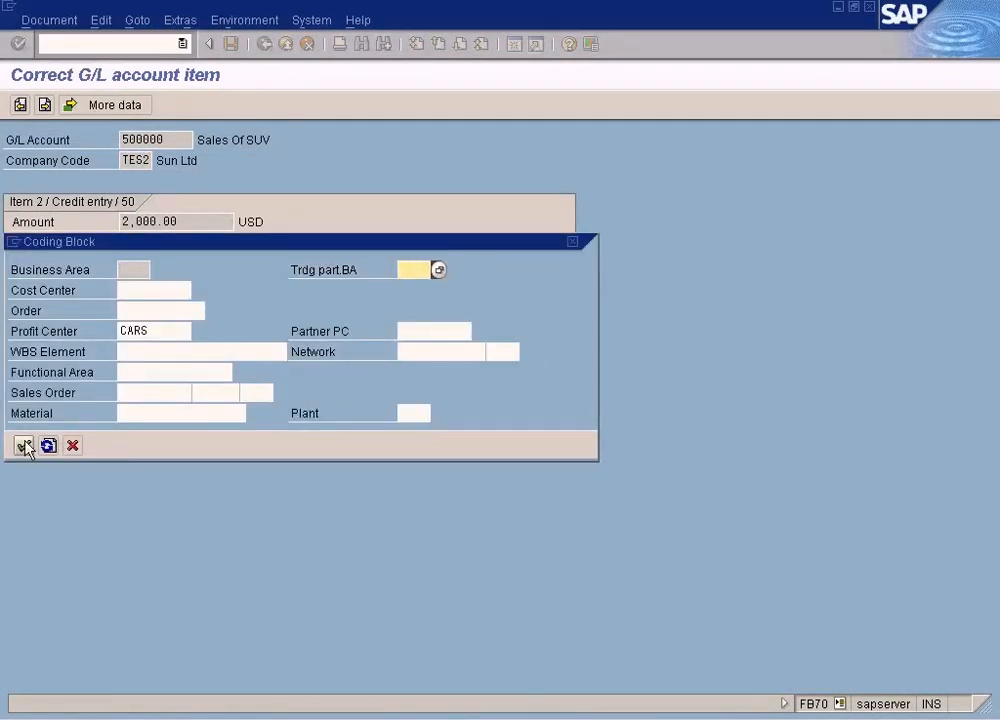
{"action": "left_click", "coordinate": [157, 336]}
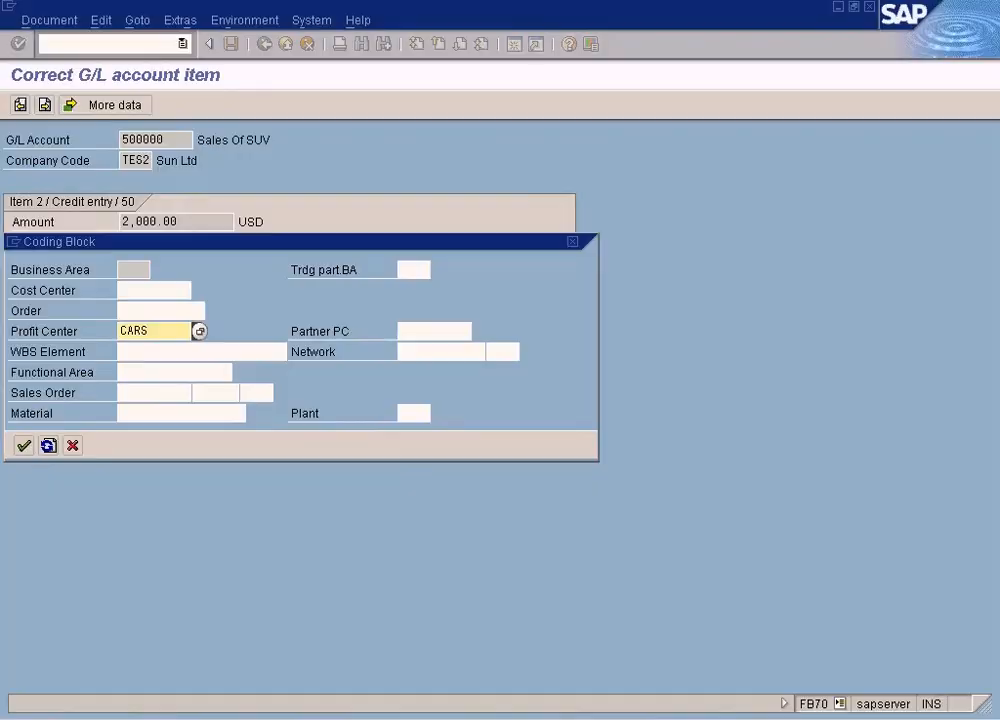
- Switch to the Profit Center Accounting Concepts diagram in Paint, mark the Profit Center Cars label, and return to SAP
{"action": "key", "text": "alt+Tab"}
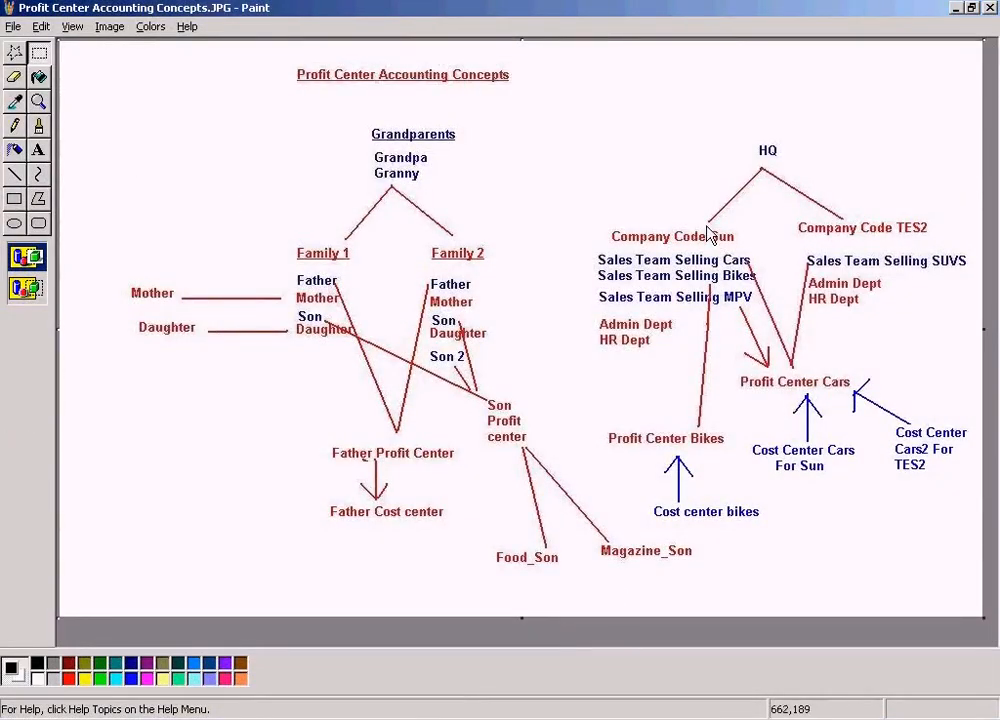
{"action": "left_click_drag", "start_coordinate": [705, 213], "coordinate": [767, 258]}
{"action": "left_click_drag", "start_coordinate": [737, 358], "coordinate": [864, 397]}
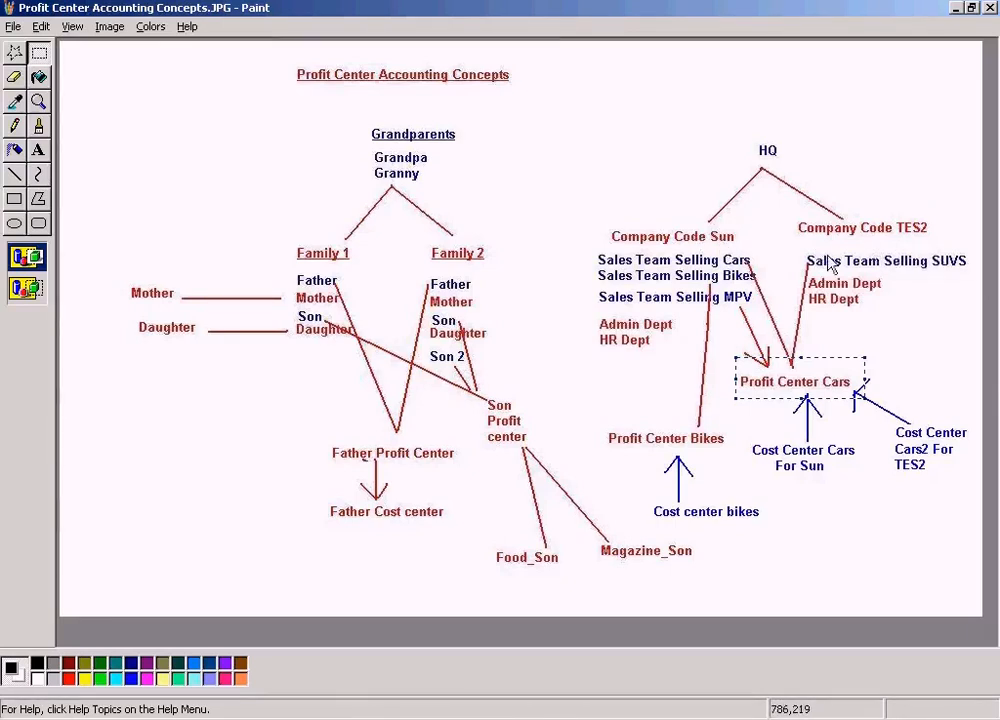
{"action": "key", "text": "alt+Tab"}
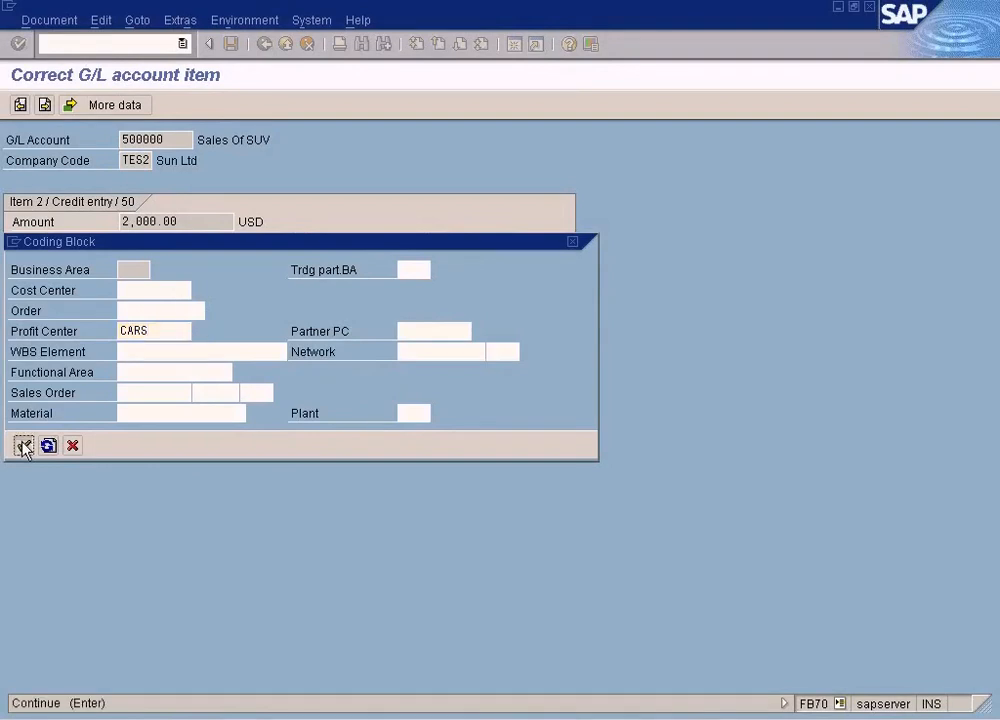
- Close the Sales Of SUV item's coding block, return to the document overview, and post the customer invoice
{"action": "left_click", "coordinate": [24, 445]}
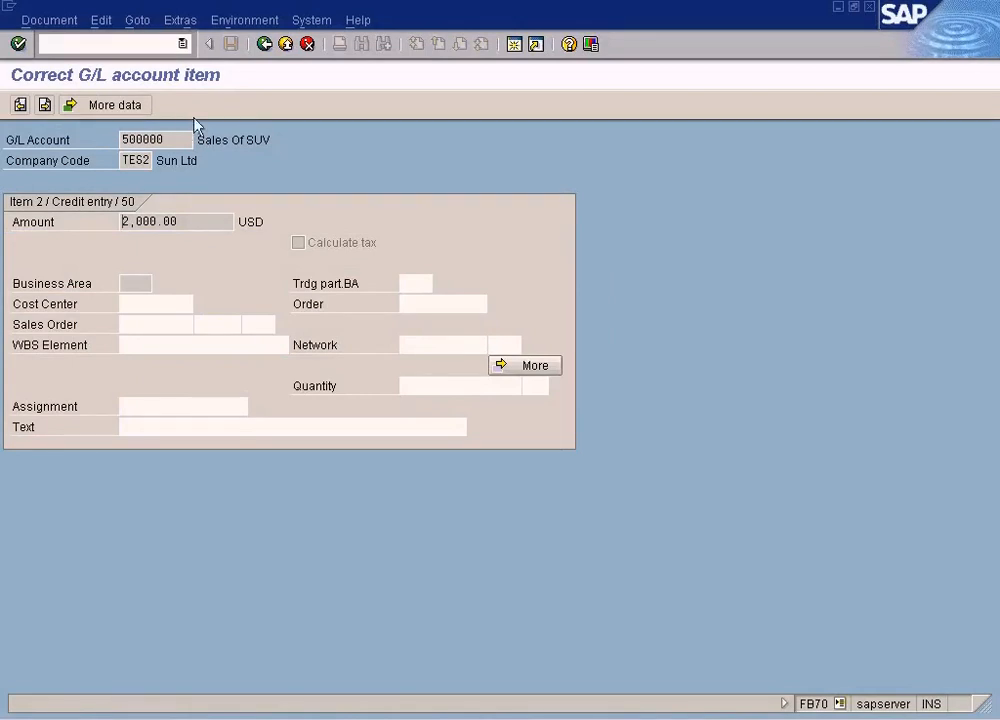
{"action": "left_click", "coordinate": [264, 45]}
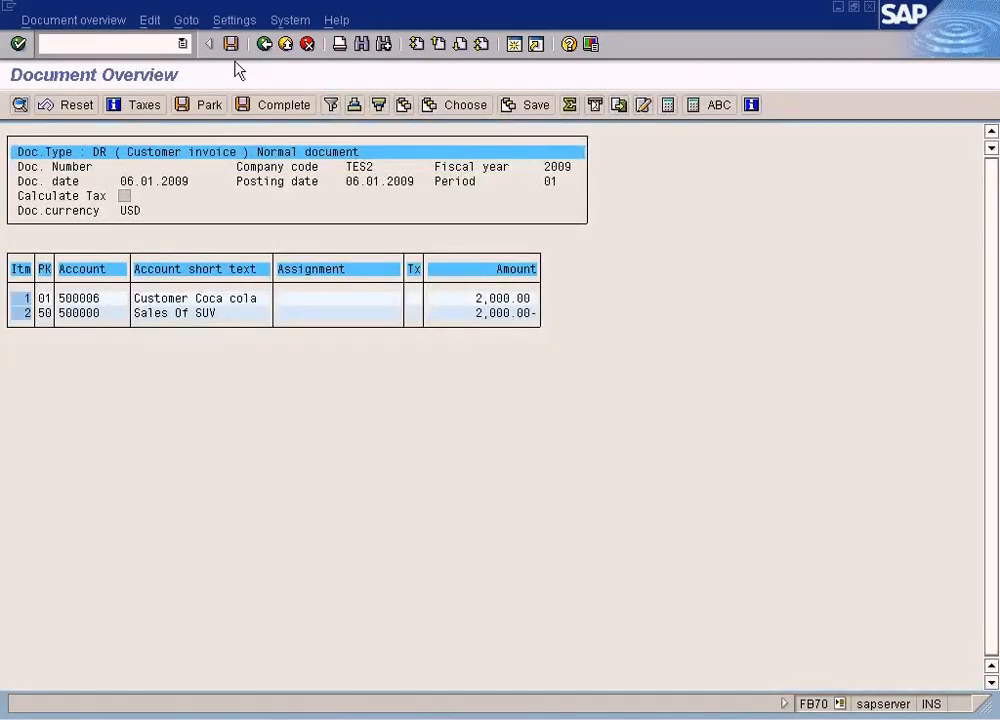
{"action": "left_click", "coordinate": [231, 44]}
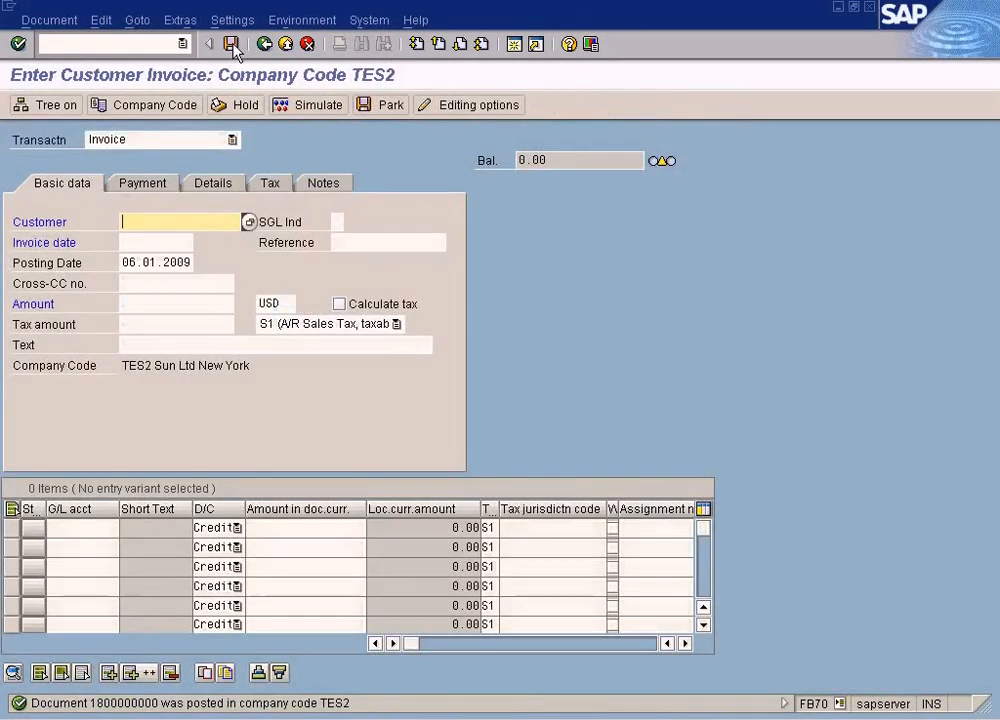
- Display the customer invoice document just posted in company code TES2
{"action": "left_click", "coordinate": [282, 28]}
{"action": "mouse_move", "coordinate": [248, 28]}
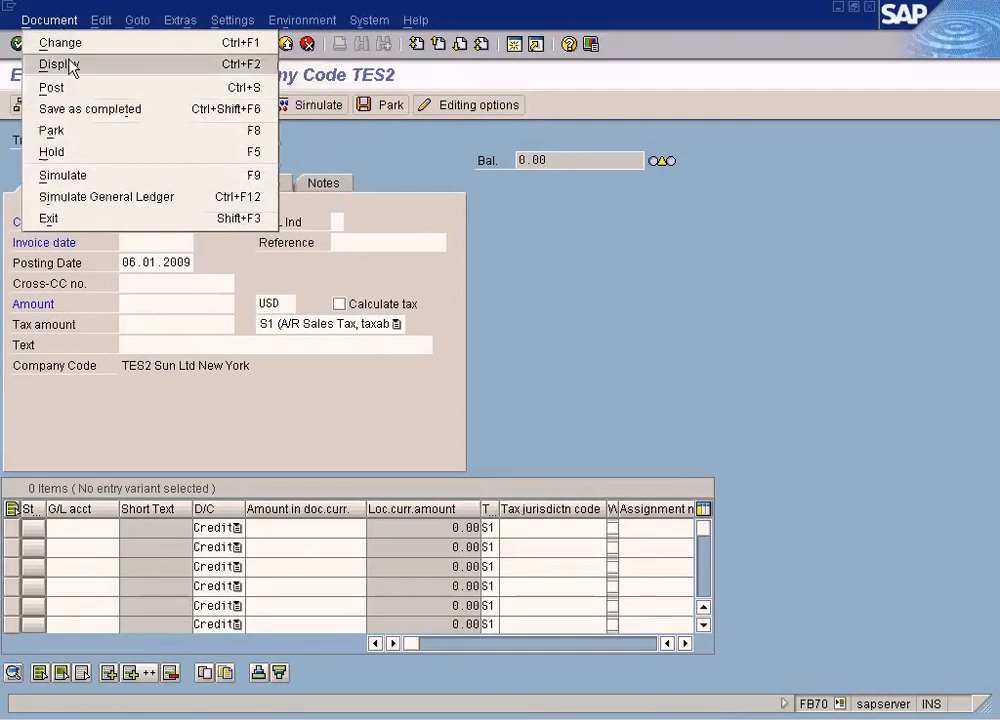
{"action": "left_click", "coordinate": [392, 180]}
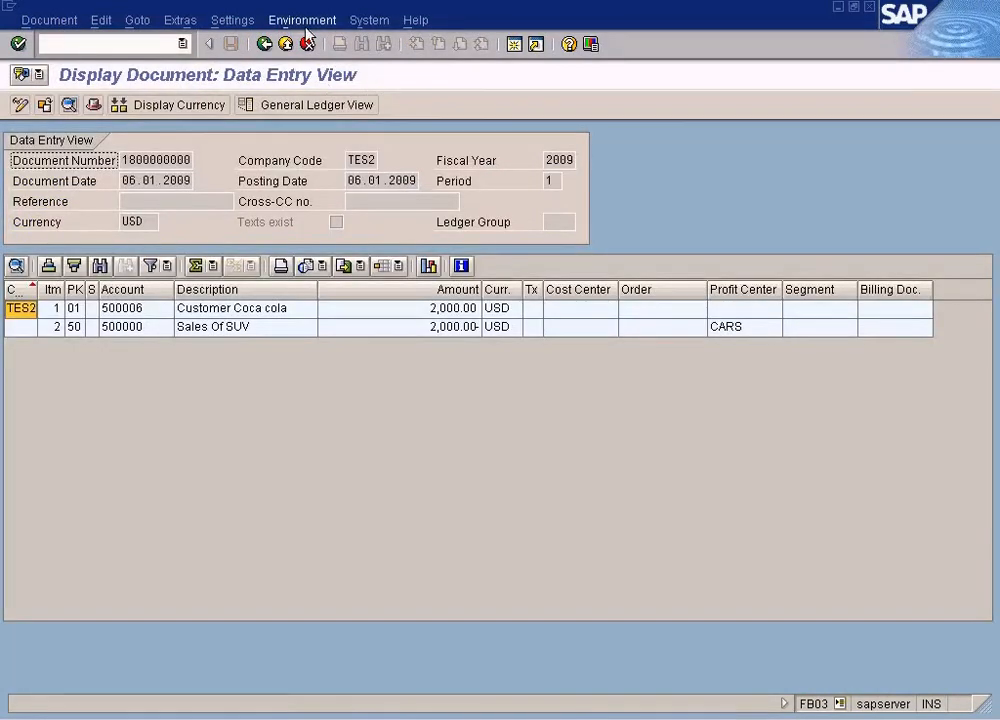
- List the invoice's related accounting documents and open the profit center document's actual line items
{"action": "left_click", "coordinate": [302, 20]}
{"action": "mouse_move", "coordinate": [330, 110]}
{"action": "left_click", "coordinate": [518, 129]}
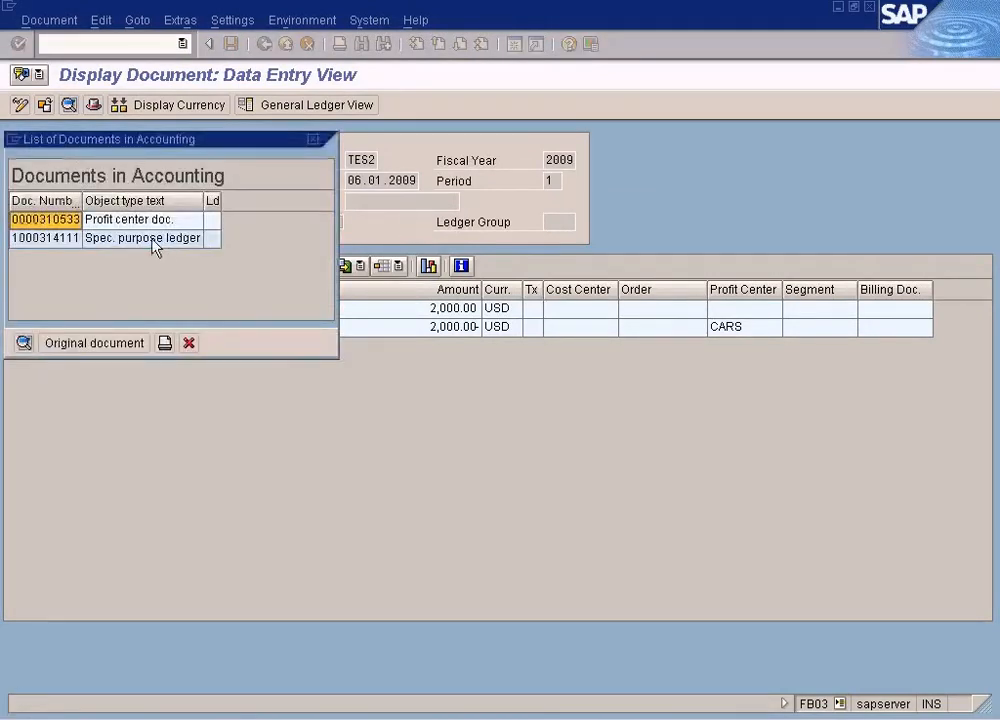
{"action": "left_click", "coordinate": [130, 228]}
{"action": "double_click", "coordinate": [130, 228]}
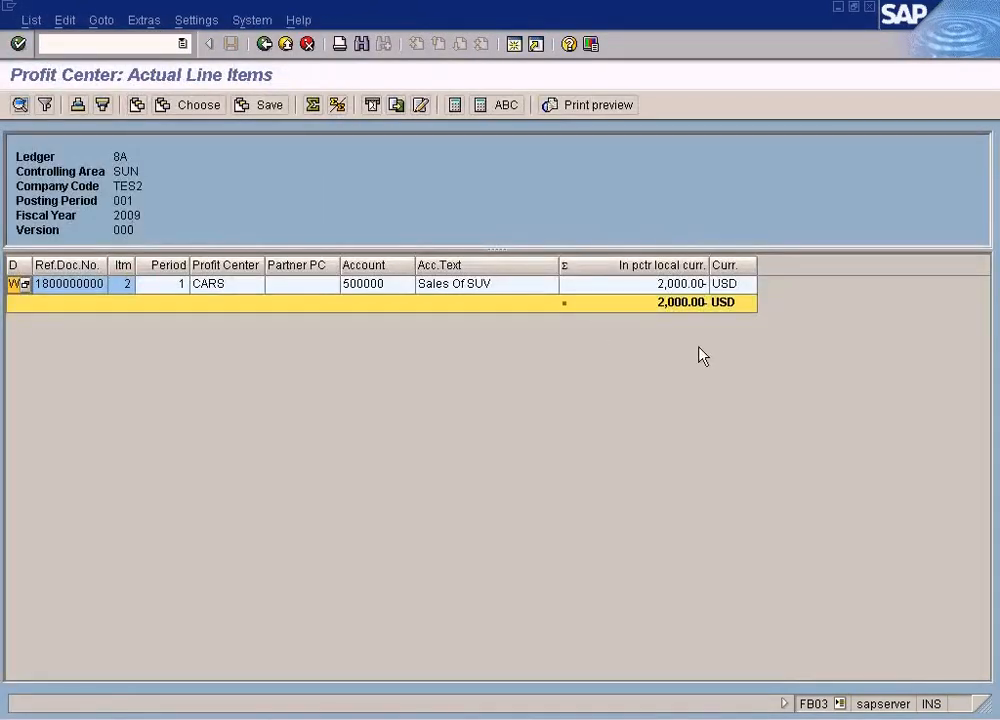
- Switch to the SAP Easy Access session showing the interactive reports for Profit Center Accounting
{"action": "left_click", "coordinate": [330, 719]}
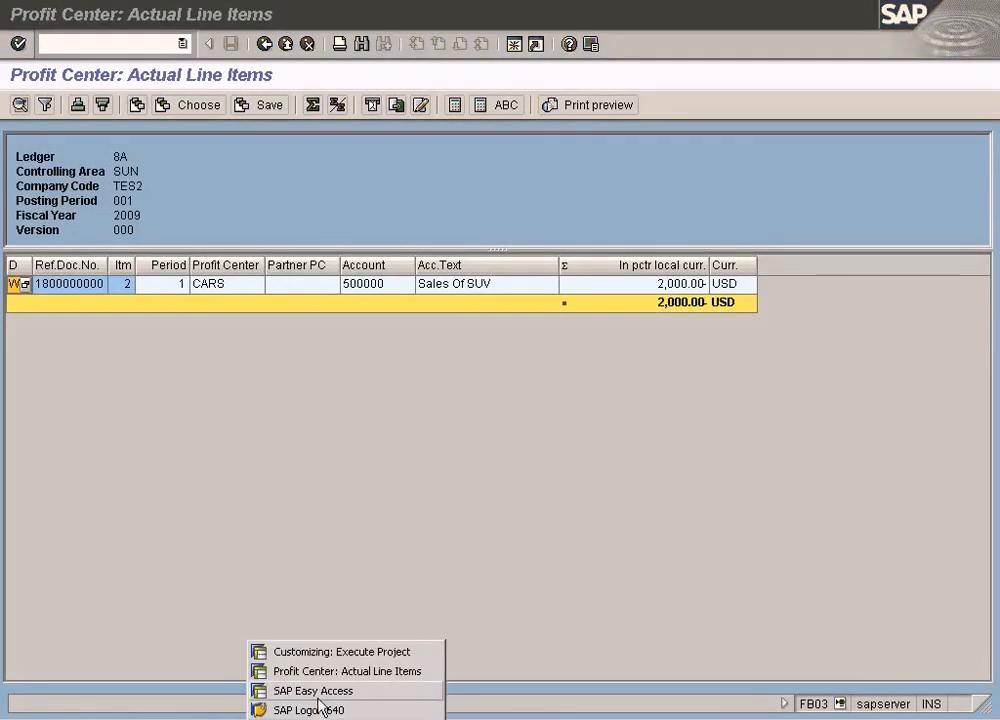
{"action": "key", "text": "alt+Tab"}
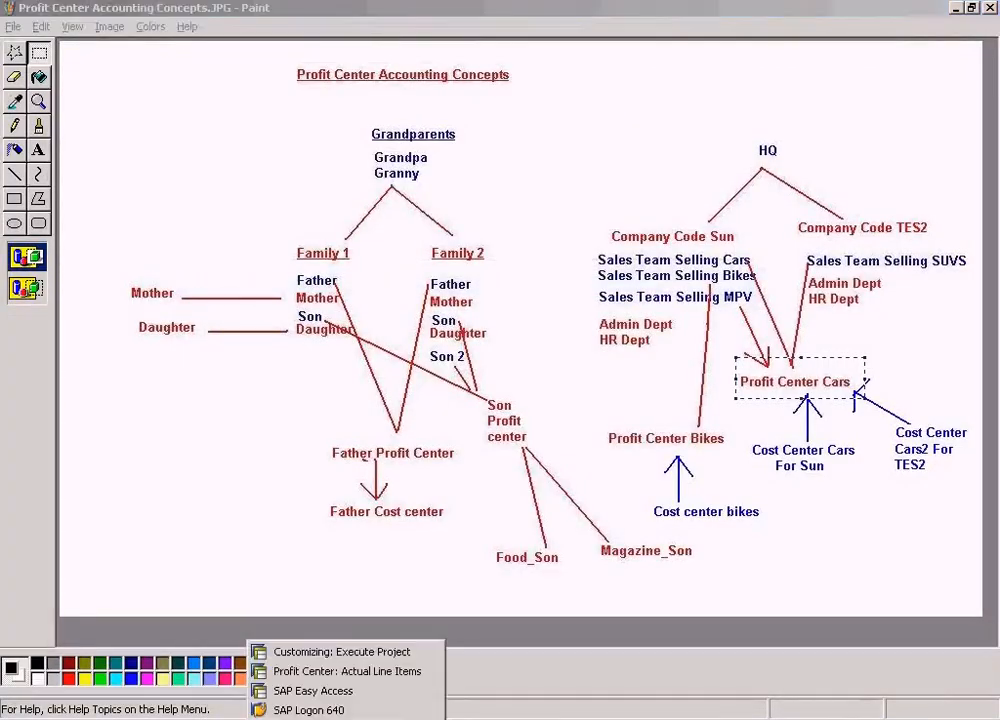
{"action": "left_click", "coordinate": [320, 671]}
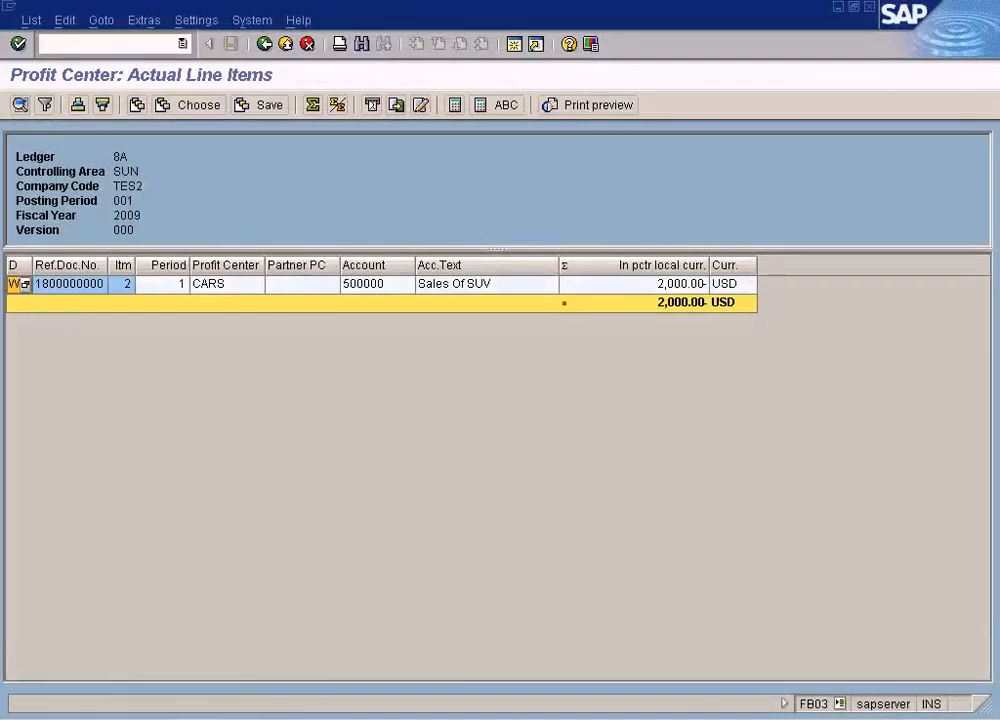
{"action": "left_click", "coordinate": [319, 695]}
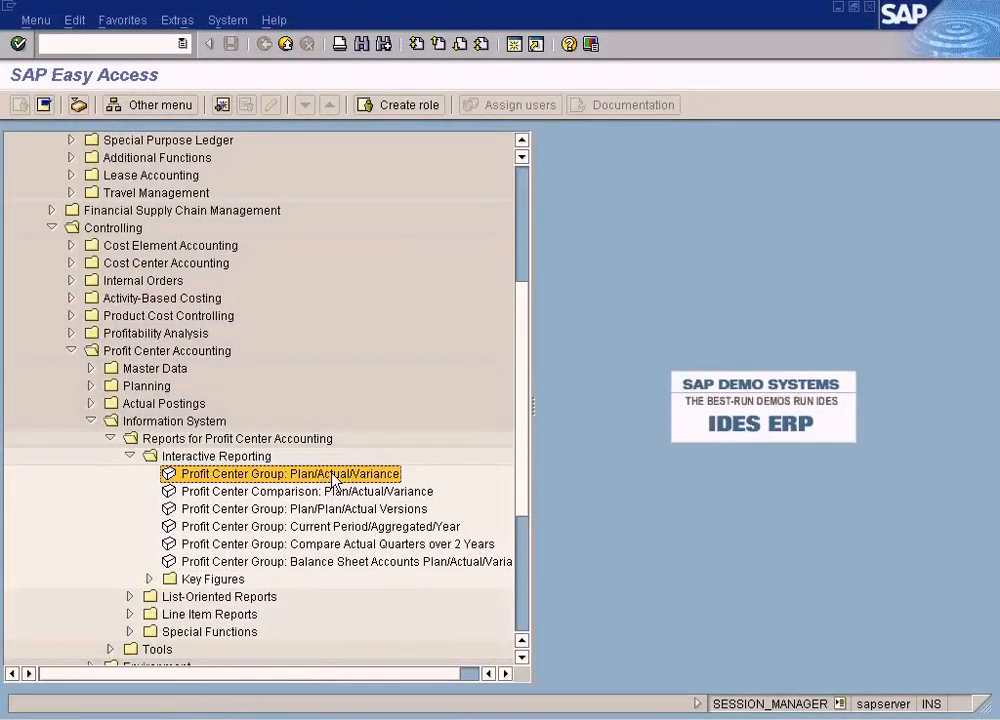
- Open the Profit Center: Actual Line Items report from the line item reports and run it for profit center CARS
{"action": "left_click", "coordinate": [130, 614]}
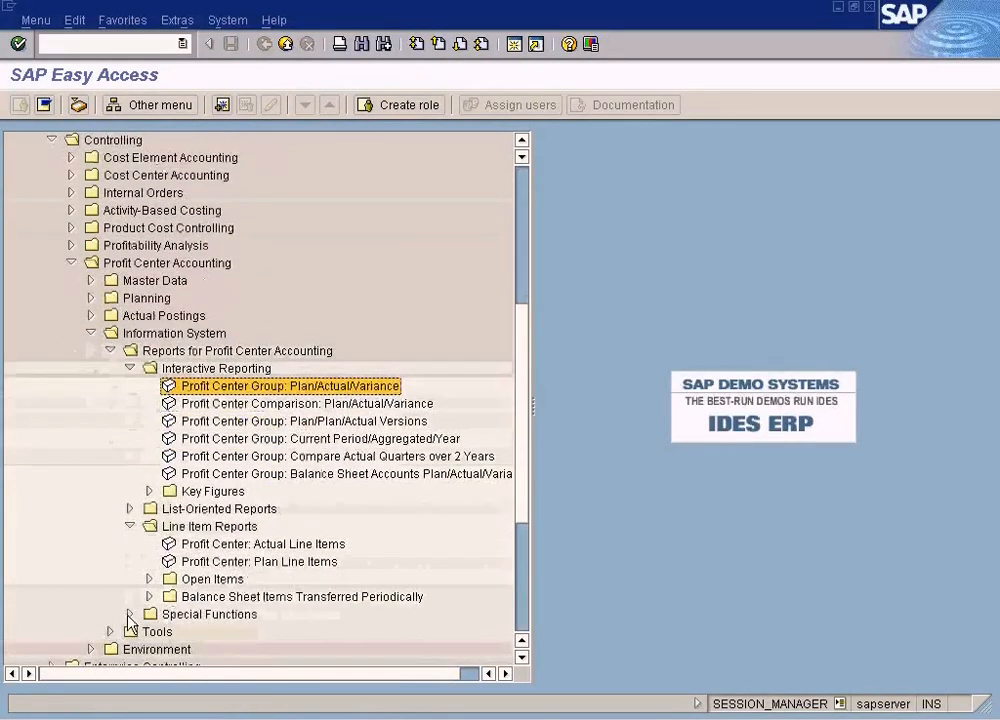
{"action": "scroll", "coordinate": [130, 620], "scroll_direction": "down", "scroll_amount": 2}
{"action": "double_click", "coordinate": [297, 476]}
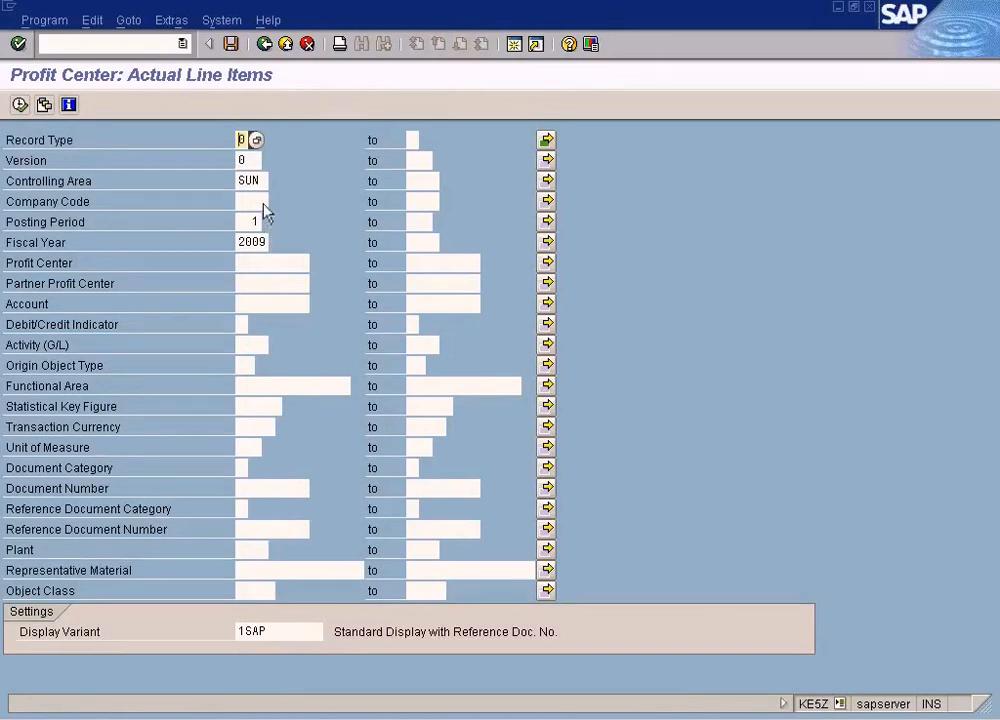
{"action": "left_click", "coordinate": [256, 265]}
{"action": "type", "text": "cars"}
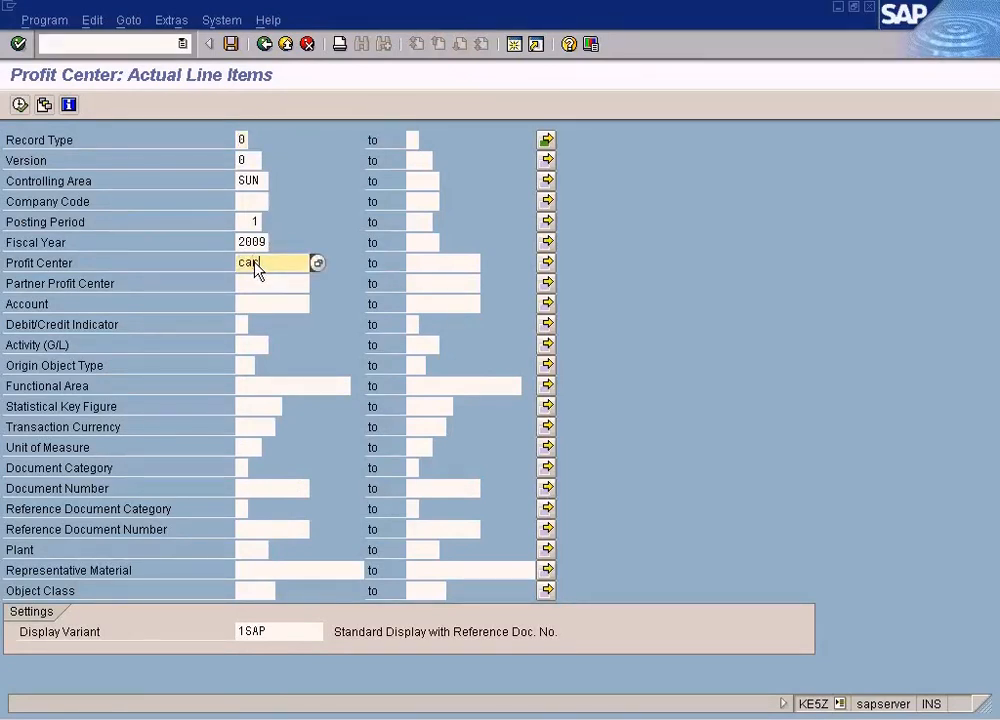
{"action": "left_click", "coordinate": [19, 104]}
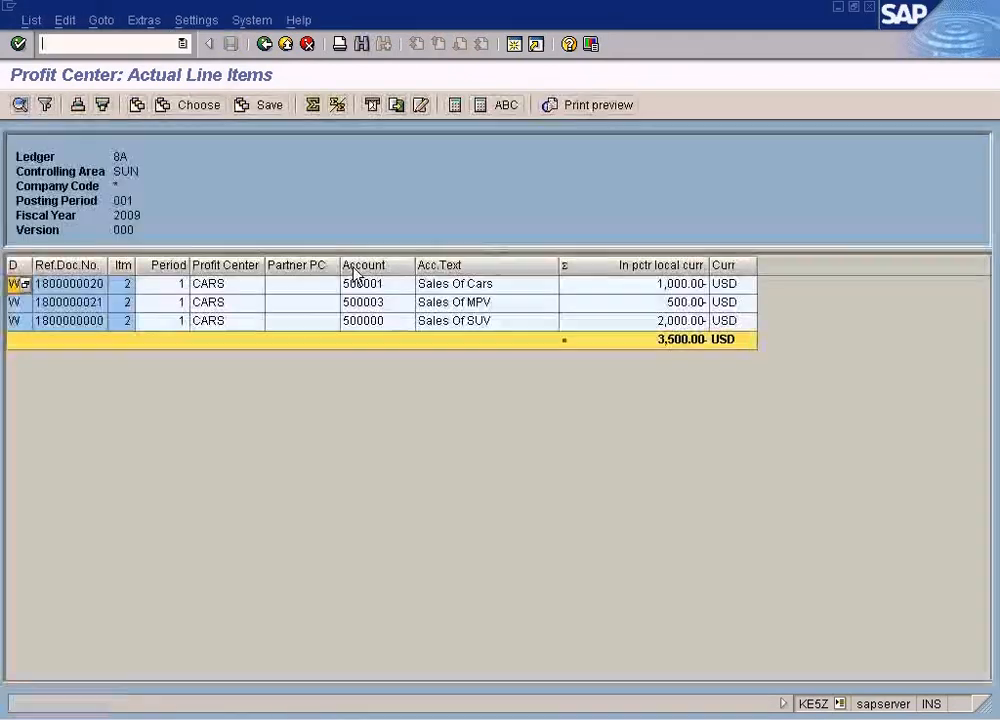
- Examine the Sales Of Cars, Sales Of MPV and Sales Of SUV line items and their amounts
{"action": "left_click", "coordinate": [680, 289]}
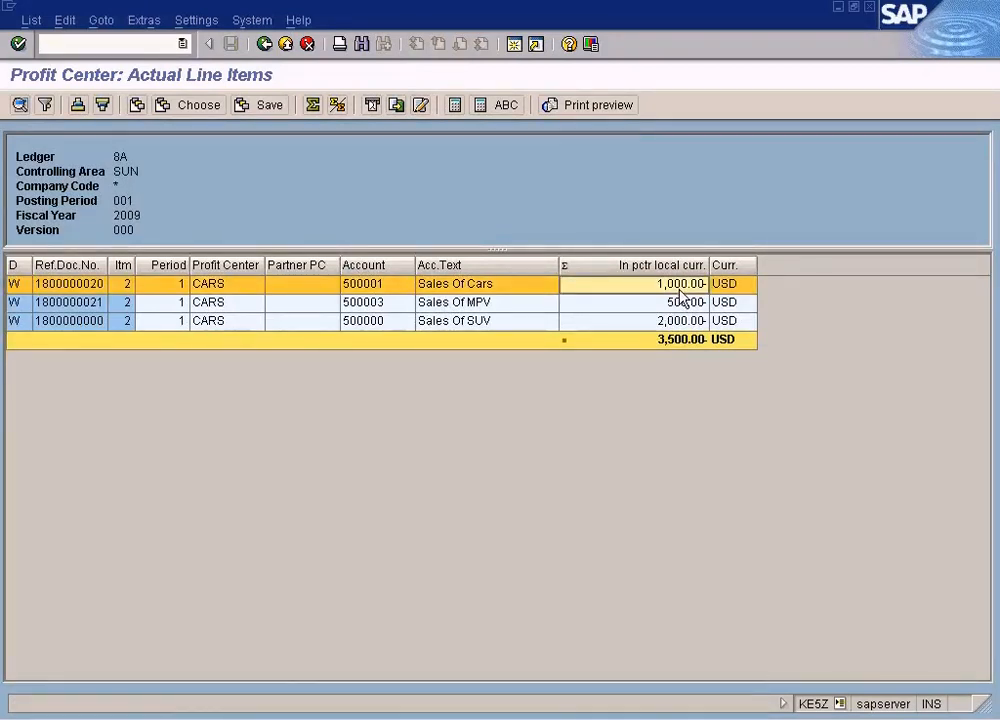
{"action": "left_click", "coordinate": [519, 300]}
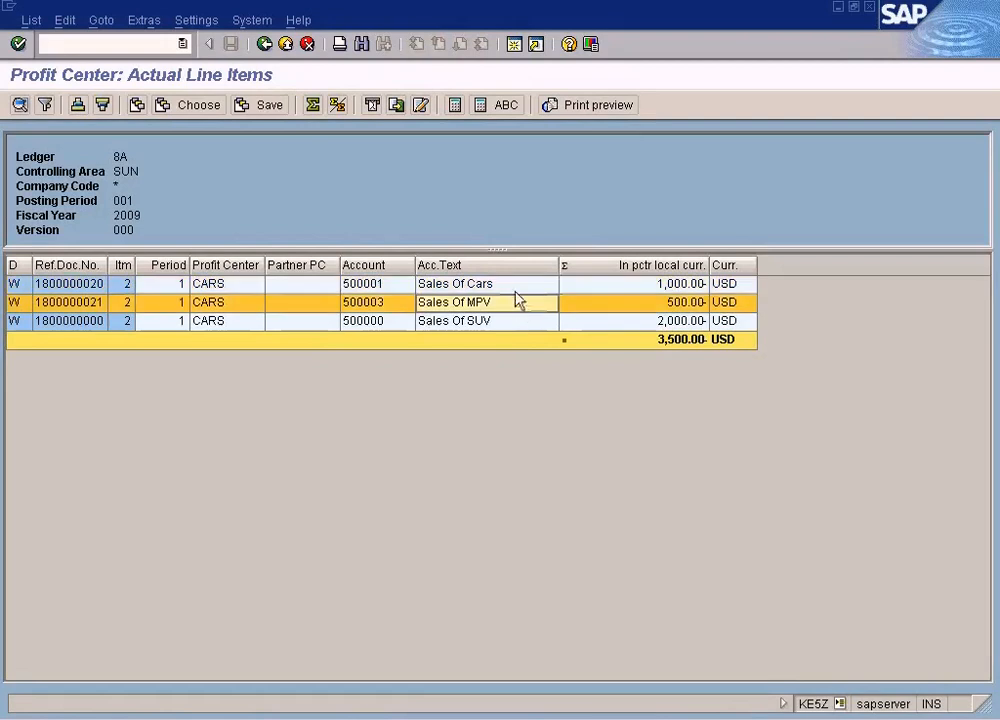
{"action": "left_click", "coordinate": [516, 286]}
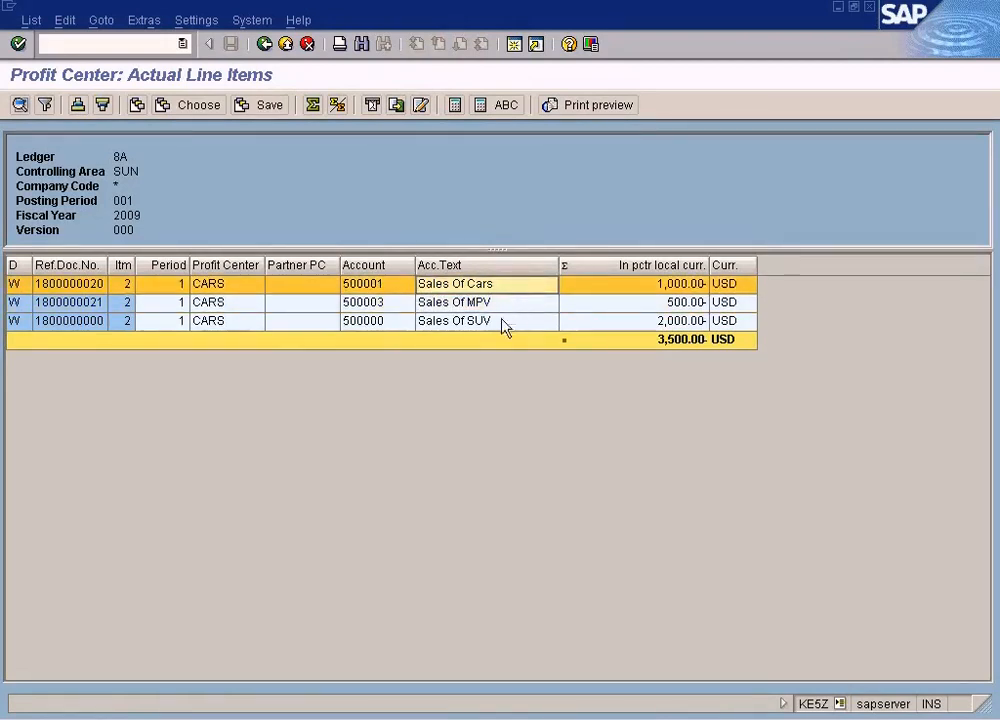
{"action": "left_click", "coordinate": [501, 326]}
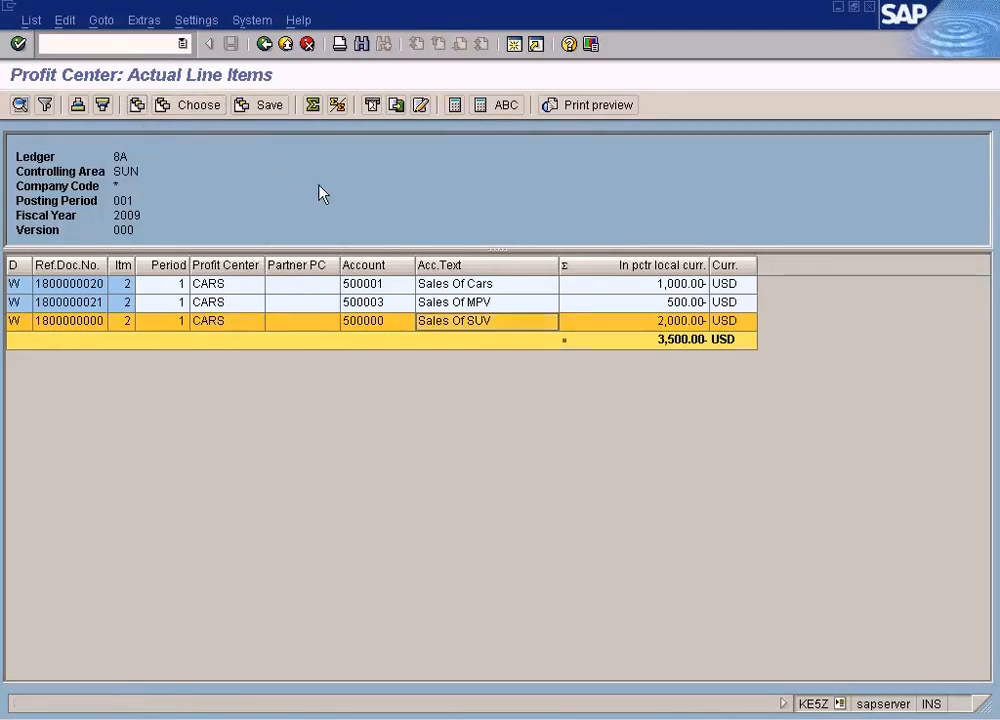
- Open the line item list's layout settings and look through the columns available for display
{"action": "key", "text": "ctrl+F8"}
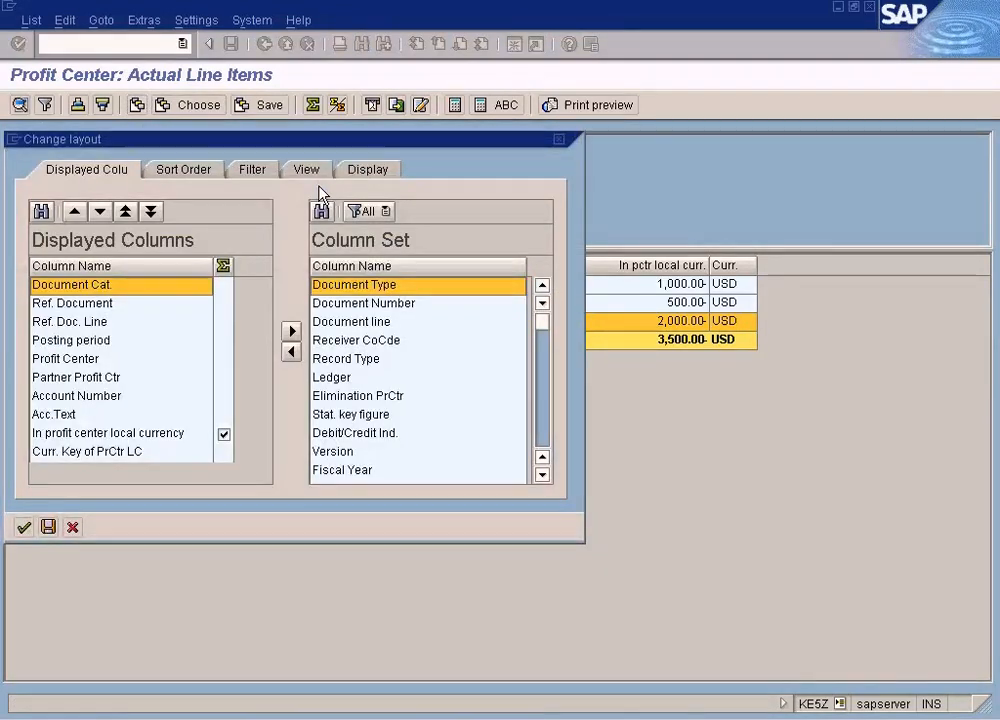
{"action": "left_click", "coordinate": [545, 438]}
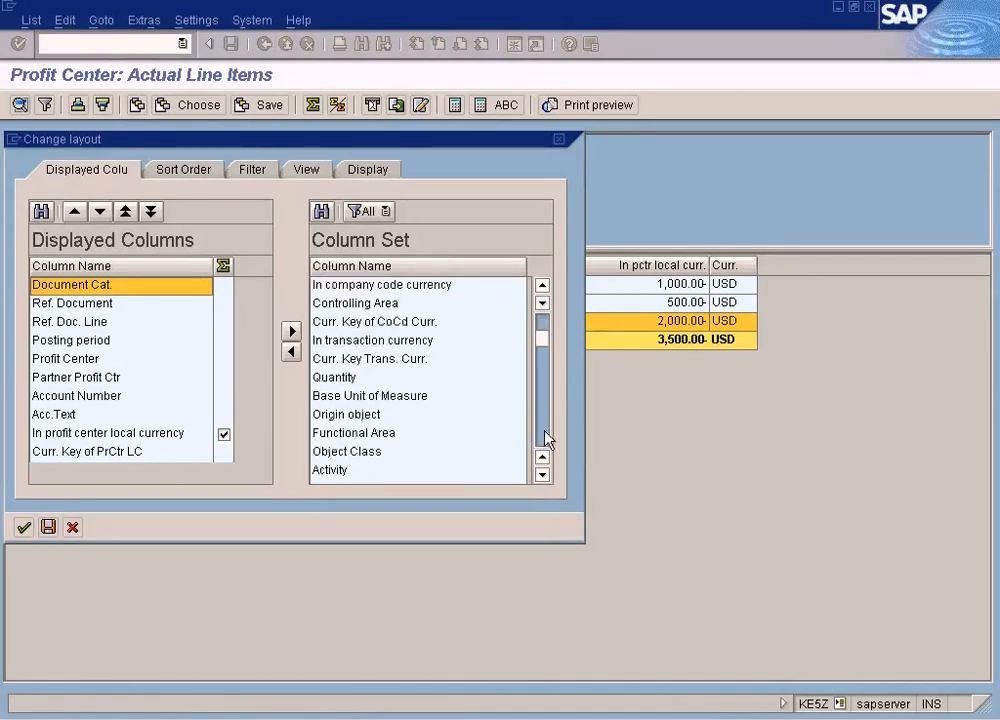
{"action": "left_click", "coordinate": [545, 438]}
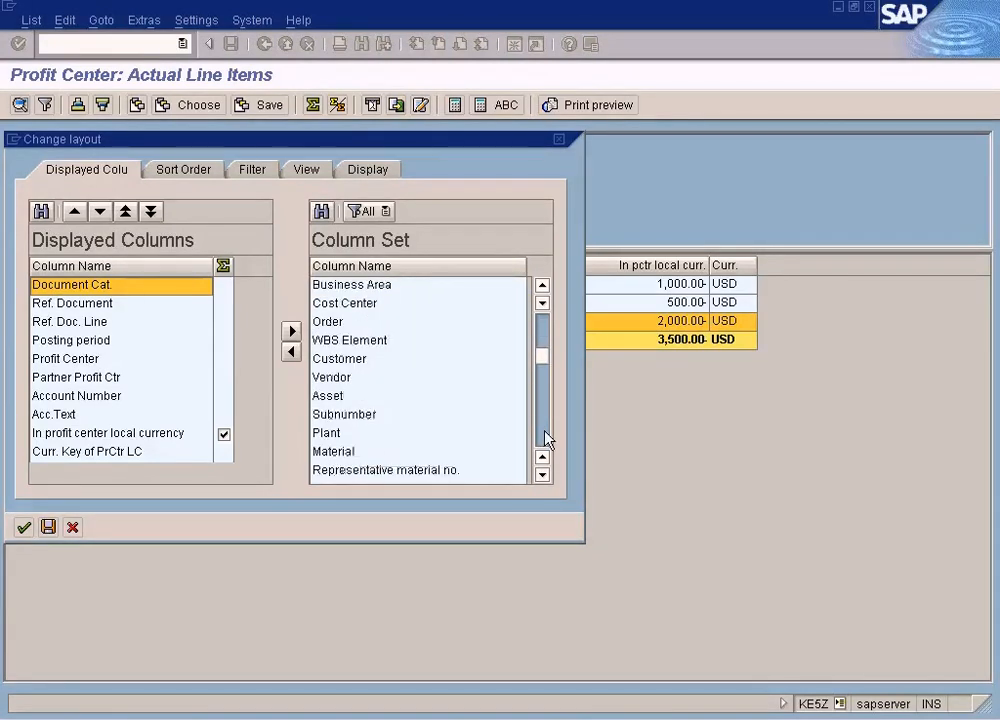
{"action": "left_click", "coordinate": [545, 438]}
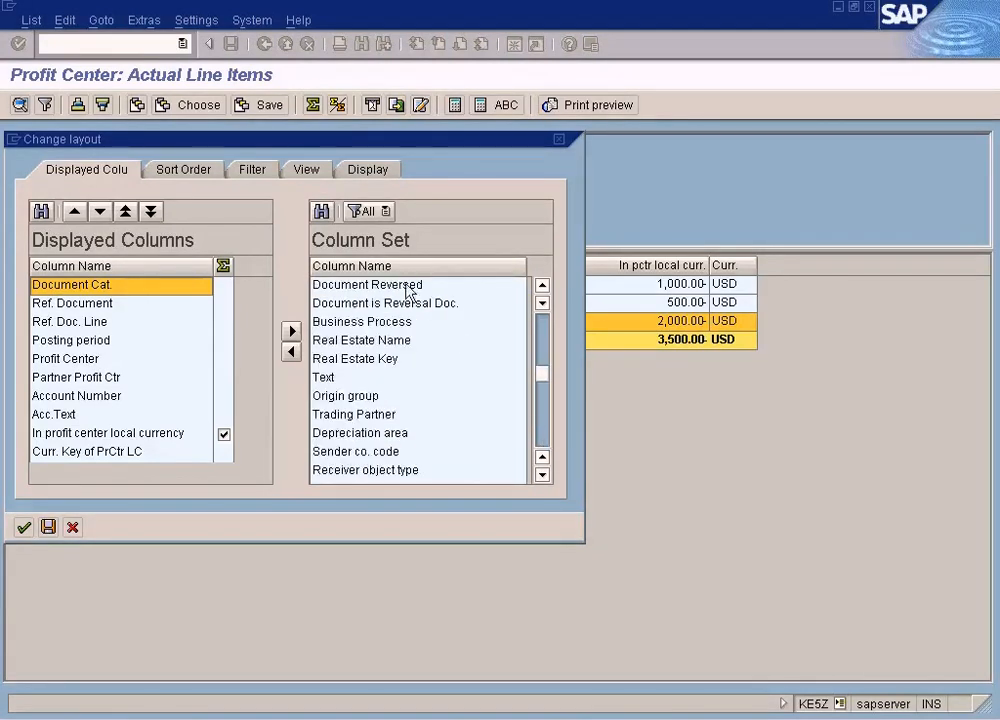
- Search the layout's available column set for "company code" and close the search
{"action": "left_click", "coordinate": [321, 211]}
{"action": "key", "text": "Delete"}
{"action": "key", "text": "Delete"}
{"action": "key", "text": "Delete"}
{"action": "key", "text": "Delete"}
{"action": "key", "text": "Delete"}
{"action": "key", "text": "Delete"}
{"action": "key", "text": "Delete"}
{"action": "key", "text": "Delete"}
{"action": "key", "text": "Delete"}
{"action": "key", "text": "Delete"}
{"action": "key", "text": "Delete"}
{"action": "key", "text": "Delete"}
{"action": "key", "text": "Delete"}
{"action": "type", "text": "company code"}
{"action": "key", "text": "Return"}
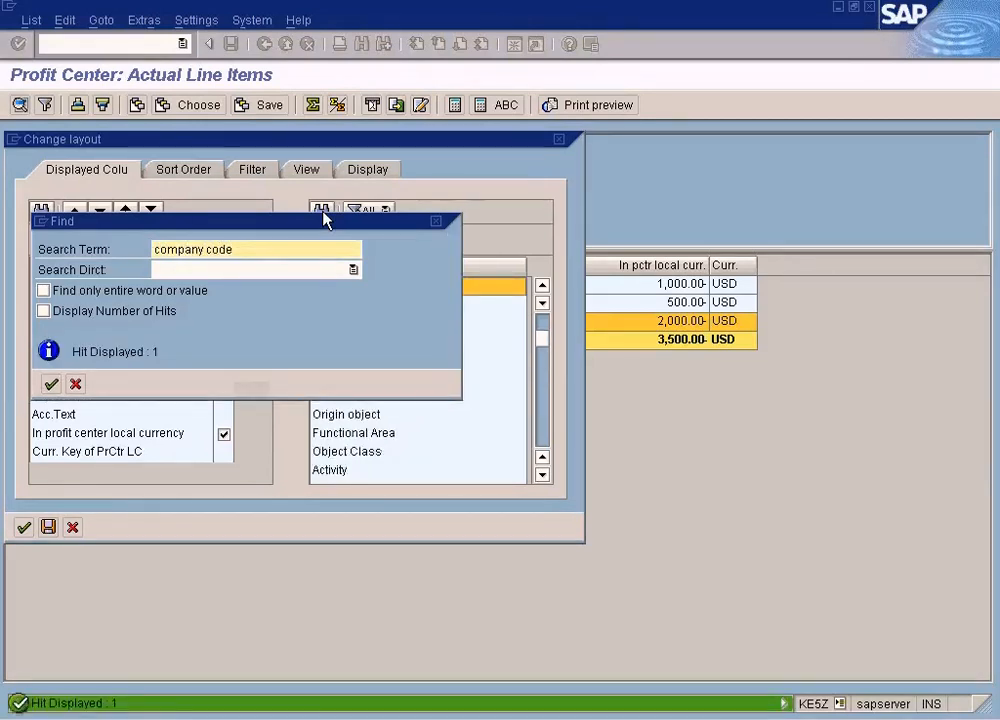
{"action": "left_click", "coordinate": [50, 384]}
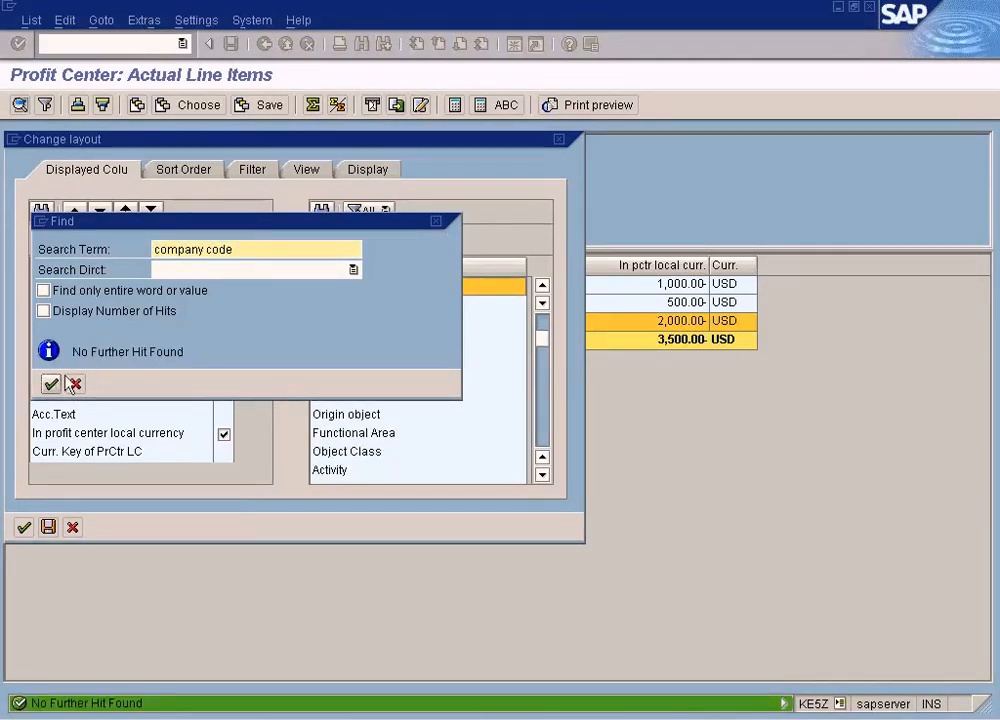
{"action": "left_click", "coordinate": [72, 384]}
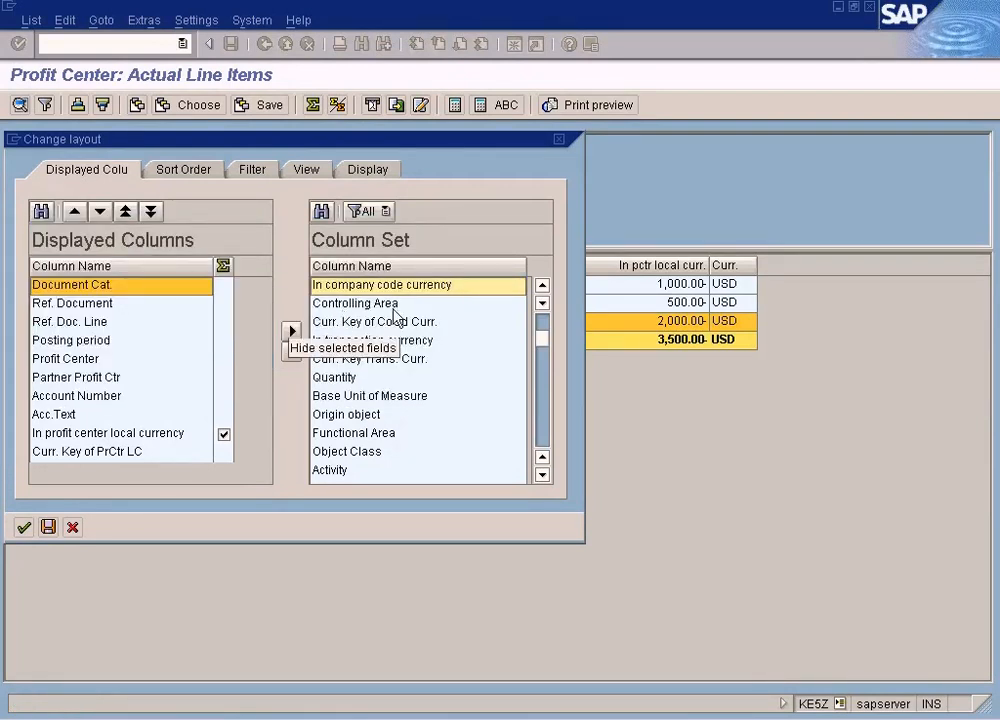
- Return to the start of the column set and repeat the search for "company code"
{"action": "left_click", "coordinate": [542, 285]}
{"action": "left_click", "coordinate": [542, 285]}
{"action": "left_click", "coordinate": [542, 285]}
{"action": "left_click", "coordinate": [542, 285]}
{"action": "left_click", "coordinate": [542, 285]}
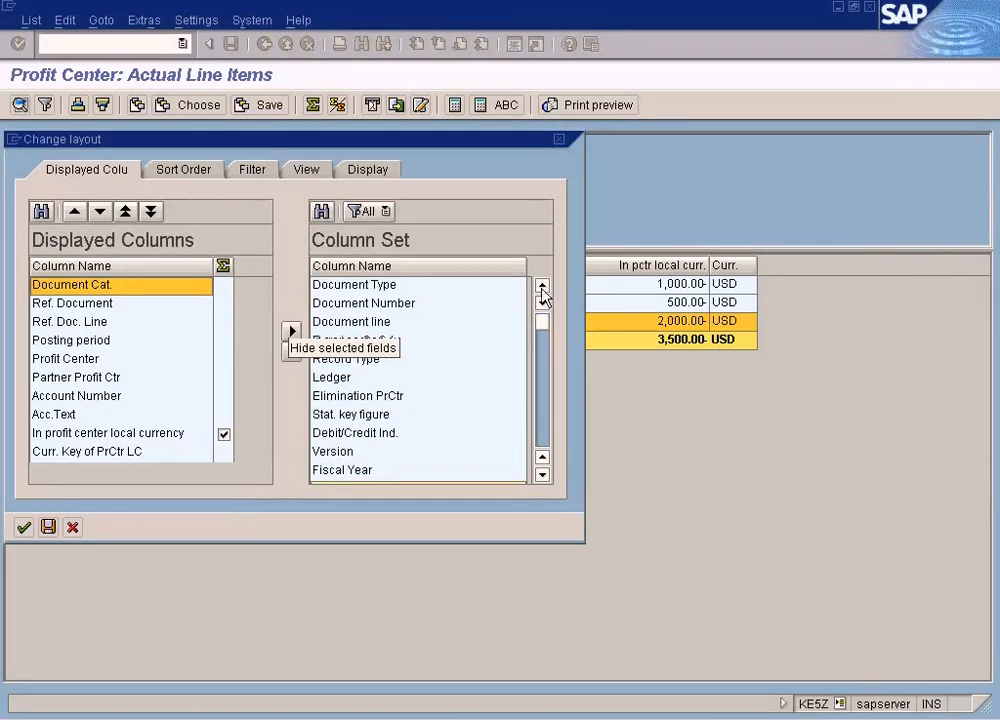
{"action": "left_click", "coordinate": [323, 212]}
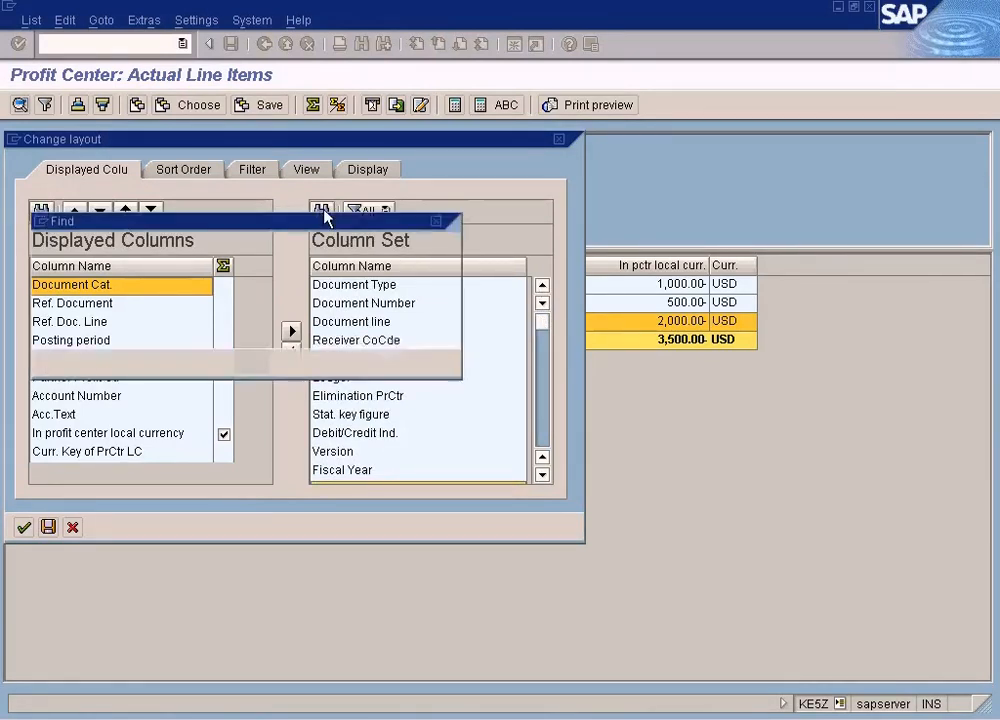
{"action": "key", "text": "Home"}
{"action": "key", "text": "Delete"}
{"action": "key", "text": "Delete"}
{"action": "key", "text": "Delete"}
{"action": "key", "text": "End"}
{"action": "key", "text": "BackSpace"}
{"action": "key", "text": "BackSpace"}
{"action": "key", "text": "BackSpace"}
{"action": "key", "text": "BackSpace"}
{"action": "key", "text": "BackSpace"}
{"action": "key", "text": "BackSpace"}
{"action": "key", "text": "BackSpace"}
{"action": "key", "text": "BackSpace"}
{"action": "key", "text": "BackSpace"}
{"action": "key", "text": "Return"}
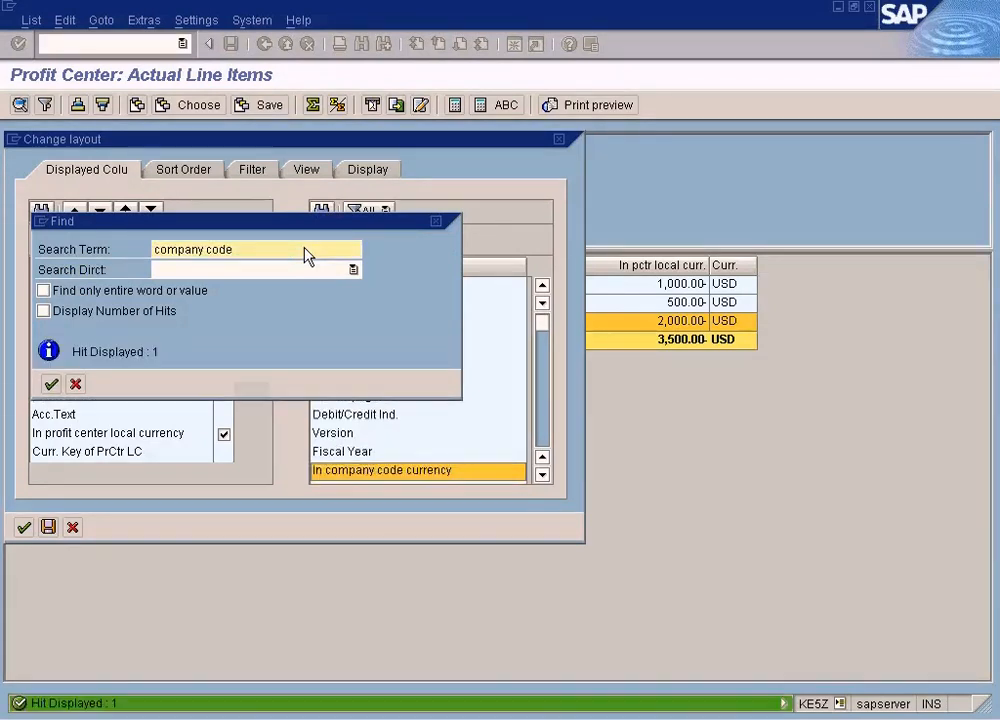
{"action": "left_click", "coordinate": [50, 389]}
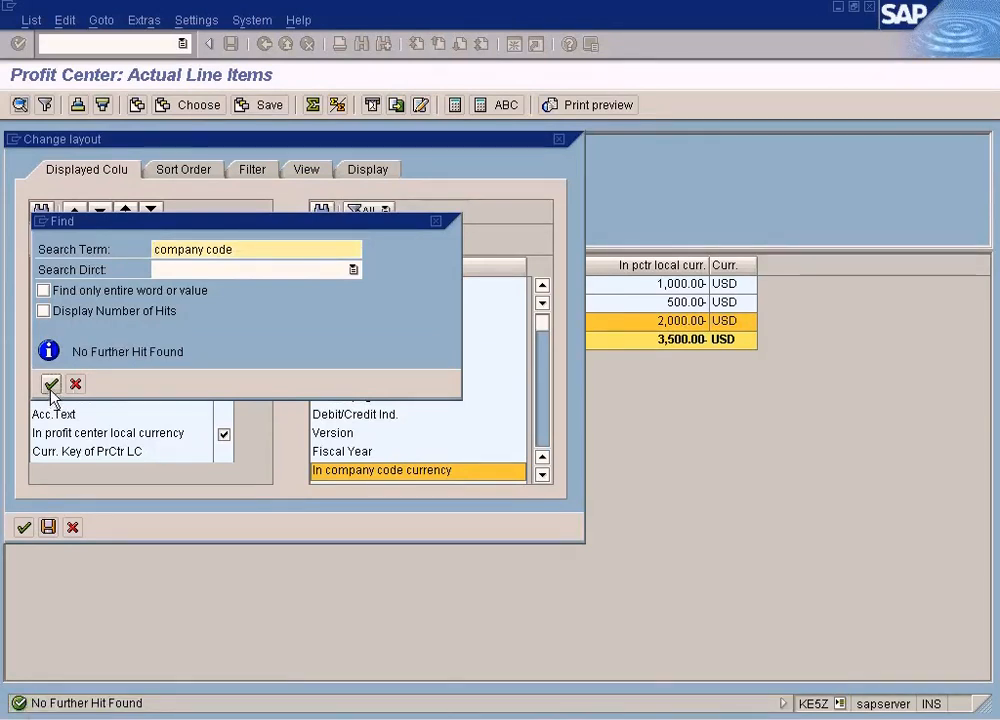
{"action": "left_click", "coordinate": [50, 388]}
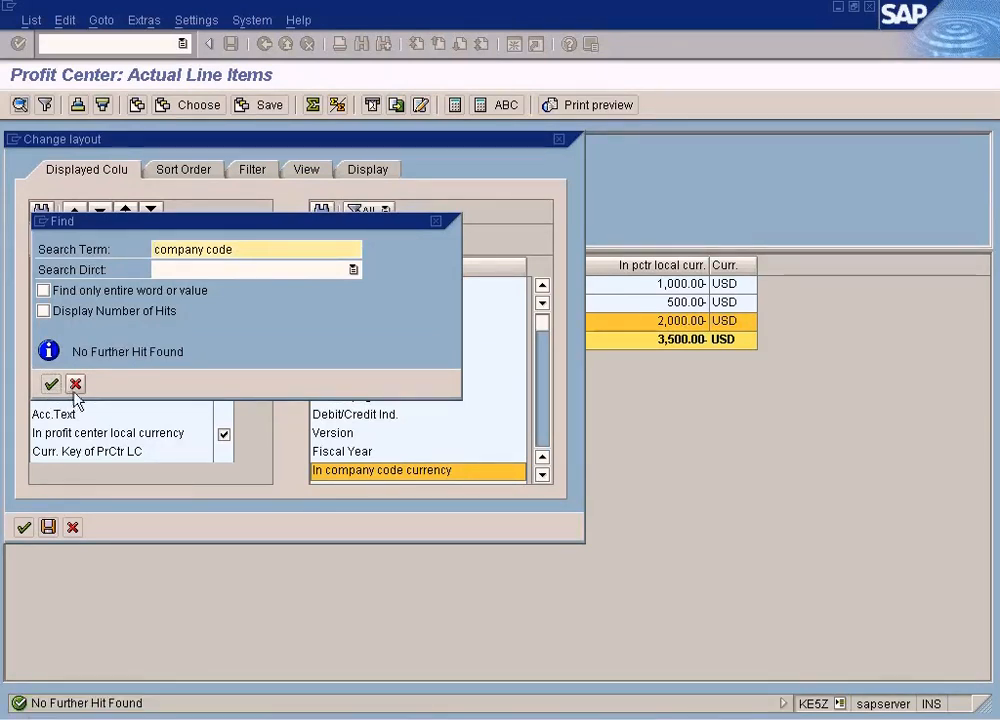
{"action": "left_click", "coordinate": [75, 385]}
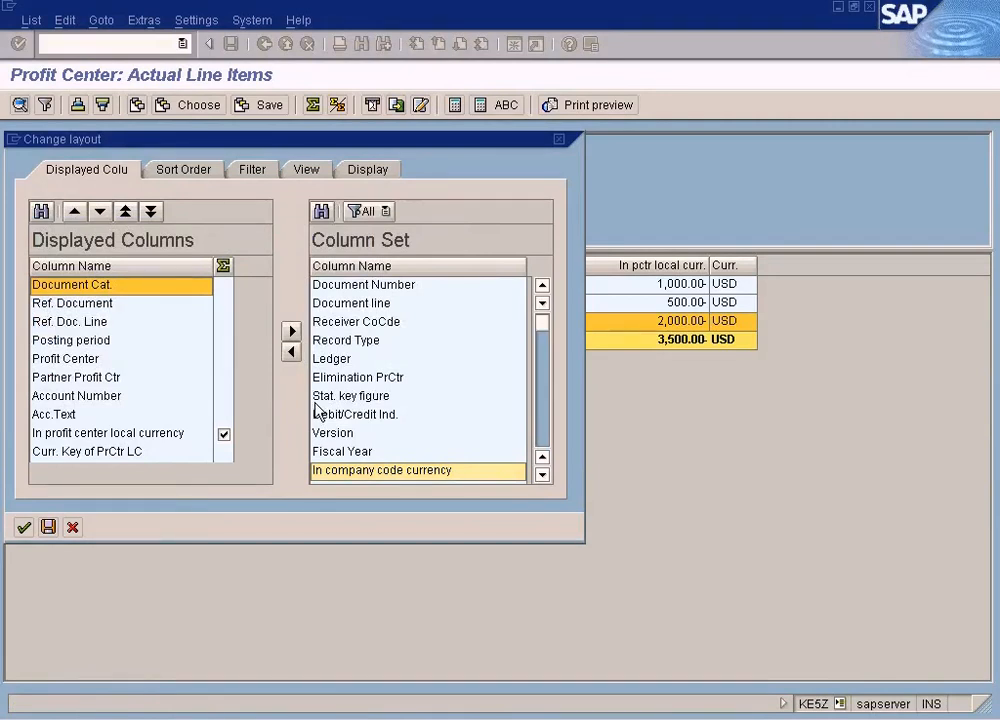
- Look through the entire column set for a field that holds the company code of each line item
{"action": "scroll", "coordinate": [316, 410], "scroll_direction": "down", "scroll_amount": 1}
{"action": "left_click", "coordinate": [541, 437]}
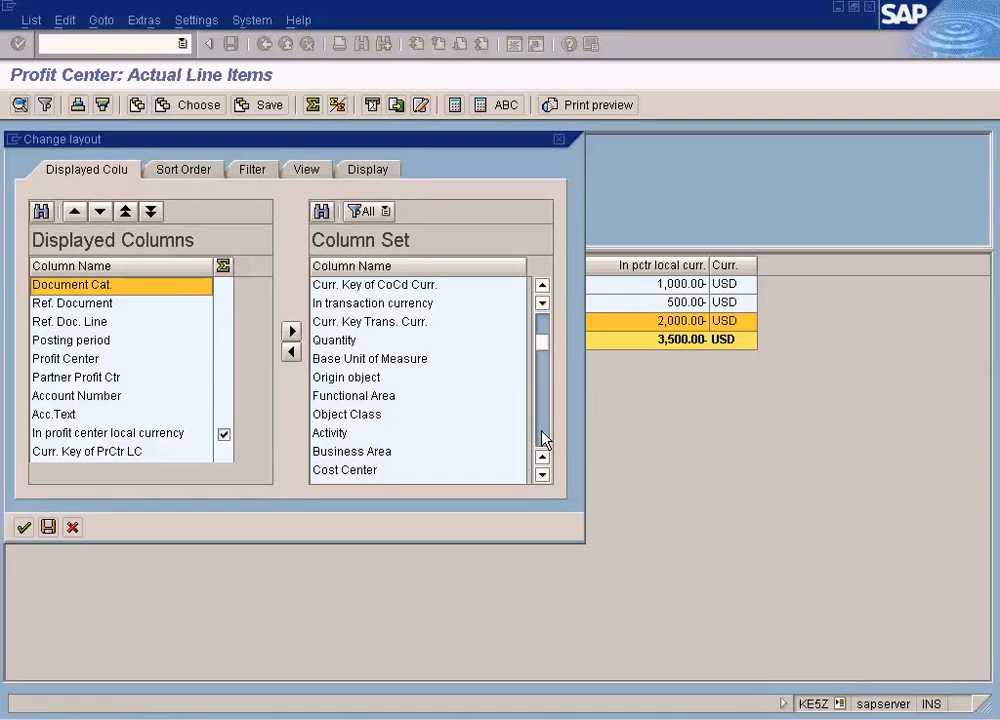
{"action": "left_click", "coordinate": [544, 440]}
{"action": "left_click", "coordinate": [544, 440]}
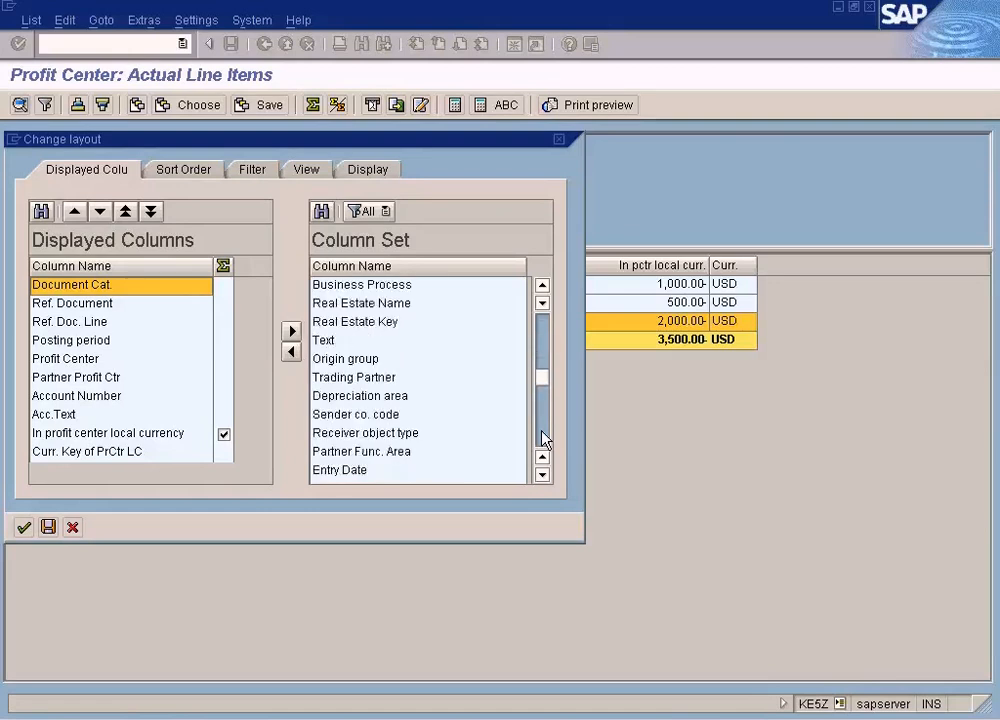
{"action": "left_click", "coordinate": [544, 440]}
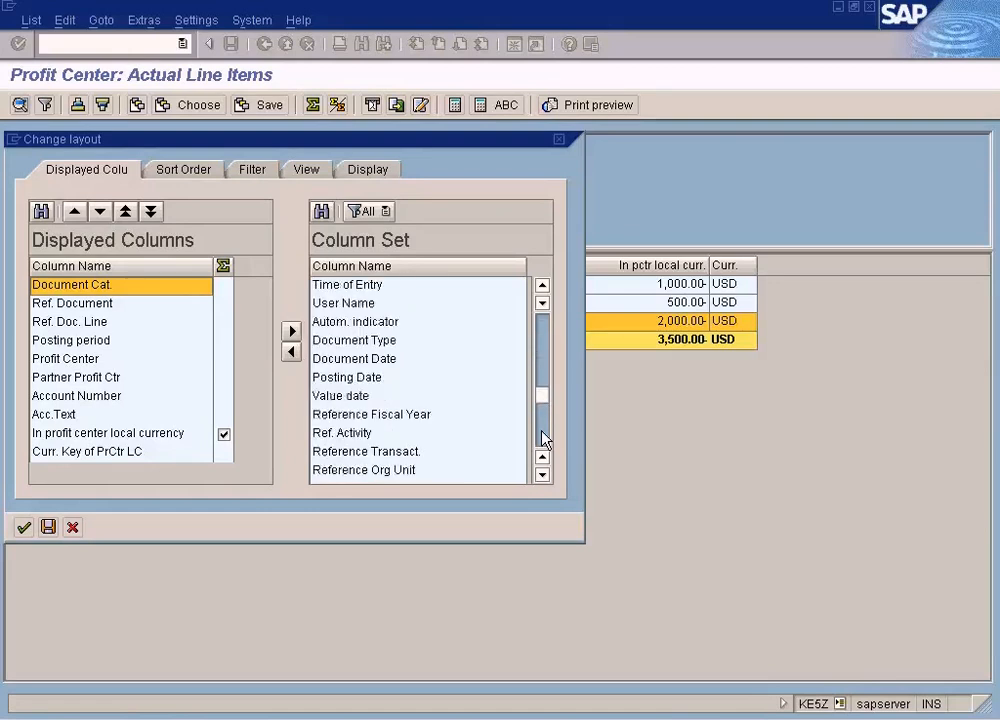
{"action": "left_click", "coordinate": [542, 450]}
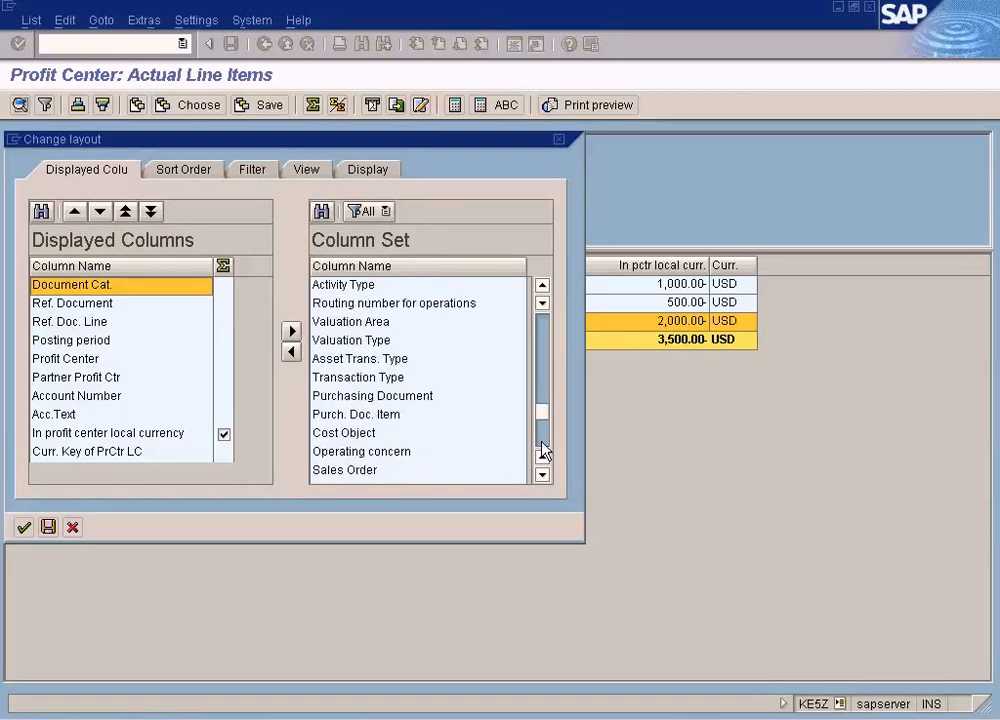
{"action": "left_click", "coordinate": [543, 449]}
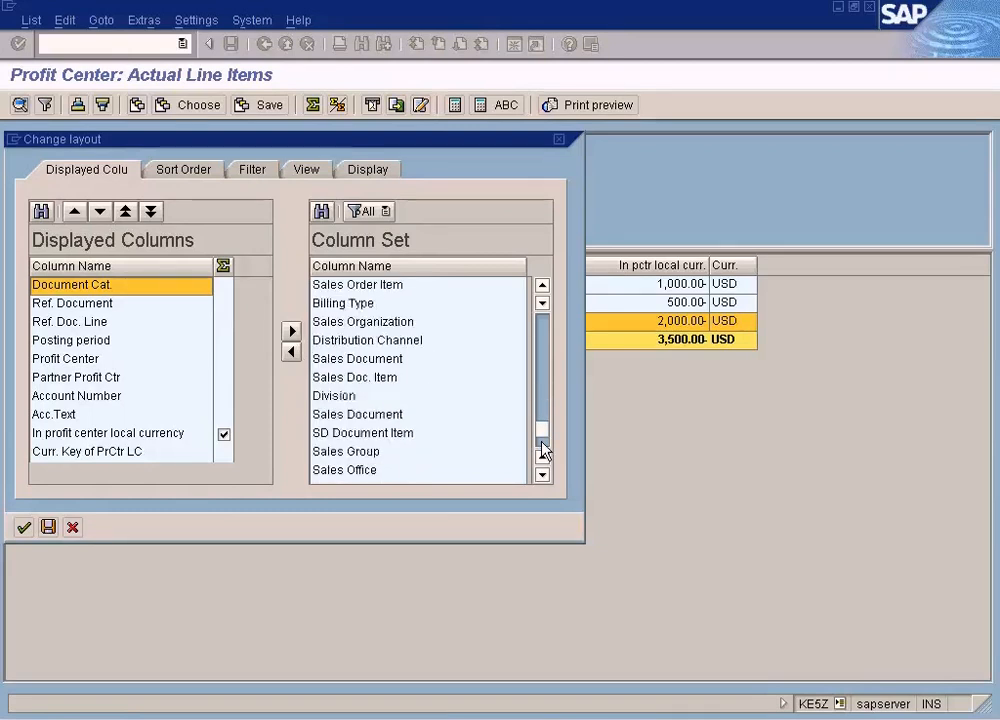
{"action": "left_click", "coordinate": [542, 450]}
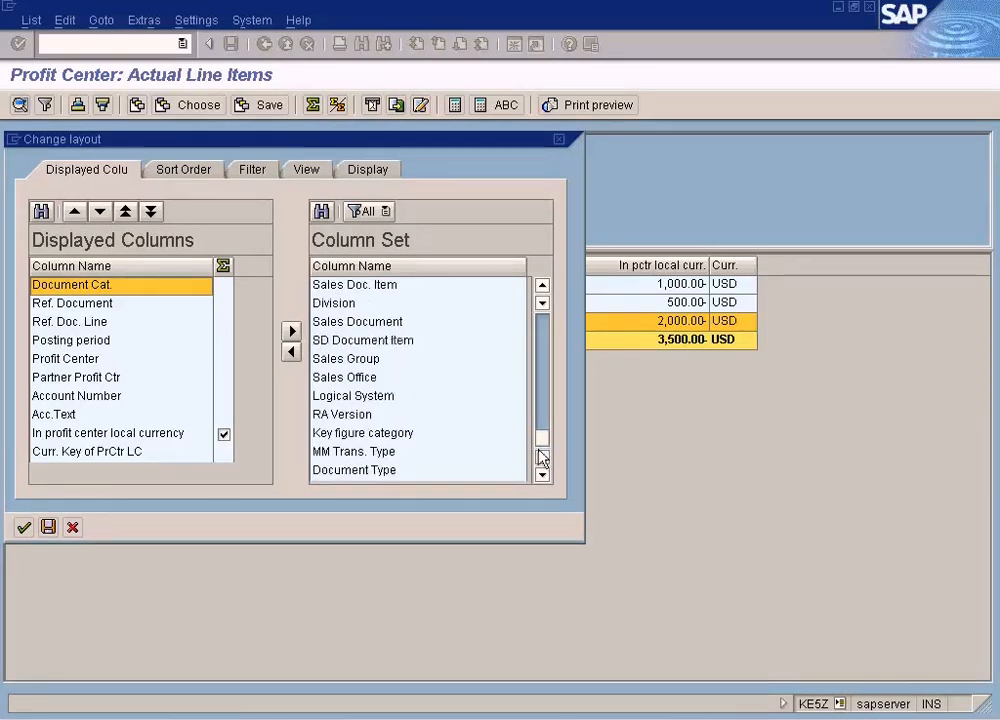
{"action": "left_click", "coordinate": [546, 324]}
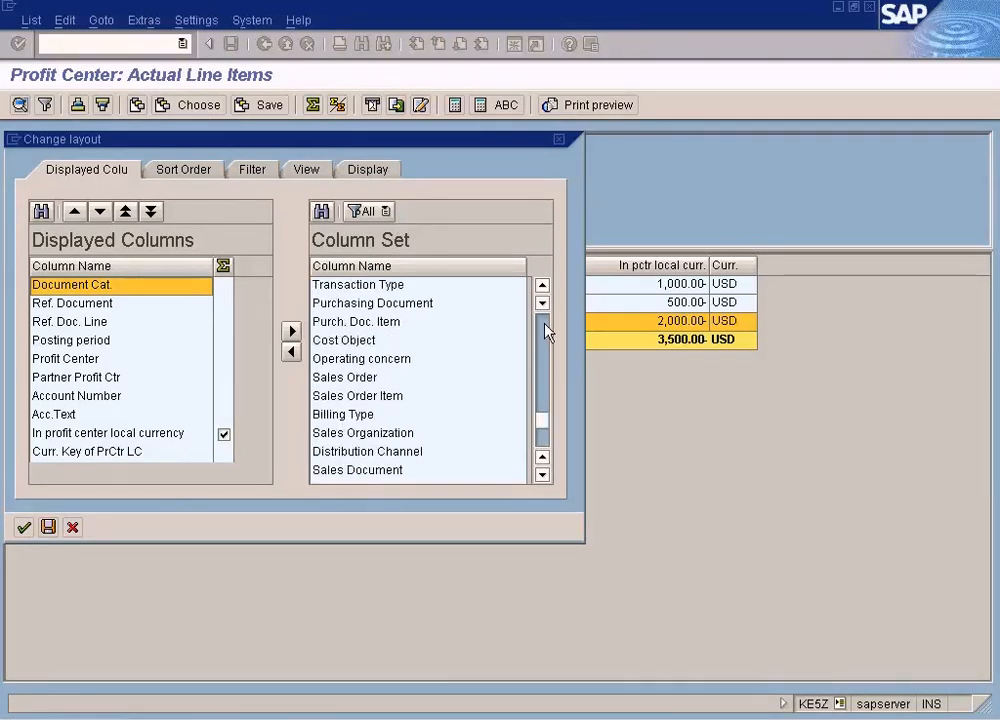
{"action": "left_click", "coordinate": [546, 331]}
{"action": "left_click", "coordinate": [546, 331]}
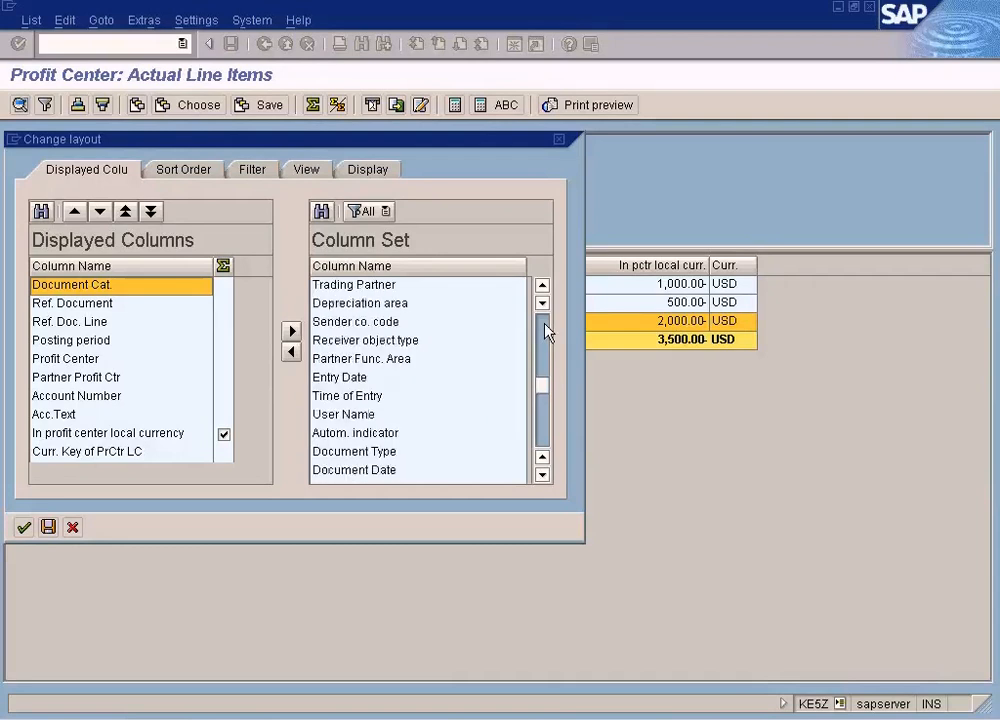
{"action": "left_click", "coordinate": [546, 331]}
{"action": "left_click", "coordinate": [546, 331]}
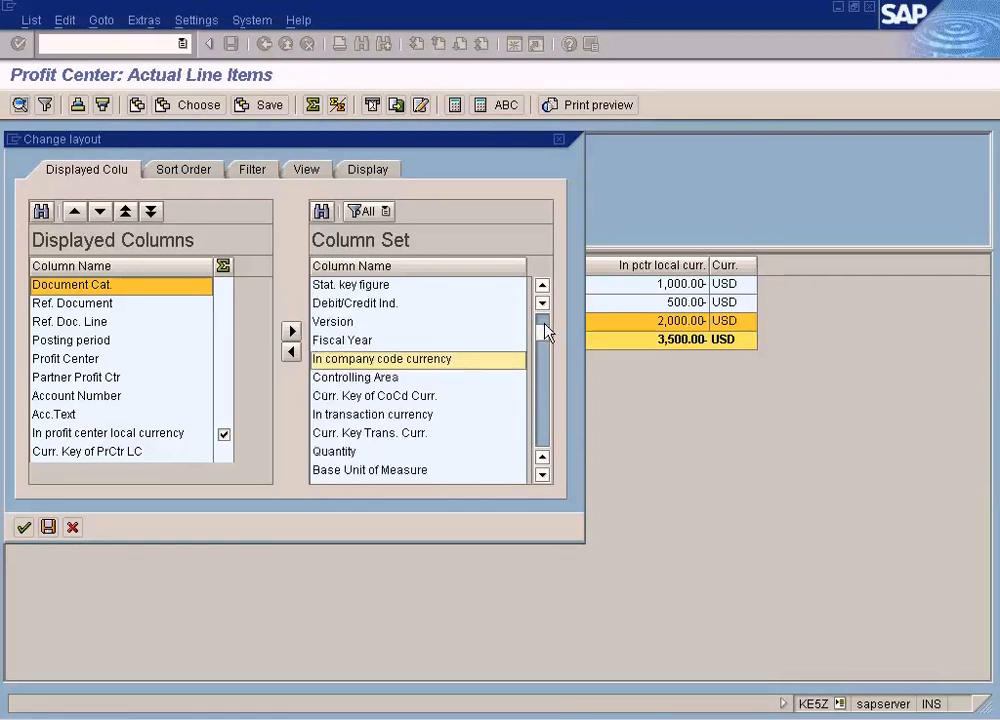
{"action": "left_click", "coordinate": [546, 331]}
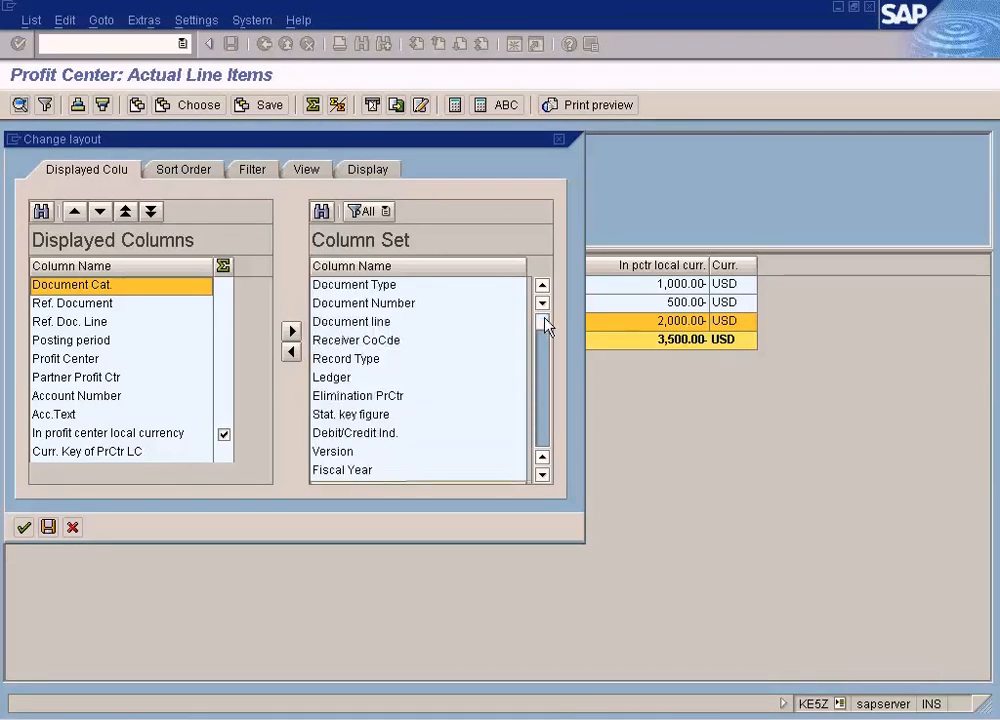
- Add the Receiver CoCde column to the line item layout and widen it to fit its full heading
{"action": "left_click", "coordinate": [388, 342]}
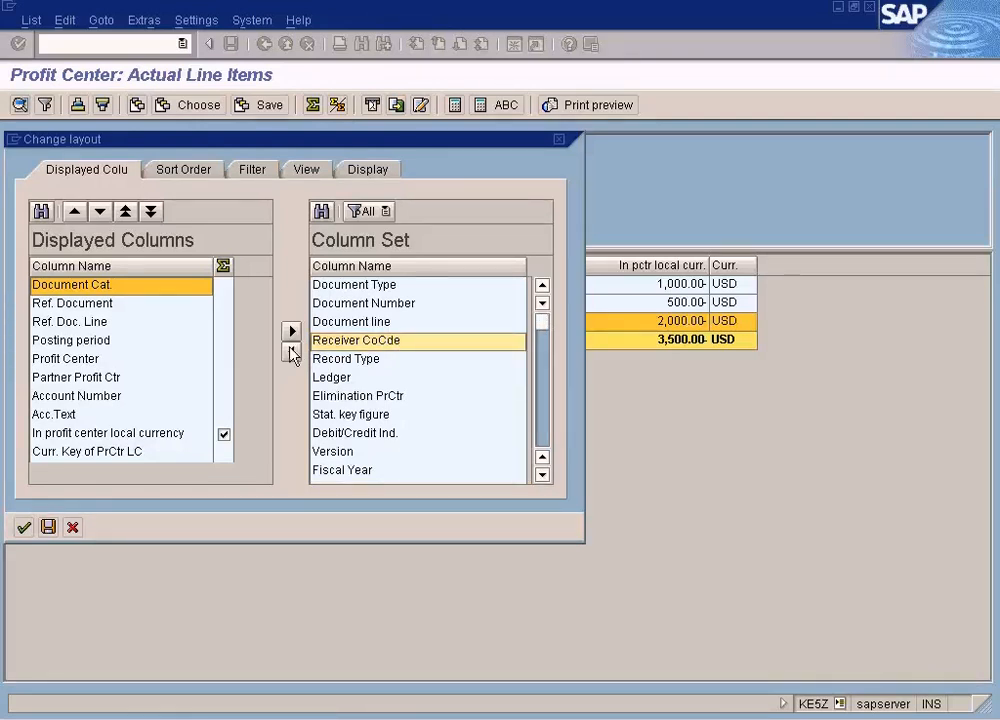
{"action": "left_click", "coordinate": [291, 353]}
{"action": "left_click", "coordinate": [24, 527]}
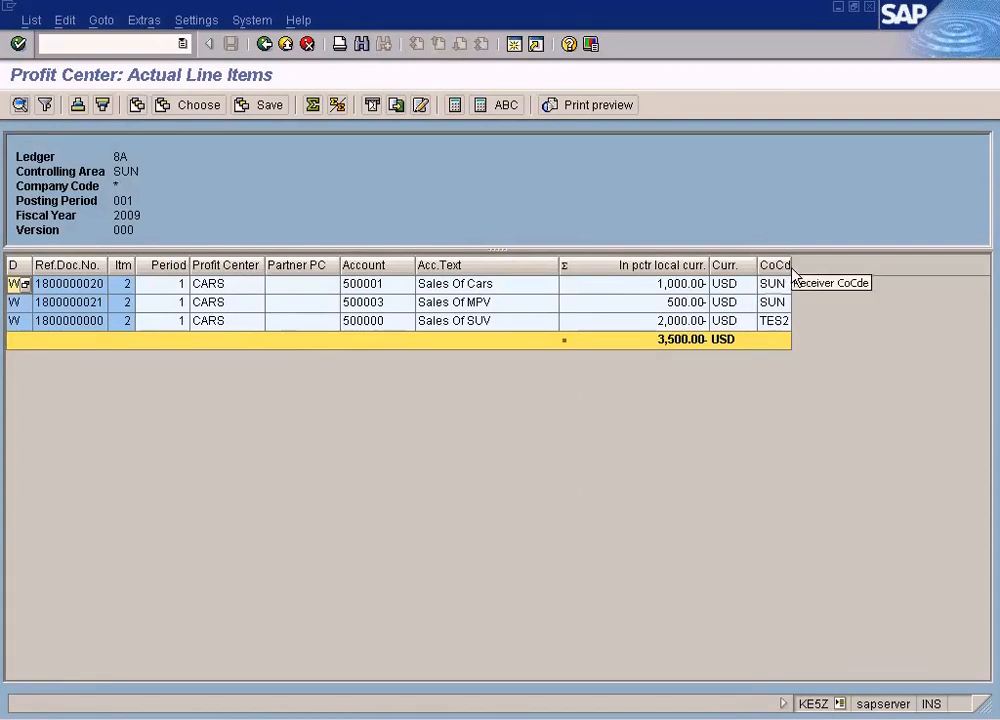
{"action": "left_click_drag", "start_coordinate": [789, 265], "coordinate": [823, 267]}
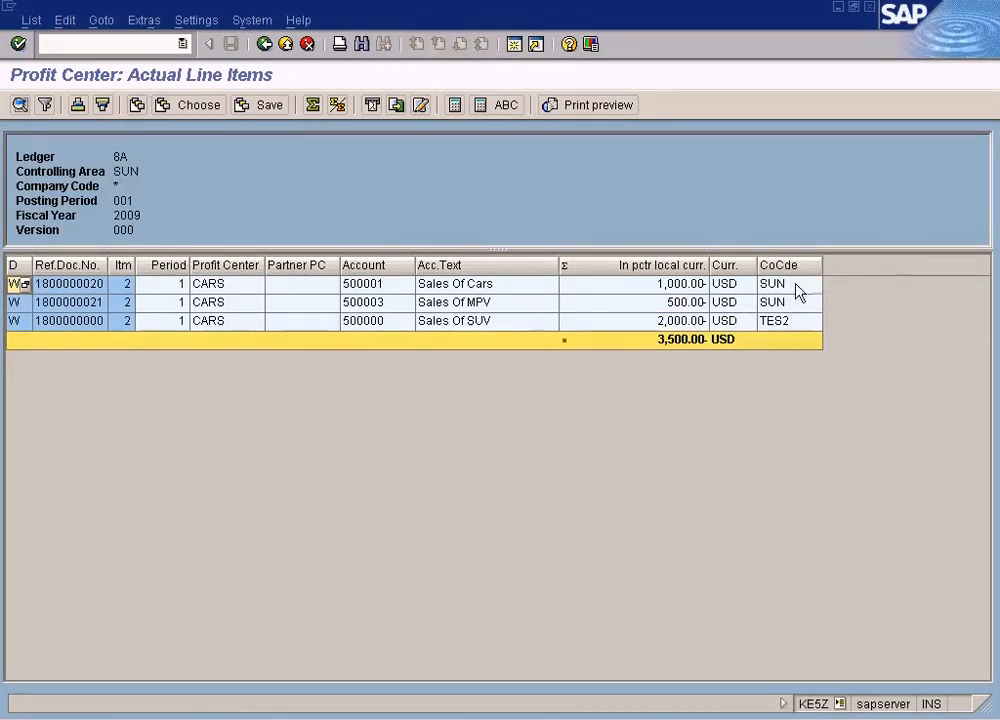
{"action": "left_click", "coordinate": [797, 283]}
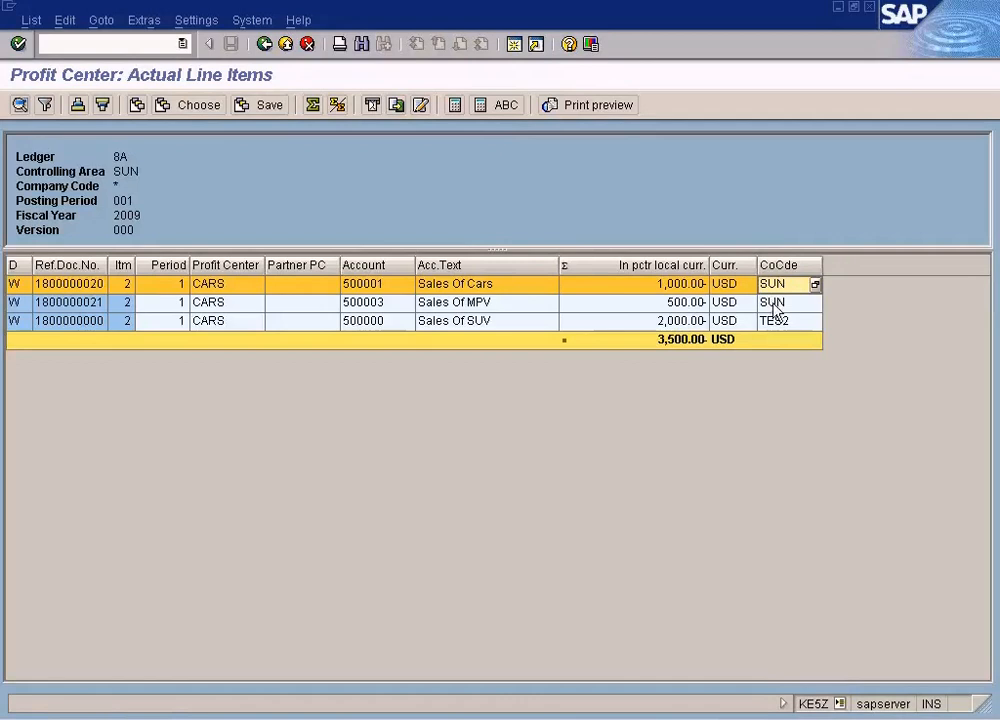
- Examine the company code TES2 line item and the total in profit center local currency
{"action": "left_click", "coordinate": [776, 322]}
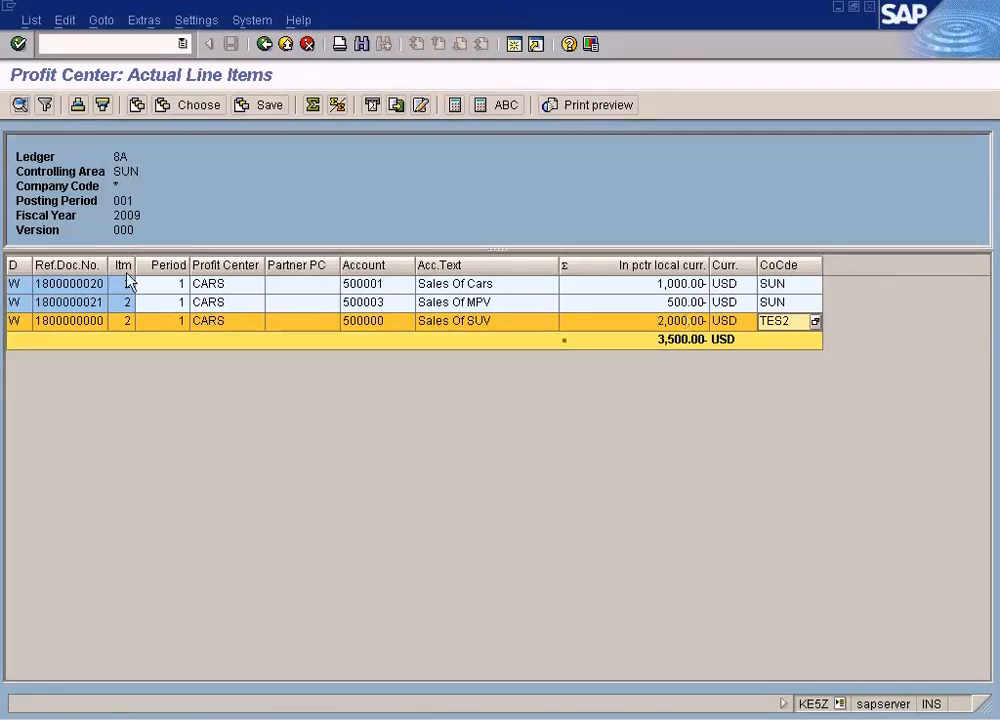
{"action": "left_click", "coordinate": [640, 343]}
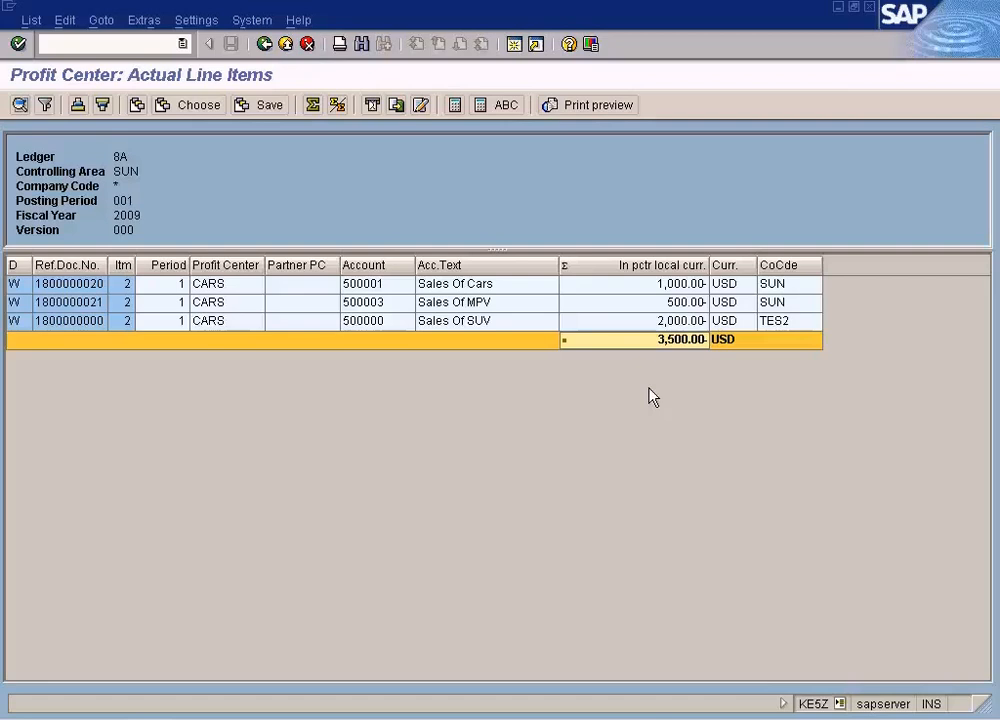
{"action": "key", "text": "alt+Tab"}
{"action": "left_click", "coordinate": [862, 517]}
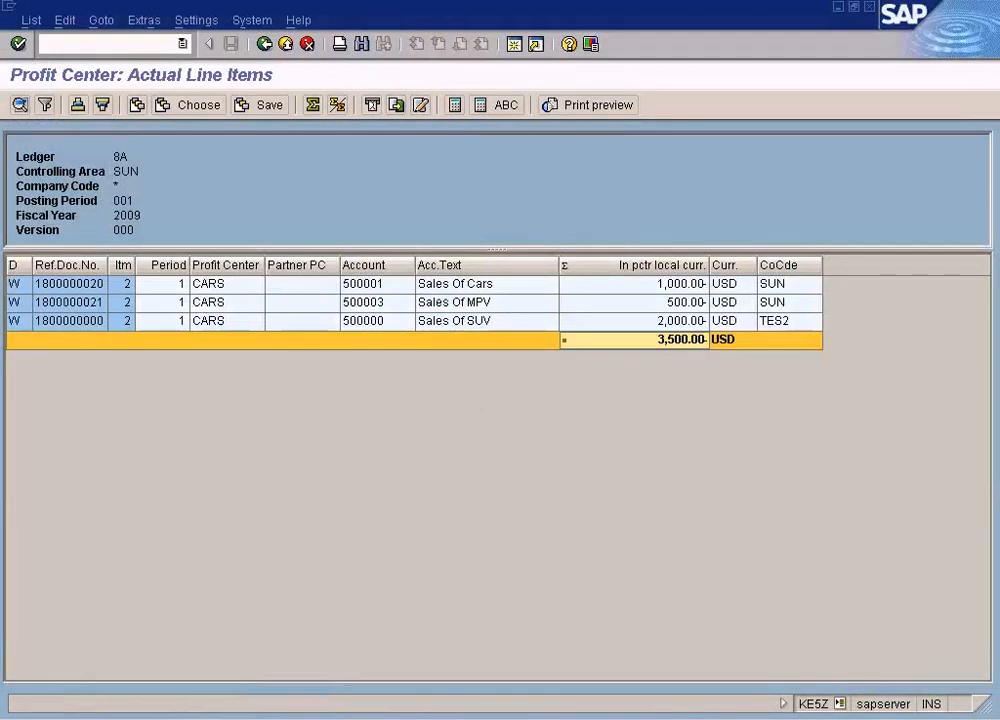
- Switch to the other Profit Center: Actual Line Items session and end its transaction with /n
{"action": "left_click", "coordinate": [322, 718]}
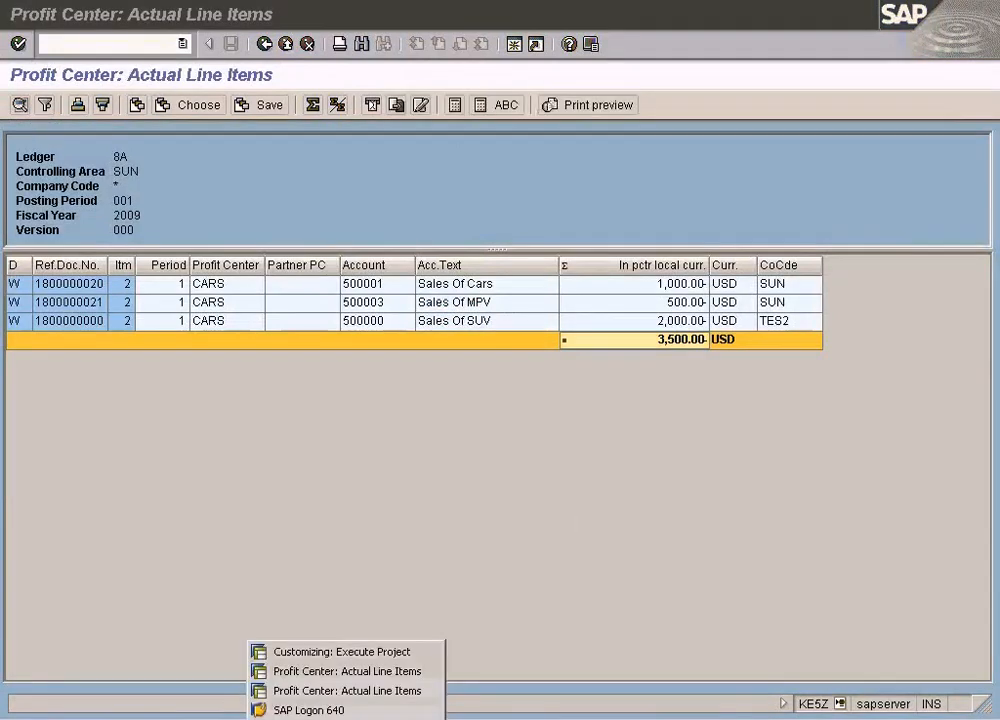
{"action": "left_click", "coordinate": [324, 667]}
{"action": "left_click", "coordinate": [120, 48]}
{"action": "type", "text": "/n"}
{"action": "key", "text": "Return"}
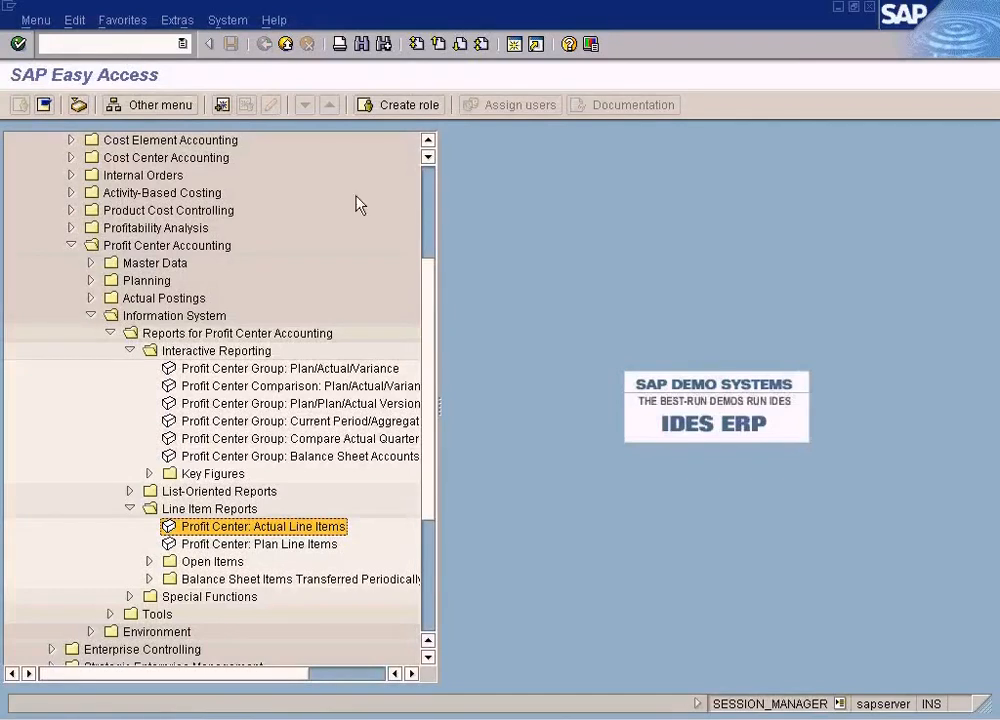
- Open the Enter G/L Account Document transaction under Financial Accounting, General Ledger, Posting
{"action": "scroll", "coordinate": [437, 213], "scroll_direction": "up", "scroll_amount": 5}
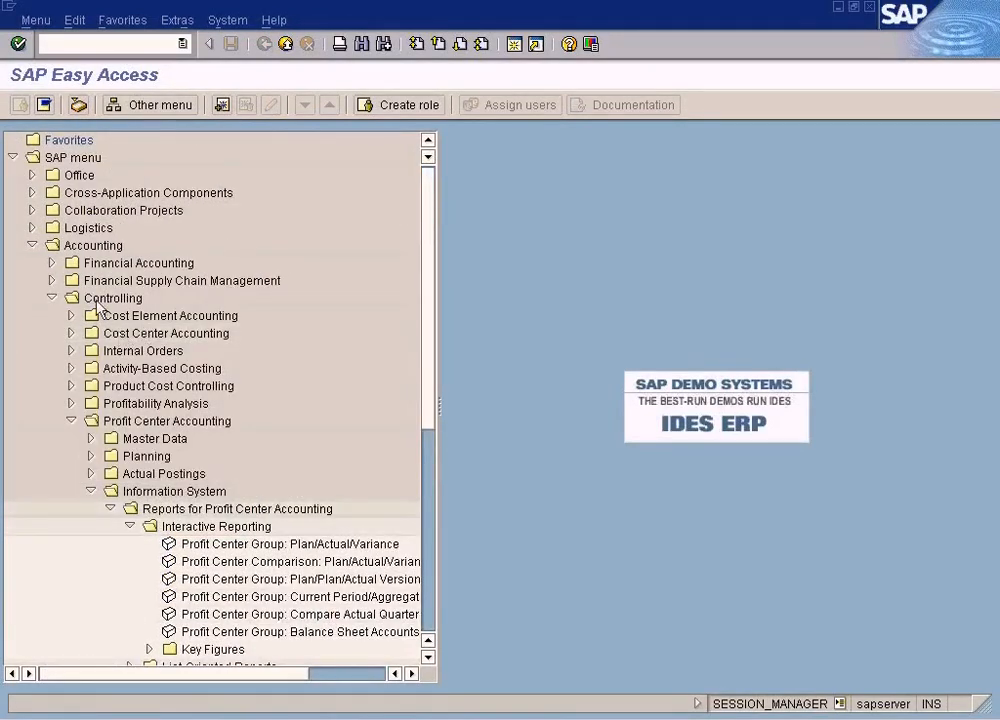
{"action": "left_click", "coordinate": [52, 263]}
{"action": "left_click", "coordinate": [71, 281]}
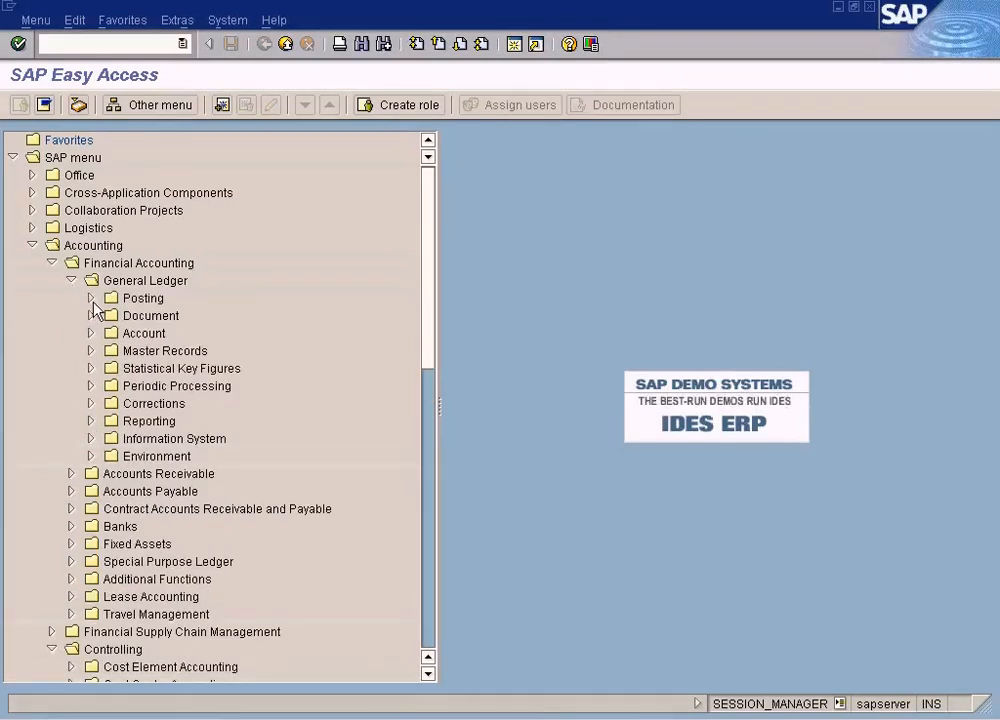
{"action": "left_click", "coordinate": [92, 300]}
{"action": "double_click", "coordinate": [258, 316]}
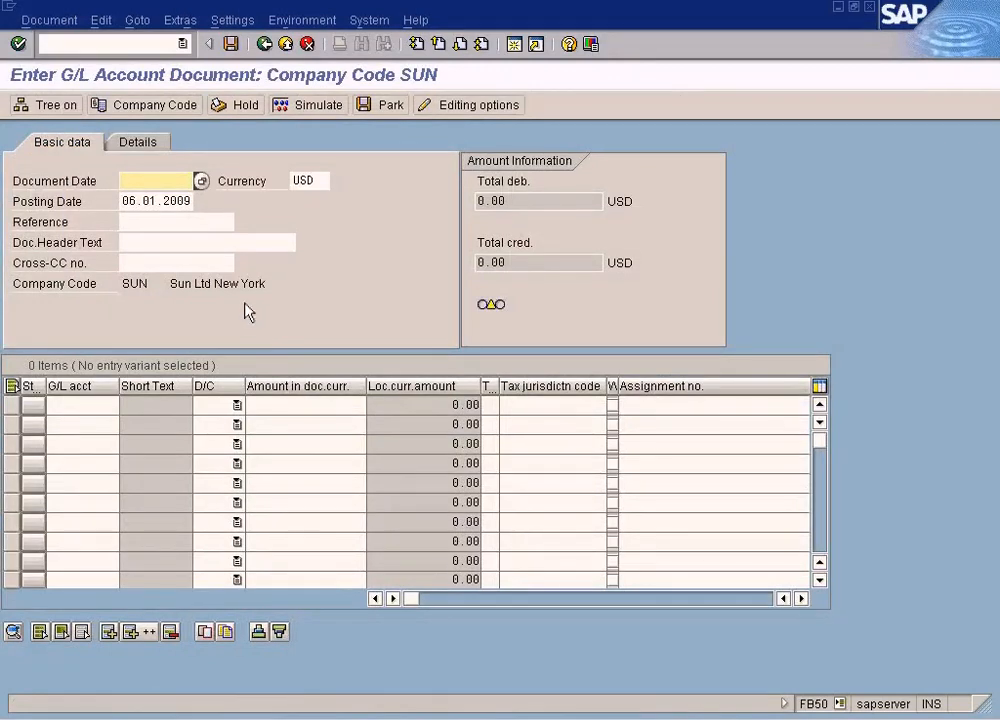
- Set the document date to the posting date, 06.01.2009
{"action": "left_click_drag", "start_coordinate": [124, 202], "coordinate": [237, 212]}
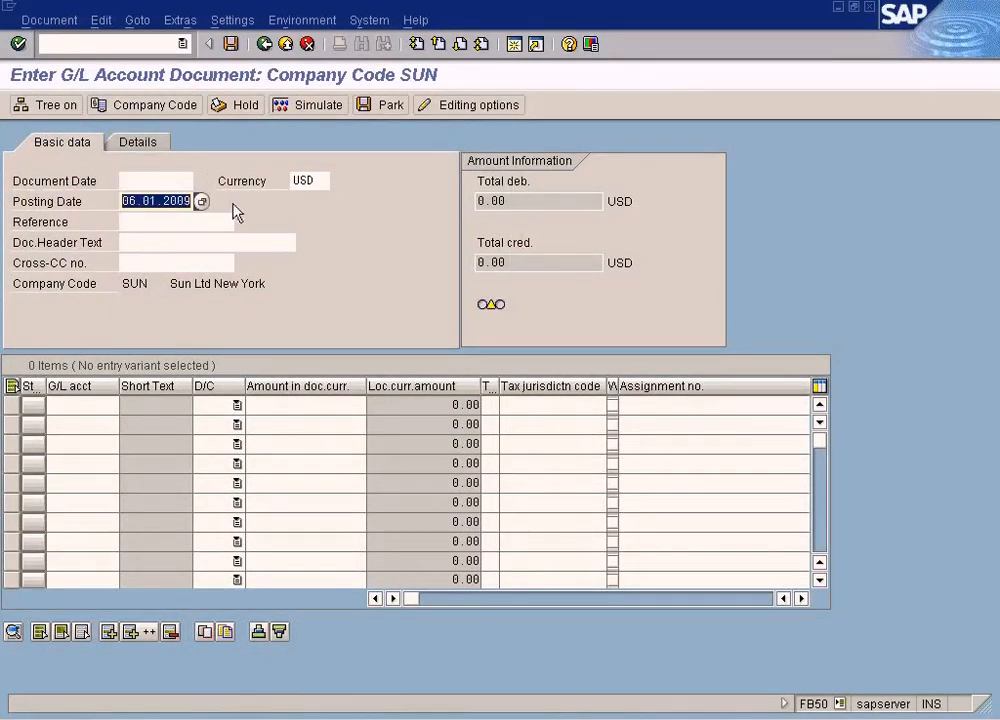
{"action": "key", "text": "ctrl+c"}
{"action": "left_click", "coordinate": [162, 182]}
{"action": "key", "text": "ctrl+v"}
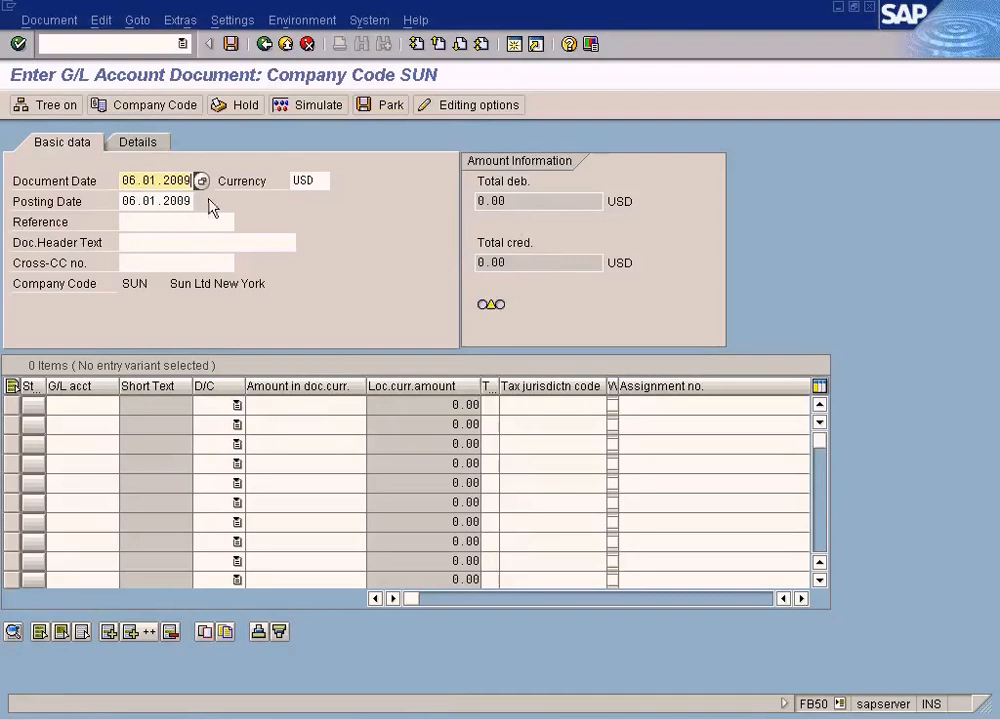
- Look up the G/L accounts of company code SUN and pick 800001 Other Expenses for the first item
{"action": "left_click", "coordinate": [105, 405]}
{"action": "key", "text": "F4"}
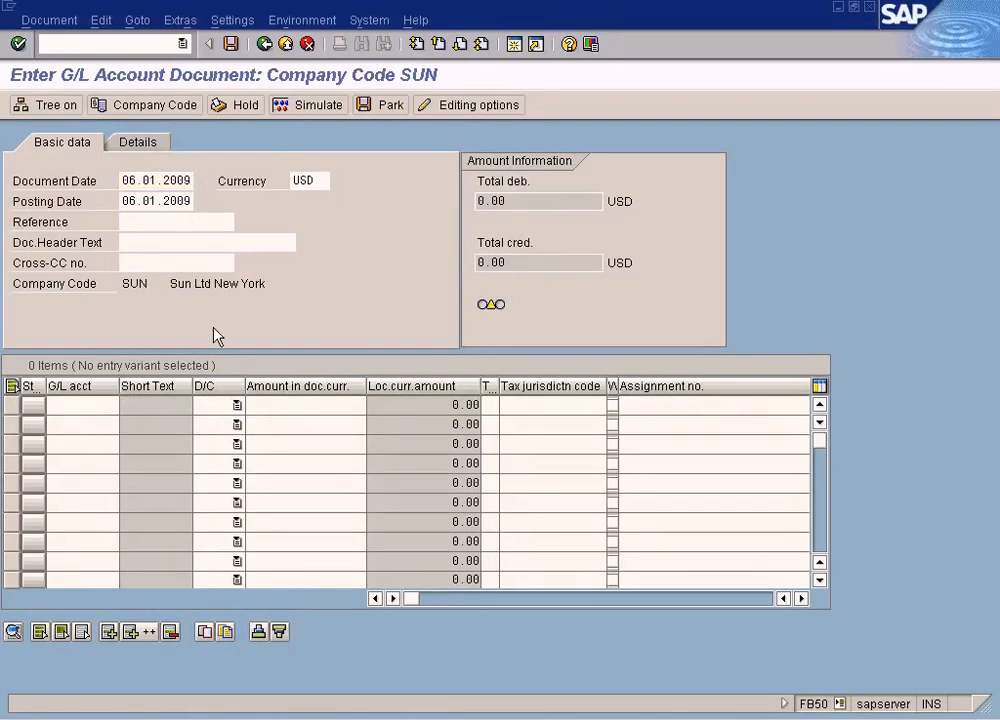
{"action": "left_click", "coordinate": [25, 674]}
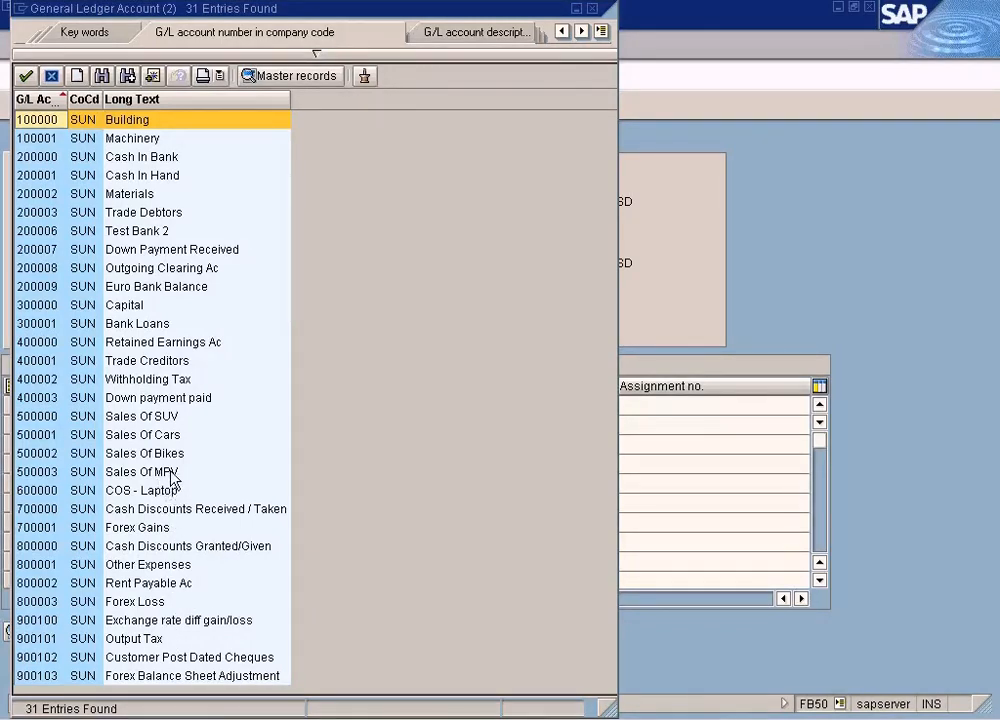
{"action": "left_click", "coordinate": [134, 455]}
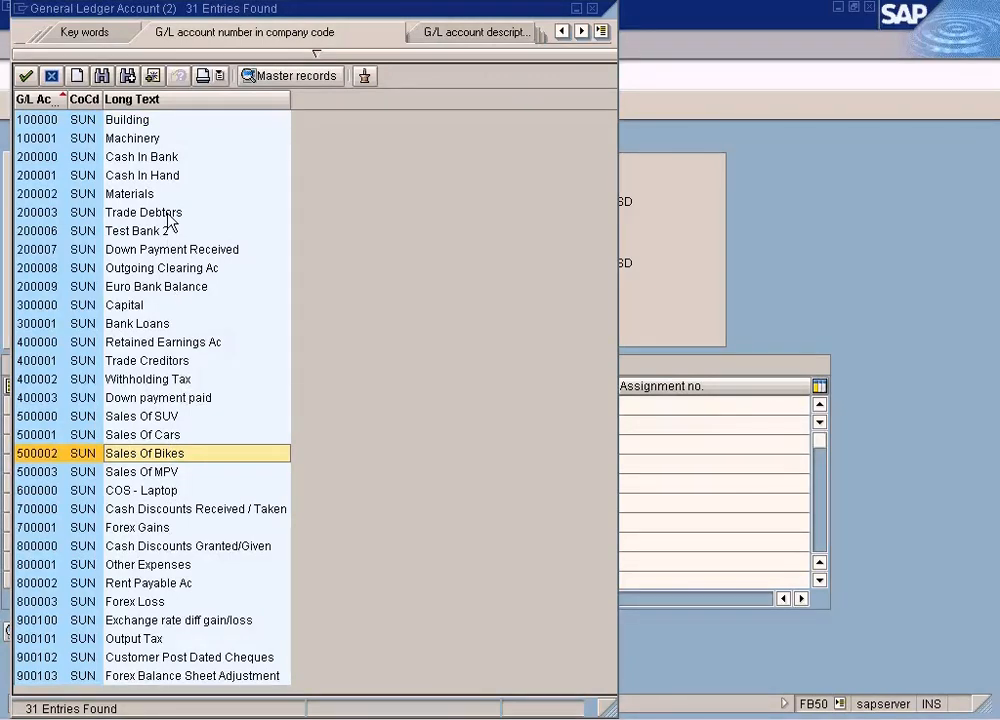
{"action": "left_click", "coordinate": [122, 566]}
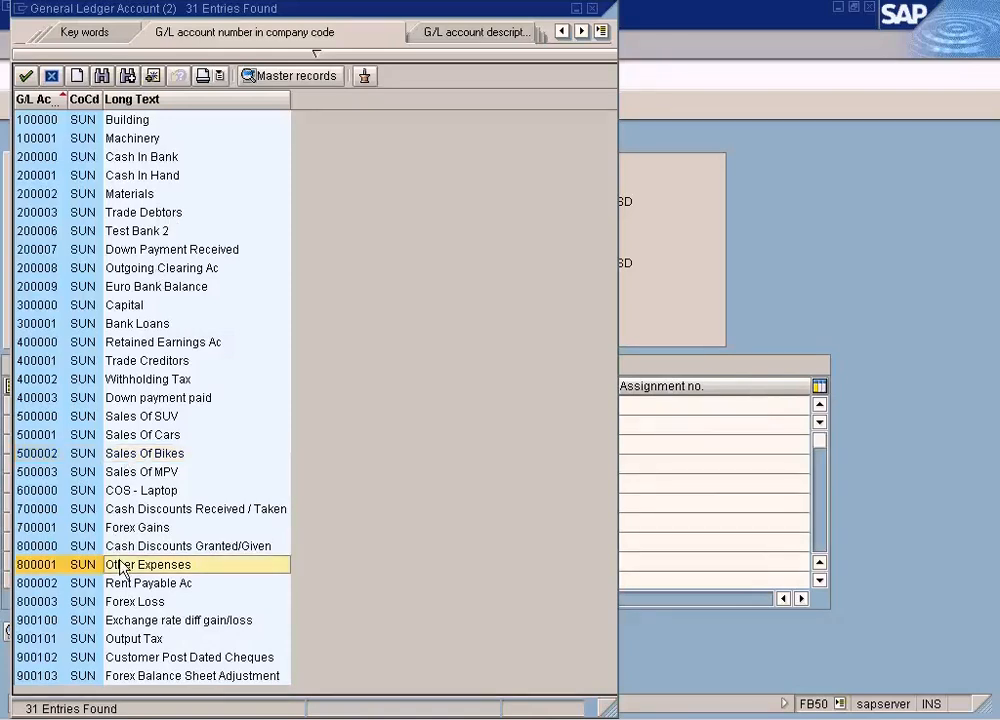
{"action": "double_click", "coordinate": [122, 566]}
- Make the Other Expenses item a debit with an amount of 200
{"action": "left_click", "coordinate": [229, 404]}
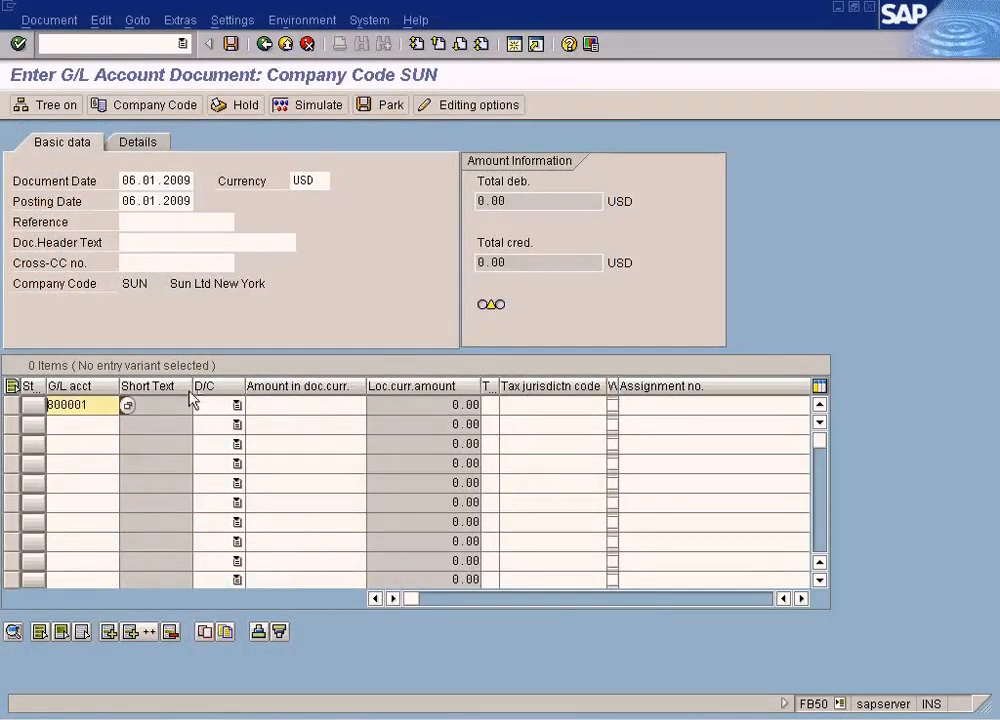
{"action": "left_click", "coordinate": [232, 404]}
{"action": "left_click", "coordinate": [214, 437]}
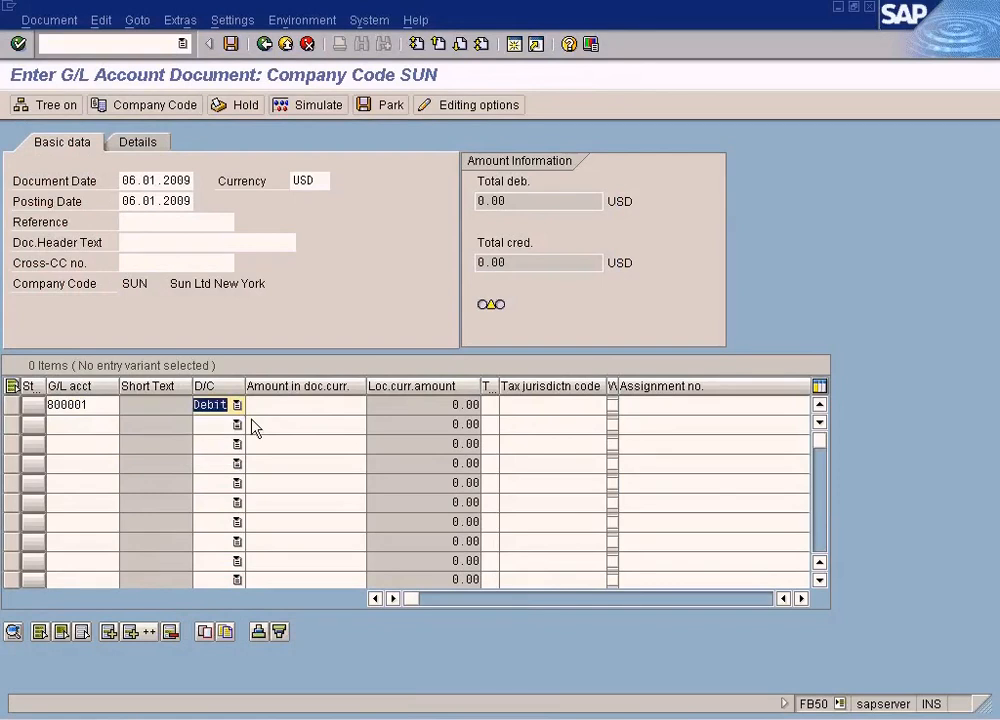
{"action": "left_click", "coordinate": [287, 407]}
{"action": "type", "text": "200"}
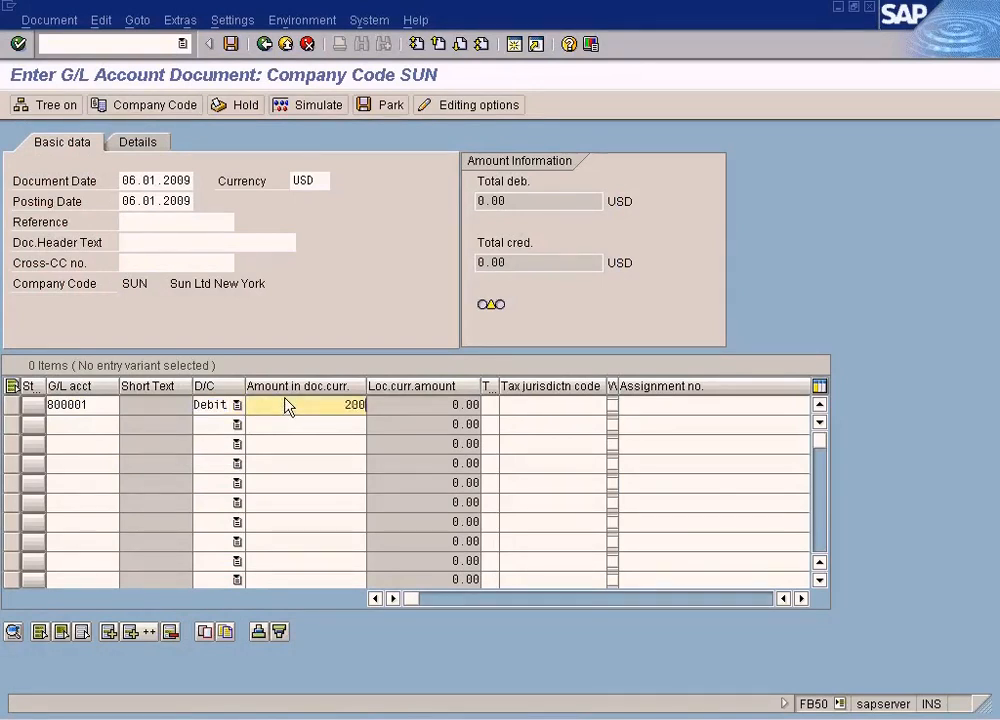
- Add a second item as a credit to G/L account 200000 Cash In Bank, picked from the account search
{"action": "left_click", "coordinate": [107, 433]}
{"action": "left_click", "coordinate": [125, 428]}
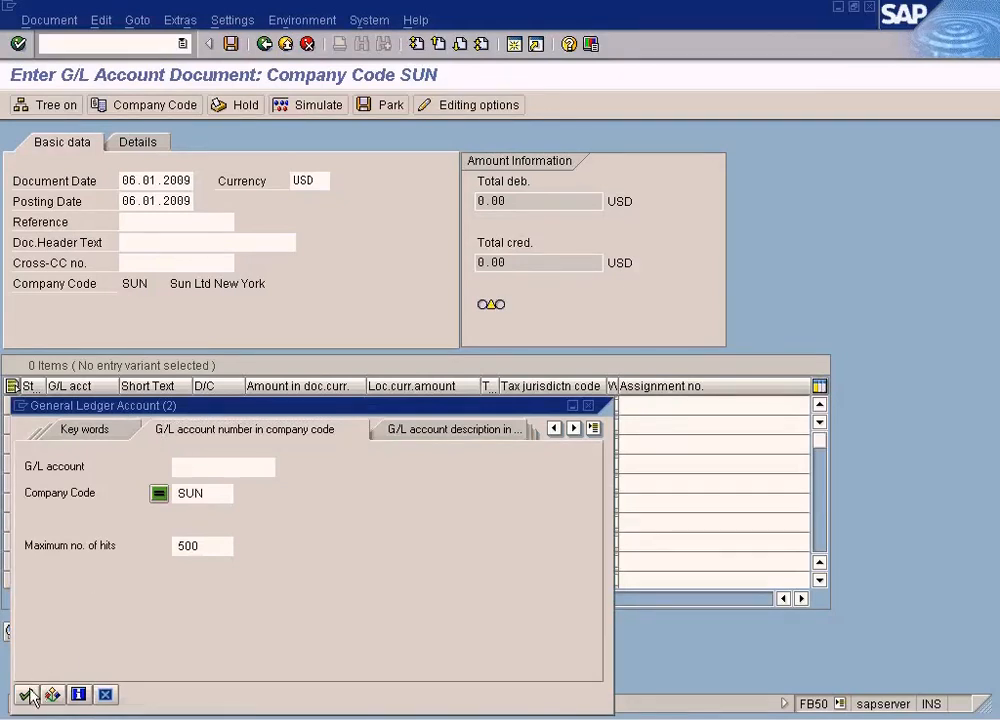
{"action": "key", "text": "Return"}
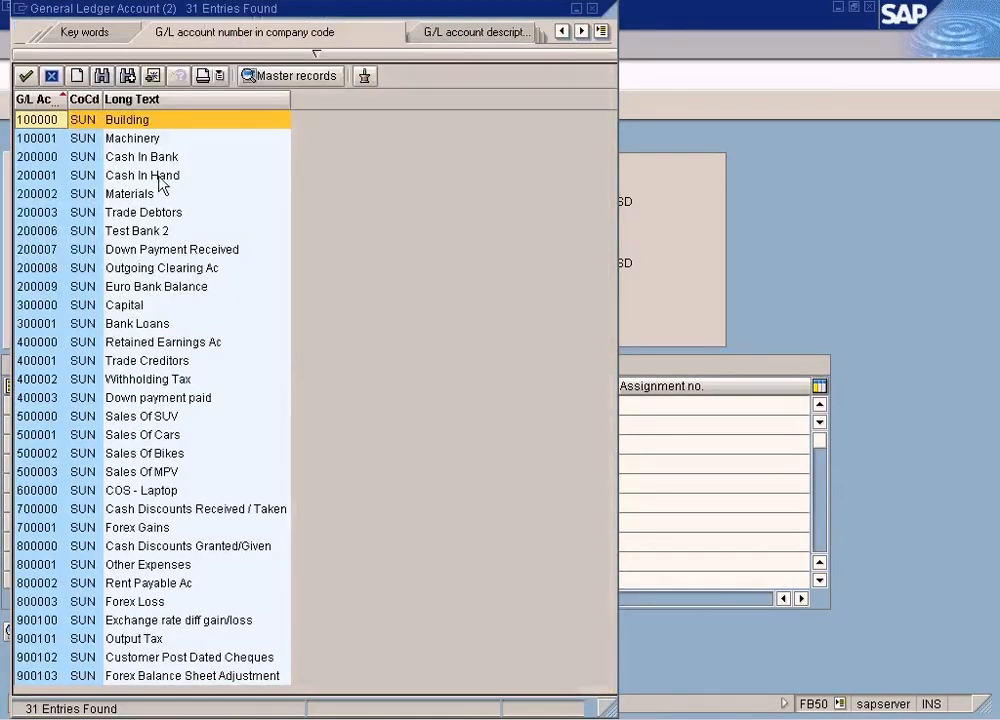
{"action": "double_click", "coordinate": [158, 158]}
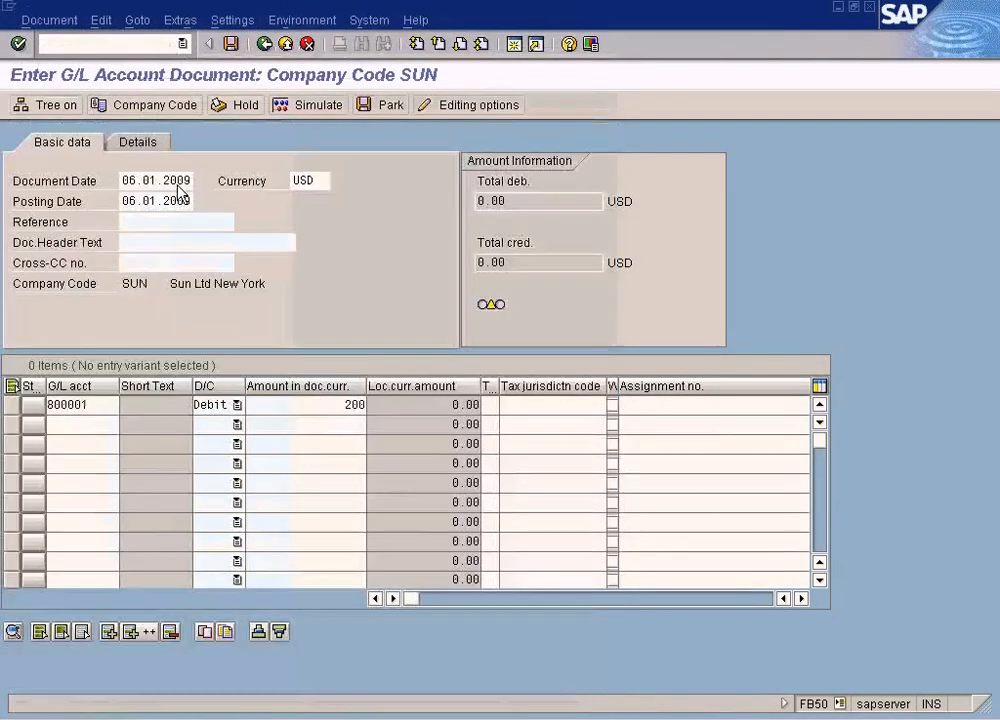
{"action": "left_click", "coordinate": [237, 424]}
{"action": "left_click", "coordinate": [232, 439]}
{"action": "left_click", "coordinate": [292, 427]}
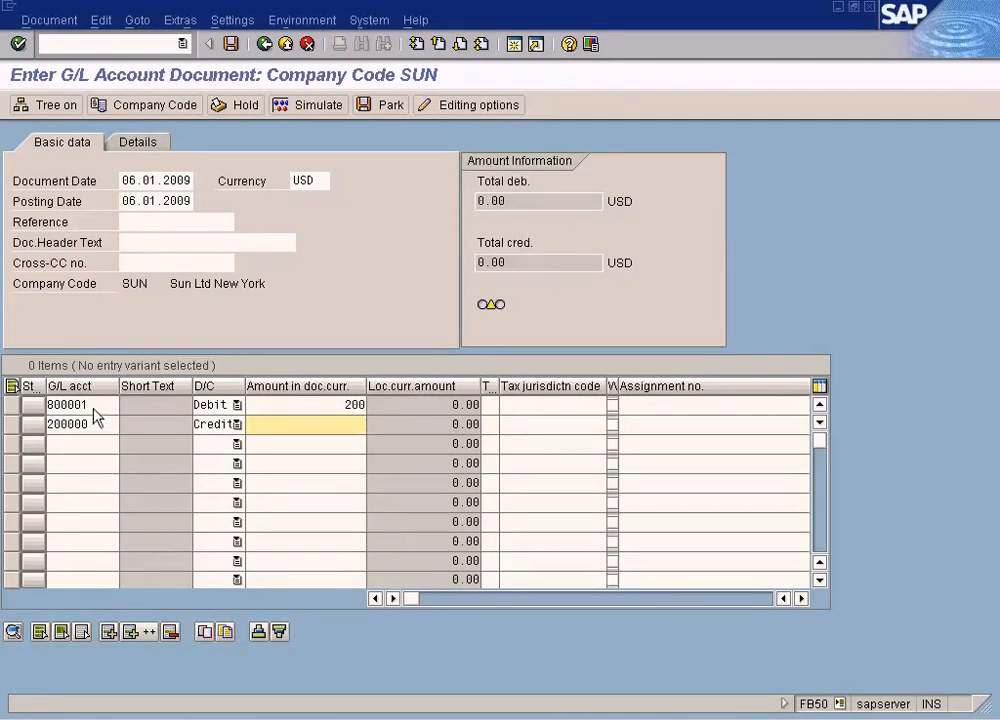
- Enter "Salary" as the document header text
{"action": "left_click", "coordinate": [148, 248]}
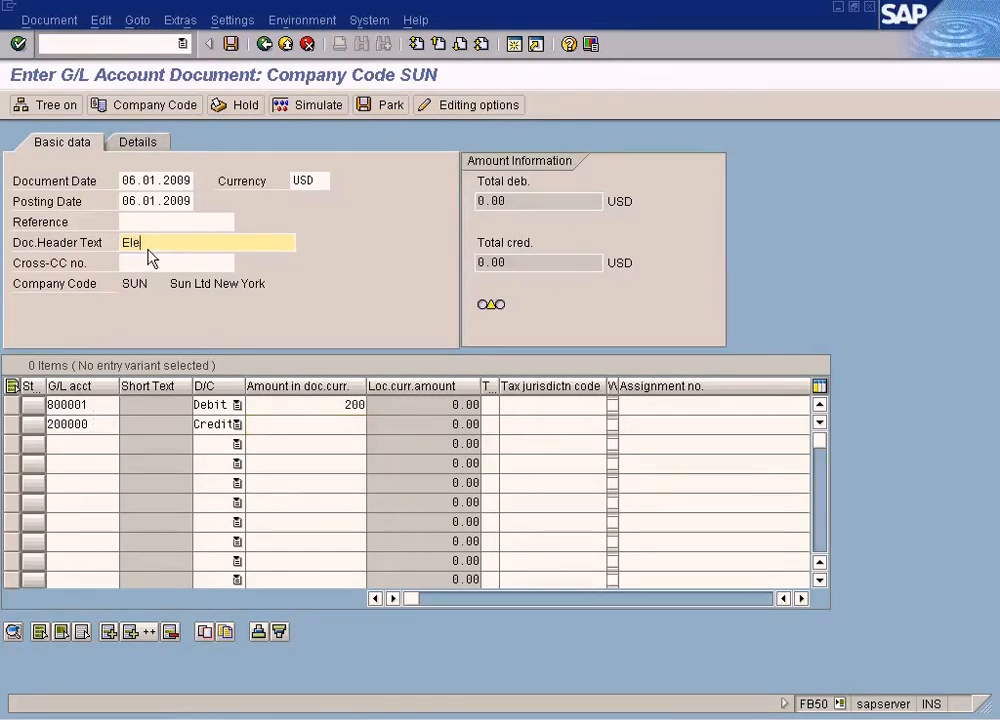
{"action": "type", "text": "Elext"}
{"action": "key", "text": "BackSpace"}
{"action": "key", "text": "BackSpace"}
{"action": "key", "text": "BackSpace"}
{"action": "key", "text": "BackSpace"}
{"action": "key", "text": "BackSpace"}
{"action": "key", "text": "BackSpace"}
{"action": "key", "text": "BackSpace"}
{"action": "key", "text": "BackSpace"}
{"action": "key", "text": "BackSpace"}
{"action": "key", "text": "BackSpace"}
{"action": "key", "text": "BackSpace"}
{"action": "type", "text": "Salary"}
- Check the cost centers in the Paint concept diagram and set the Cash In Bank credit amount to 200
{"action": "left_click", "coordinate": [640, 719]}
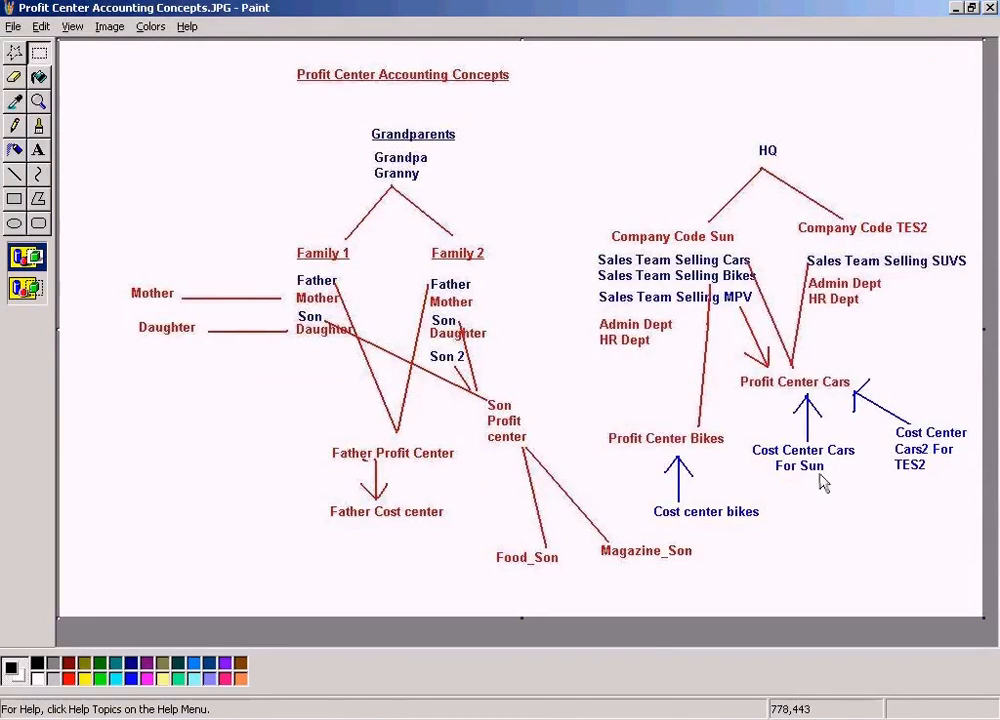
{"action": "key", "text": "alt+Tab"}
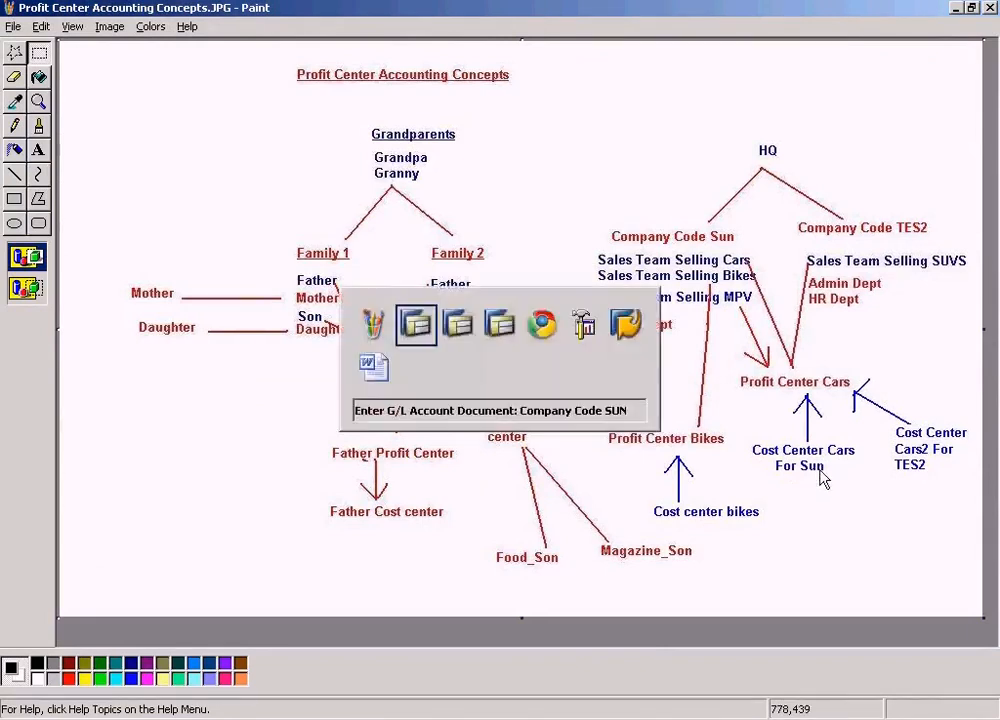
{"action": "left_click", "coordinate": [338, 434]}
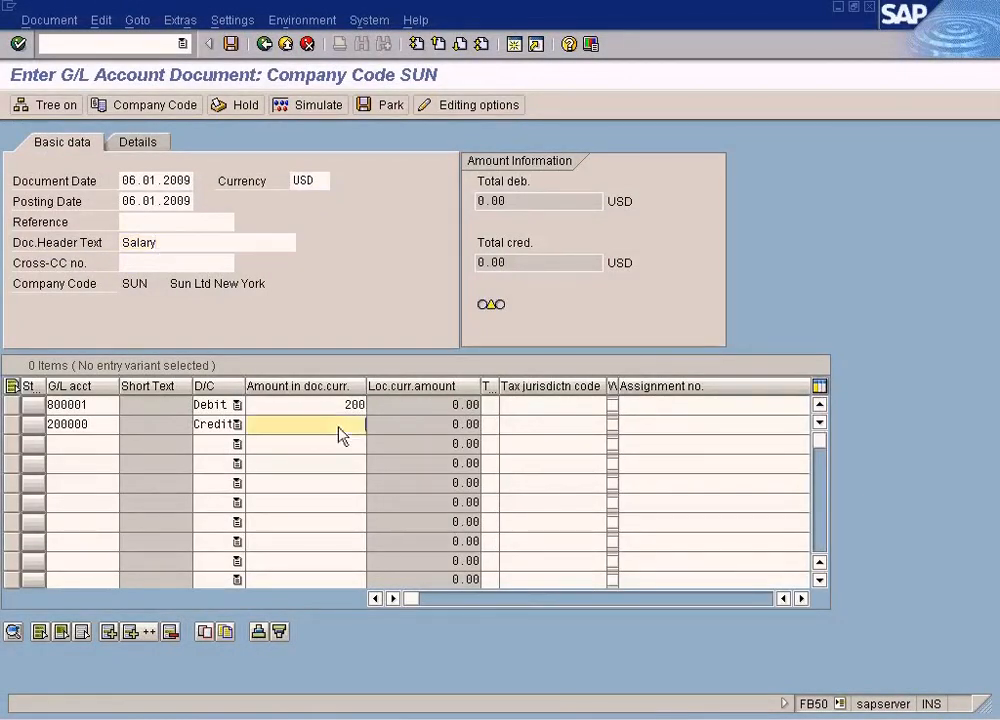
{"action": "type", "text": "200"}
{"action": "key", "text": "Tab"}
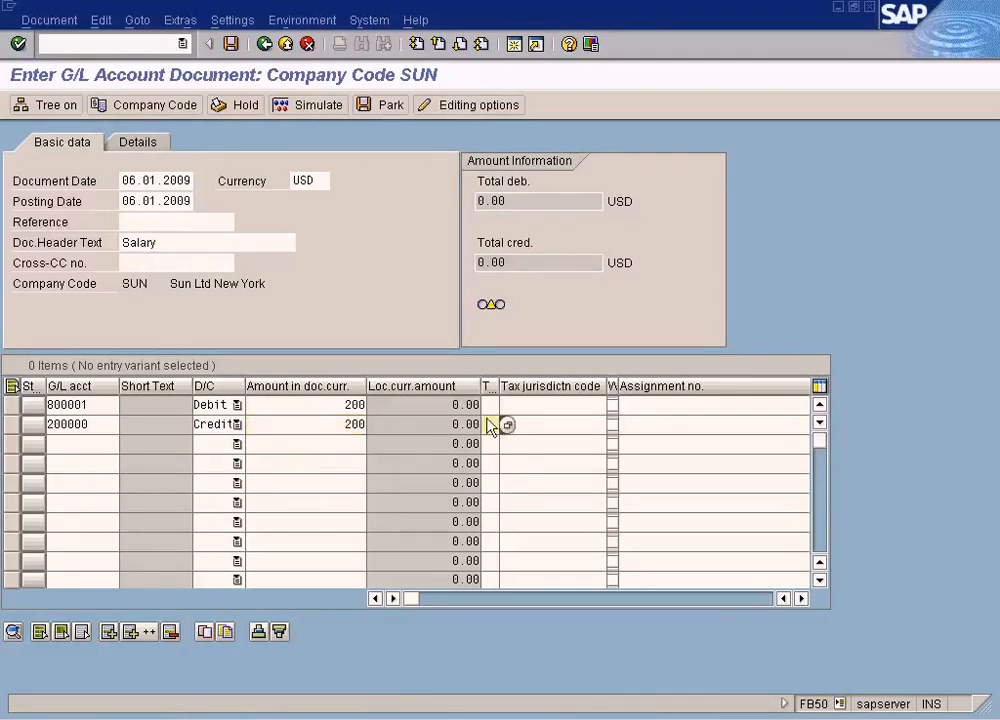
- Assign cost center CARS of company code SUN to the 800001 debit item, choosing it from the cost center search
{"action": "left_click", "coordinate": [538, 410]}
{"action": "key", "text": "Tab"}
{"action": "key", "text": "Tab"}
{"action": "key", "text": "Tab"}
{"action": "key", "text": "Tab"}
{"action": "key", "text": "Tab"}
{"action": "key", "text": "Tab"}
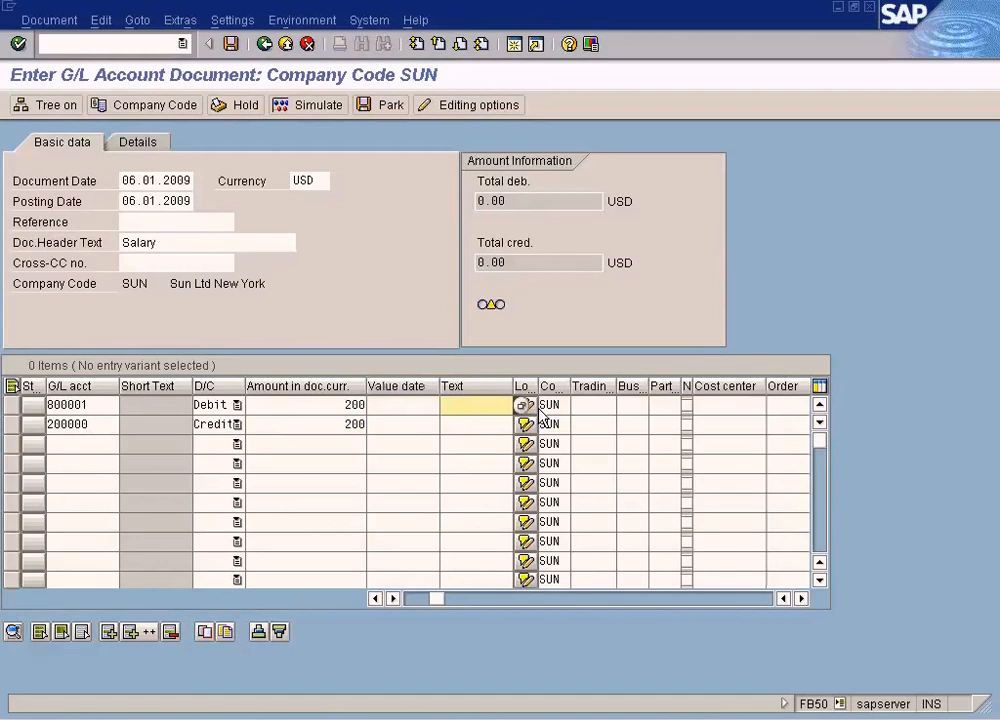
{"action": "key", "text": "Tab"}
{"action": "key", "text": "Tab"}
{"action": "key", "text": "Tab"}
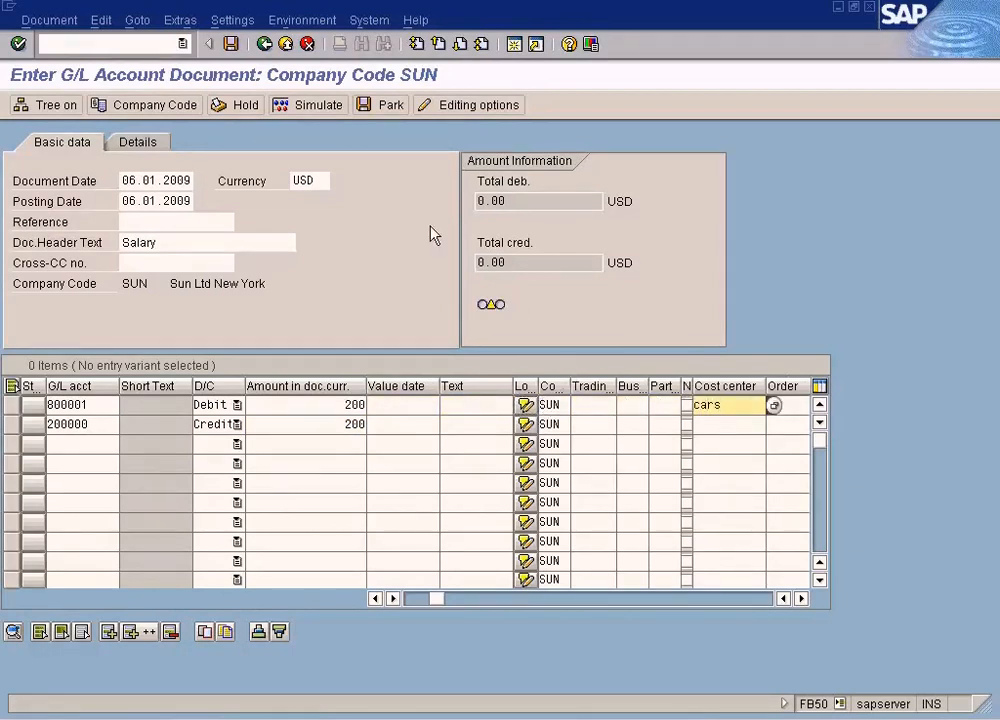
{"action": "left_click", "coordinate": [775, 407]}
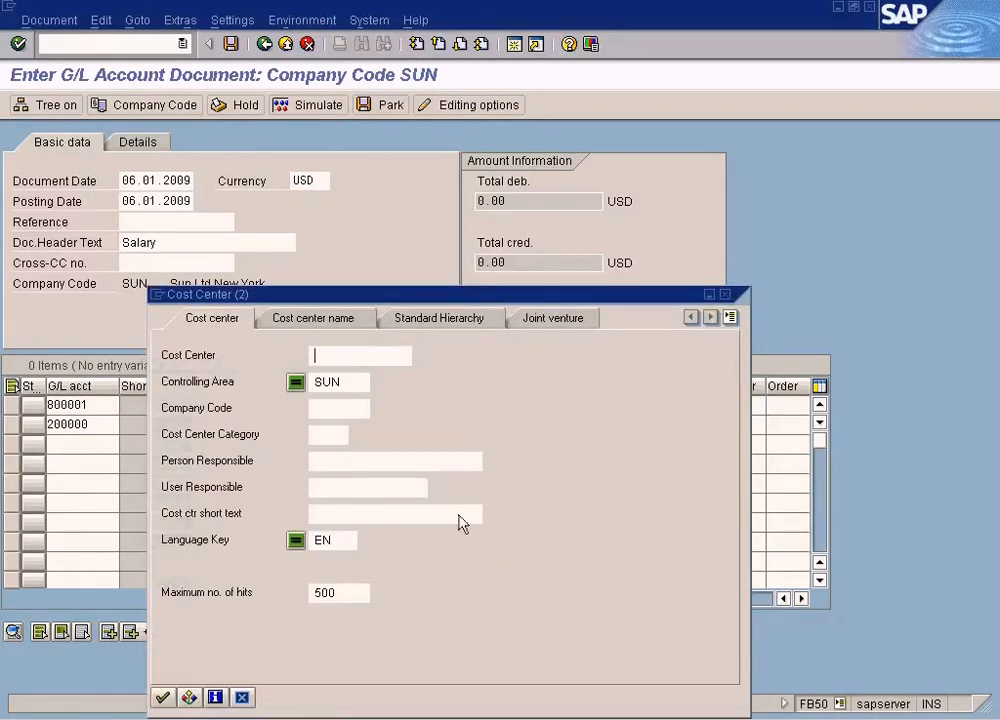
{"action": "left_click", "coordinate": [162, 697]}
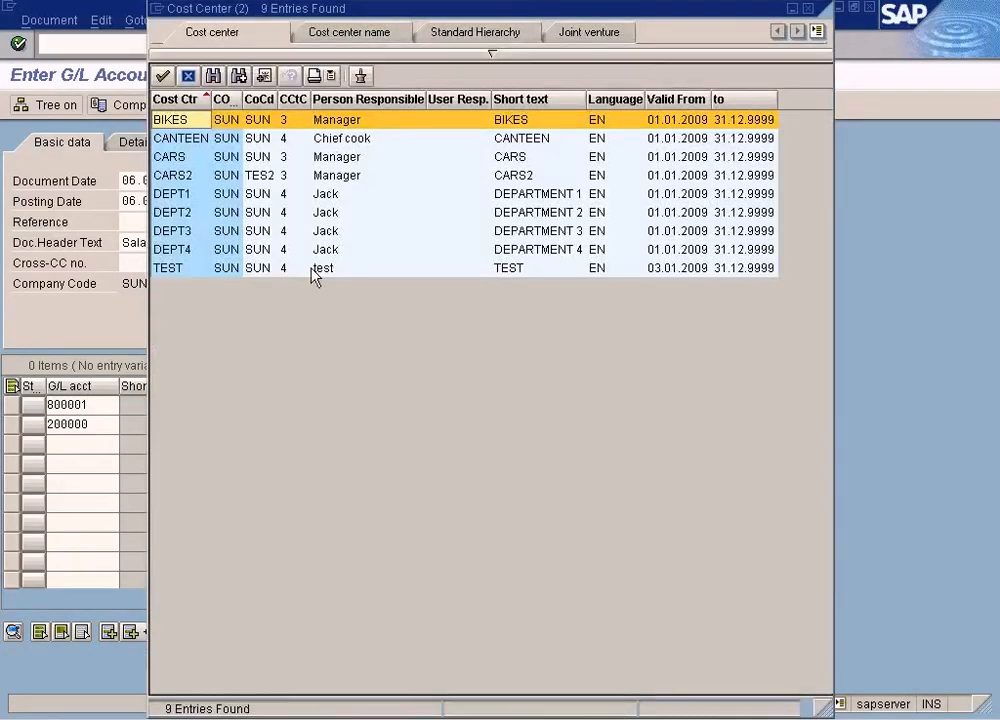
{"action": "left_click", "coordinate": [340, 158]}
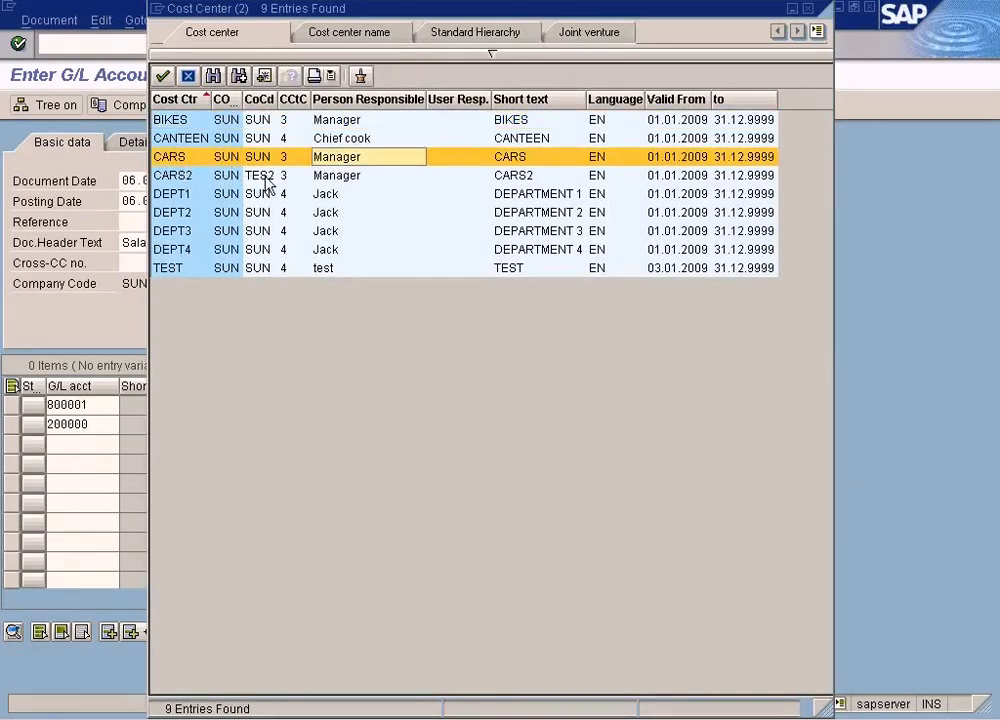
{"action": "double_click", "coordinate": [364, 160]}
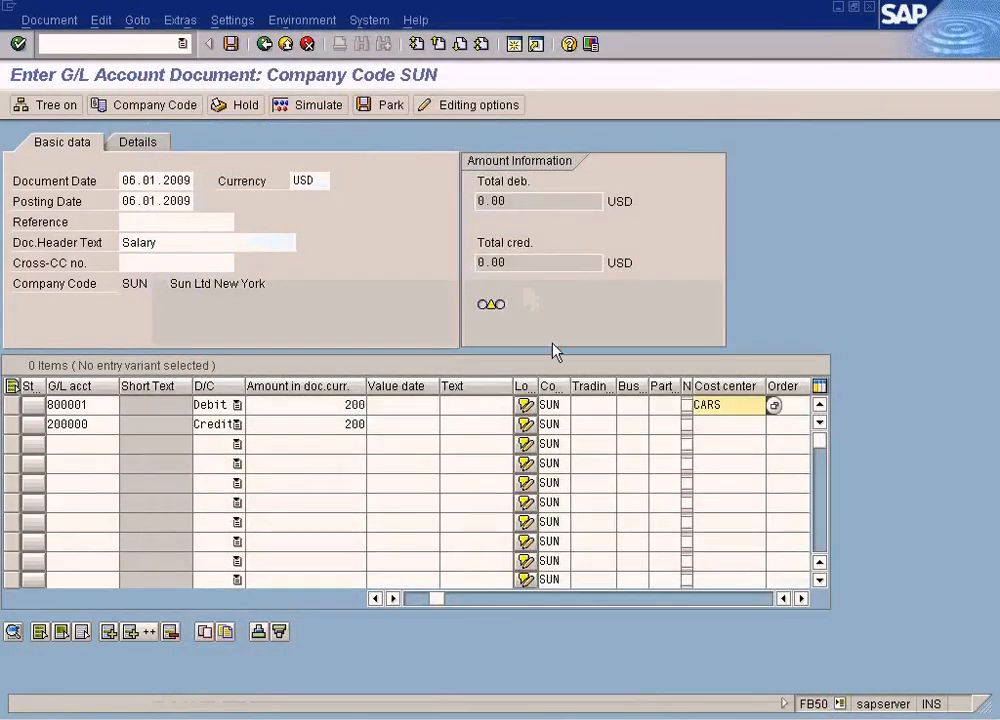
- Simulate the document, set the Cash In Bank item's due date to 06.01.2009 and return to the document overview
{"action": "left_click", "coordinate": [301, 107]}
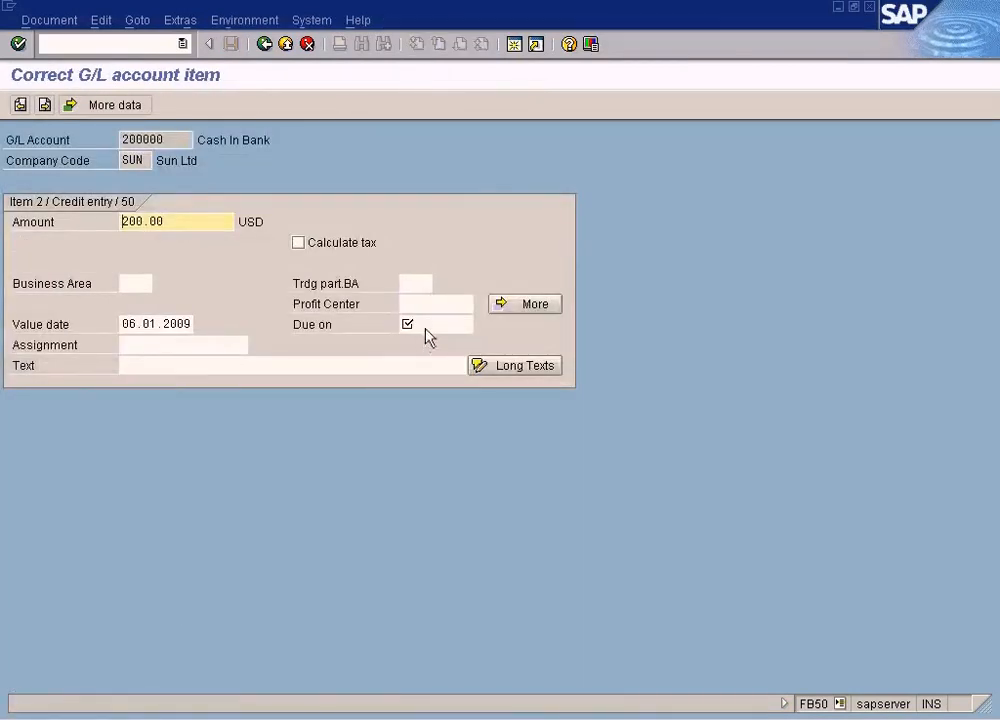
{"action": "left_click", "coordinate": [472, 326]}
{"action": "key", "text": "F4"}
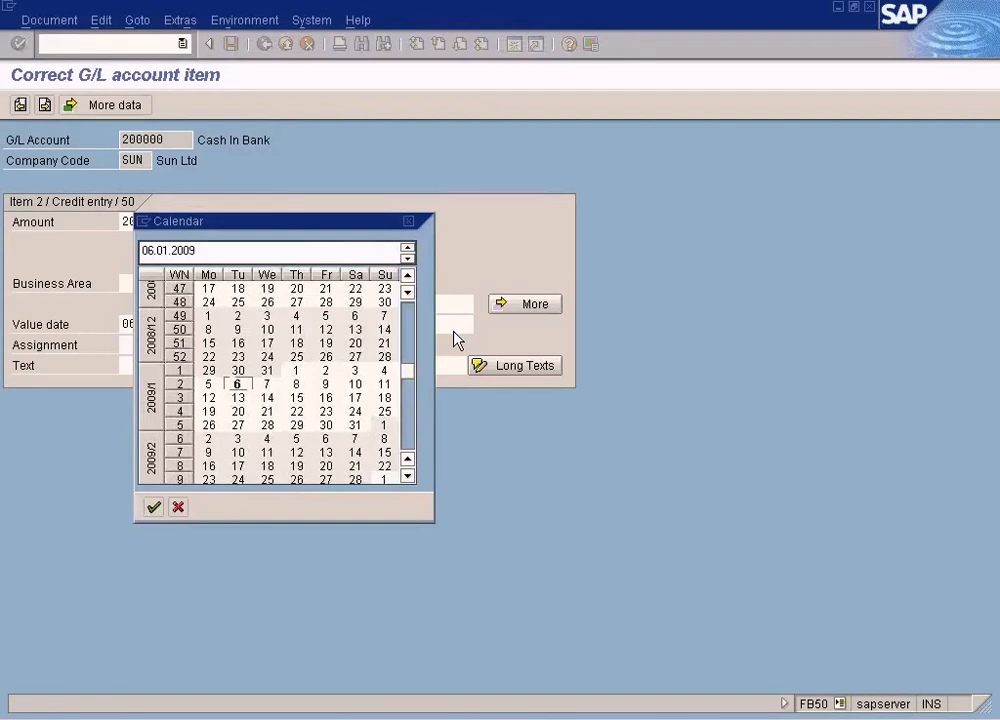
{"action": "key", "text": "Return"}
{"action": "left_click", "coordinate": [264, 44]}
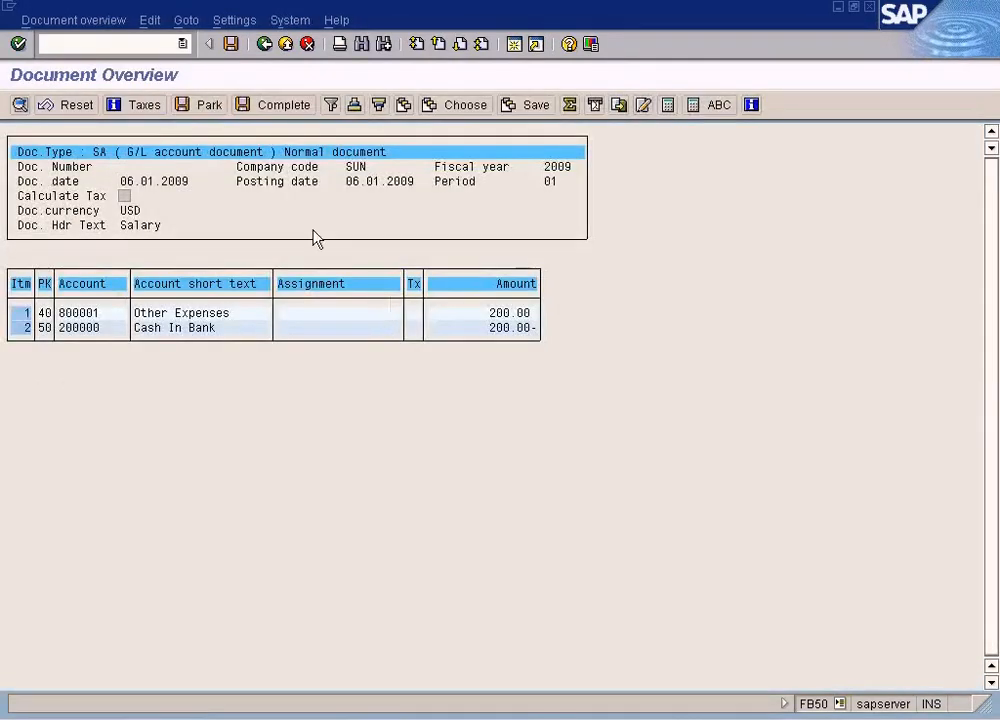
- Post the salary document and rerun the actual line items report of profit center CARS for company code SUN
{"action": "left_click", "coordinate": [231, 44]}
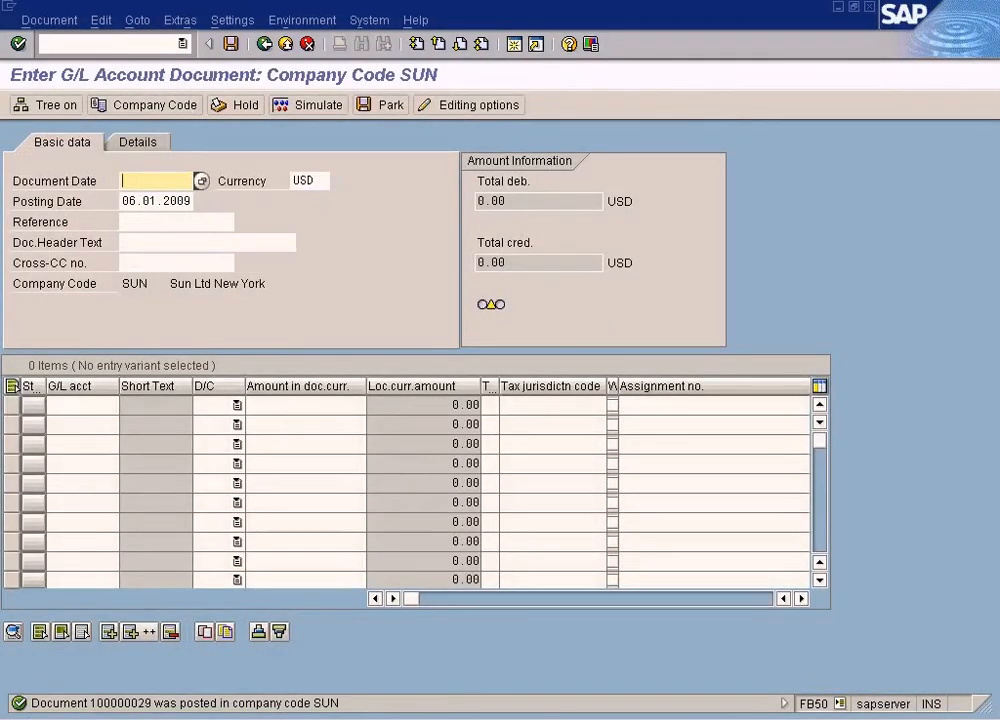
{"action": "left_click", "coordinate": [340, 690]}
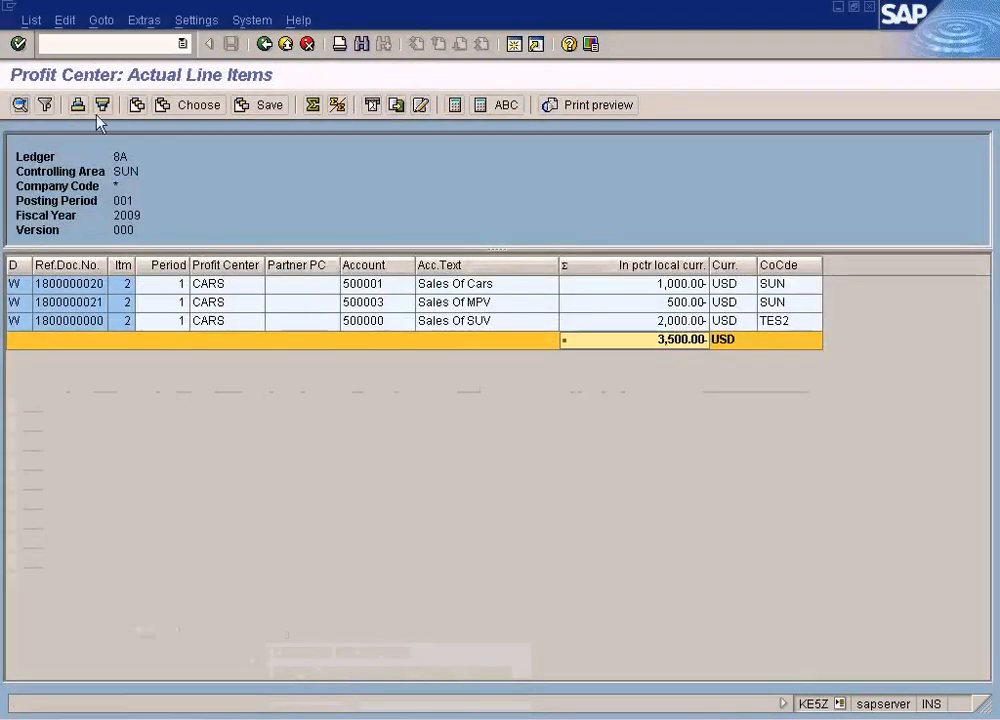
{"action": "left_click", "coordinate": [29, 19]}
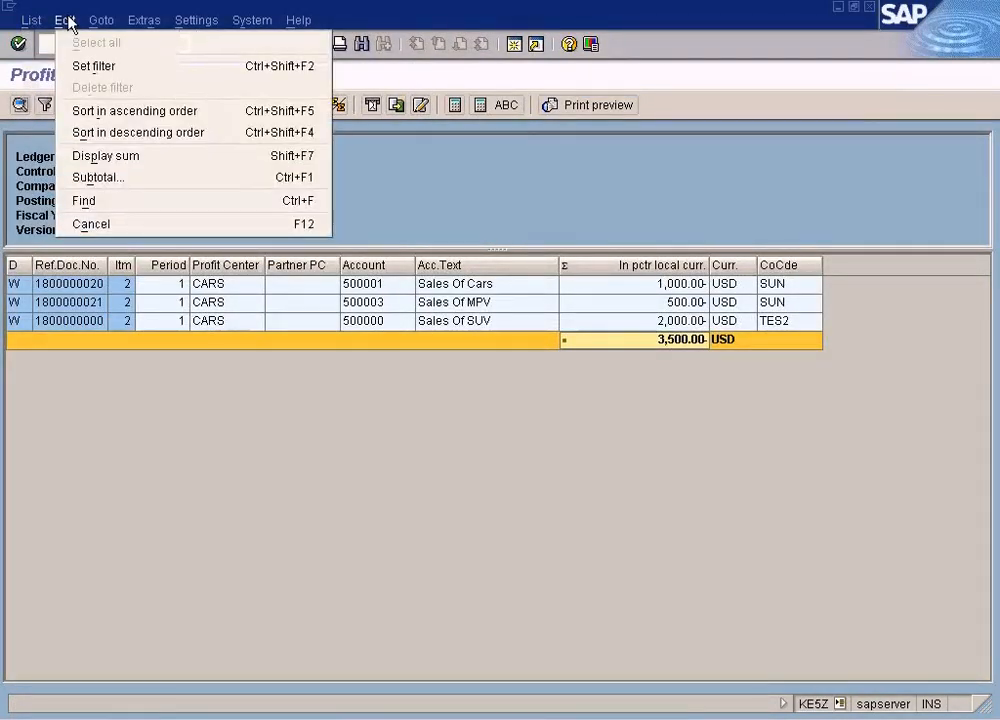
{"action": "left_click", "coordinate": [67, 22]}
{"action": "left_click", "coordinate": [264, 44]}
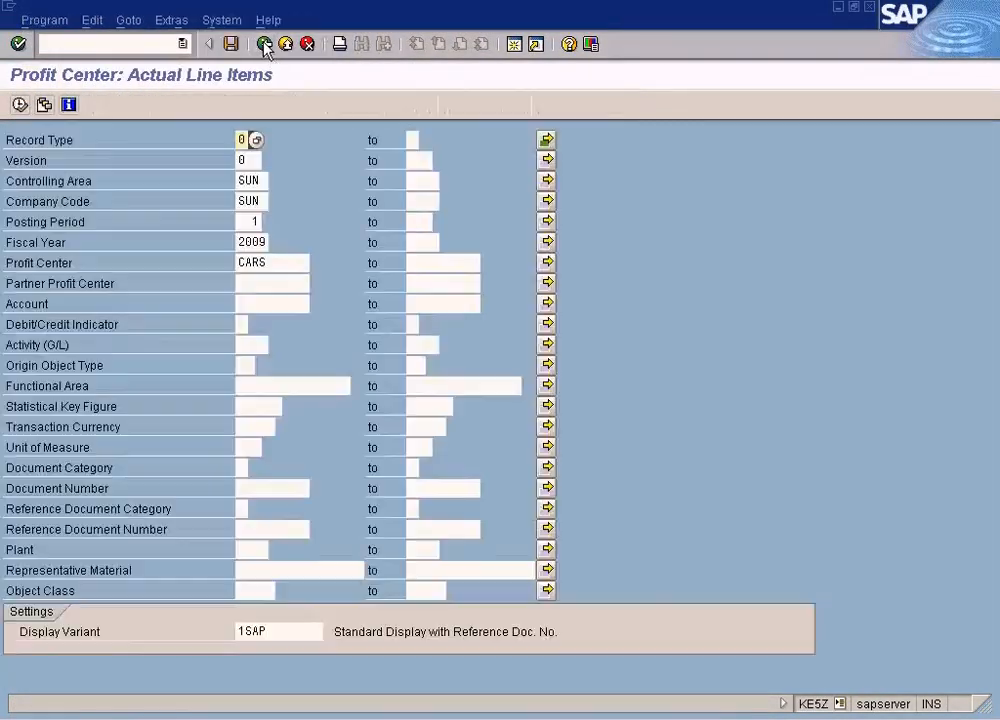
{"action": "left_click", "coordinate": [19, 104]}
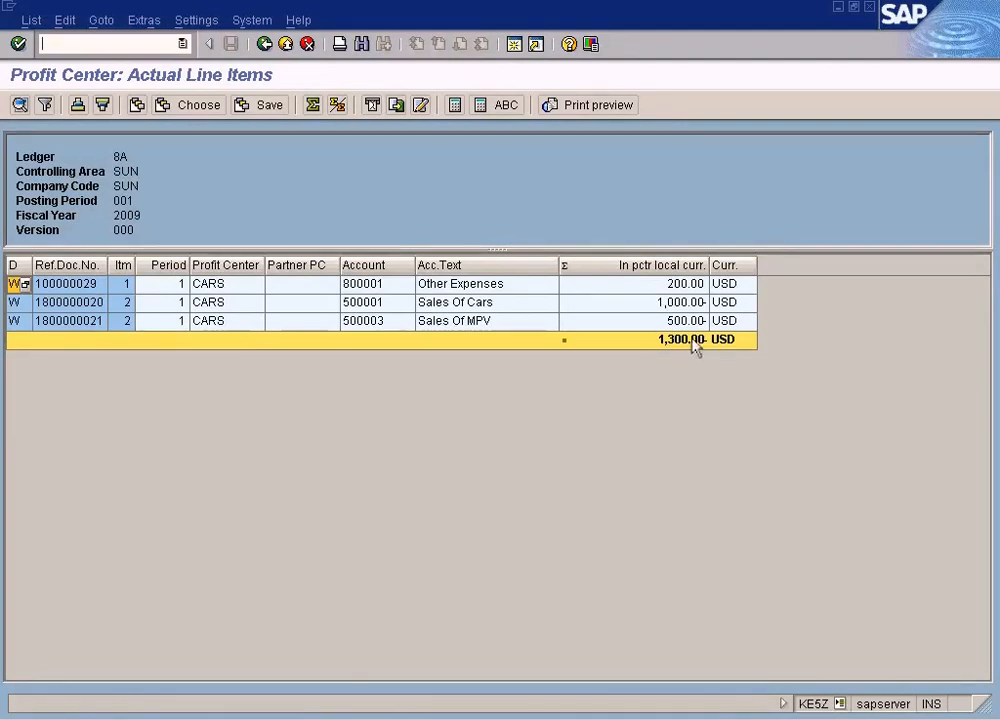
{"action": "left_click", "coordinate": [690, 287]}
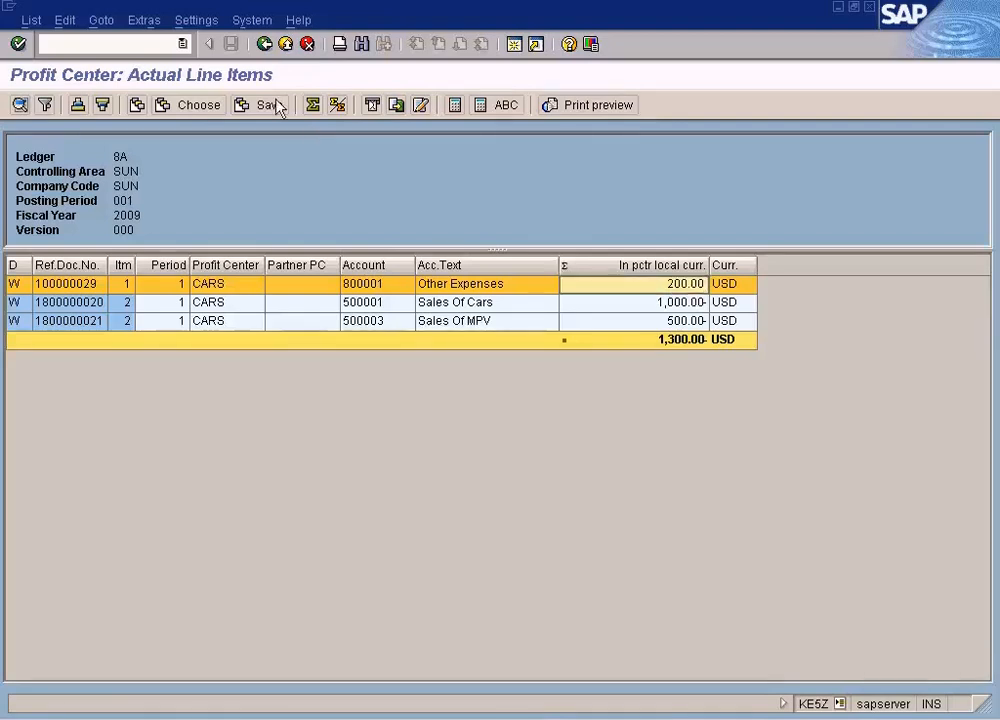
- Clear the company code selection and rerun the profit center CARS line items report for all company codes
{"action": "left_click", "coordinate": [264, 44]}
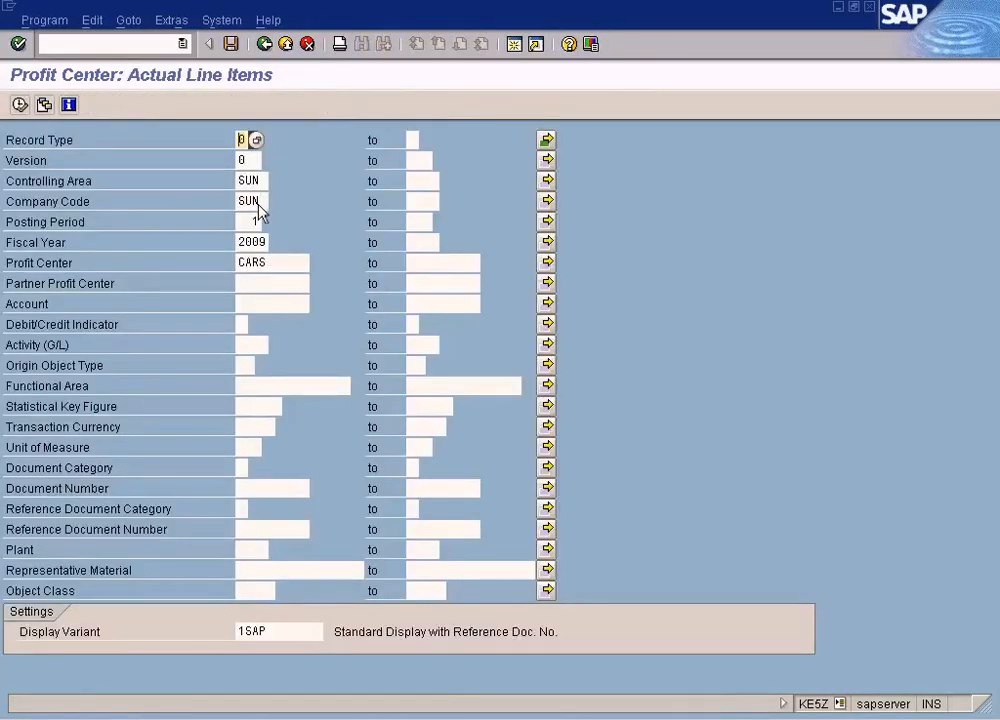
{"action": "left_click_drag", "start_coordinate": [260, 205], "coordinate": [207, 203]}
{"action": "key", "text": "Delete"}
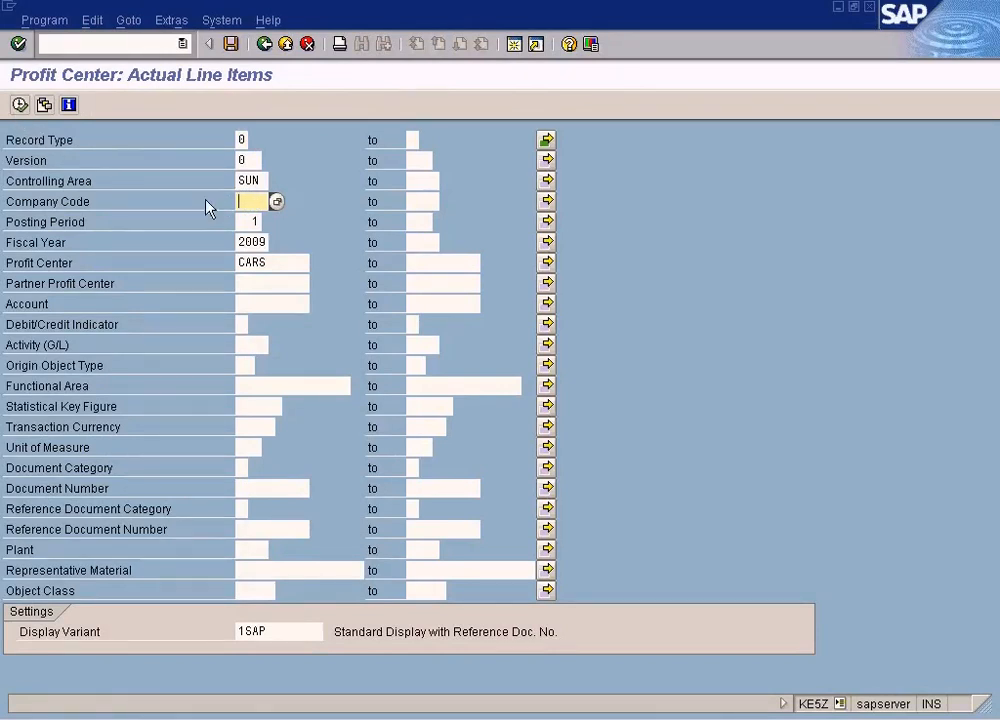
{"action": "left_click", "coordinate": [19, 104]}
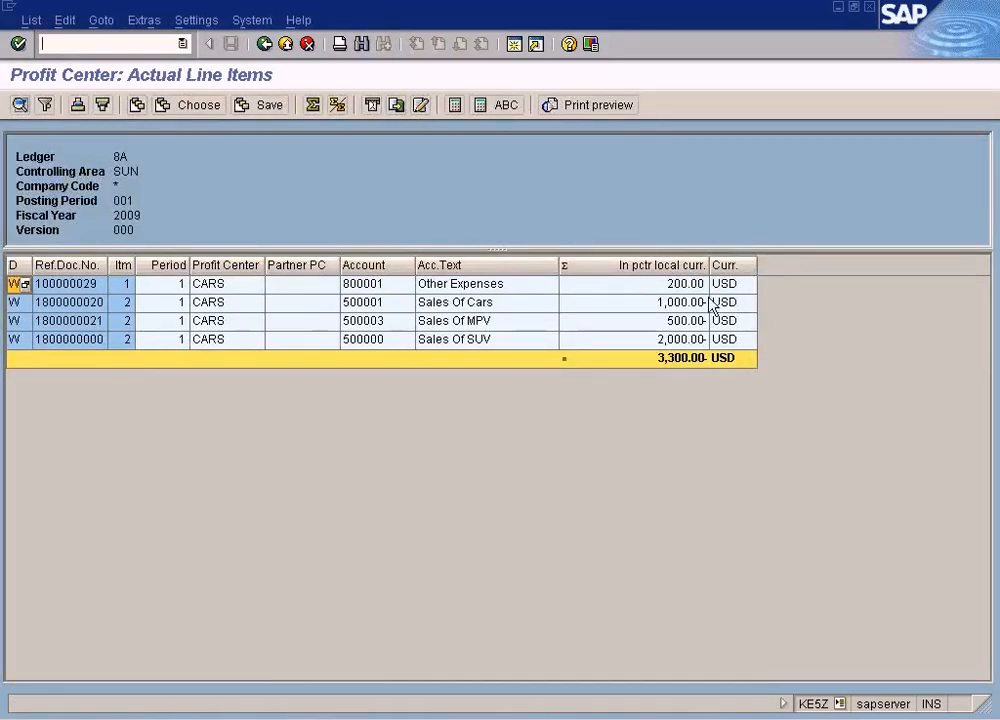
- Compare the Other Expenses amount with the amounts of the Cars, MPV and SUV sales items in the report
{"action": "left_click", "coordinate": [677, 287]}
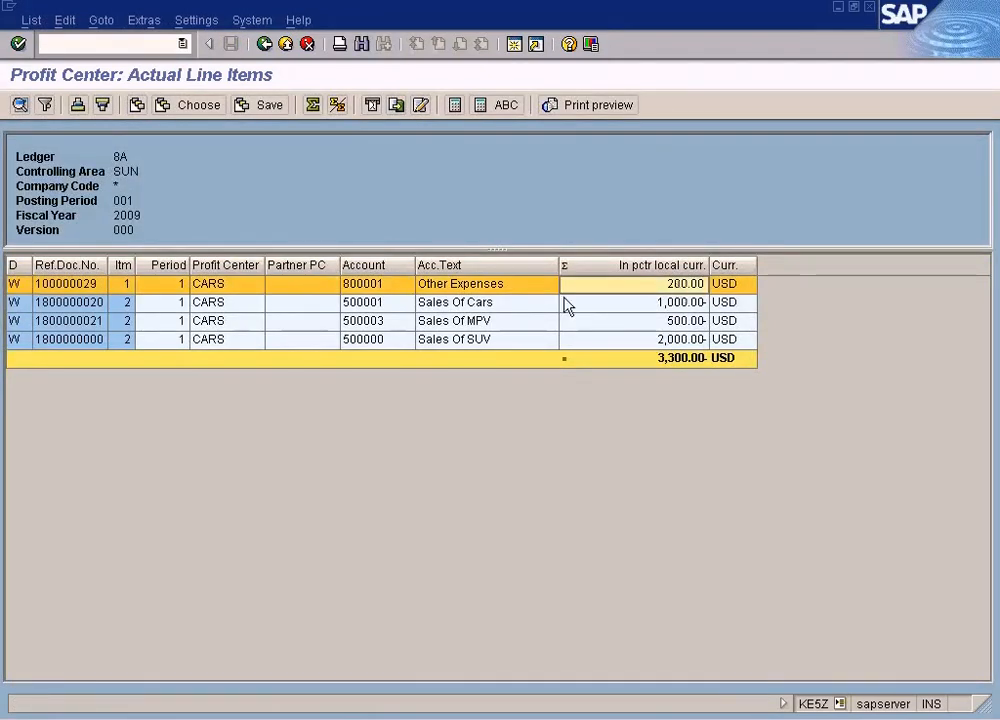
{"action": "left_click", "coordinate": [497, 290]}
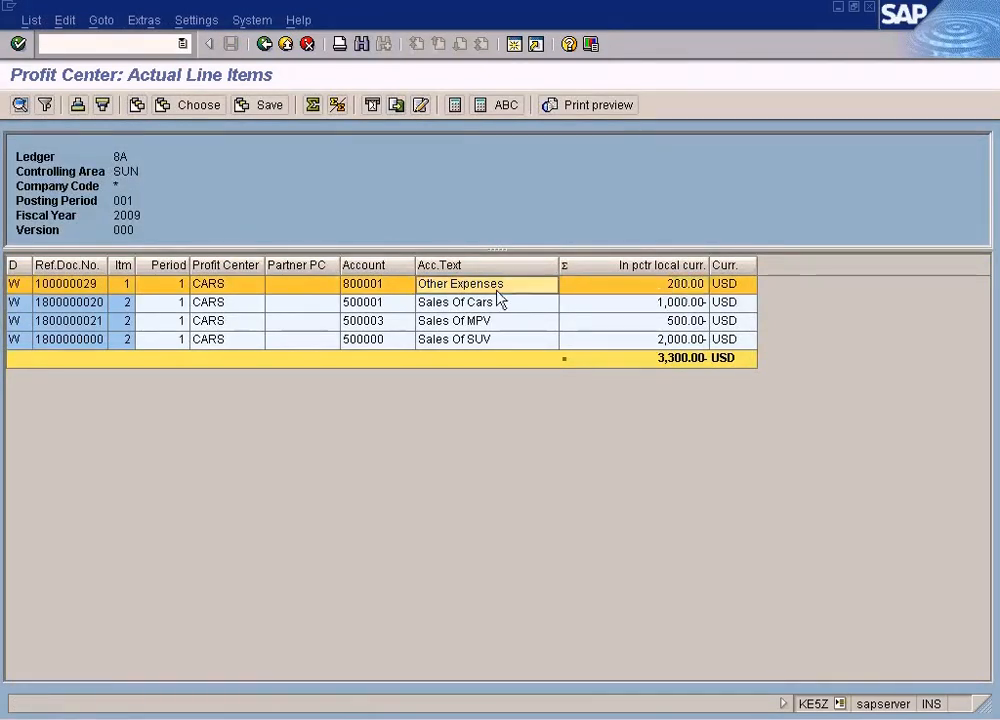
{"action": "left_click", "coordinate": [686, 290]}
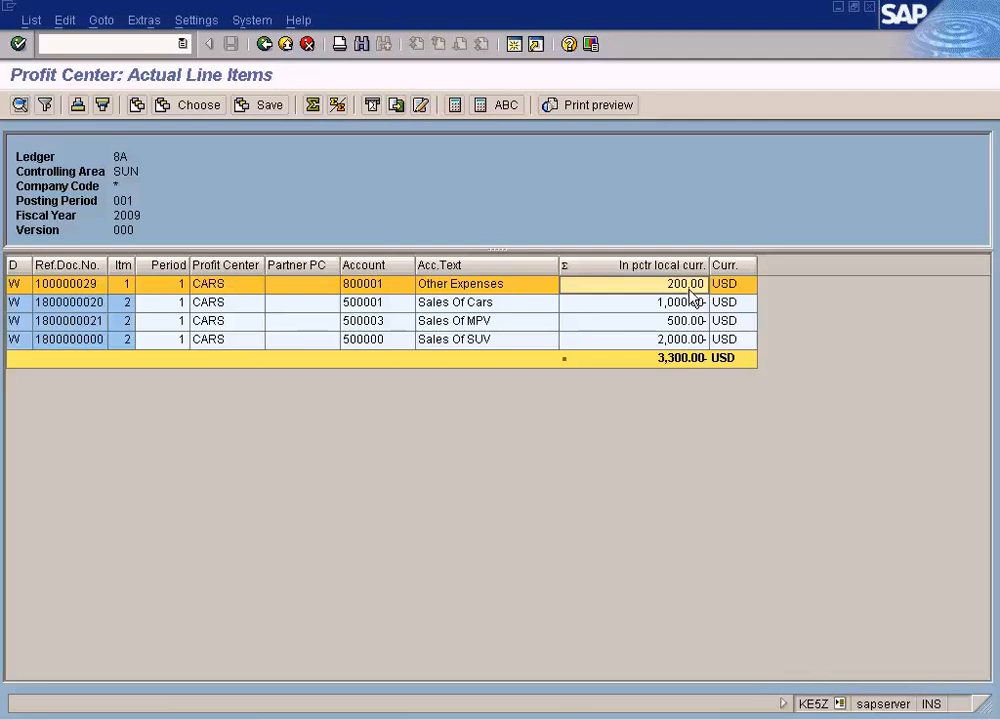
{"action": "key", "text": "Down"}
{"action": "key", "text": "Down"}
{"action": "left_click", "coordinate": [659, 340]}
{"action": "left_click", "coordinate": [663, 302]}
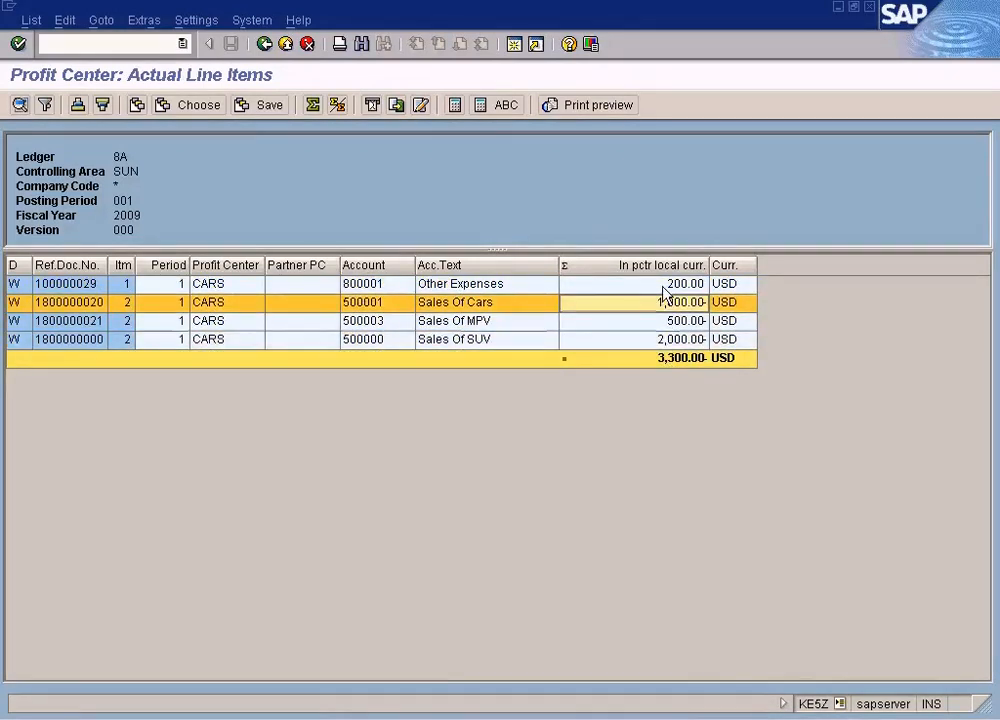
{"action": "left_click", "coordinate": [663, 286]}
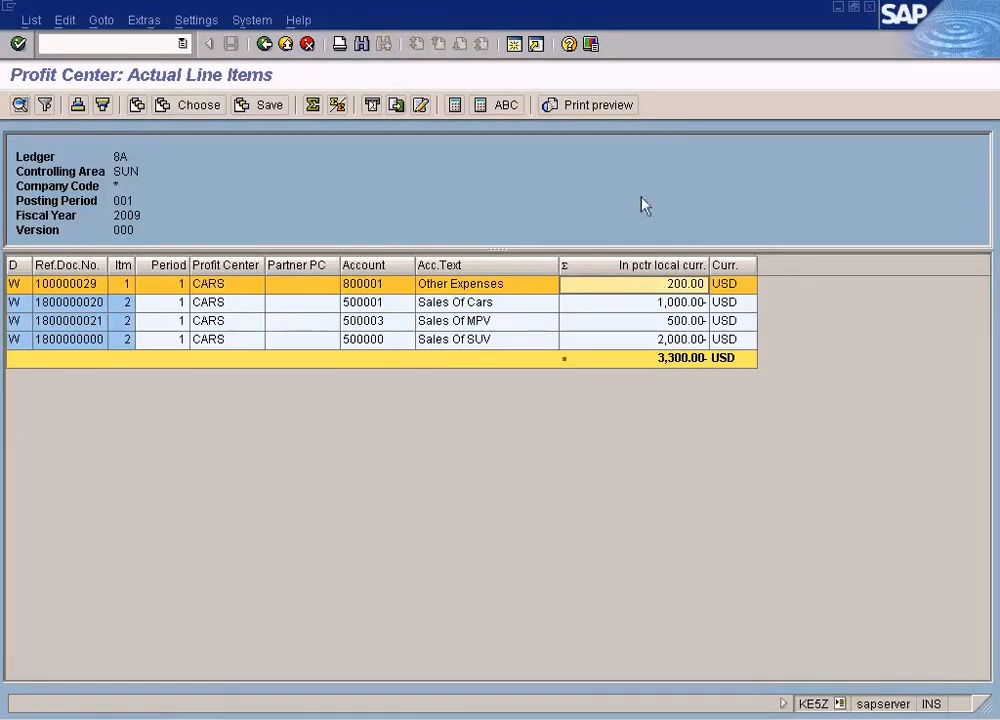
- Switch to the Paint concept diagram, mark out the cost center Cars2 for TES2 label, and return to the SAP report
{"action": "key", "text": "alt+Tab"}
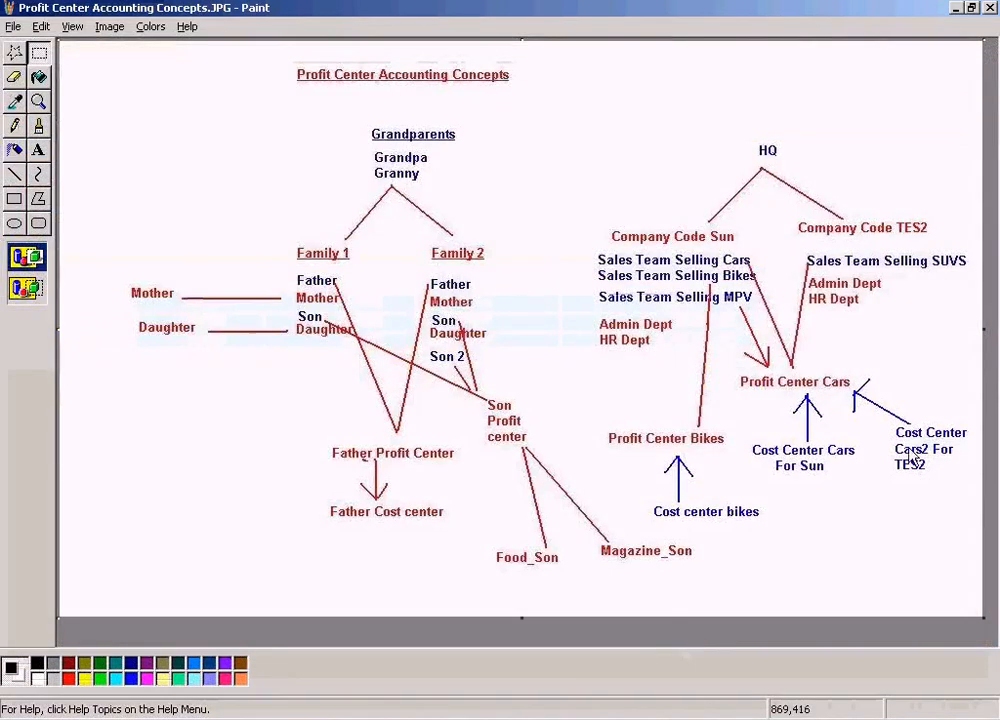
{"action": "left_click_drag", "start_coordinate": [884, 416], "coordinate": [962, 487]}
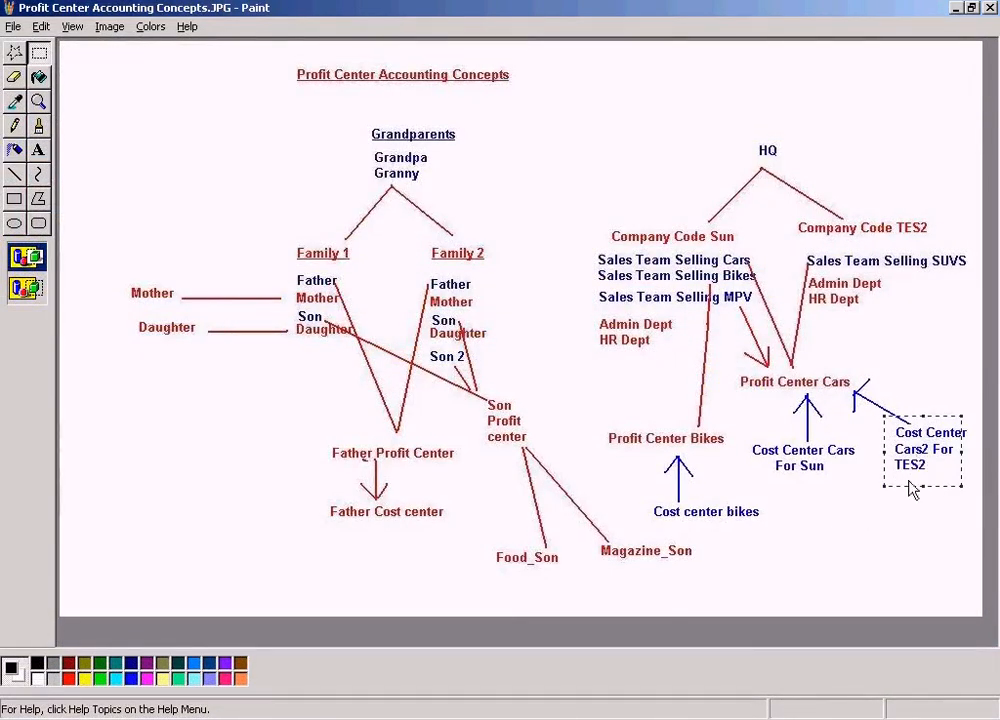
{"action": "key", "text": "alt+Tab"}
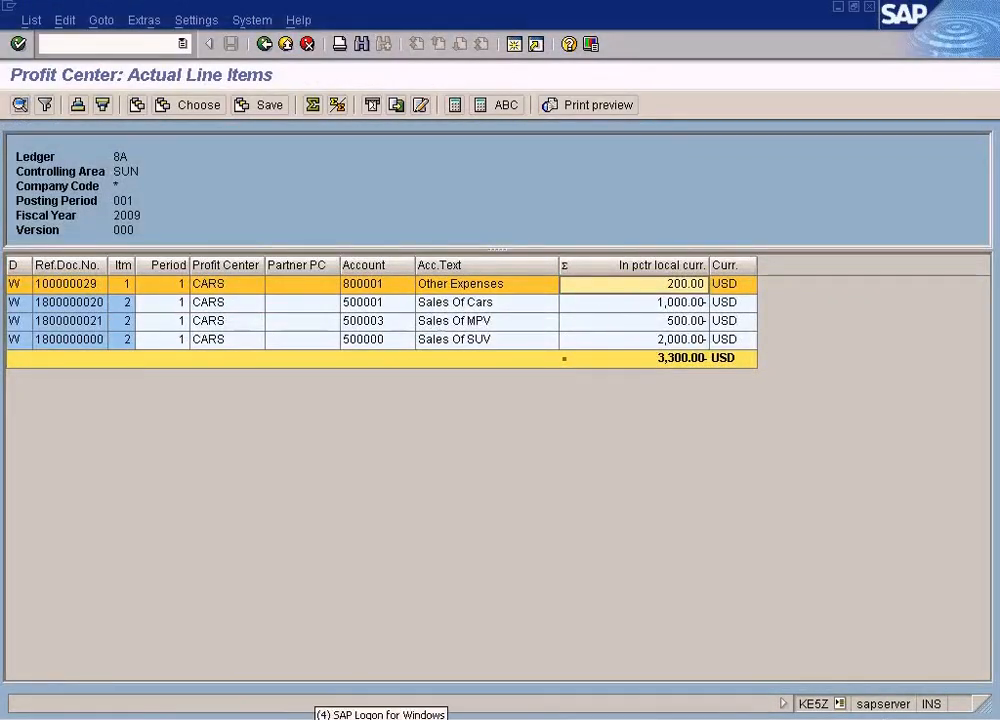
- Return to the G/L account document entry session and change its company code to TES2
{"action": "left_click", "coordinate": [330, 712]}
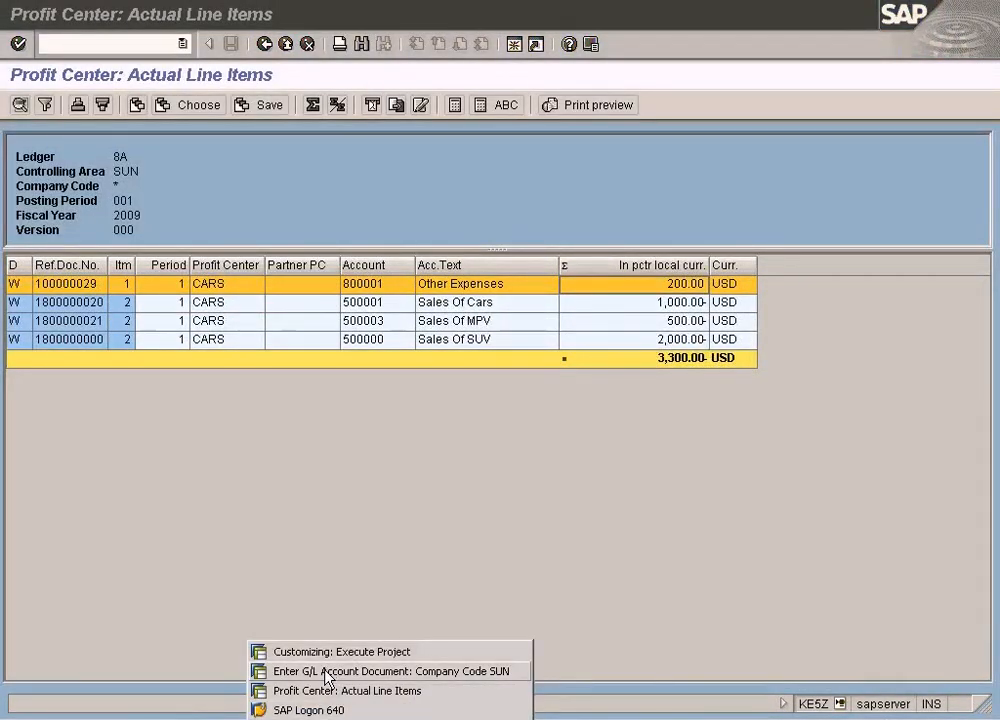
{"action": "left_click", "coordinate": [326, 670]}
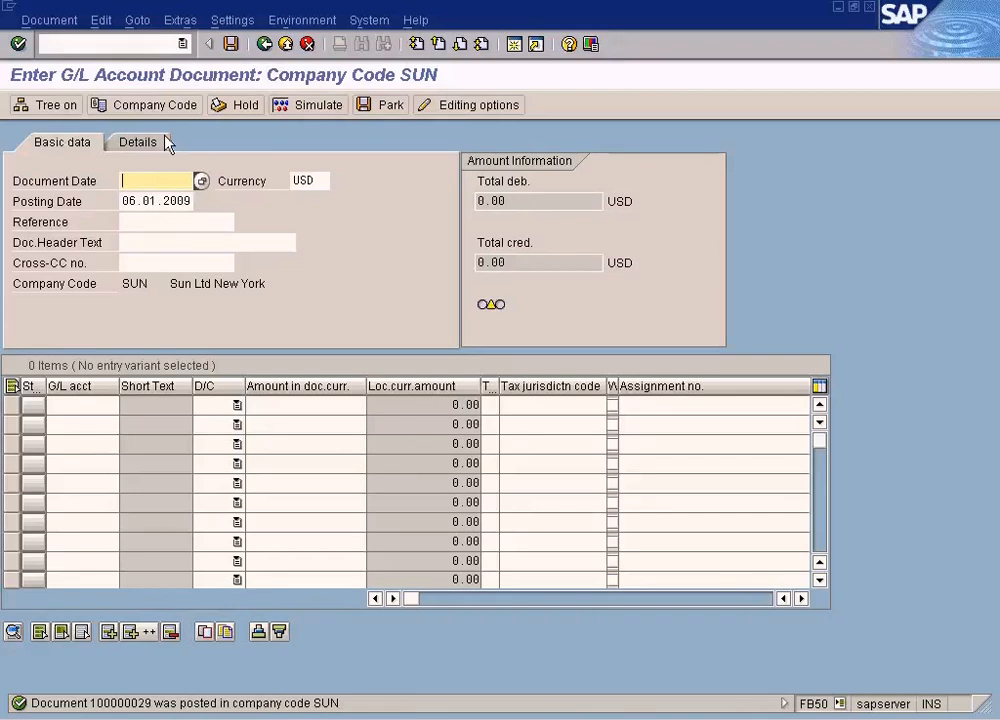
{"action": "left_click", "coordinate": [49, 20]}
{"action": "left_click", "coordinate": [60, 45]}
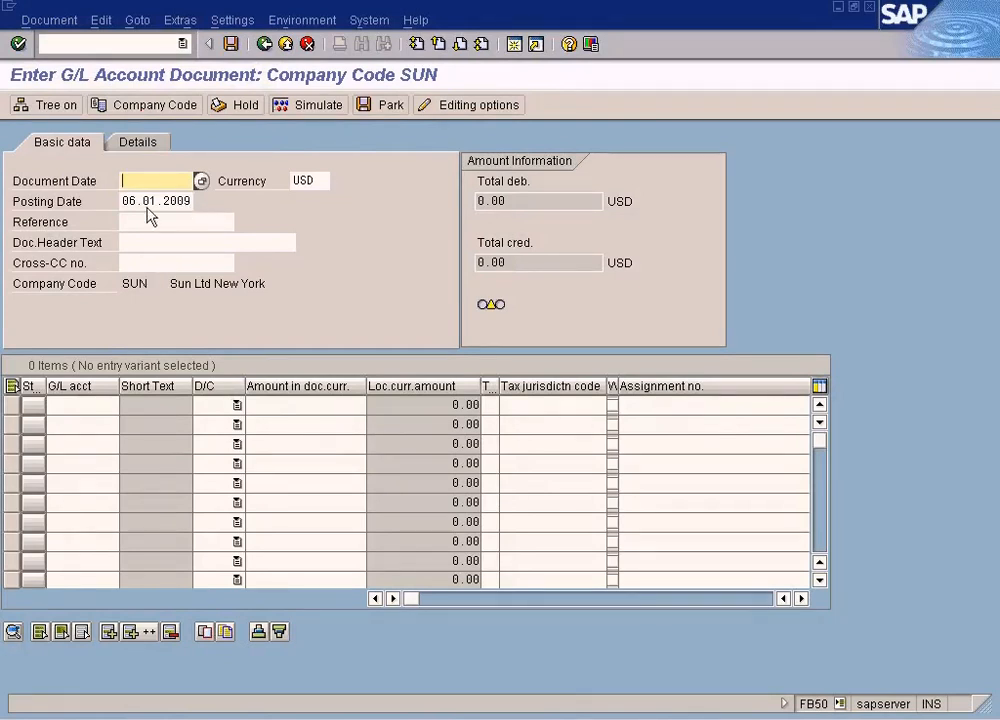
{"action": "left_click_drag", "start_coordinate": [124, 204], "coordinate": [195, 200]}
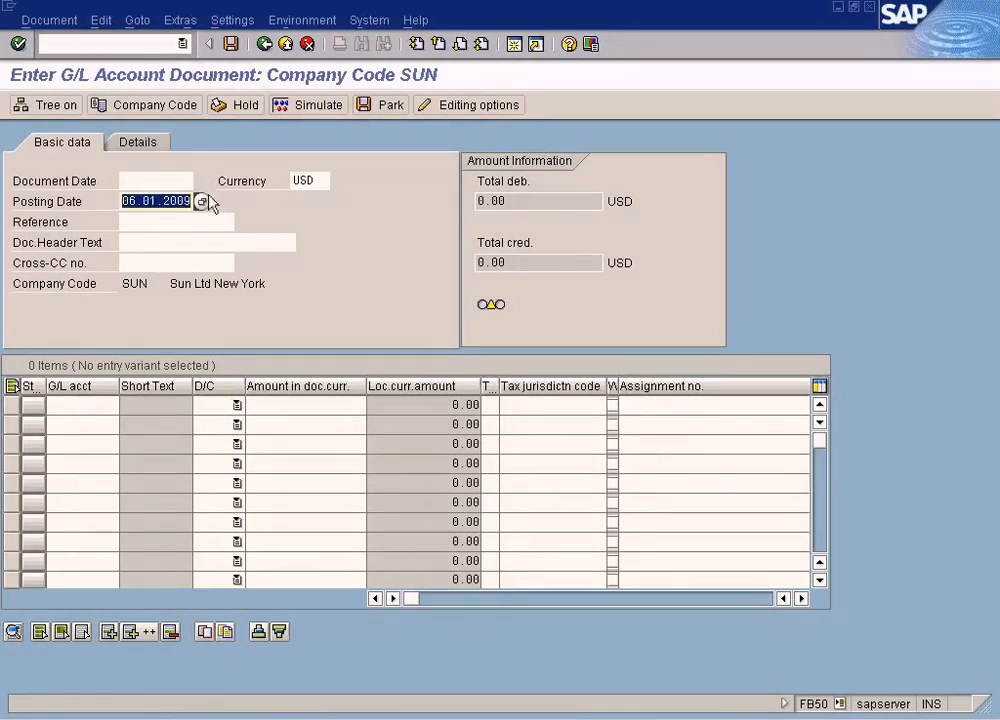
{"action": "left_click", "coordinate": [179, 110]}
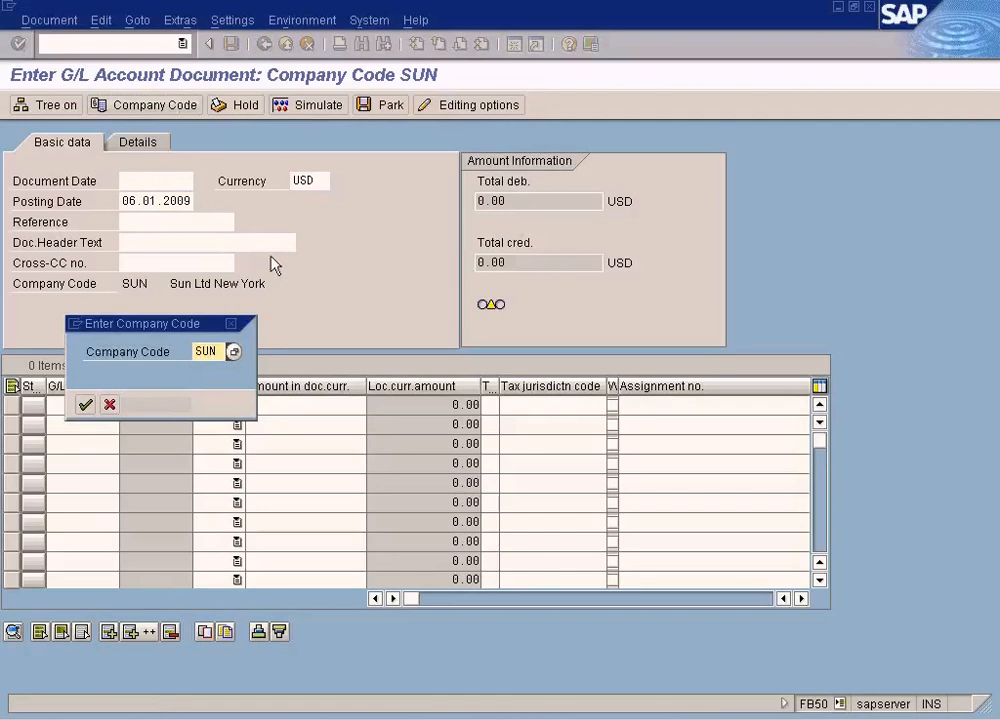
{"action": "key", "text": "Delete"}
{"action": "key", "text": "Delete"}
{"action": "key", "text": "Delete"}
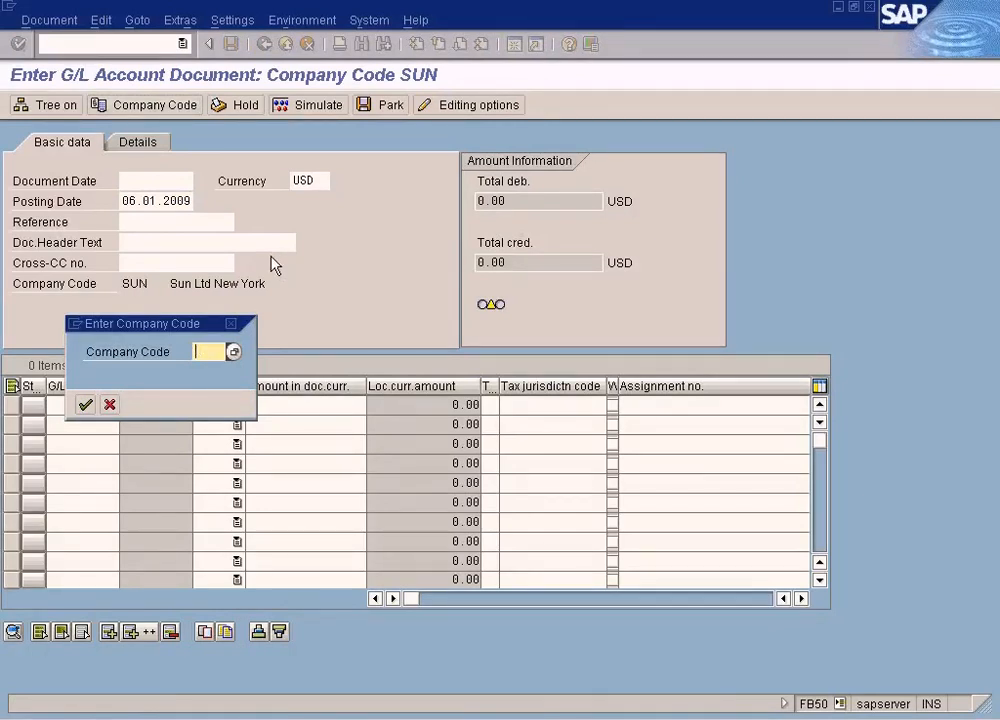
{"action": "type", "text": "tes2"}
{"action": "key", "text": "Return"}
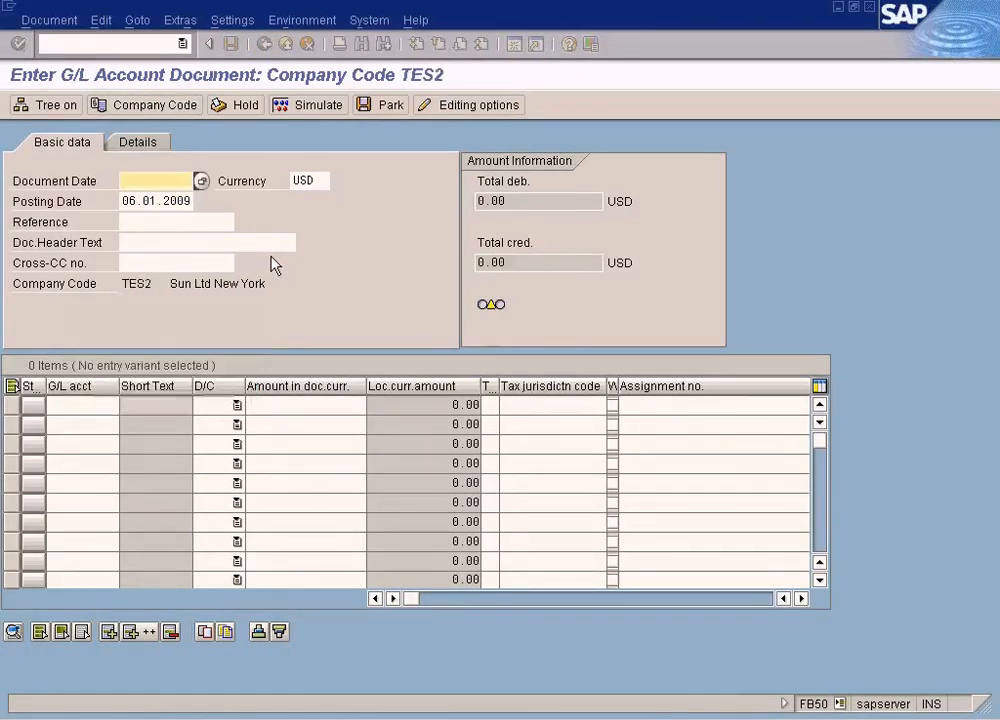
- Copy the posting date 06.01.2009 into the document date and enter "Salary for sales staffs" as the document header text
{"action": "left_click_drag", "start_coordinate": [126, 200], "coordinate": [200, 201]}
{"action": "key", "text": "ctrl+c"}
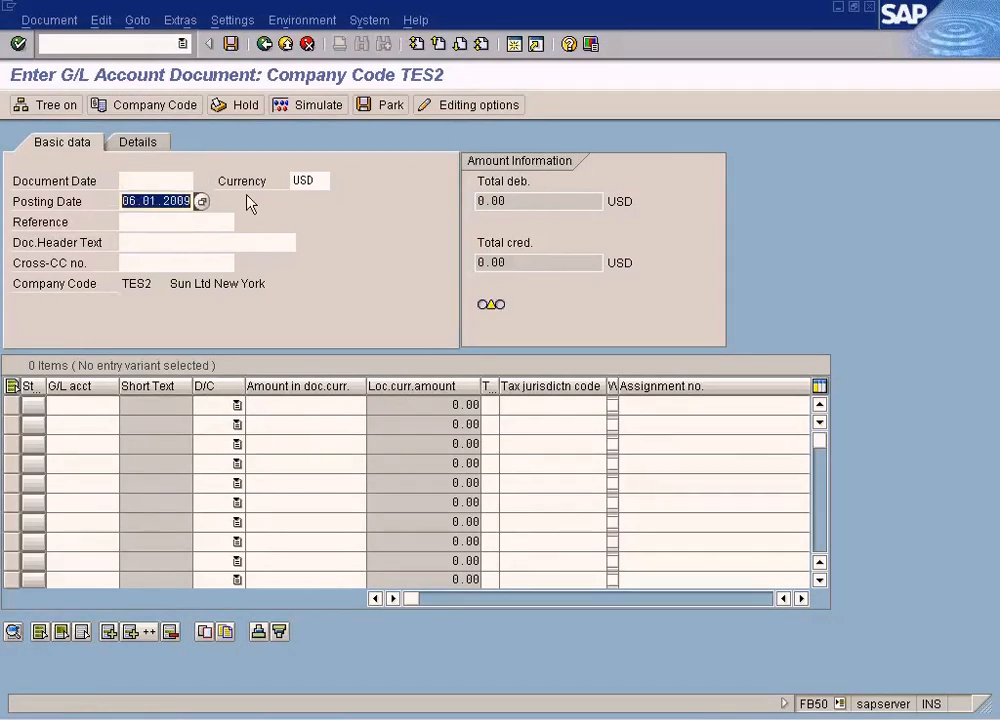
{"action": "left_click", "coordinate": [156, 180]}
{"action": "key", "text": "ctrl+v"}
{"action": "left_click", "coordinate": [149, 246]}
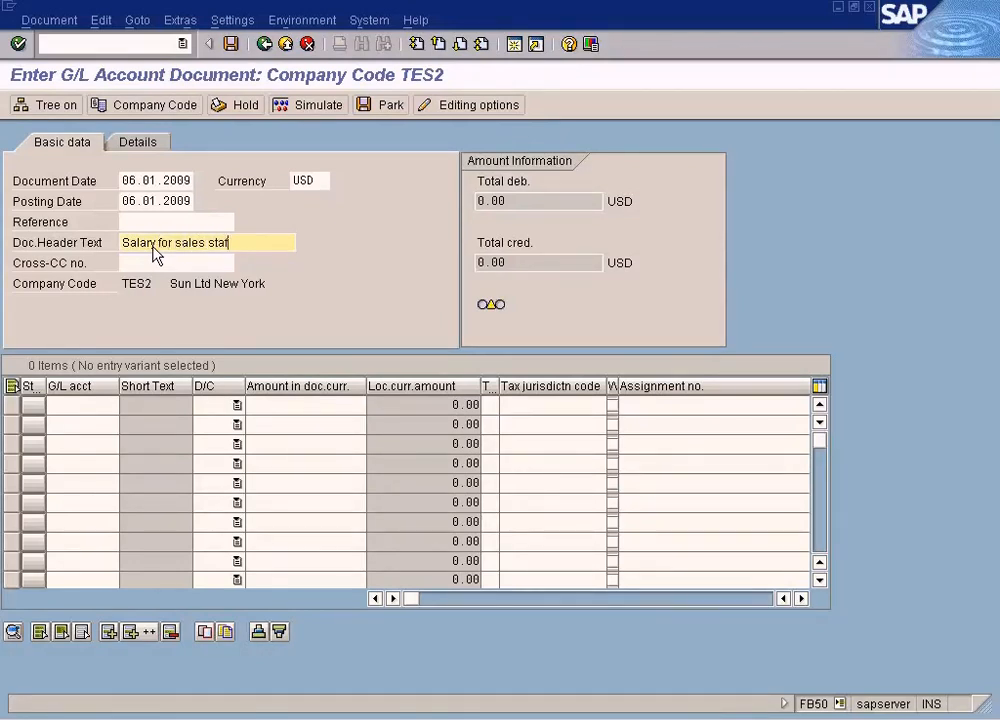
- Look up which G/L accounts exist in company code TES2 for the first line item, and close the list without choosing one
{"action": "left_click", "coordinate": [105, 405]}
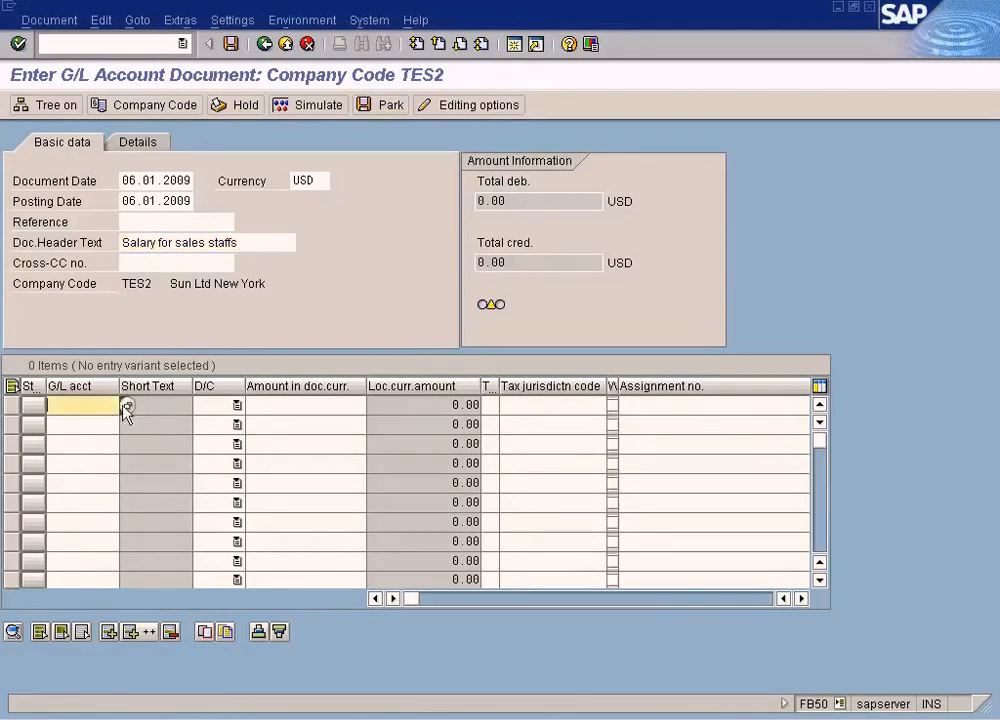
{"action": "key", "text": "F4"}
{"action": "left_click", "coordinate": [26, 674]}
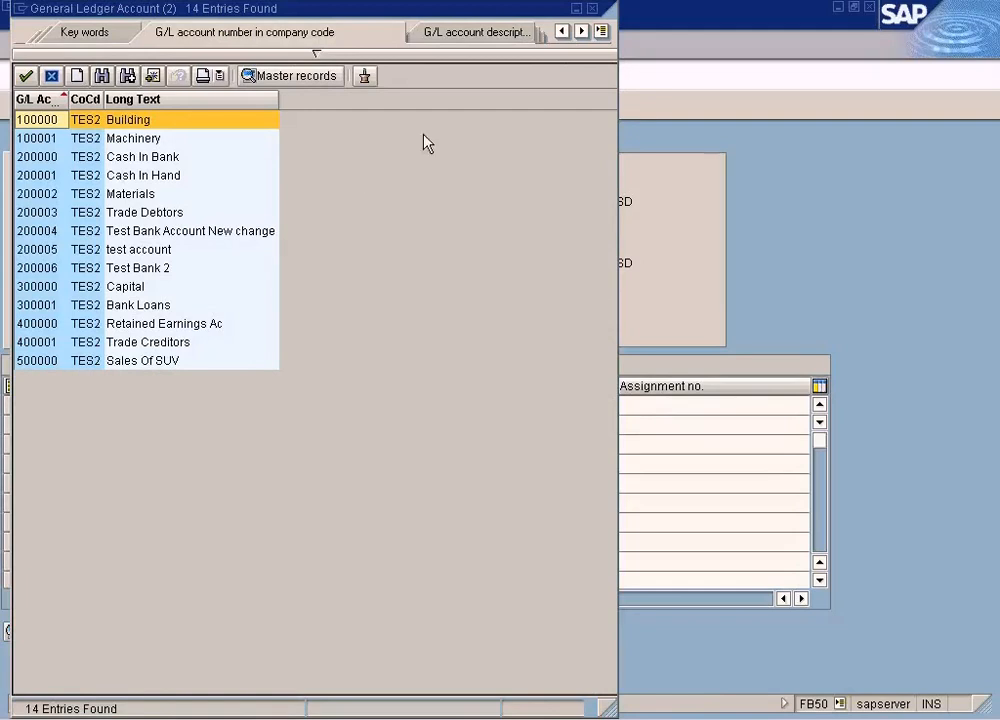
{"action": "left_click", "coordinate": [592, 9]}
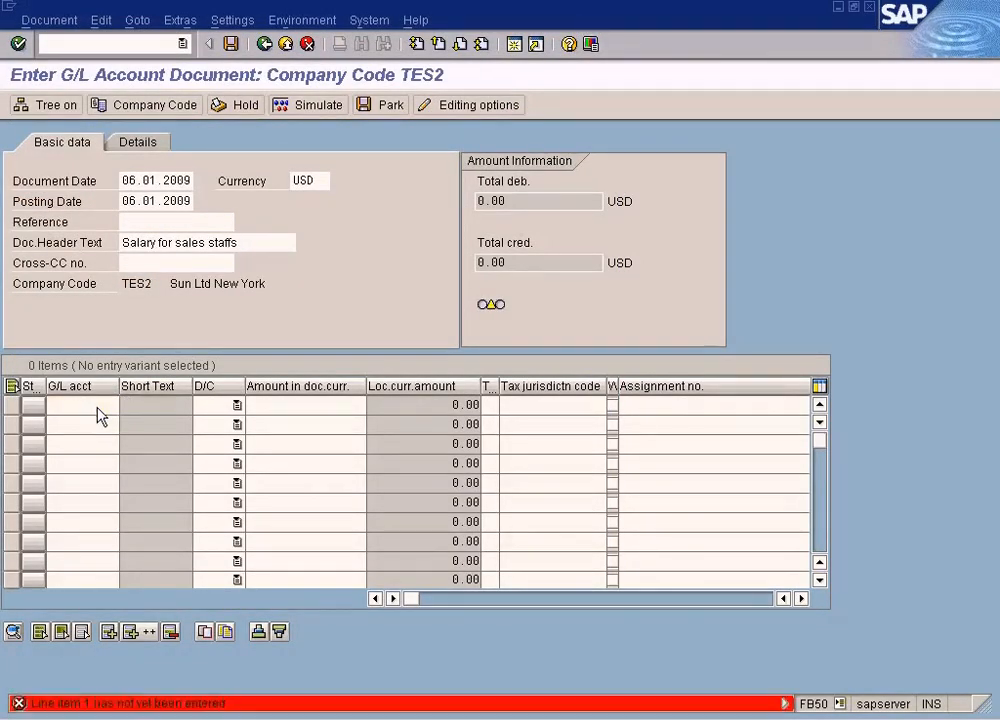
- Leave the document entry for transaction FS00 and bring up G/L account 500000 in company code TES2
{"action": "left_click", "coordinate": [118, 44]}
{"action": "type", "text": "/n"}
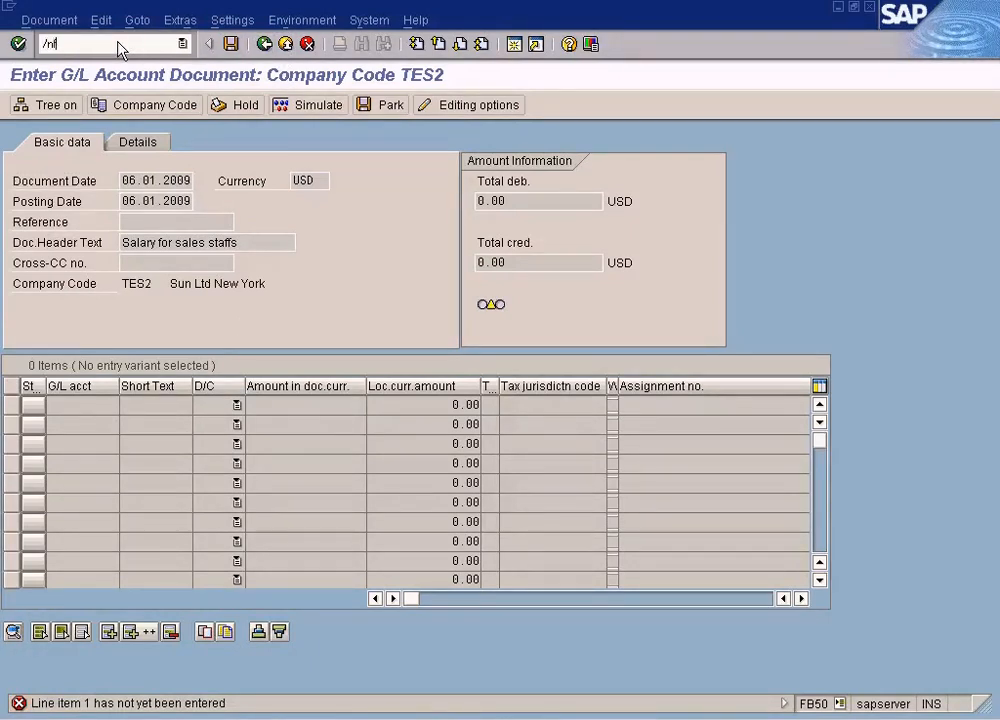
{"action": "type", "text": "fs00"}
{"action": "key", "text": "Return"}
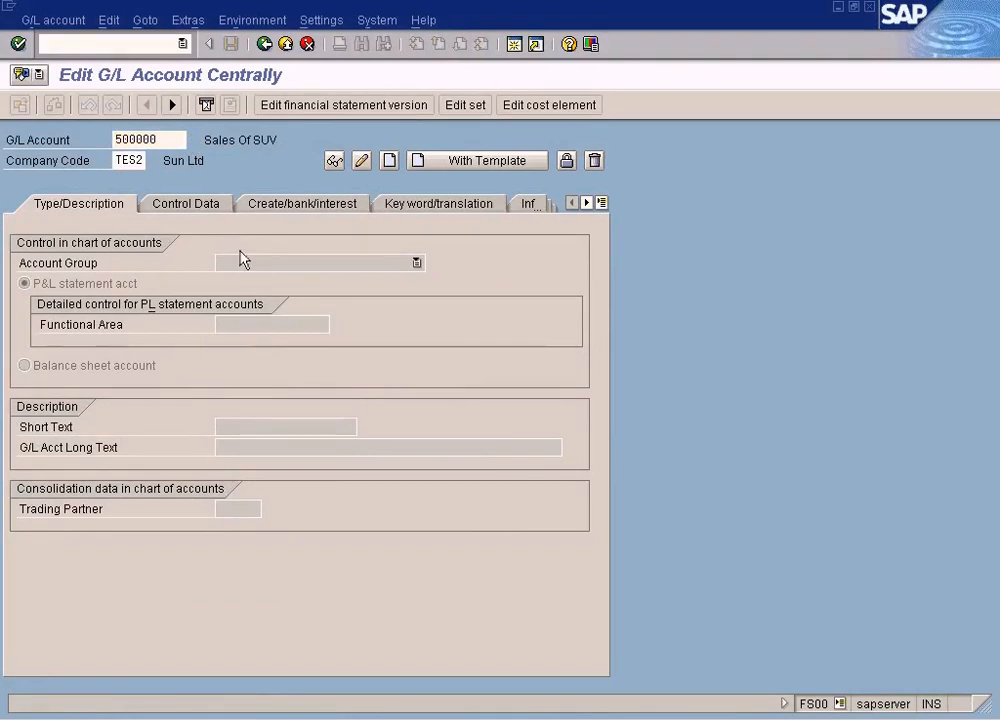
{"action": "key", "text": "F4"}
{"action": "key", "text": "Return"}
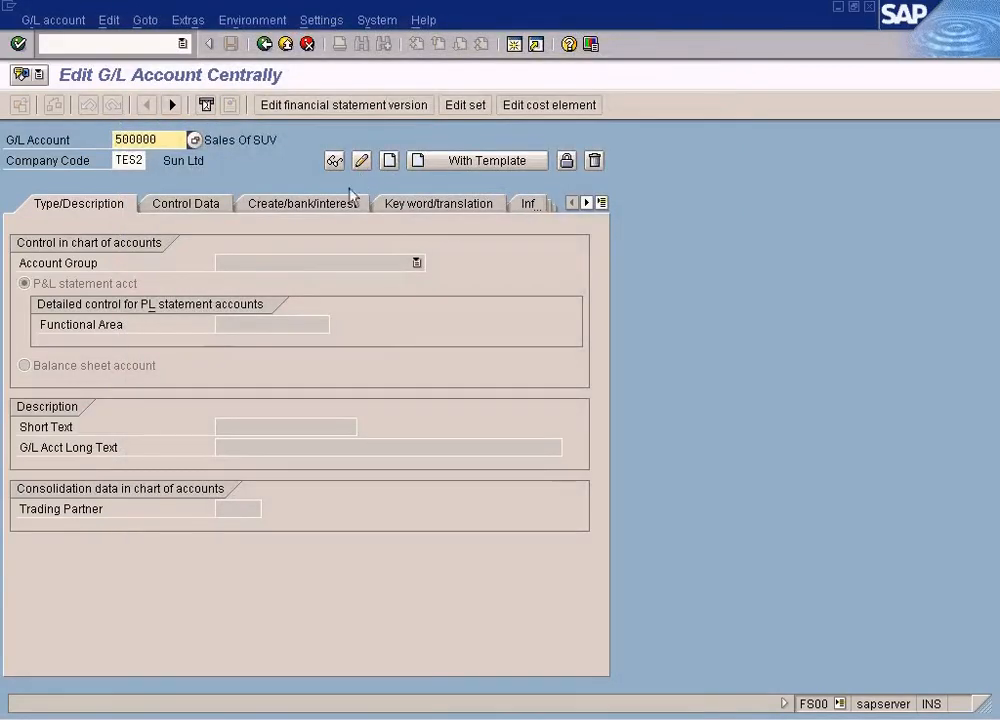
- Examine the field status group and account group of G/L account 500000 in company code TES2
{"action": "left_click", "coordinate": [324, 207]}
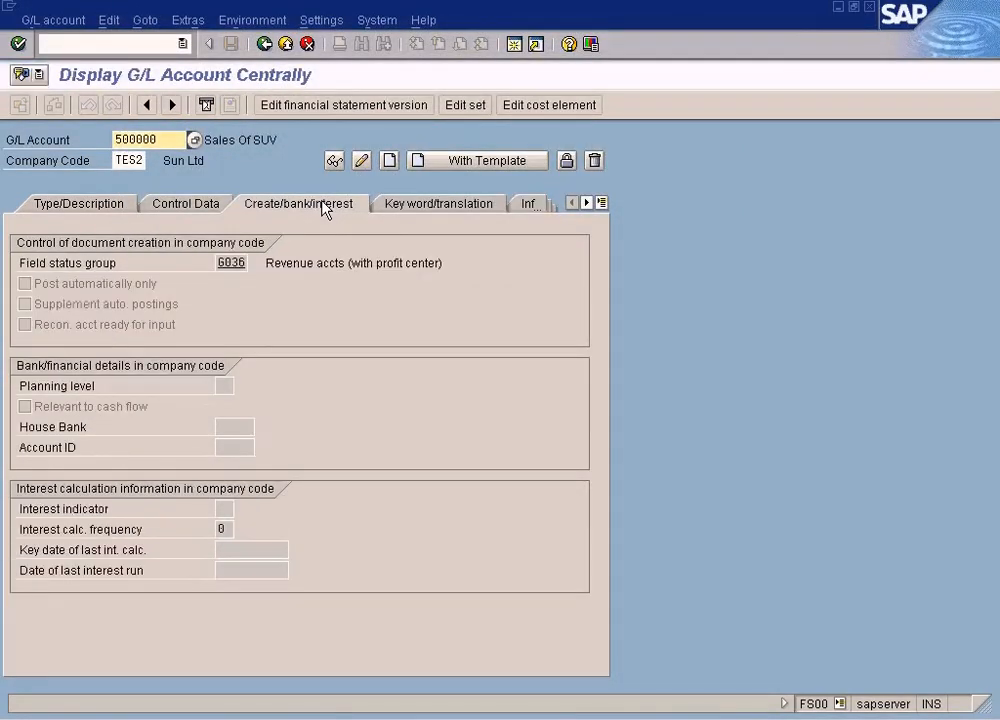
{"action": "left_click", "coordinate": [113, 206]}
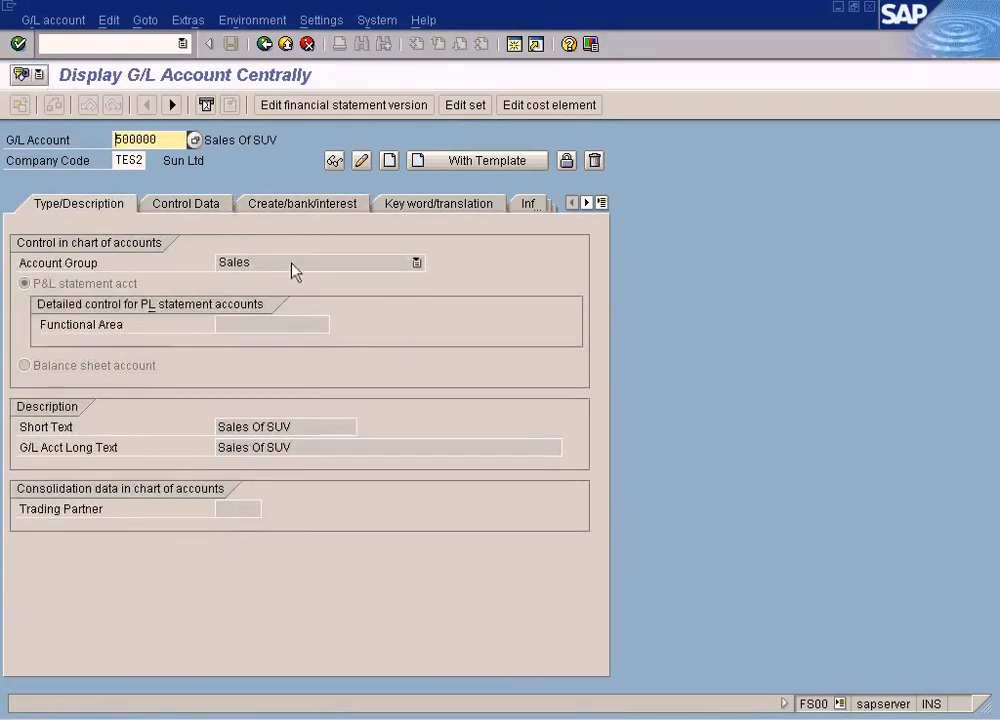
{"action": "left_click", "coordinate": [300, 268]}
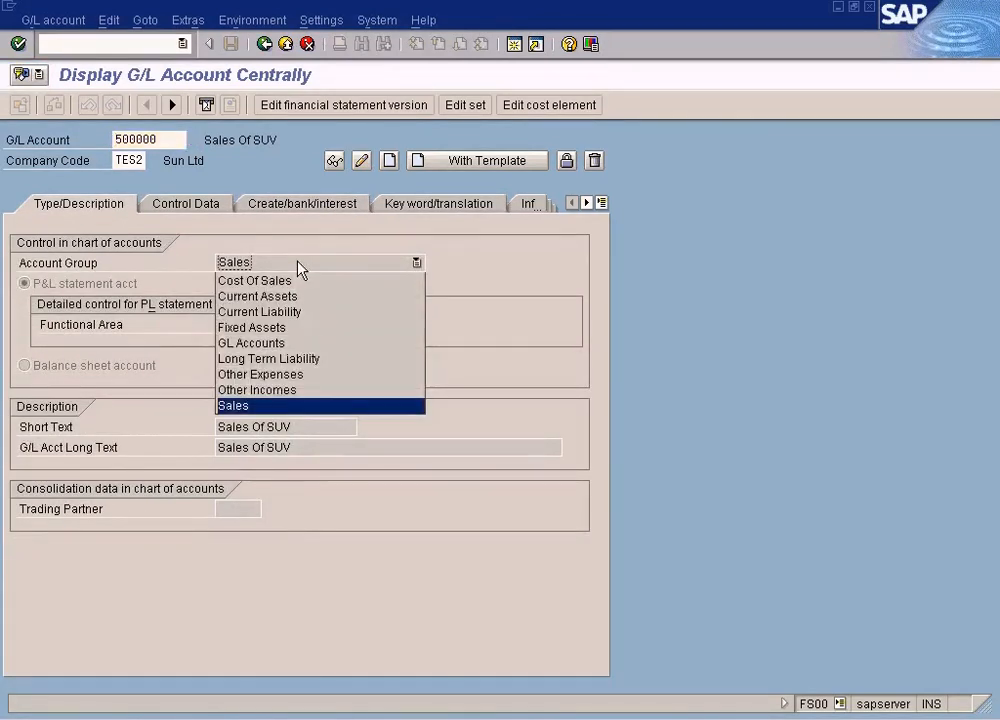
{"action": "left_click", "coordinate": [289, 376]}
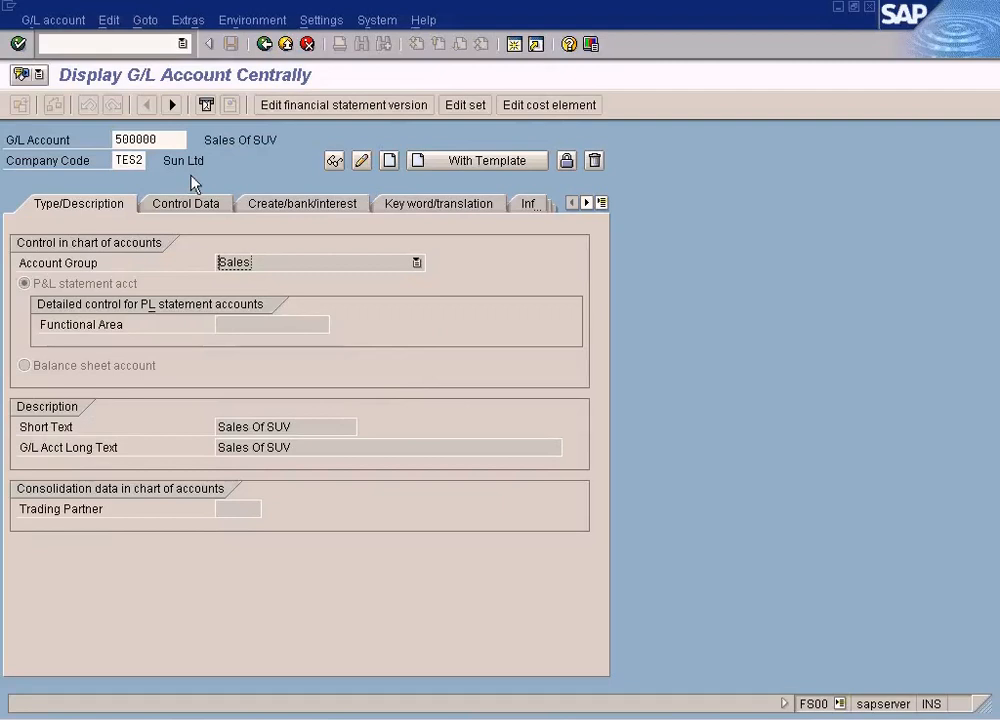
- Try to create G/L account 500000 in company code TES2
{"action": "left_click", "coordinate": [70, 22]}
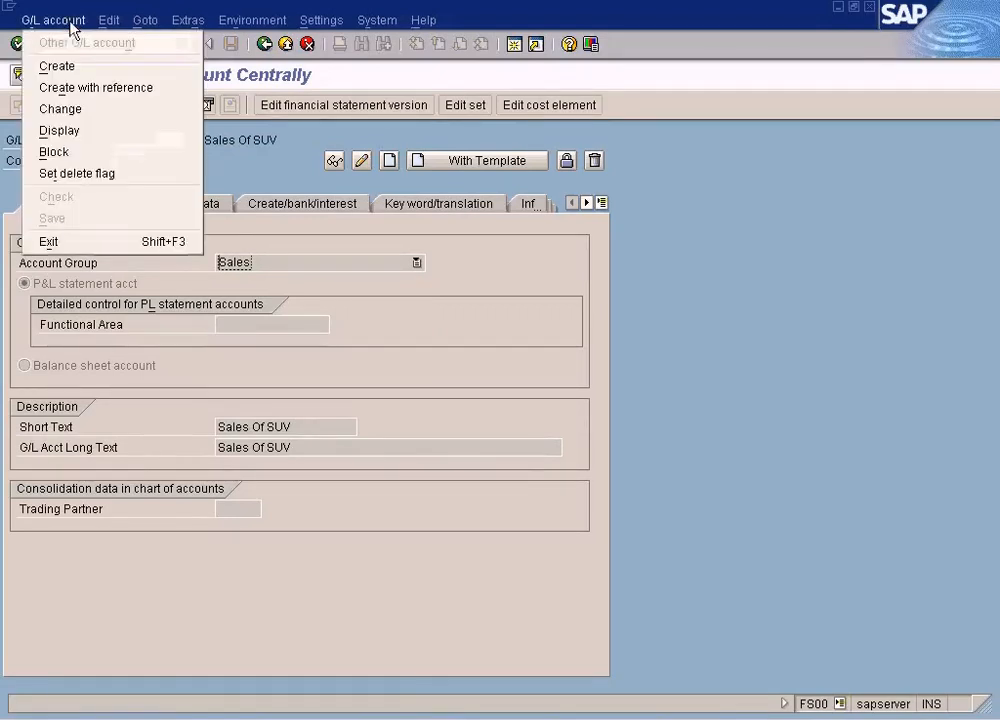
{"action": "left_click", "coordinate": [72, 67]}
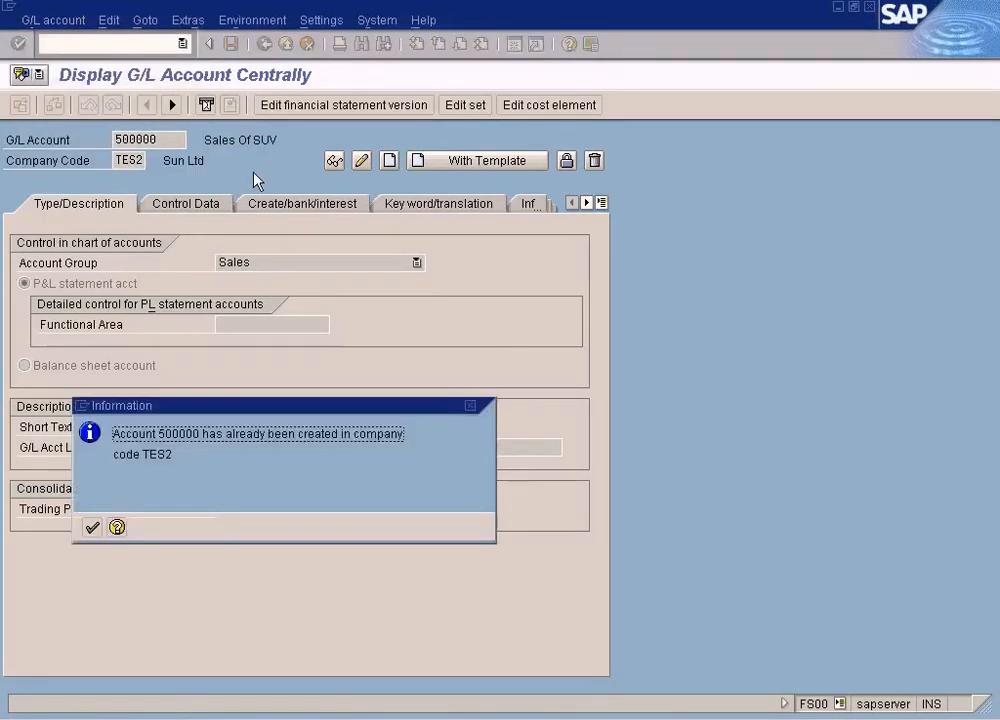
{"action": "left_click", "coordinate": [91, 527]}
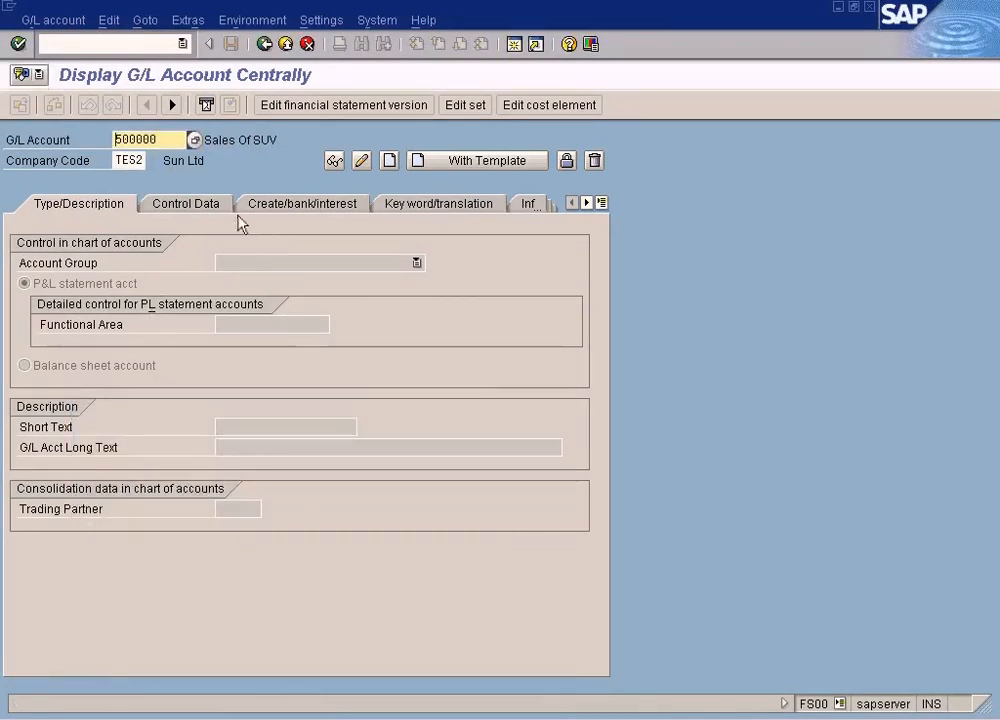
- Start transaction SPRO in a new session and display the SAP Reference IMG
{"action": "left_click", "coordinate": [514, 44]}
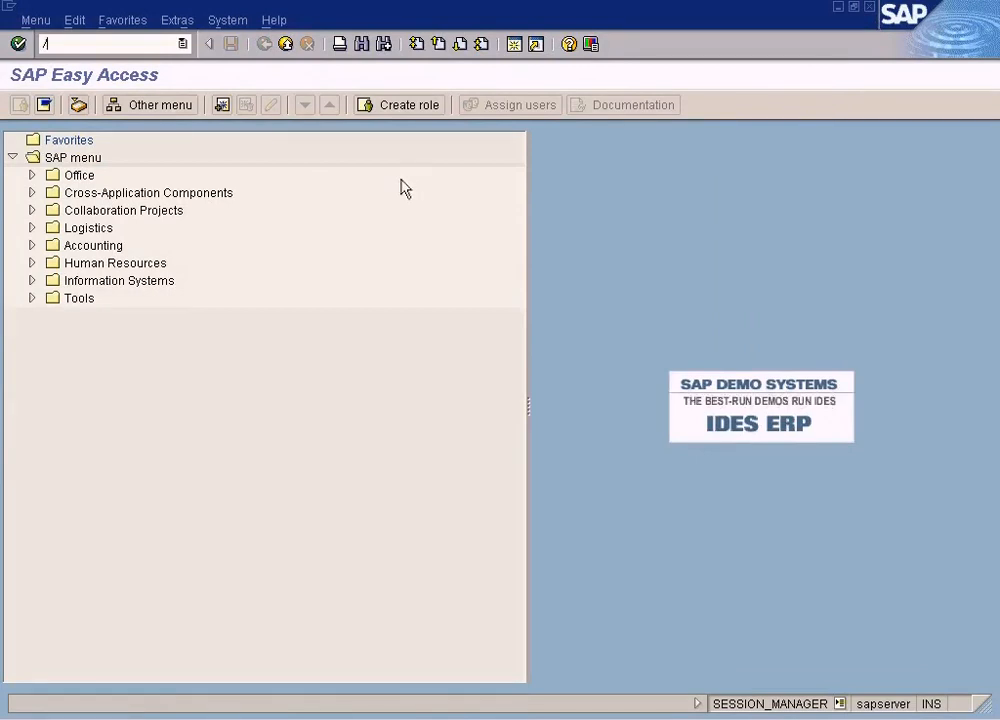
{"action": "type", "text": "/nspro"}
{"action": "key", "text": "Return"}
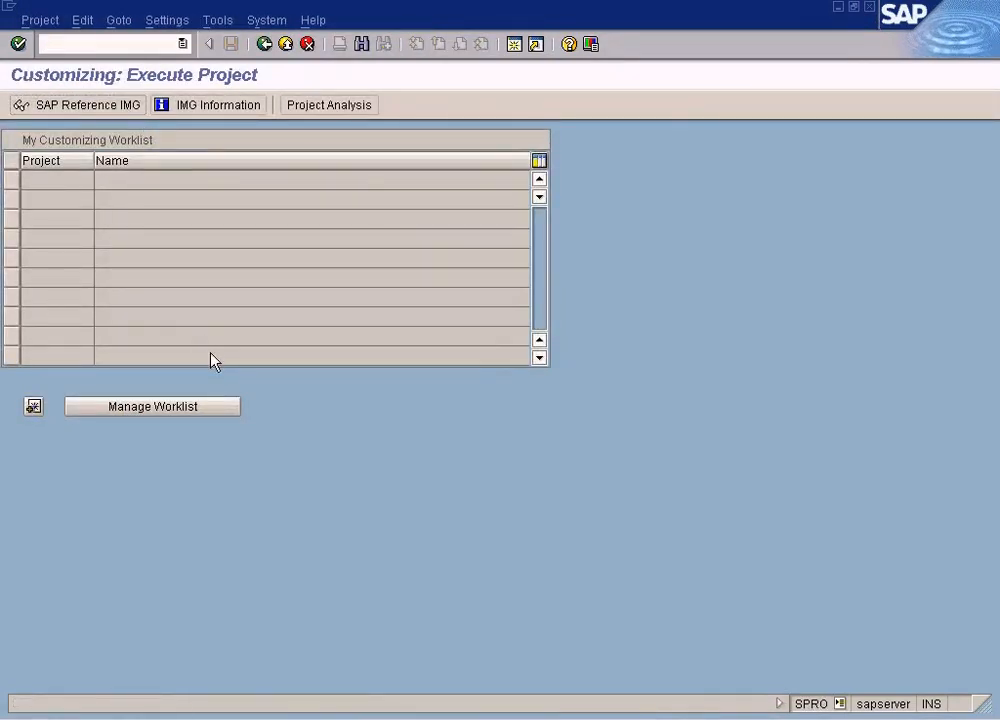
{"action": "key", "text": "F5"}
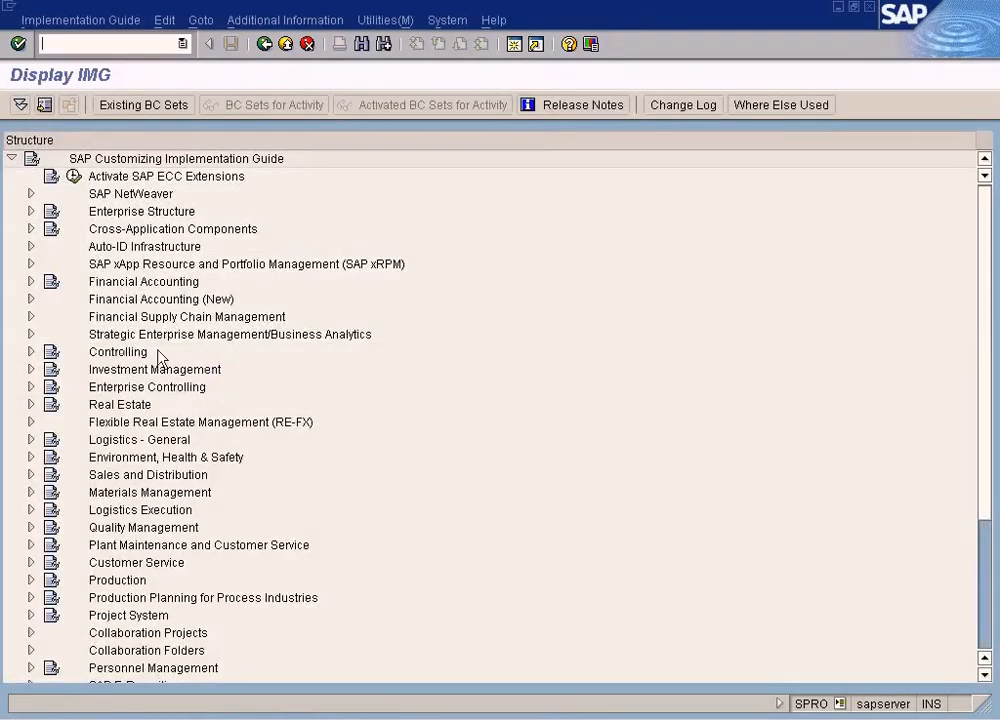
- Bring up the G/L account group definition from the General Ledger Accounting (New) master data settings
{"action": "left_click", "coordinate": [30, 300]}
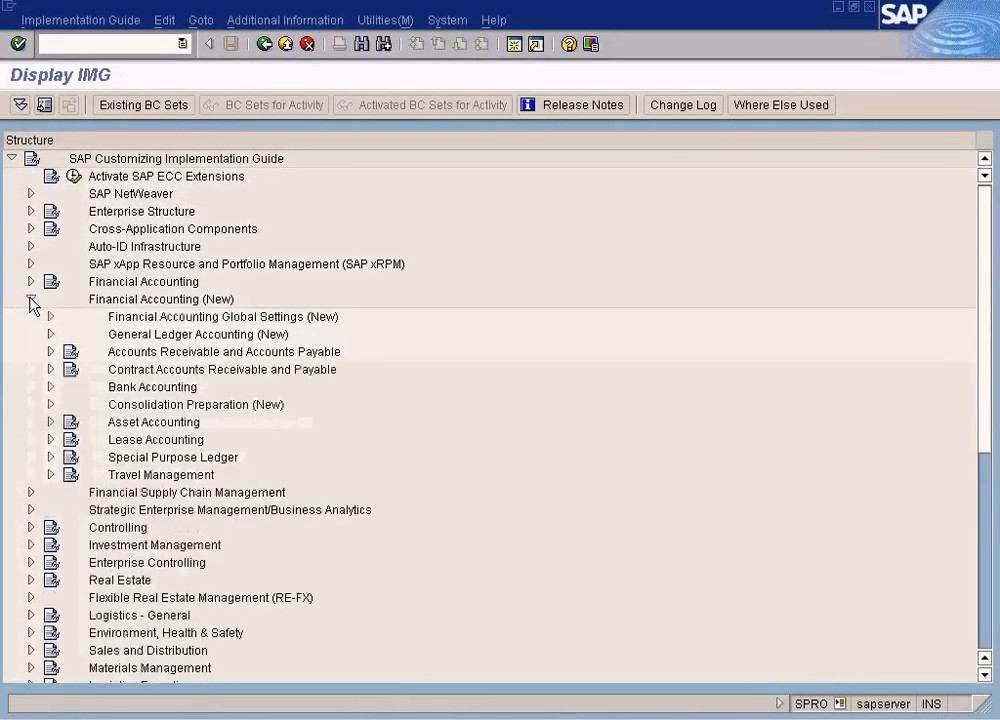
{"action": "left_click", "coordinate": [50, 335]}
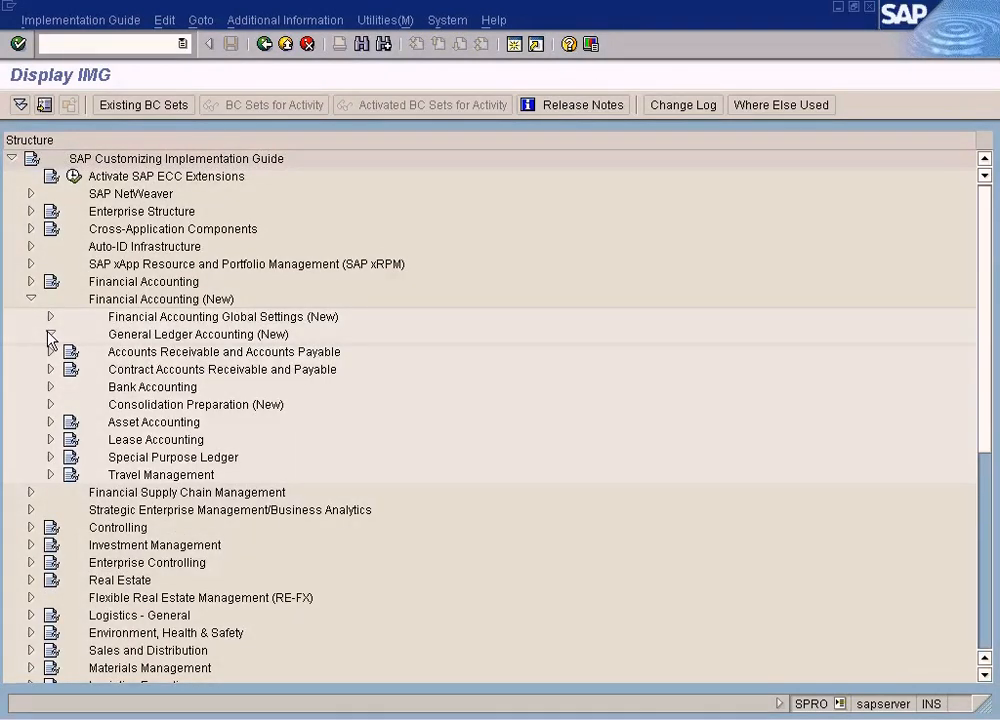
{"action": "left_click", "coordinate": [70, 352]}
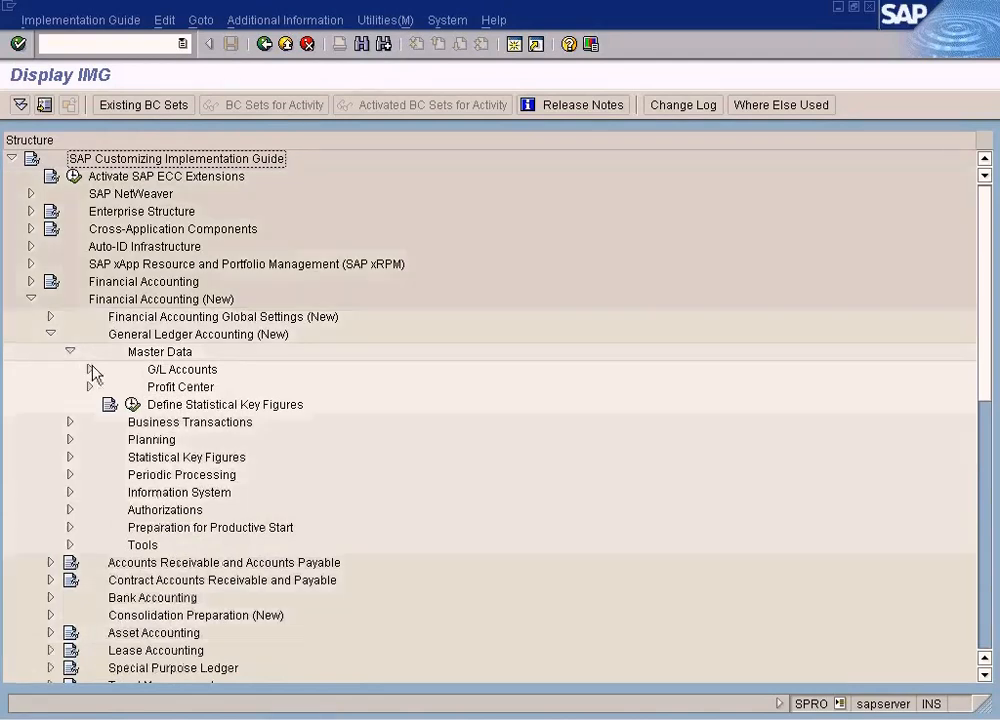
{"action": "left_click", "coordinate": [90, 369]}
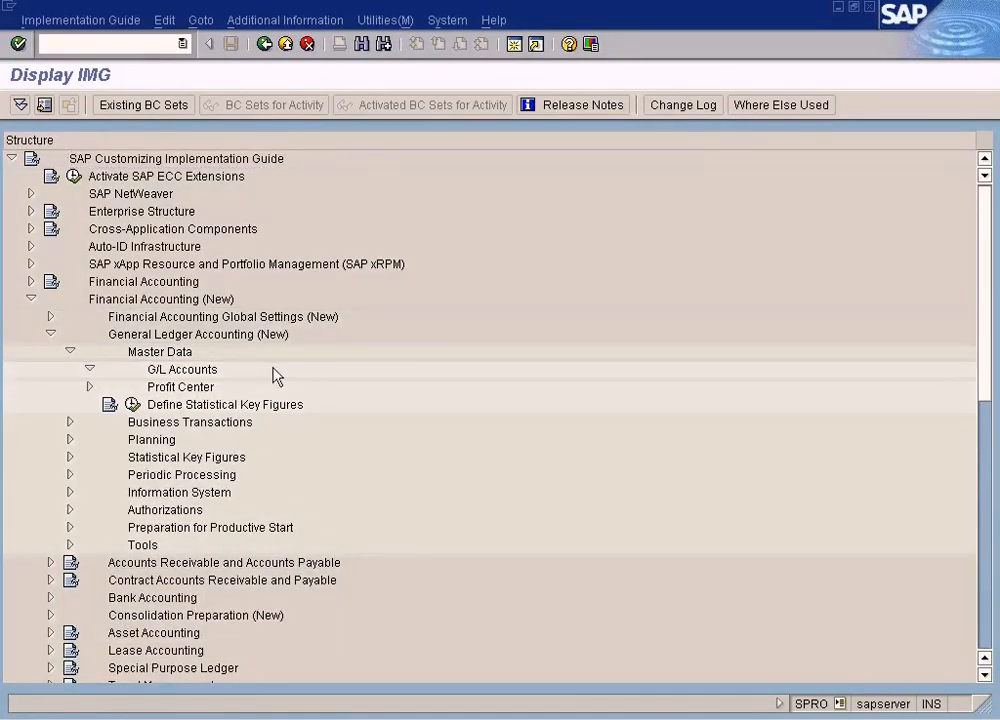
{"action": "left_click", "coordinate": [109, 387]}
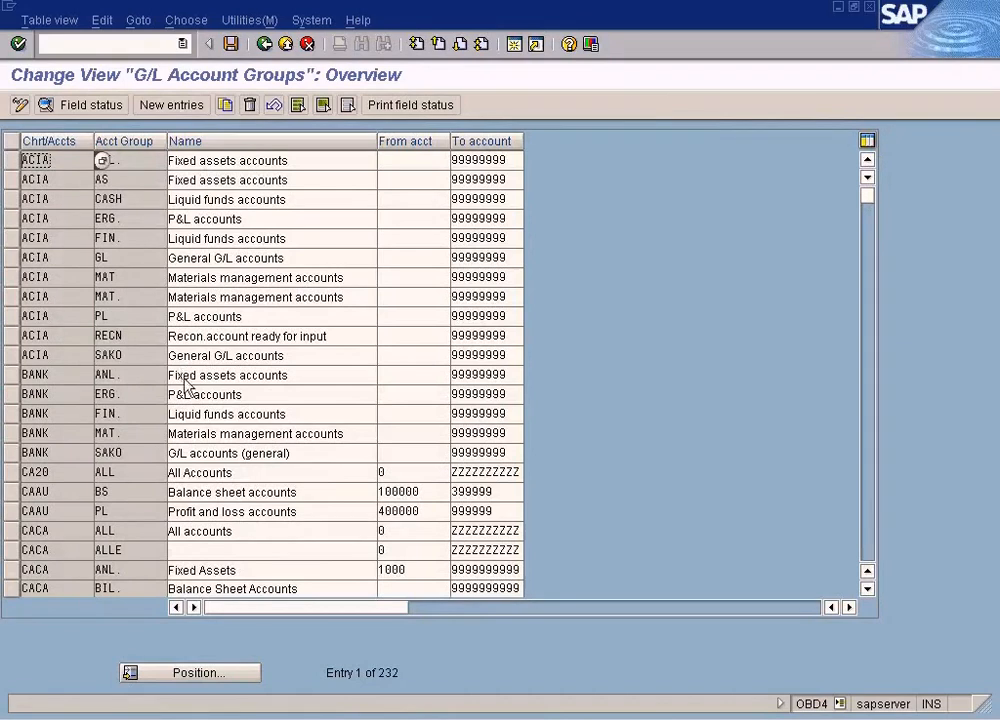
- Position the account groups at chart of accounts SUN and copy the starting account number 800000 of the Other Expenses group
{"action": "left_click", "coordinate": [207, 673]}
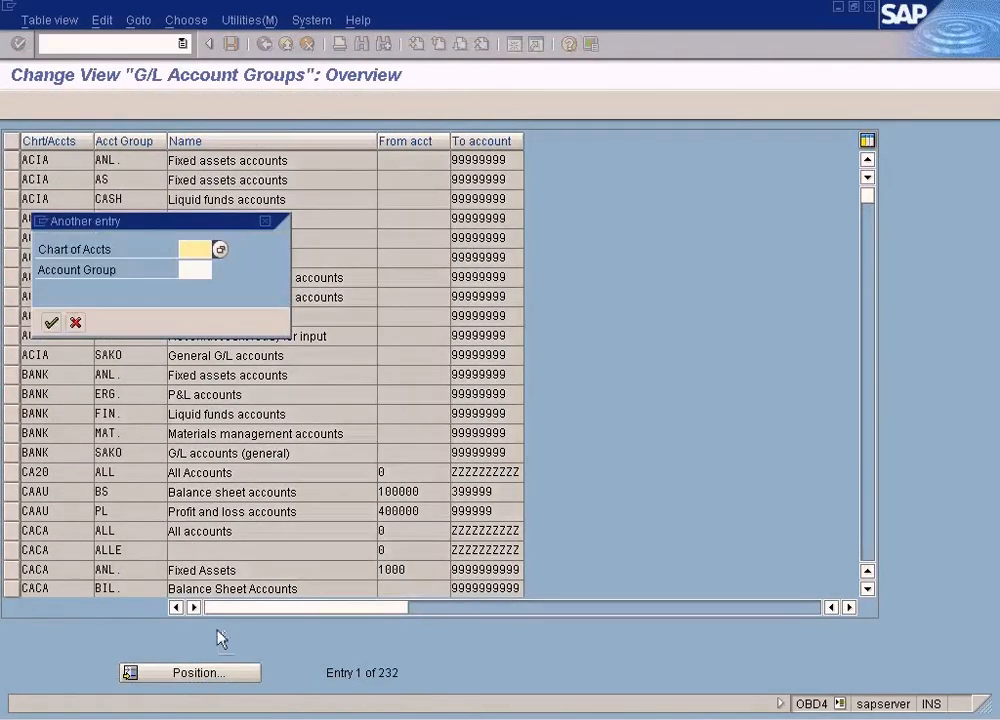
{"action": "type", "text": "sun"}
{"action": "key", "text": "Return"}
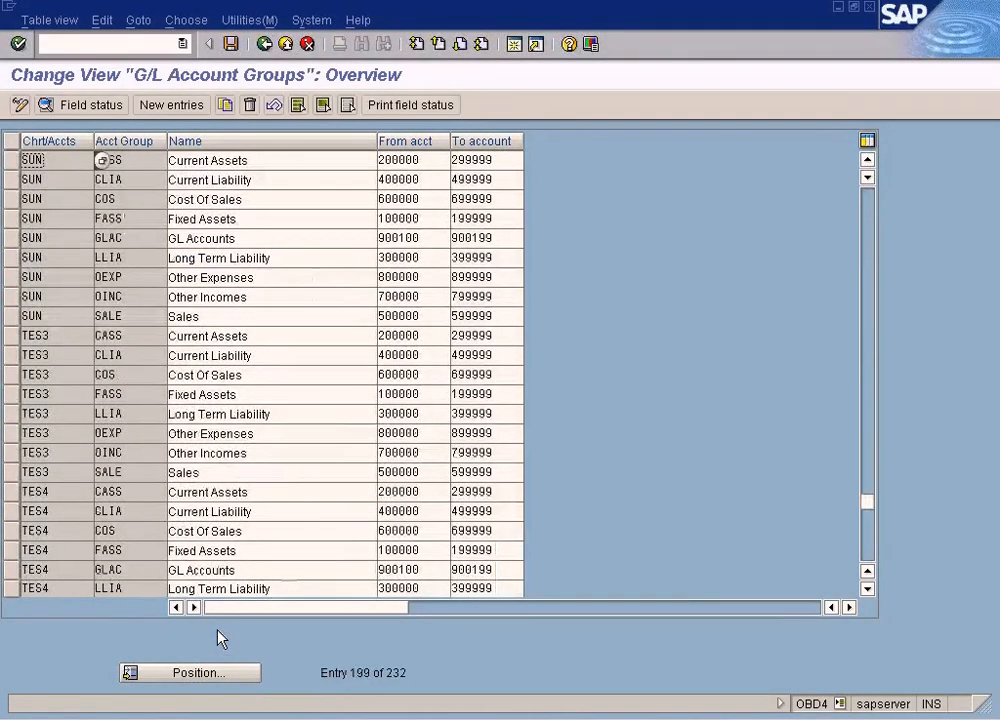
{"action": "left_click", "coordinate": [251, 285]}
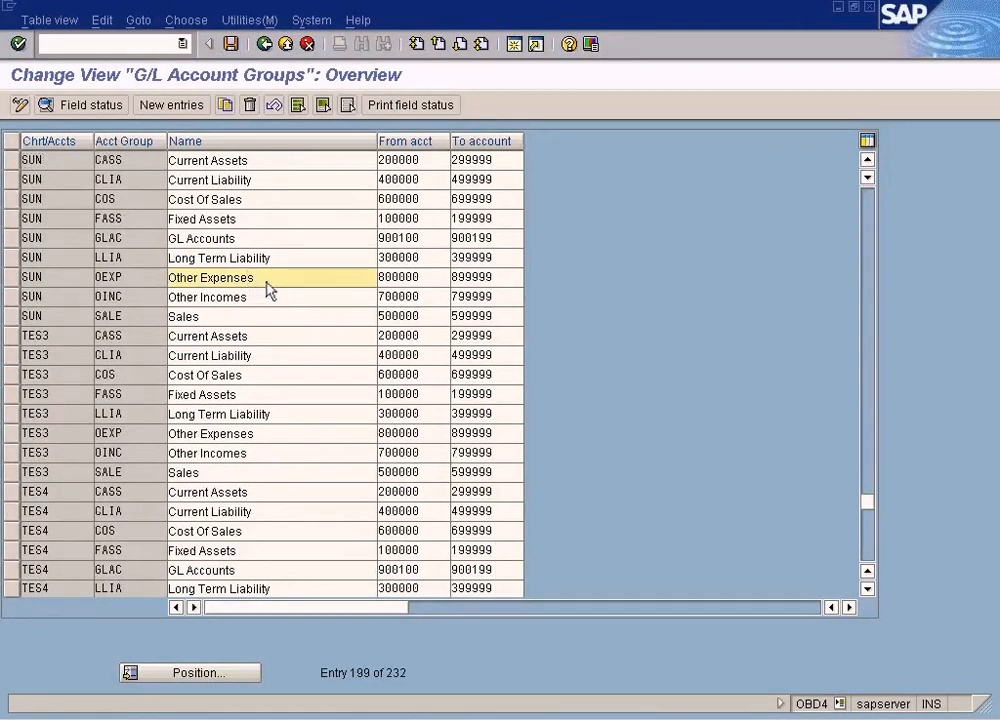
{"action": "double_click", "coordinate": [428, 285]}
{"action": "key", "text": "ctrl+c"}
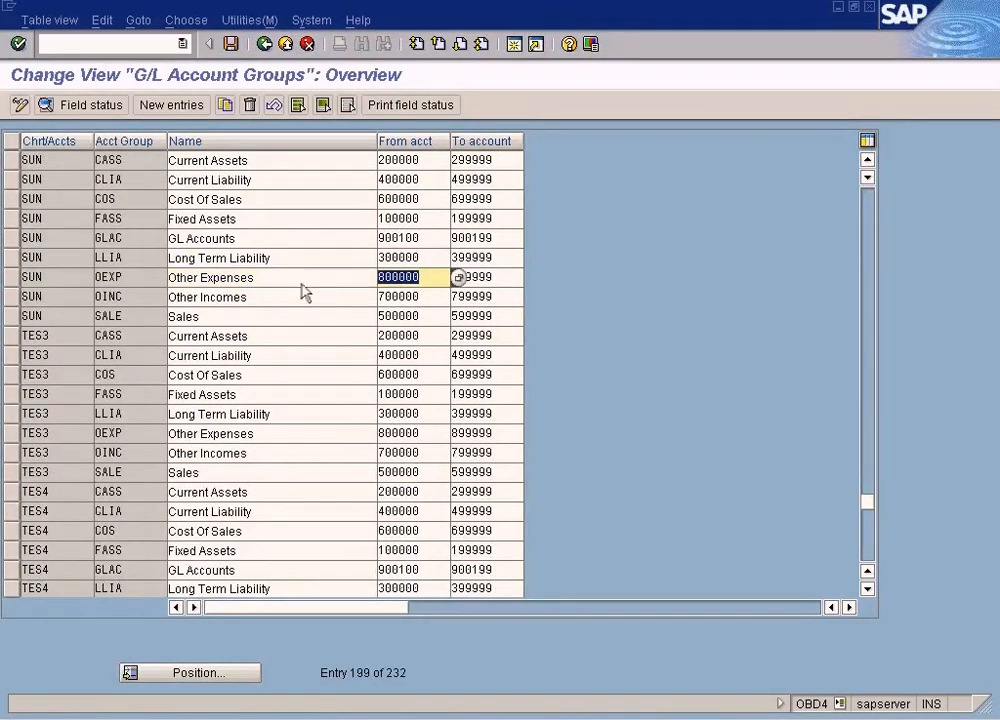
- Return to the G/L account session and start creating account 800000 in company code TES2
{"action": "key", "text": "Left"}
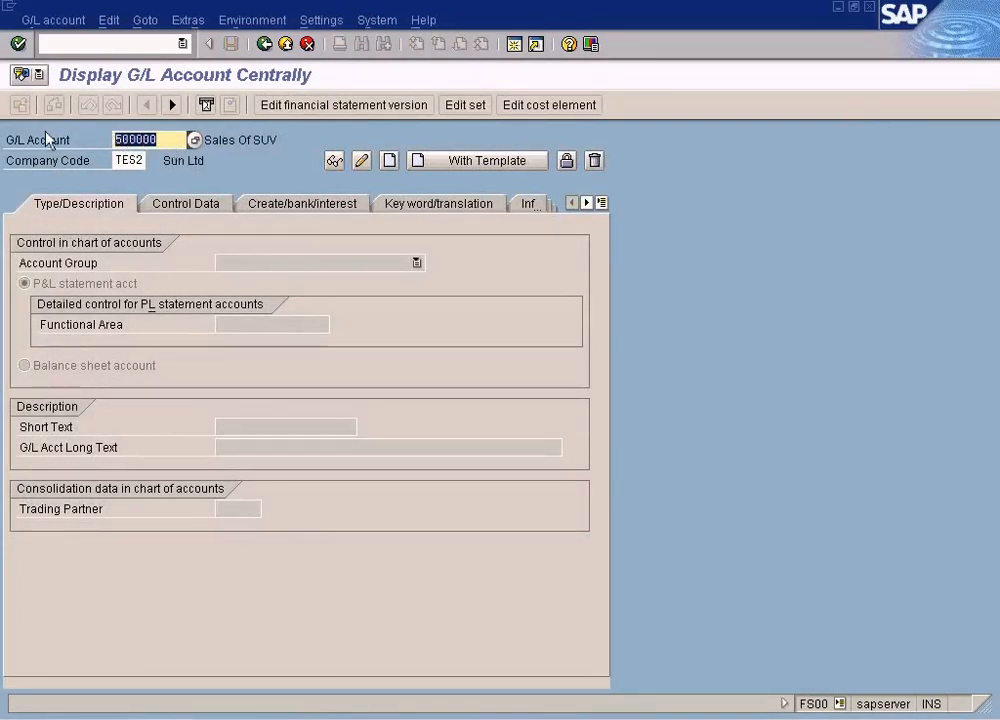
{"action": "key", "text": "ctrl+v"}
{"action": "left_click", "coordinate": [45, 20]}
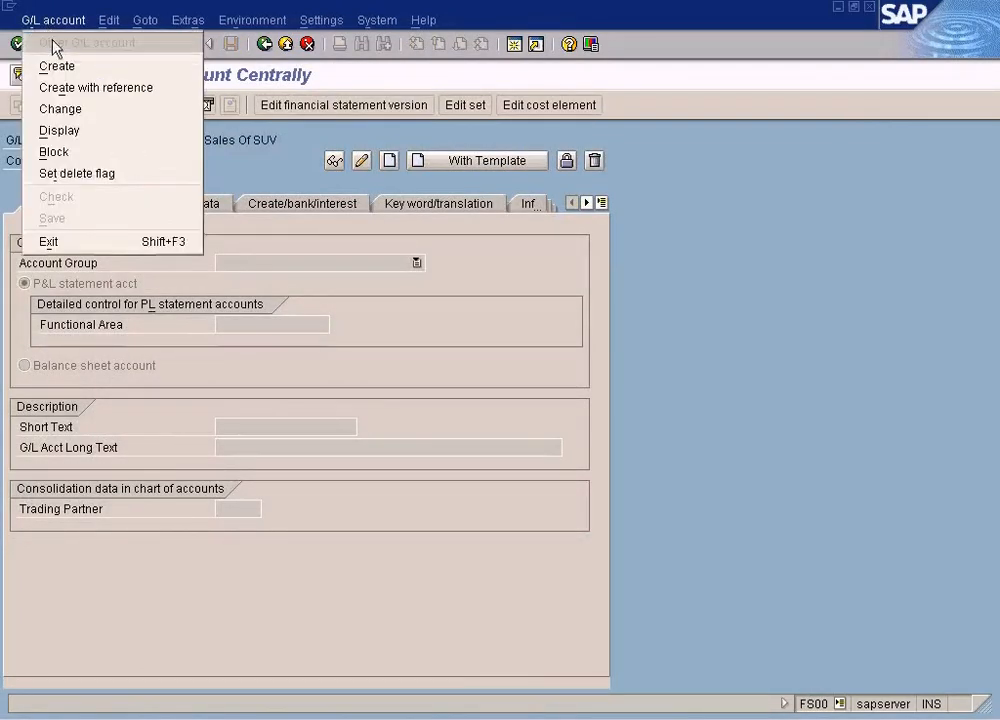
{"action": "left_click", "coordinate": [56, 65]}
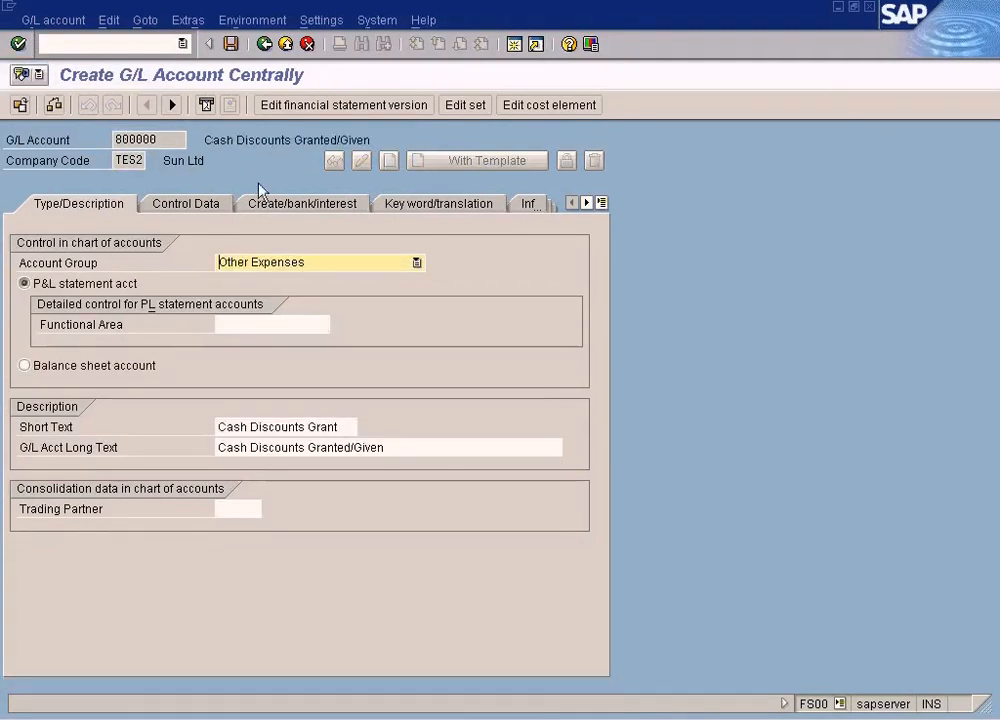
- Replace both the short text and the long text of account 800000 with "Other Expenses"
{"action": "left_click", "coordinate": [345, 430]}
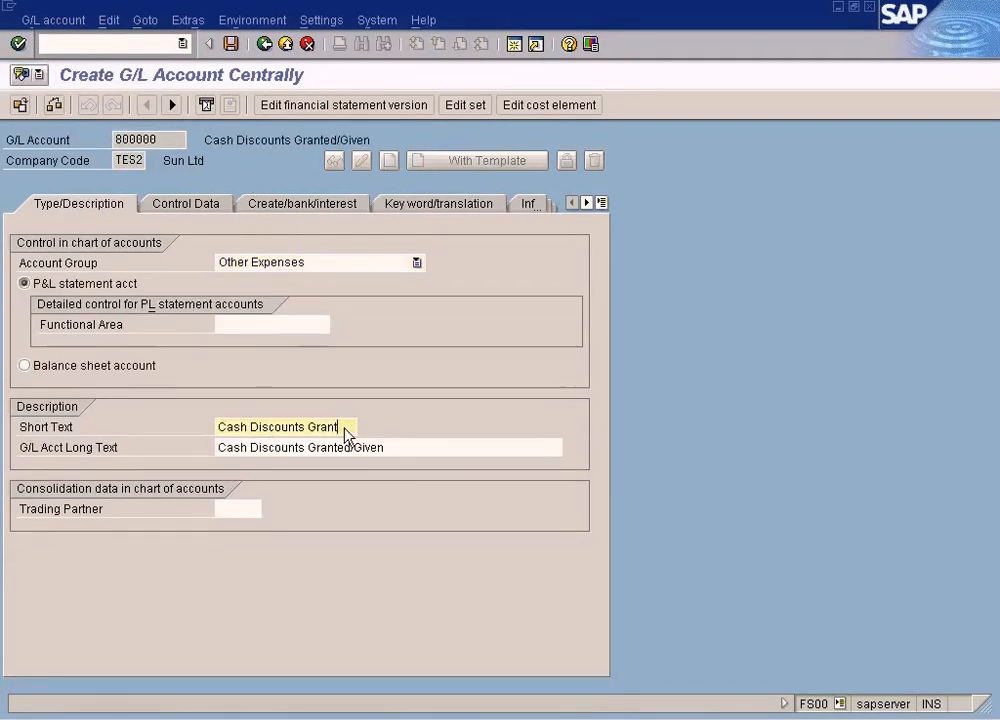
{"action": "key", "text": "shift+Home"}
{"action": "key", "text": "Delete"}
{"action": "type", "text": "Oth"}
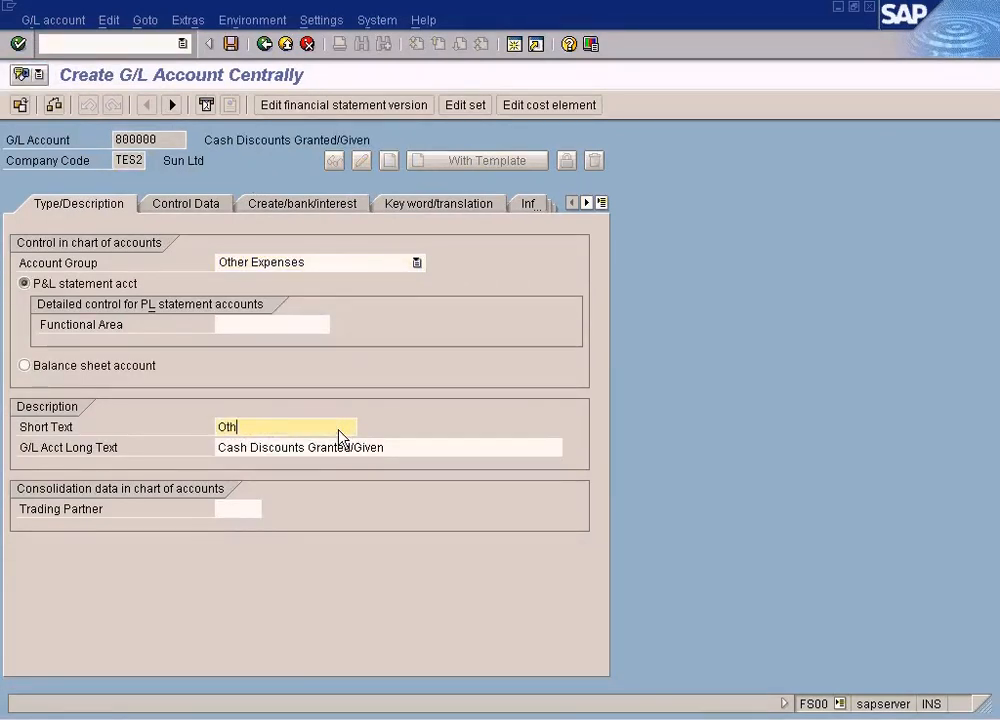
{"action": "type", "text": "er Expenses"}
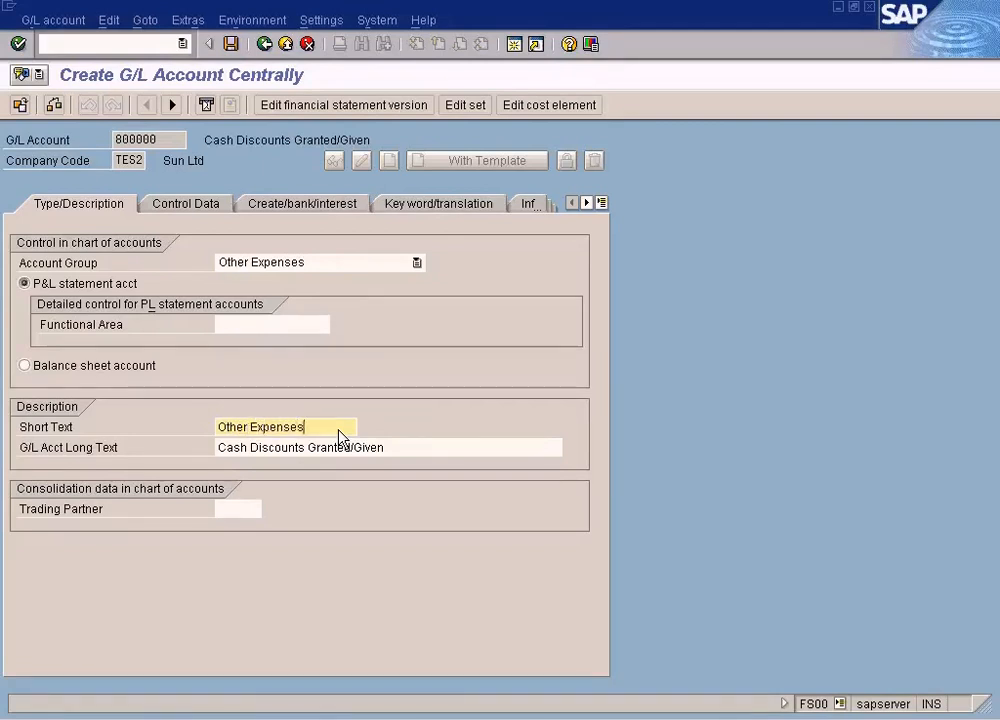
{"action": "key", "text": "shift+Home"}
{"action": "key", "text": "ctrl+c"}
{"action": "key", "text": "End"}
{"action": "key", "text": "Tab"}
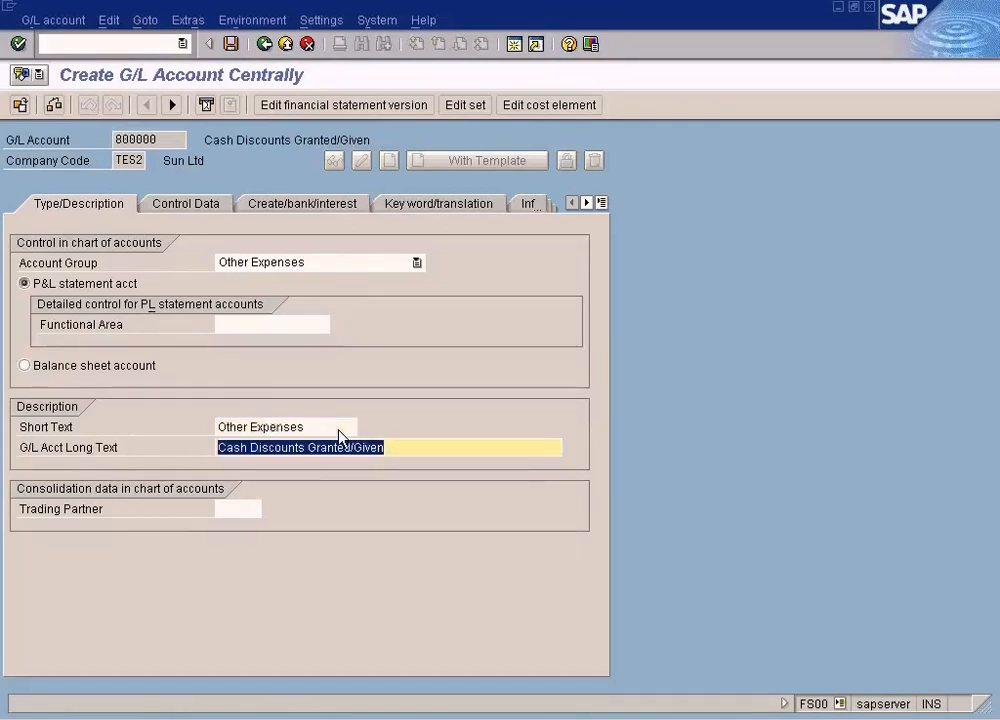
{"action": "key", "text": "ctrl+v"}
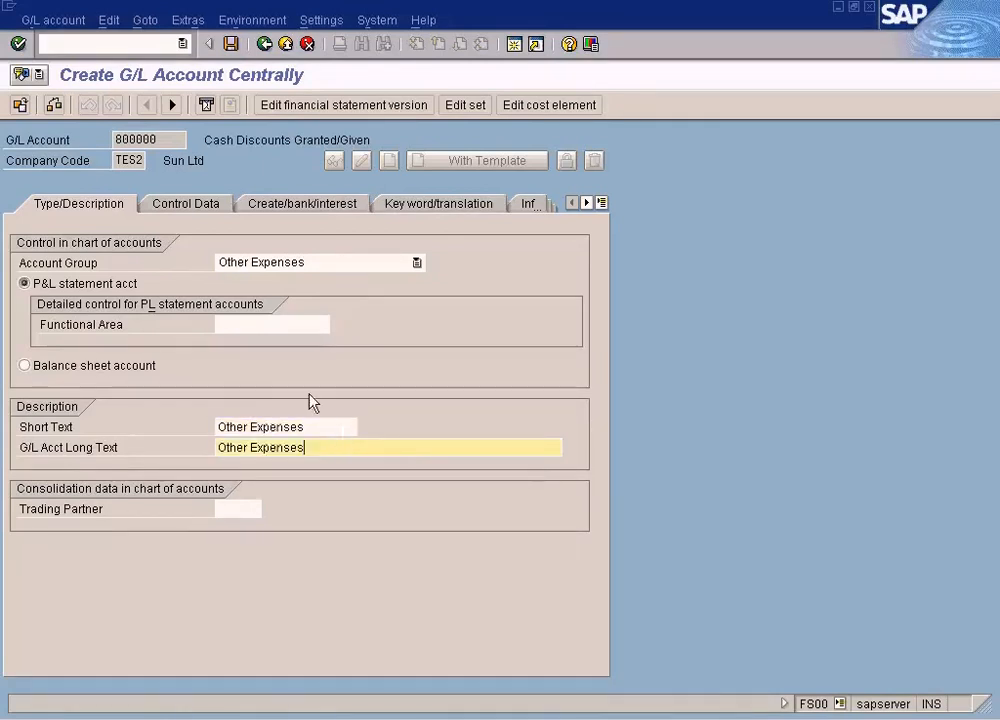
- Assign field status group G004 (Cost accounts) to account 800000 in company code TES2 and save the account
{"action": "left_click", "coordinate": [320, 206]}
{"action": "left_click", "coordinate": [257, 263]}
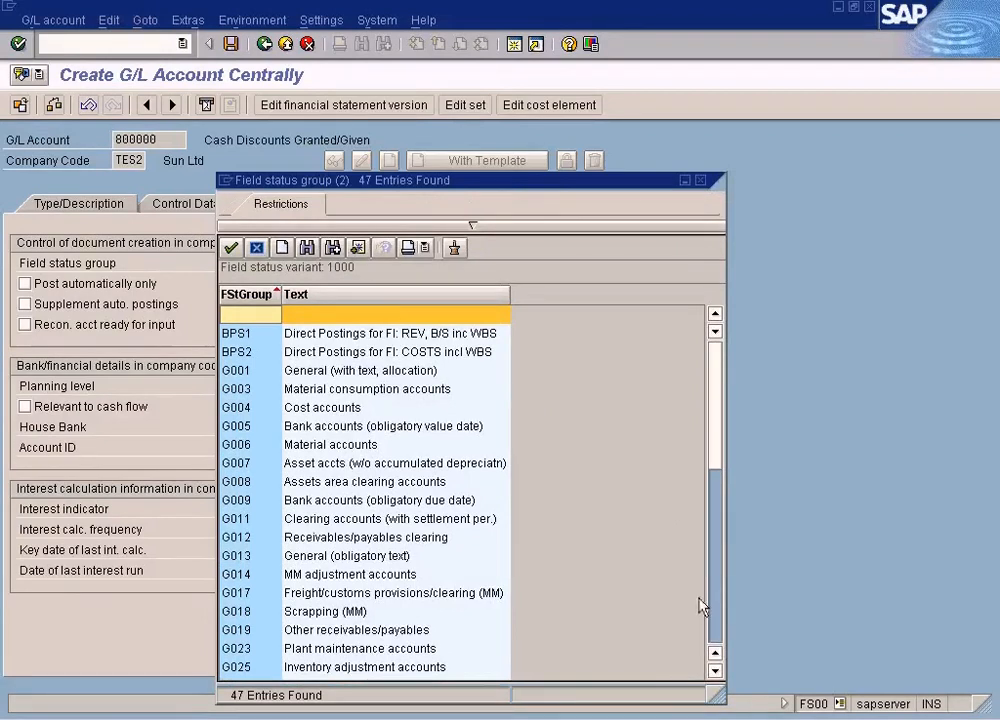
{"action": "left_click", "coordinate": [719, 627]}
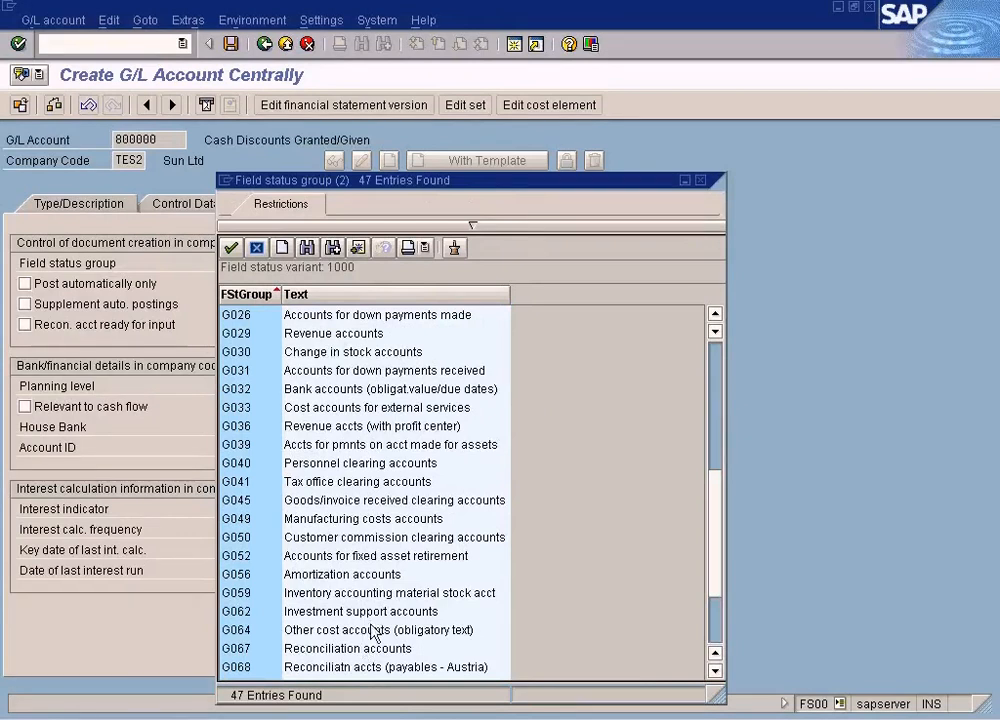
{"action": "scroll", "coordinate": [372, 632], "scroll_direction": "down", "scroll_amount": 3}
{"action": "left_click", "coordinate": [368, 593]}
{"action": "key", "text": "Up"}
{"action": "key", "text": "Up"}
{"action": "key", "text": "Up"}
{"action": "key", "text": "Up"}
{"action": "key", "text": "Up"}
{"action": "key", "text": "Up"}
{"action": "key", "text": "Up"}
{"action": "key", "text": "Up"}
{"action": "key", "text": "Up"}
{"action": "key", "text": "Up"}
{"action": "key", "text": "Up"}
{"action": "key", "text": "Up"}
{"action": "key", "text": "Up"}
{"action": "key", "text": "Up"}
{"action": "key", "text": "Up"}
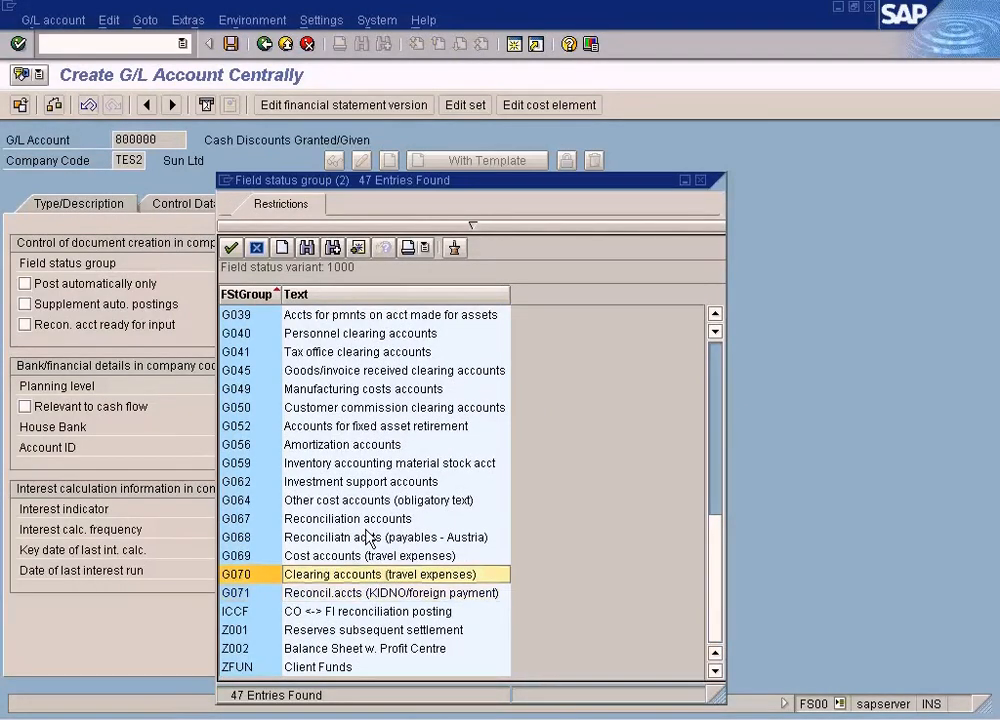
{"action": "key", "text": "Up"}
{"action": "key", "text": "Up"}
{"action": "key", "text": "Up"}
{"action": "key", "text": "Up"}
{"action": "key", "text": "Up"}
{"action": "key", "text": "Up"}
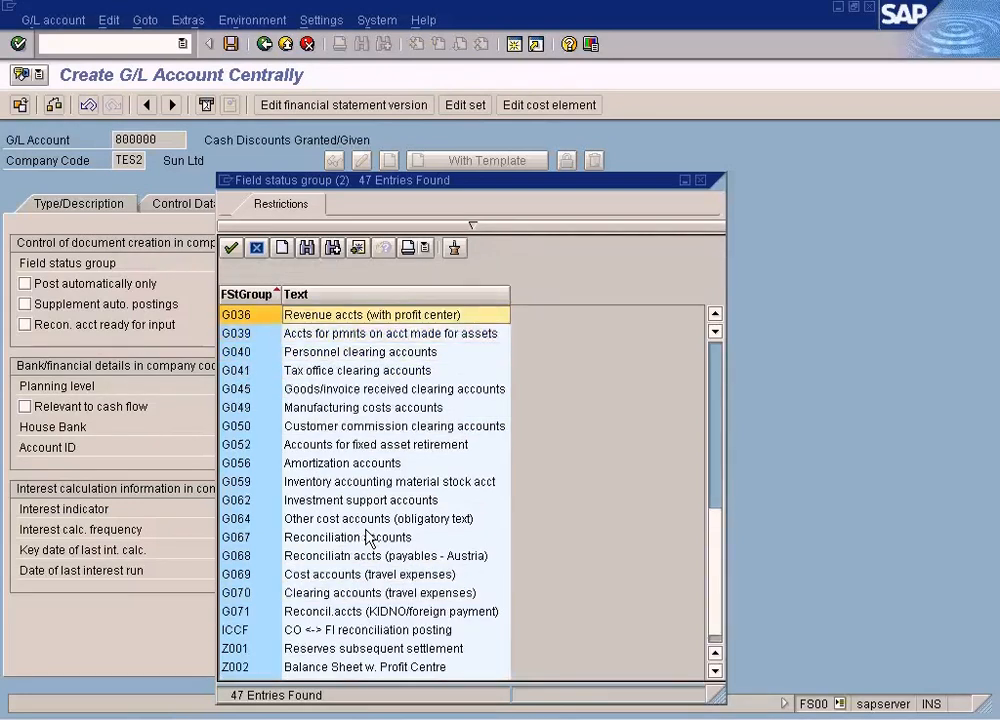
{"action": "key", "text": "Down"}
{"action": "key", "text": "Down"}
{"action": "key", "text": "Down"}
{"action": "key", "text": "Down"}
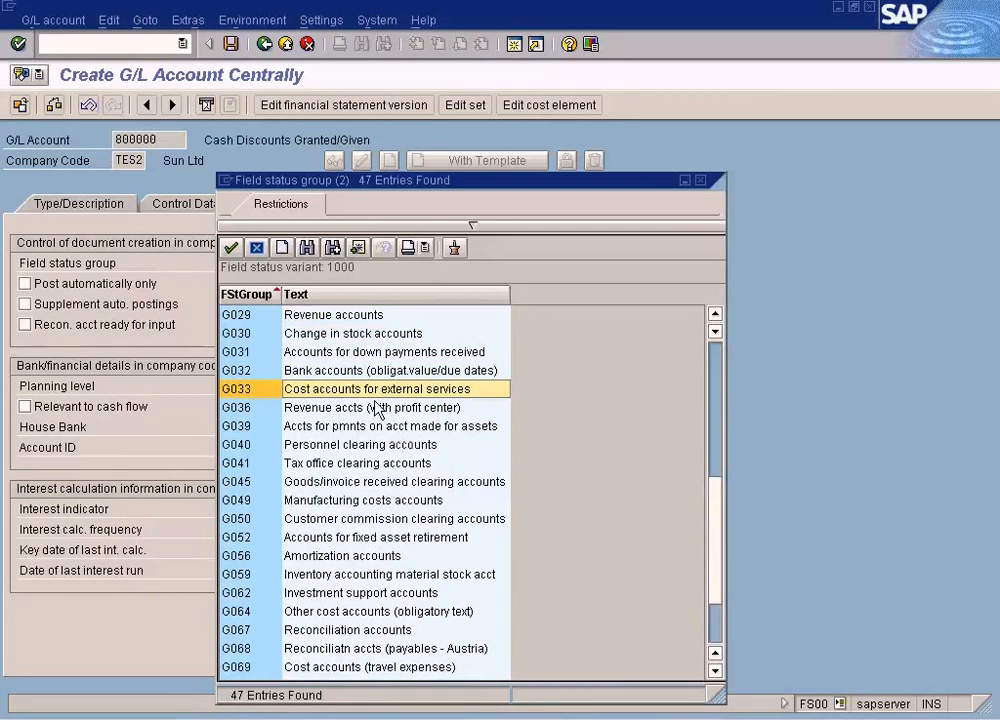
{"action": "left_click", "coordinate": [715, 314]}
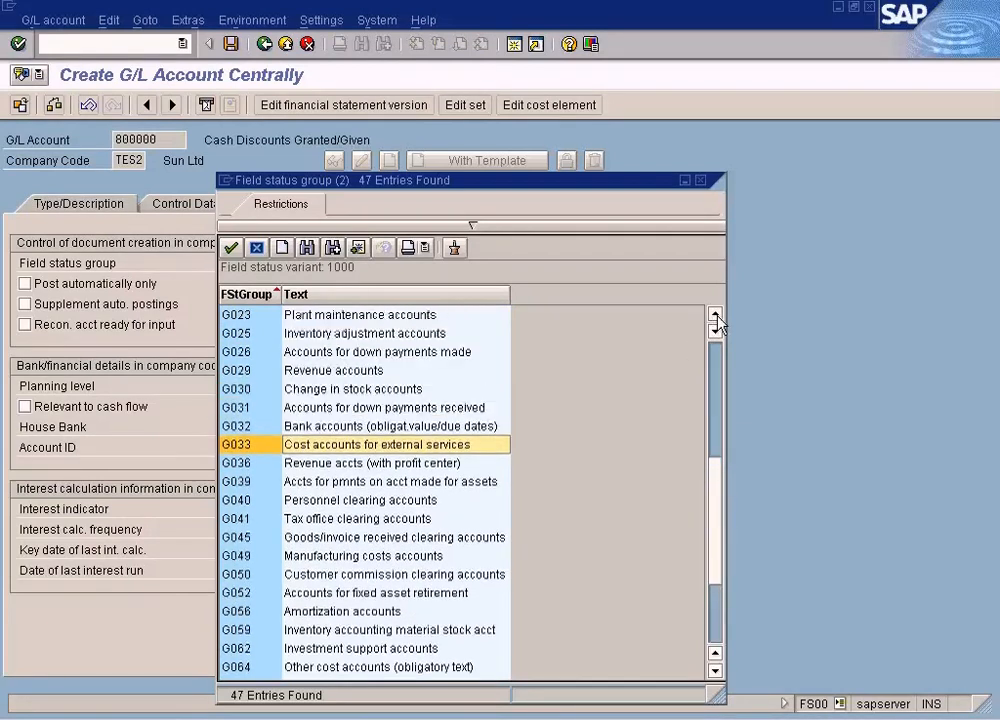
{"action": "left_click", "coordinate": [715, 314]}
{"action": "left_click", "coordinate": [715, 314]}
{"action": "left_click", "coordinate": [715, 314]}
{"action": "left_click", "coordinate": [715, 314]}
{"action": "left_click", "coordinate": [715, 314]}
{"action": "left_click", "coordinate": [715, 314]}
{"action": "left_click", "coordinate": [715, 314]}
{"action": "left_click", "coordinate": [715, 314]}
{"action": "left_click", "coordinate": [715, 314]}
{"action": "left_click", "coordinate": [715, 314]}
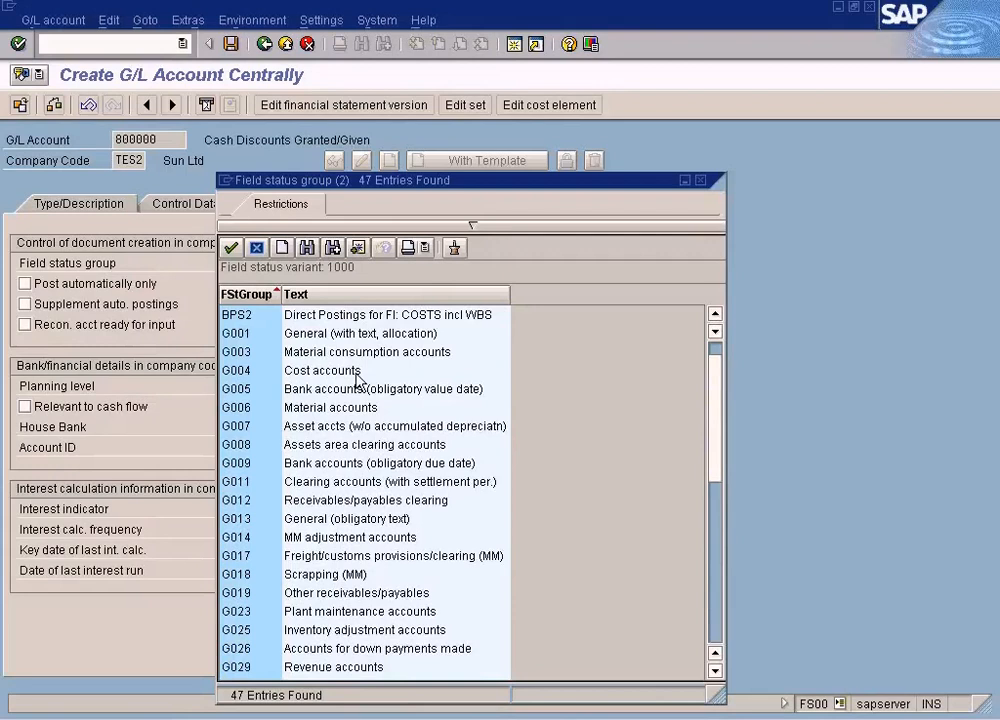
{"action": "left_click", "coordinate": [715, 314]}
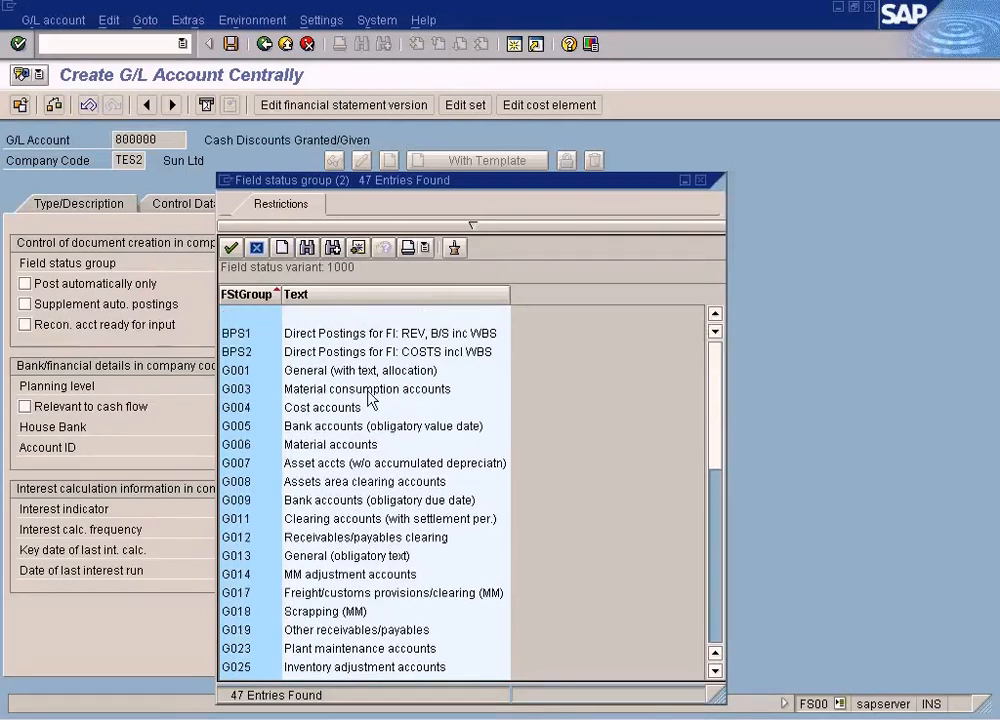
{"action": "double_click", "coordinate": [333, 412]}
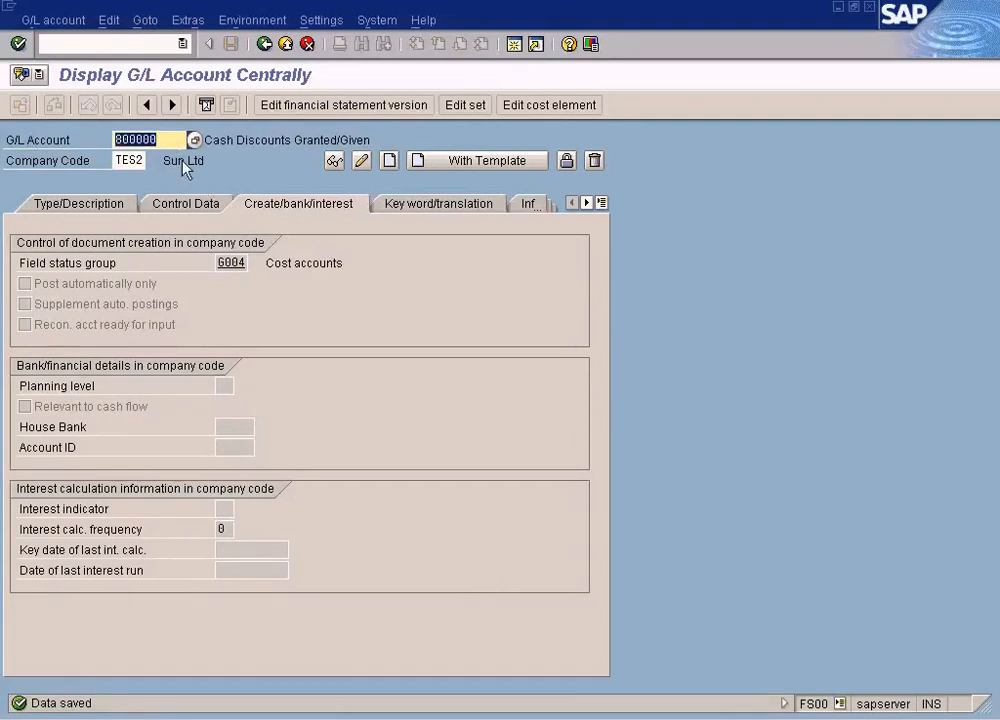
{"action": "left_click", "coordinate": [123, 44]}
{"action": "type", "text": "/nfb"}
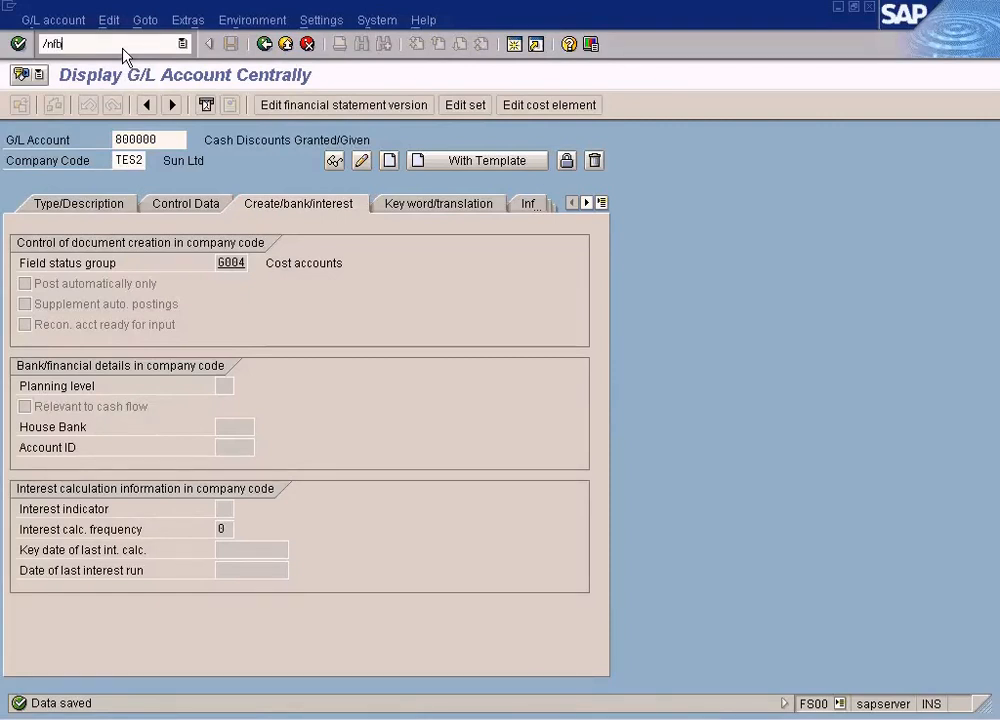
{"action": "type", "text": "70"}
{"action": "key", "text": "Return"}
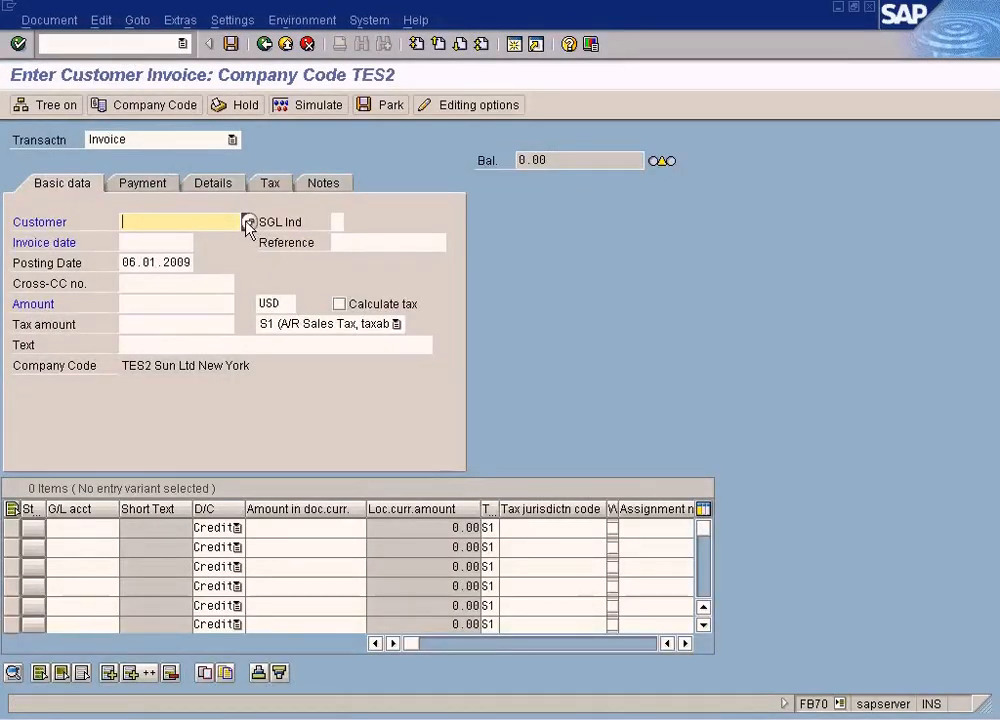
{"action": "left_click", "coordinate": [248, 222]}
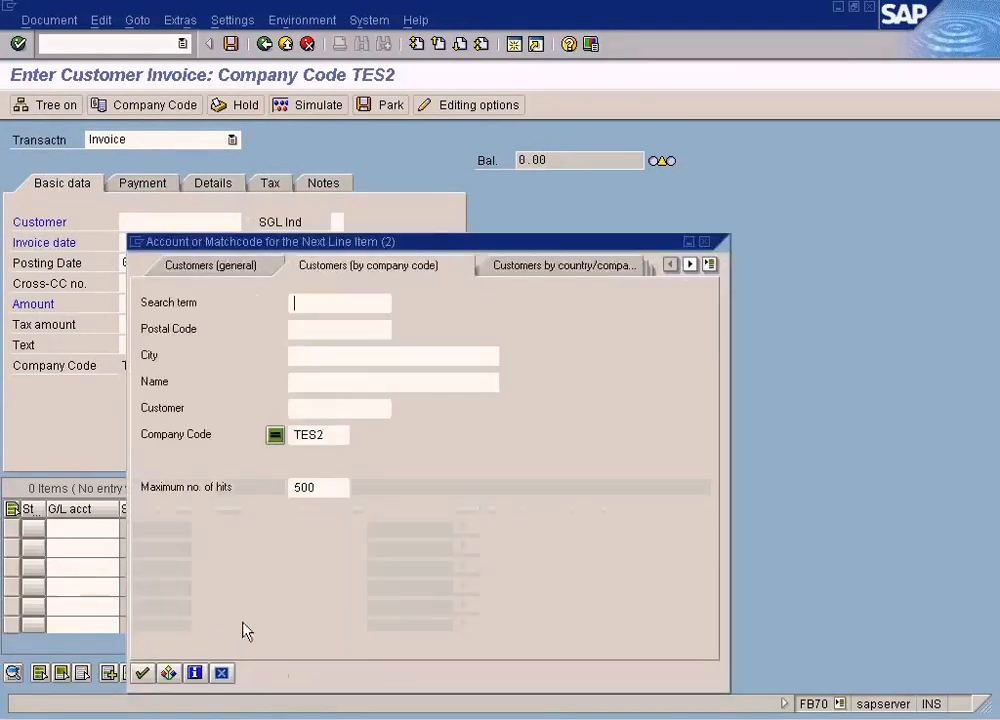
{"action": "left_click", "coordinate": [221, 673]}
- Start a G/L account document with transaction FB50 and enter account 800000 in the first line item
{"action": "left_click", "coordinate": [114, 48]}
{"action": "type", "text": "/nfb50"}
{"action": "key", "text": "Return"}
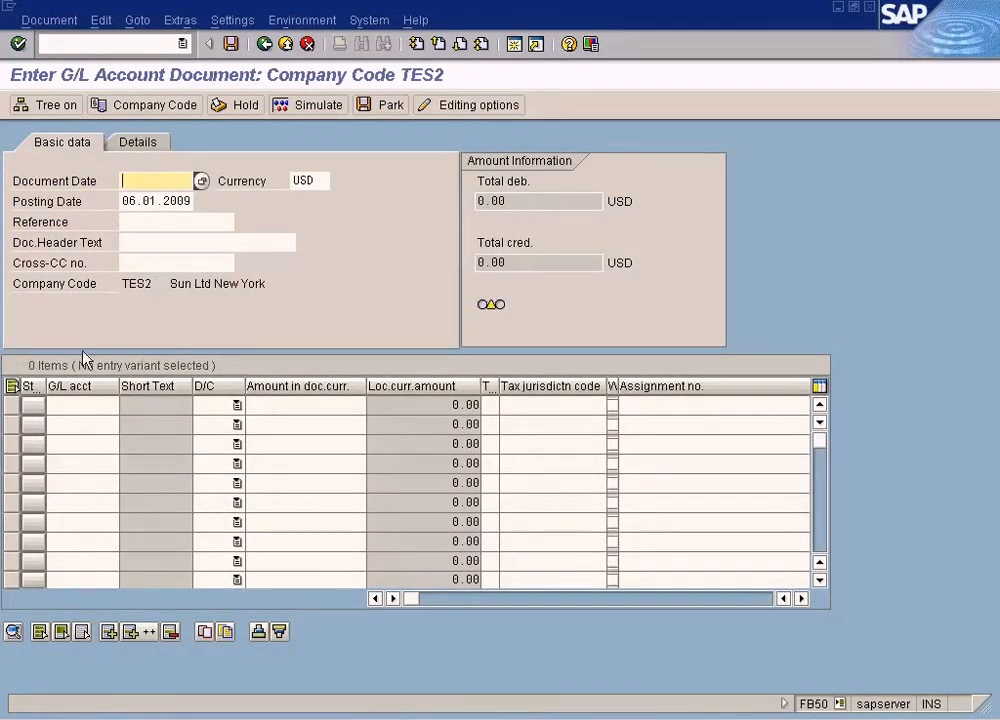
{"action": "left_click", "coordinate": [83, 406]}
{"action": "type", "text": "800000"}
- Copy the posting date 06.01.2009 into the document date and set the document header text to "Salary for staffs"
{"action": "left_click_drag", "start_coordinate": [121, 204], "coordinate": [257, 203]}
{"action": "key", "text": "ctrl+c"}
{"action": "left_click", "coordinate": [172, 181]}
{"action": "key", "text": "ctrl+v"}
{"action": "left_click", "coordinate": [160, 262]}
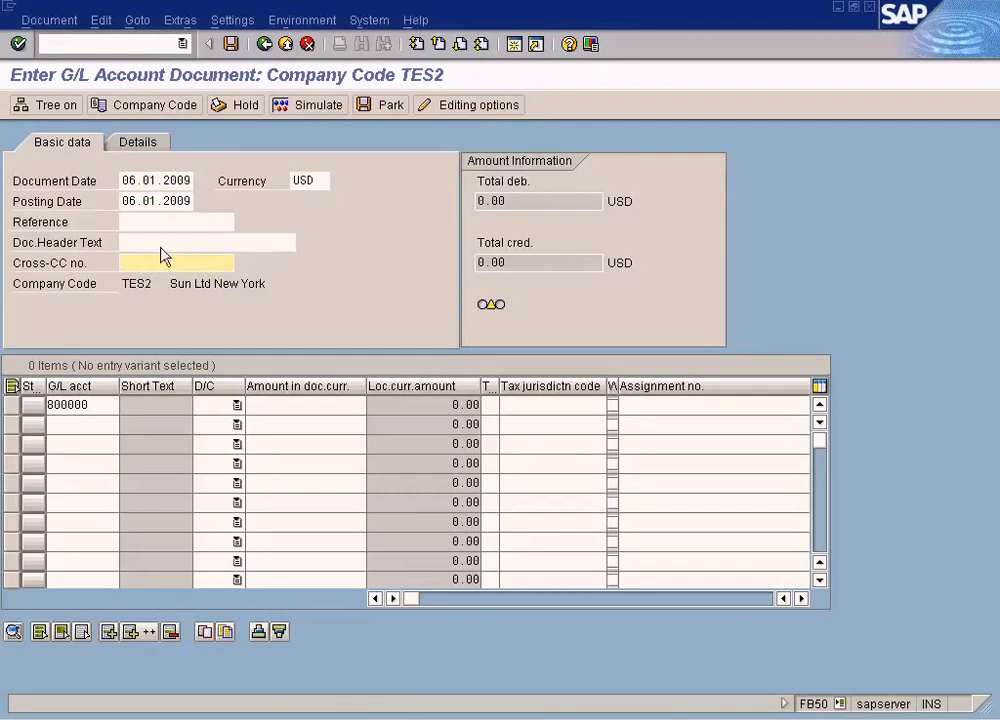
{"action": "left_click", "coordinate": [161, 243]}
{"action": "type", "text": "Salary for staffs"}
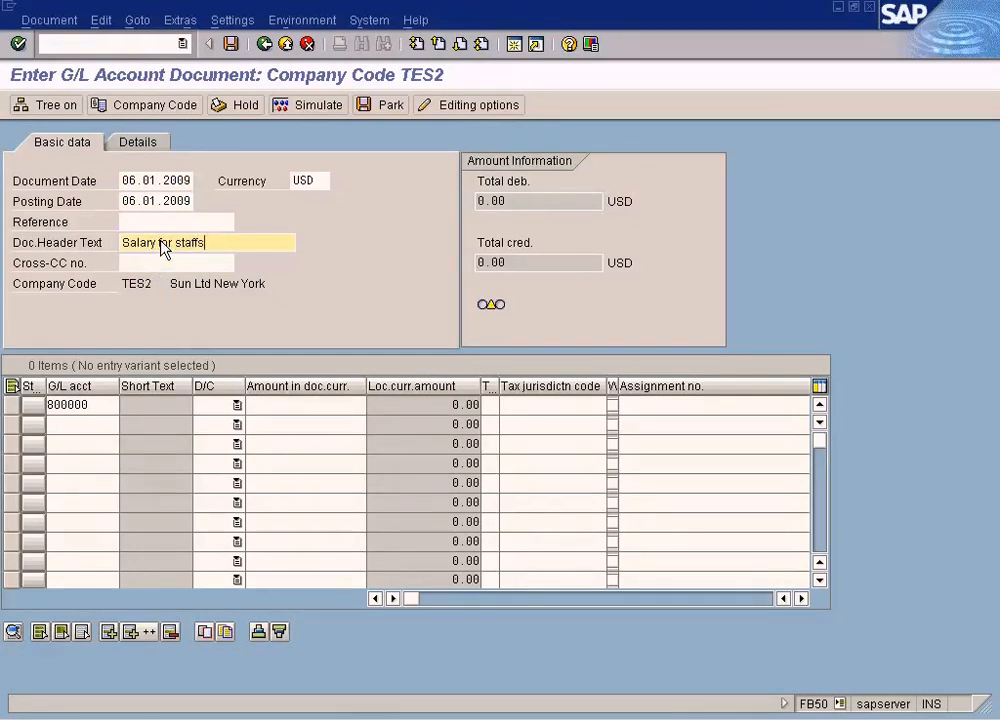
- Make the line item for account 800000 a debit of 300 USD
{"action": "left_click", "coordinate": [237, 404]}
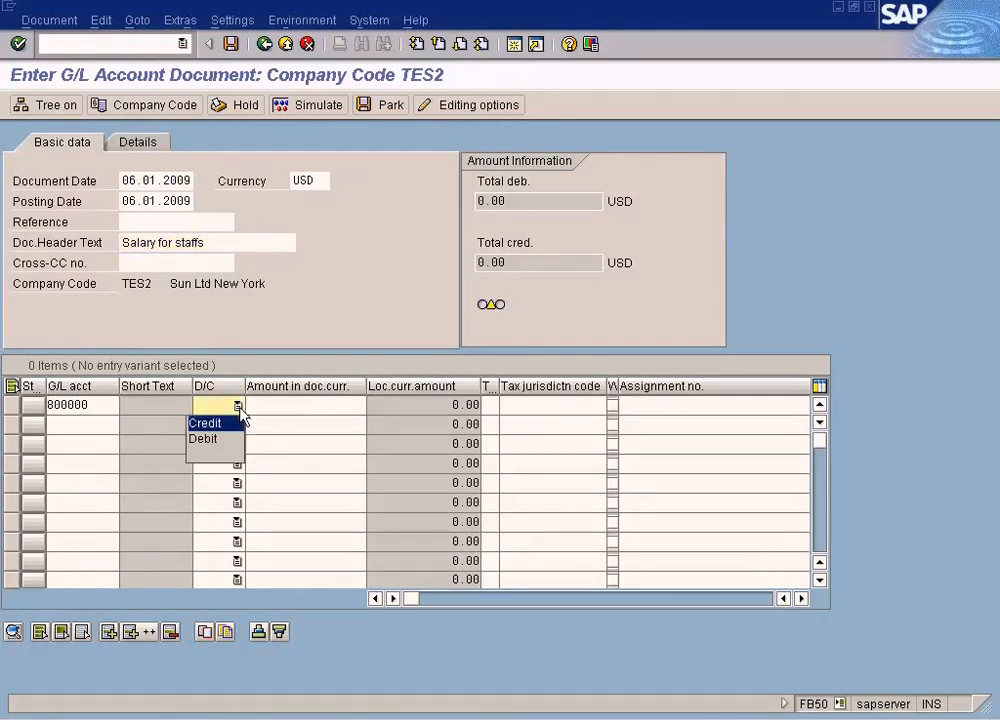
{"action": "left_click", "coordinate": [224, 441]}
{"action": "left_click", "coordinate": [312, 415]}
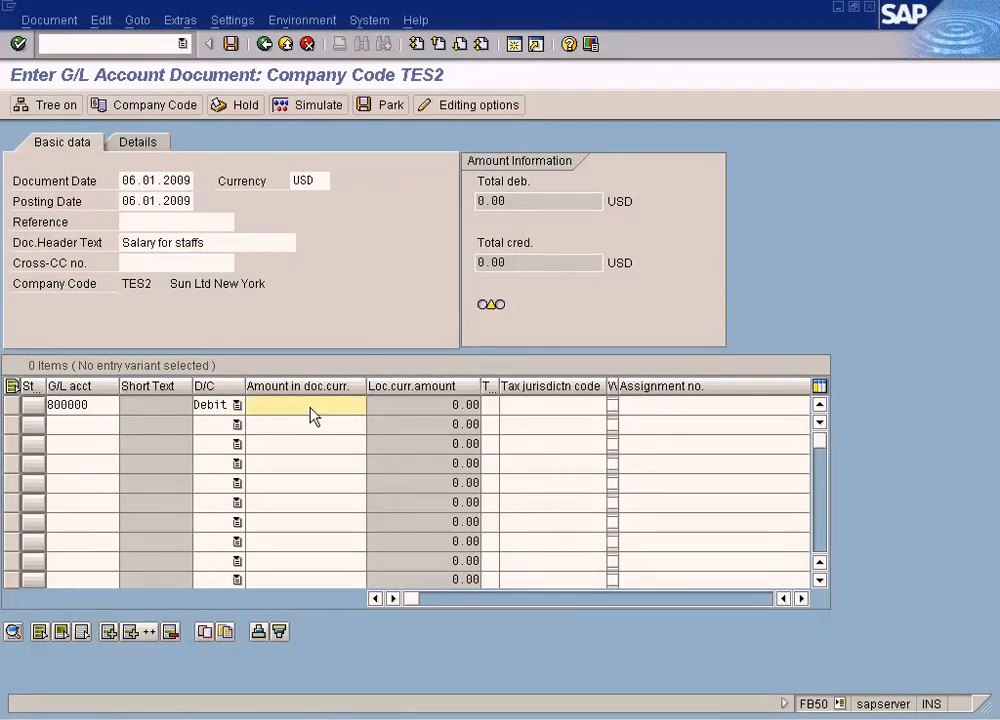
- Add a second line item crediting account 200000 (Cash In Bank) with 300 USD
{"action": "left_click", "coordinate": [117, 437]}
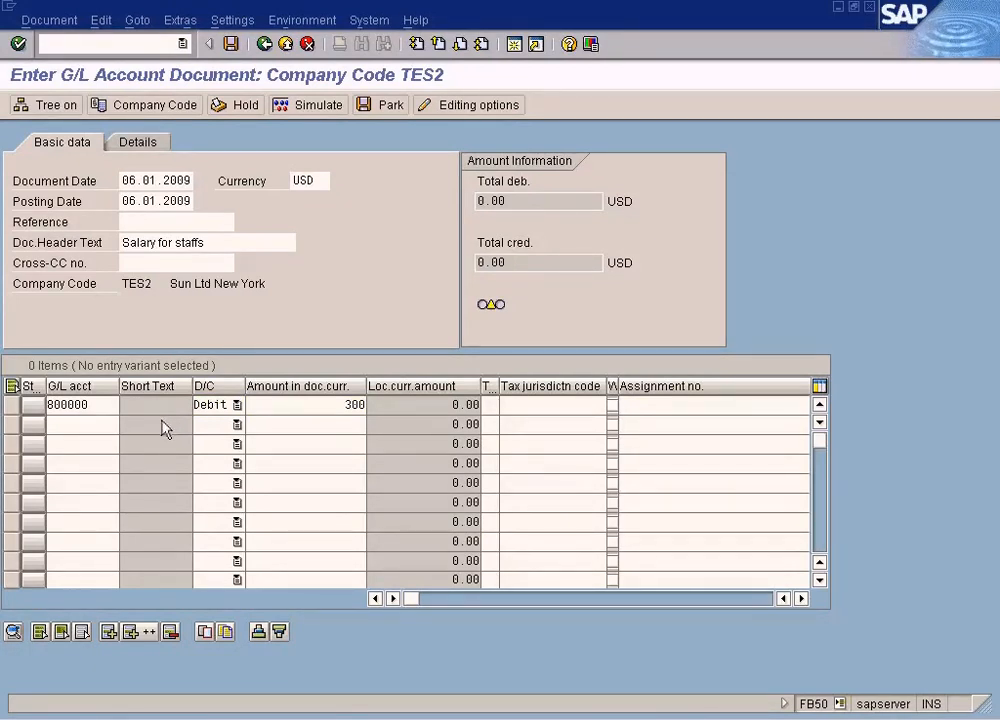
{"action": "key", "text": "F4"}
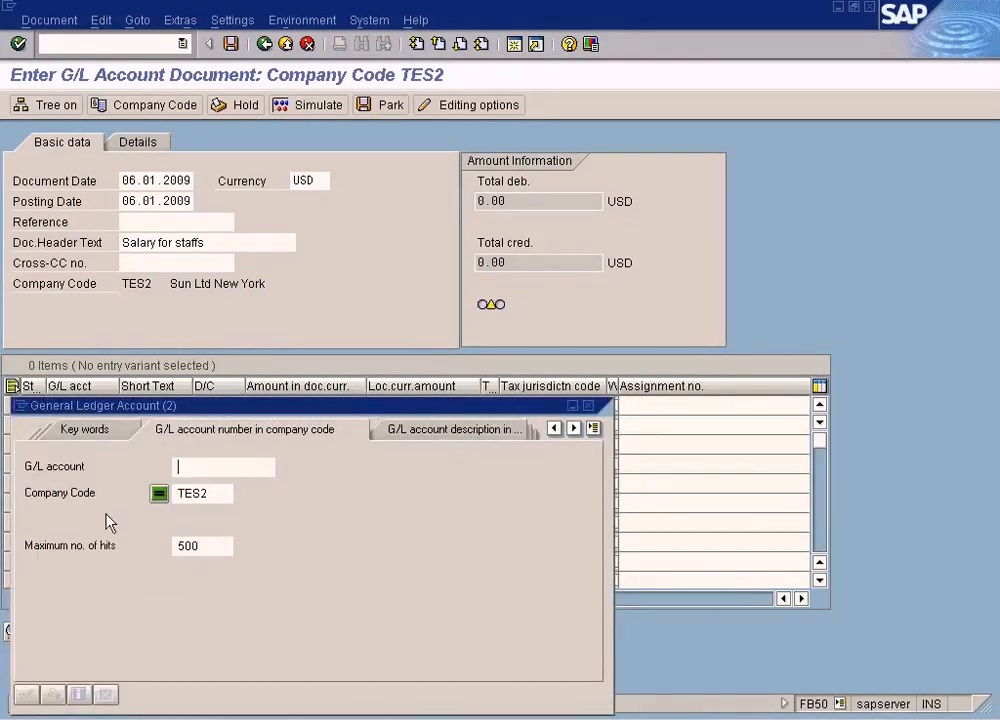
{"action": "key", "text": "Return"}
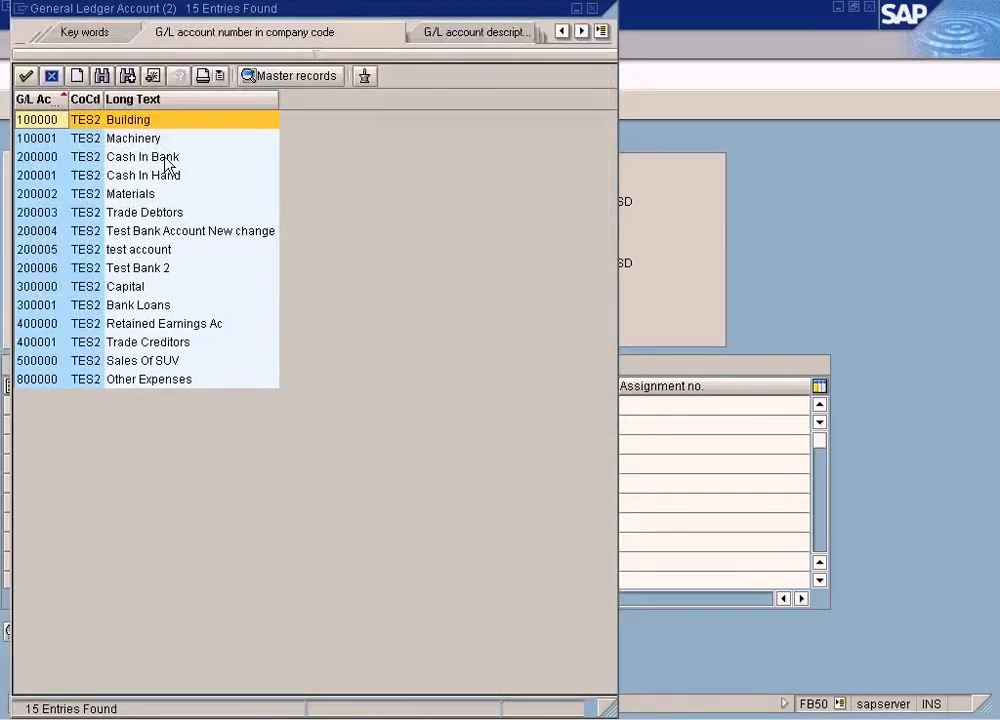
{"action": "double_click", "coordinate": [165, 159]}
{"action": "left_click", "coordinate": [236, 425]}
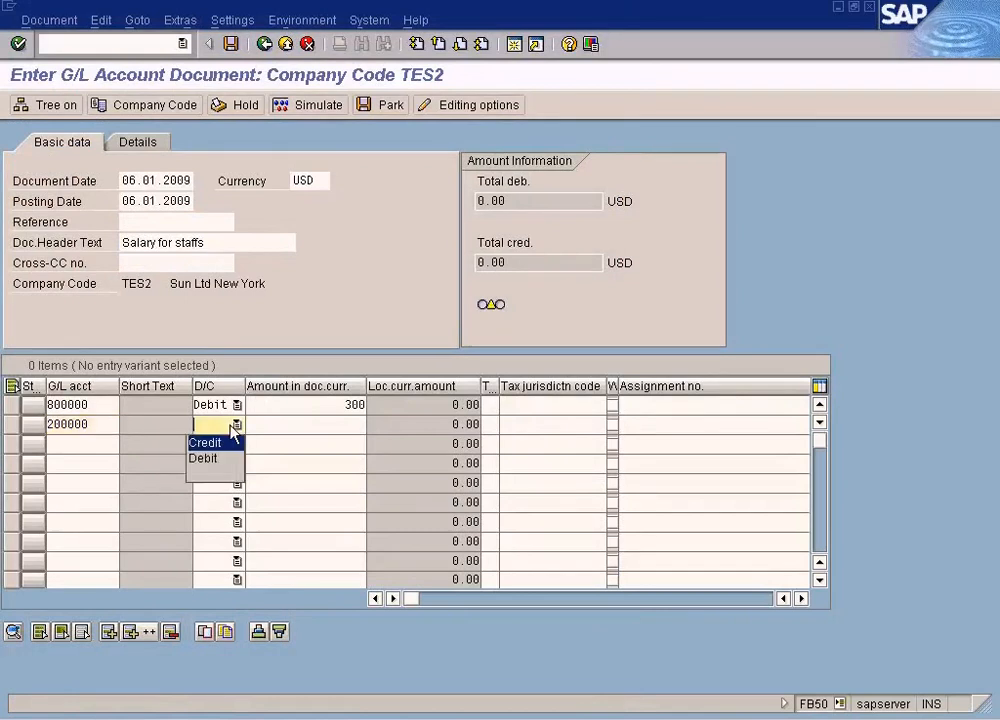
{"action": "left_click", "coordinate": [210, 442]}
{"action": "left_click", "coordinate": [320, 425]}
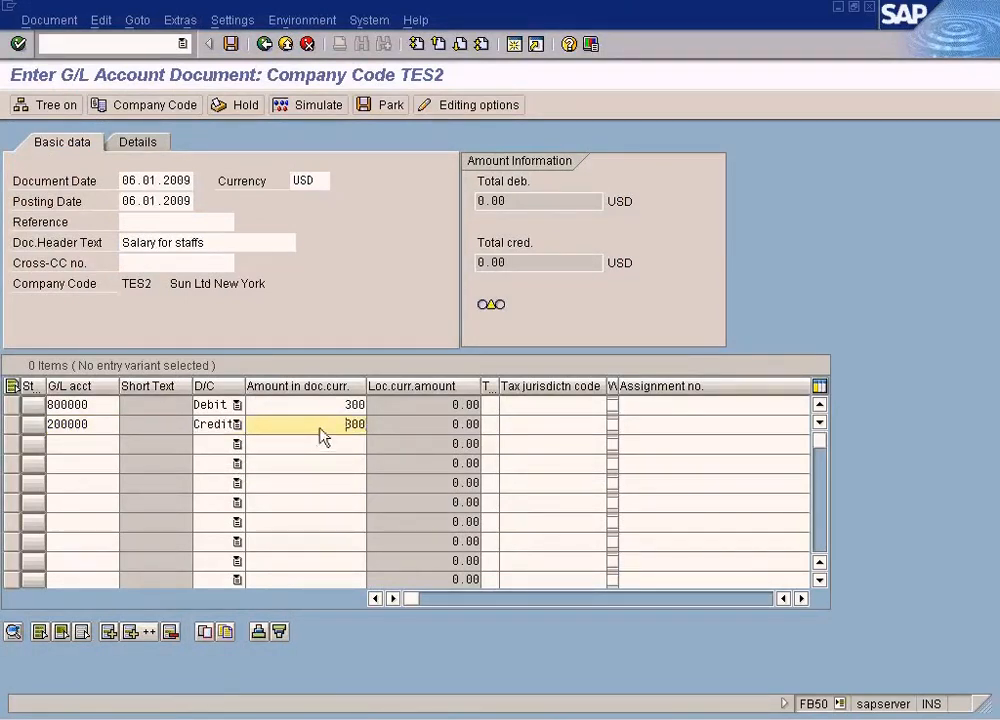
- Fill in the due date in the details of the Cash In Bank item and return to the document entry
{"action": "double_click", "coordinate": [318, 430]}
{"action": "left_click", "coordinate": [428, 328]}
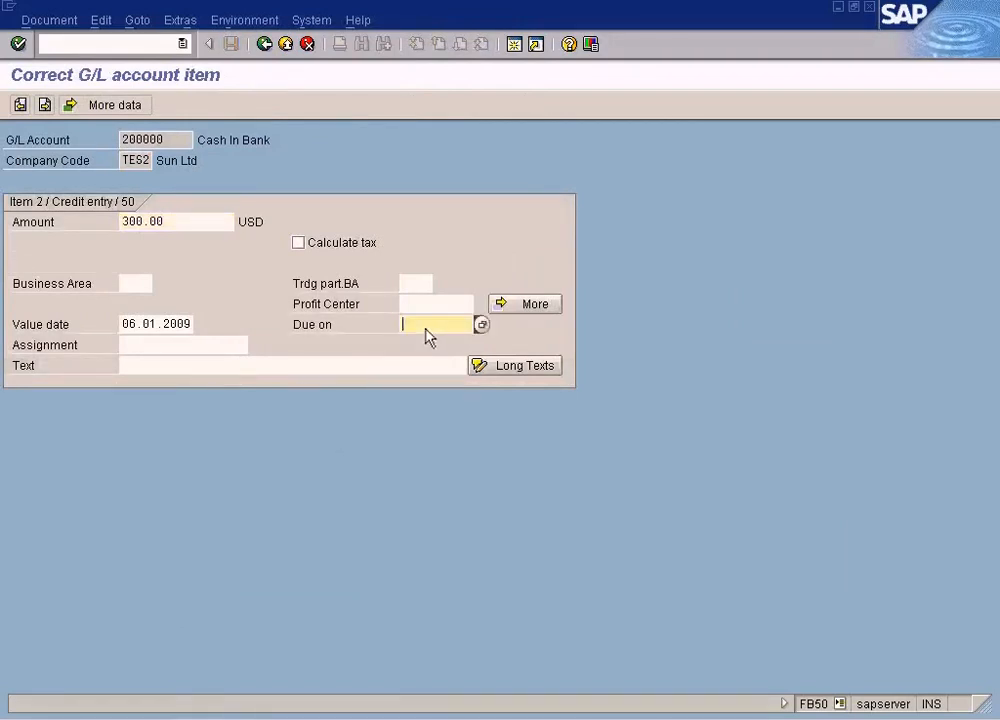
{"action": "key", "text": "F4"}
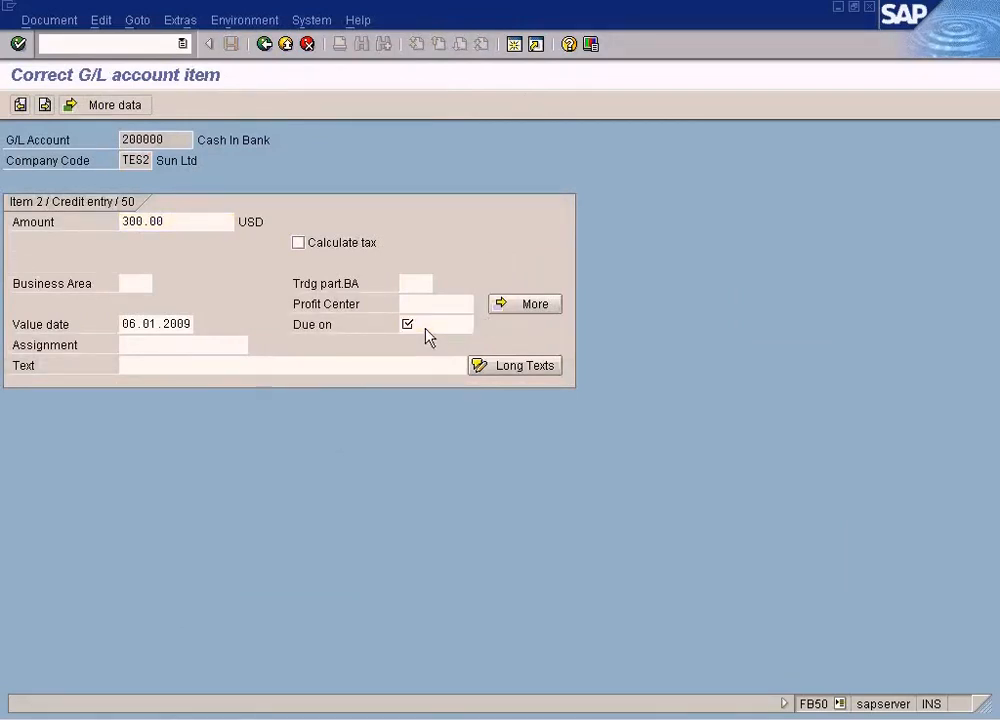
{"action": "key", "text": "Return"}
{"action": "left_click", "coordinate": [264, 45]}
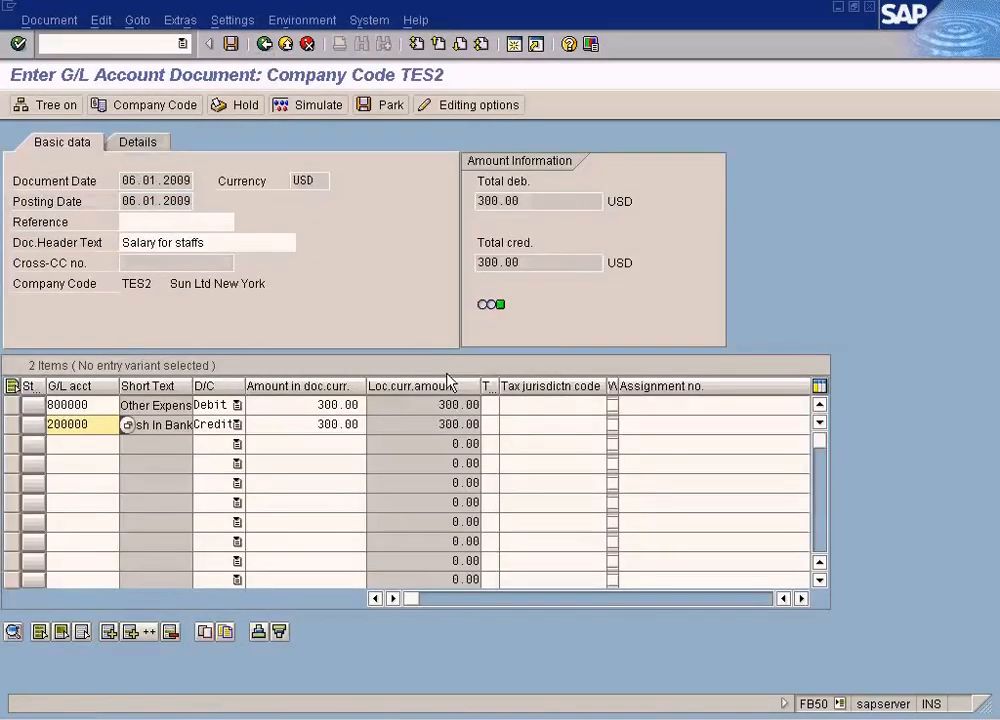
- Look up the TES2 cost centers in controlling area SUN and assign CARS2 to the Other Expenses line item
{"action": "left_click", "coordinate": [540, 407]}
{"action": "key", "text": "Tab"}
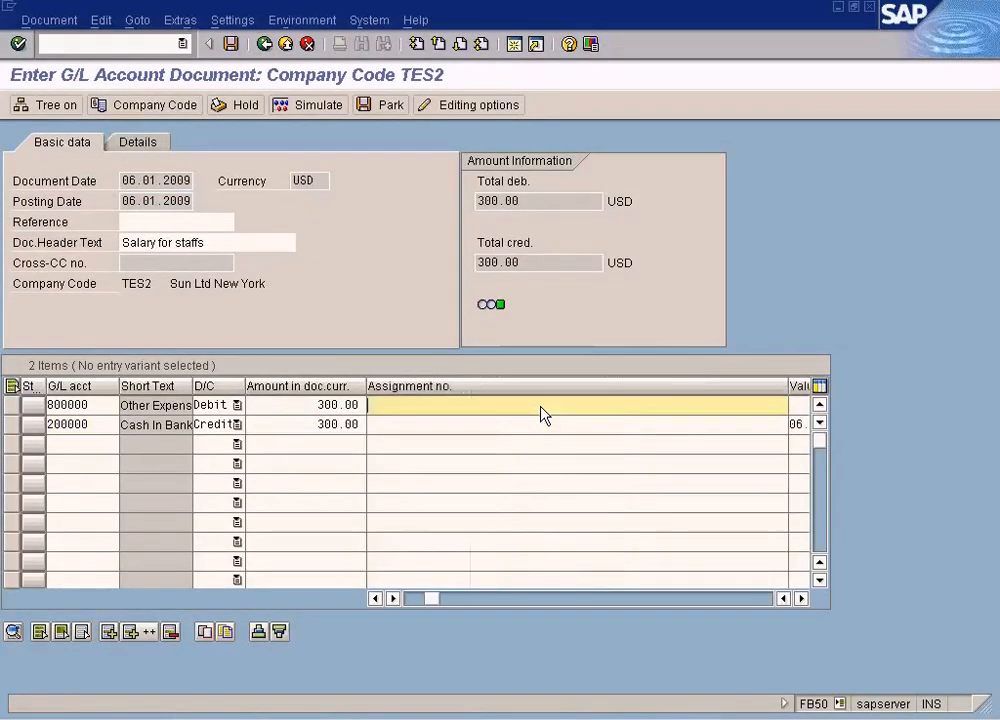
{"action": "key", "text": "Tab"}
{"action": "key", "text": "Tab"}
{"action": "key", "text": "Tab"}
{"action": "key", "text": "Tab"}
{"action": "key", "text": "Tab"}
{"action": "key", "text": "Tab"}
{"action": "key", "text": "Tab"}
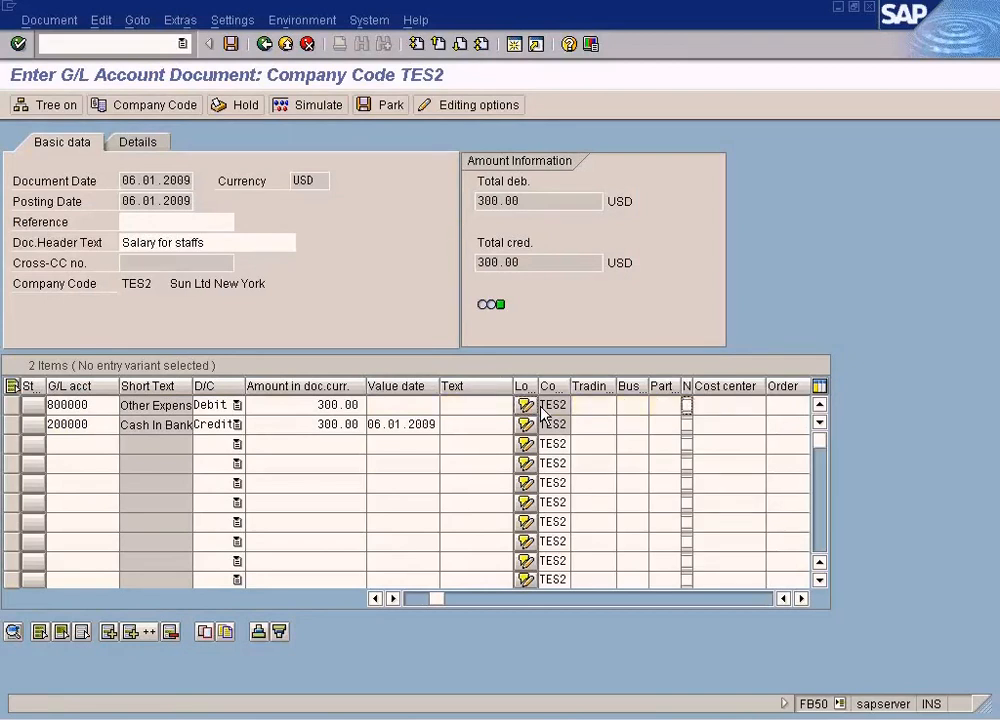
{"action": "key", "text": "Tab"}
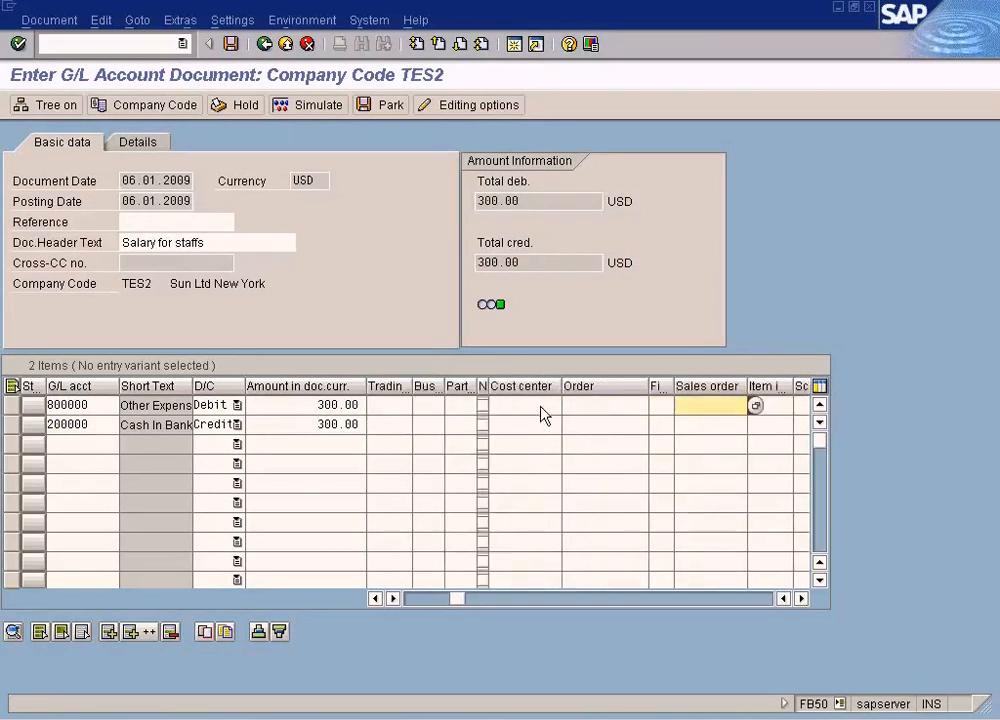
{"action": "left_click", "coordinate": [541, 408]}
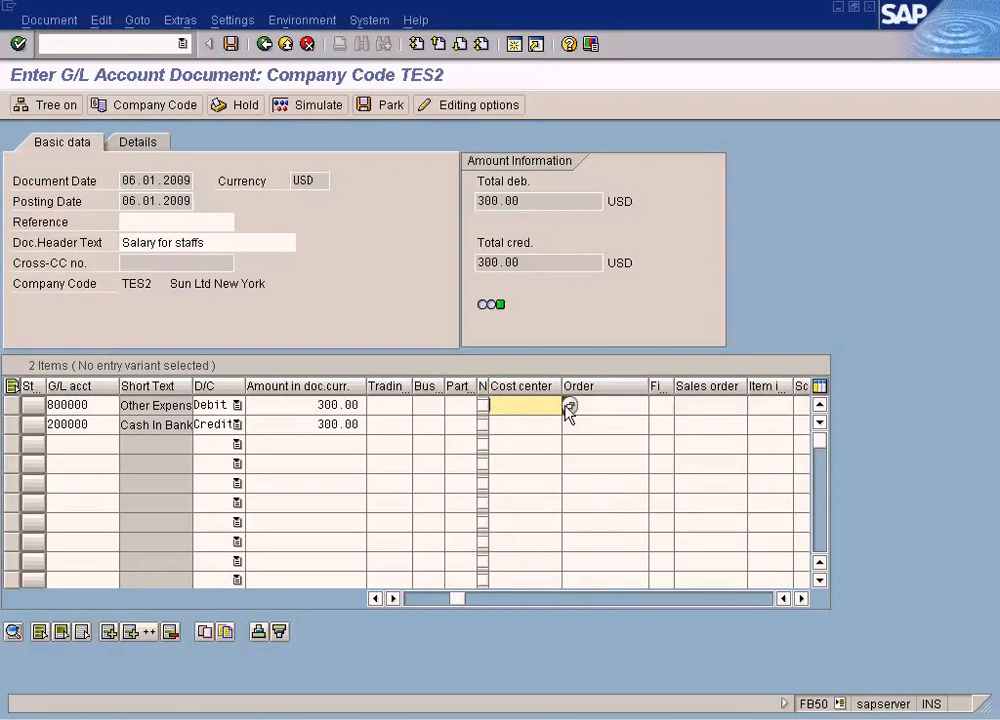
{"action": "left_click", "coordinate": [569, 405]}
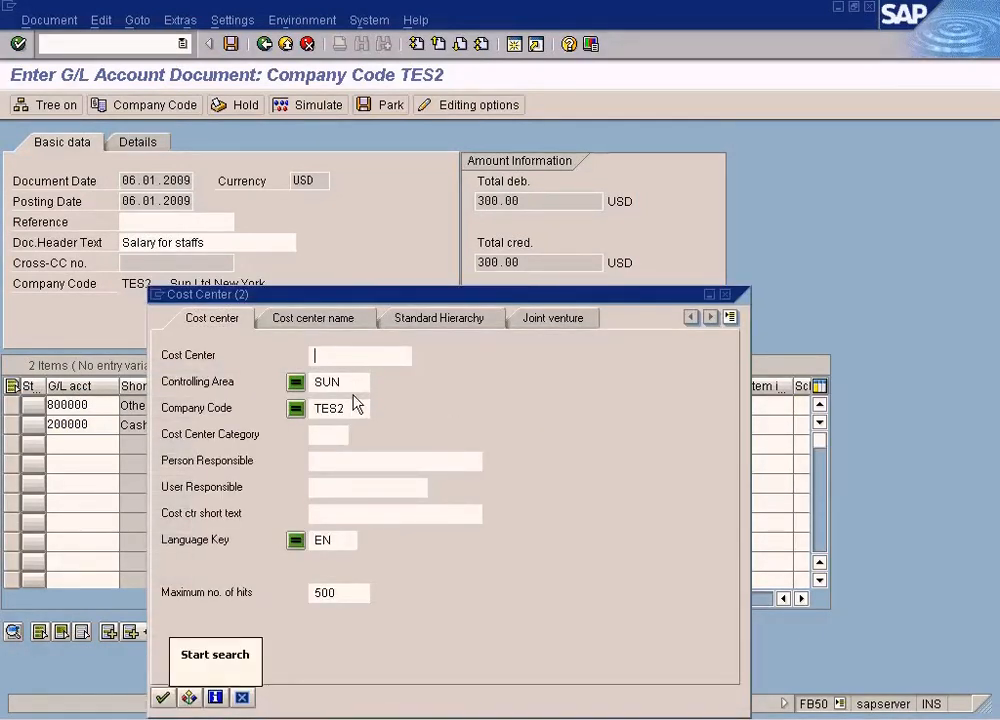
{"action": "left_click", "coordinate": [163, 697]}
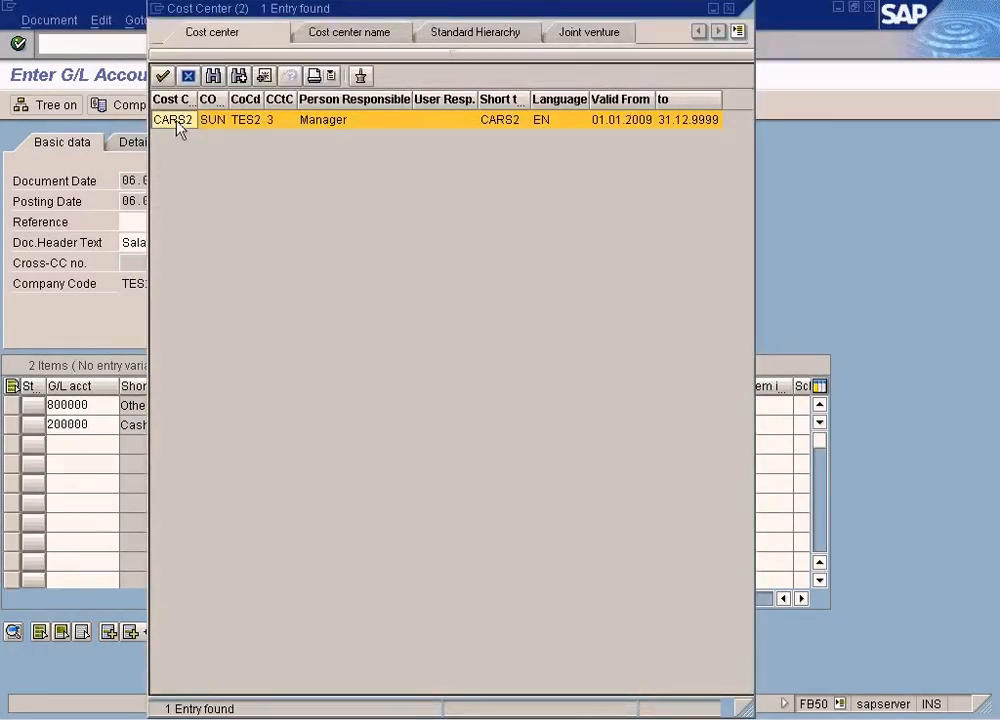
{"action": "double_click", "coordinate": [174, 120]}
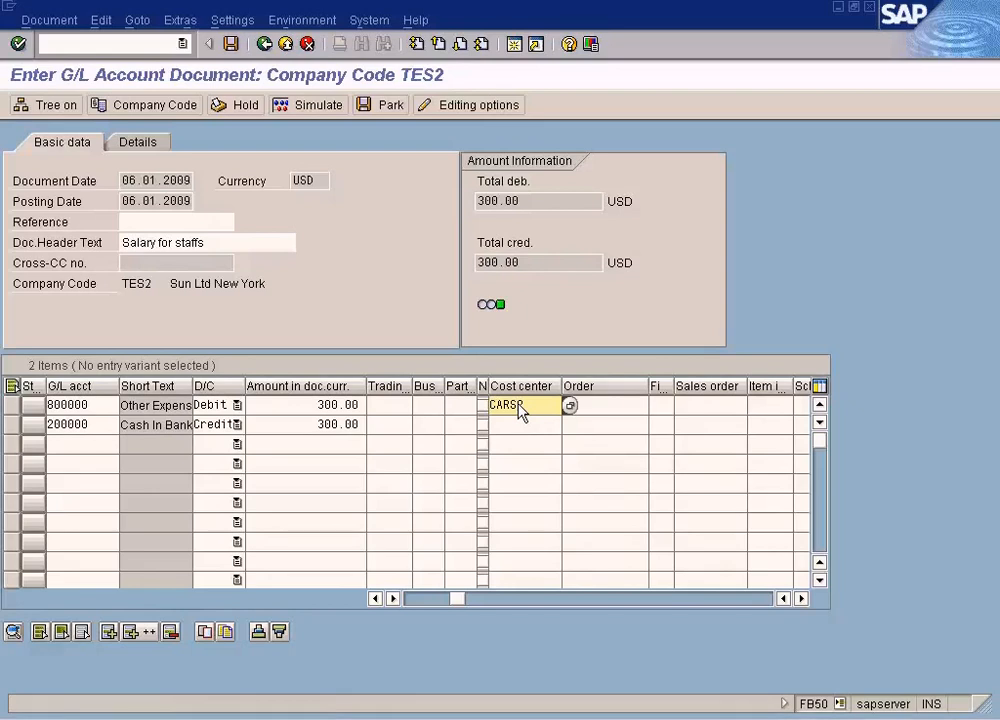
- Simulate the posting of the salary document
{"action": "left_click", "coordinate": [599, 406]}
{"action": "left_click", "coordinate": [530, 410]}
{"action": "left_click", "coordinate": [318, 106]}
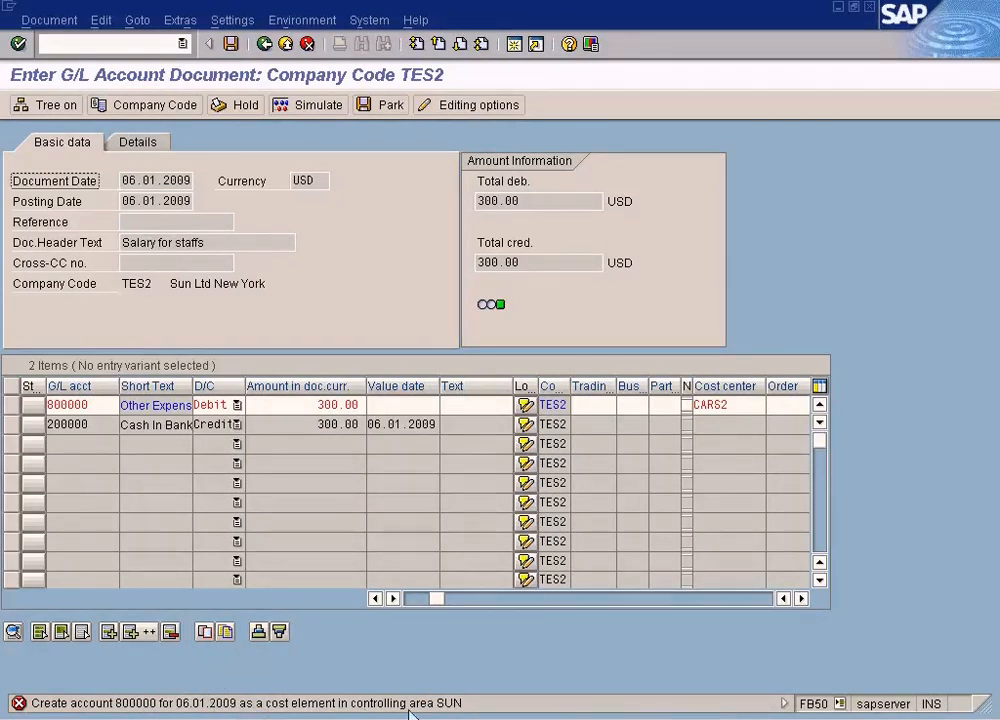
- Clear the cost center of the Other Expenses item, simulate the document without it and return to the document entry
{"action": "left_click", "coordinate": [97, 407]}
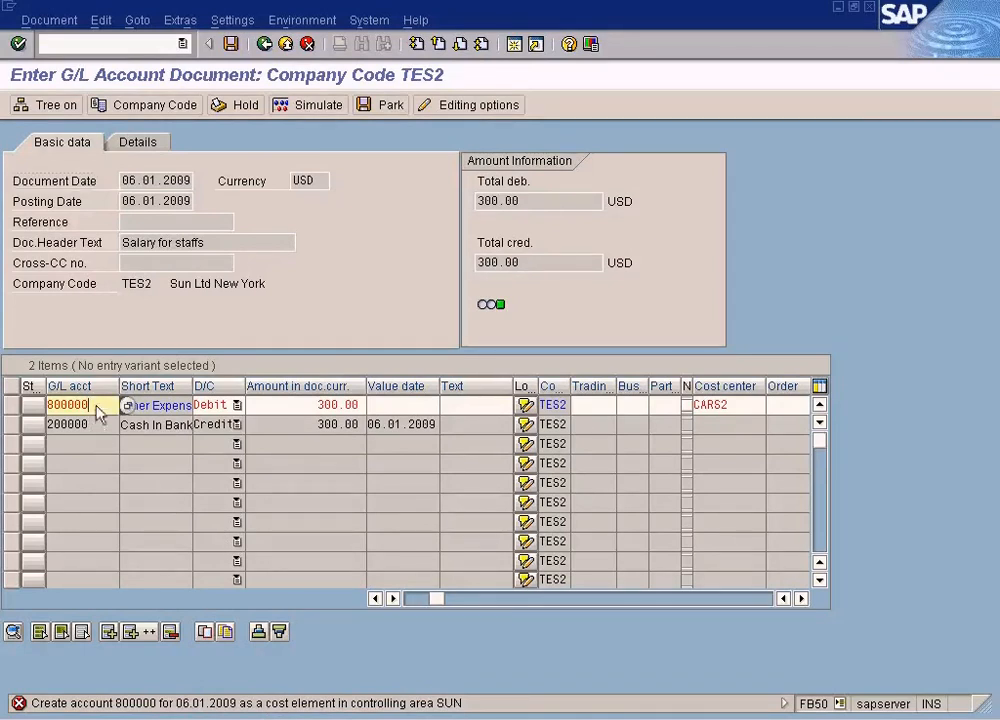
{"action": "left_click_drag", "start_coordinate": [97, 410], "coordinate": [5, 387]}
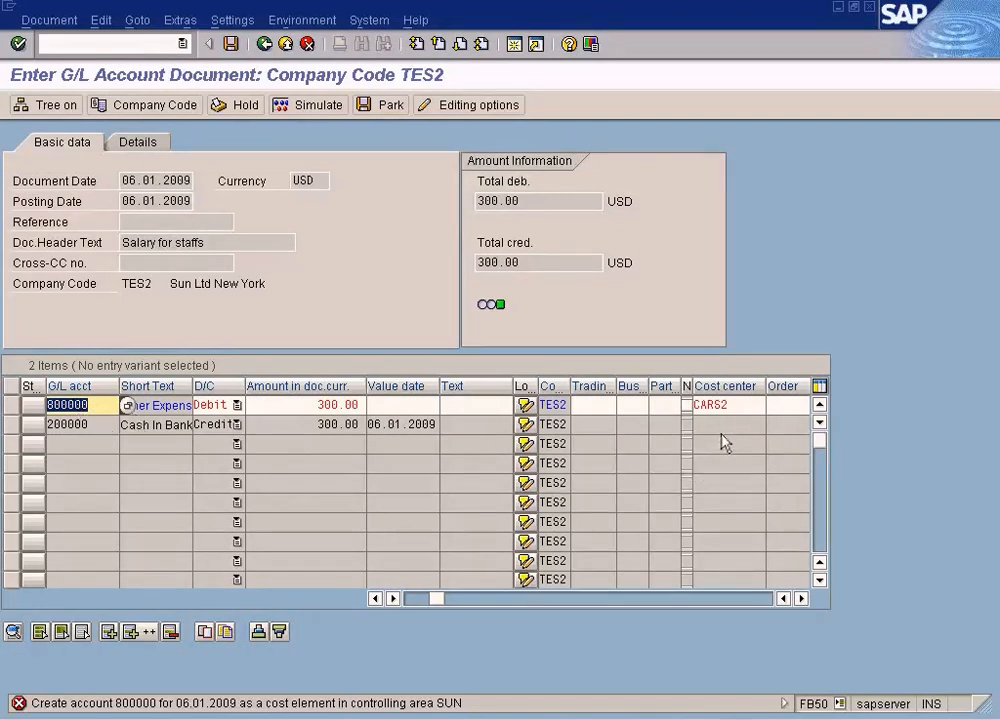
{"action": "left_click", "coordinate": [746, 407]}
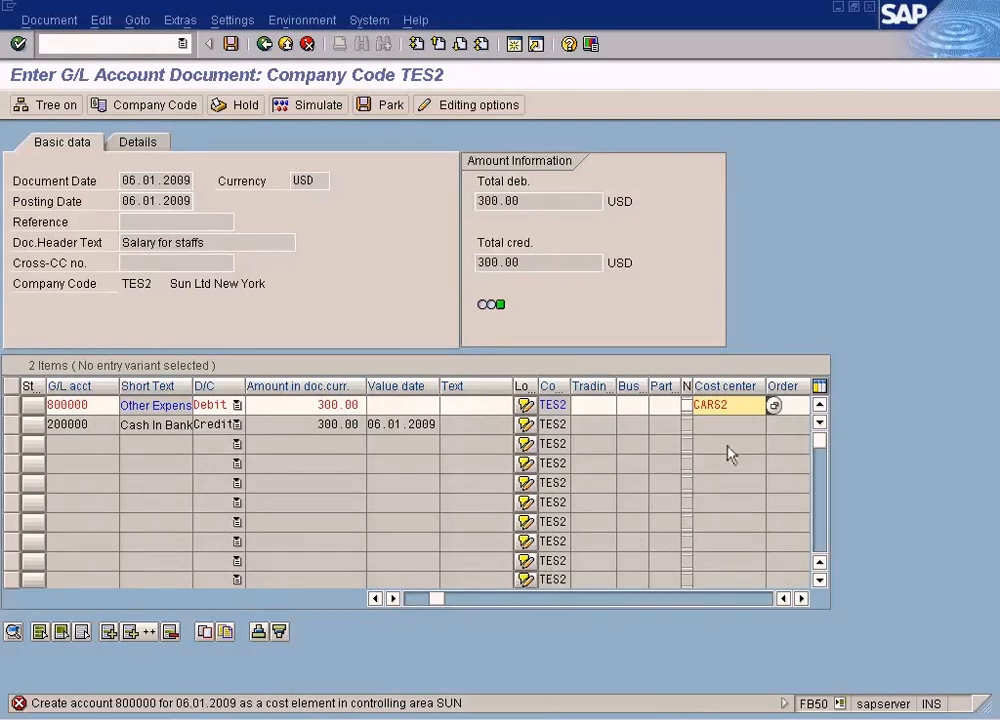
{"action": "left_click_drag", "start_coordinate": [724, 410], "coordinate": [684, 412]}
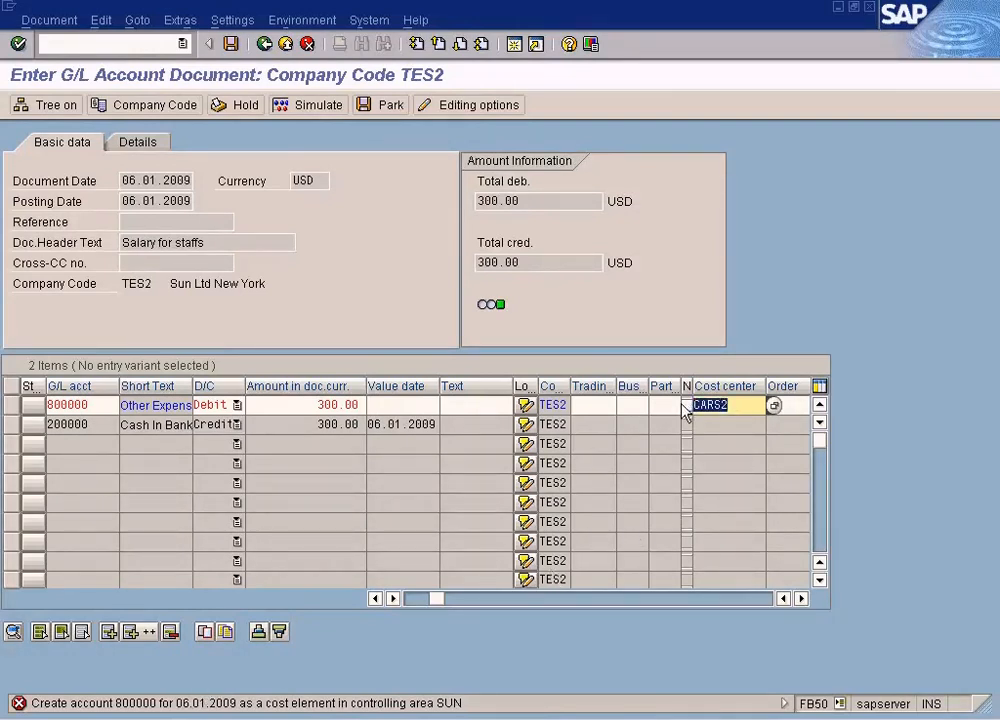
{"action": "key", "text": "Delete"}
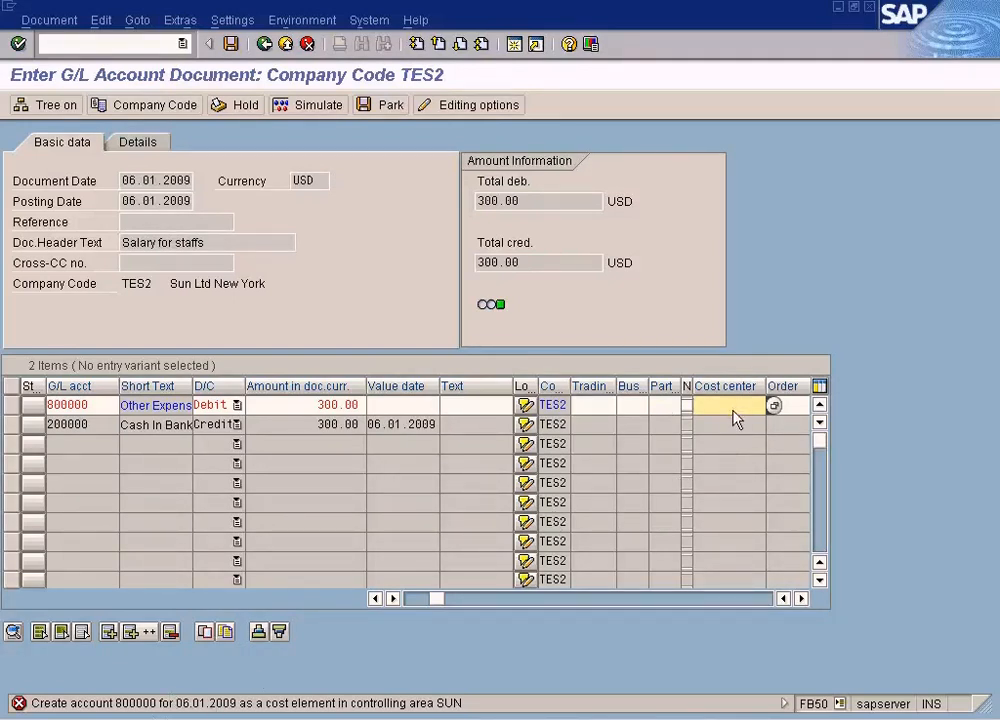
{"action": "left_click", "coordinate": [316, 107]}
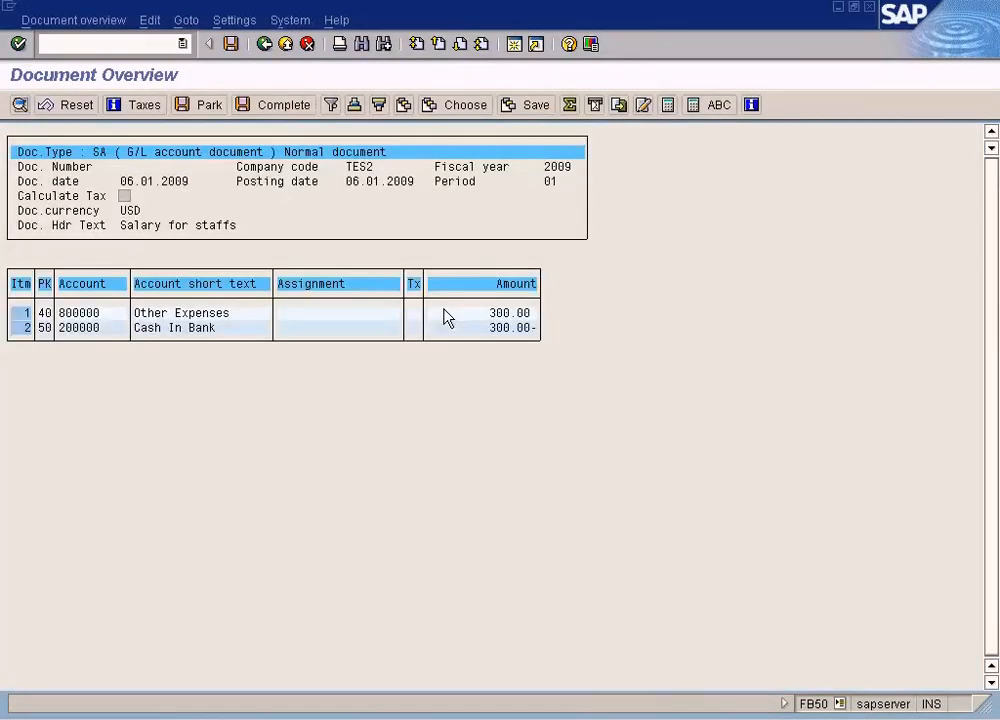
{"action": "left_click", "coordinate": [264, 44]}
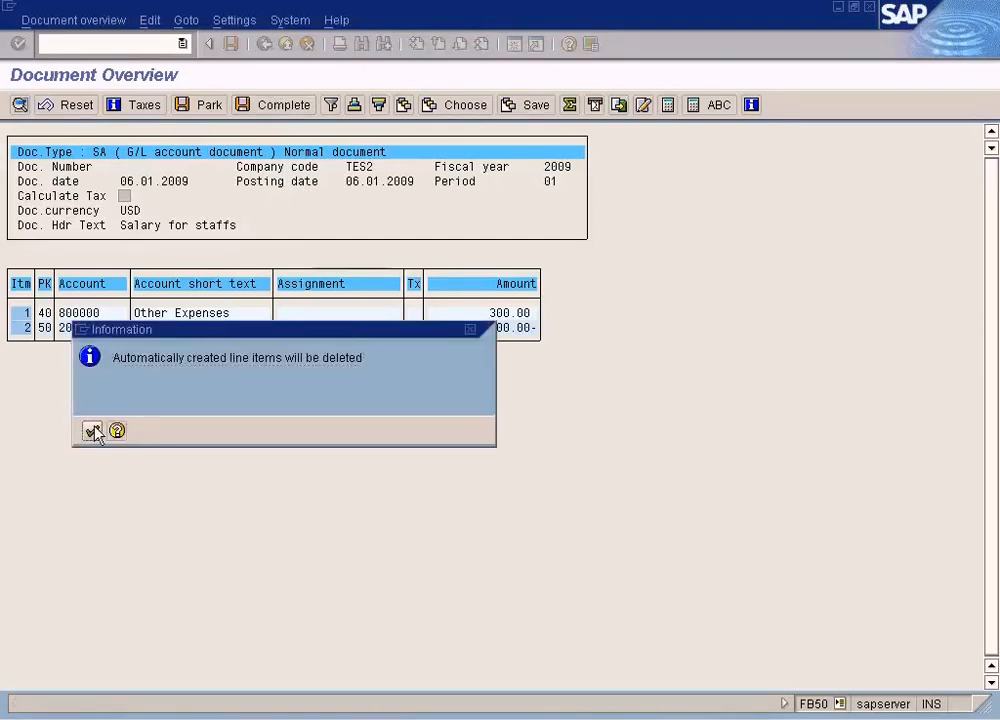
{"action": "left_click", "coordinate": [92, 432]}
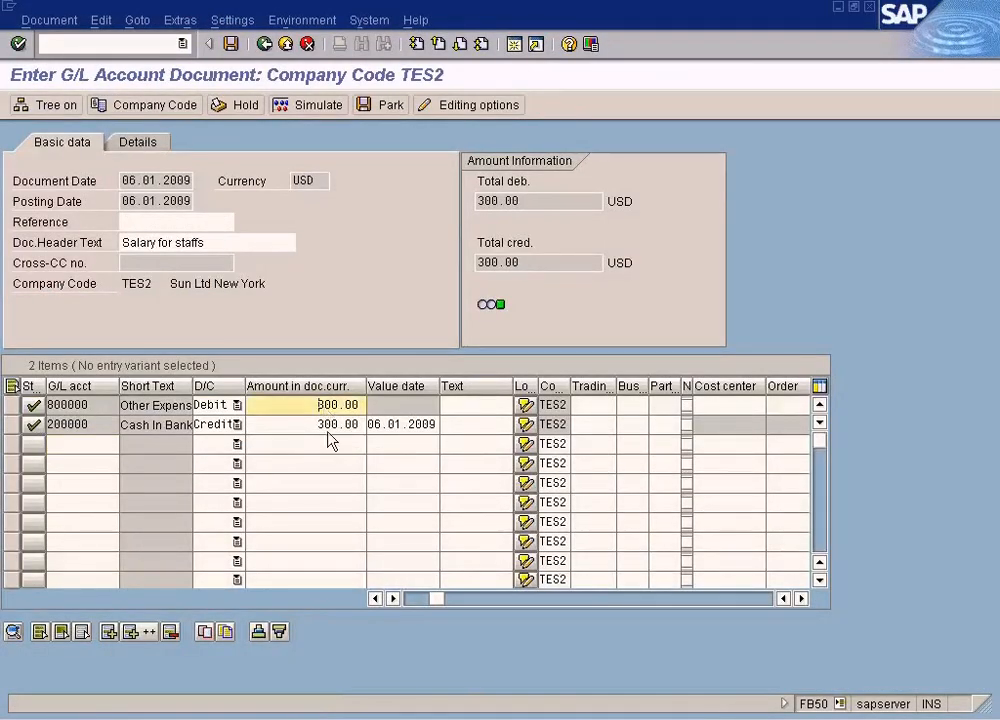
- Assign cost center CARS2 to the Other Expenses line item and simulate the document
{"action": "key", "text": "Tab"}
{"action": "key", "text": "Tab"}
{"action": "key", "text": "Tab"}
{"action": "key", "text": "Tab"}
{"action": "key", "text": "Tab"}
{"action": "key", "text": "Tab"}
{"action": "key", "text": "Tab"}
{"action": "key", "text": "Tab"}
{"action": "key", "text": "Tab"}
{"action": "key", "text": "Tab"}
{"action": "key", "text": "Tab"}
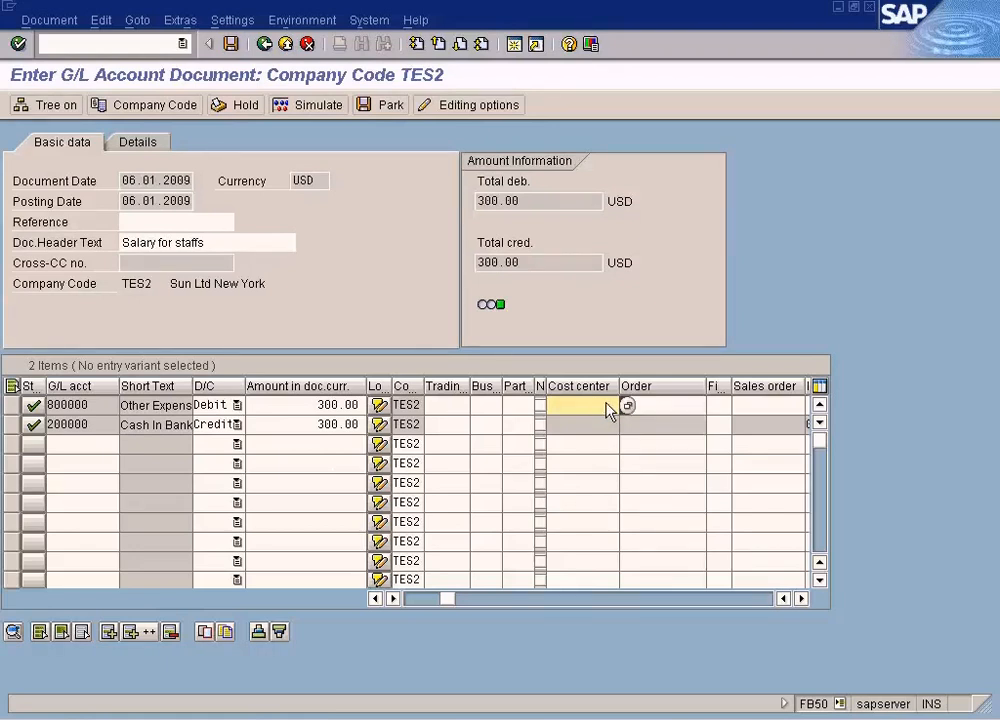
{"action": "type", "text": "06.01.2009"}
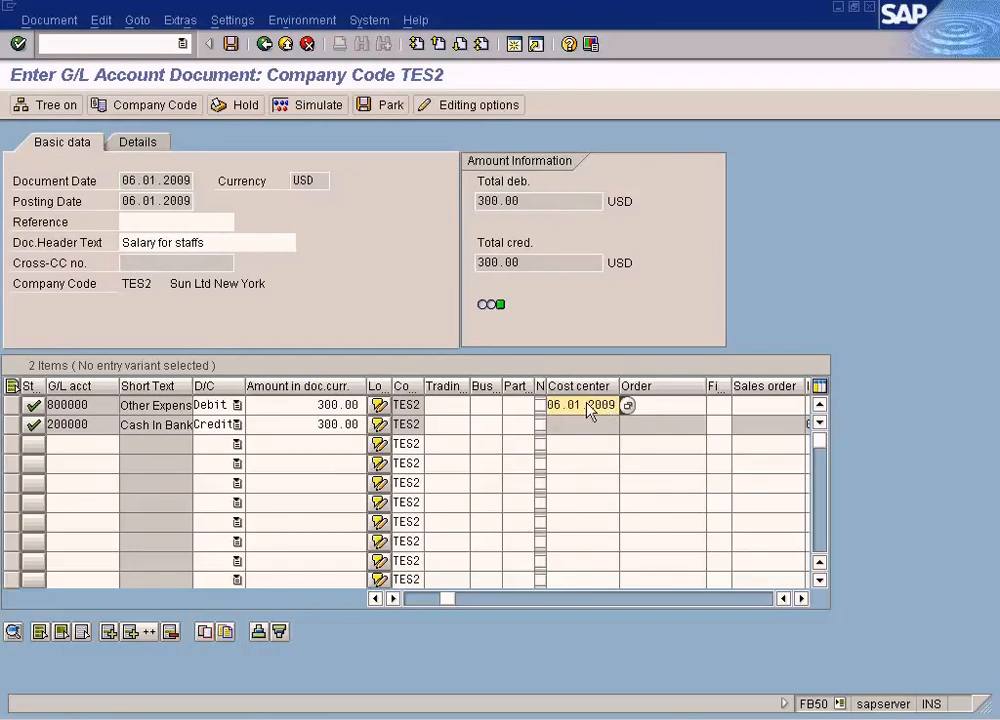
{"action": "key", "text": "BackSpace"}
{"action": "key", "text": "BackSpace"}
{"action": "key", "text": "BackSpace"}
{"action": "key", "text": "BackSpace"}
{"action": "key", "text": "BackSpace"}
{"action": "key", "text": "BackSpace"}
{"action": "key", "text": "BackSpace"}
{"action": "key", "text": "BackSpace"}
{"action": "key", "text": "BackSpace"}
{"action": "key", "text": "BackSpace"}
{"action": "type", "text": "cars2"}
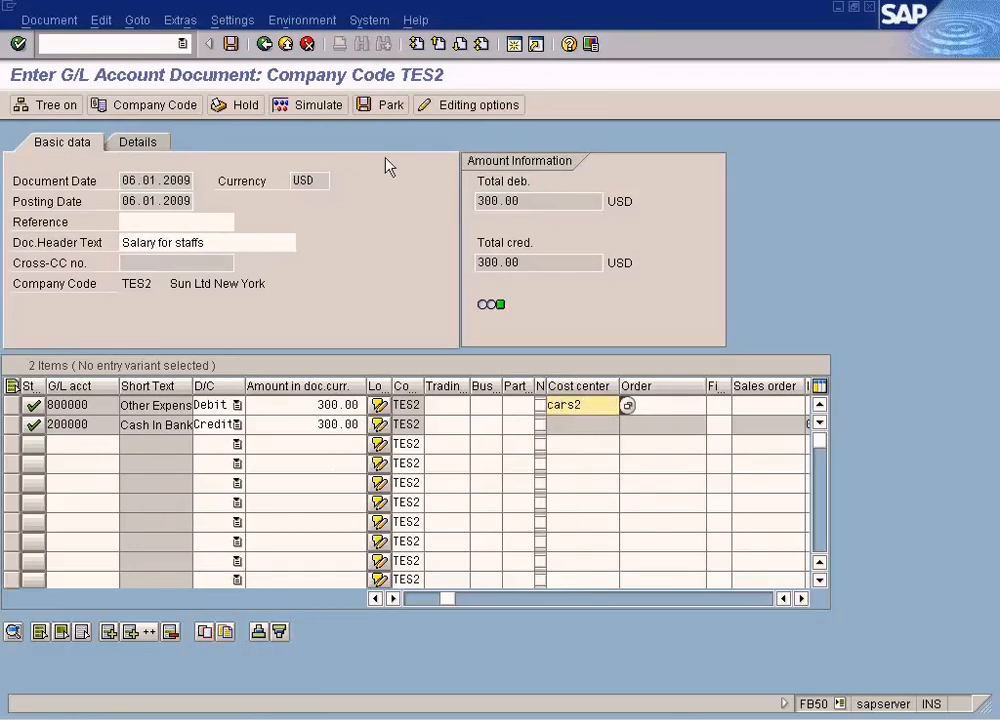
{"action": "left_click", "coordinate": [320, 108]}
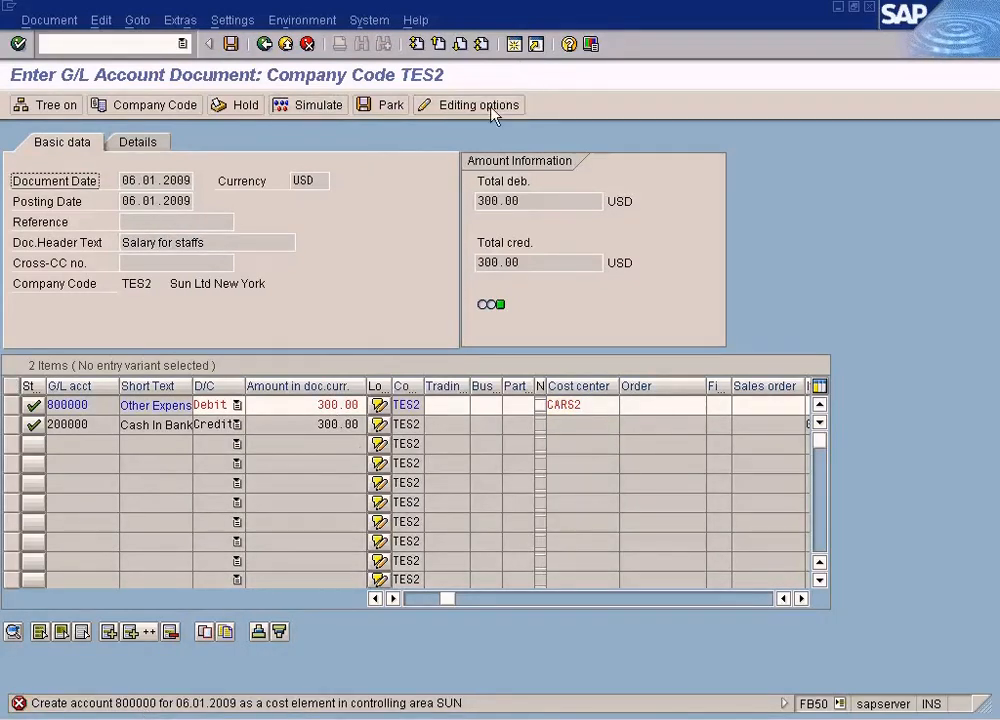
- Switch to the Customizing: Execute Project session and leave it for the SAP Easy Access menu
{"action": "left_click", "coordinate": [318, 718]}
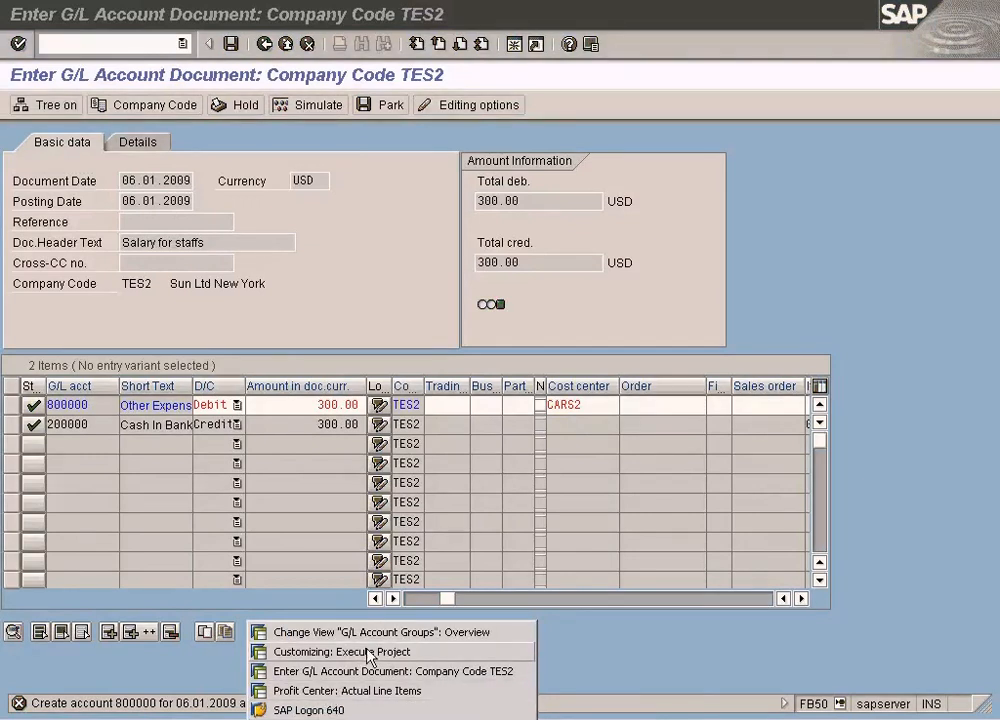
{"action": "left_click", "coordinate": [370, 652]}
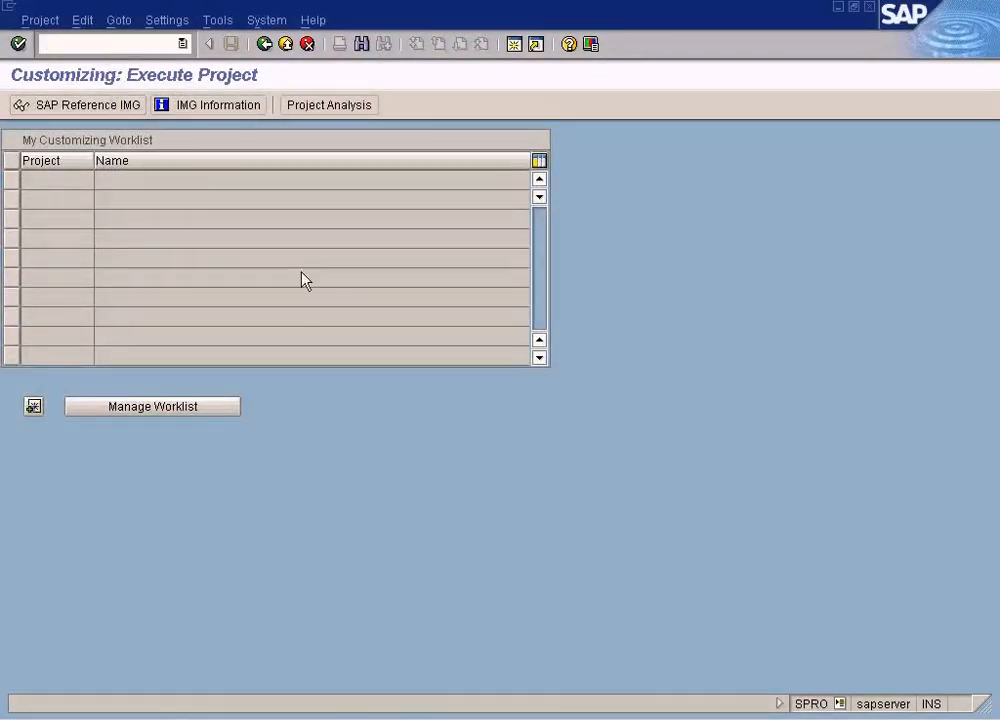
{"action": "key", "text": "F3"}
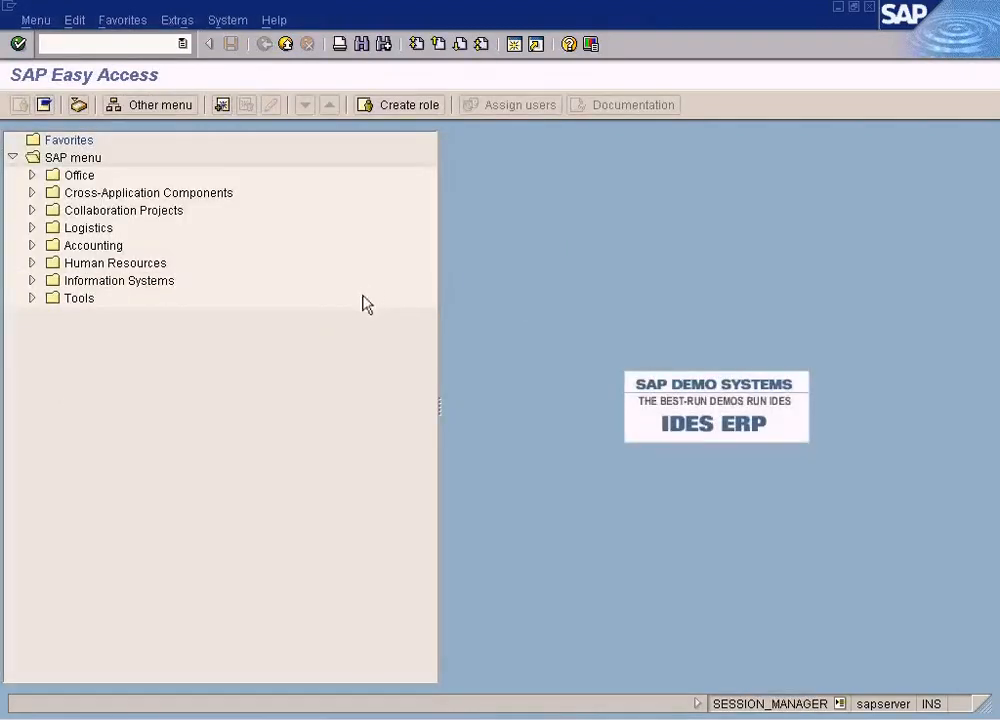
{"action": "key", "text": "alt+Tab"}
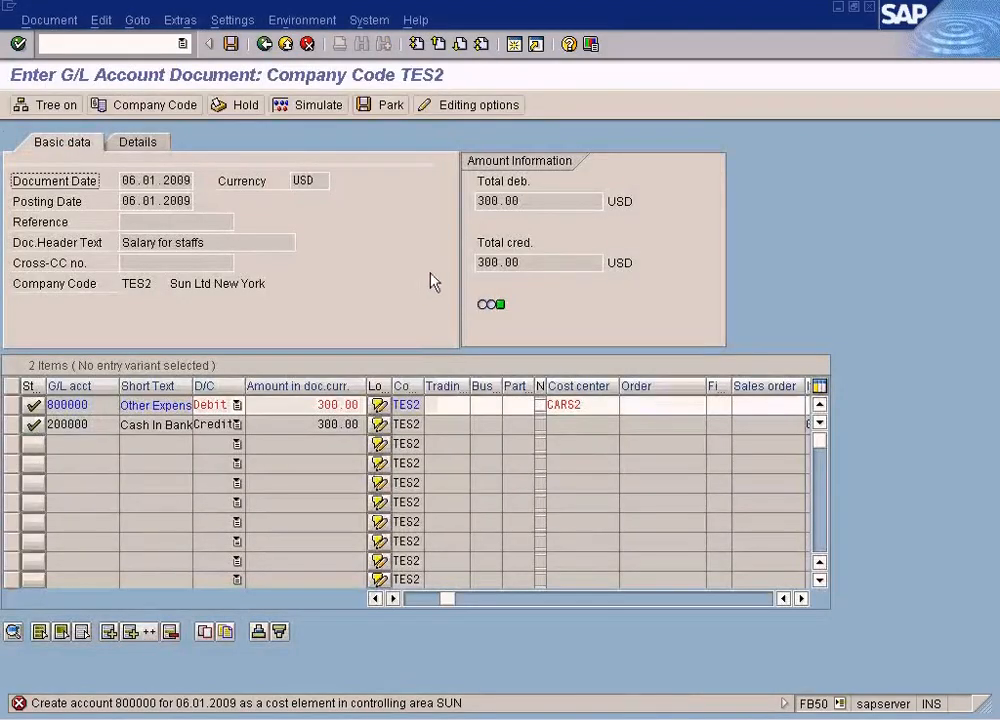
{"action": "left_click", "coordinate": [293, 22]}
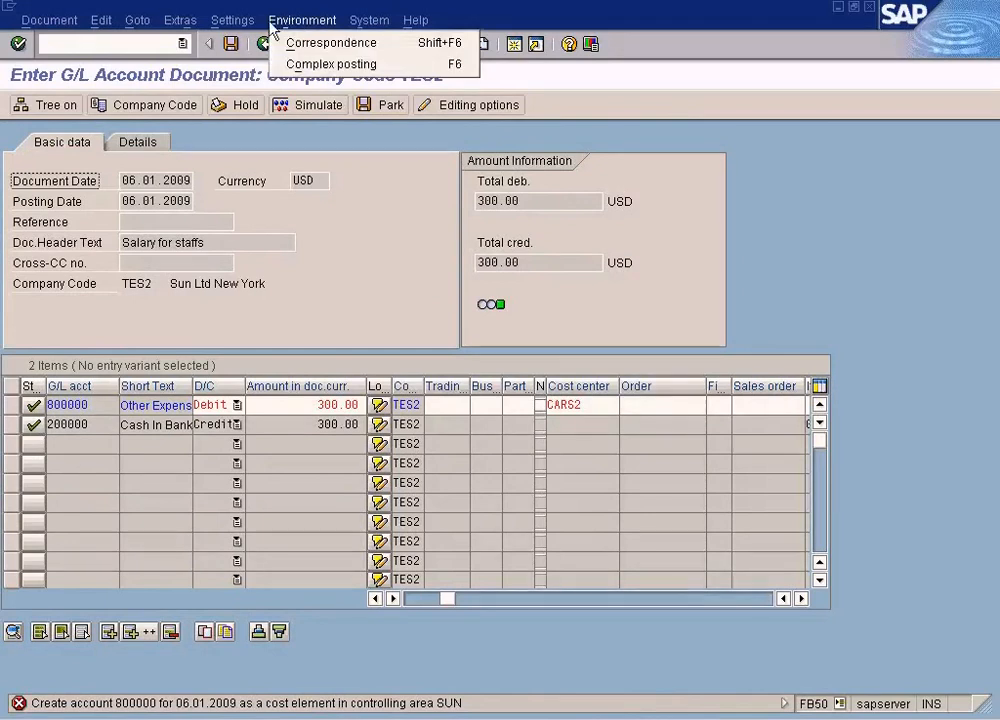
{"action": "mouse_move", "coordinate": [209, 24]}
{"action": "mouse_move", "coordinate": [123, 22]}
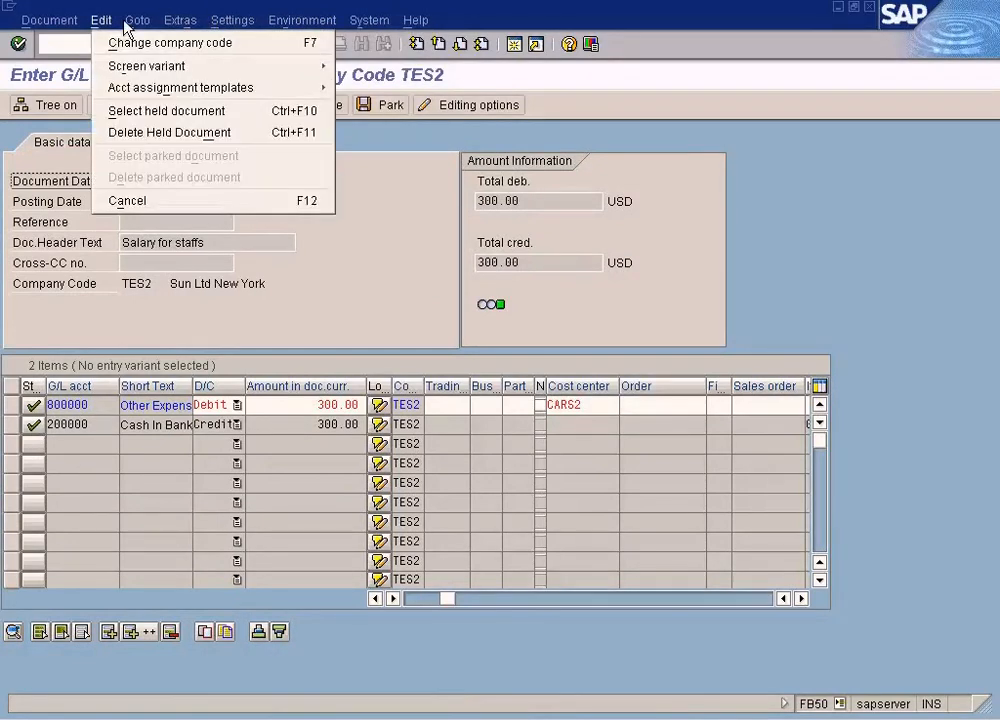
{"action": "mouse_move", "coordinate": [311, 32]}
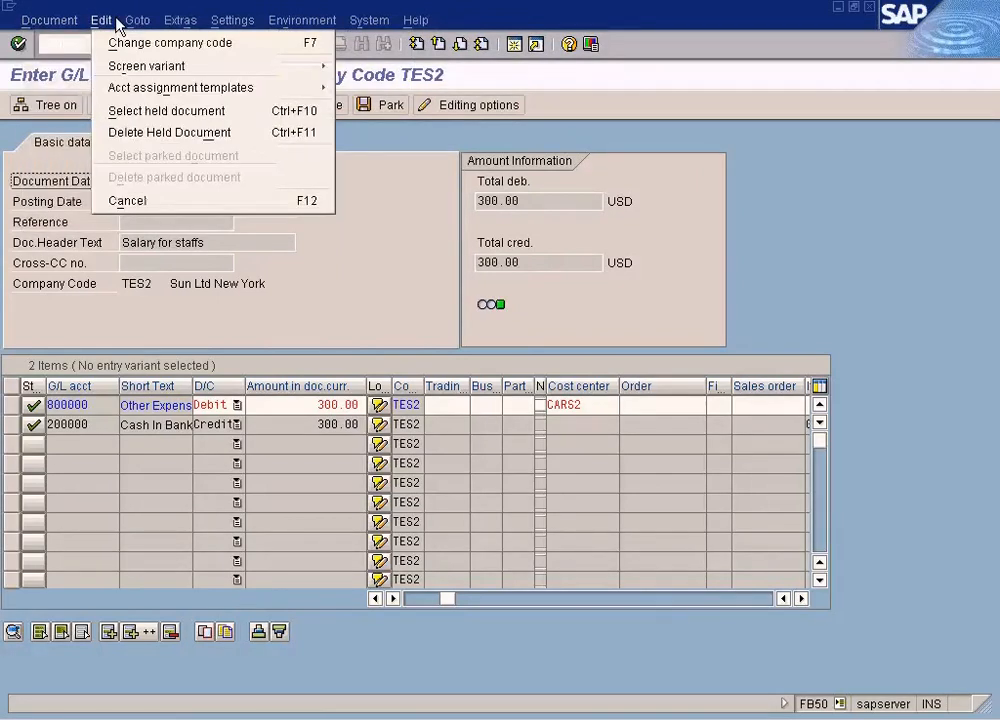
{"action": "left_click", "coordinate": [425, 277]}
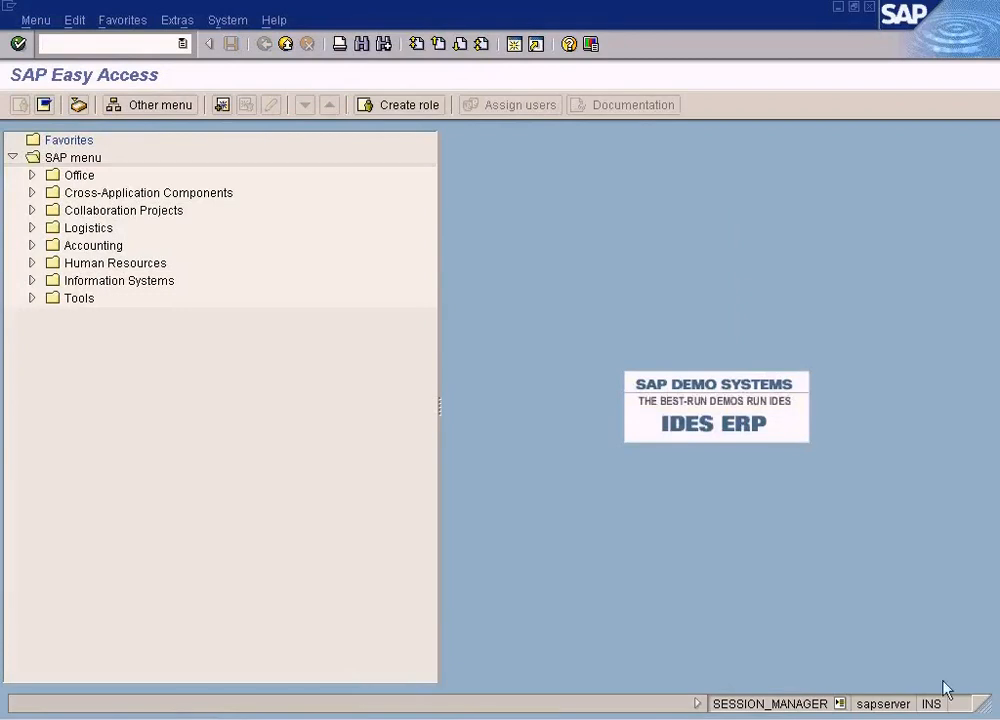
- Open the creation of a primary cost element from the individual processing functions of Cost Element Accounting master data
{"action": "left_click", "coordinate": [32, 245]}
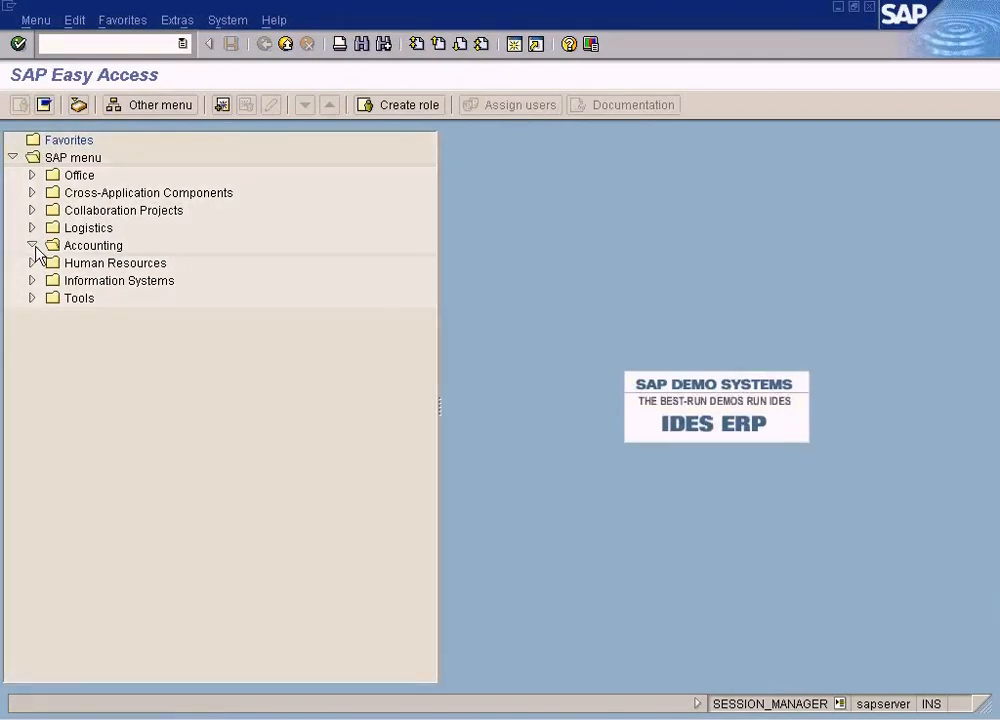
{"action": "left_click", "coordinate": [51, 298]}
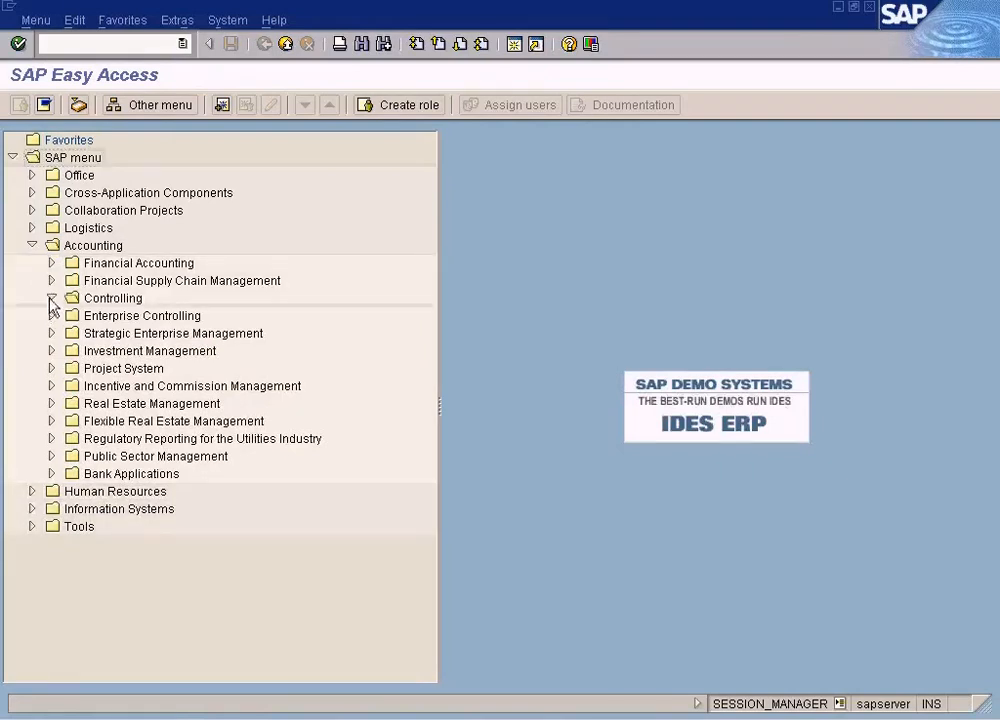
{"action": "left_click", "coordinate": [71, 316]}
{"action": "left_click", "coordinate": [91, 333]}
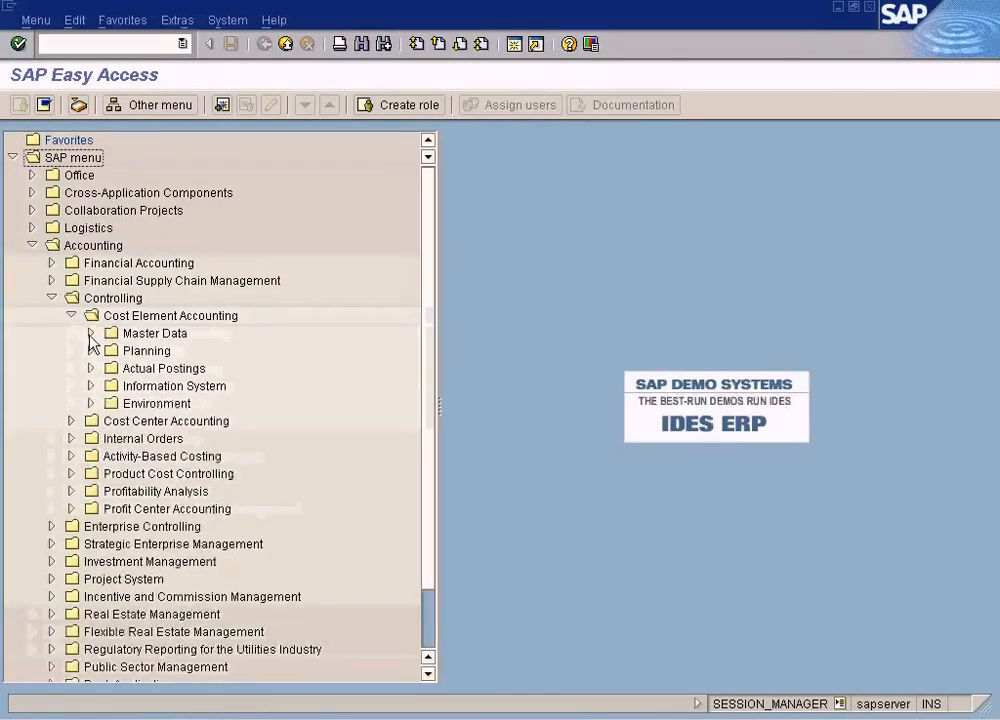
{"action": "left_click", "coordinate": [110, 351]}
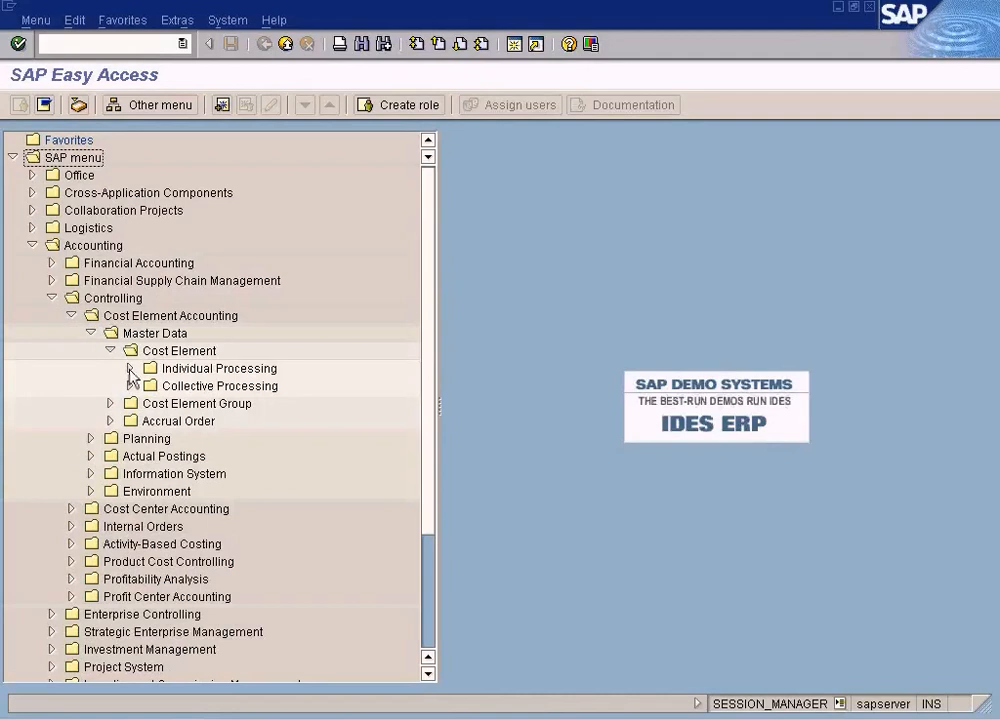
{"action": "left_click", "coordinate": [130, 368]}
{"action": "double_click", "coordinate": [222, 387]}
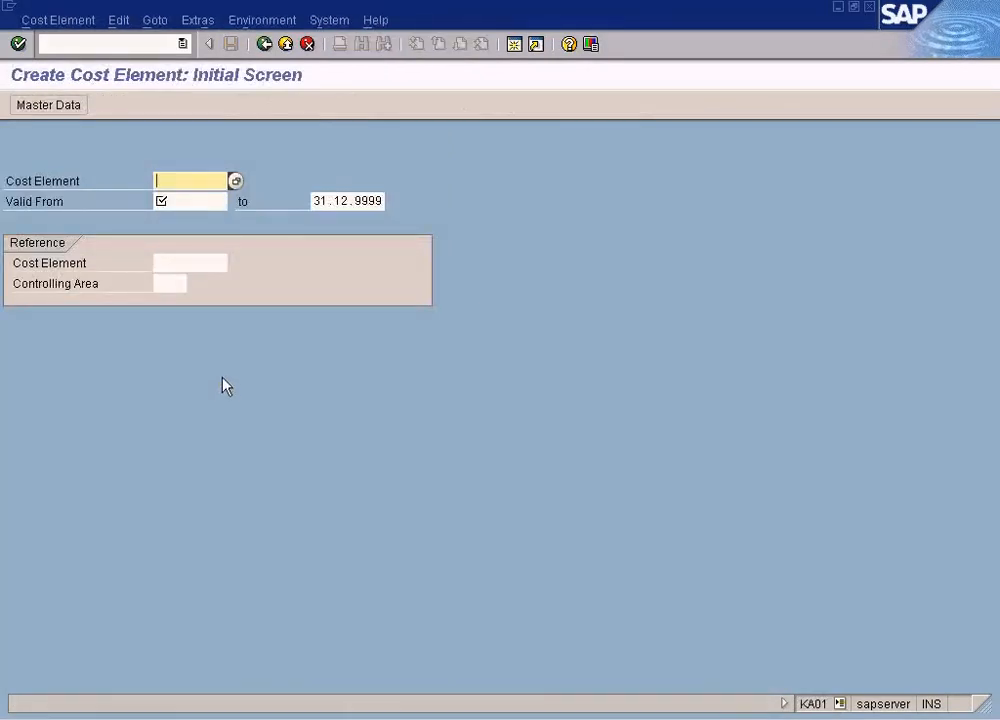
- Enter cost element 800000 with valid-from date 01.01.2009 and proceed to its basic data
{"action": "type", "text": "06.01.2009"}
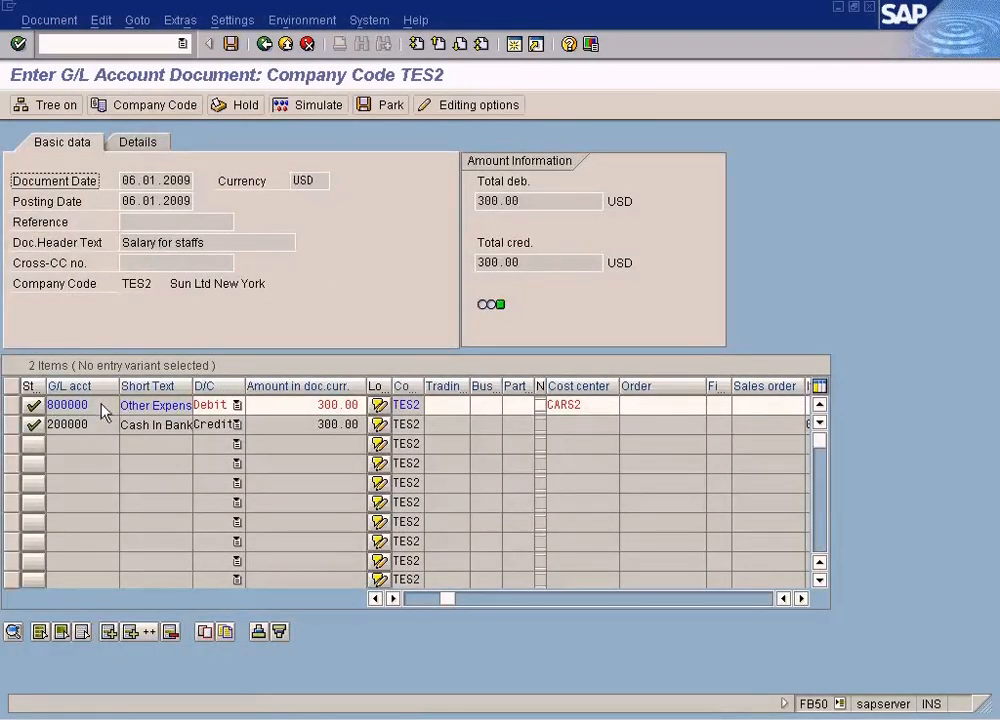
{"action": "left_click", "coordinate": [105, 410]}
{"action": "type", "text": "800000"}
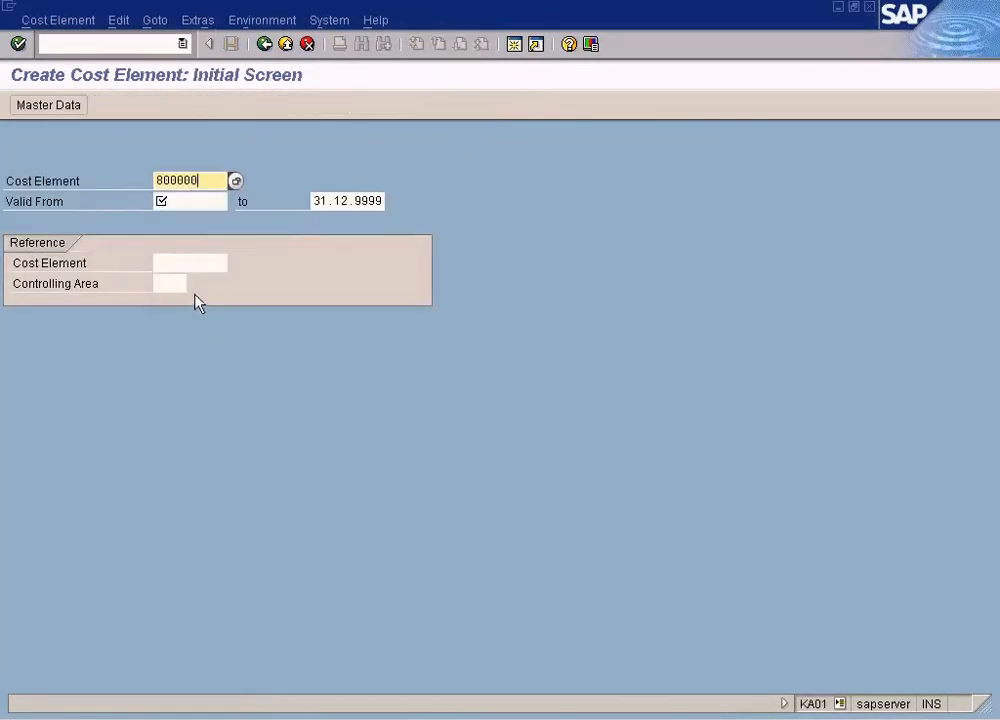
{"action": "left_click", "coordinate": [185, 205]}
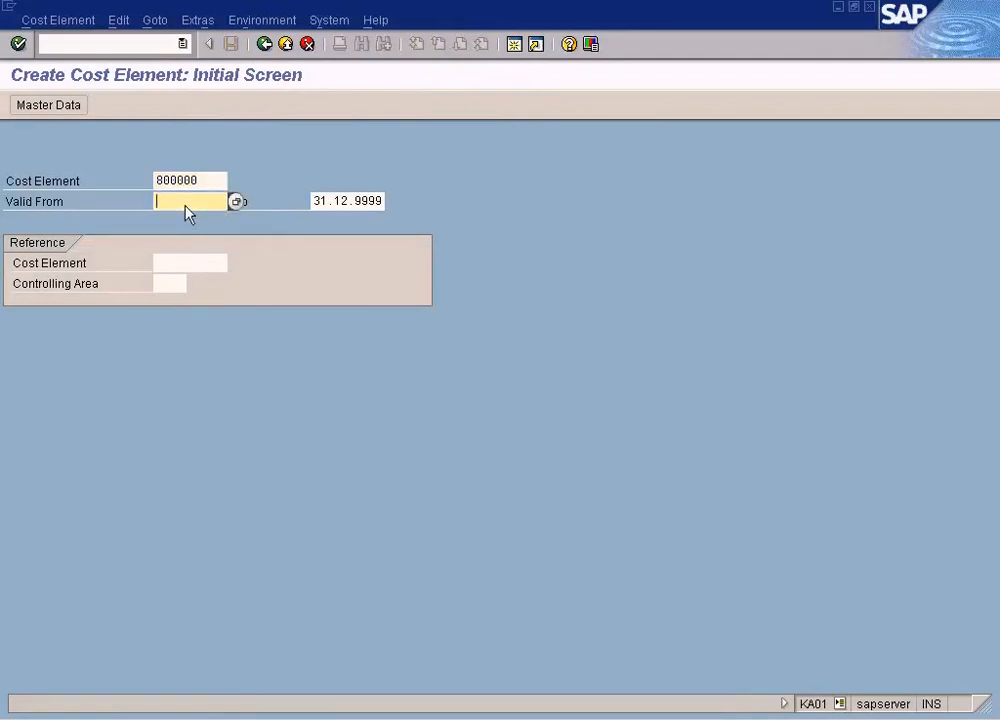
{"action": "key", "text": "F4"}
{"action": "key", "text": "Return"}
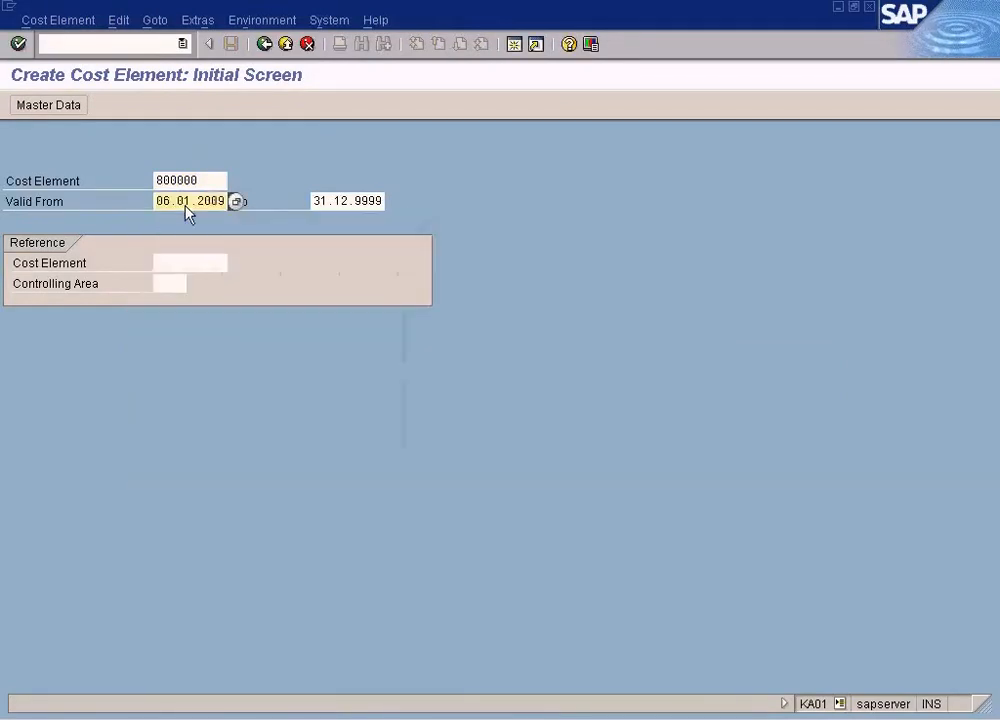
{"action": "key", "text": "Delete"}
{"action": "type", "text": "1"}
{"action": "key", "text": "Return"}
- Assign cost element category 1 (Primary costs/cost-reducing revenues) and save cost element 800000
{"action": "left_click", "coordinate": [172, 366]}
{"action": "left_click", "coordinate": [188, 367]}
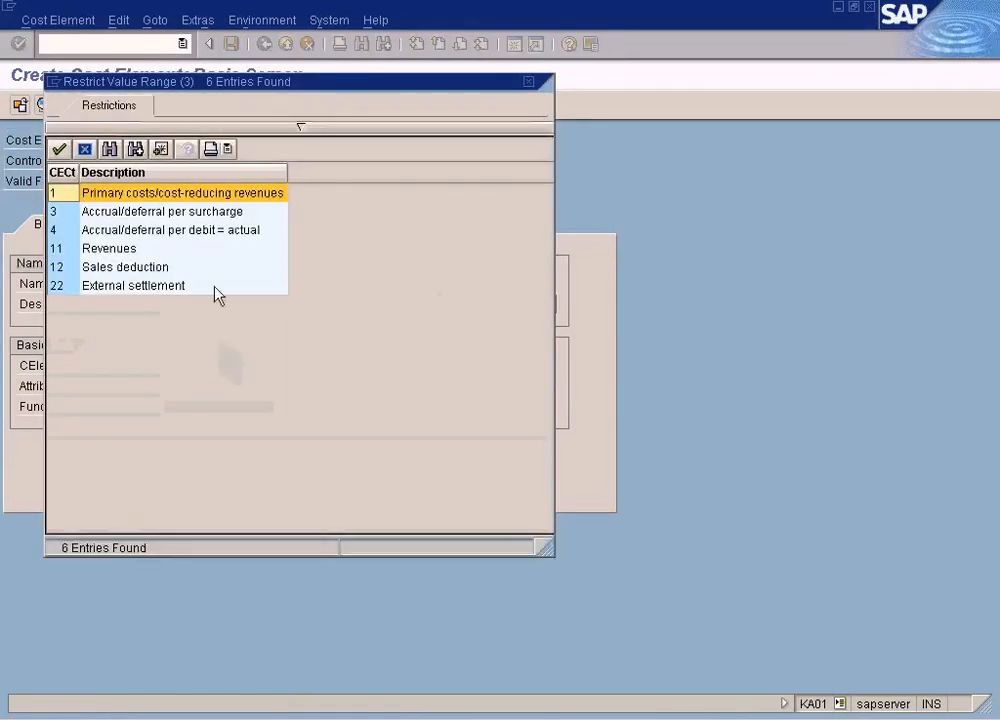
{"action": "double_click", "coordinate": [241, 200]}
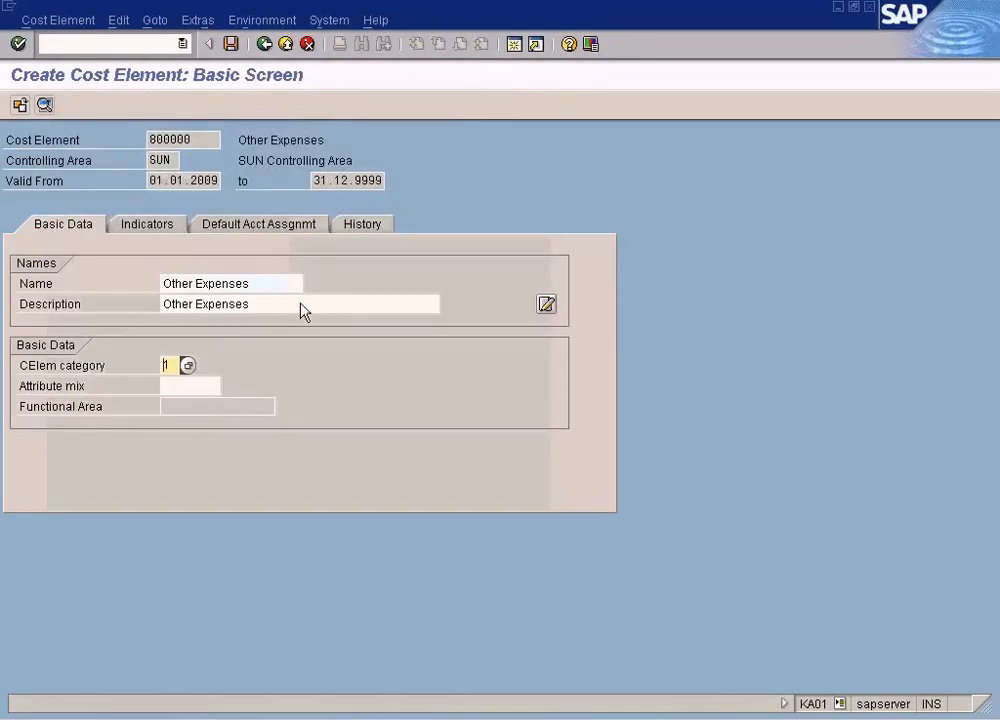
{"action": "left_click", "coordinate": [231, 44]}
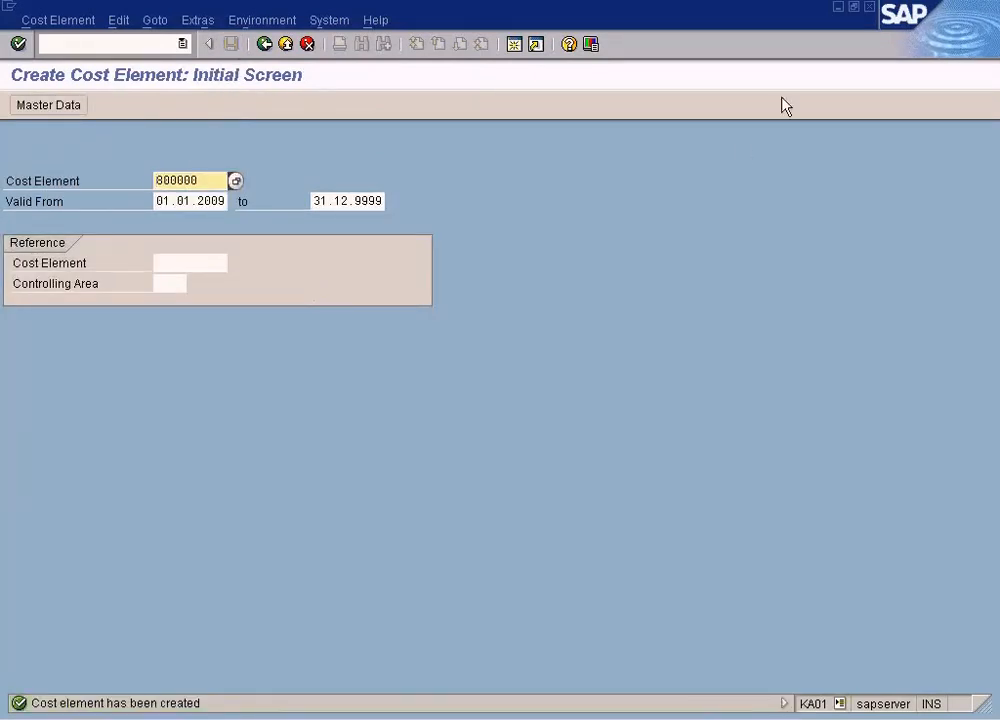
- Return to the TES2 salary document and simulate it again with cost center CARS2
{"action": "left_click", "coordinate": [871, 8]}
{"action": "left_click", "coordinate": [317, 407]}
{"action": "left_click", "coordinate": [577, 405]}
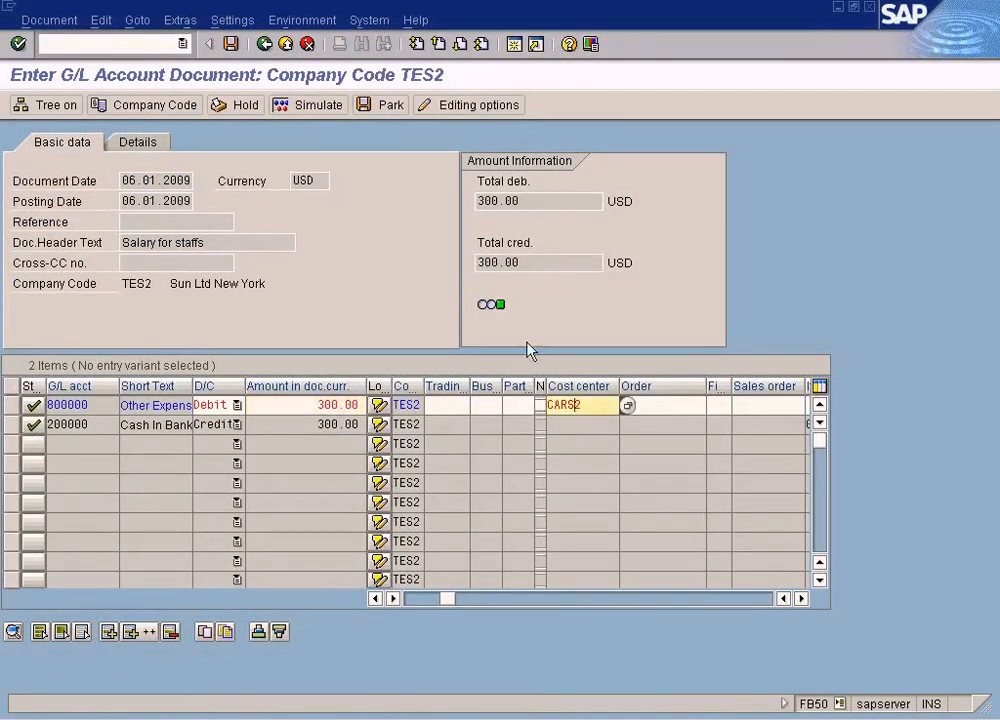
{"action": "left_click", "coordinate": [315, 106]}
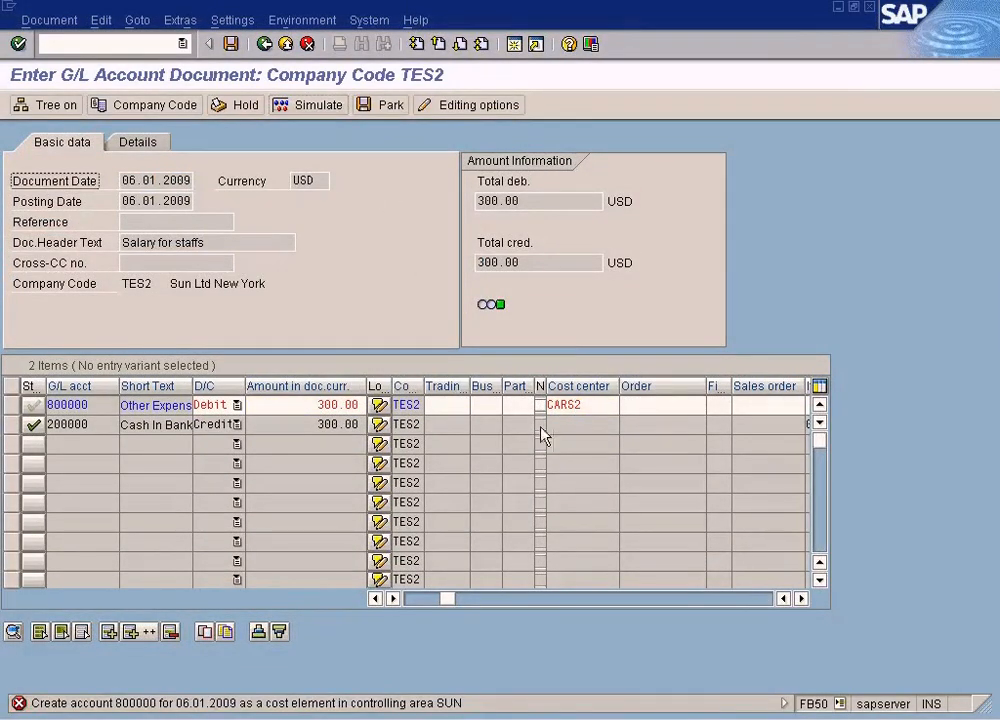
- Try simulating the TES2 salary document with the cost center of the account 800000 line removed, and return to document entry
{"action": "double_click", "coordinate": [594, 408]}
{"action": "key", "text": "Delete"}
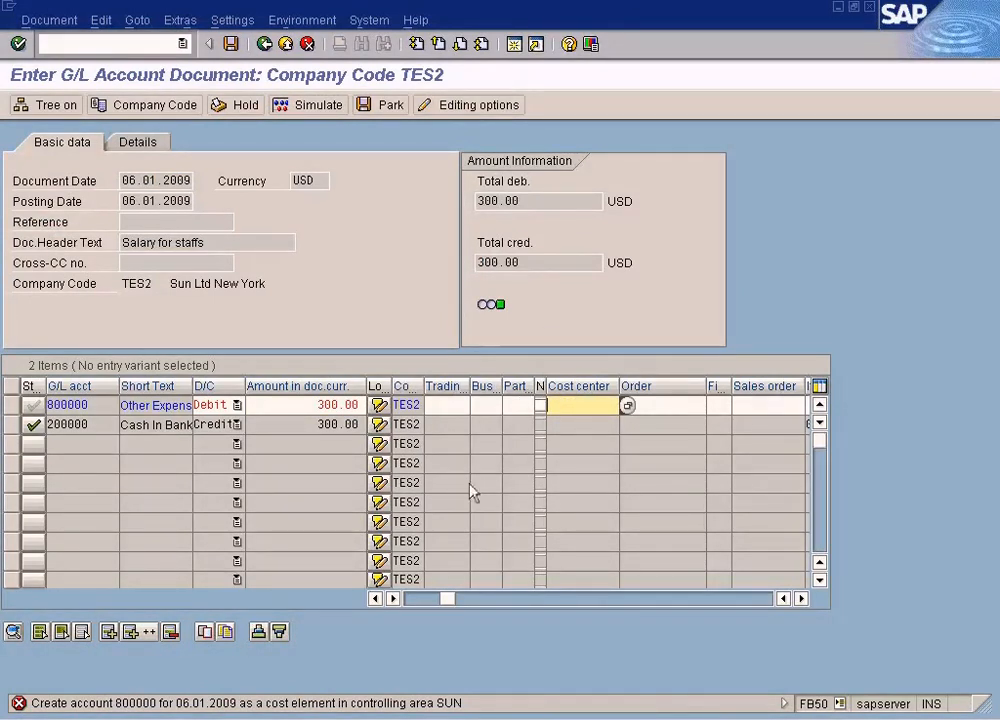
{"action": "left_click", "coordinate": [324, 112]}
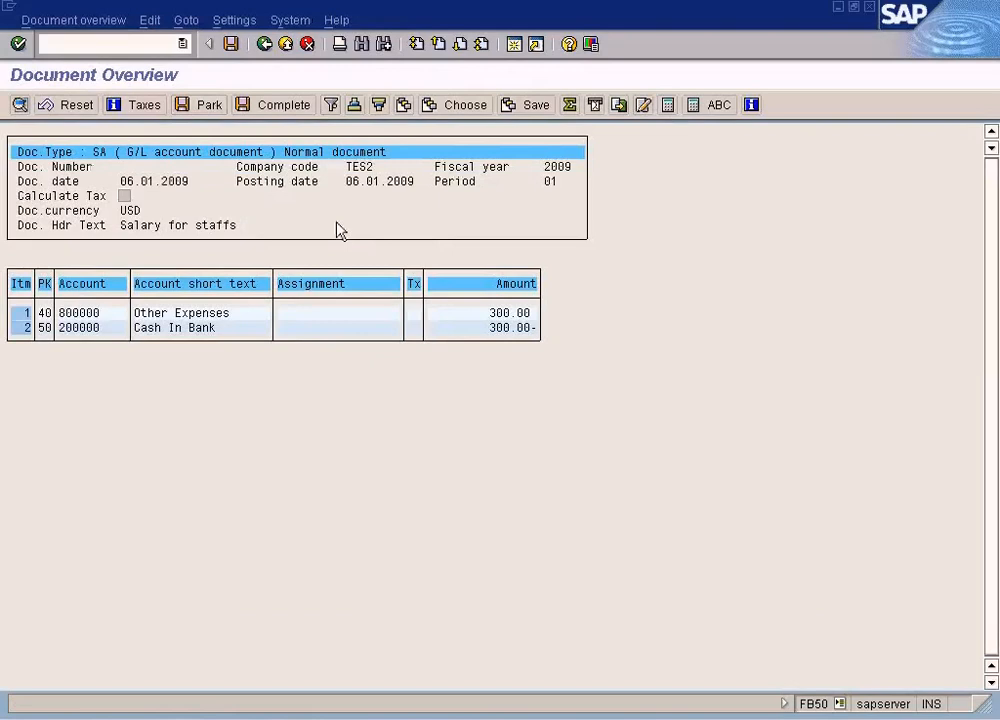
{"action": "left_click", "coordinate": [288, 103]}
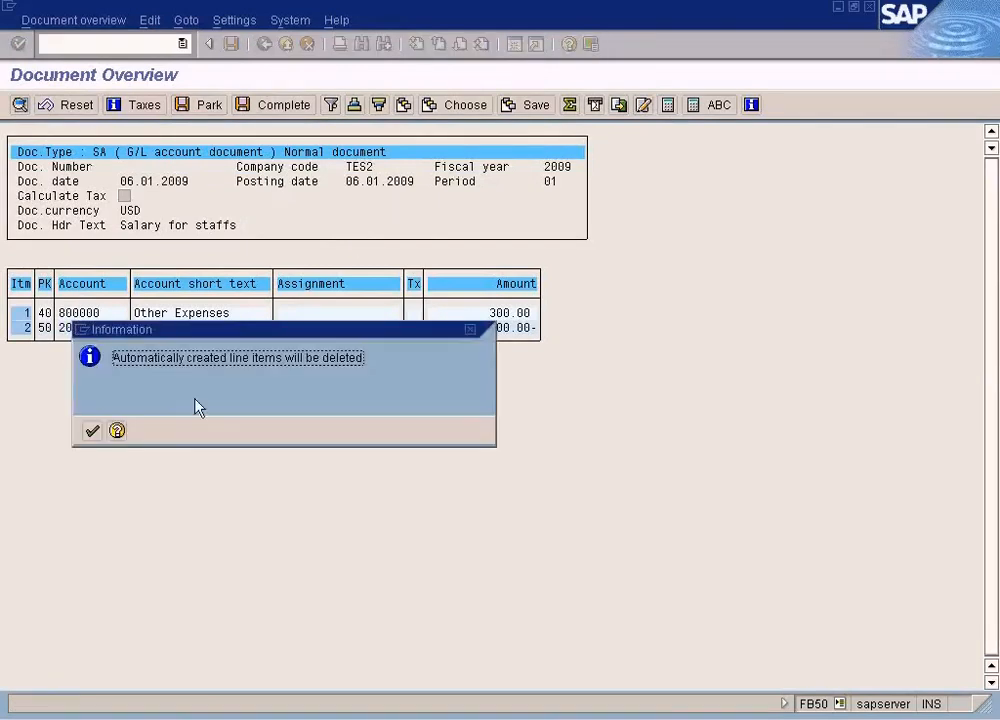
{"action": "left_click", "coordinate": [91, 430]}
- Assign cost center CARS2 to the account 800000 line, simulate the document and return to document entry
{"action": "left_click", "coordinate": [580, 408]}
{"action": "type", "text": "CARS2"}
{"action": "left_click", "coordinate": [308, 105]}
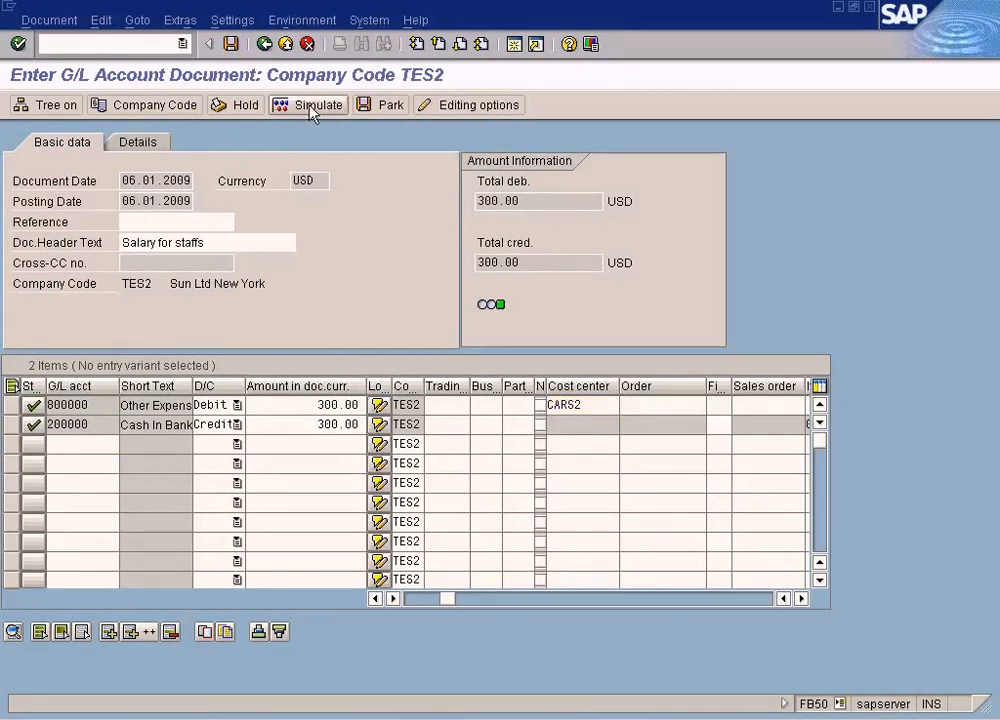
{"action": "left_click", "coordinate": [264, 44]}
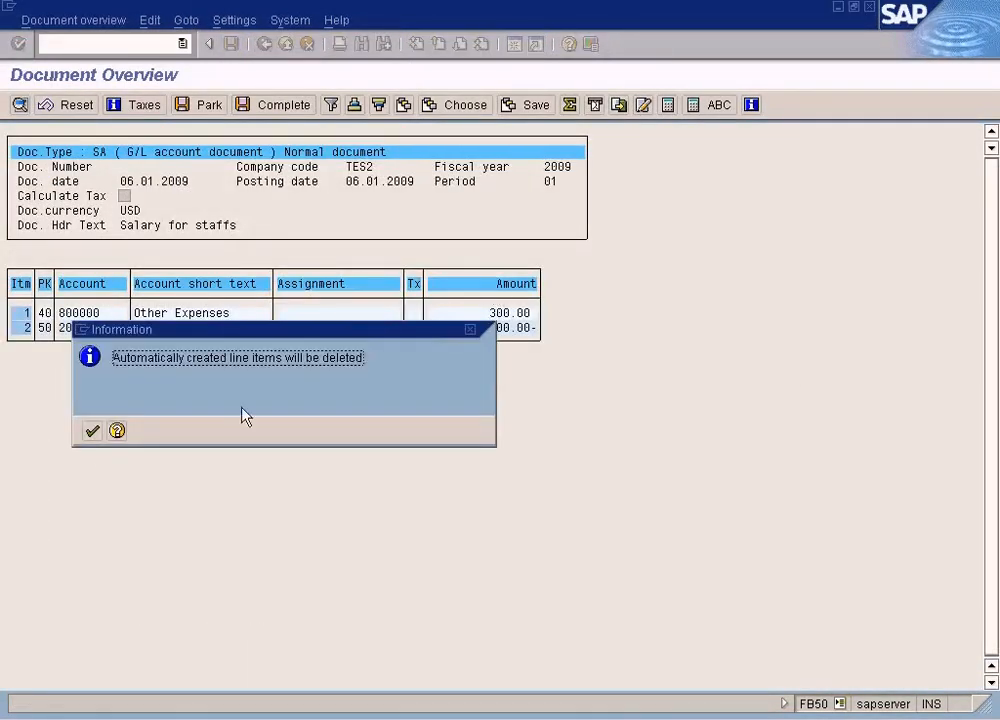
{"action": "left_click", "coordinate": [93, 431]}
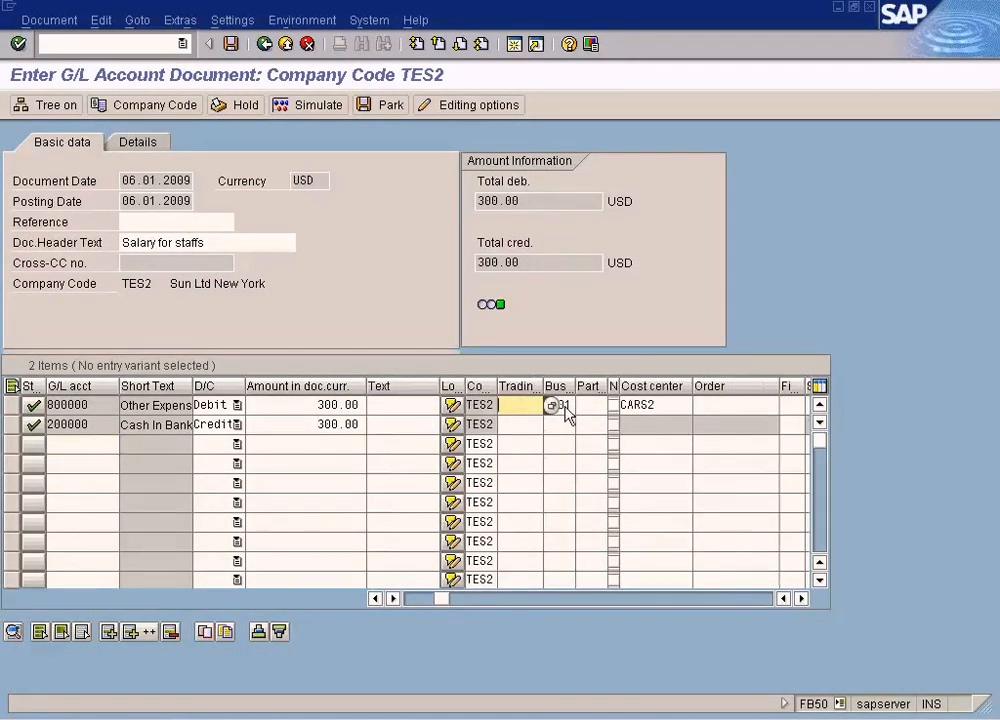
- Examine the business area, cost center and profit center assignments on the account 800000 line item
{"action": "left_click", "coordinate": [652, 405]}
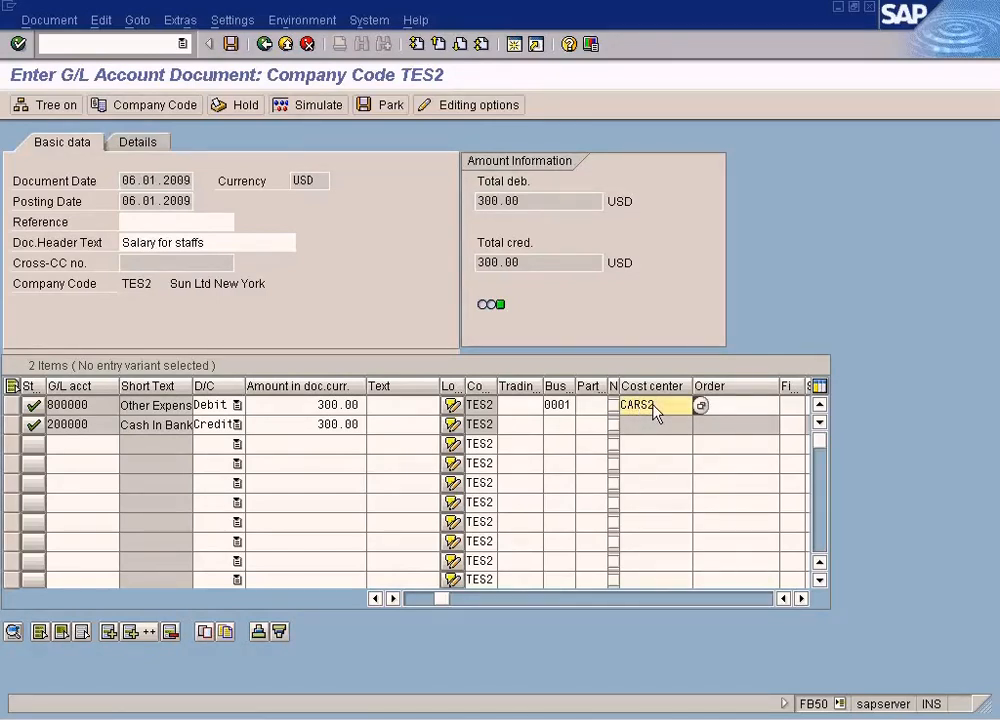
{"action": "key", "text": "Tab"}
{"action": "key", "text": "Tab"}
{"action": "key", "text": "Tab"}
{"action": "key", "text": "Tab"}
{"action": "key", "text": "Tab"}
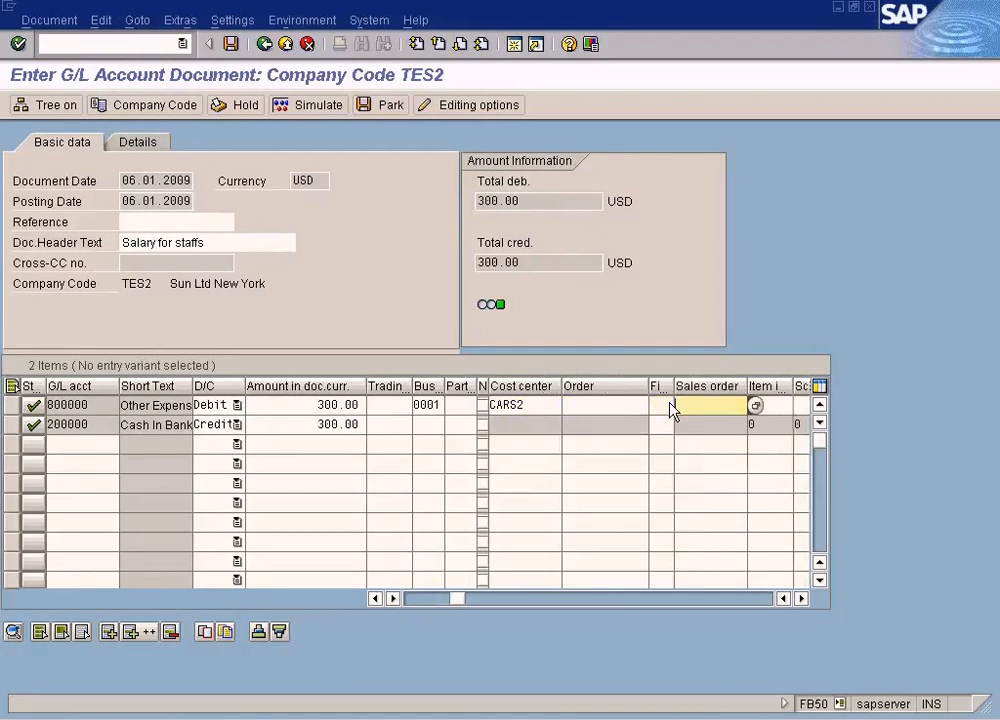
{"action": "key", "text": "Tab"}
{"action": "key", "text": "Tab"}
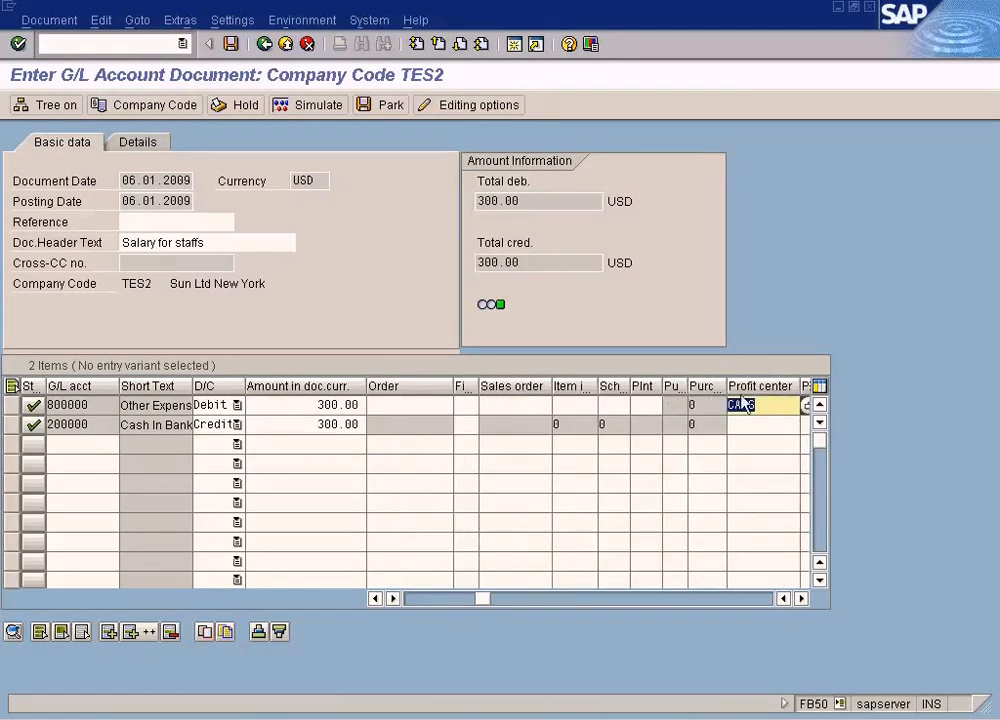
{"action": "key", "text": "Tab"}
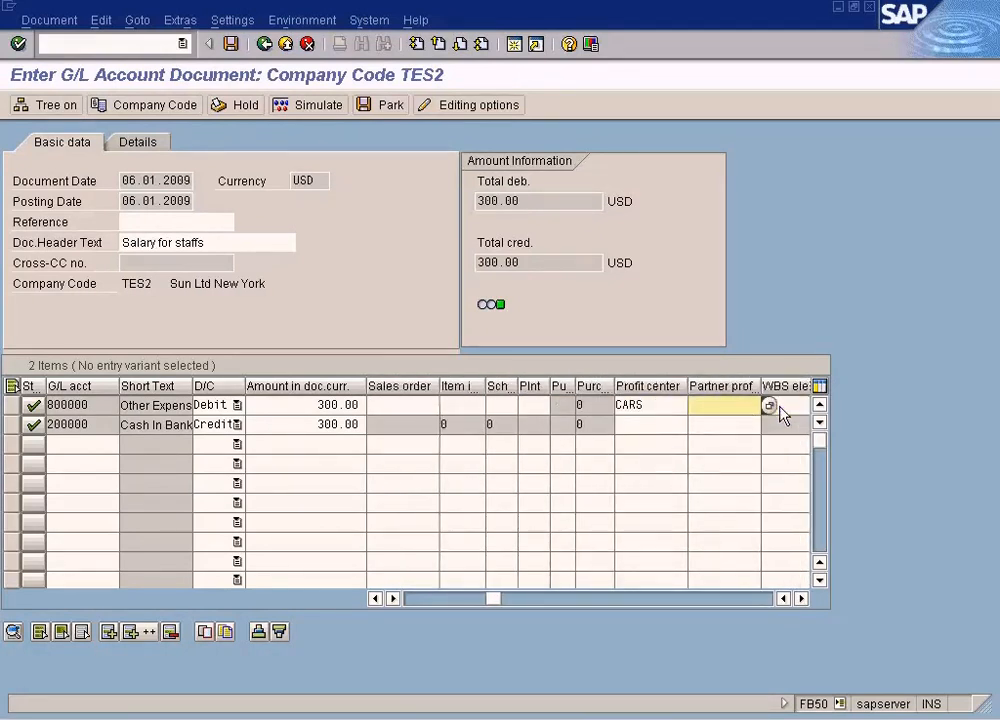
{"action": "left_click", "coordinate": [677, 410]}
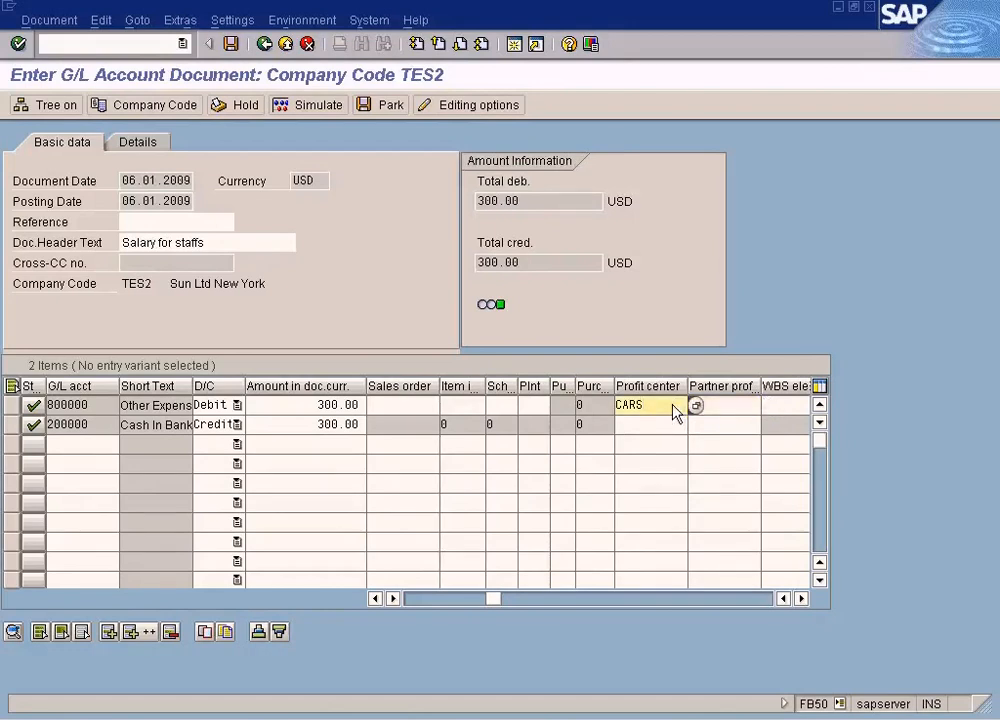
- Clear the cost center of the account 800000 line again and try simulating the document without it
{"action": "left_click_drag", "start_coordinate": [493, 598], "coordinate": [415, 598]}
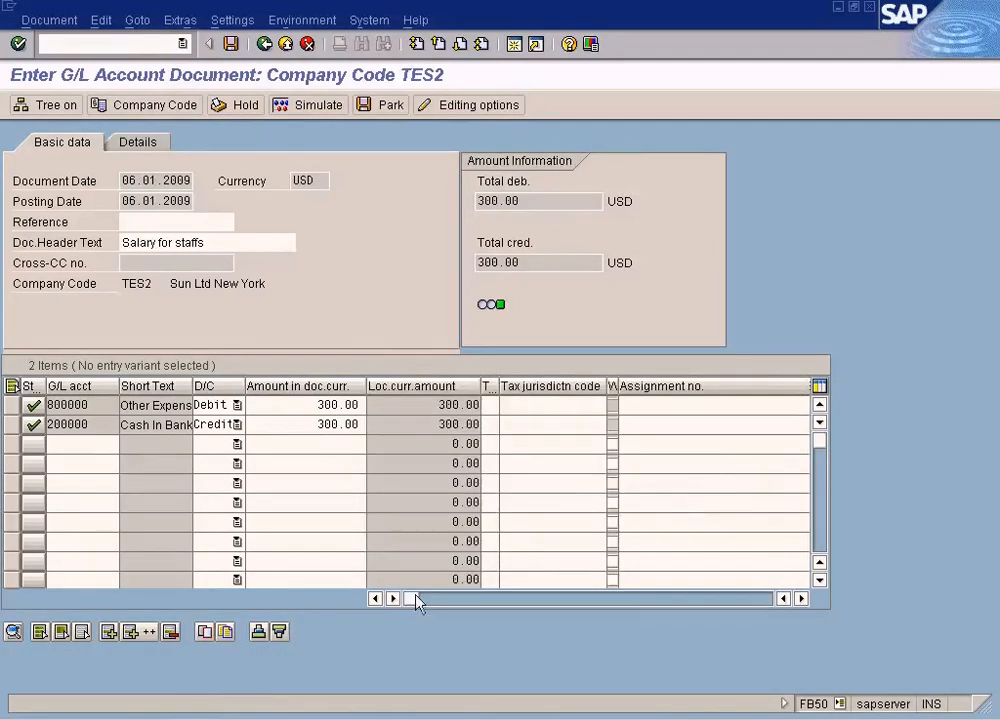
{"action": "left_click", "coordinate": [559, 414]}
{"action": "key", "text": "Tab"}
{"action": "key", "text": "Tab"}
{"action": "key", "text": "Tab"}
{"action": "key", "text": "Tab"}
{"action": "key", "text": "Tab"}
{"action": "key", "text": "Tab"}
{"action": "key", "text": "Tab"}
{"action": "key", "text": "Tab"}
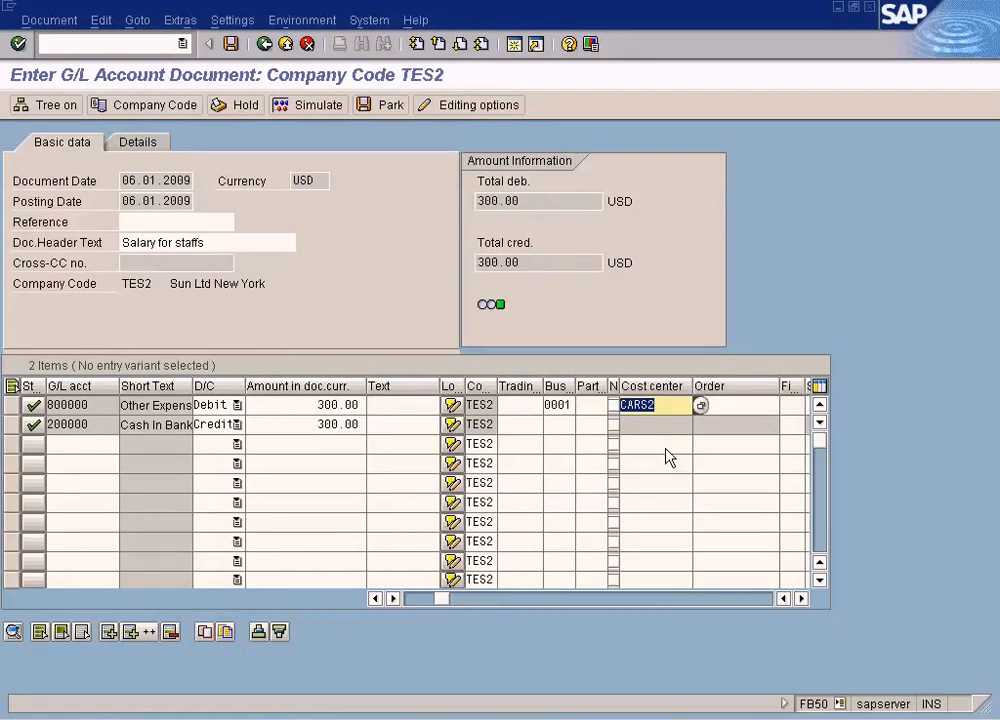
{"action": "key", "text": "Delete"}
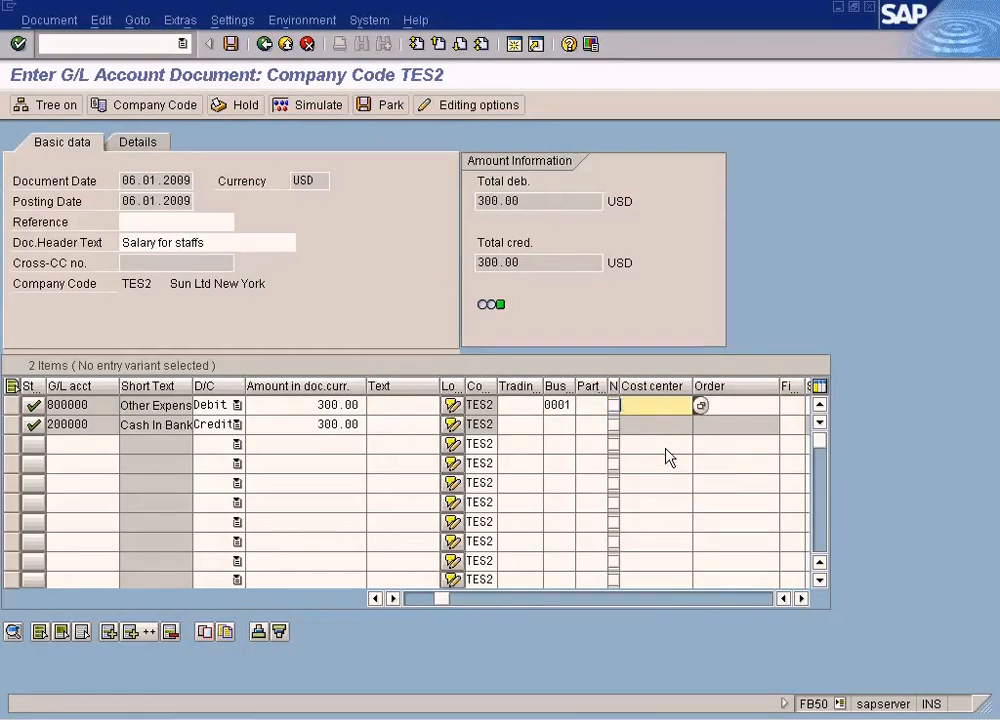
{"action": "left_click", "coordinate": [315, 105]}
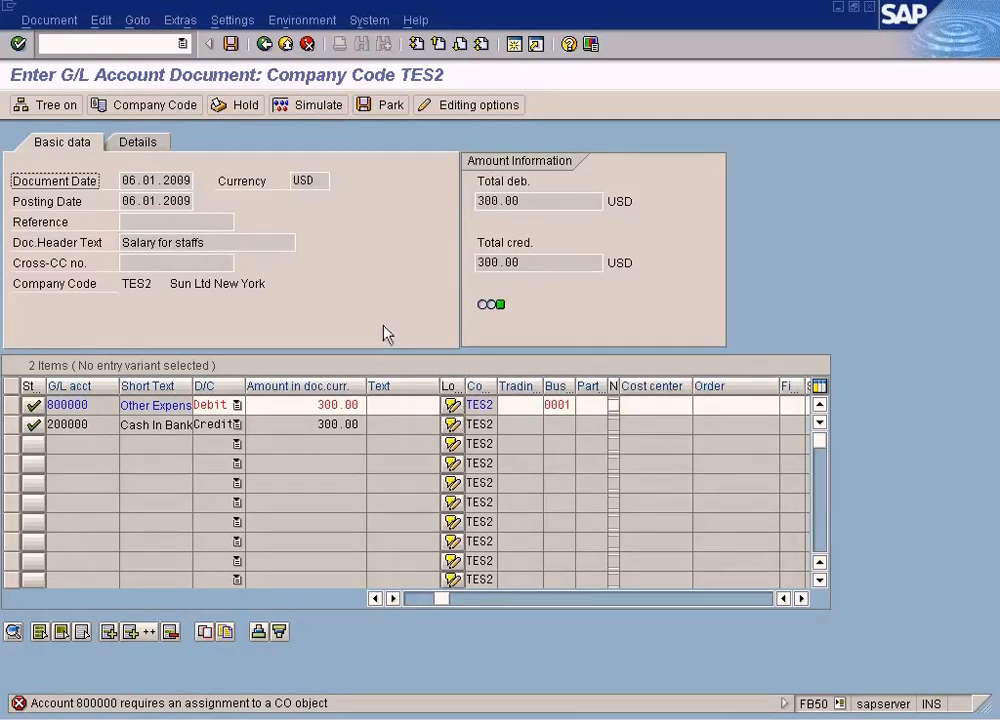
- Re-enter cost center CARS2 on the account 800000 line and simulate the salary document
{"action": "double_click", "coordinate": [80, 405]}
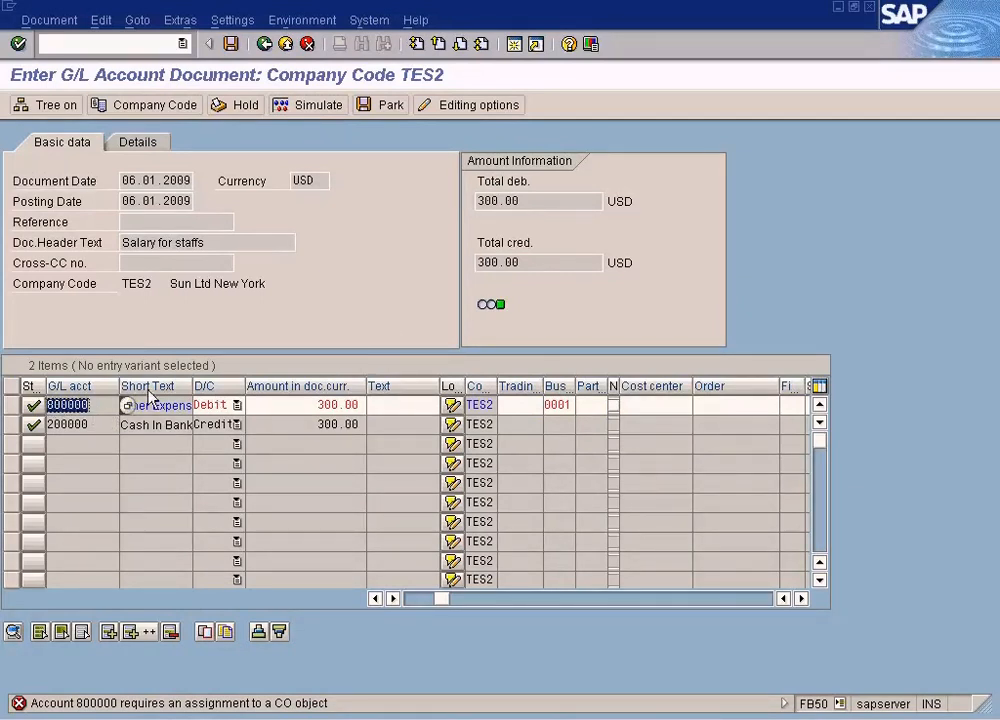
{"action": "left_click", "coordinate": [300, 405]}
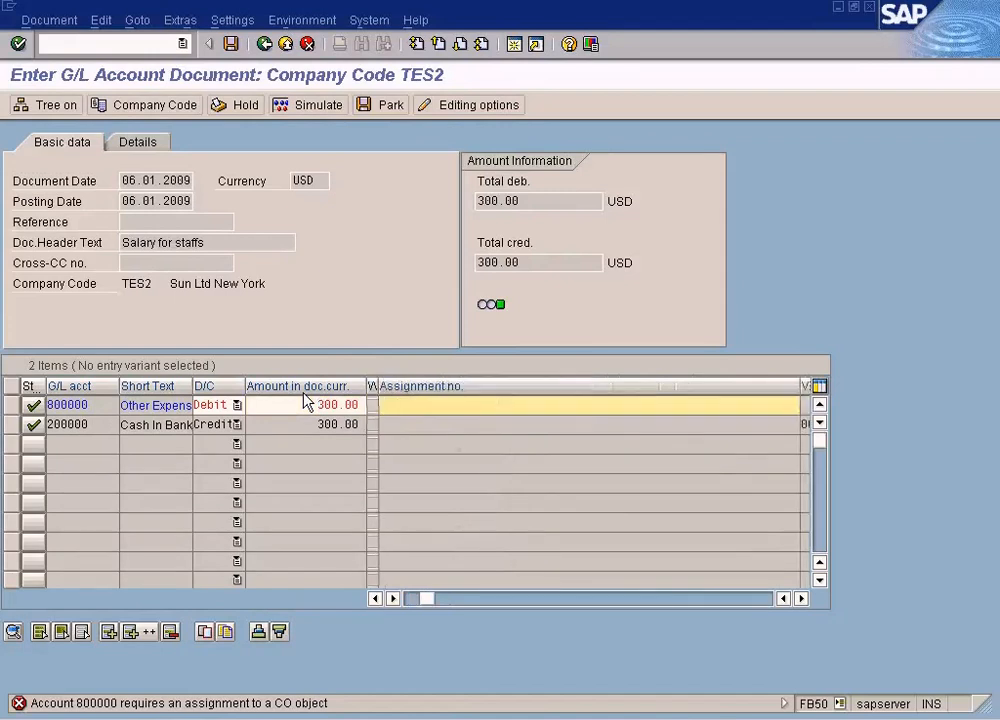
{"action": "key", "text": "Tab"}
{"action": "key", "text": "Tab"}
{"action": "key", "text": "Tab"}
{"action": "key", "text": "Tab"}
{"action": "key", "text": "Tab"}
{"action": "key", "text": "Tab"}
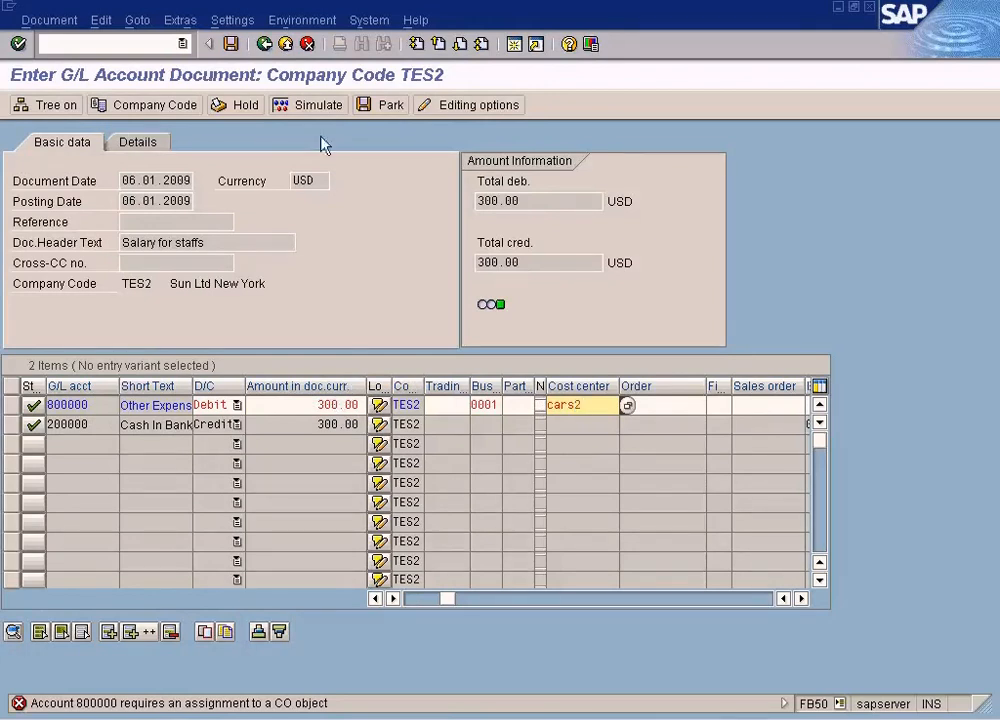
{"action": "left_click", "coordinate": [316, 108]}
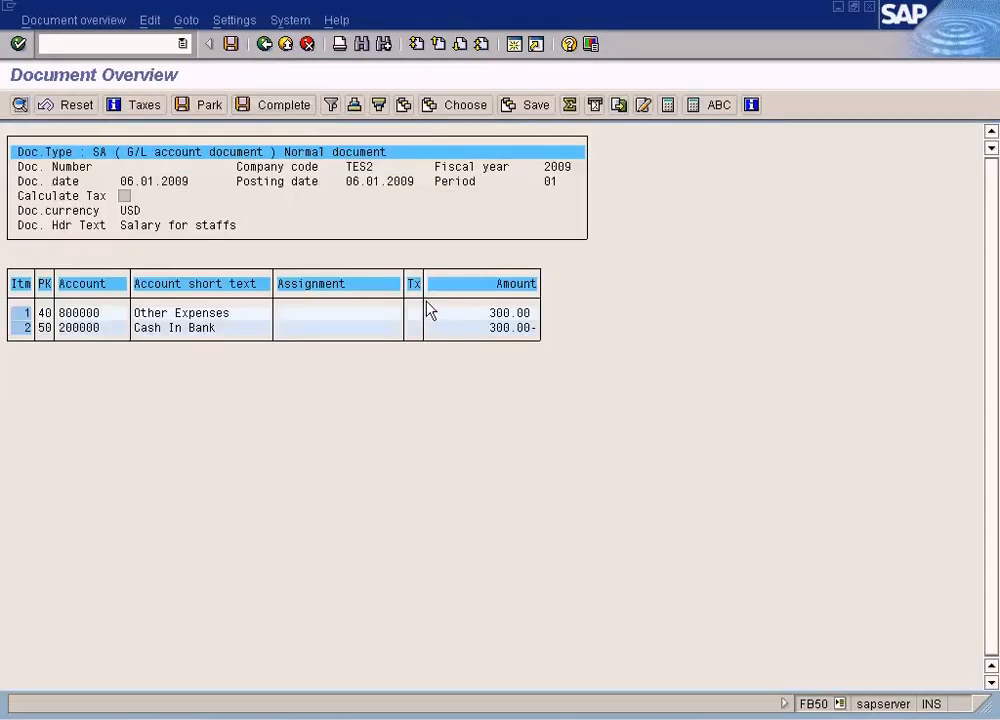
- Open the coding block of the 300.00 Other Expenses item and examine its cost center, profit center and functional area
{"action": "double_click", "coordinate": [464, 313]}
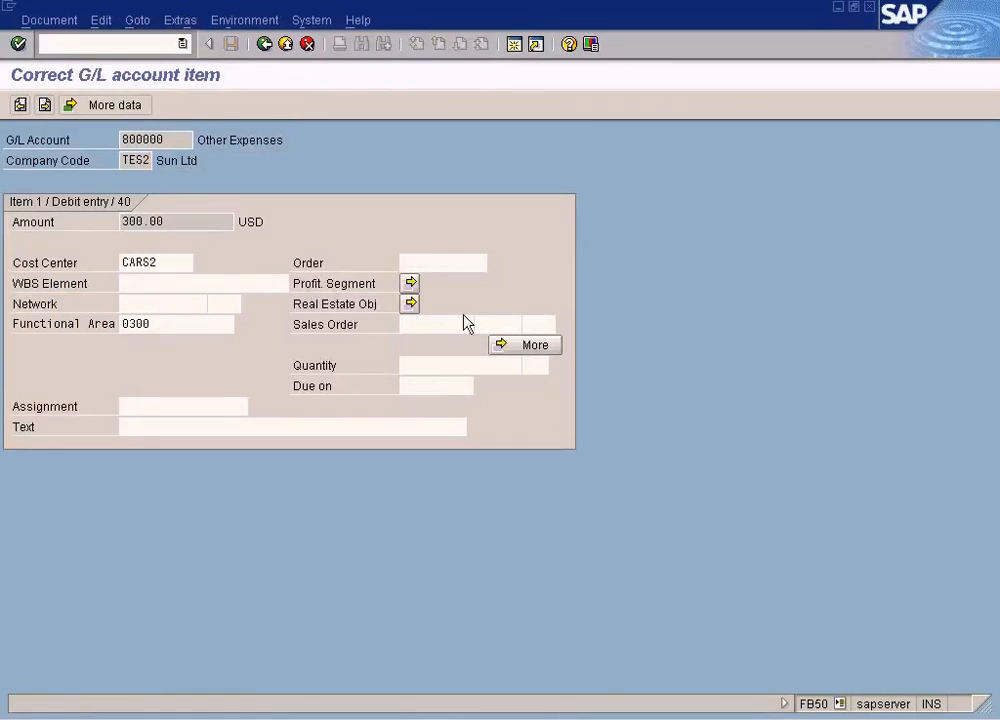
{"action": "left_click", "coordinate": [525, 347]}
{"action": "double_click", "coordinate": [168, 293]}
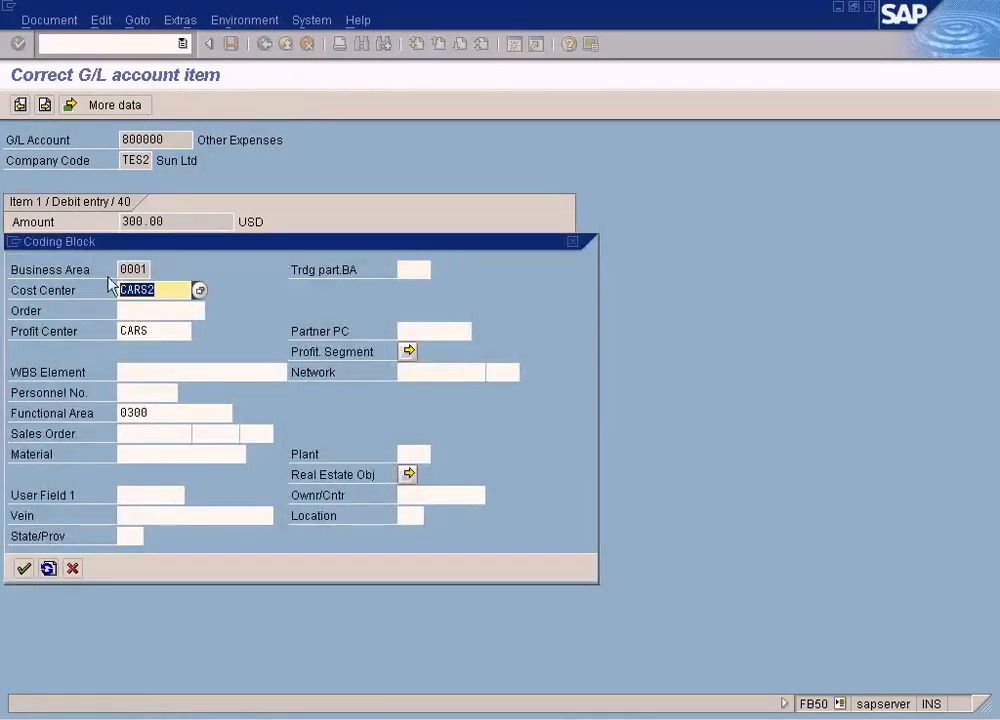
{"action": "double_click", "coordinate": [160, 329]}
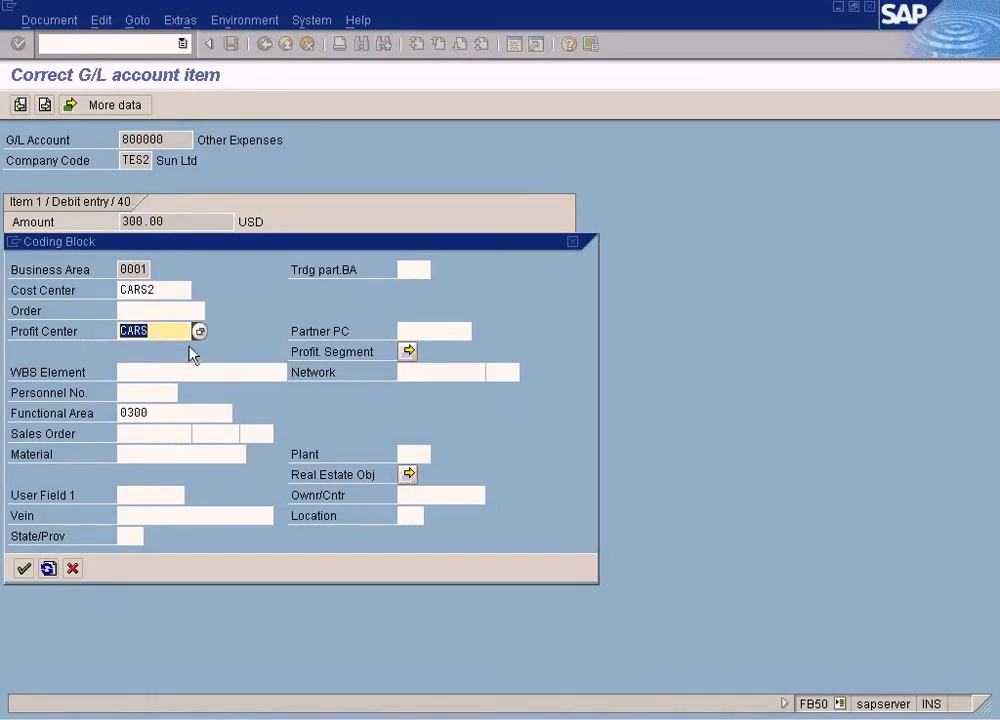
{"action": "double_click", "coordinate": [156, 412]}
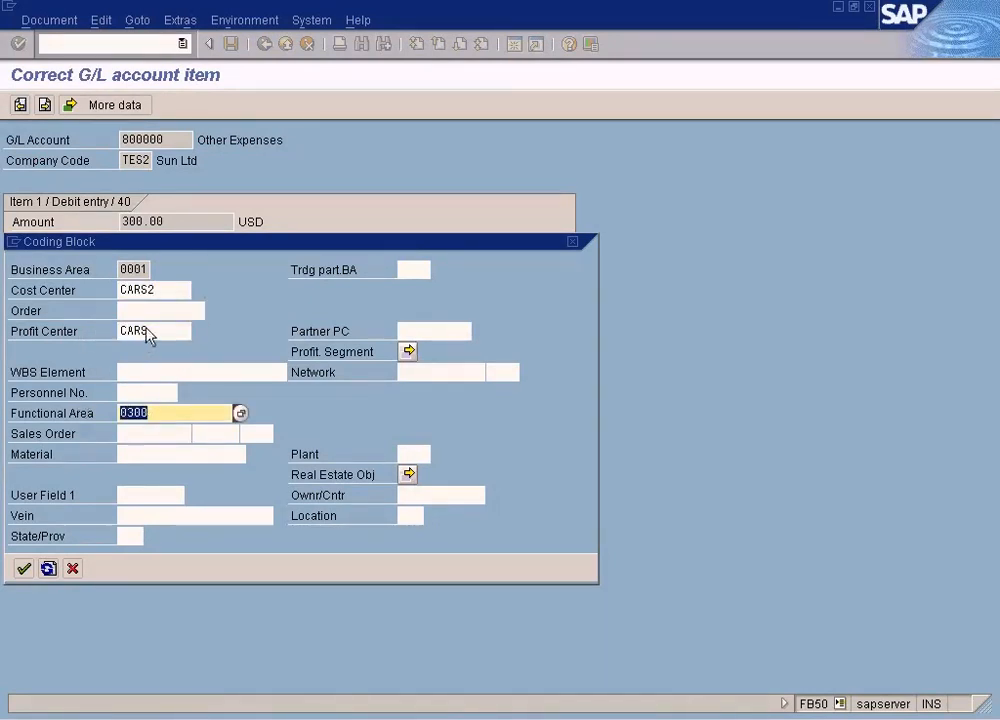
{"action": "double_click", "coordinate": [146, 330]}
{"action": "left_click", "coordinate": [21, 569]}
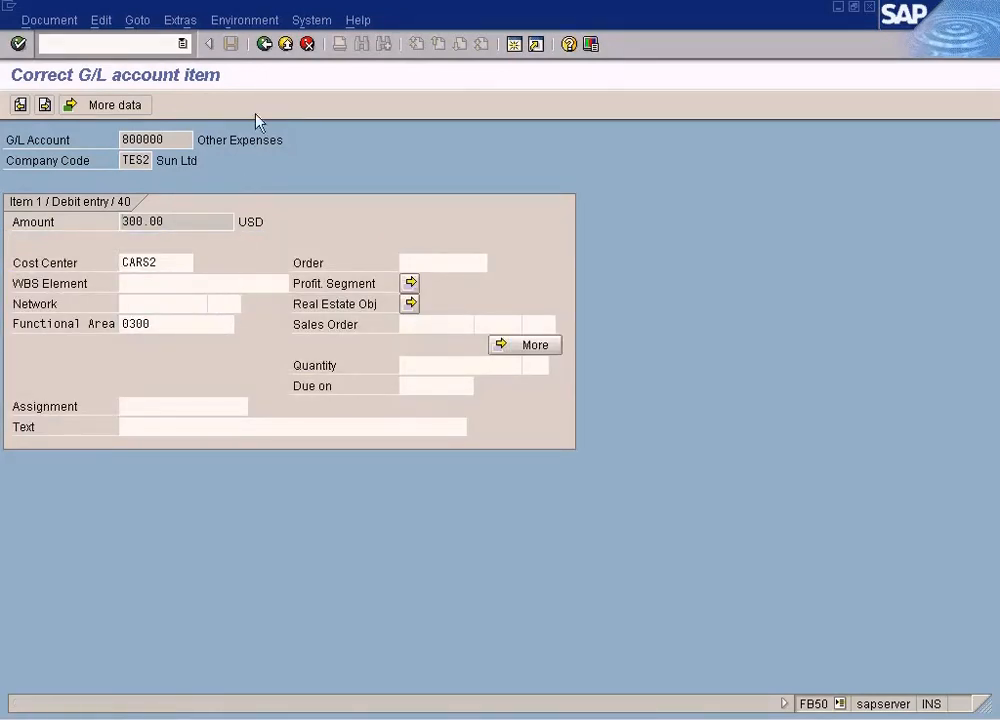
- Return to the document overview and post the TES2 salary document
{"action": "left_click", "coordinate": [264, 44]}
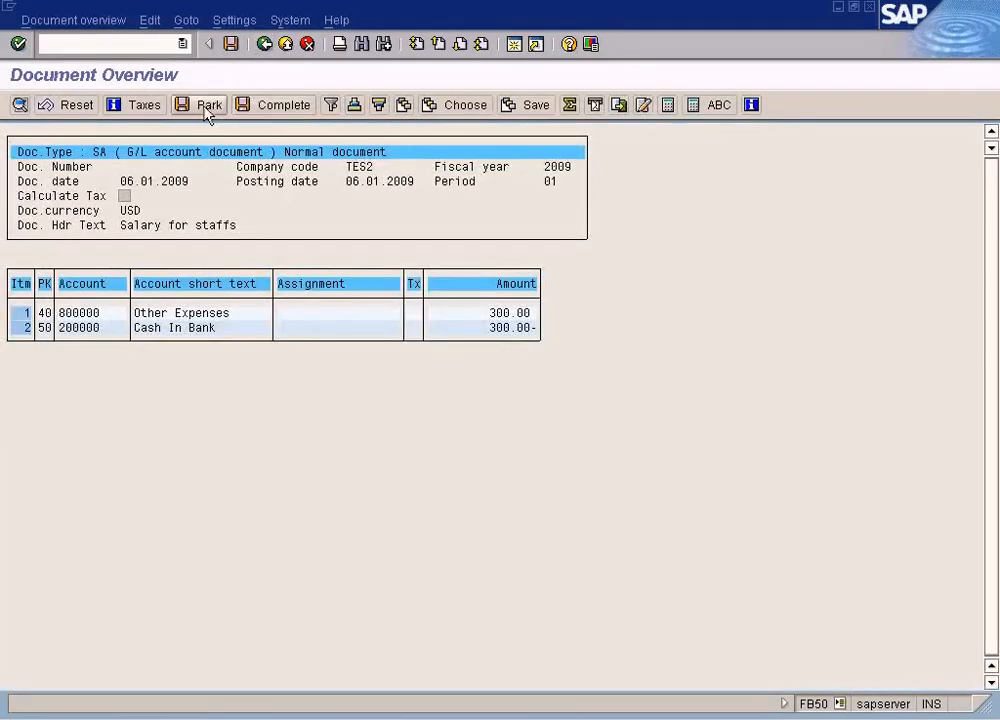
{"action": "left_click", "coordinate": [230, 45]}
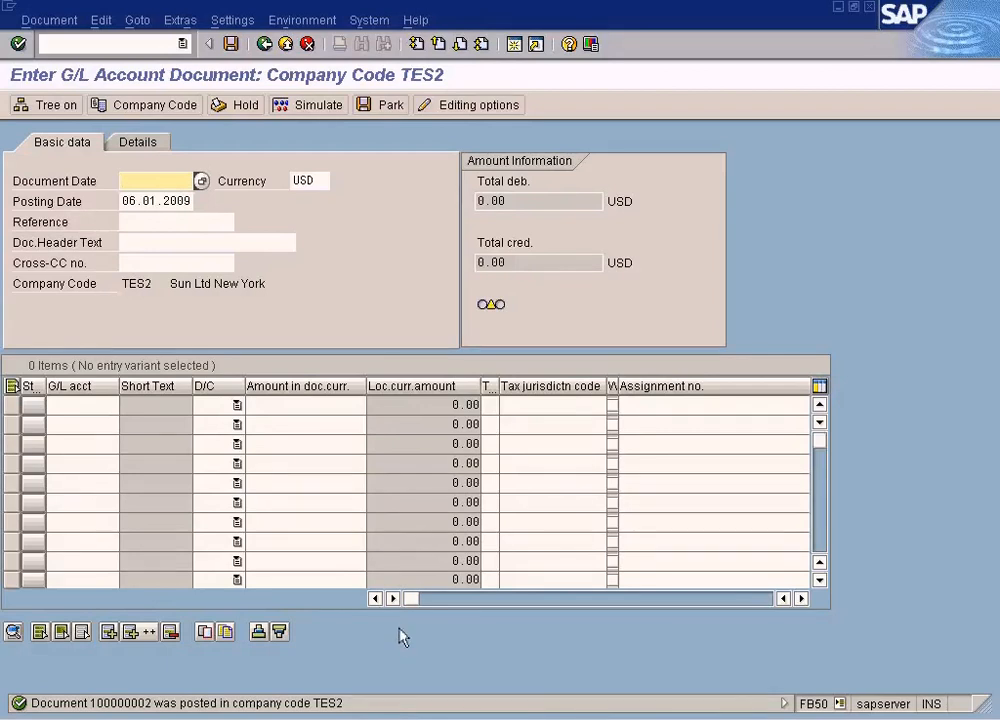
- Switch to the profit center actual line items report, clear the company code restriction, rerun it for CARS and select the 300.00 expense item
{"action": "left_click", "coordinate": [326, 706]}
{"action": "left_click", "coordinate": [325, 688]}
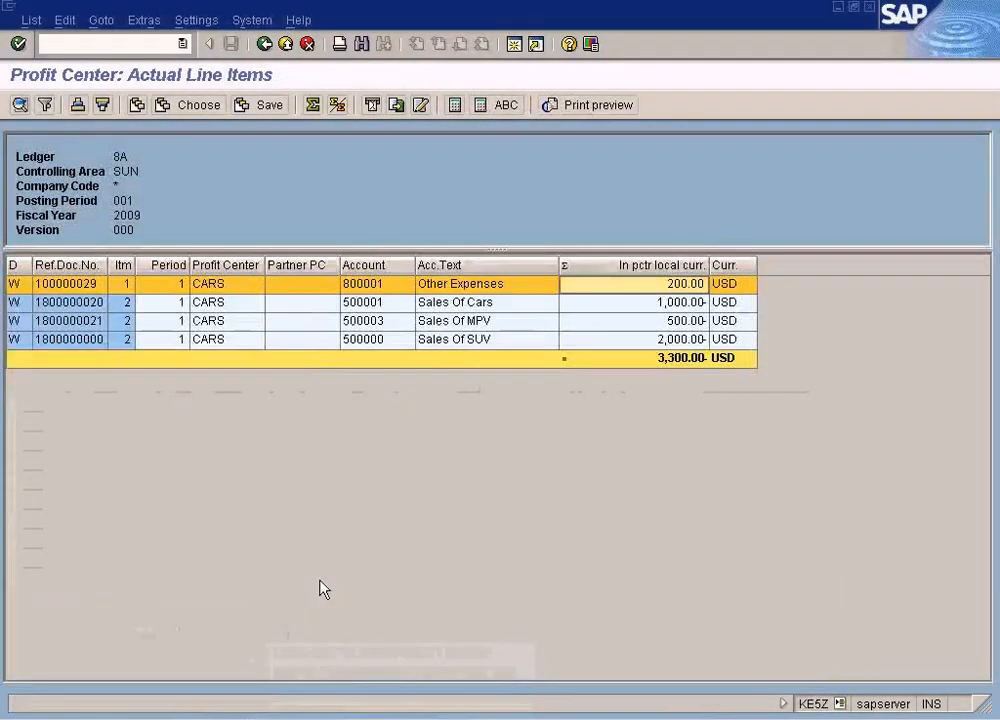
{"action": "left_click", "coordinate": [264, 44]}
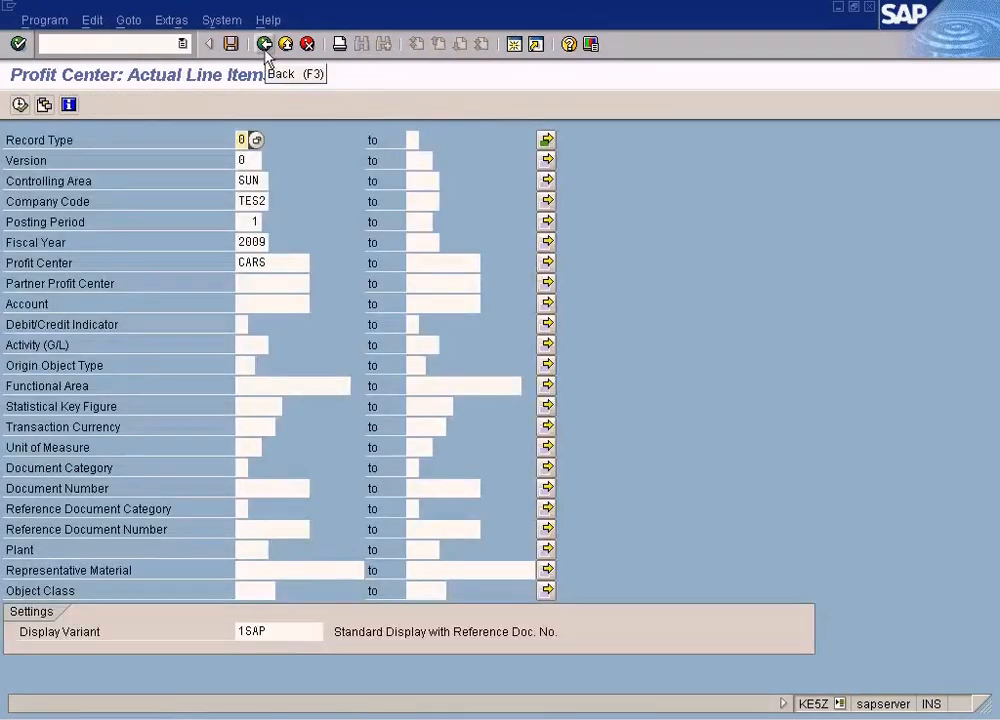
{"action": "left_click_drag", "start_coordinate": [240, 201], "coordinate": [330, 210]}
{"action": "key", "text": "Delete"}
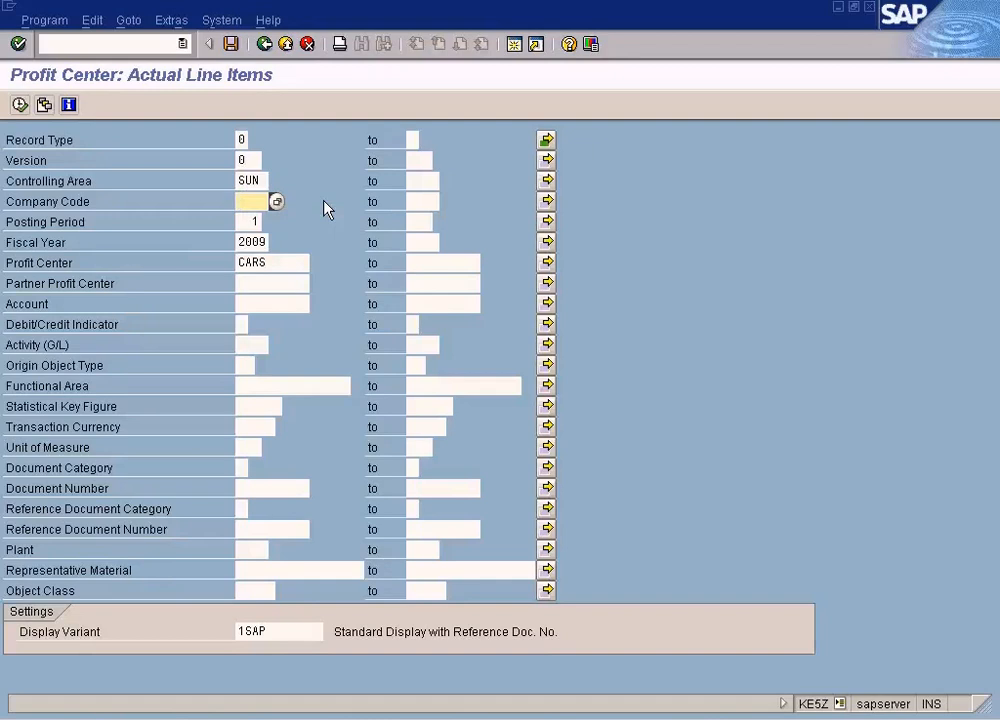
{"action": "left_click", "coordinate": [19, 104]}
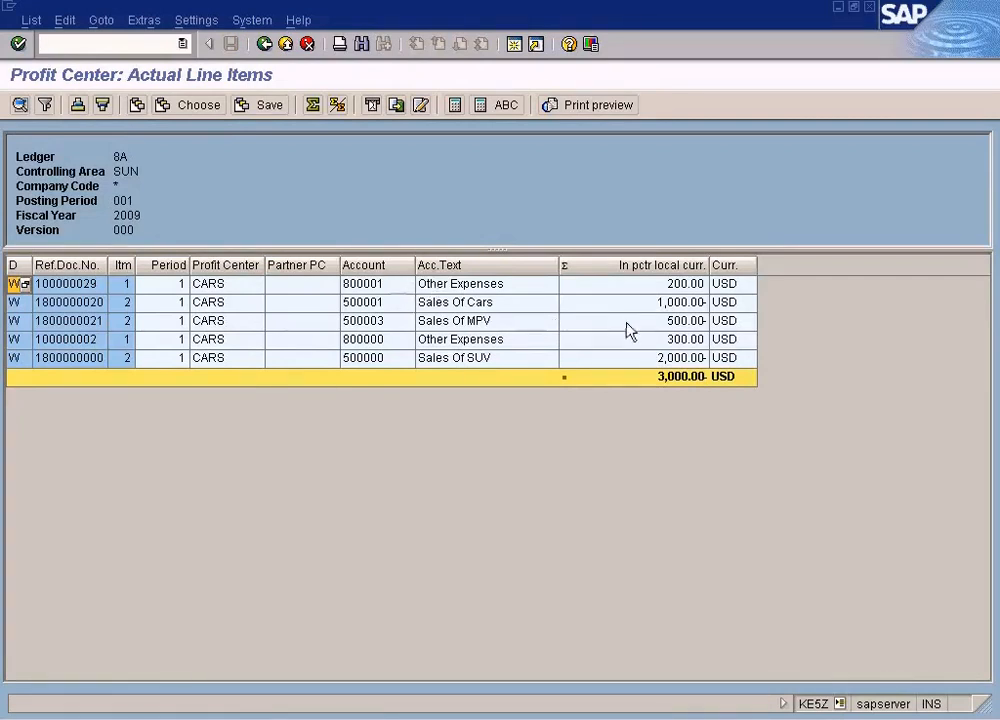
{"action": "left_click", "coordinate": [663, 344]}
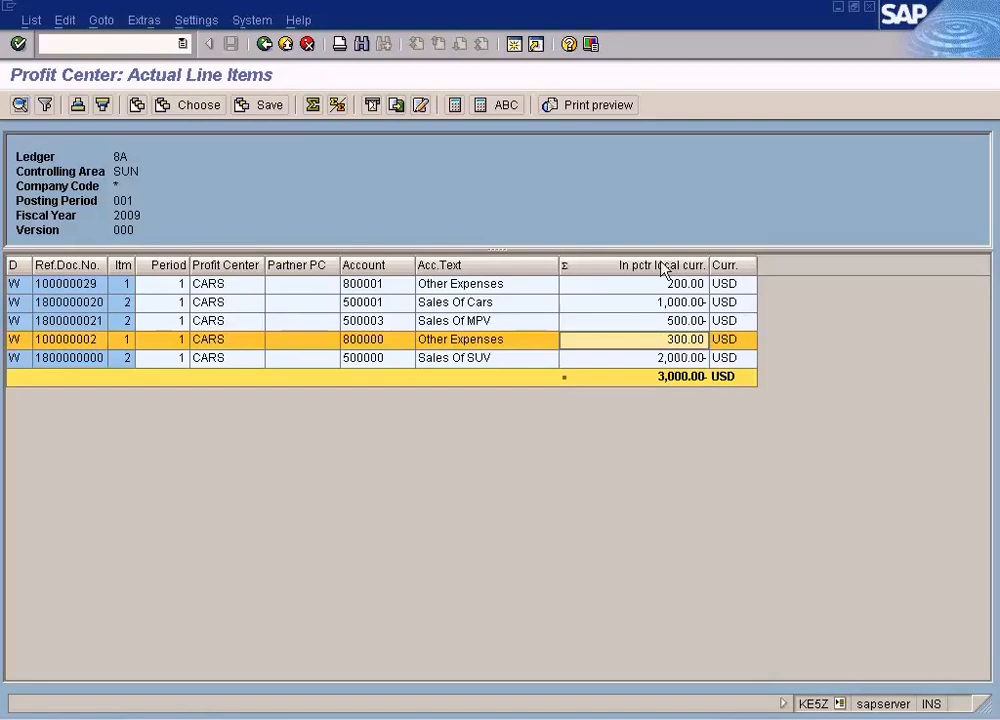
- Add the Receiver CoCde column to the displayed columns of the line item layout
{"action": "left_click", "coordinate": [136, 105]}
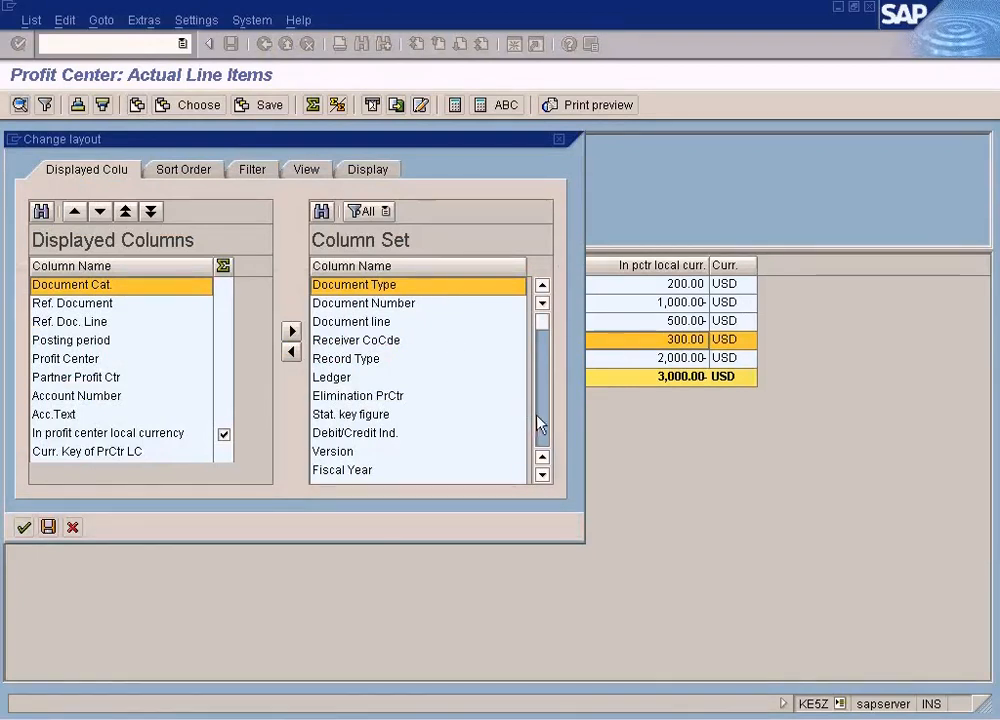
{"action": "left_click", "coordinate": [540, 422]}
{"action": "left_click", "coordinate": [543, 426]}
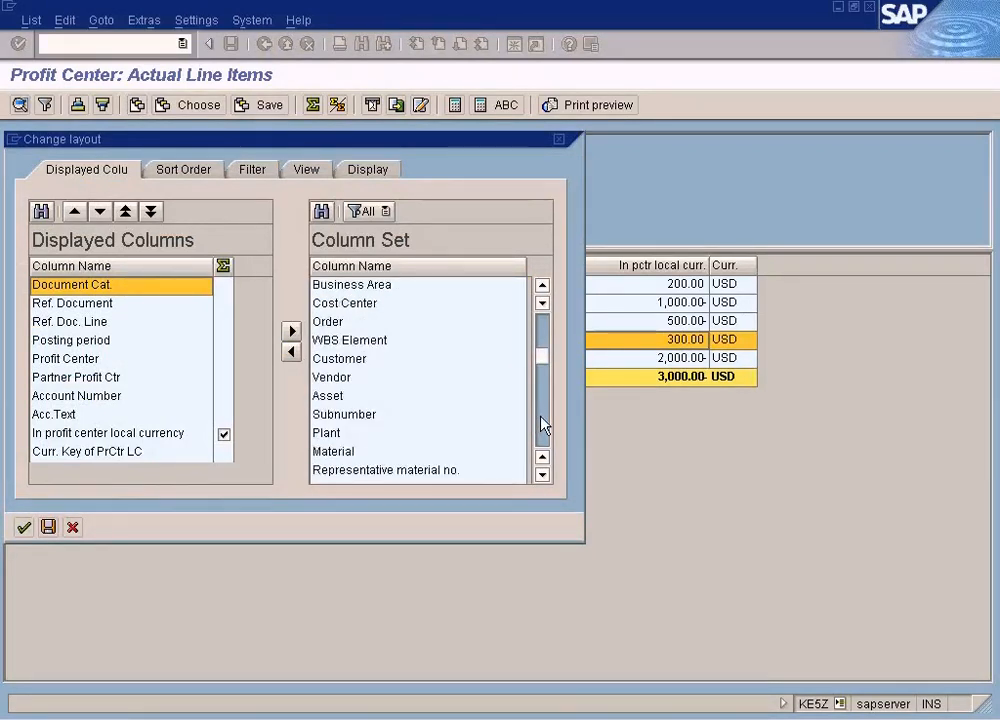
{"action": "left_click", "coordinate": [543, 426]}
{"action": "left_click", "coordinate": [543, 430]}
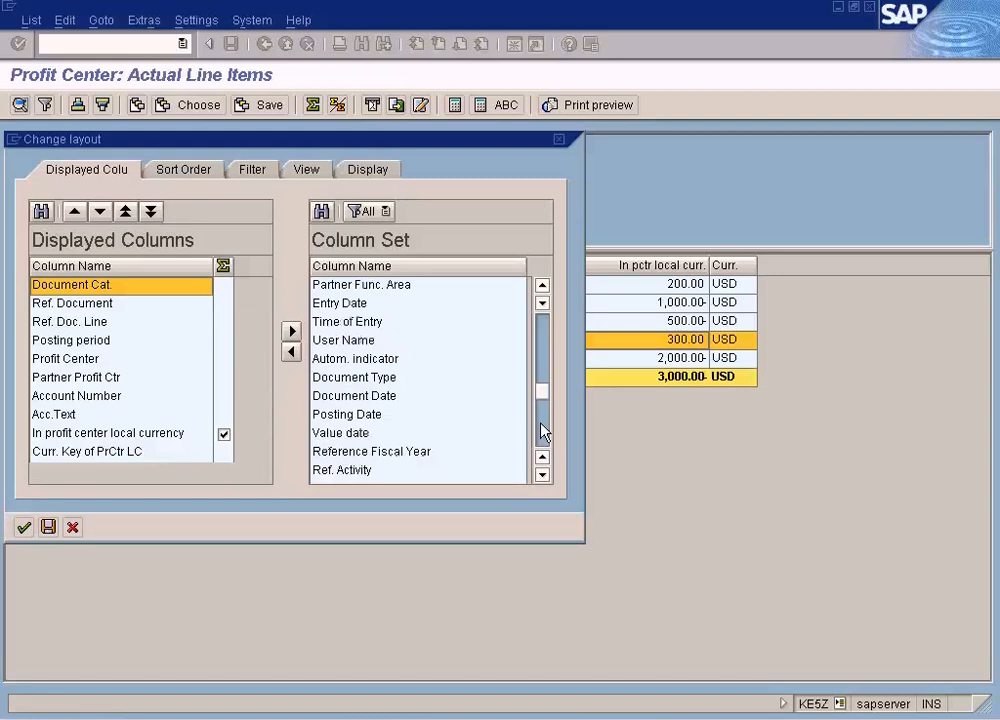
{"action": "left_click", "coordinate": [543, 433]}
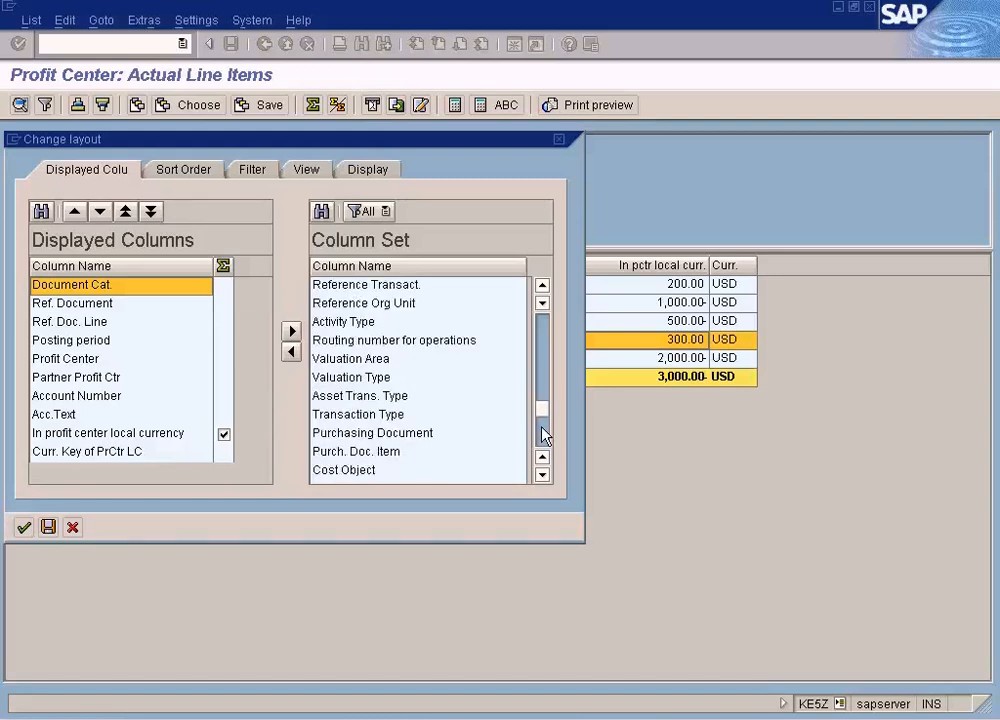
{"action": "left_click", "coordinate": [543, 437]}
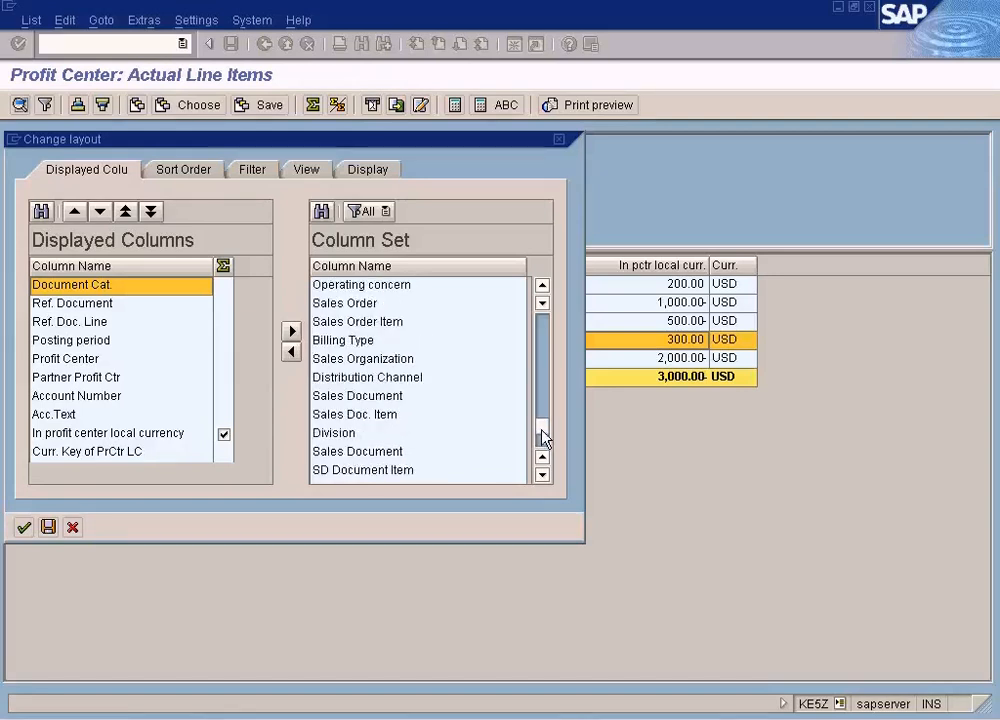
{"action": "left_click", "coordinate": [543, 445]}
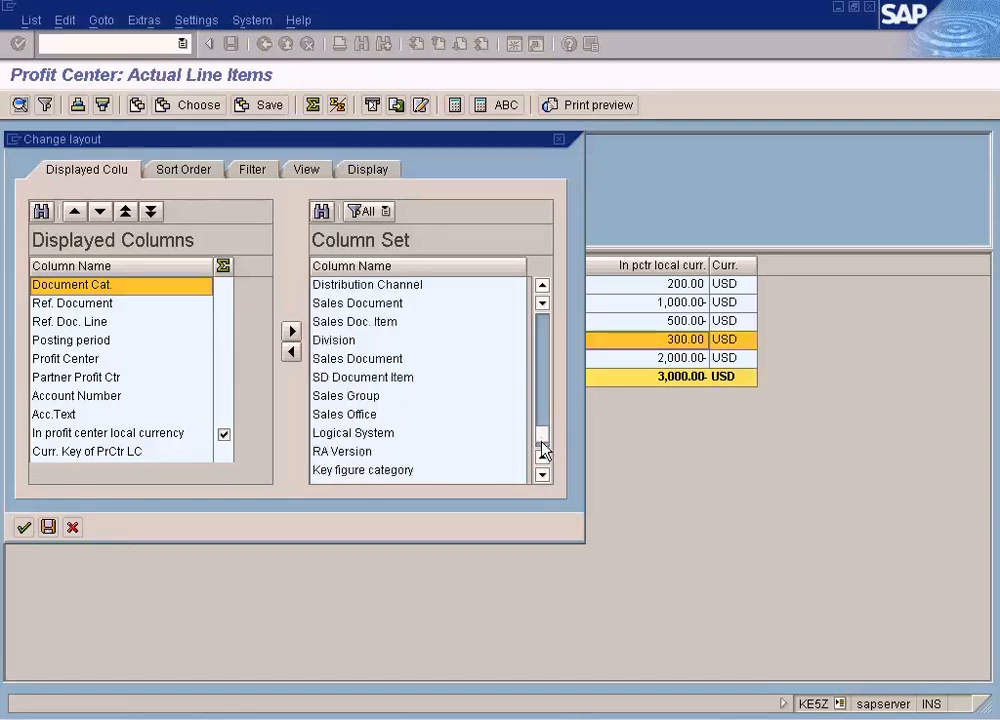
{"action": "left_click", "coordinate": [542, 306]}
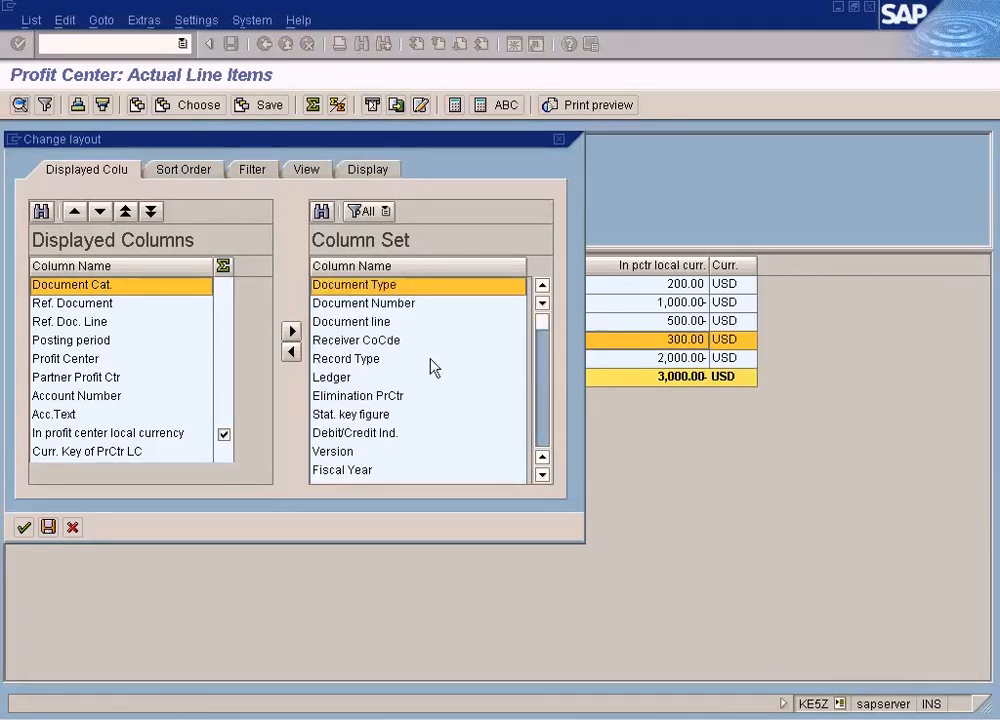
{"action": "left_click", "coordinate": [393, 342]}
{"action": "left_click", "coordinate": [291, 352]}
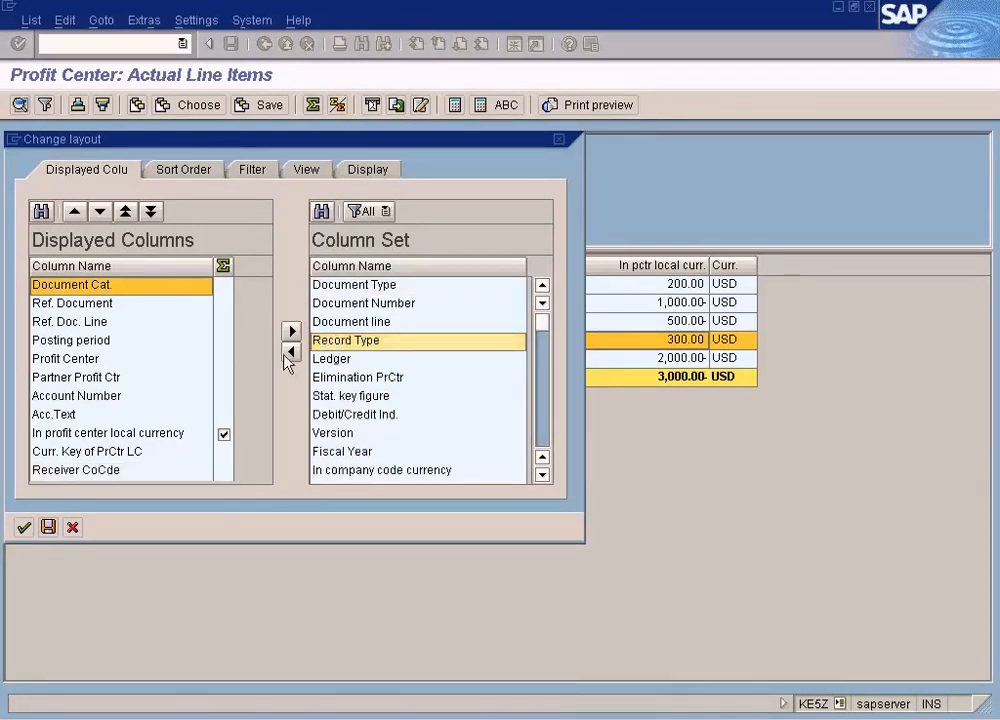
{"action": "left_click", "coordinate": [24, 530]}
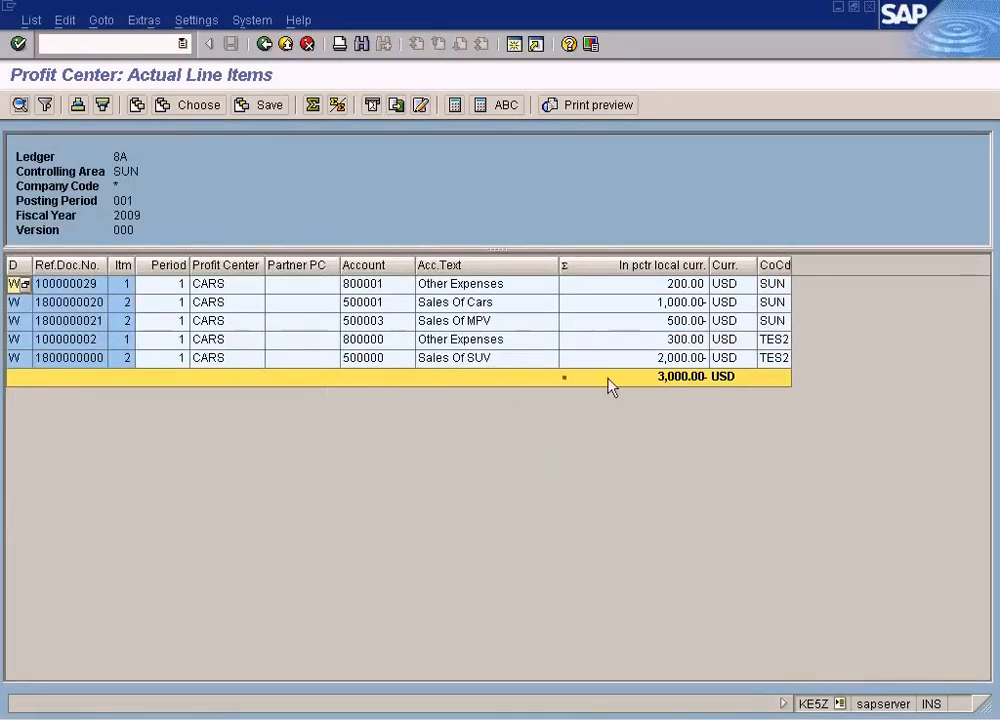
- Try to save the changed line item layout under the existing layout name 1SAP
{"action": "left_click", "coordinate": [276, 112]}
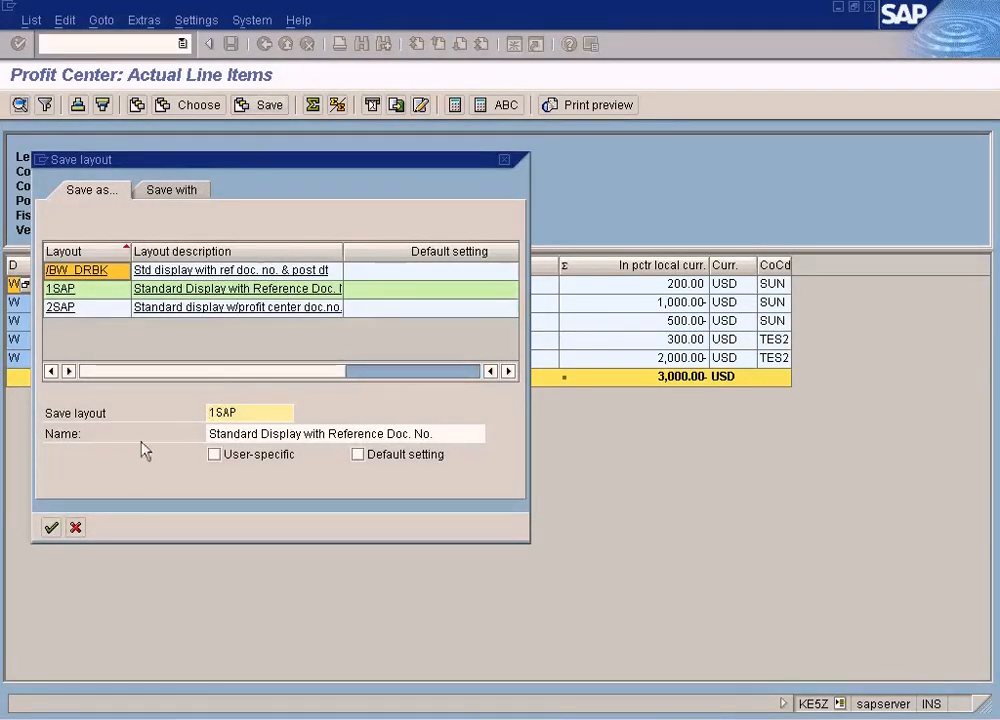
{"action": "left_click", "coordinate": [50, 527]}
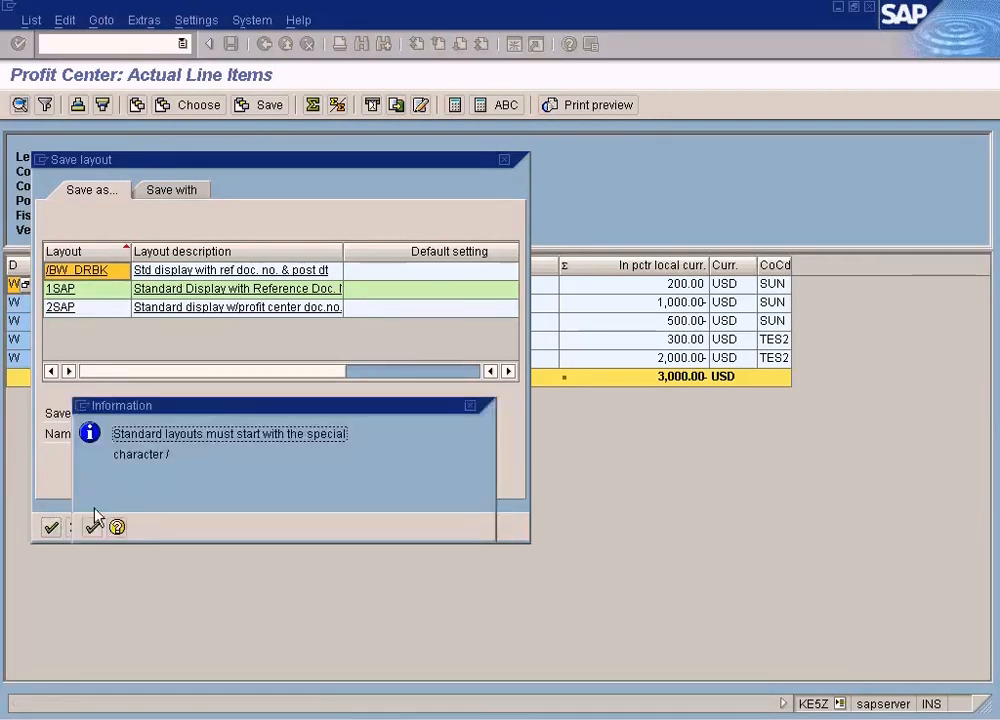
{"action": "left_click", "coordinate": [94, 528]}
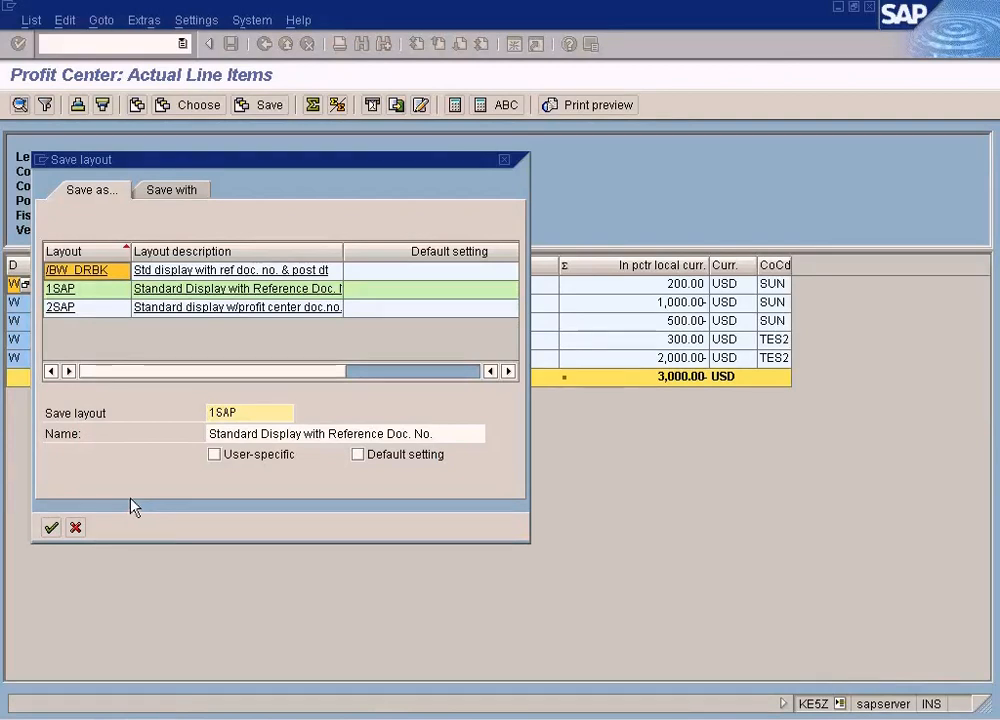
{"action": "left_click", "coordinate": [51, 527]}
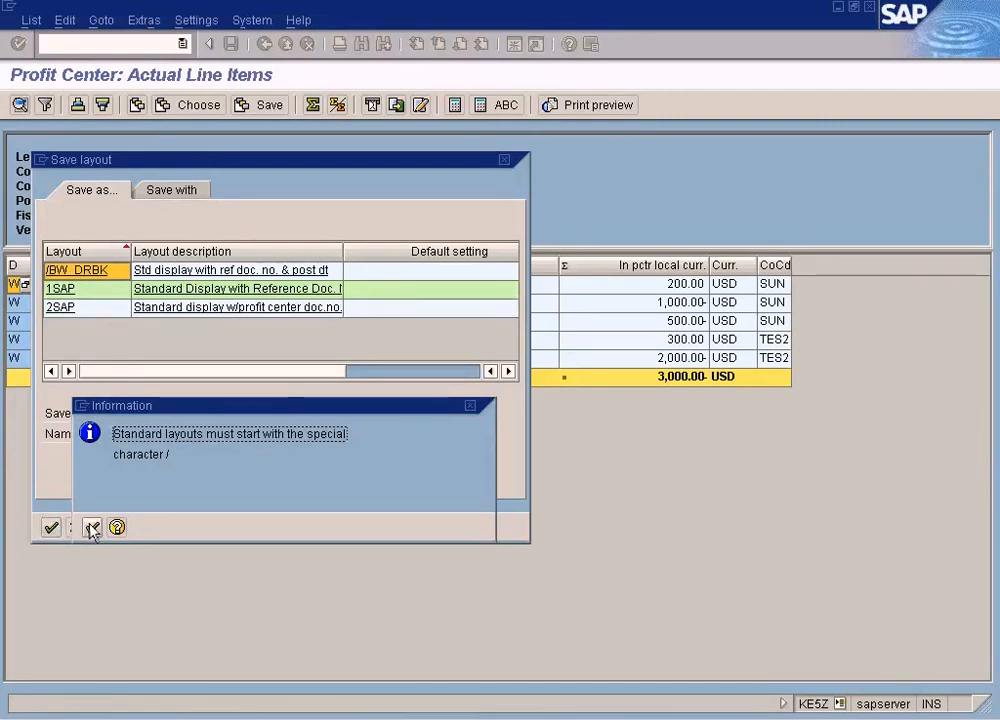
{"action": "left_click", "coordinate": [55, 527]}
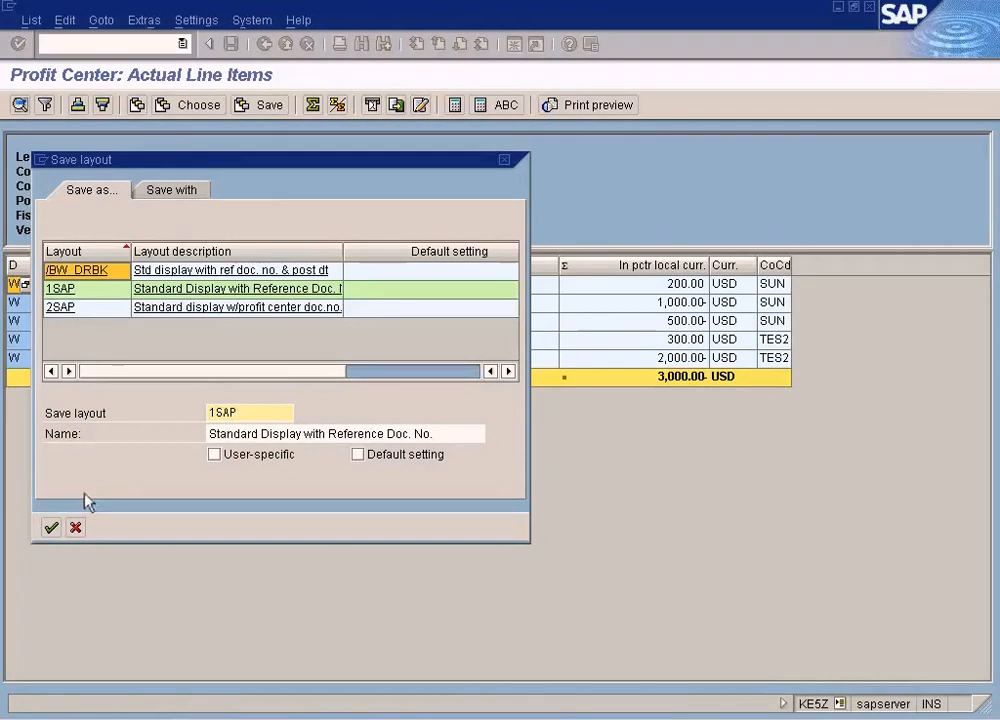
{"action": "left_click", "coordinate": [77, 531]}
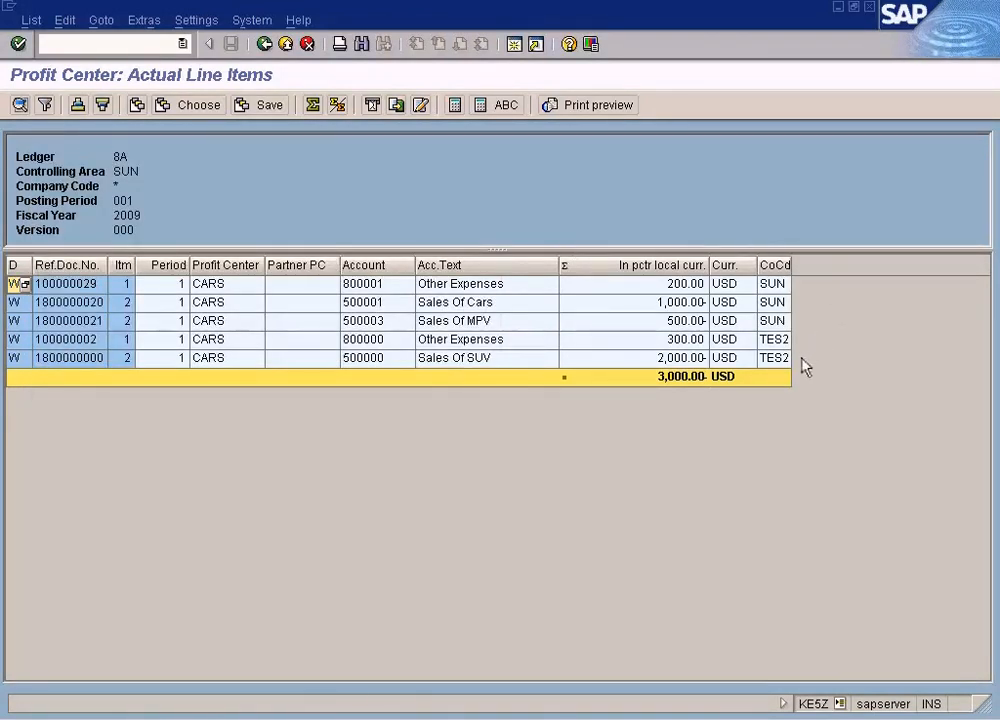
- Examine the amounts and company codes of the CARS expense and sales line items against the report total
{"action": "left_click", "coordinate": [685, 344]}
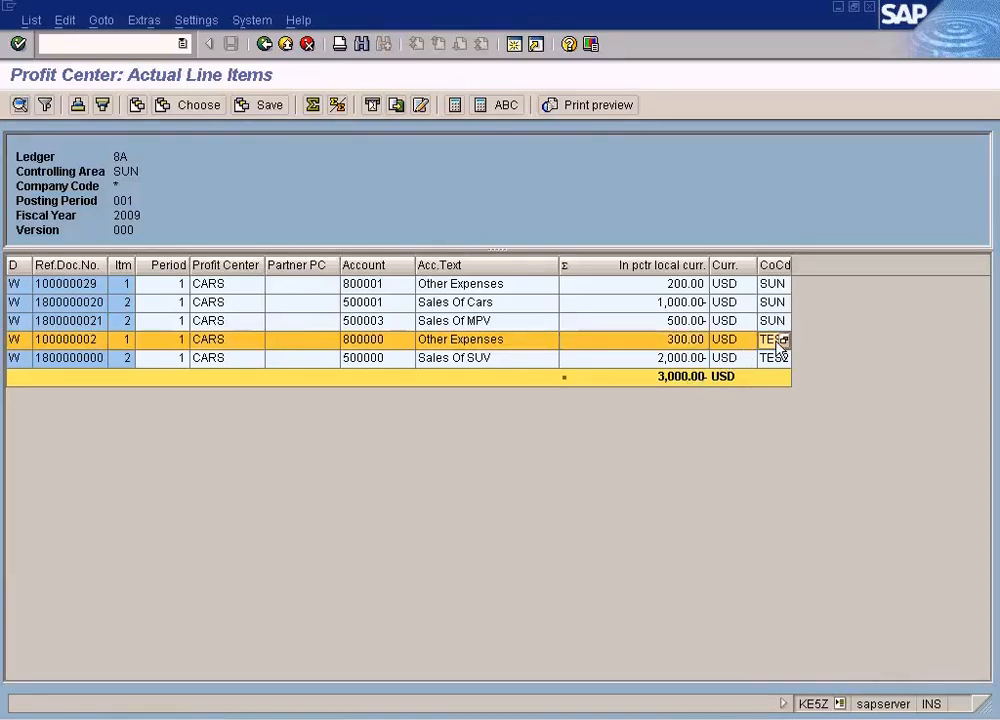
{"action": "left_click", "coordinate": [777, 284]}
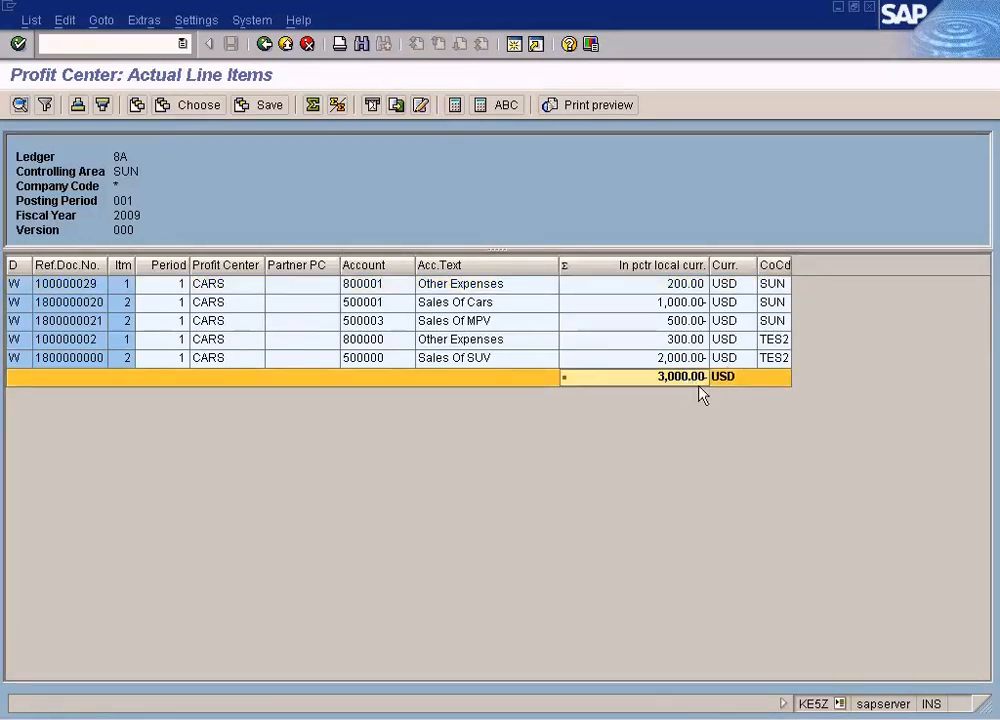
{"action": "left_click", "coordinate": [697, 285]}
{"action": "left_click", "coordinate": [697, 341]}
{"action": "left_click", "coordinate": [698, 284]}
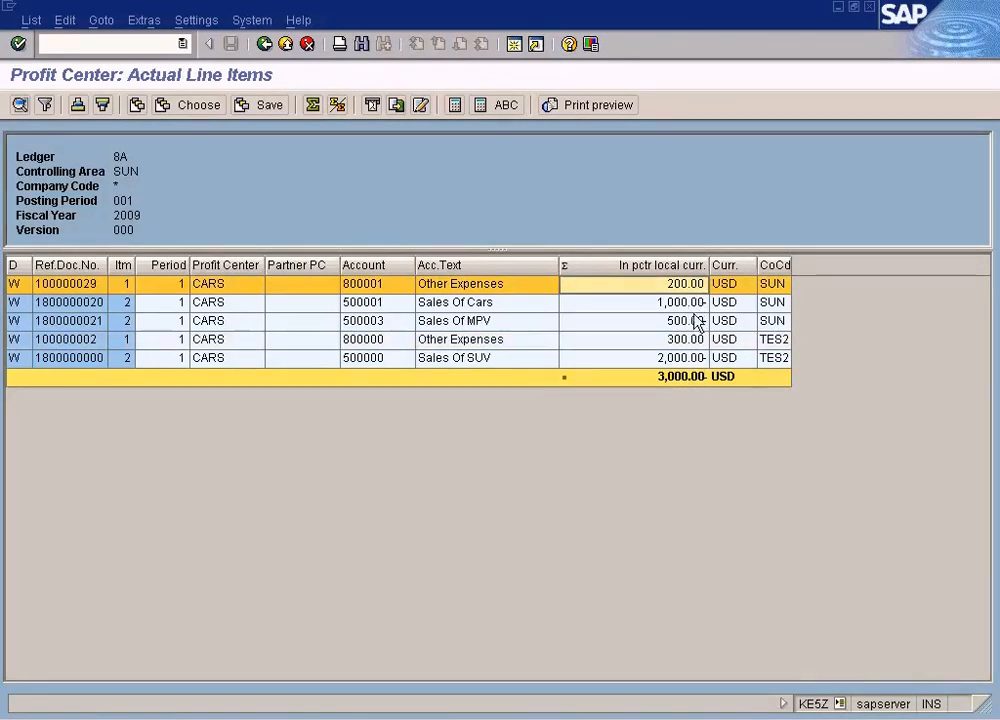
{"action": "left_click", "coordinate": [697, 303]}
{"action": "key", "text": "Down"}
{"action": "key", "text": "Down"}
{"action": "key", "text": "Down"}
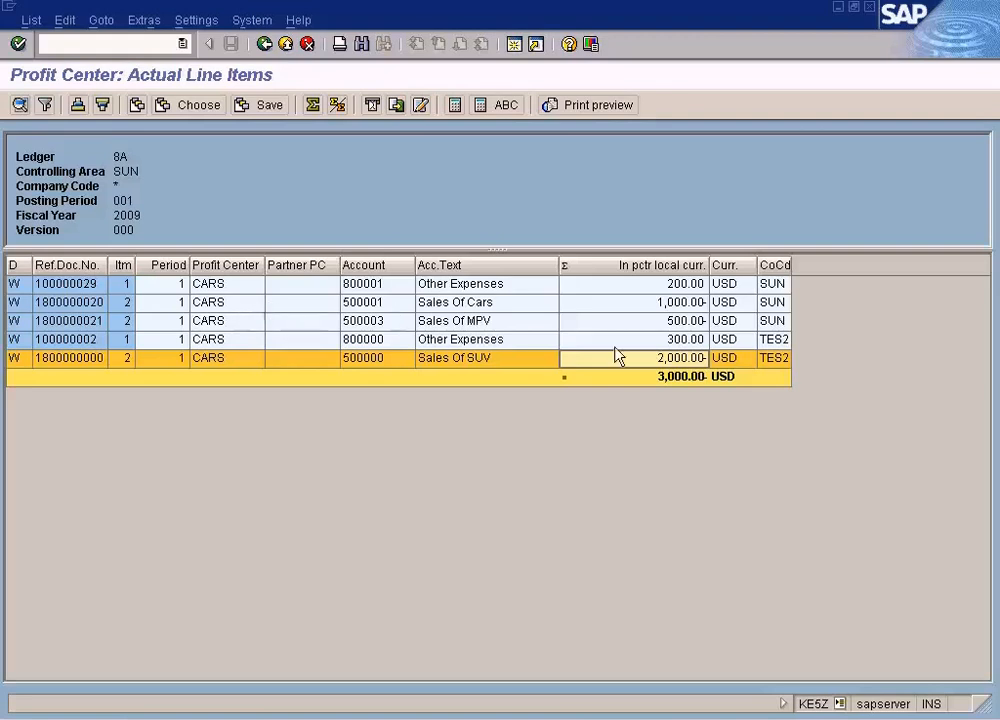
- Switch to the Profit Center Accounting Concepts diagram in Paint and compare its HQ and company code structure with the SAP line item report
{"action": "left_click", "coordinate": [527, 717]}
{"action": "left_click", "coordinate": [856, 544]}
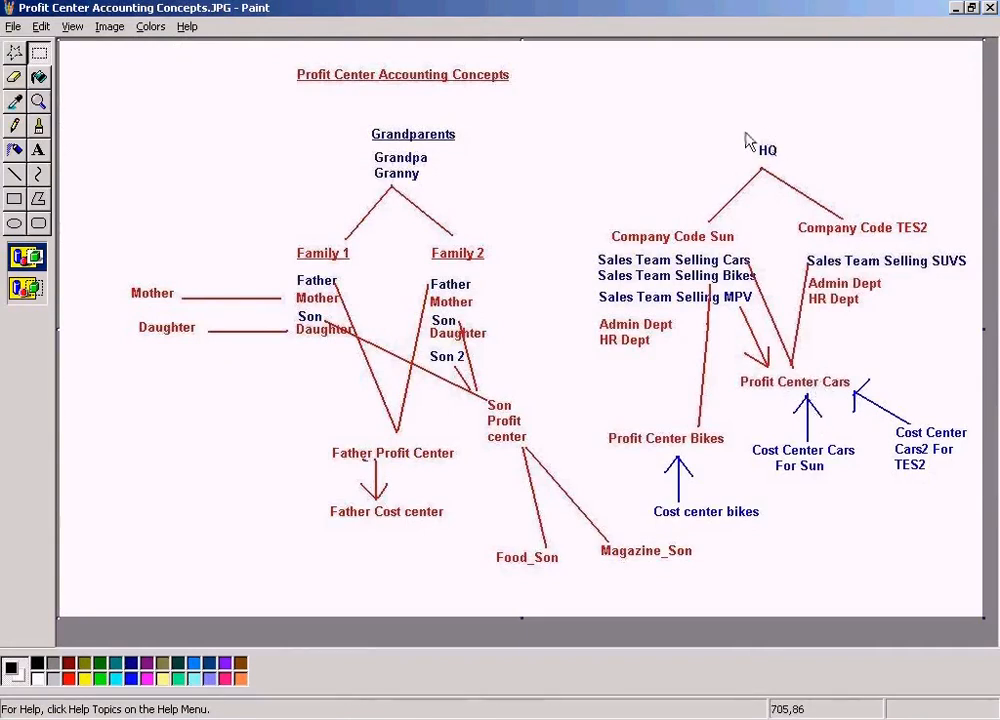
{"action": "left_click_drag", "start_coordinate": [745, 128], "coordinate": [802, 178]}
{"action": "left_click", "coordinate": [837, 264]}
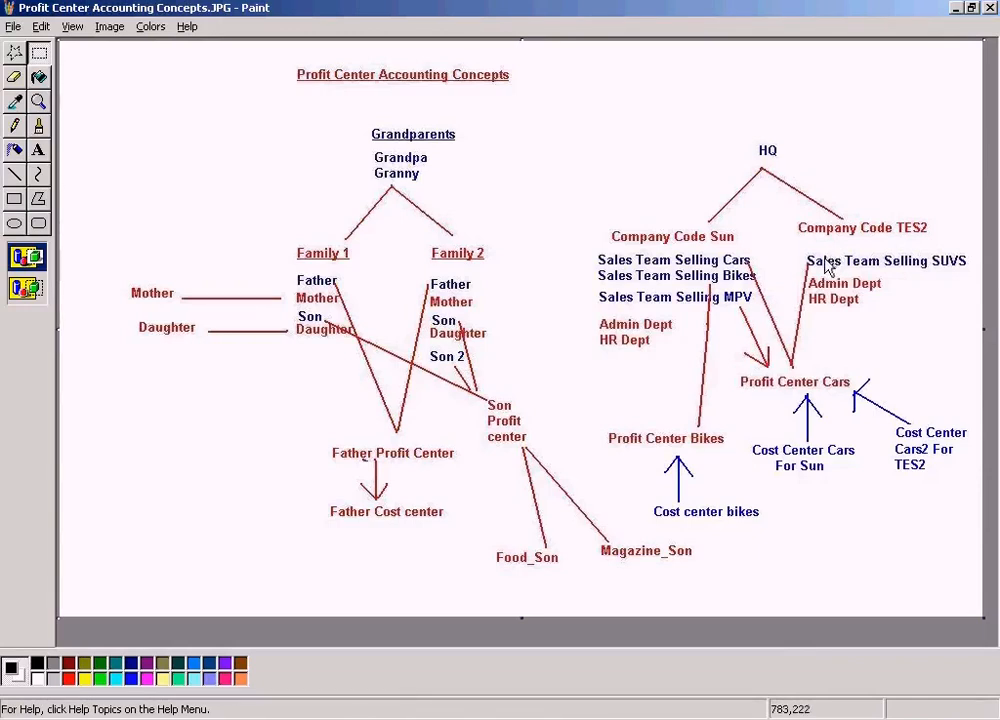
{"action": "left_click_drag", "start_coordinate": [730, 122], "coordinate": [826, 168]}
{"action": "key", "text": "alt+Tab"}
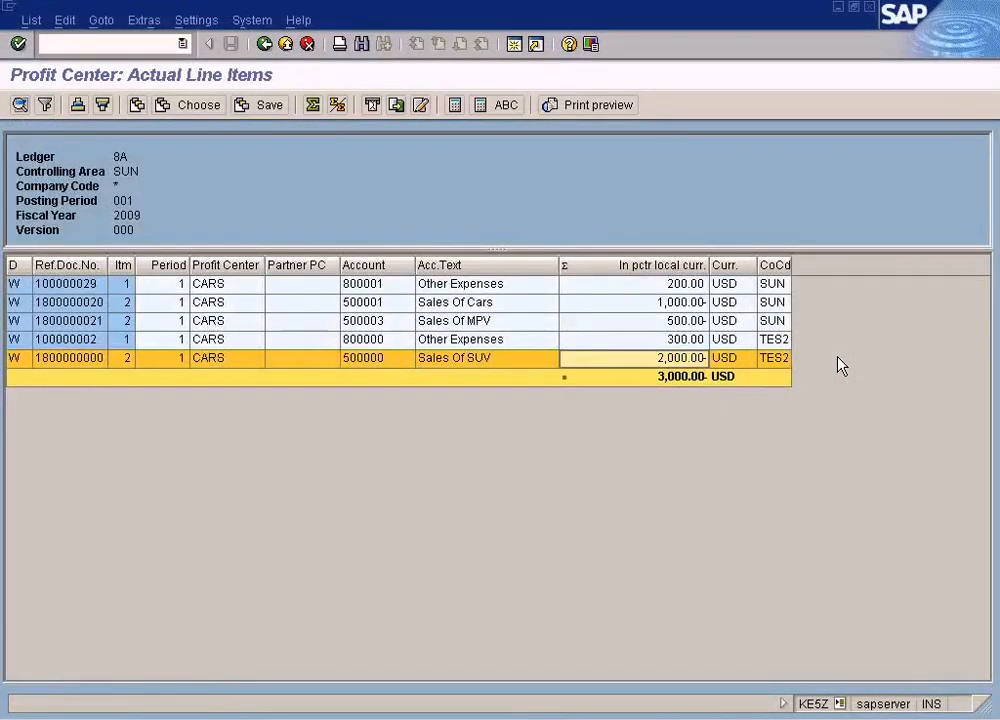
{"action": "key", "text": "alt+Tab"}
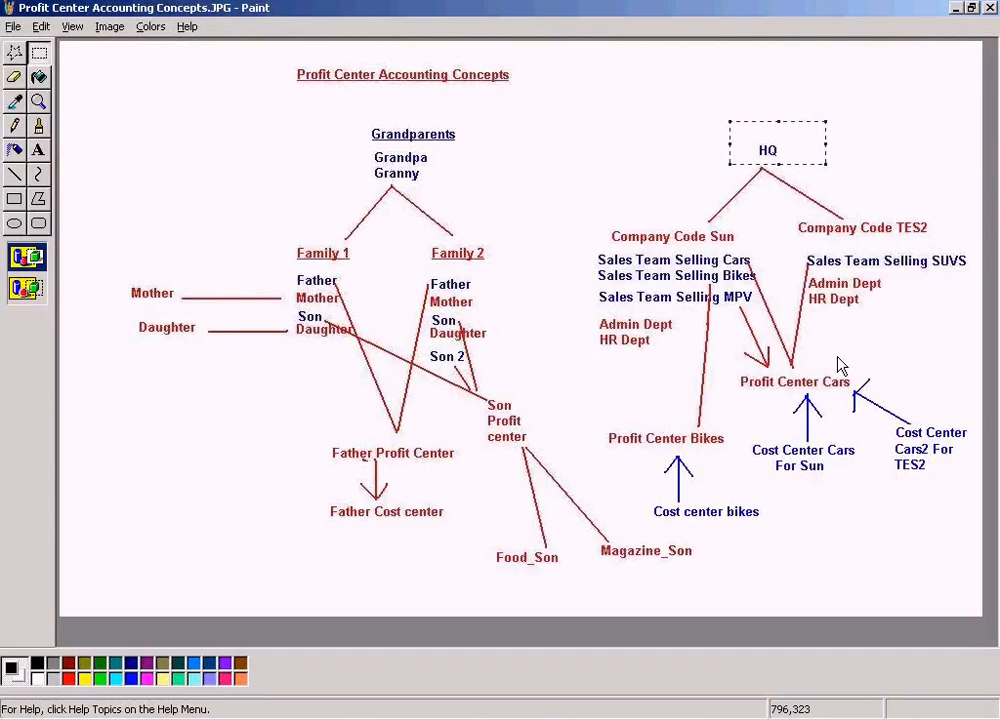
{"action": "key", "text": "alt+Tab"}
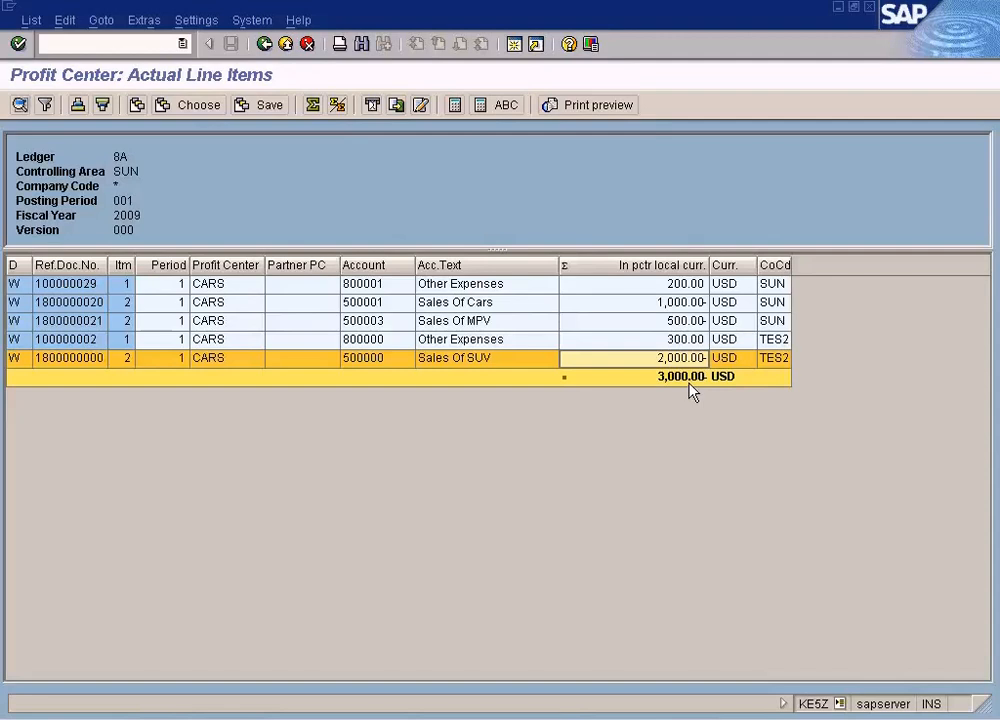
{"action": "key", "text": "alt+Tab"}
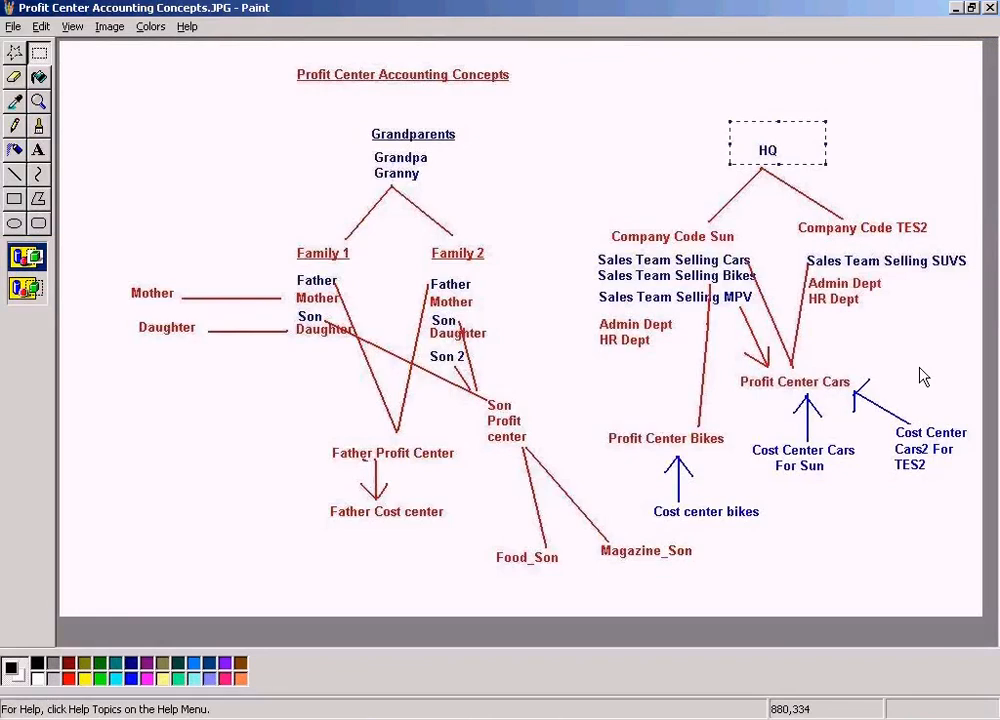
{"action": "key", "text": "alt+Tab"}
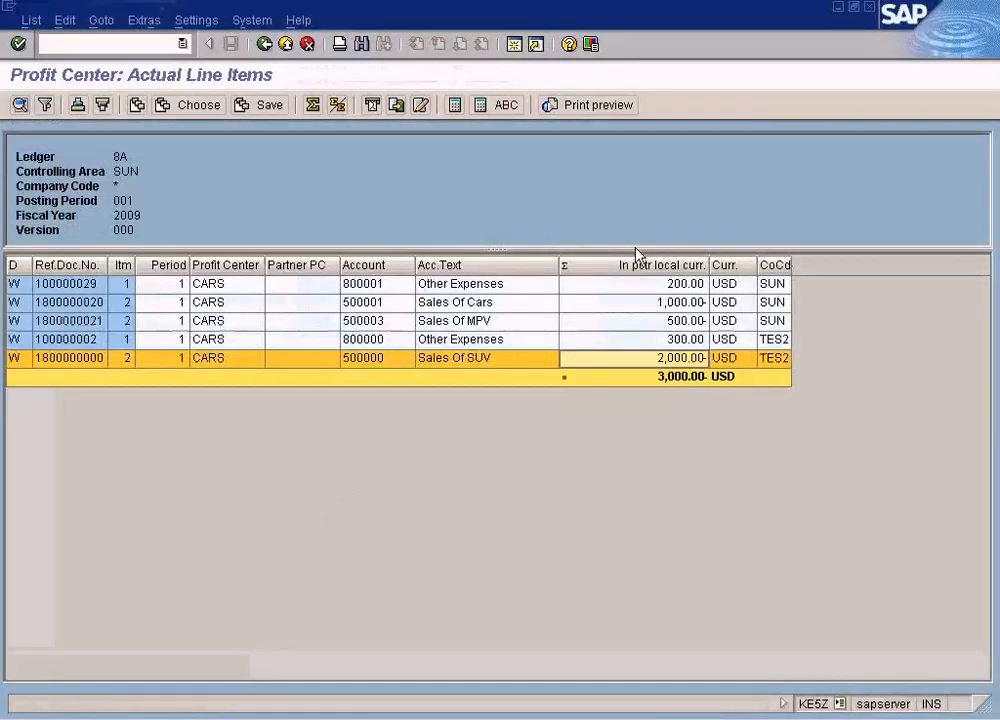
- Return to the report selection and run the CARS line items for company code TES2
{"action": "left_click", "coordinate": [266, 45]}
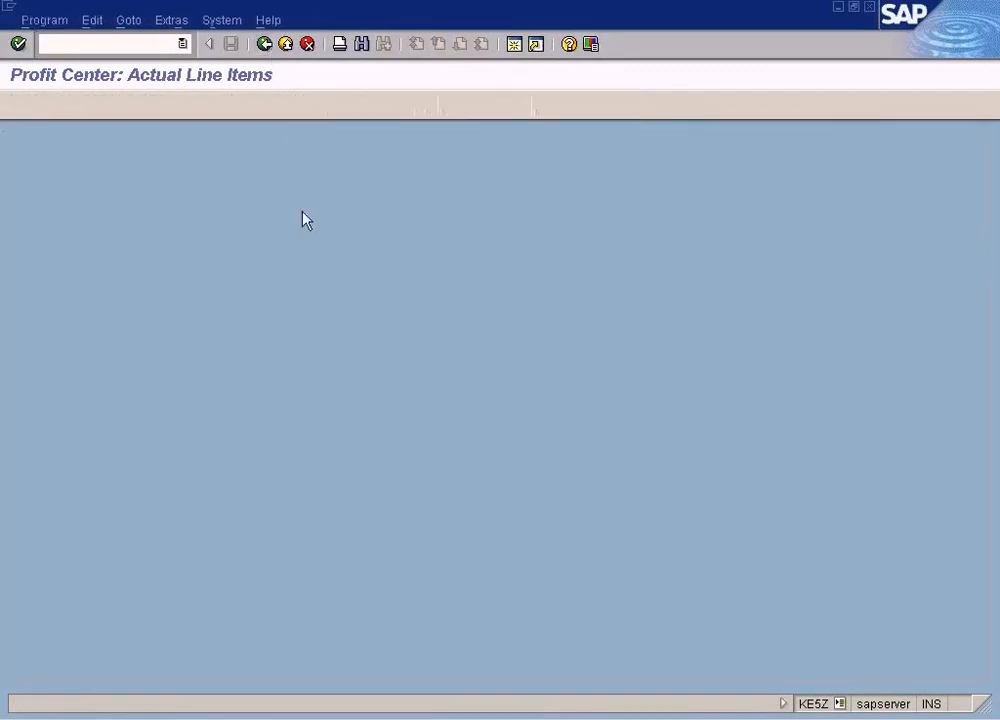
{"action": "left_click", "coordinate": [257, 204]}
{"action": "type", "text": "tes2"}
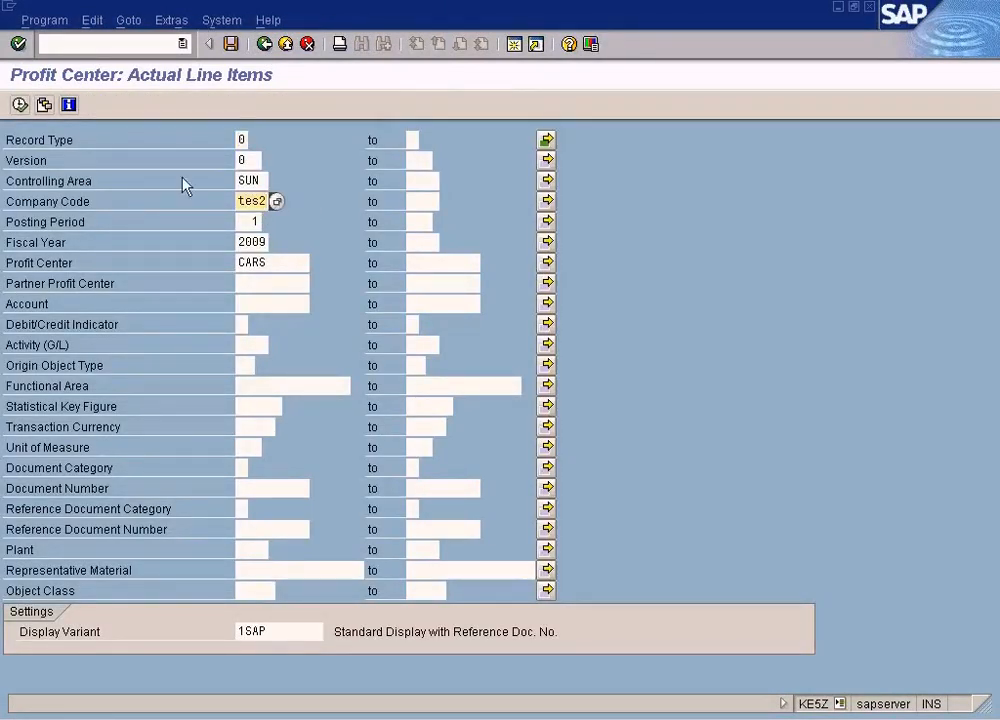
{"action": "left_click", "coordinate": [20, 105]}
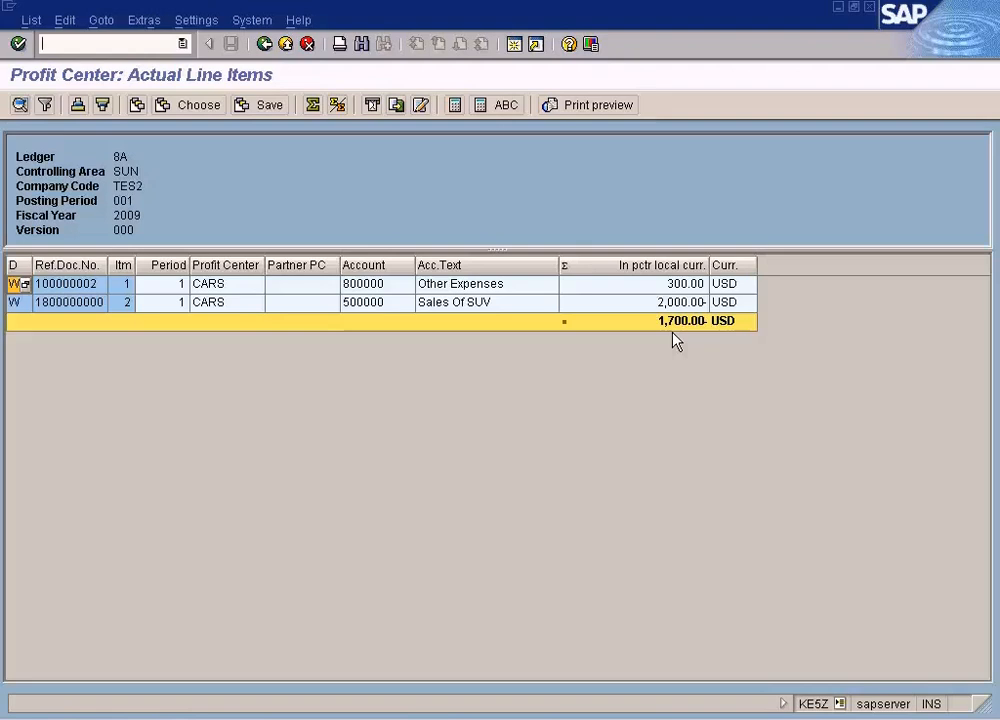
- Change the report's company code to SUN and run the line items for profit center CARS
{"action": "left_click", "coordinate": [264, 44]}
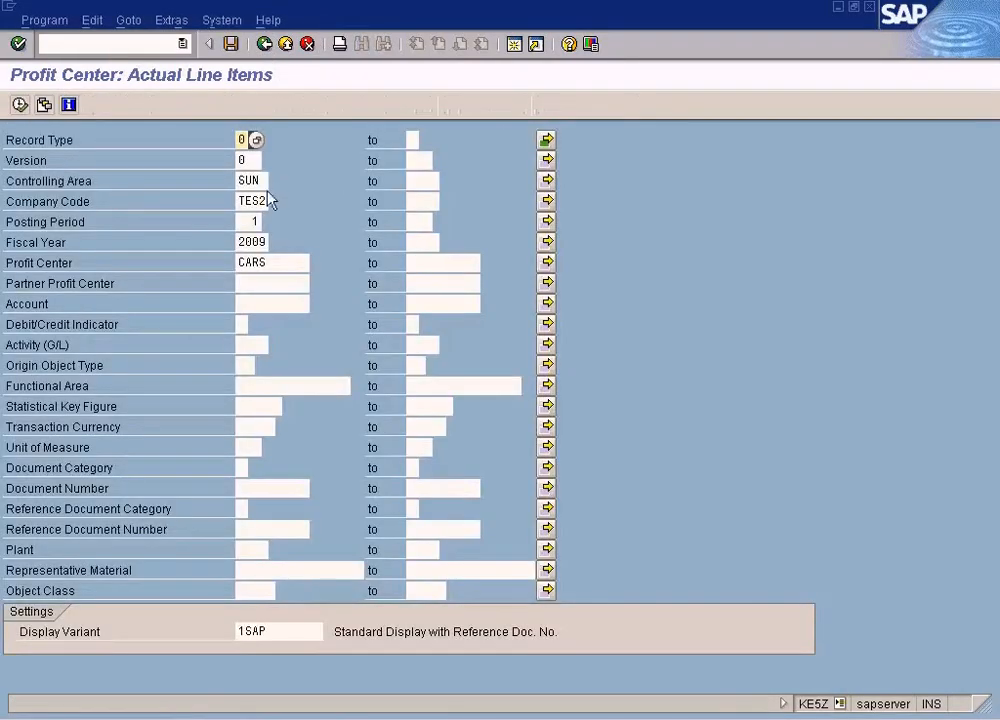
{"action": "double_click", "coordinate": [243, 203]}
{"action": "type", "text": "sun"}
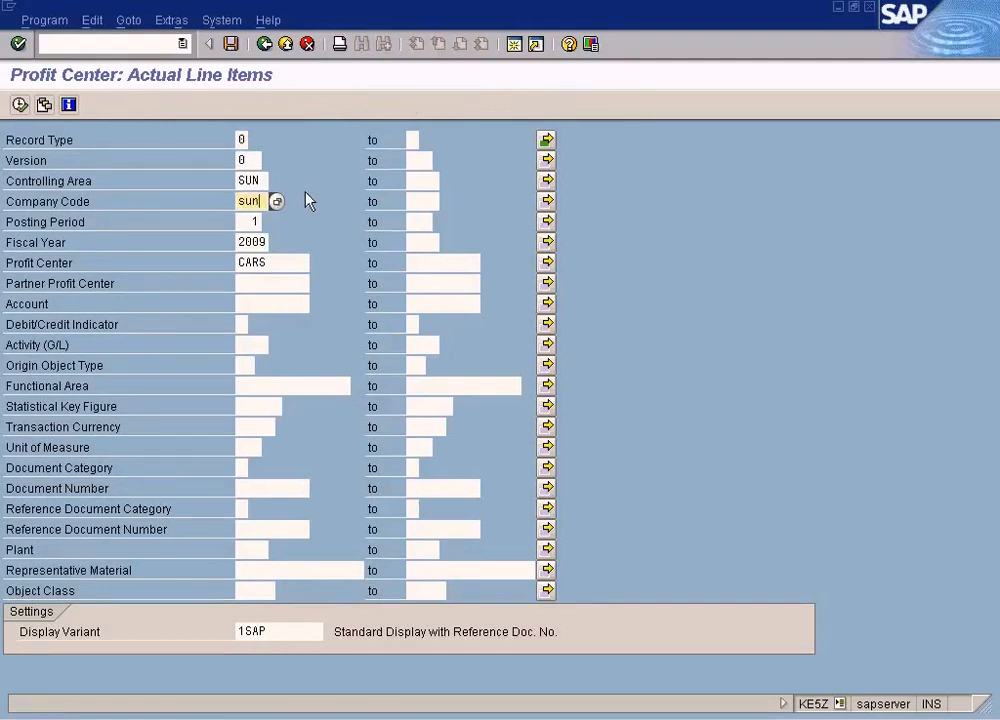
{"action": "left_click", "coordinate": [20, 104]}
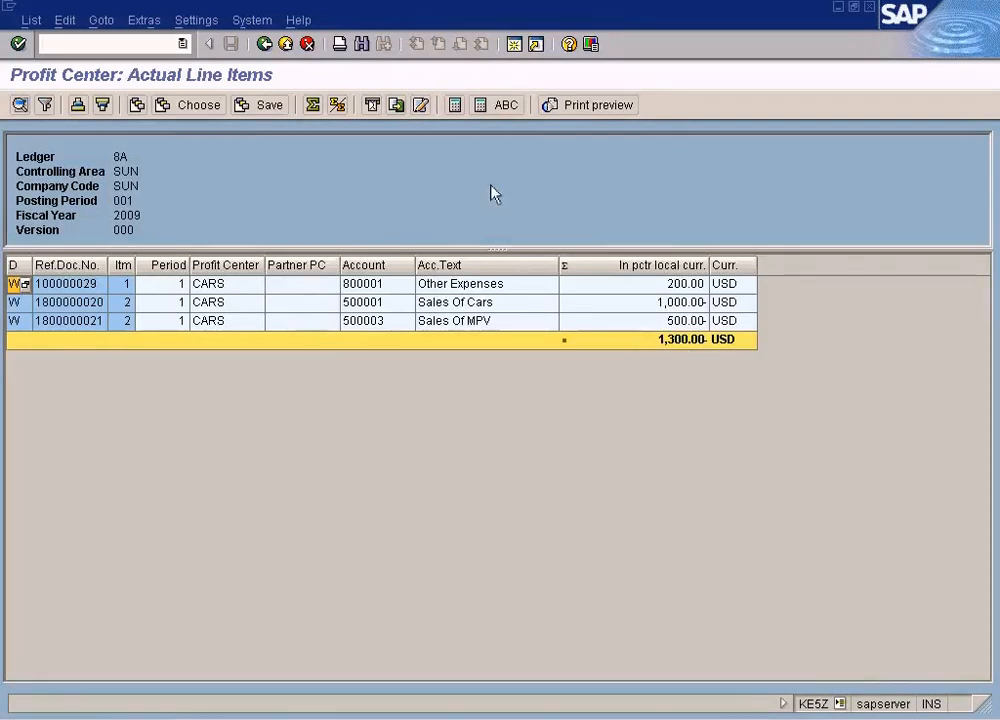
- Go back to the selection, replace company code SUN with TES2 and rerun the CARS line item report
{"action": "left_click", "coordinate": [266, 46]}
{"action": "left_click", "coordinate": [207, 200]}
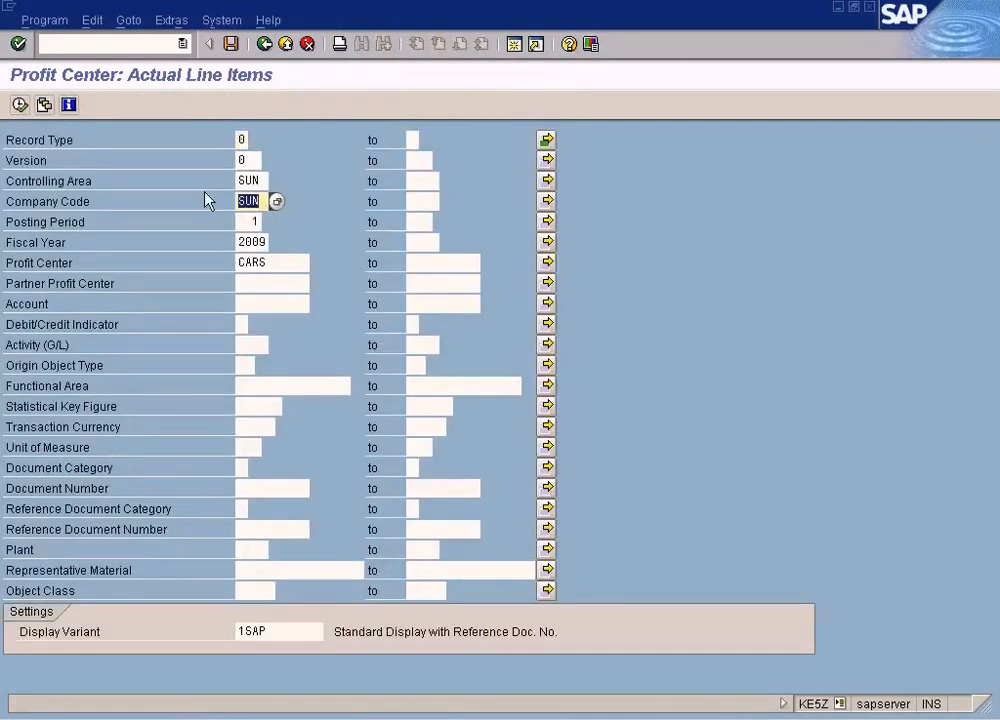
{"action": "type", "text": "tes2"}
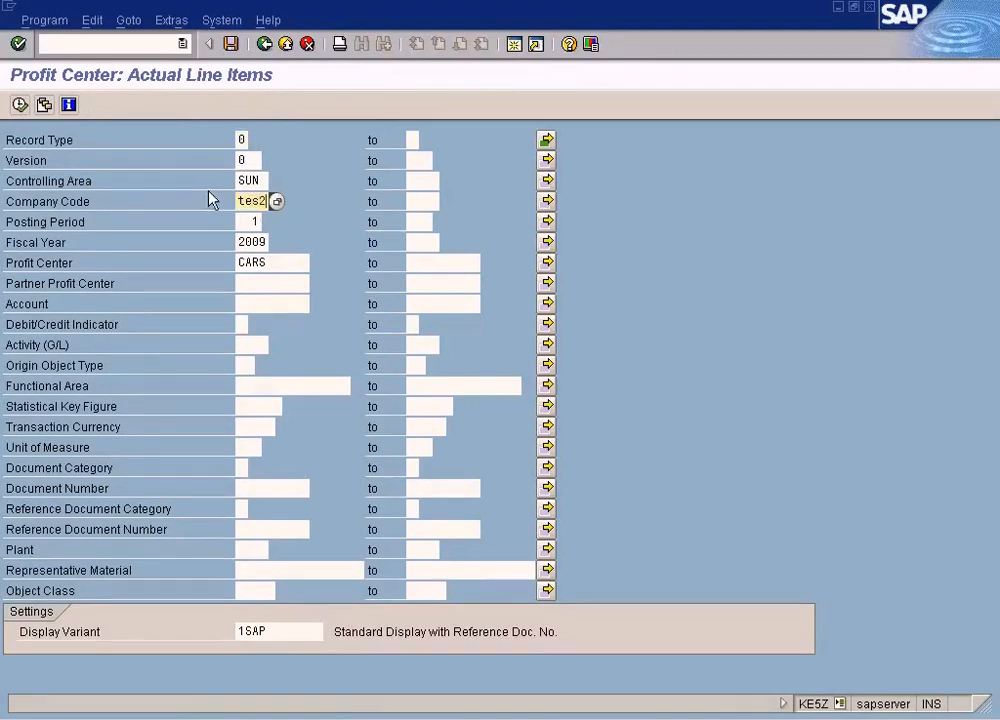
{"action": "left_click", "coordinate": [19, 104]}
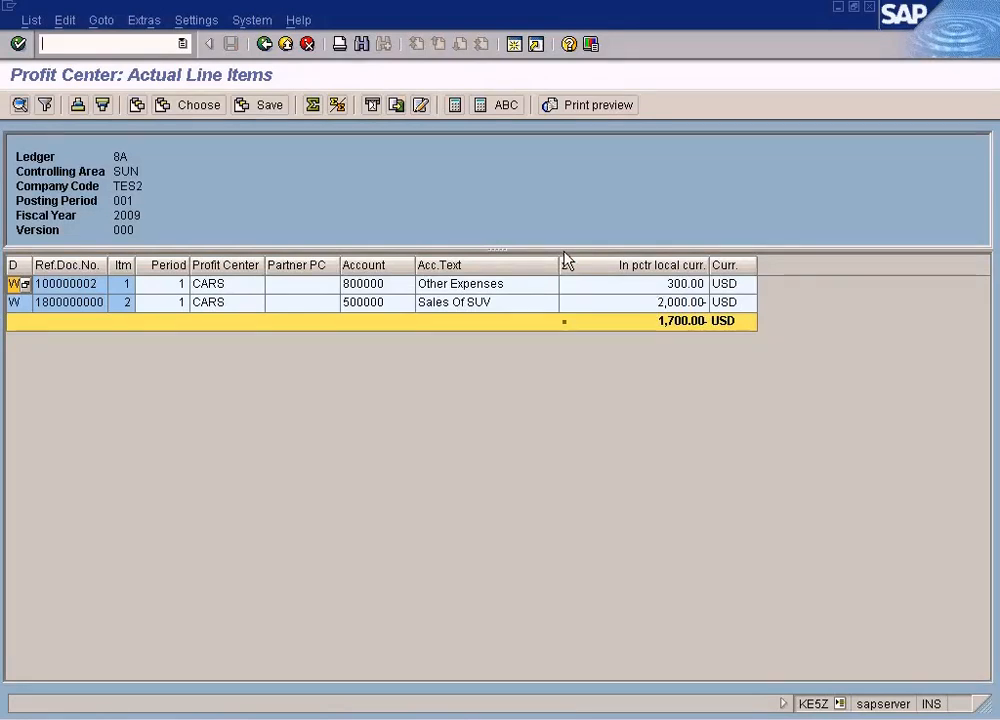
- Examine the TES2 line item amounts for Other Expenses and Sales Of SUV in profit center CARS
{"action": "left_click", "coordinate": [694, 285]}
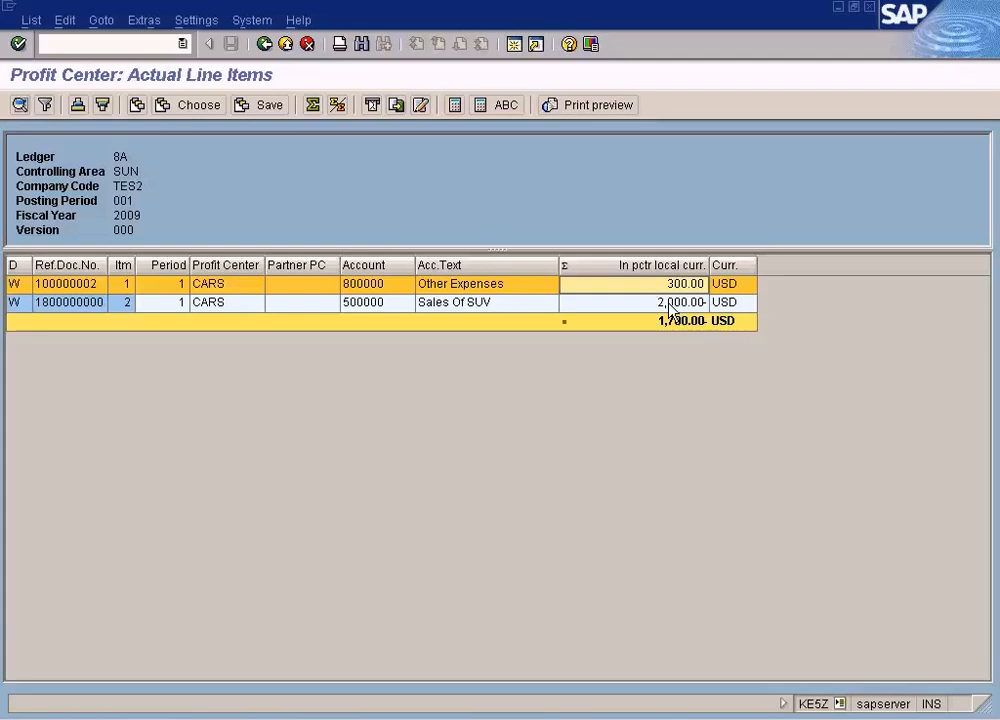
{"action": "left_click", "coordinate": [668, 304]}
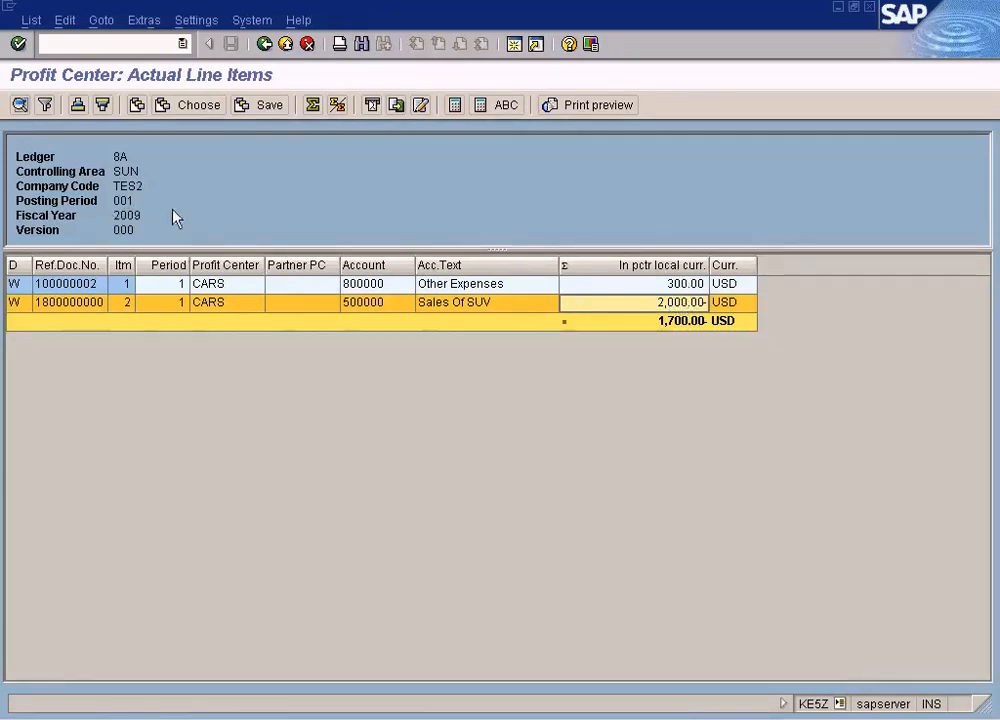
{"action": "left_click", "coordinate": [673, 286]}
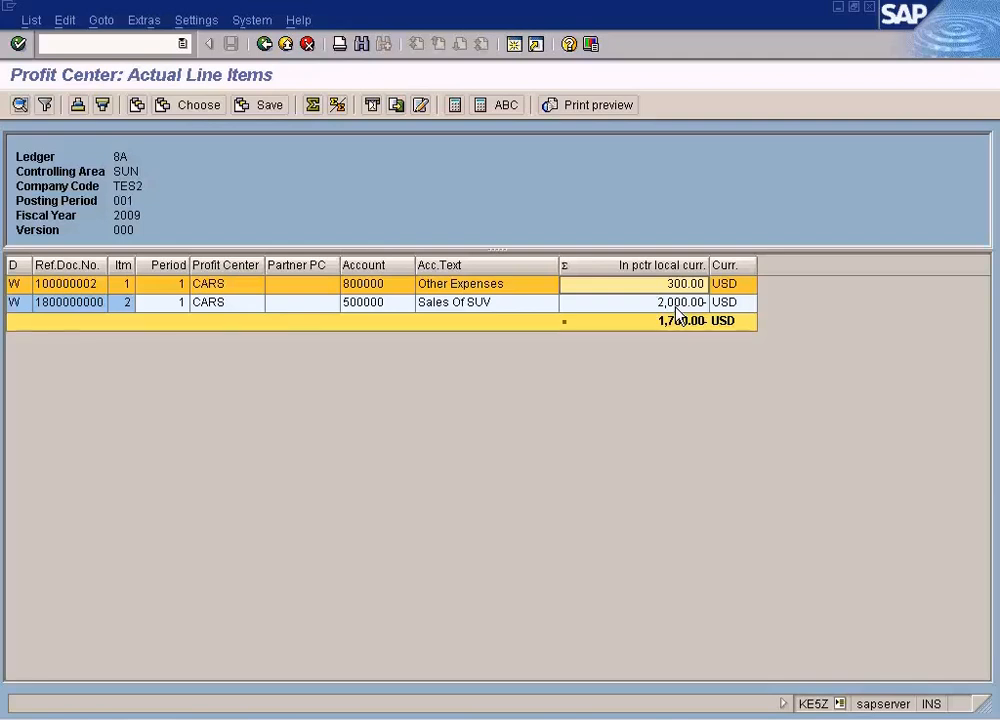
- Return to the report selection, clear the company code and run the CARS line items across all company codes
{"action": "left_click", "coordinate": [265, 45]}
{"action": "left_click", "coordinate": [258, 201]}
{"action": "key", "text": "BackSpace"}
{"action": "key", "text": "BackSpace"}
{"action": "key", "text": "BackSpace"}
{"action": "key", "text": "BackSpace"}
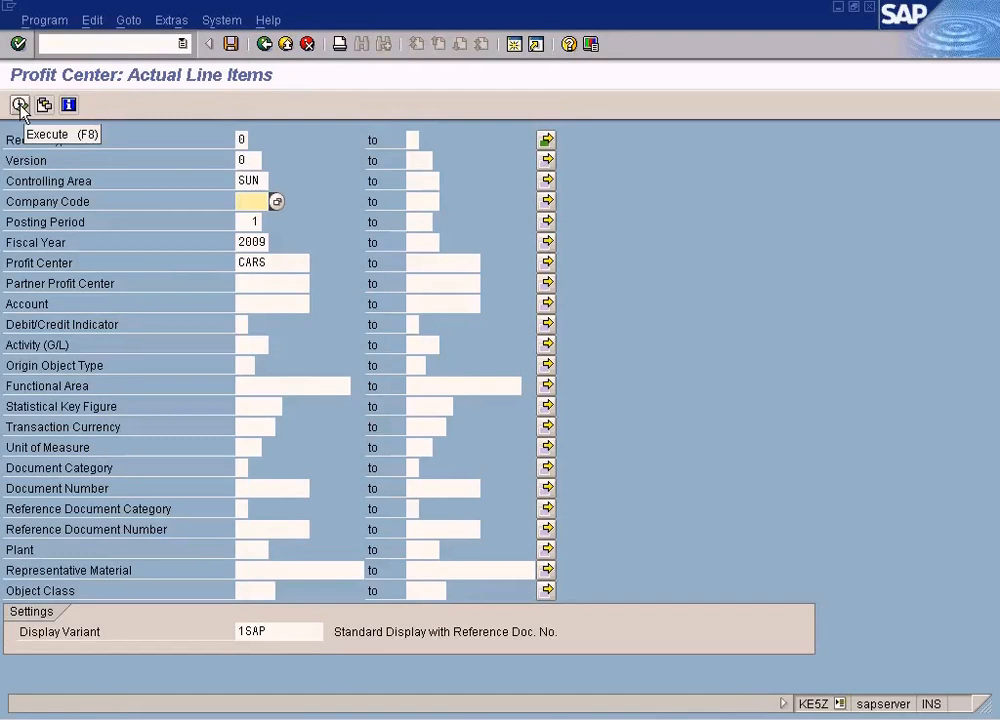
{"action": "left_click", "coordinate": [19, 105]}
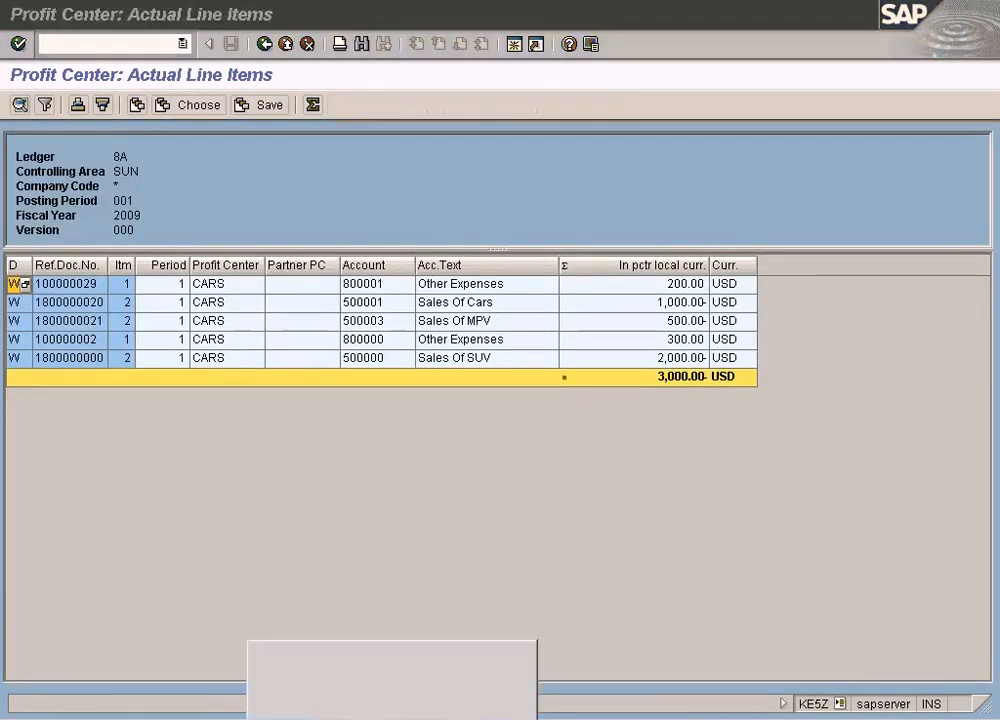
- Switch to the TES2 G/L document entry, copy posting date 06.01.2009 into the document date and enter Advertising as the cross-company code number
{"action": "left_click", "coordinate": [344, 665]}
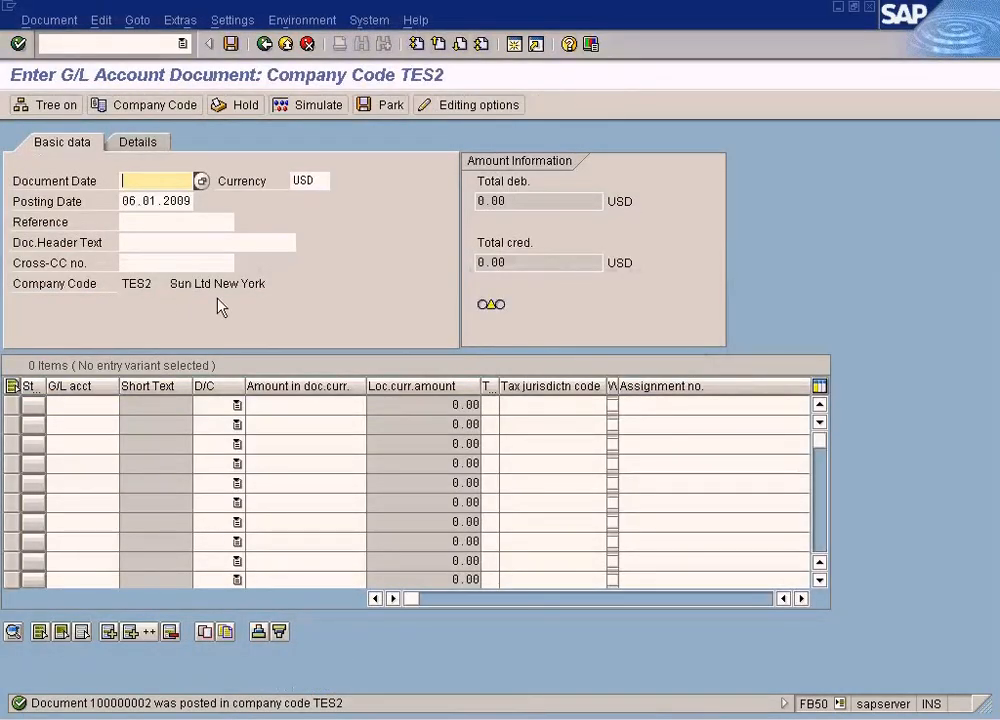
{"action": "left_click_drag", "start_coordinate": [124, 200], "coordinate": [247, 210]}
{"action": "key", "text": "ctrl+c"}
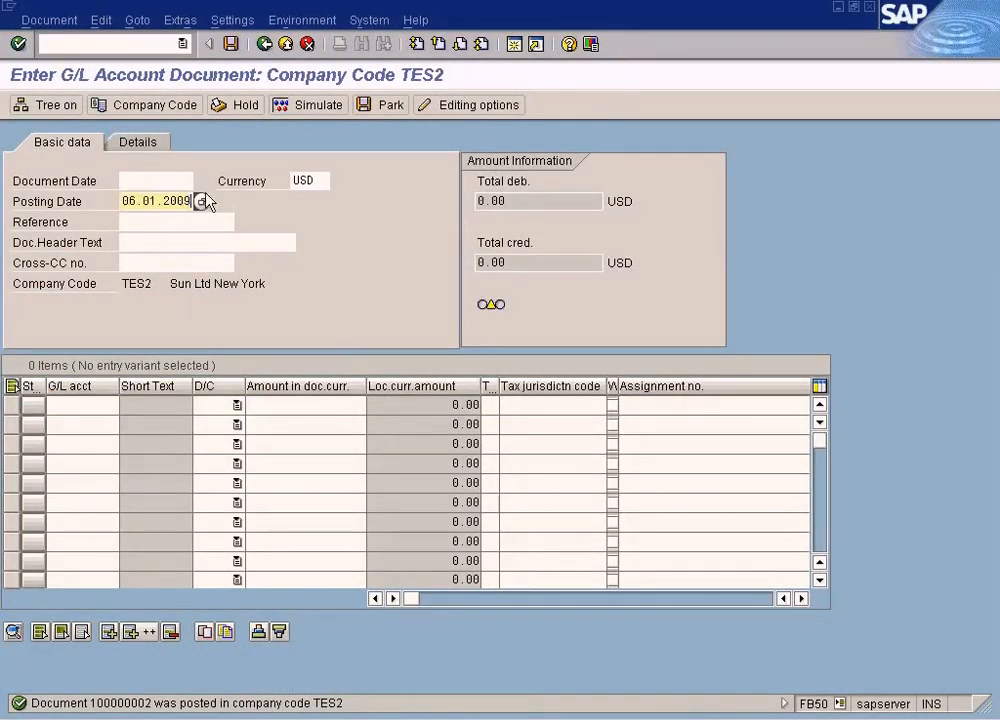
{"action": "left_click", "coordinate": [172, 186]}
{"action": "key", "text": "ctrl+v"}
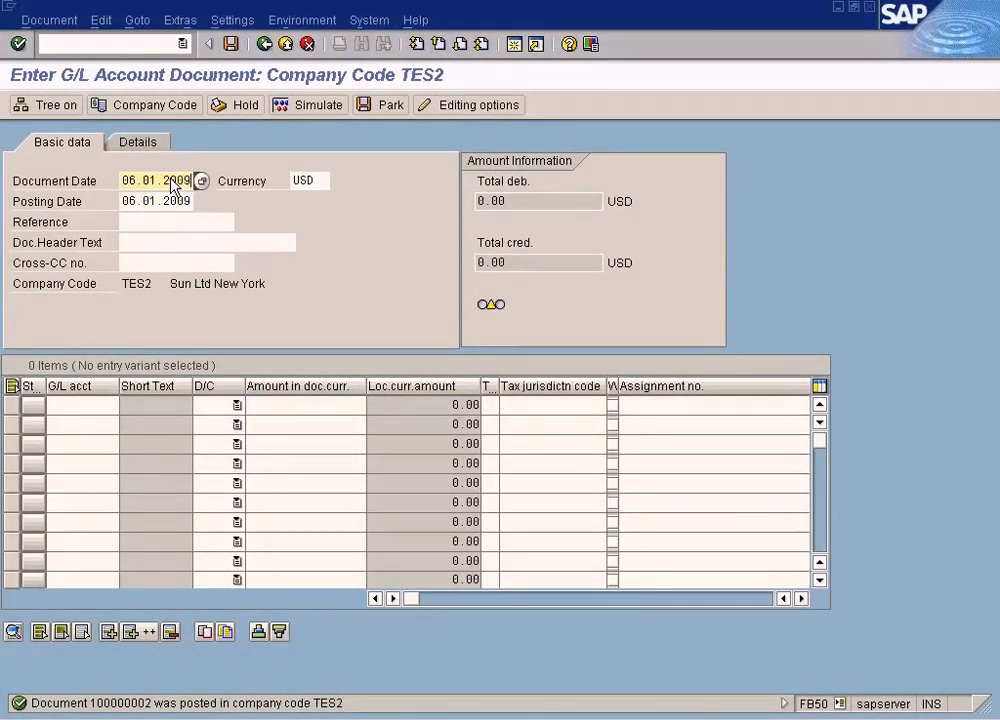
{"action": "left_click", "coordinate": [154, 264]}
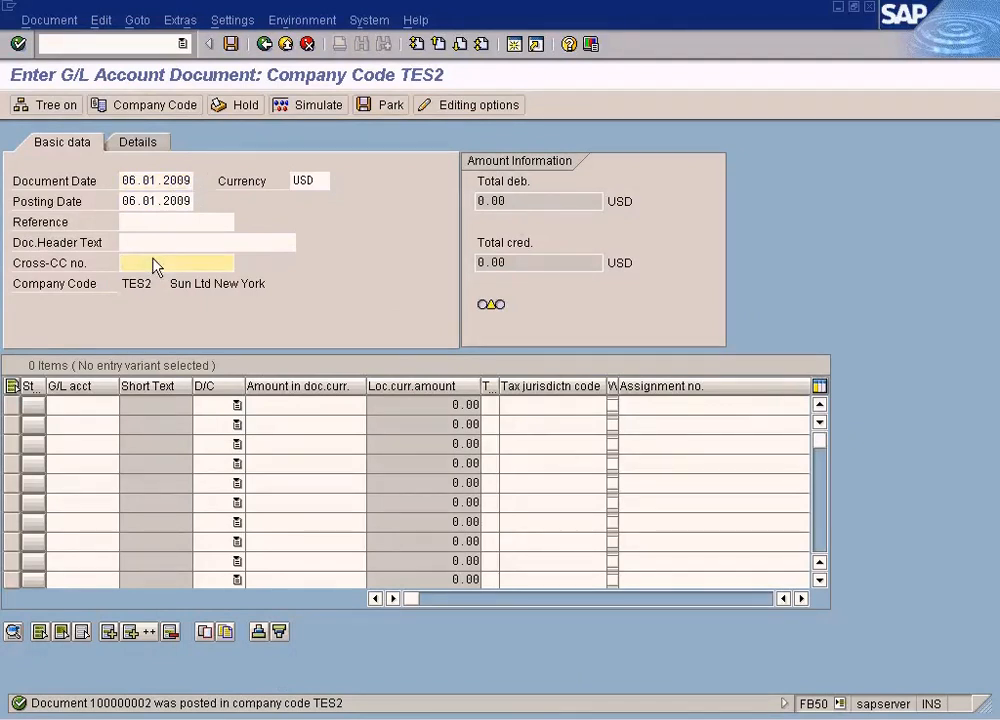
{"action": "type", "text": "Advertising"}
- Look up G/L account 800000 Other Expenses for the first line item and mark it as a debit
{"action": "left_click", "coordinate": [95, 407]}
{"action": "left_click", "coordinate": [126, 406]}
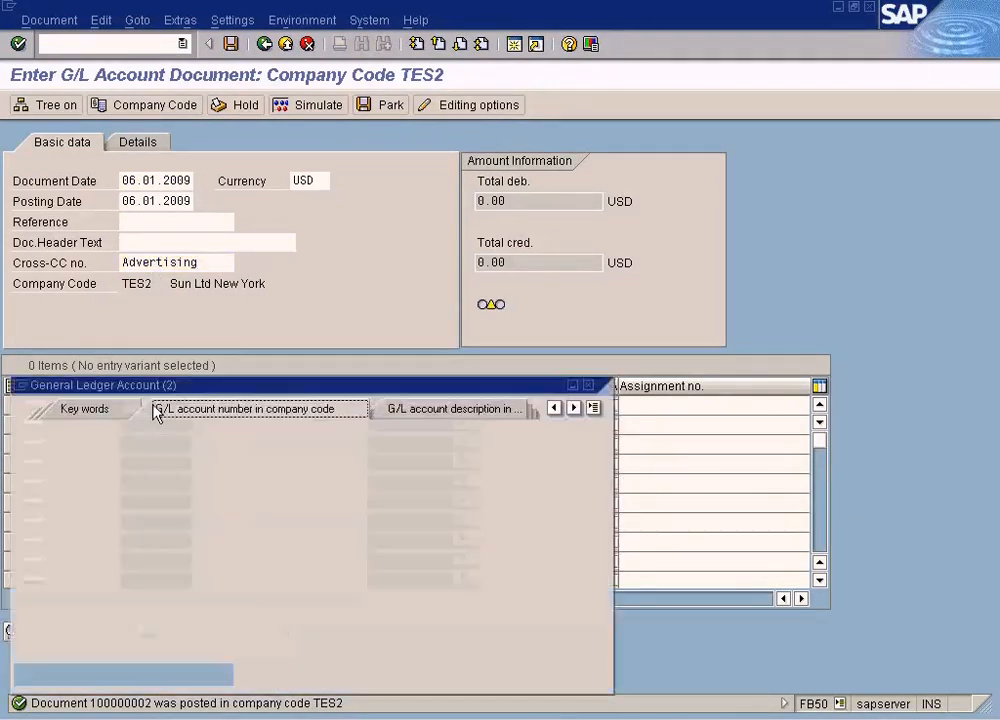
{"action": "left_click", "coordinate": [26, 674]}
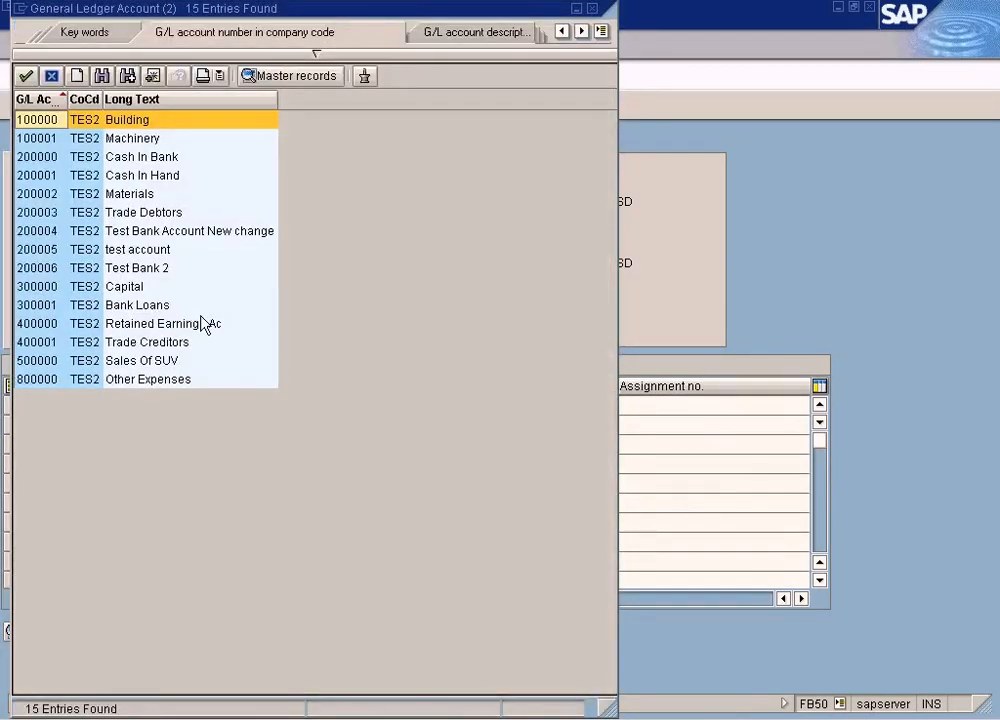
{"action": "double_click", "coordinate": [148, 380]}
{"action": "left_click", "coordinate": [238, 406]}
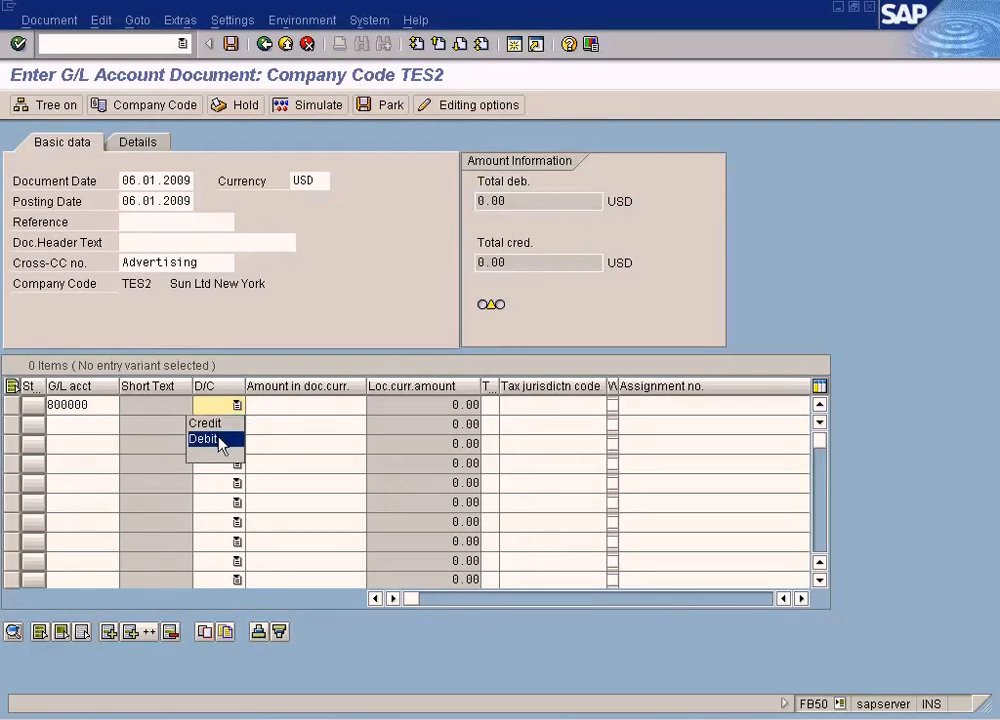
{"action": "left_click", "coordinate": [219, 436]}
{"action": "left_click", "coordinate": [305, 407]}
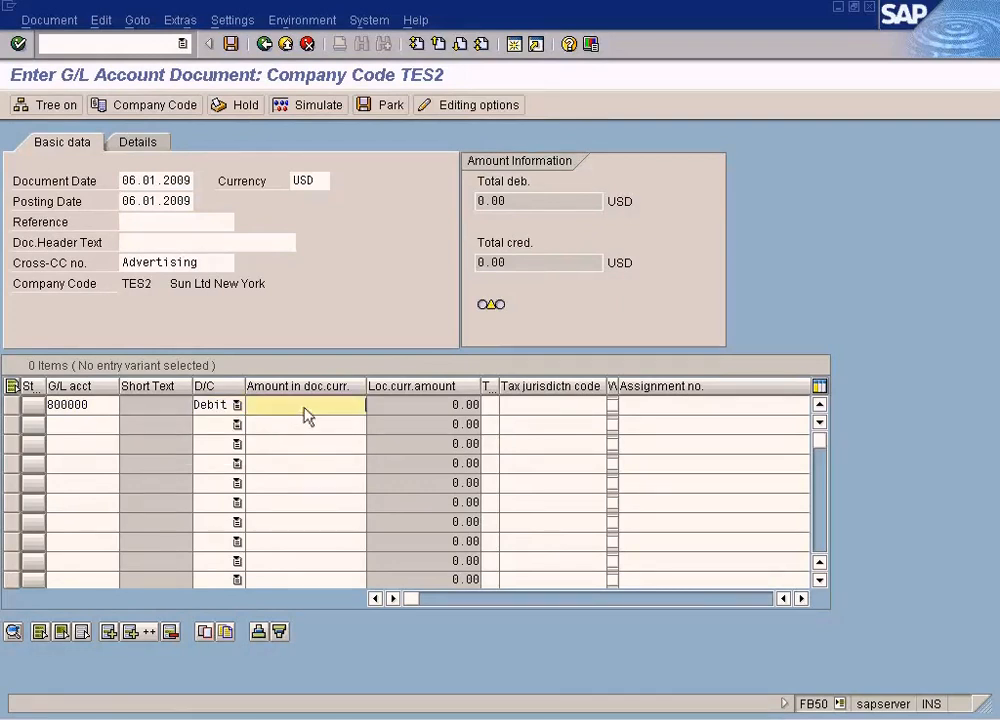
- Change both the document date and the posting date to 06.02.2009
{"action": "left_click", "coordinate": [153, 180]}
{"action": "key", "text": "Delete"}
{"action": "type", "text": "2"}
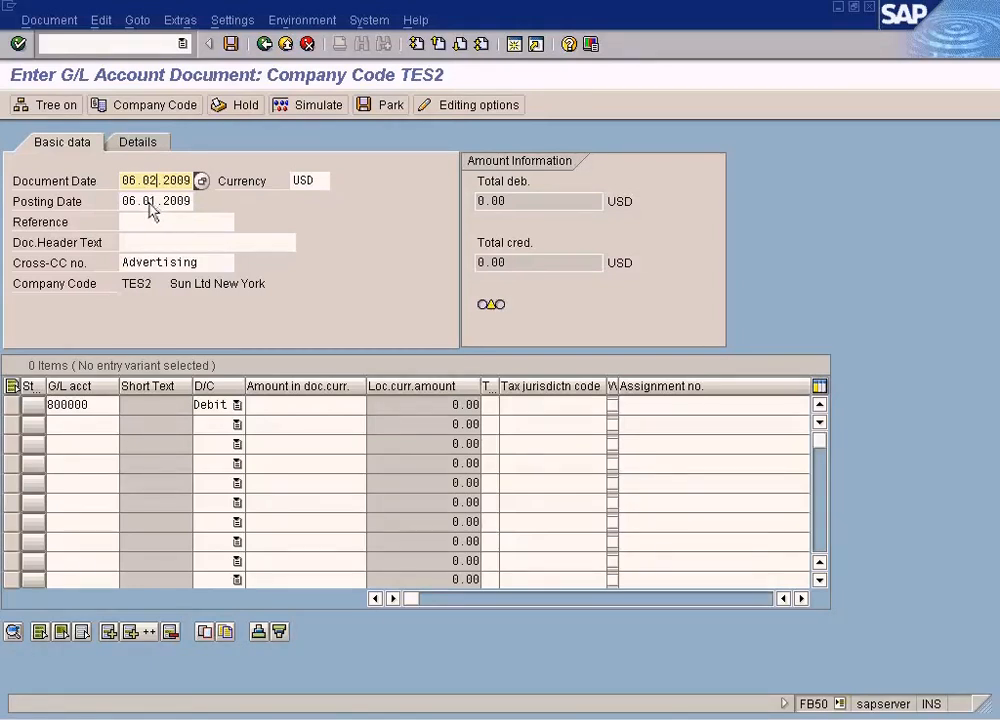
{"action": "left_click", "coordinate": [150, 201]}
{"action": "key", "text": "Delete"}
{"action": "type", "text": "2"}
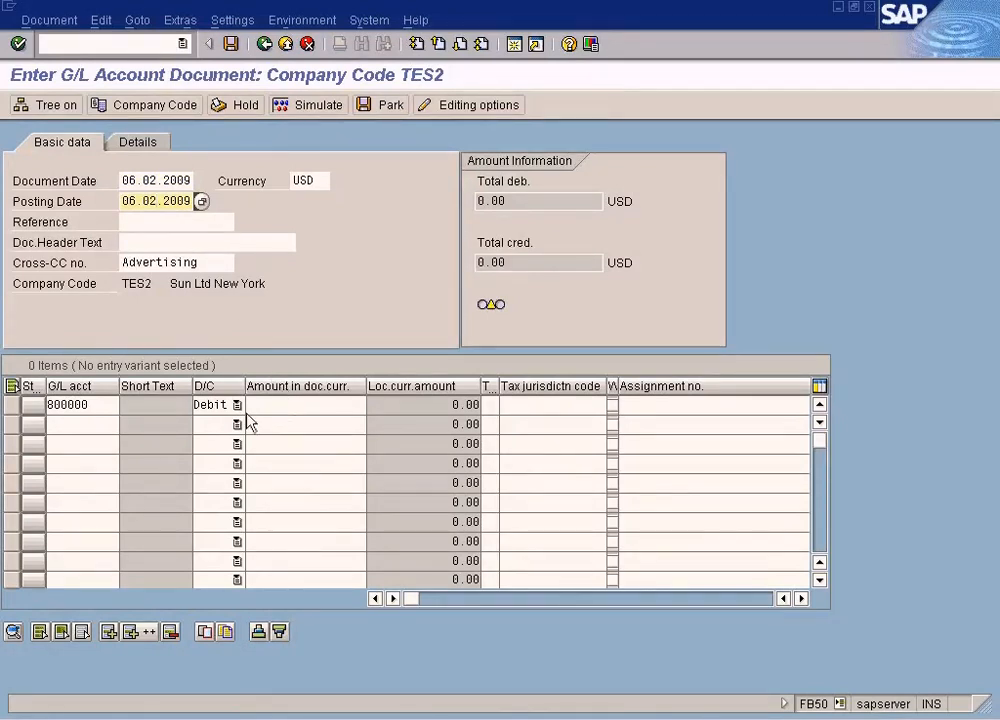
- Enter an amount of 1900 on the Other Expenses debit line and assign it to cost center cars2
{"action": "left_click", "coordinate": [316, 409]}
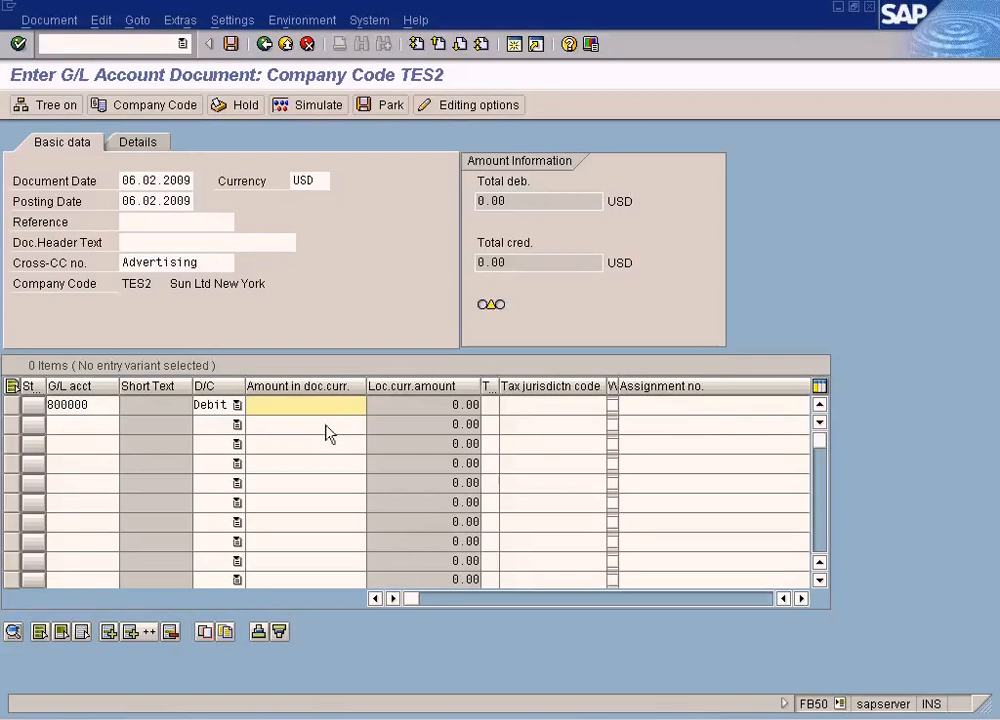
{"action": "type", "text": "190"}
{"action": "key", "text": "Tab"}
{"action": "key", "text": "Tab"}
{"action": "key", "text": "Tab"}
{"action": "key", "text": "Tab"}
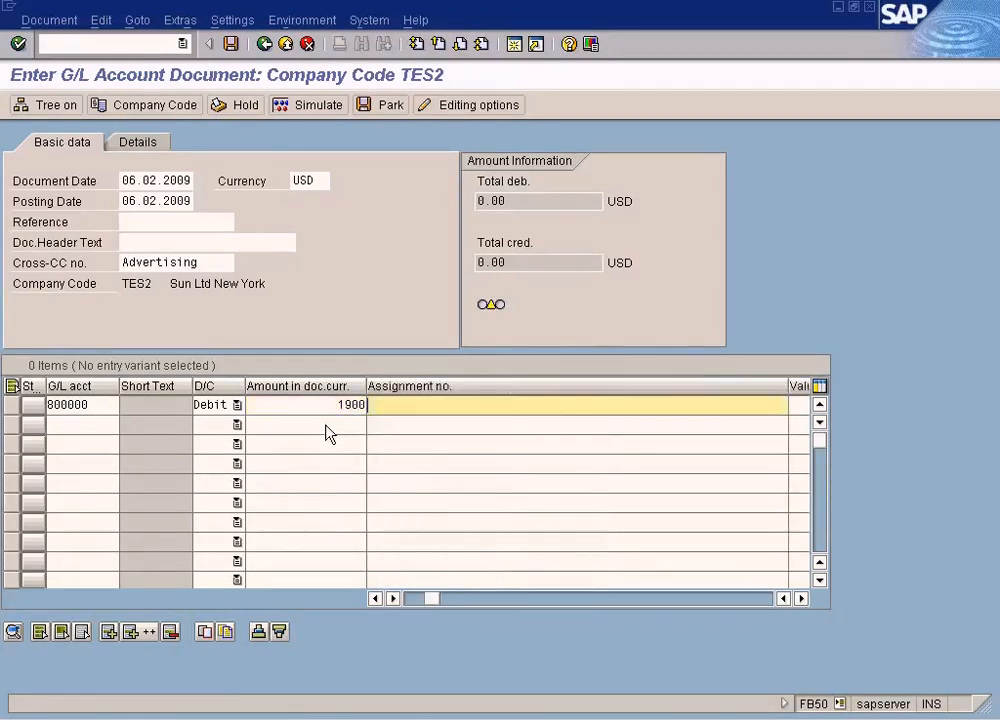
{"action": "key", "text": "Tab"}
{"action": "key", "text": "Tab"}
{"action": "key", "text": "Tab"}
{"action": "key", "text": "Tab"}
{"action": "key", "text": "Tab"}
{"action": "key", "text": "Tab"}
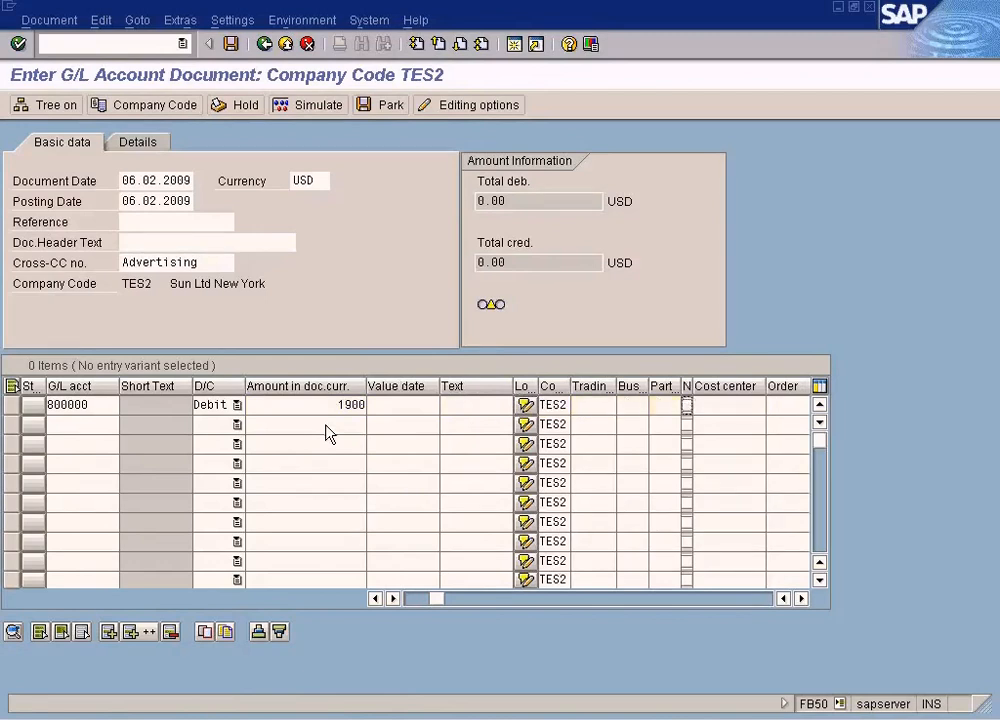
{"action": "type", "text": "cars2"}
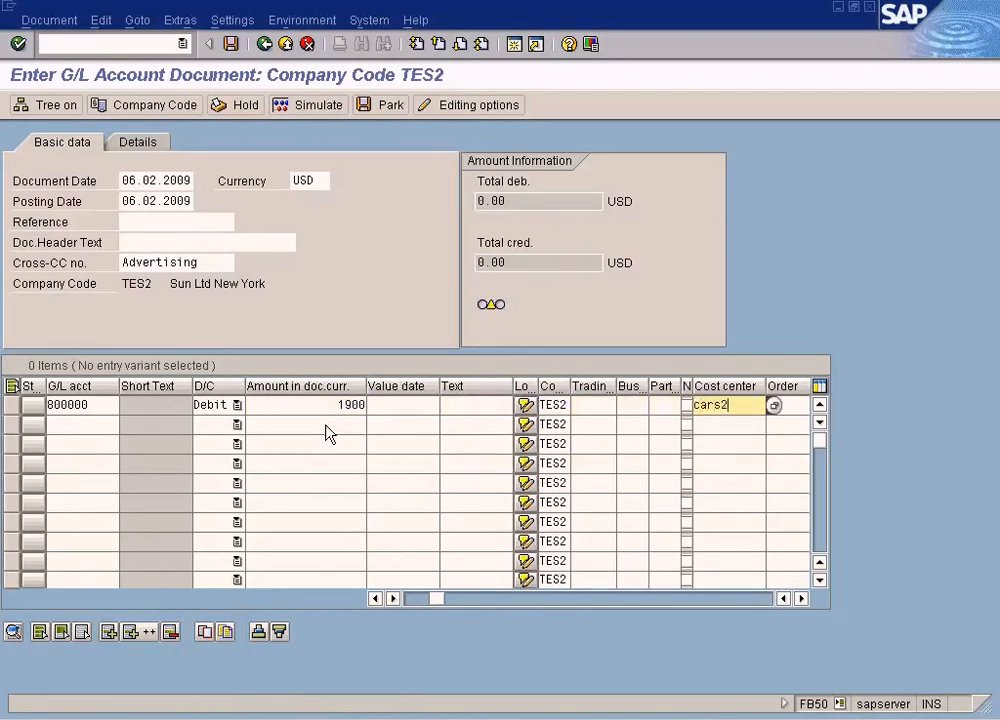
- Add a second line item crediting G/L account 200000 Cash In Bank with 1900
{"action": "left_click", "coordinate": [115, 425]}
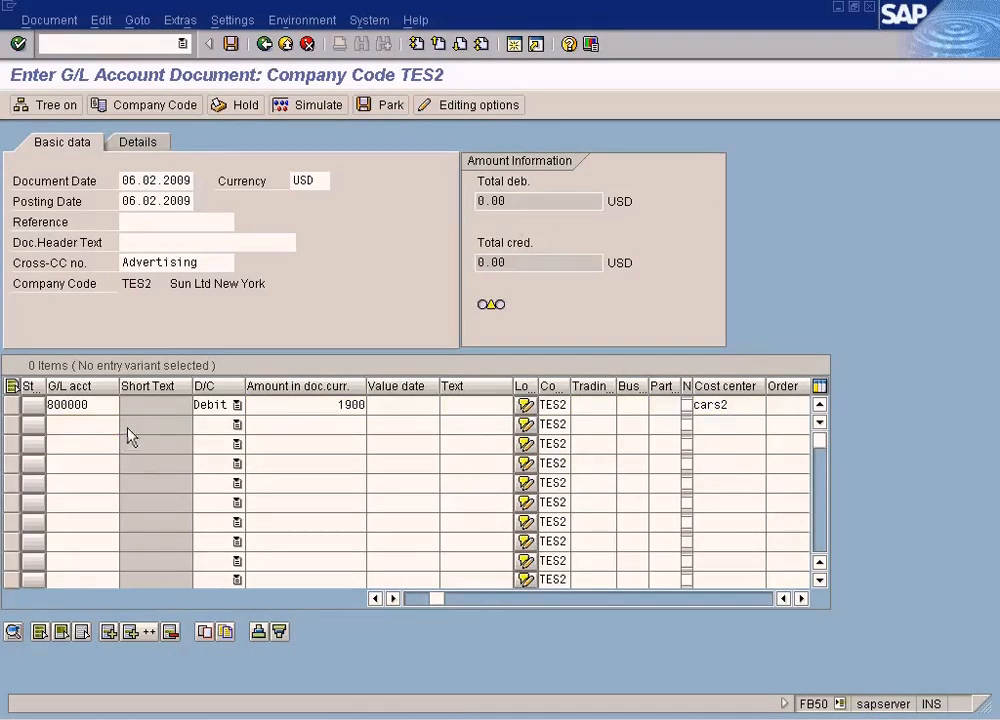
{"action": "left_click", "coordinate": [128, 426]}
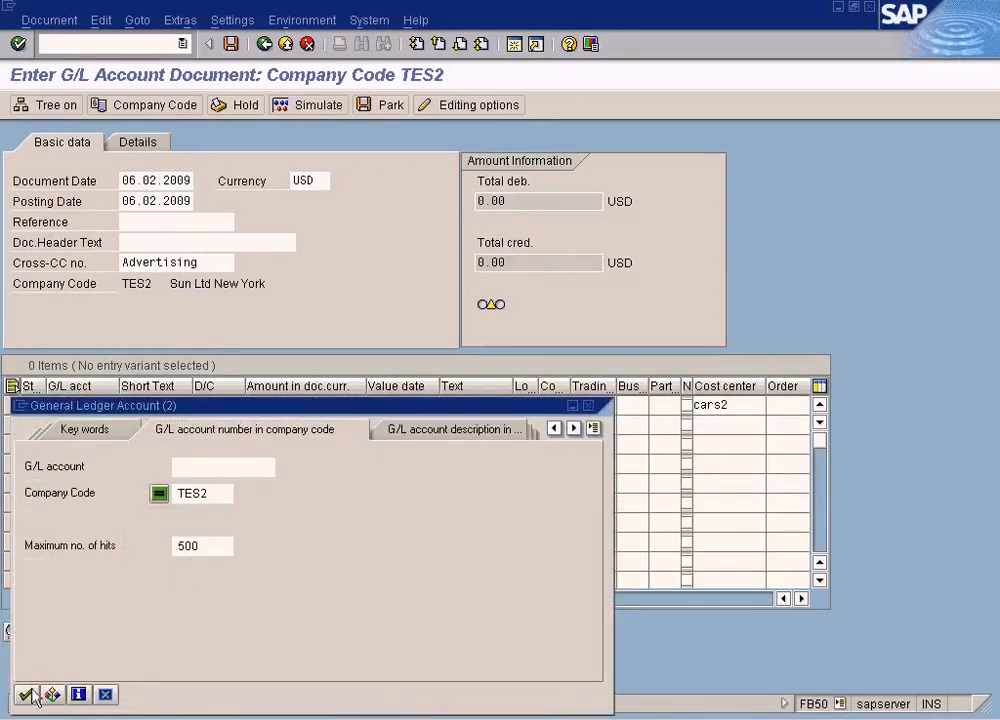
{"action": "key", "text": "Return"}
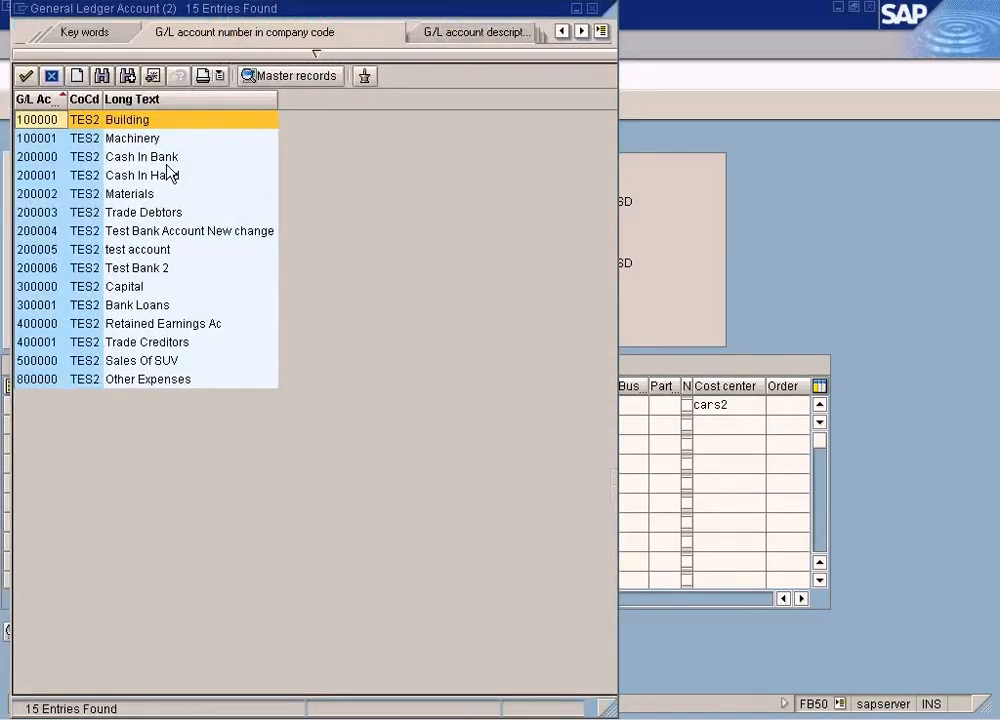
{"action": "double_click", "coordinate": [169, 161]}
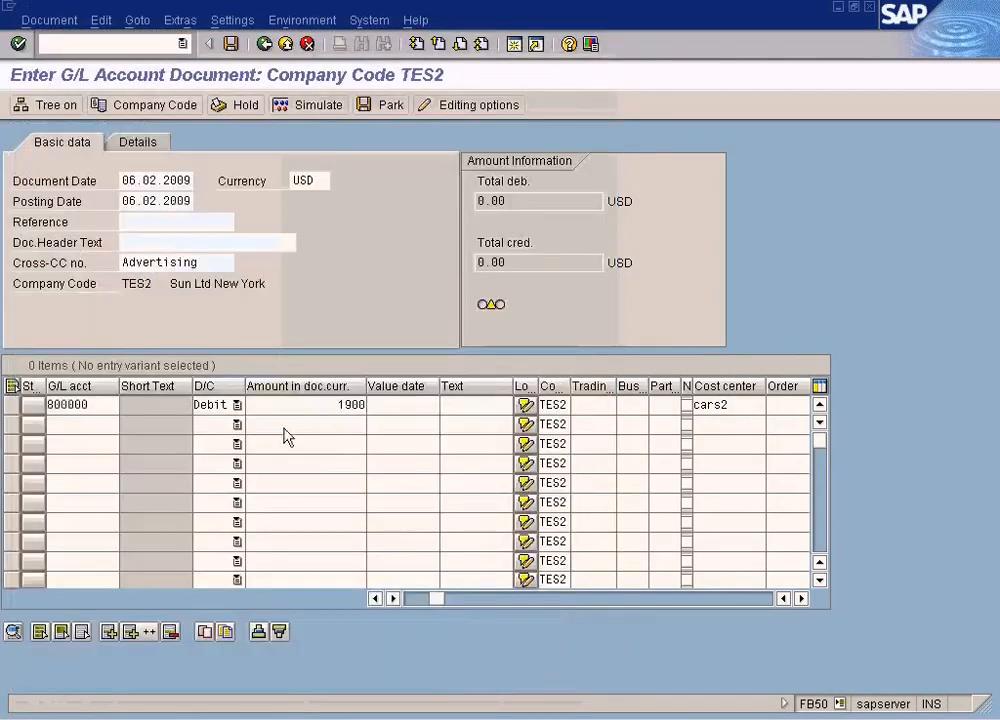
{"action": "left_click", "coordinate": [237, 424]}
{"action": "left_click", "coordinate": [218, 442]}
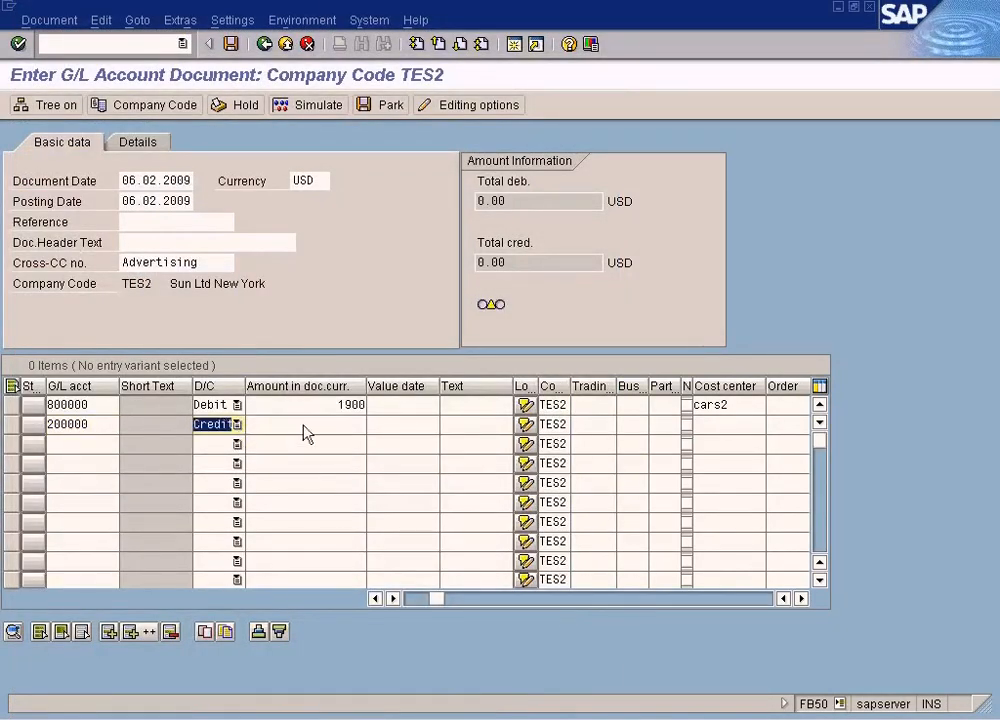
{"action": "left_click", "coordinate": [306, 425]}
{"action": "type", "text": "1900"}
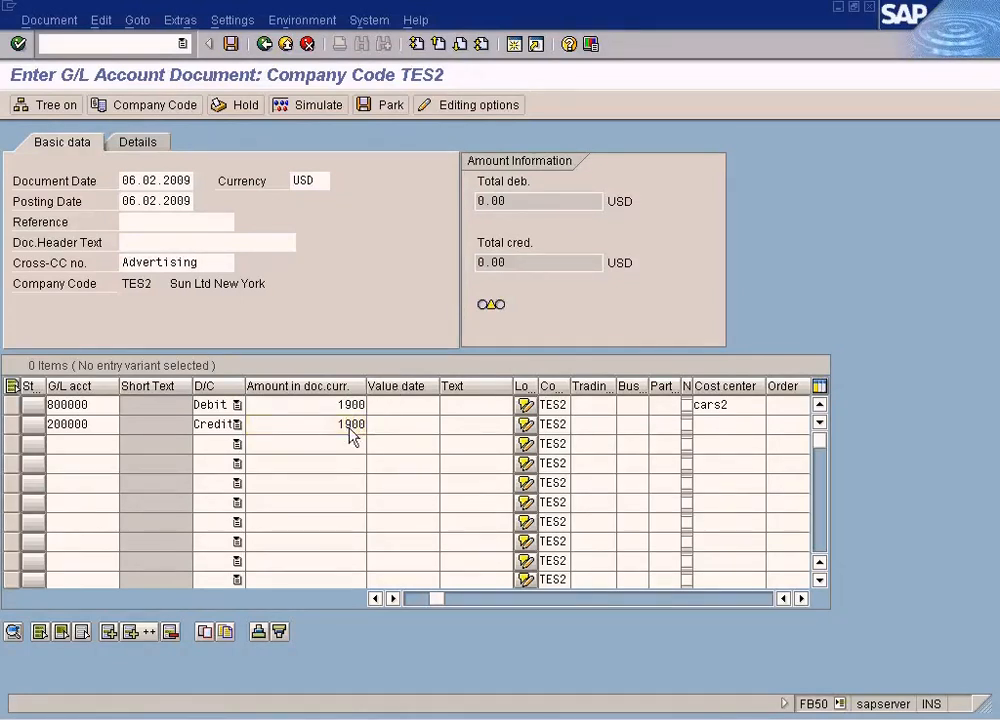
- Validate the two-line document with its 06.02.2009 dates and simulate the posting
{"action": "key", "text": "Return"}
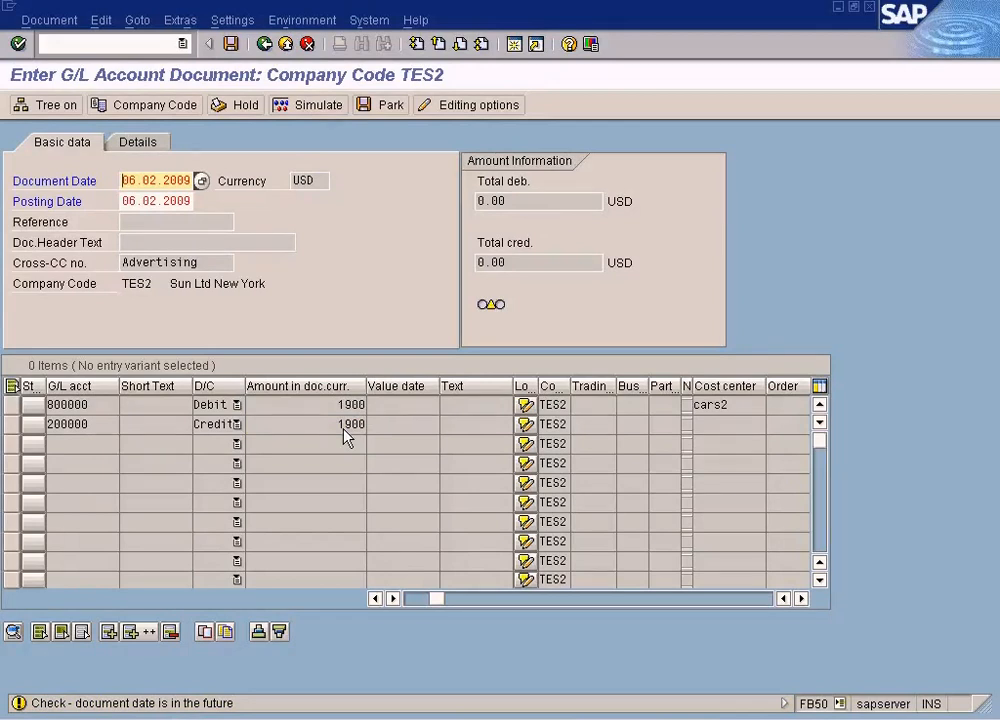
{"action": "key", "text": "Return"}
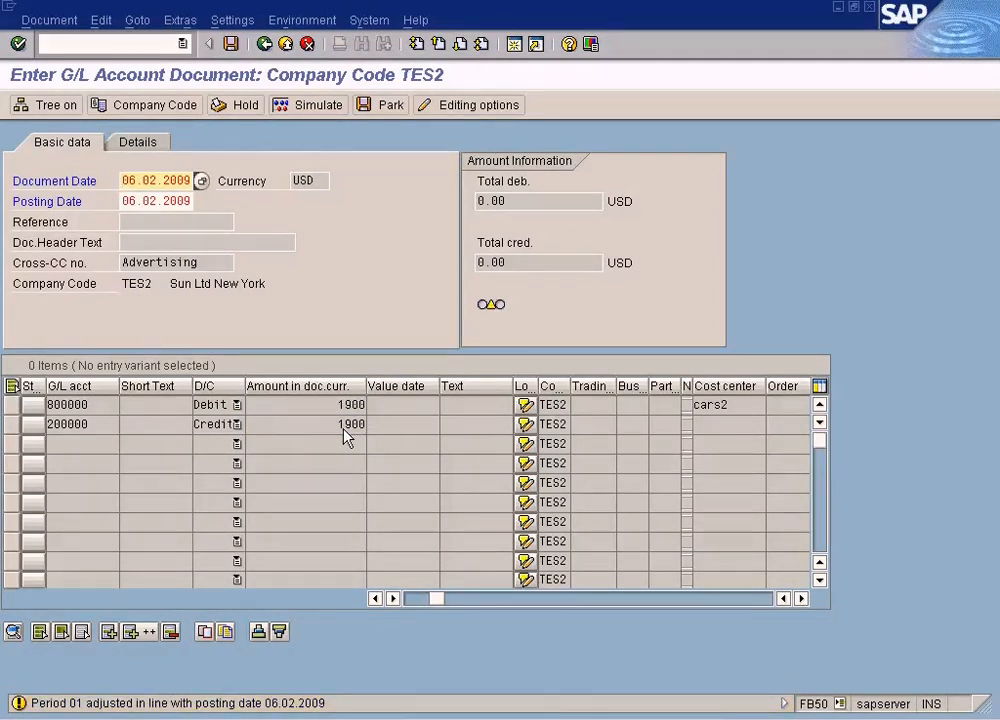
{"action": "key", "text": "Return"}
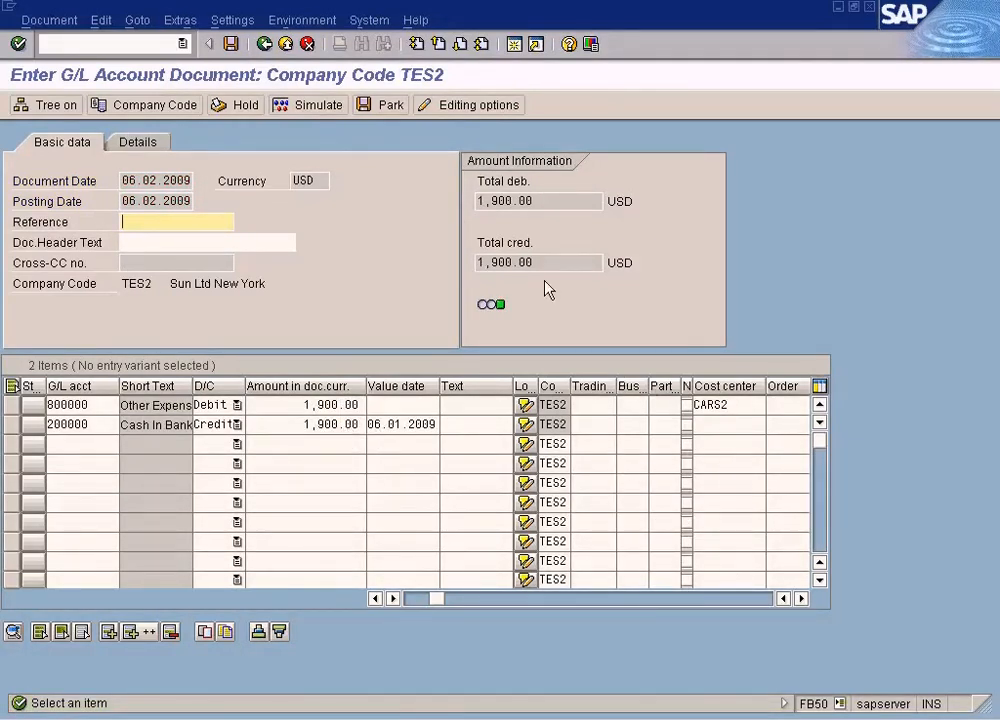
{"action": "left_click", "coordinate": [322, 105]}
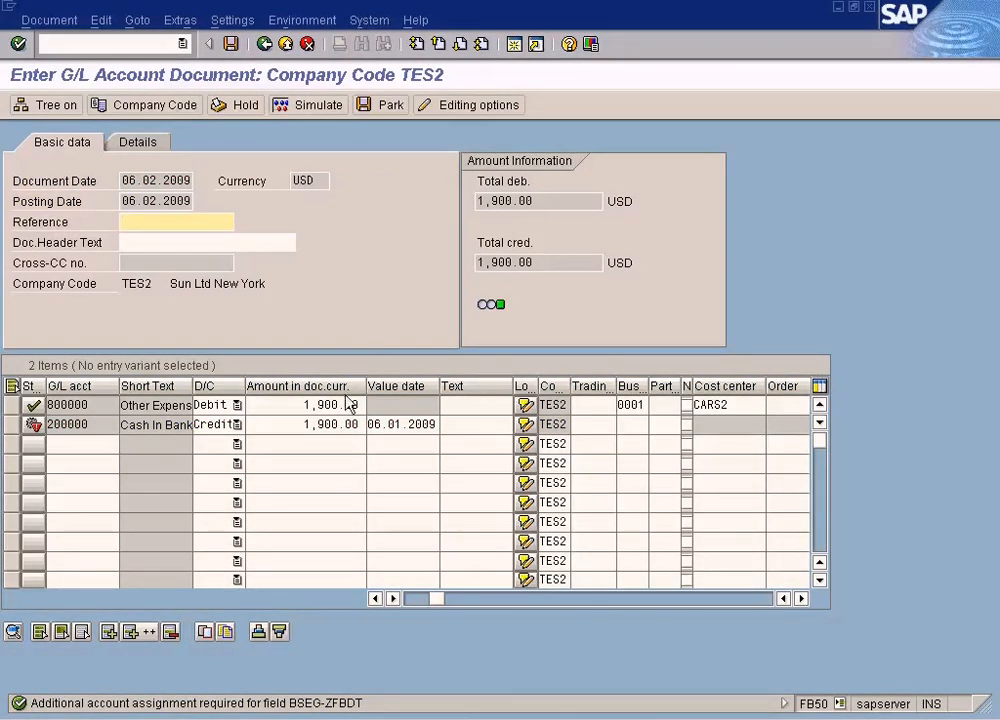
- Open the Cash In Bank credit item, set its due date to 06.01.2009 and return to the document entry
{"action": "double_click", "coordinate": [322, 425]}
{"action": "left_click", "coordinate": [429, 326]}
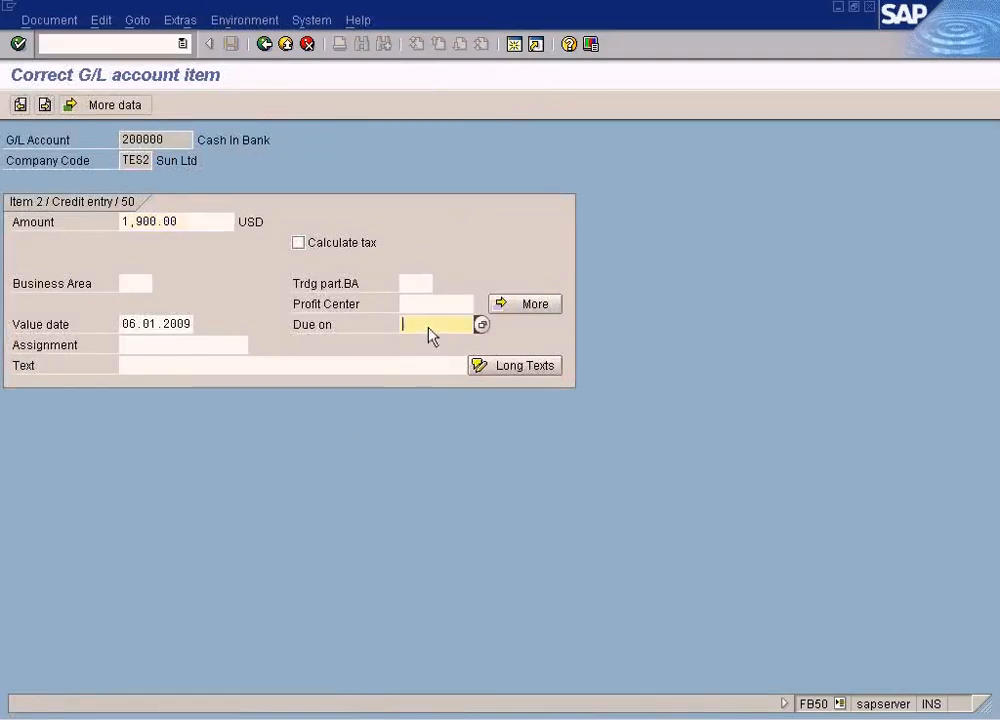
{"action": "key", "text": "F4"}
{"action": "key", "text": "Return"}
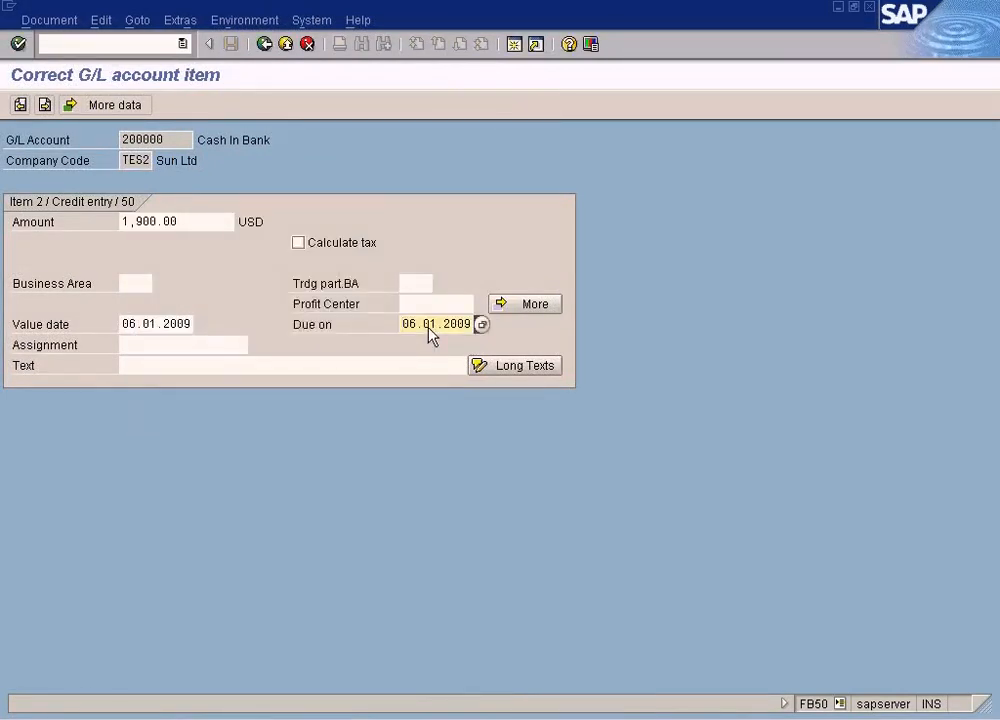
{"action": "left_click", "coordinate": [266, 46]}
{"action": "key", "text": "Return"}
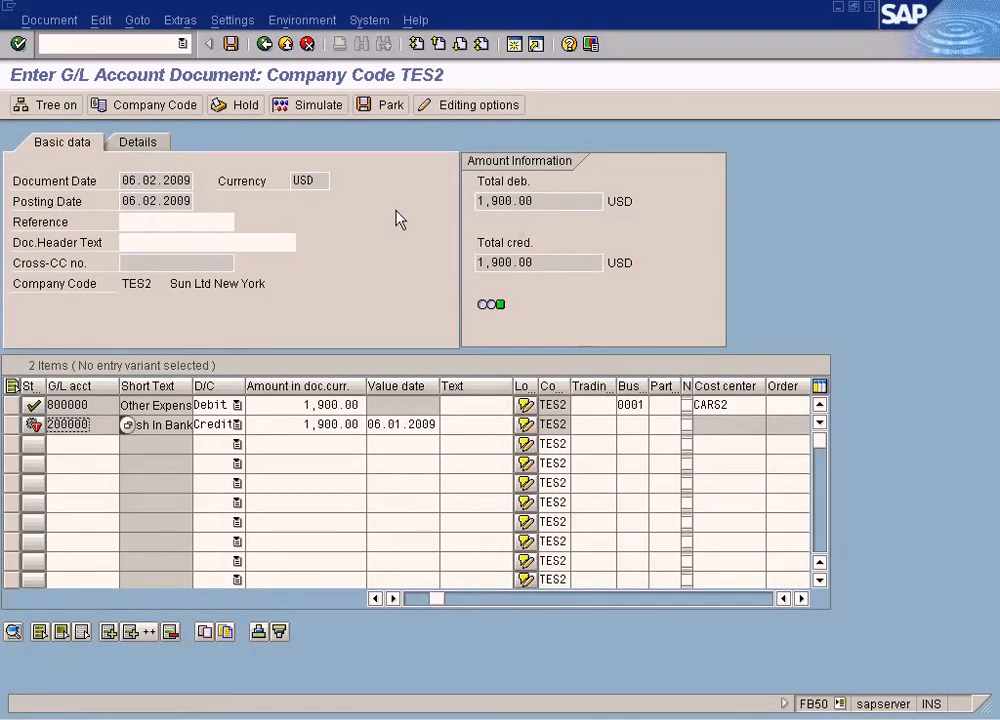
- Simulate the document again and open the full coding block of the Other Expenses item to check its profit center
{"action": "left_click", "coordinate": [316, 105]}
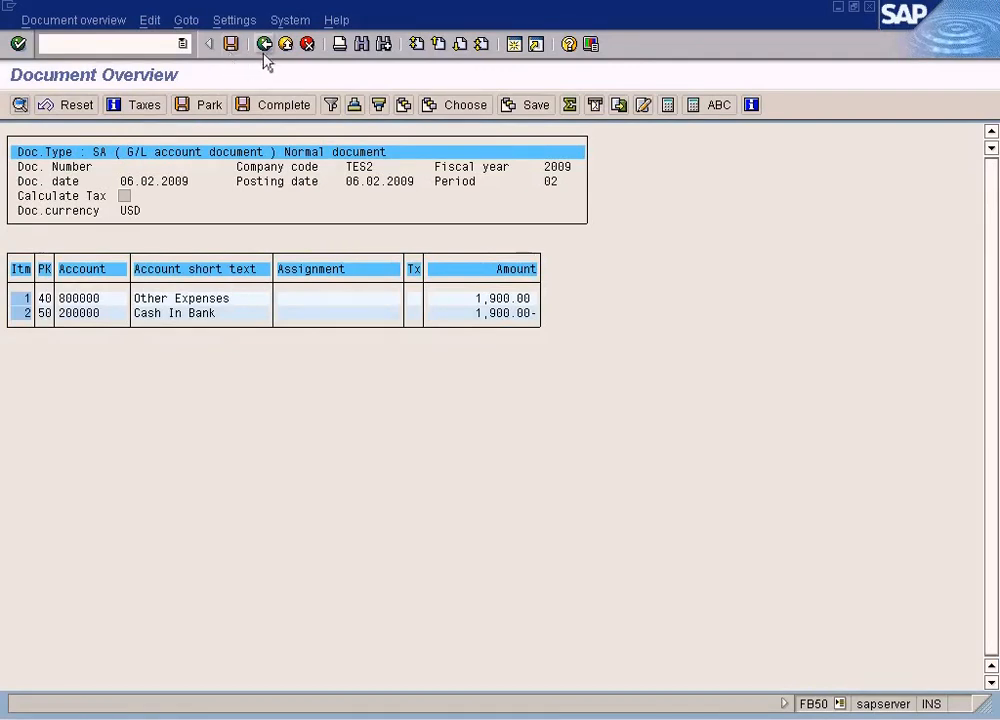
{"action": "double_click", "coordinate": [497, 306]}
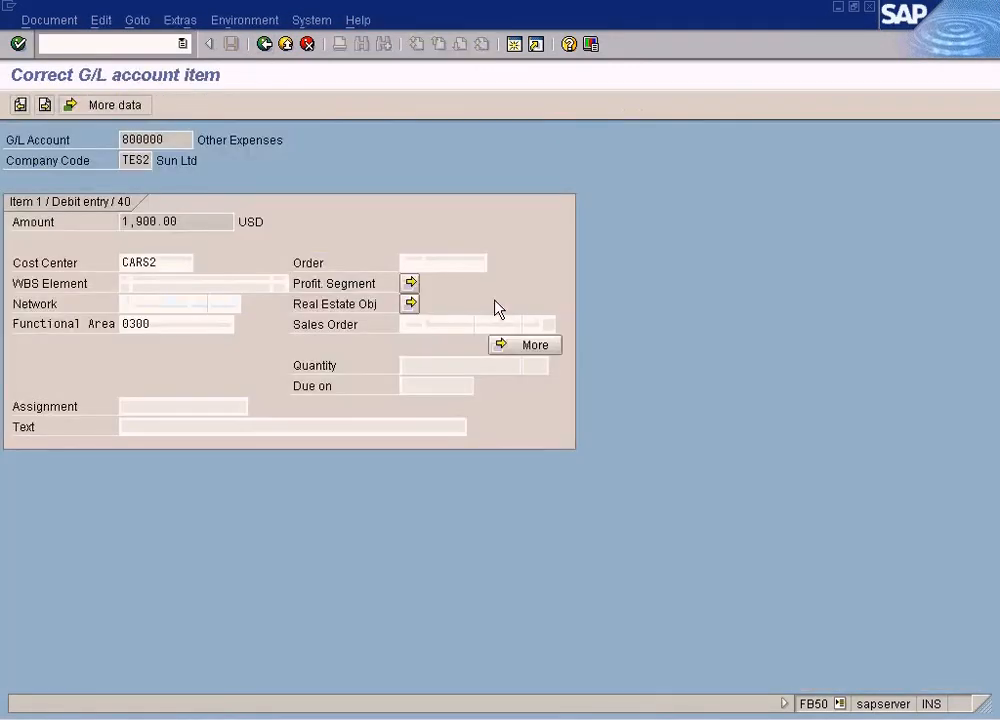
{"action": "left_click", "coordinate": [522, 347]}
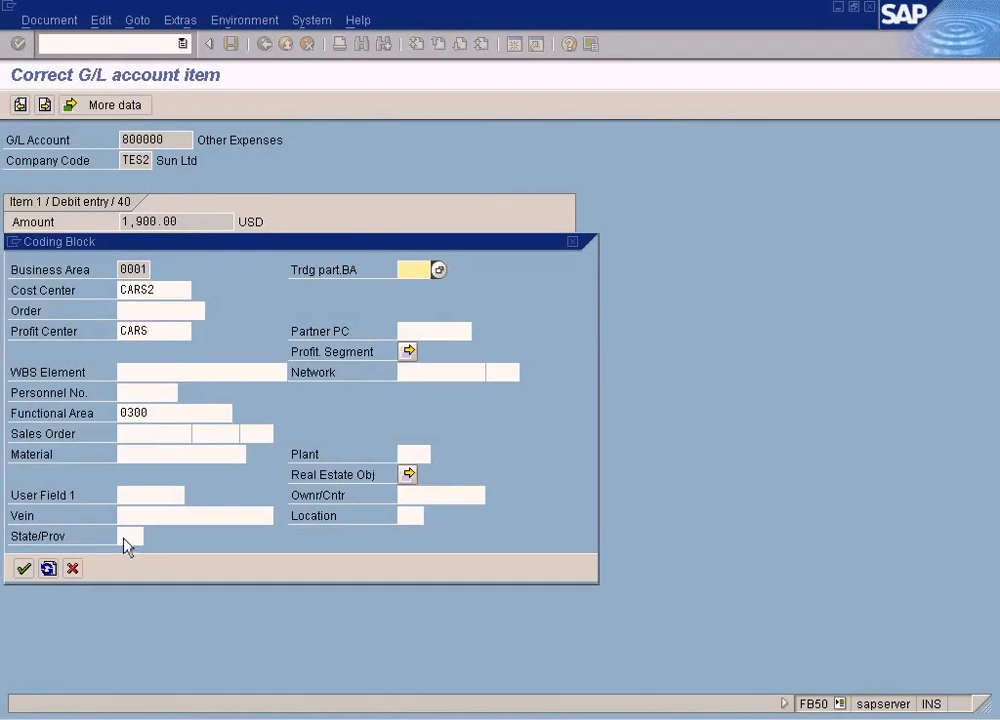
- Cancel the coding block, return to the document entry and post the 1,900 USD G/L document in company code TES2
{"action": "left_click", "coordinate": [72, 568]}
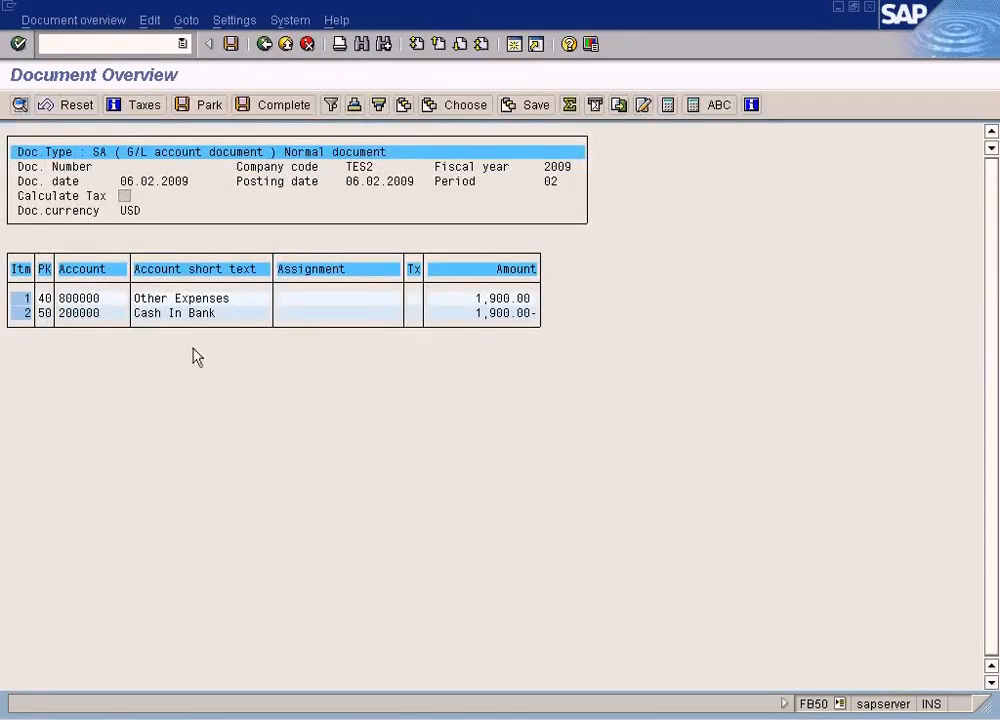
{"action": "left_click", "coordinate": [263, 45]}
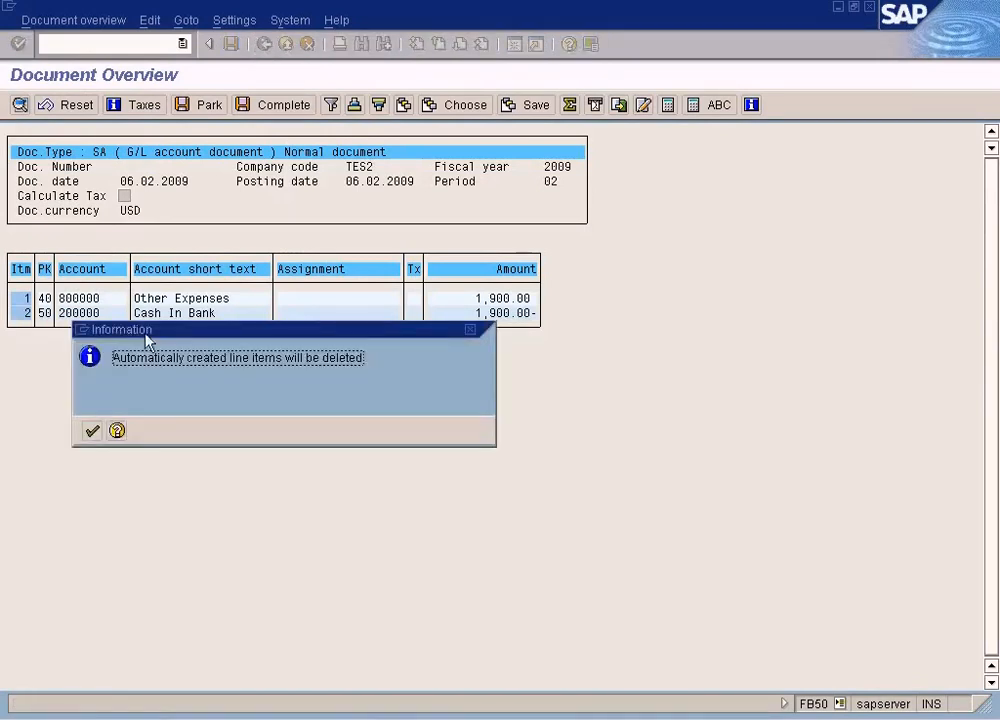
{"action": "left_click", "coordinate": [91, 431]}
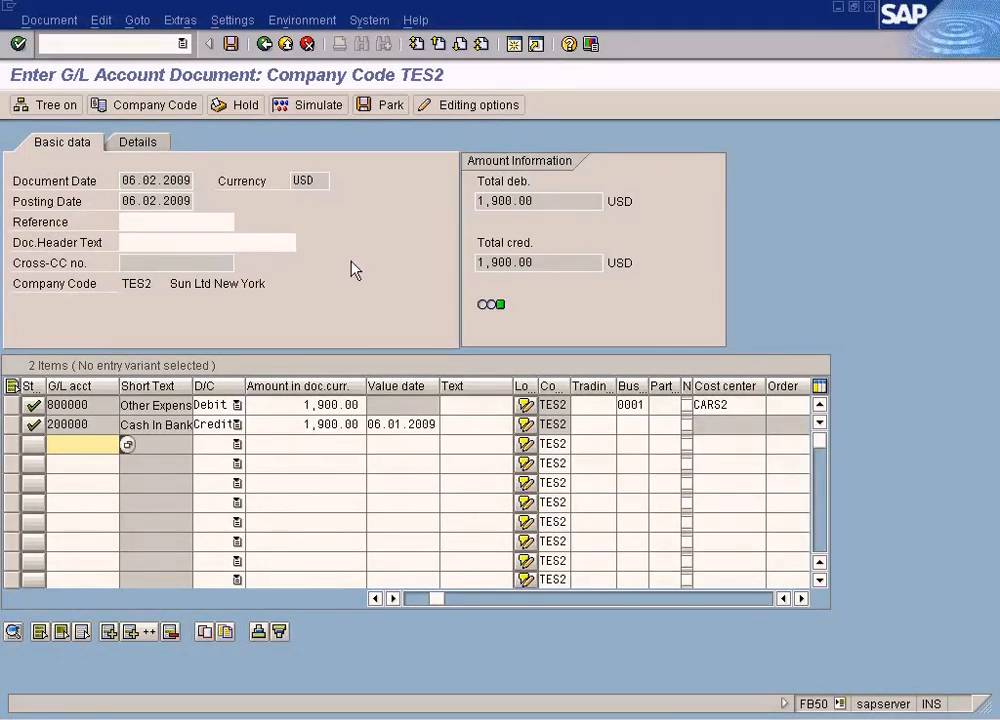
{"action": "left_click", "coordinate": [308, 113]}
{"action": "left_click", "coordinate": [231, 45]}
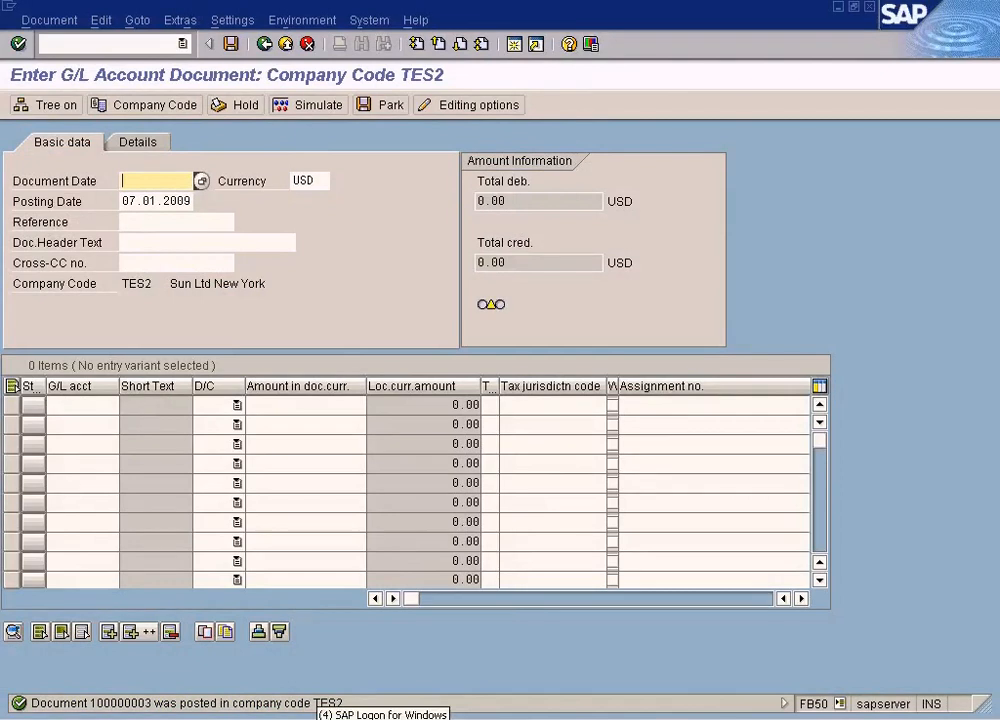
- Switch to the Profit Center: Actual Line Items session and run the report for profit center CARS in posting period 1 of 2009
{"action": "left_click", "coordinate": [338, 716]}
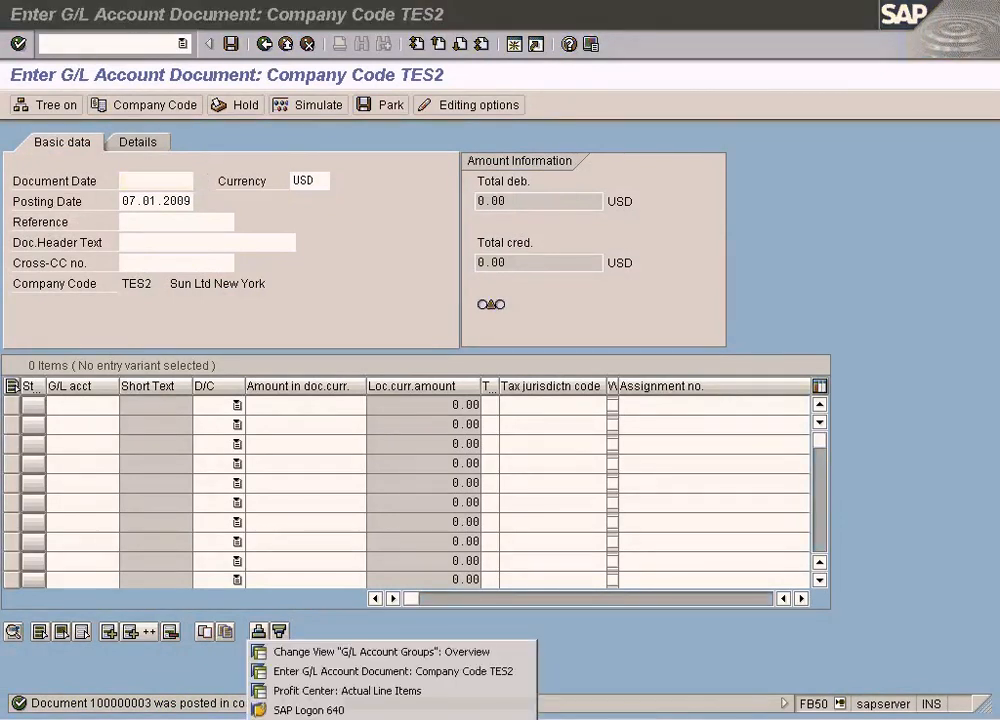
{"action": "left_click", "coordinate": [338, 690]}
{"action": "left_click", "coordinate": [252, 222]}
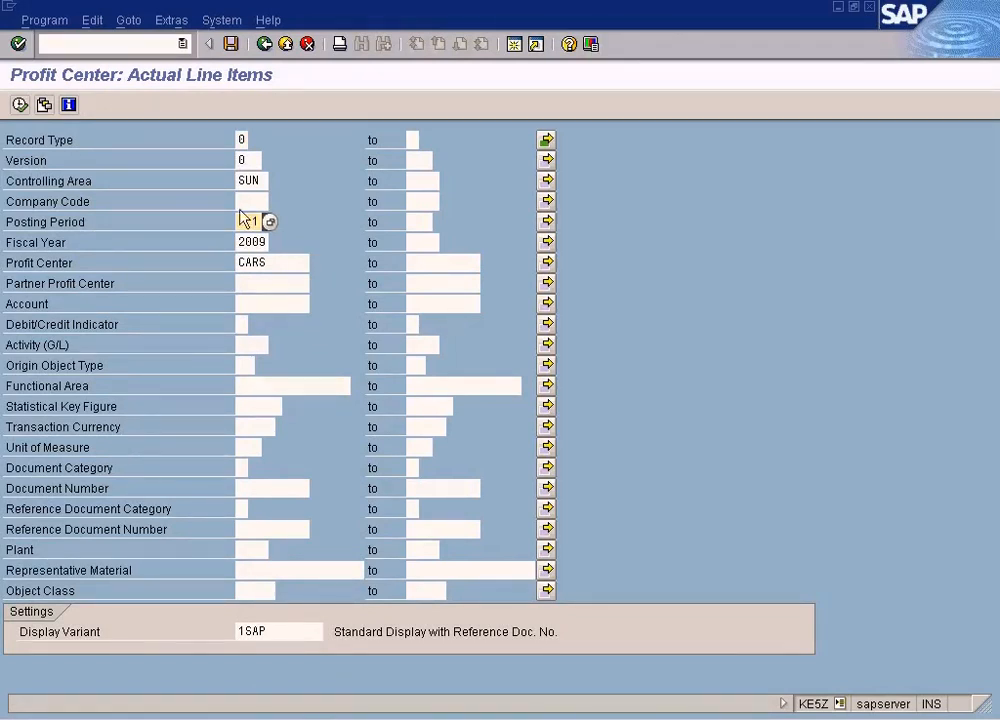
{"action": "left_click", "coordinate": [19, 104]}
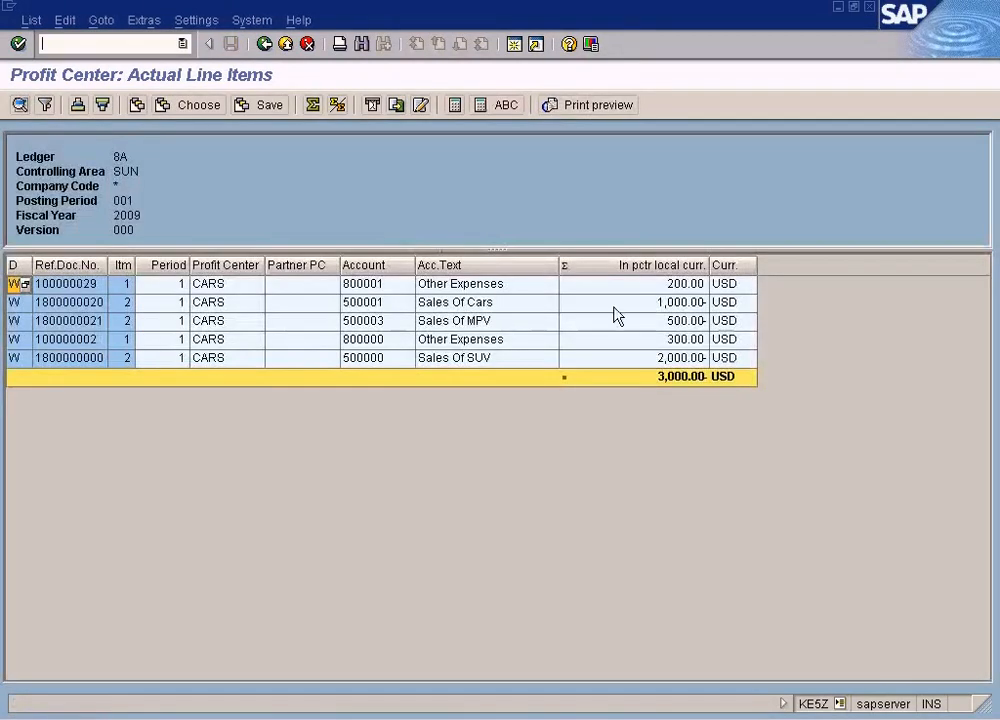
- Extend the report's posting period range to 1 to 2 and run it again for profit center CARS
{"action": "left_click", "coordinate": [264, 44]}
{"action": "left_click", "coordinate": [420, 223]}
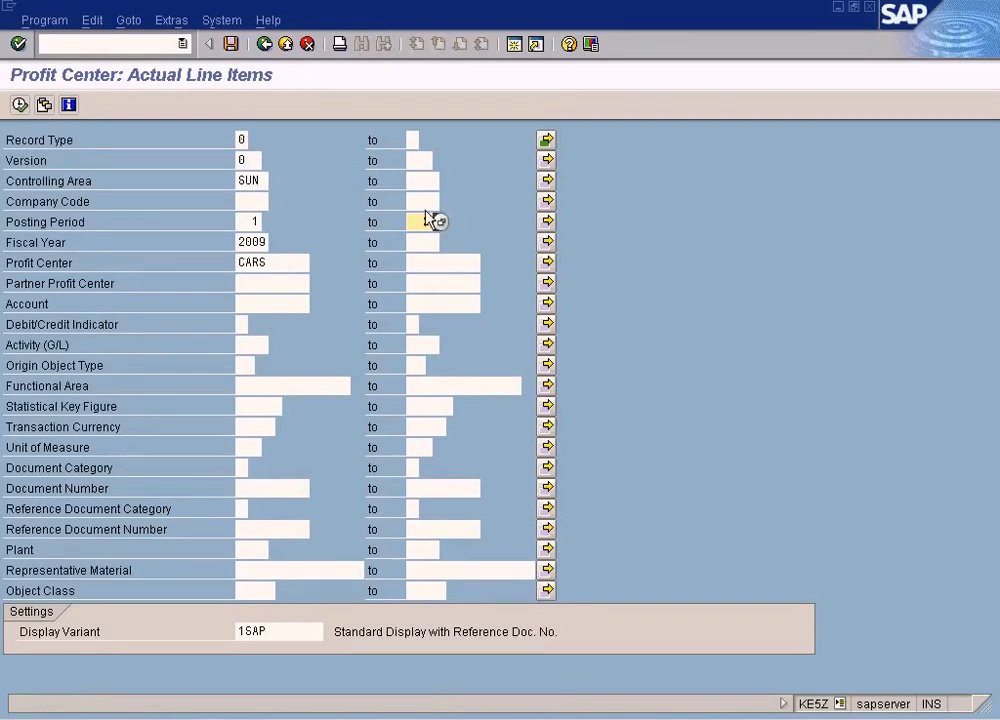
{"action": "left_click", "coordinate": [19, 104]}
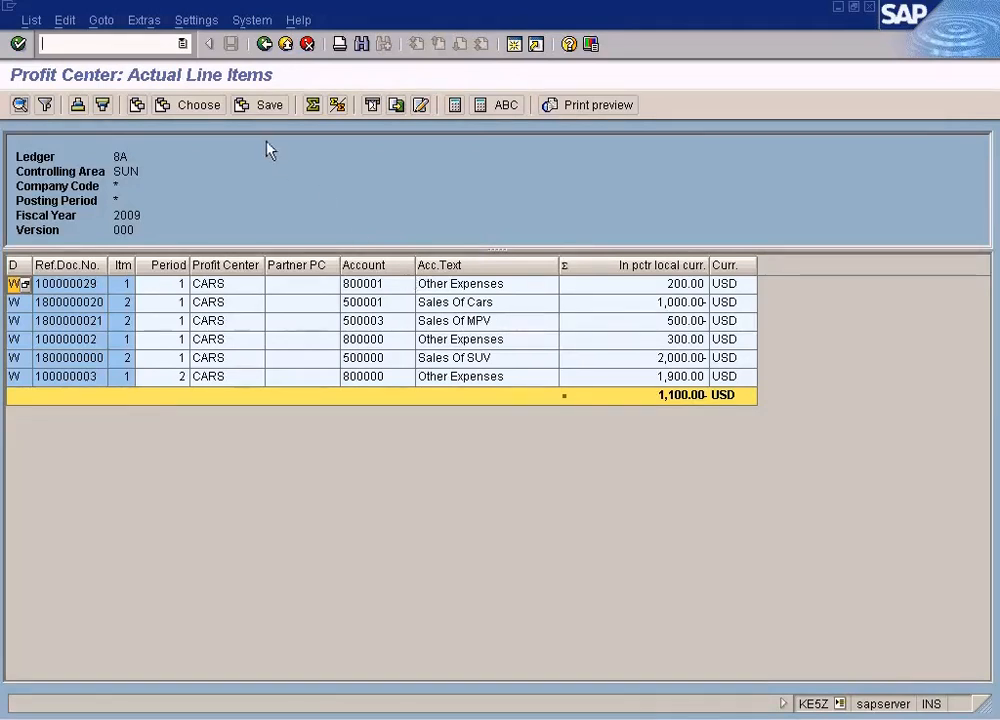
- Add the Receiver CoCde column to the line item list and check the company code of the TES2 entries
{"action": "left_click", "coordinate": [199, 112]}
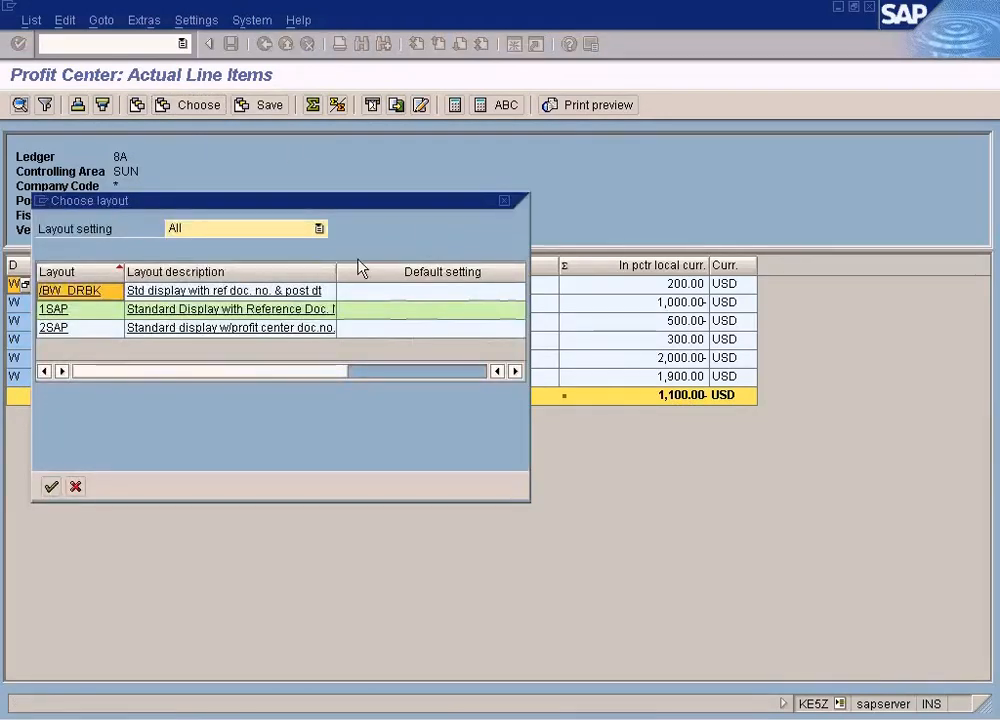
{"action": "left_click", "coordinate": [75, 486]}
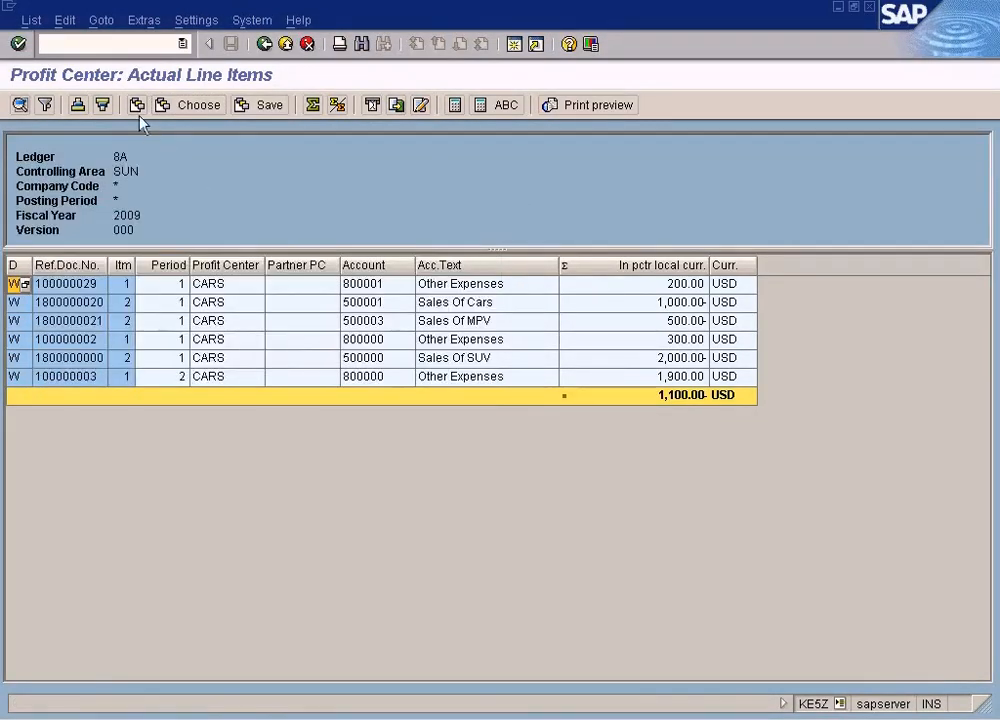
{"action": "key", "text": "ctrl+F8"}
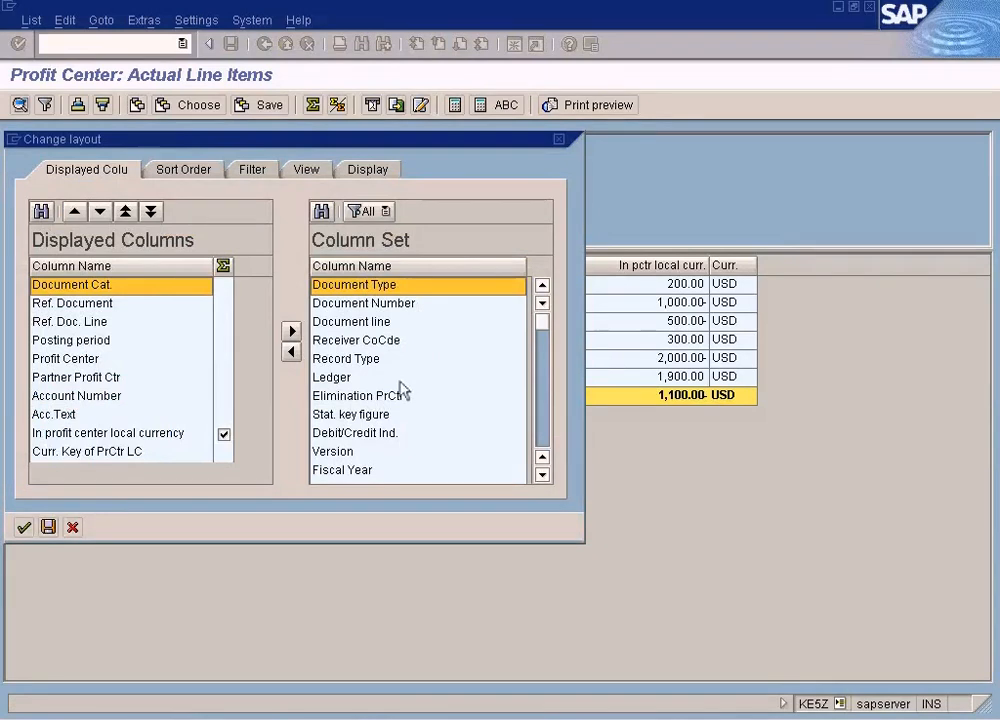
{"action": "left_click", "coordinate": [422, 361]}
{"action": "left_click", "coordinate": [335, 341]}
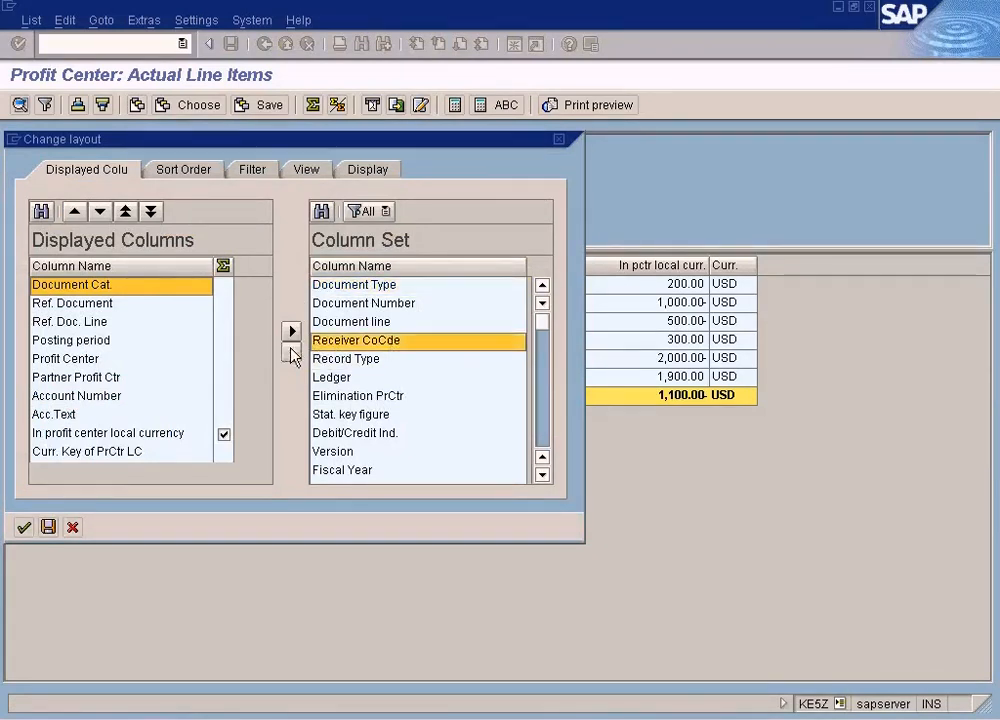
{"action": "left_click", "coordinate": [291, 351]}
{"action": "left_click", "coordinate": [23, 527]}
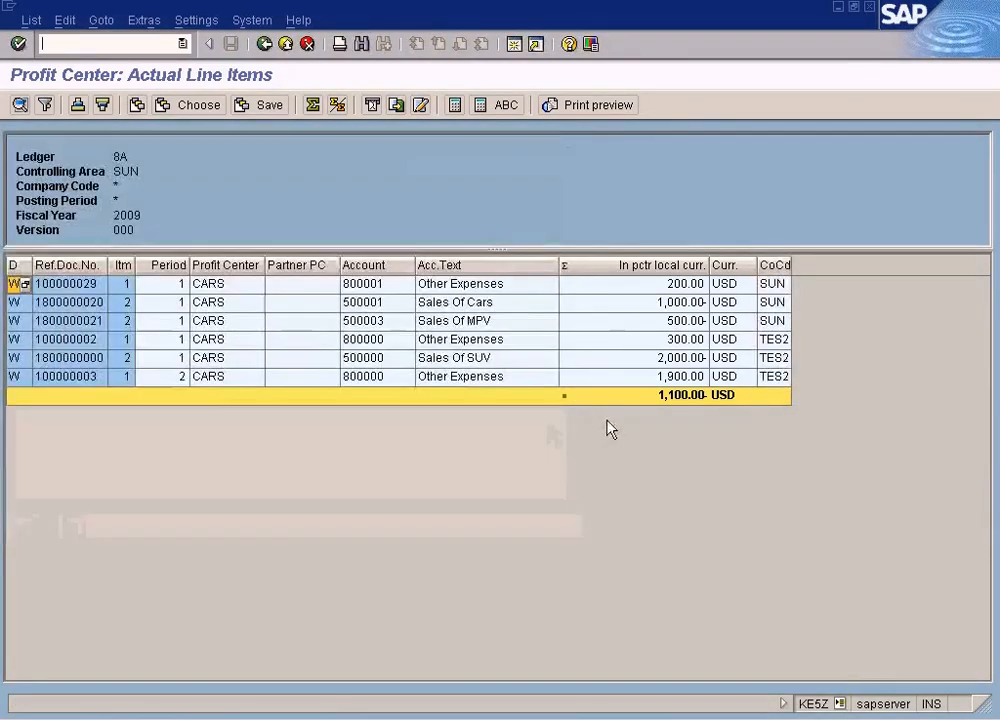
{"action": "left_click", "coordinate": [775, 359]}
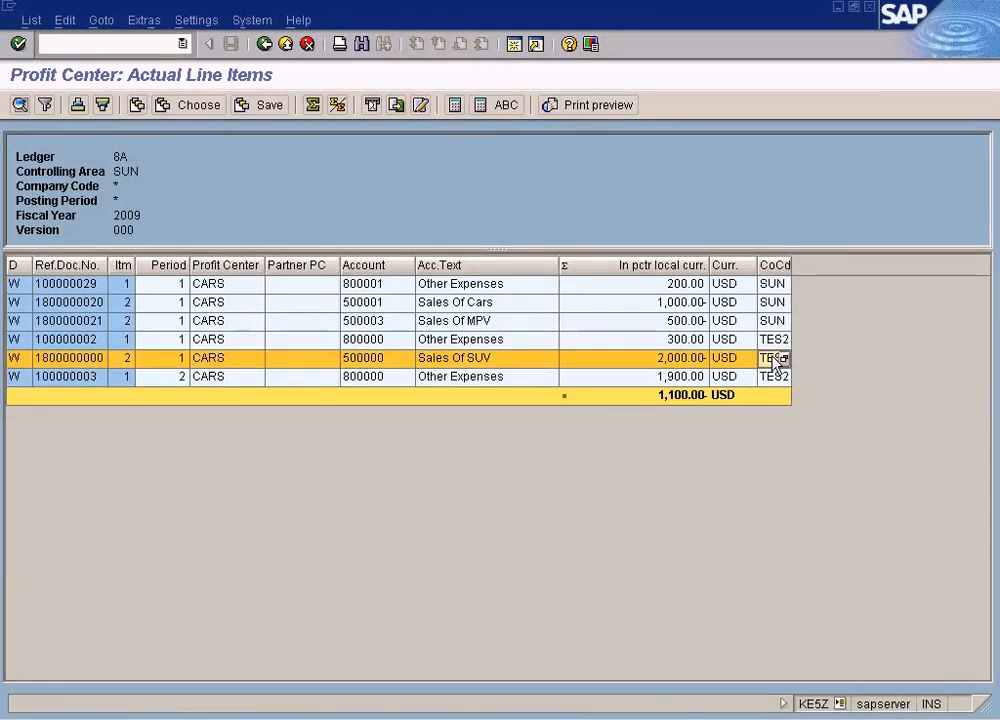
{"action": "left_click", "coordinate": [776, 378]}
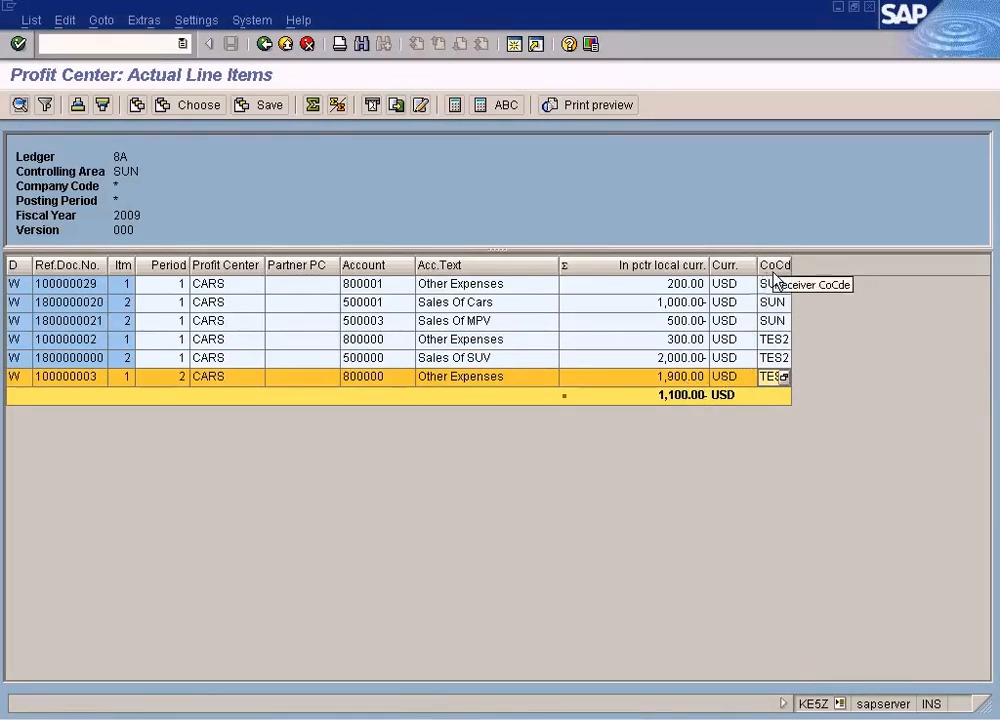
{"action": "left_click", "coordinate": [769, 344]}
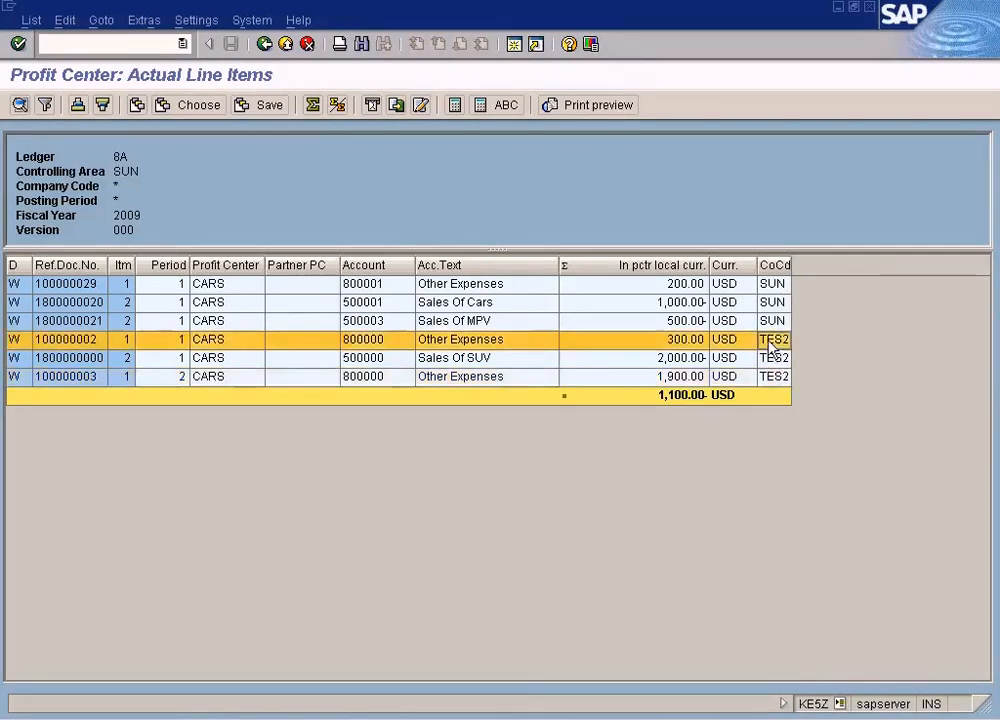
{"action": "left_click", "coordinate": [766, 357]}
{"action": "left_click", "coordinate": [762, 340]}
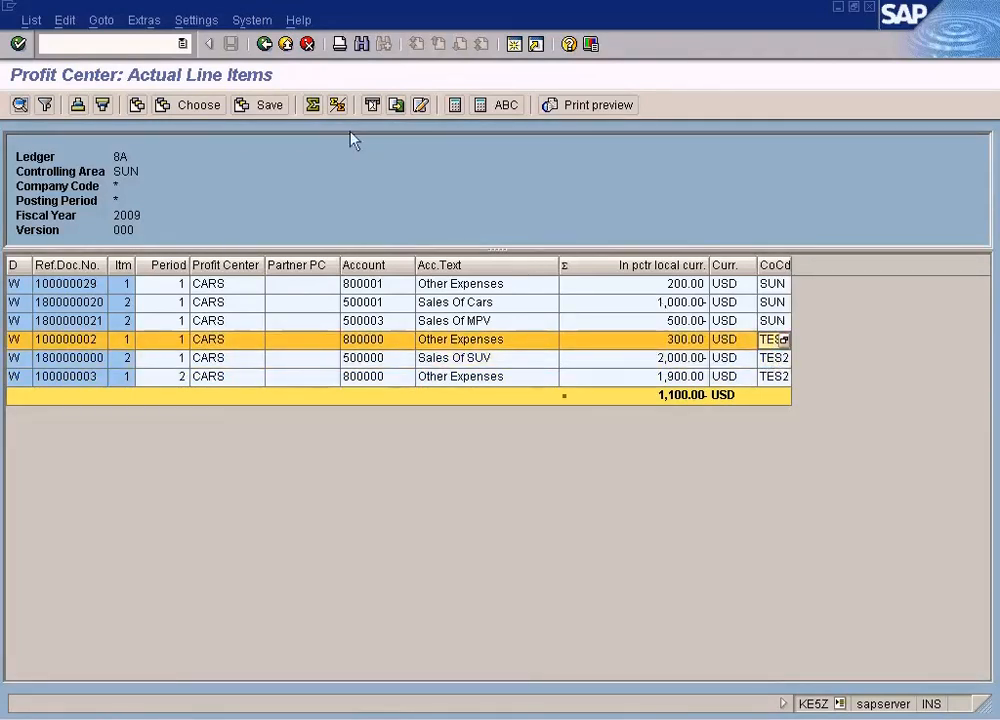
- Restrict the report to company code TES2, run it and check the February expense and the total
{"action": "left_click", "coordinate": [265, 45]}
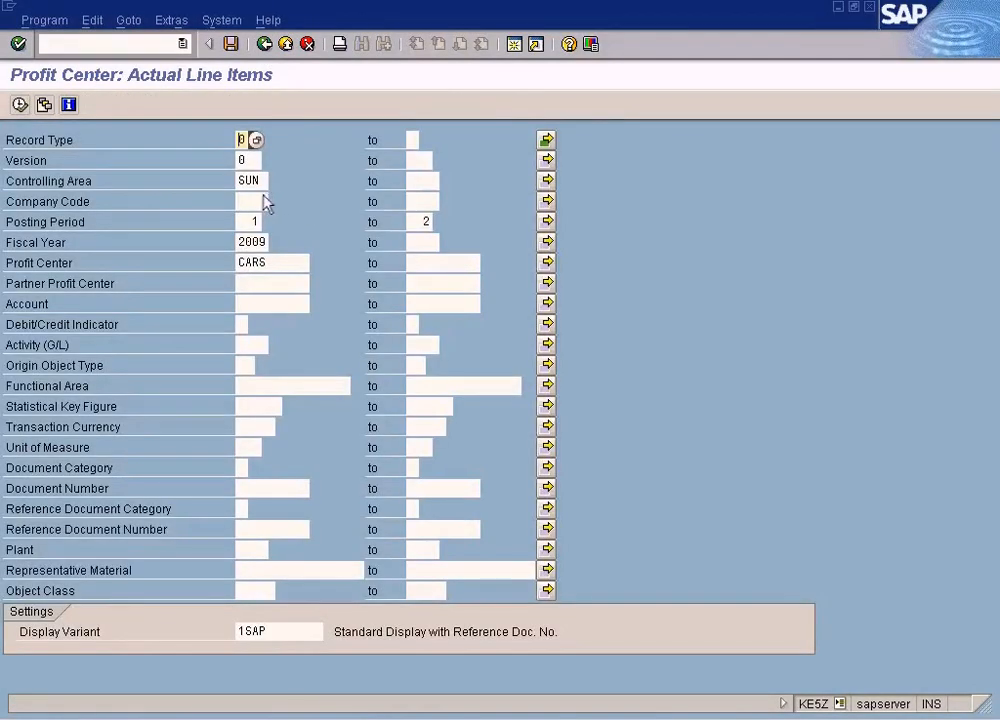
{"action": "type", "text": "tes2"}
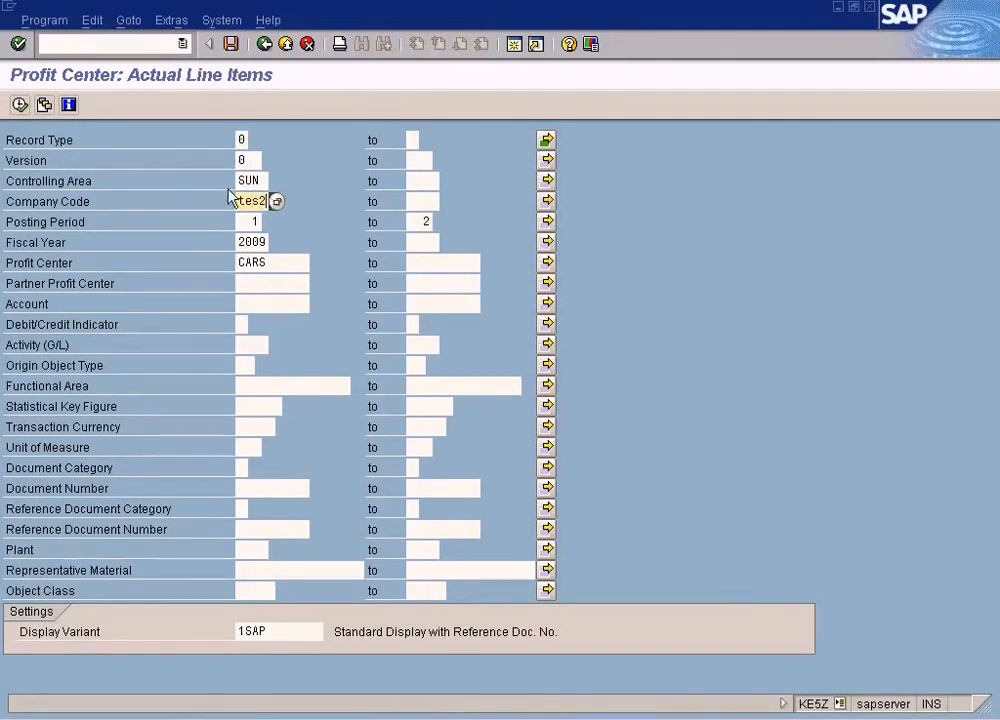
{"action": "left_click", "coordinate": [19, 104]}
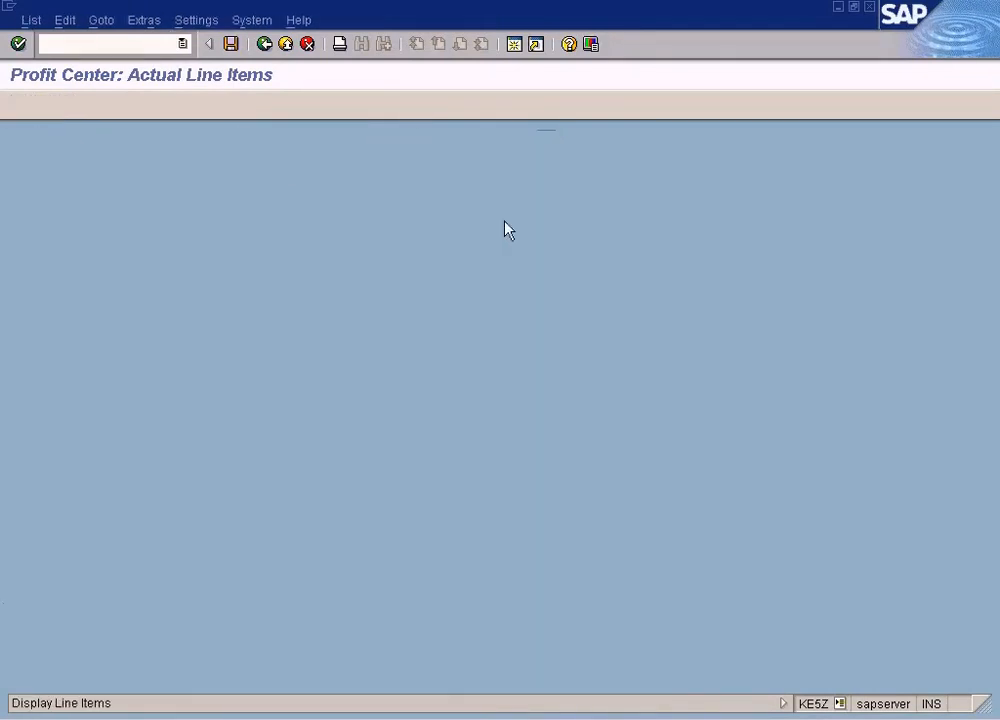
{"action": "left_click", "coordinate": [700, 341]}
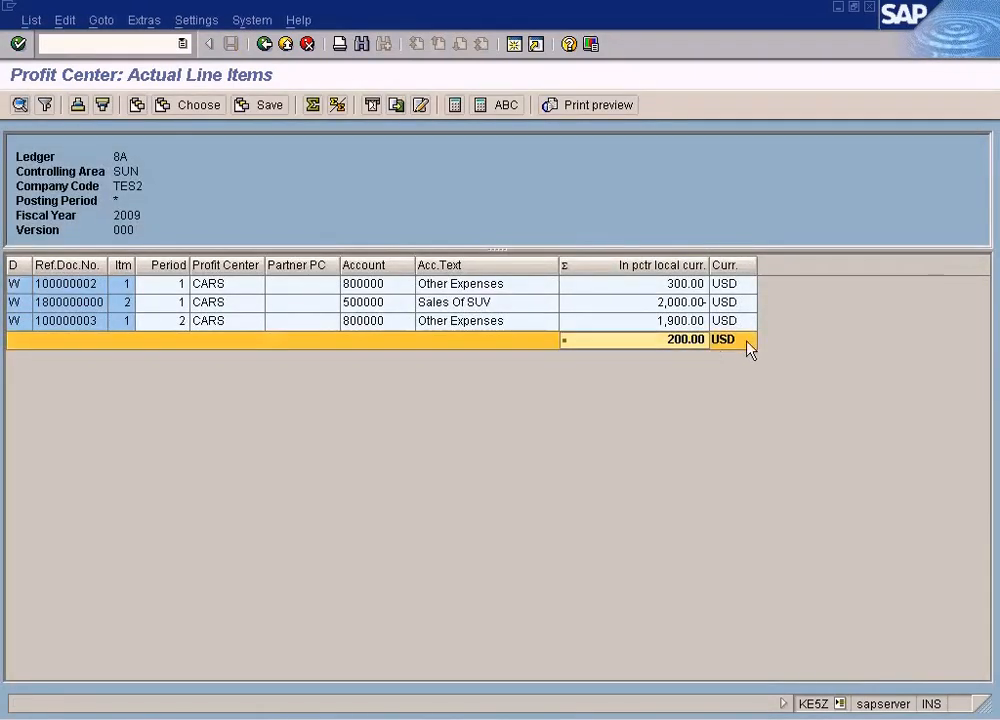
{"action": "left_click", "coordinate": [688, 322]}
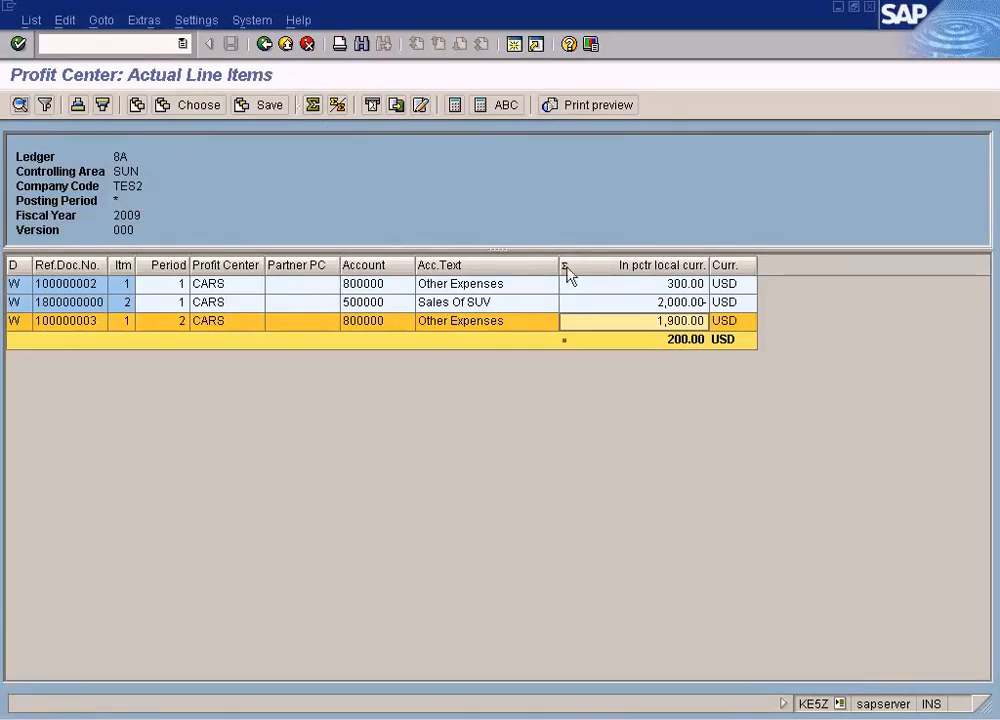
- Change the report's company code to SUN and list the CARS line items of that company
{"action": "left_click", "coordinate": [284, 45]}
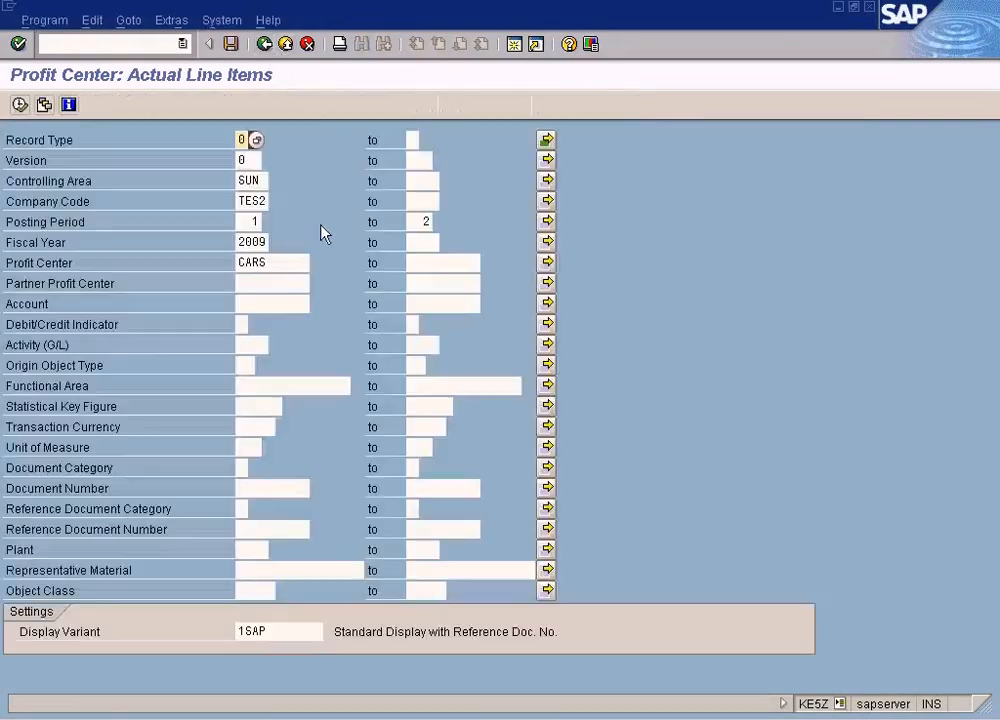
{"action": "double_click", "coordinate": [251, 201]}
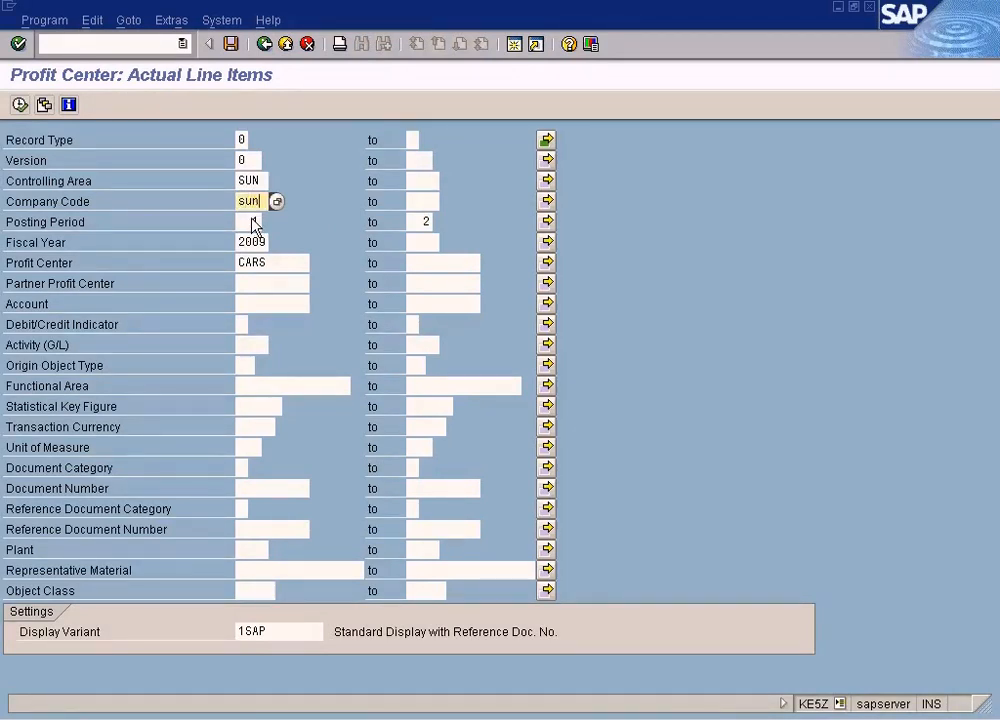
{"action": "left_click", "coordinate": [20, 104]}
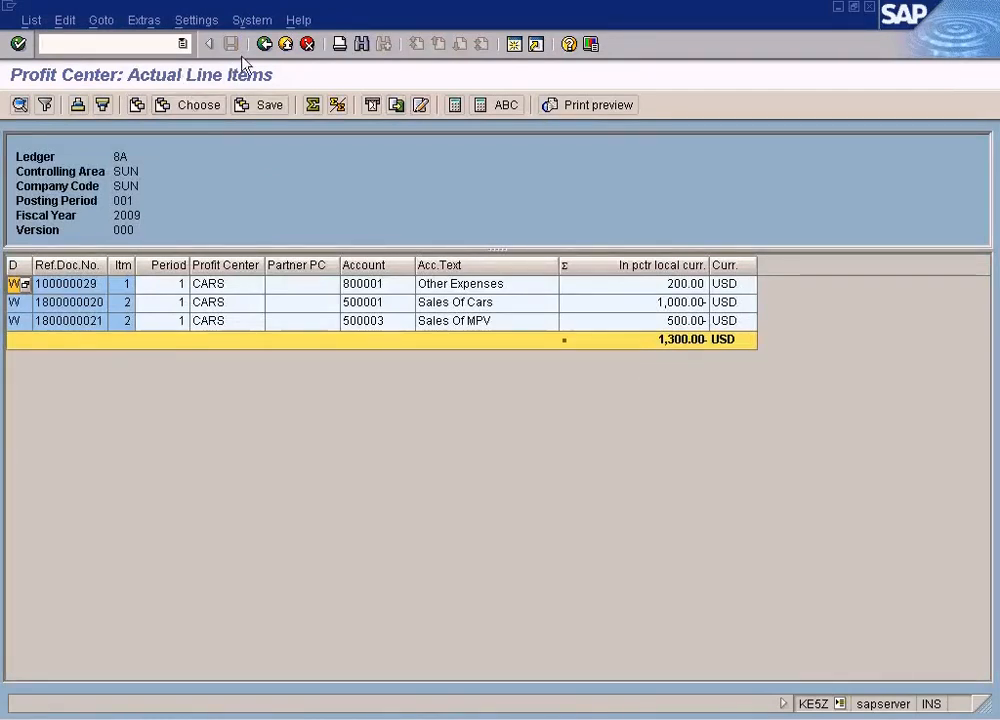
- Clear the company code and run the report for profit center CARS across all company codes
{"action": "left_click", "coordinate": [264, 43]}
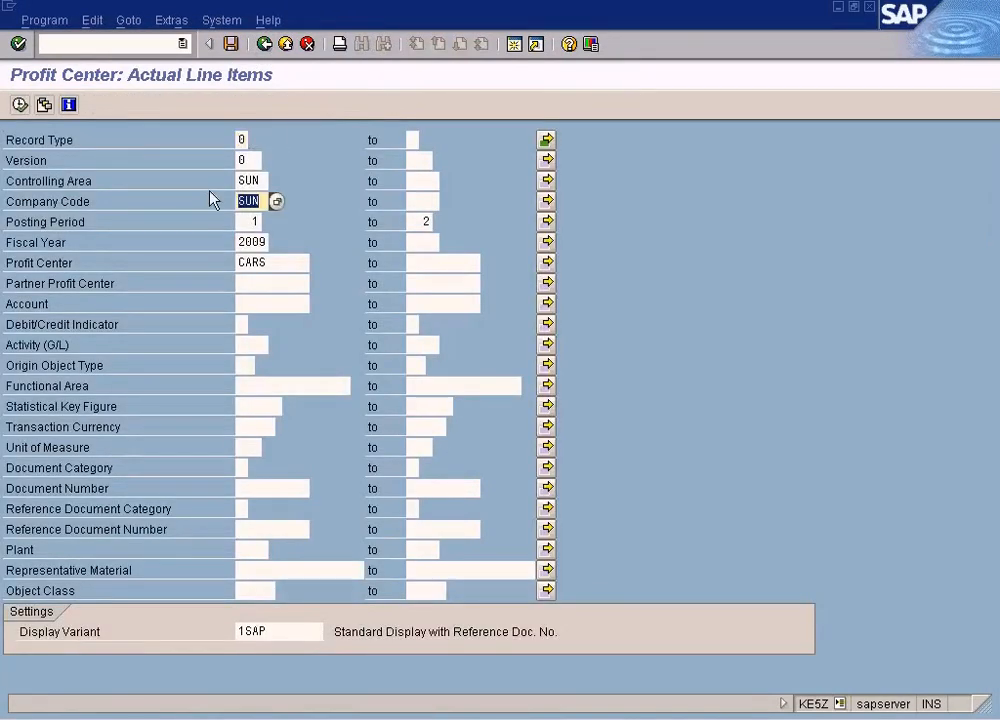
{"action": "key", "text": "Delete"}
{"action": "left_click", "coordinate": [19, 105]}
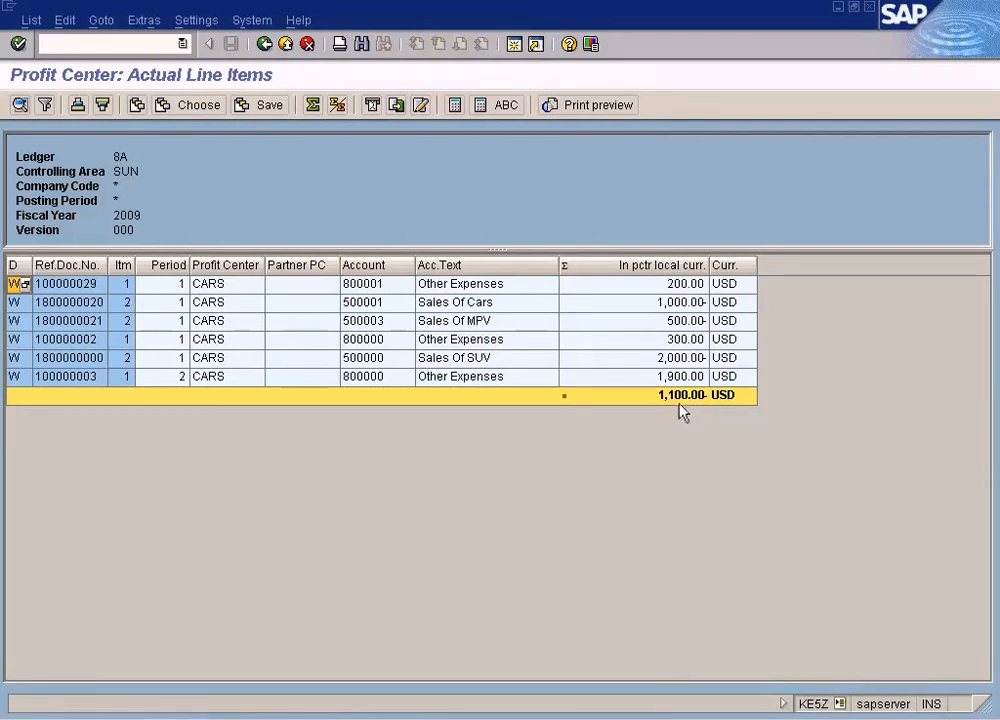
- Run the report again for company code SUN only and check the total in profit center local currency
{"action": "left_click", "coordinate": [265, 44]}
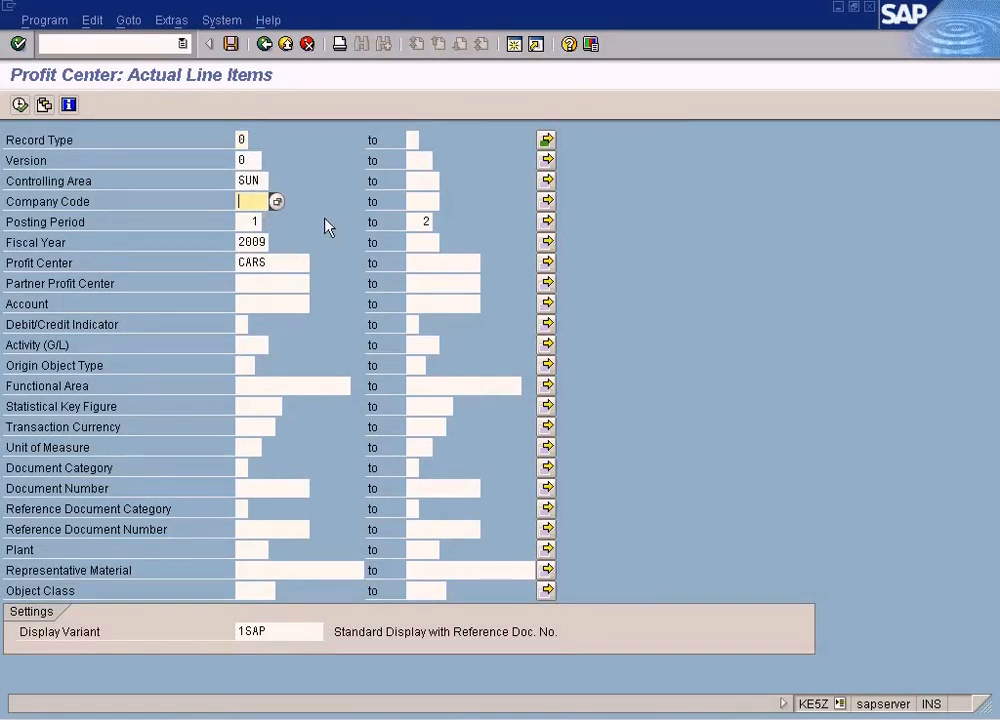
{"action": "type", "text": "sun"}
{"action": "left_click", "coordinate": [19, 104]}
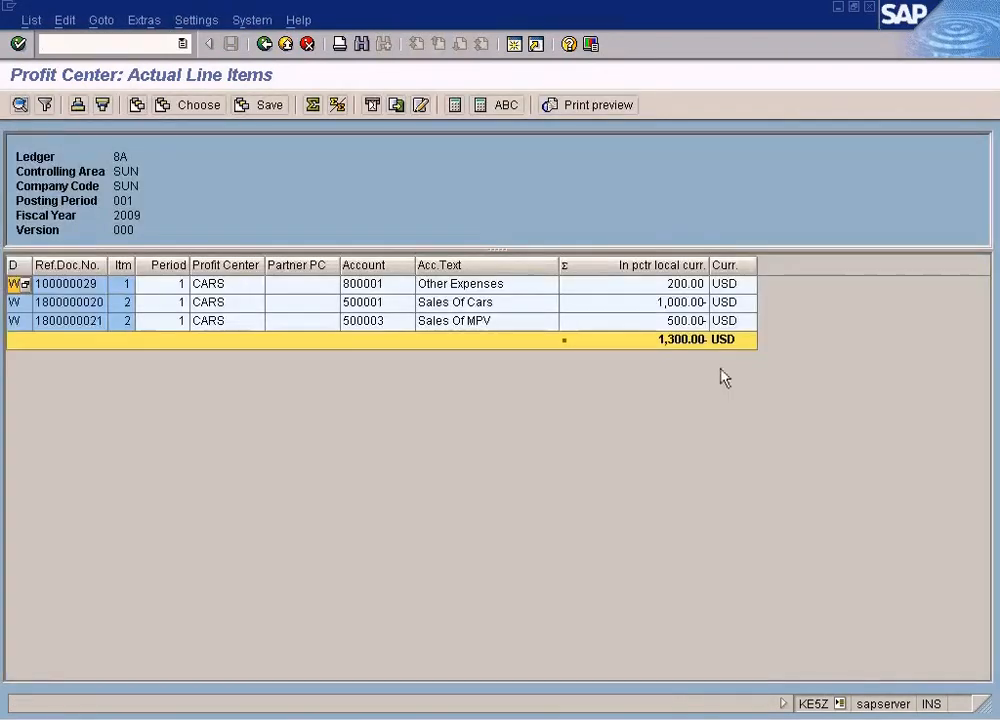
{"action": "left_click", "coordinate": [665, 344]}
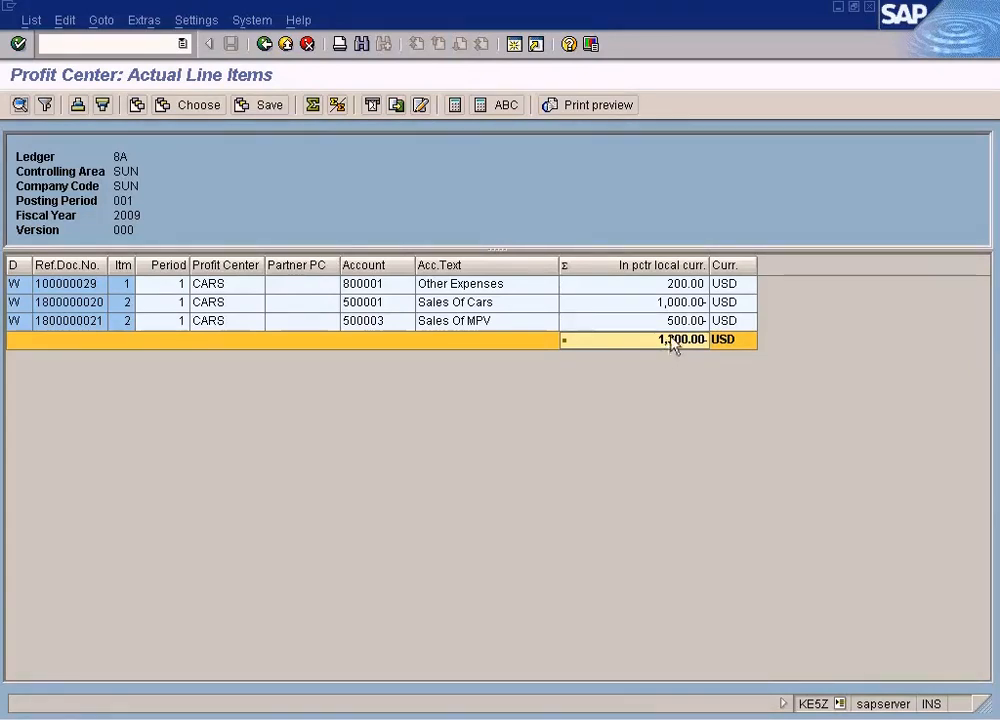
- Remove the company code, rerun the report for all companies and switch to the Profit Center Accounting Concepts drawing in Paint
{"action": "left_click", "coordinate": [264, 44]}
{"action": "left_click_drag", "start_coordinate": [256, 205], "coordinate": [222, 201]}
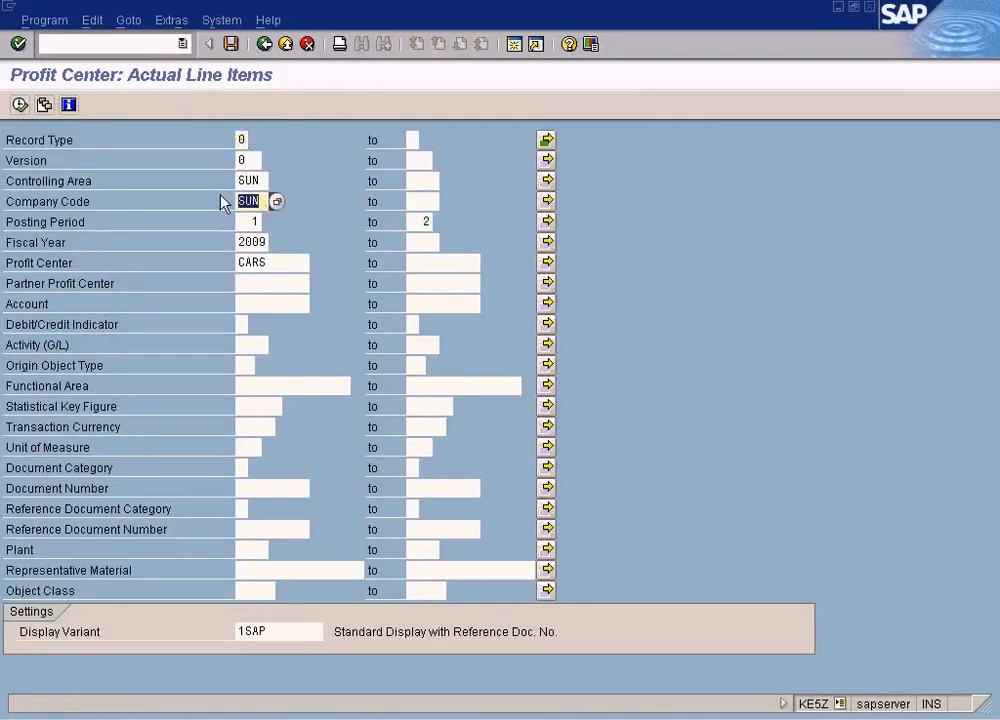
{"action": "key", "text": "Delete"}
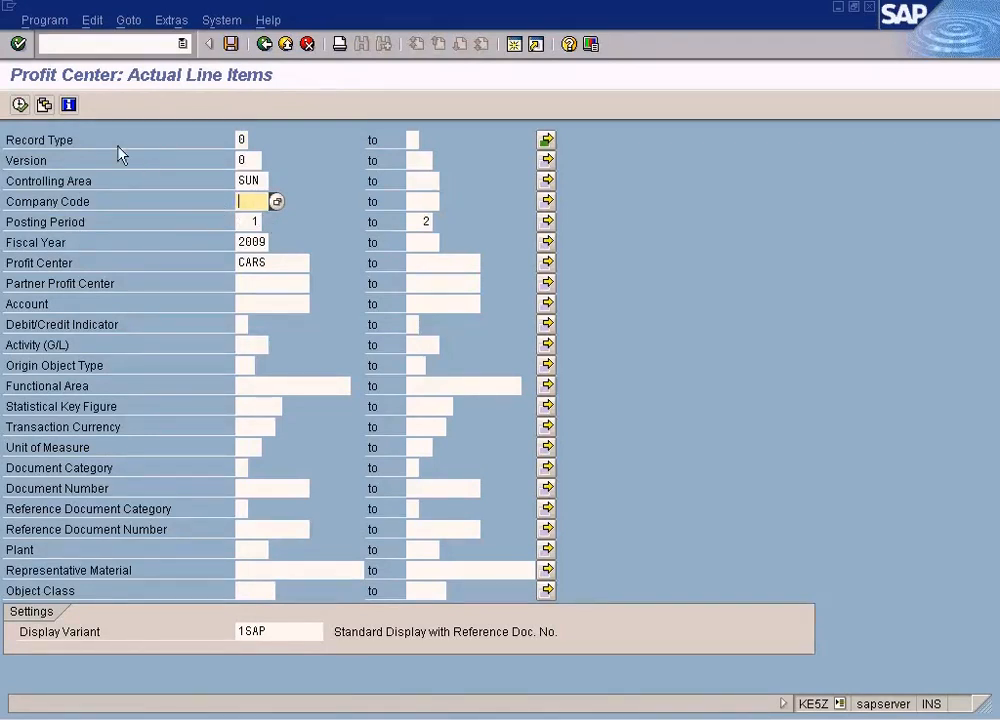
{"action": "left_click", "coordinate": [19, 104]}
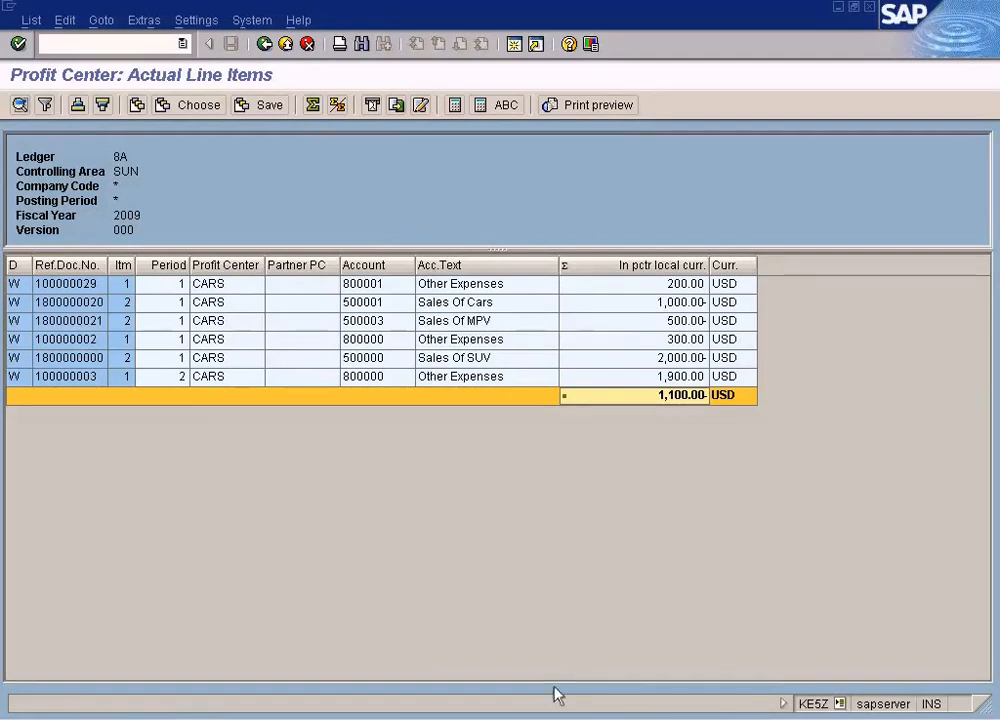
{"action": "left_click", "coordinate": [560, 718]}
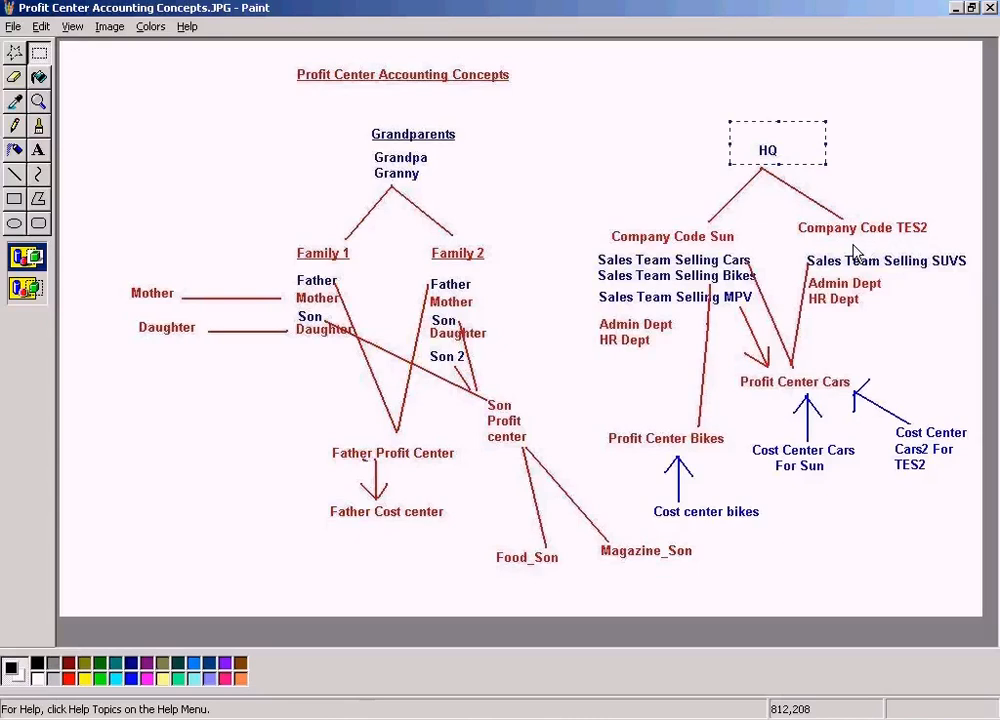
- Switch back to the SAP actual line items report and select the amount of the period 2 Other Expenses item for CARS
{"action": "left_click", "coordinate": [320, 718]}
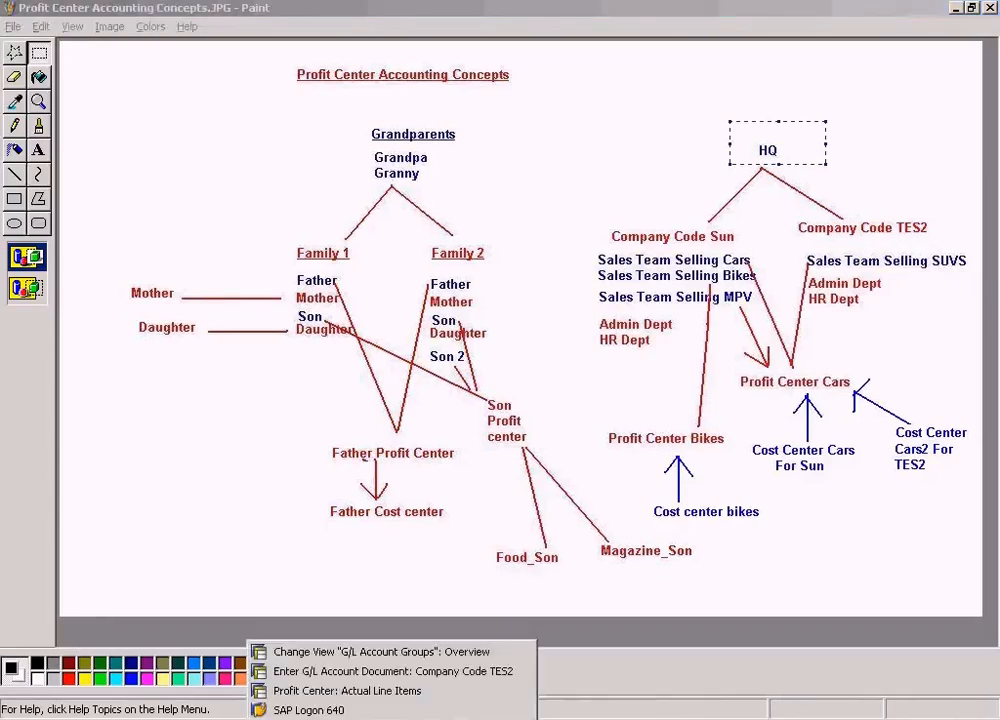
{"action": "left_click", "coordinate": [327, 689]}
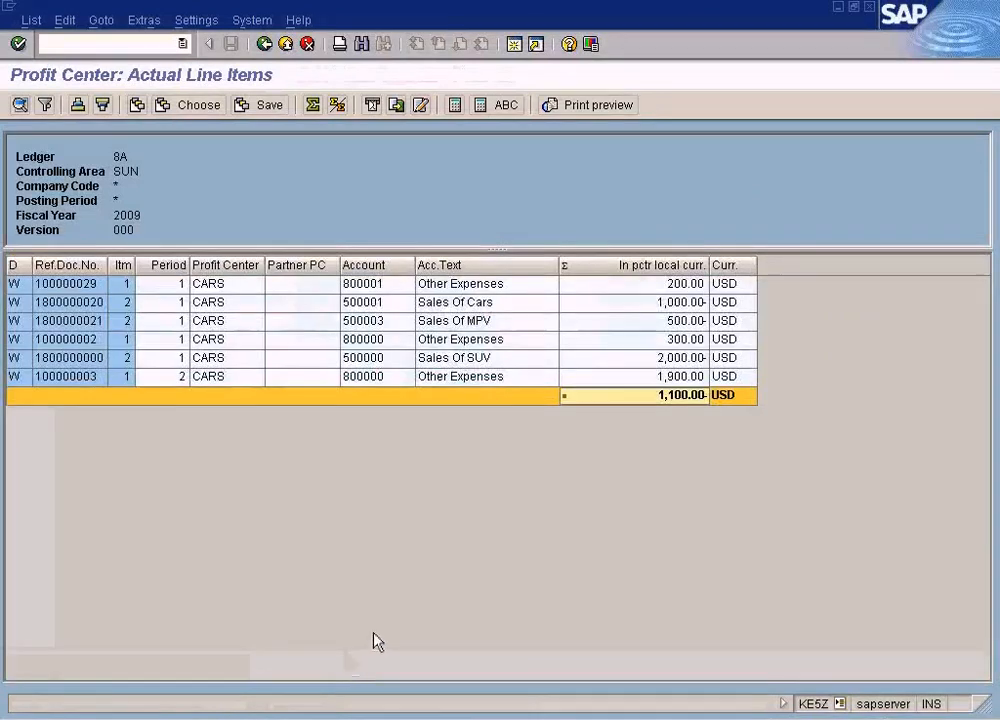
{"action": "left_click", "coordinate": [682, 377]}
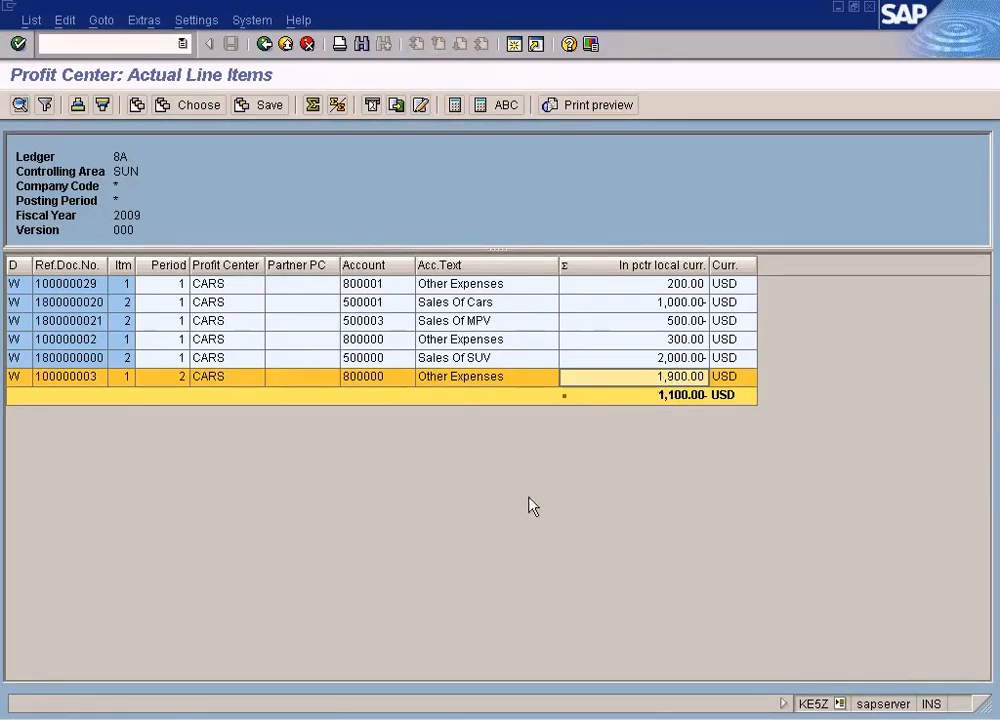
- Switch to the SAP Training2 document in Word and select the line "Postings To Profit Center - Part 1" under Profit Center Accounting
{"action": "left_click", "coordinate": [428, 718]}
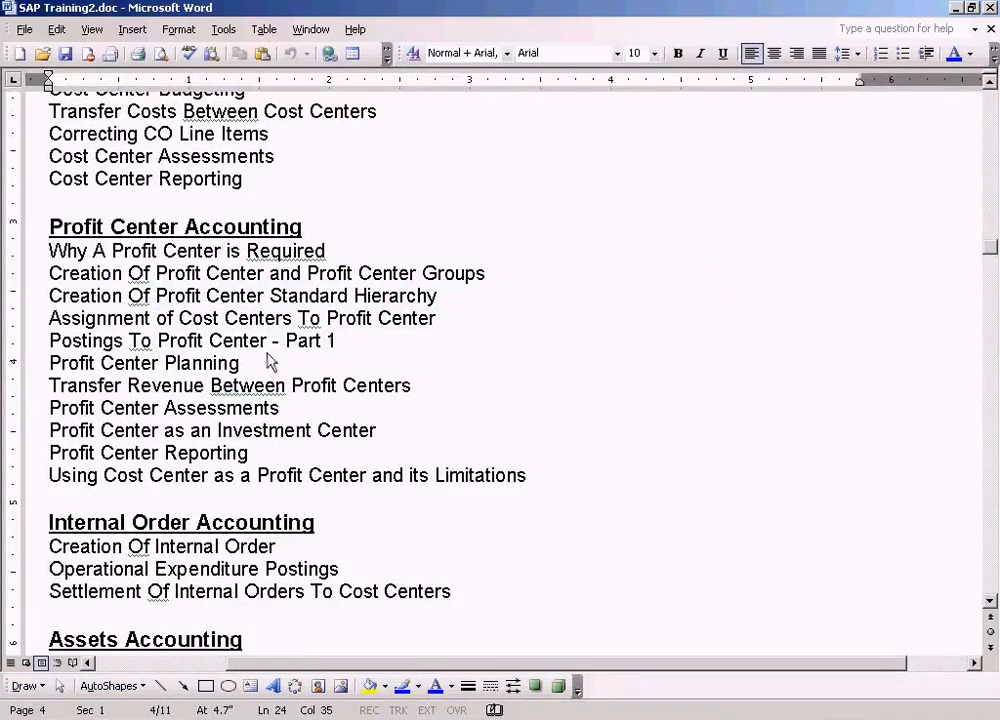
{"action": "left_click", "coordinate": [244, 341]}
{"action": "key", "text": "Home"}
{"action": "key", "text": "shift+End"}
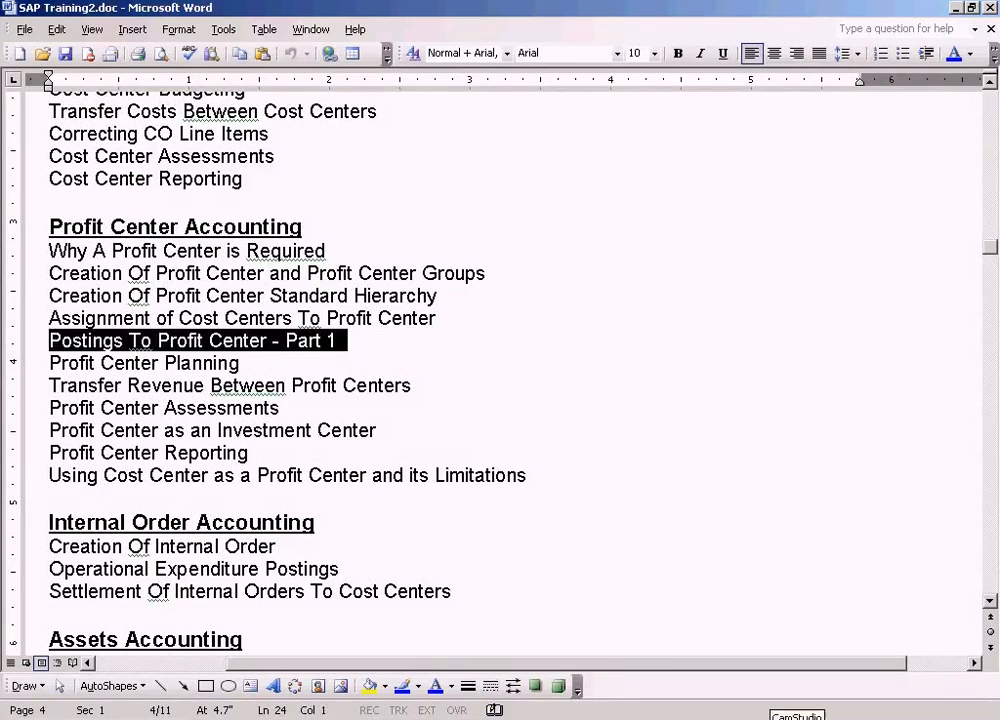
{"action": "left_click", "coordinate": [775, 718]}
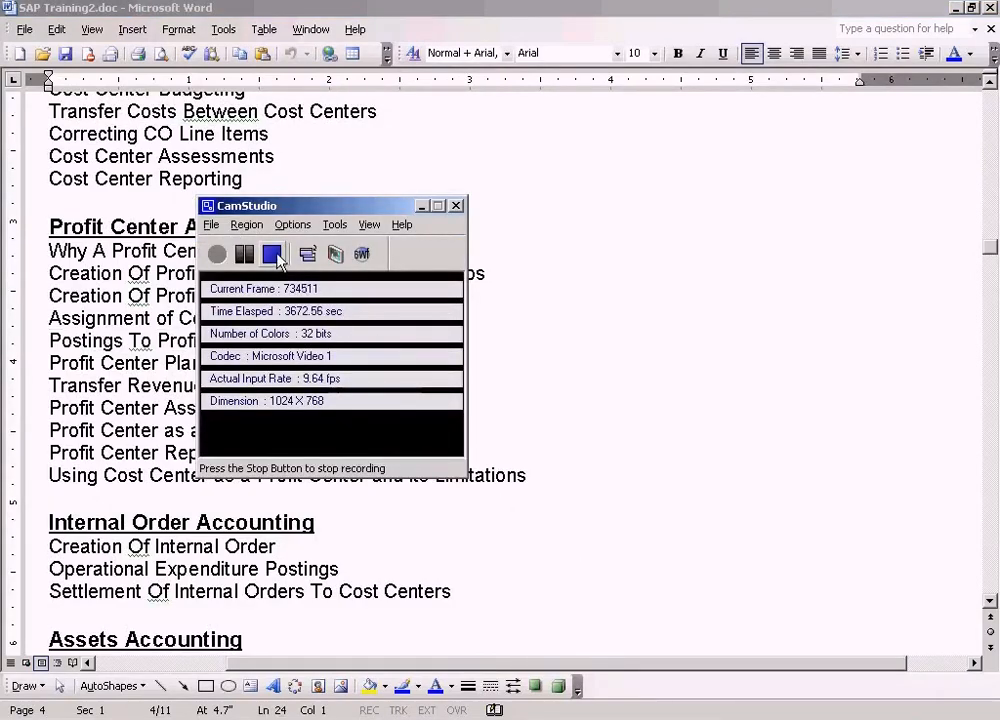
{"action": "left_click", "coordinate": [272, 255]}
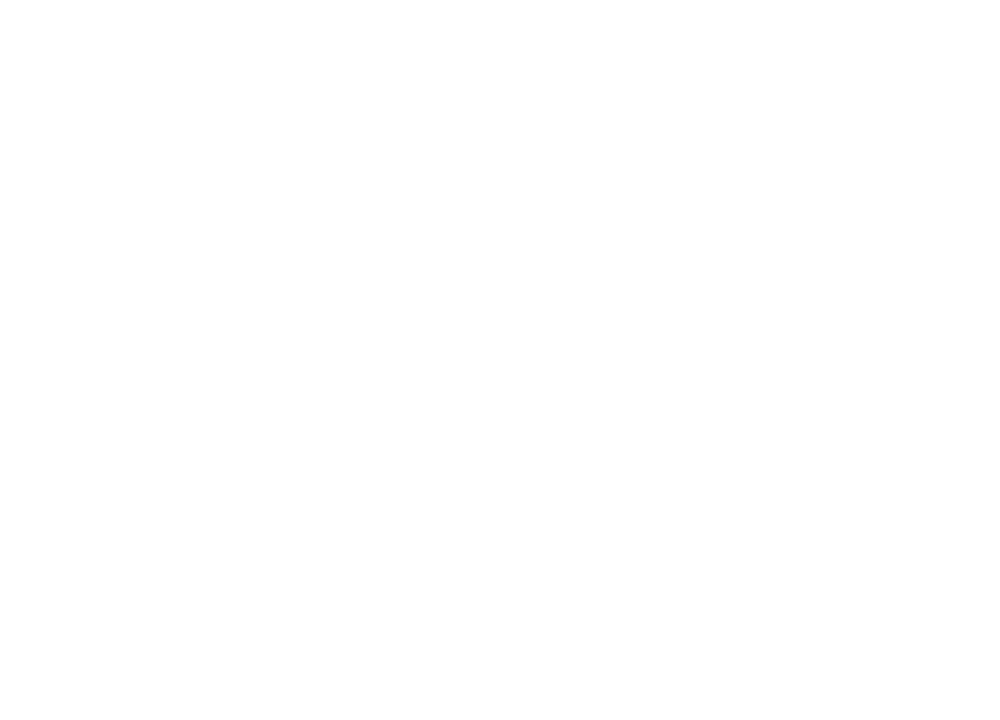